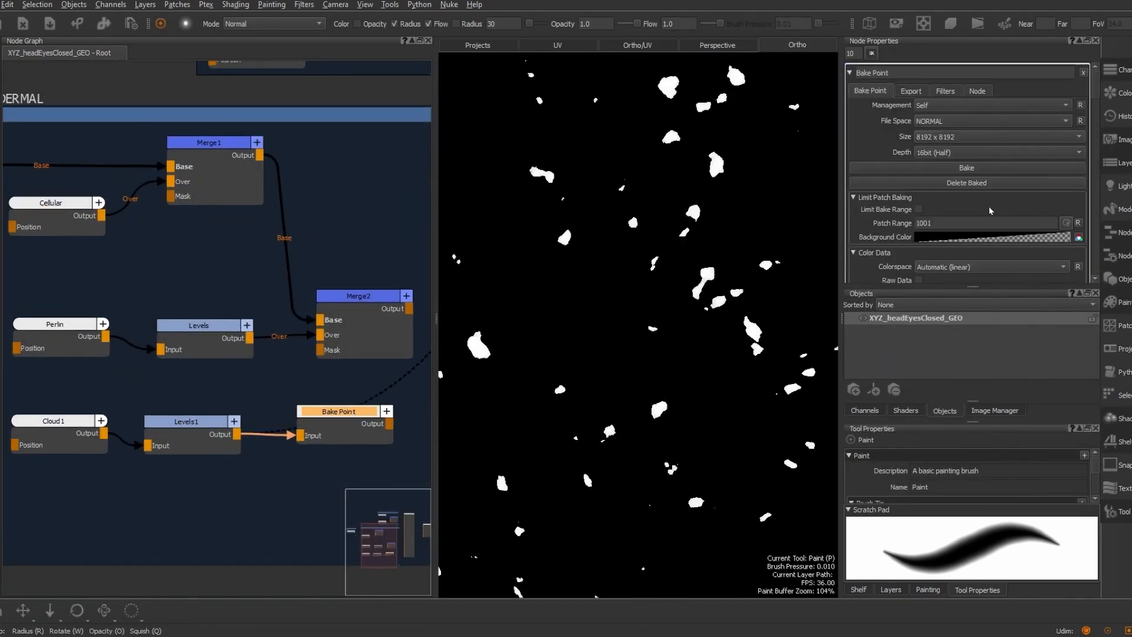
Add a Blur filter to the baked patches of the Bake Point node and apply it
left_click(911, 90)
left_click(945, 90)
left_click(967, 116)
left_click(560, 294)
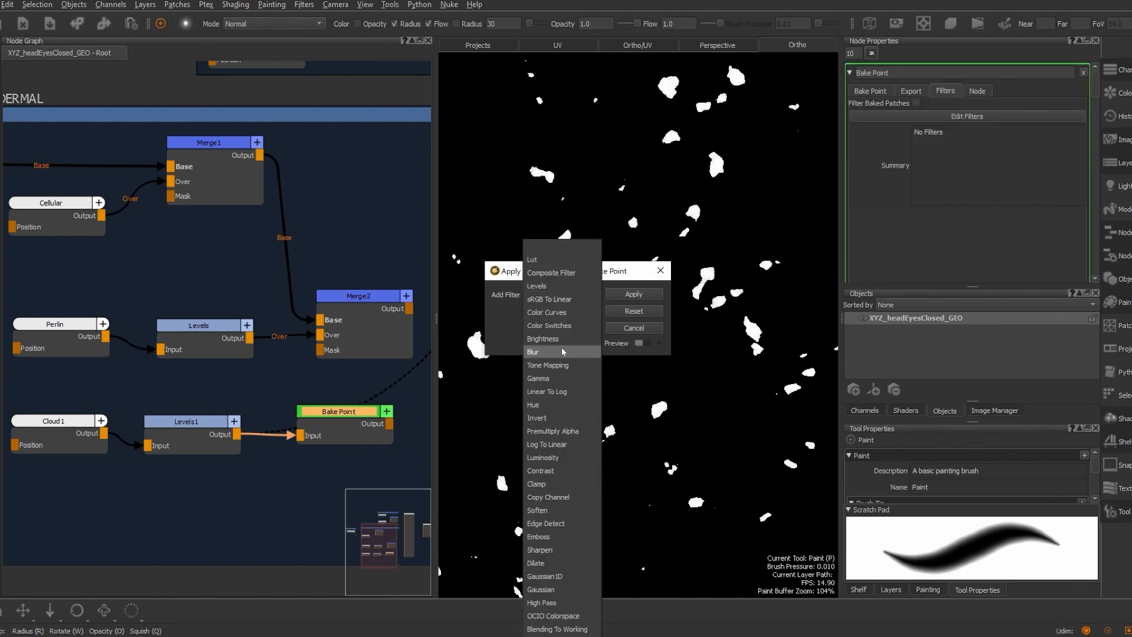
left_click(533, 352)
left_click(626, 290)
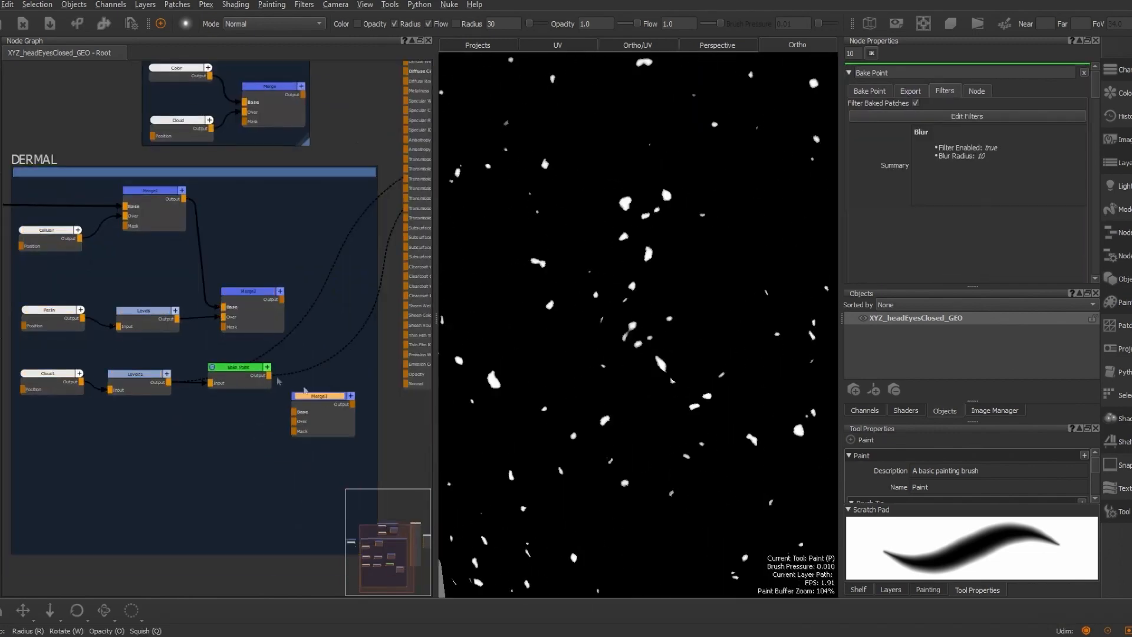
Combine Merge2 as base and the Bake Point as over in the new Merge3 node, using the Lighten mode
left_click_drag(273, 394, 323, 364)
left_click(324, 364)
scroll(266, 354, "up", 3)
left_click(1003, 105)
mouse_move(1050, 165)
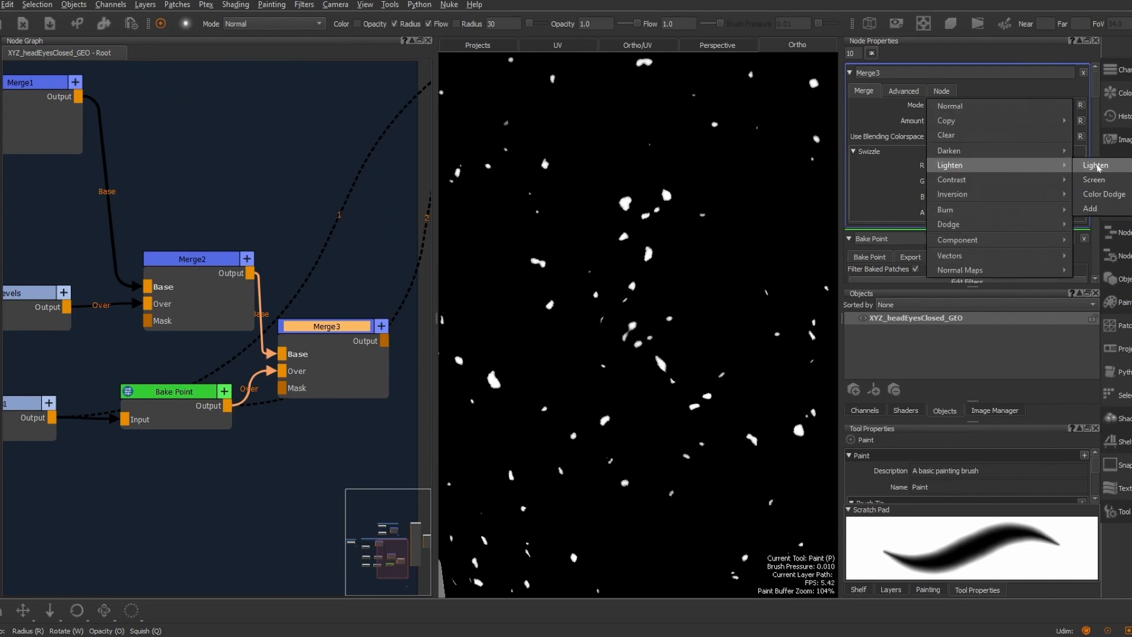
left_click(1096, 166)
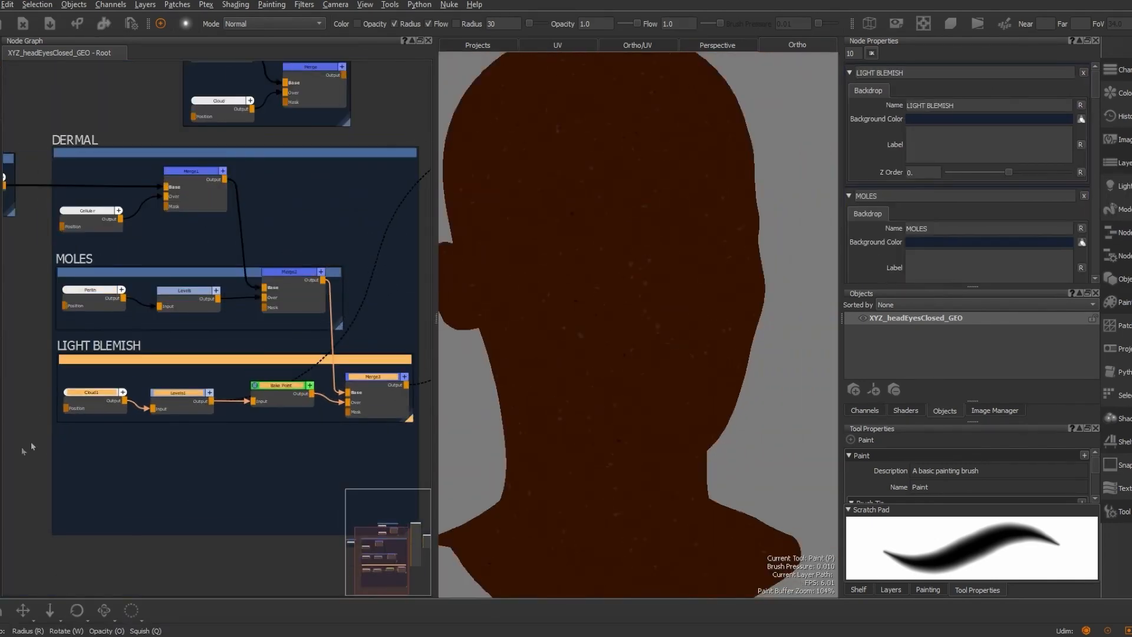
Merge the dermal network over the subdermal network with a new Merge node and slightly reduce its amount
key("Tab")
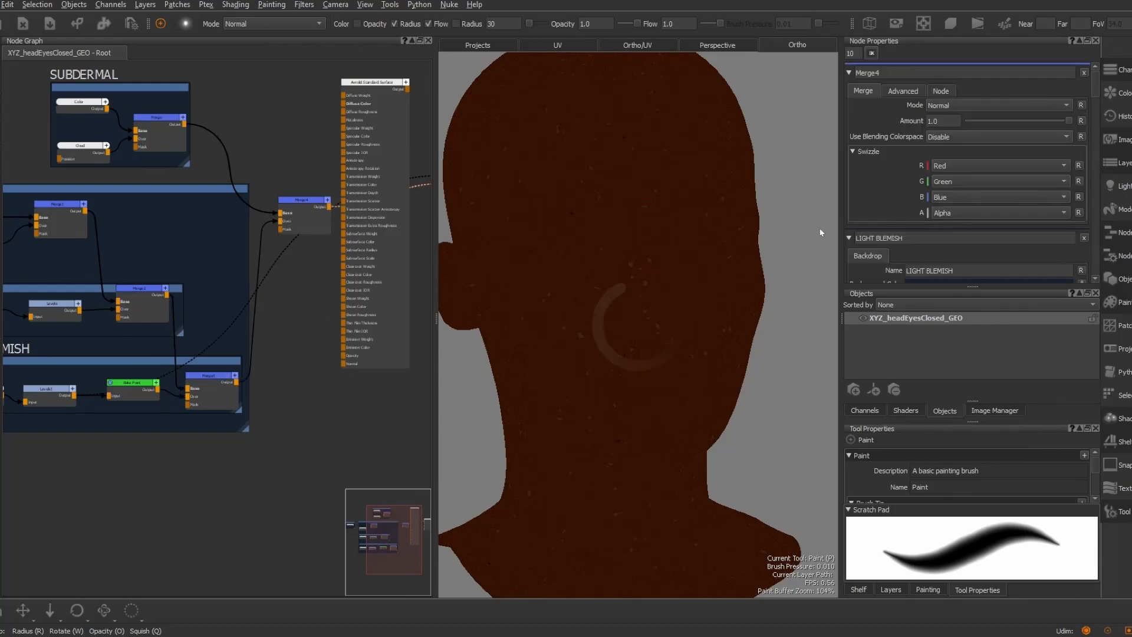
left_click_drag(1073, 121, 1070, 121)
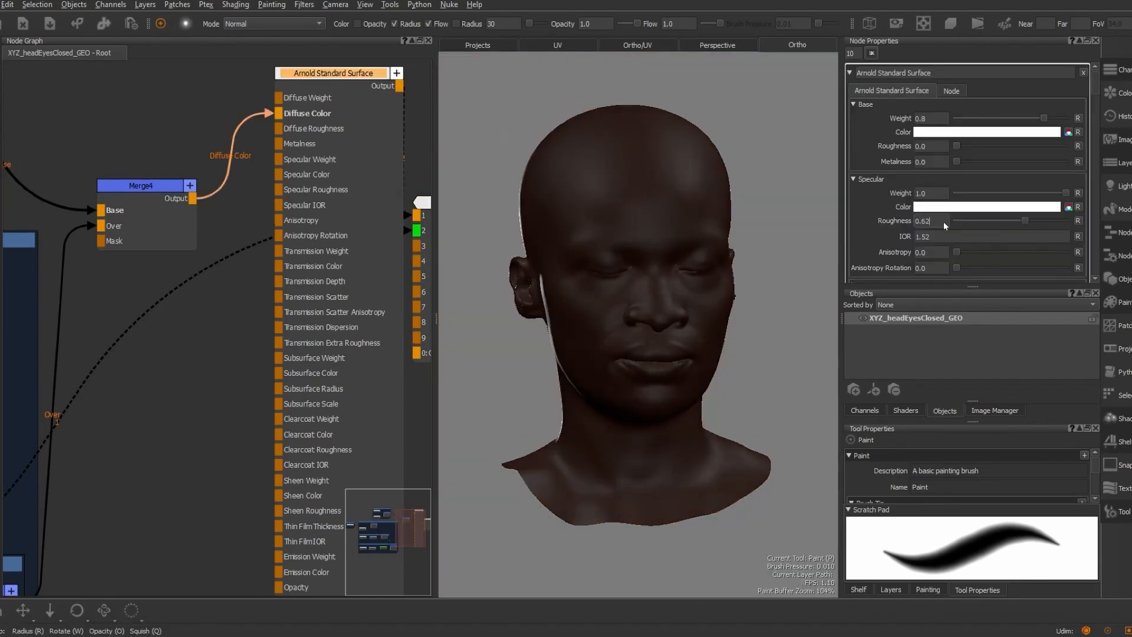
Create a Cloud node, connect it to the Arnold Standard Surface's Specular Weight, and lower the cloud's roughness
key("Tab")
type("cloud")
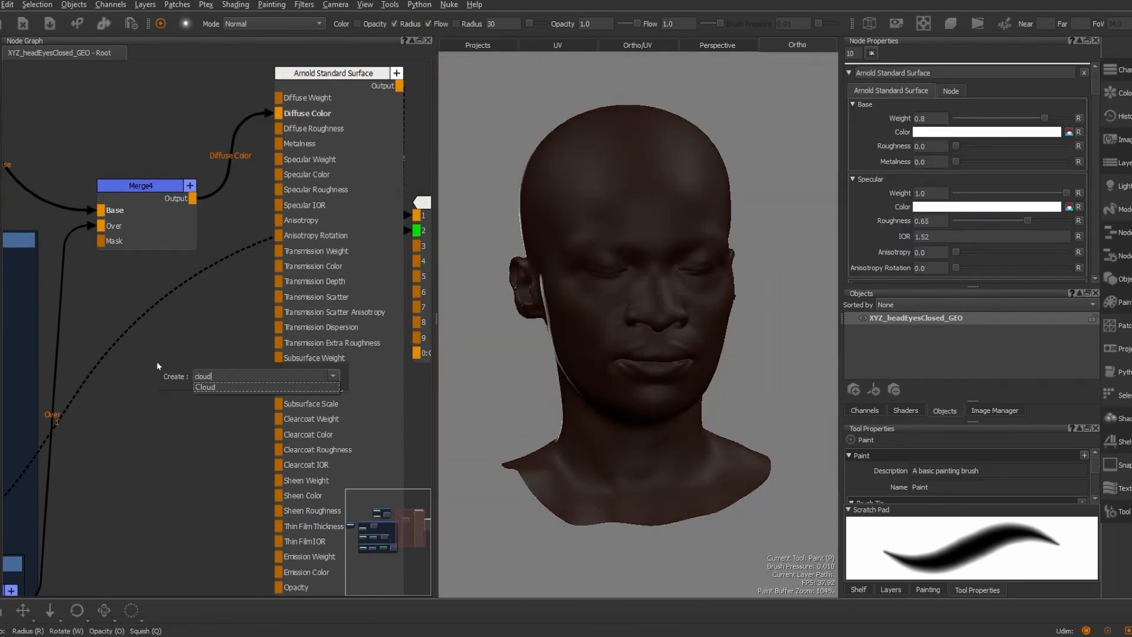
key("Return")
left_click_drag(190, 331, 278, 159)
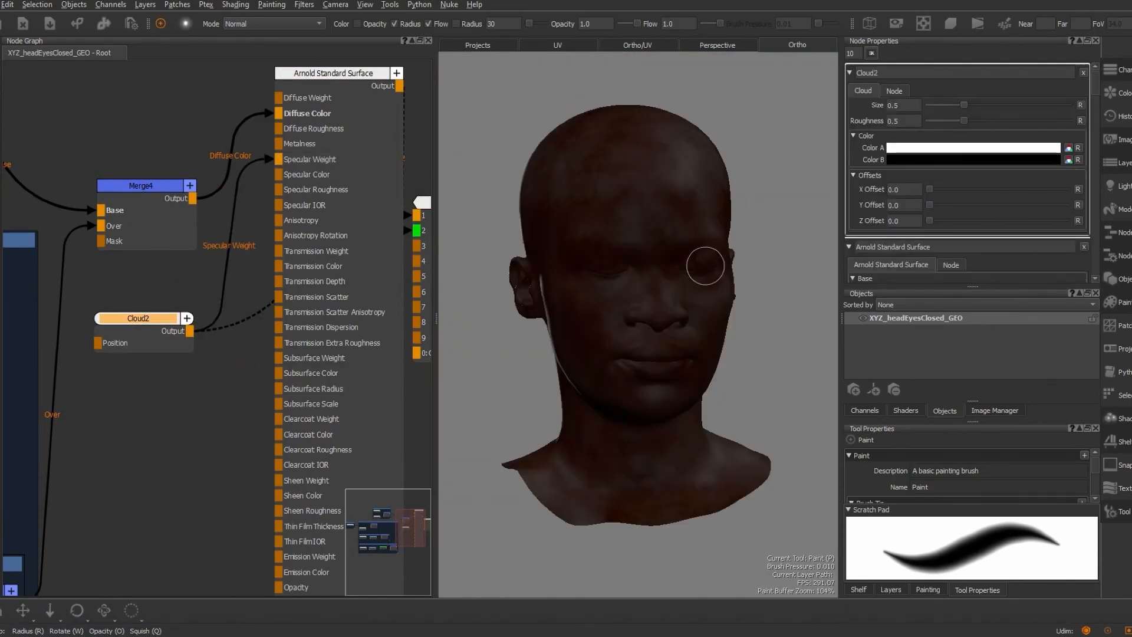
left_click_drag(964, 120, 944, 121)
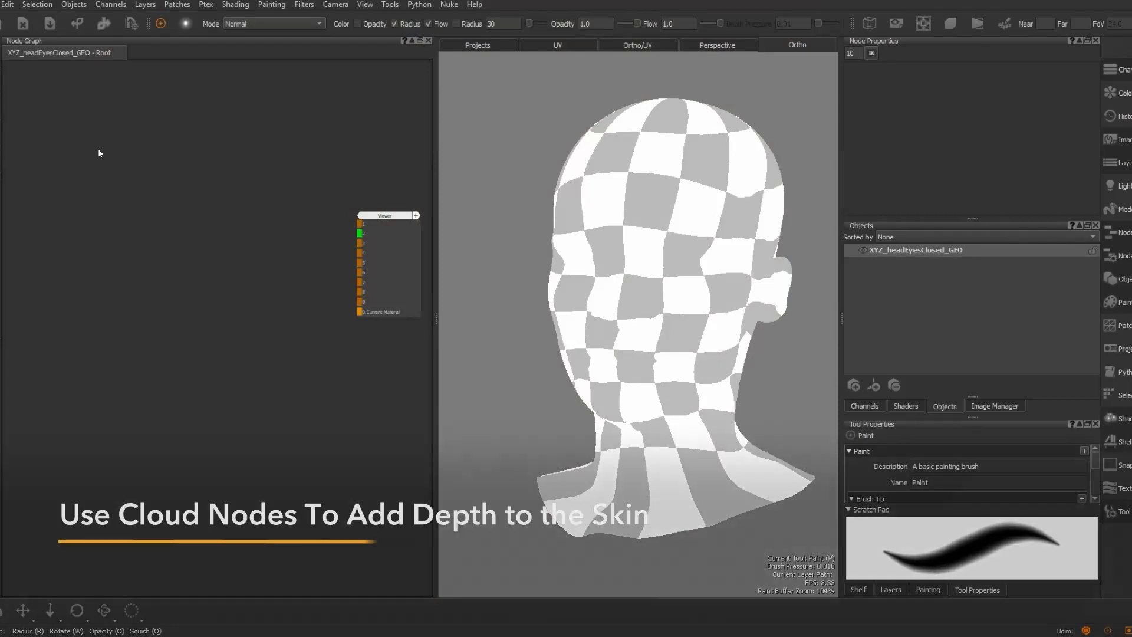
Create an Arnold Standard Surface node in the empty node graph and place it closer to the Viewer node
key("Tab")
type("a")
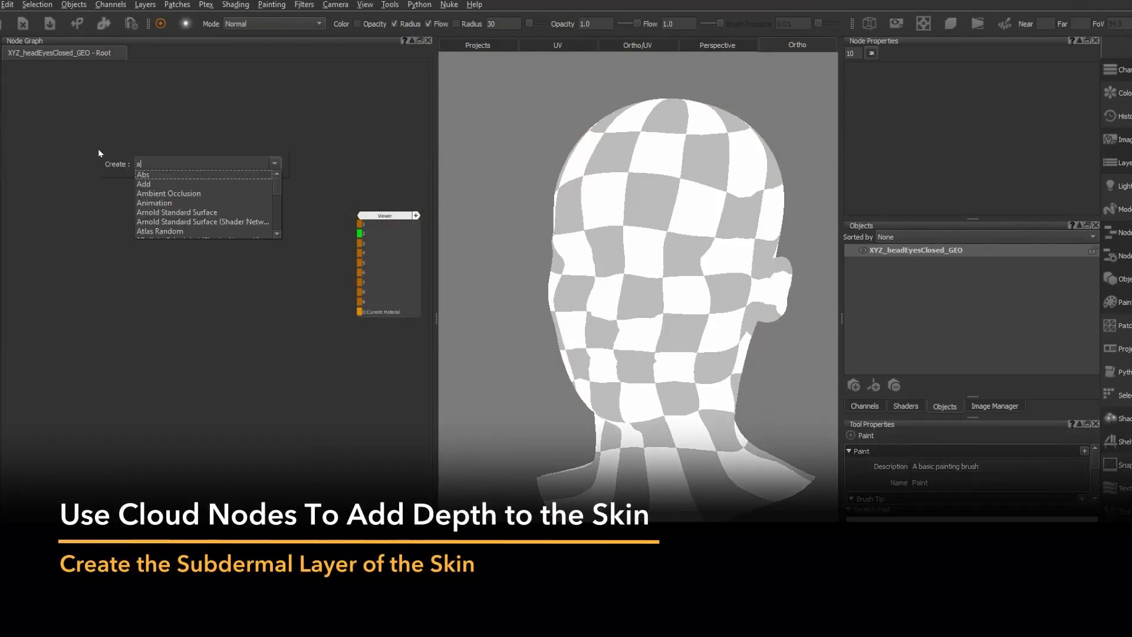
type("rnold Standard Surface")
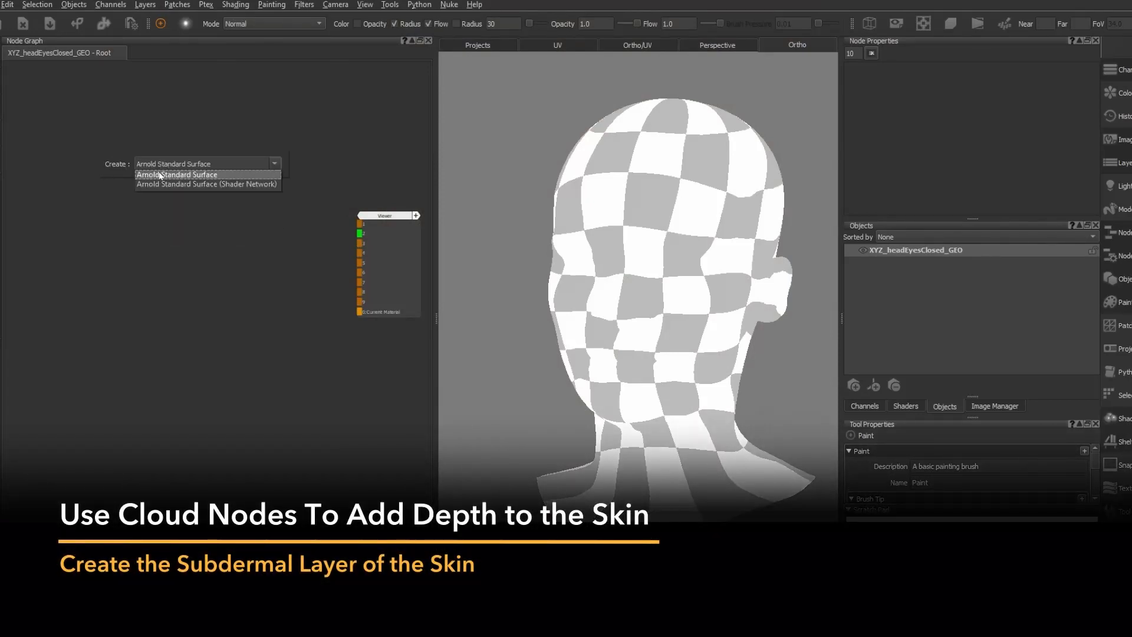
left_click(157, 174)
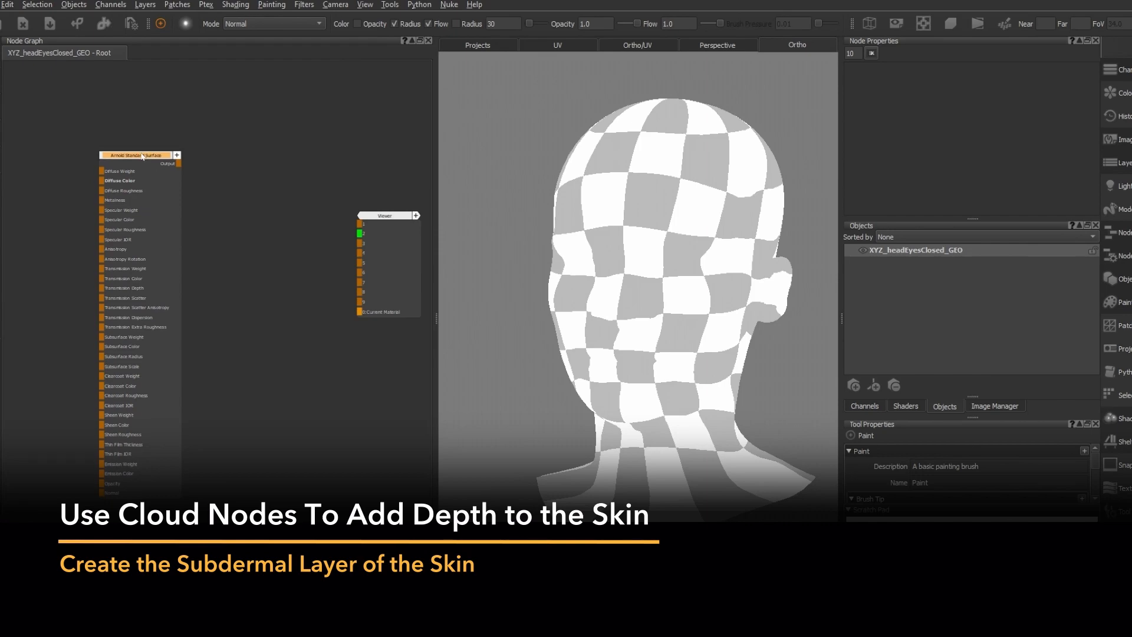
left_click_drag(143, 152, 269, 127)
scroll(259, 127, "up", 2)
middle_click_drag(255, 194, 325, 139)
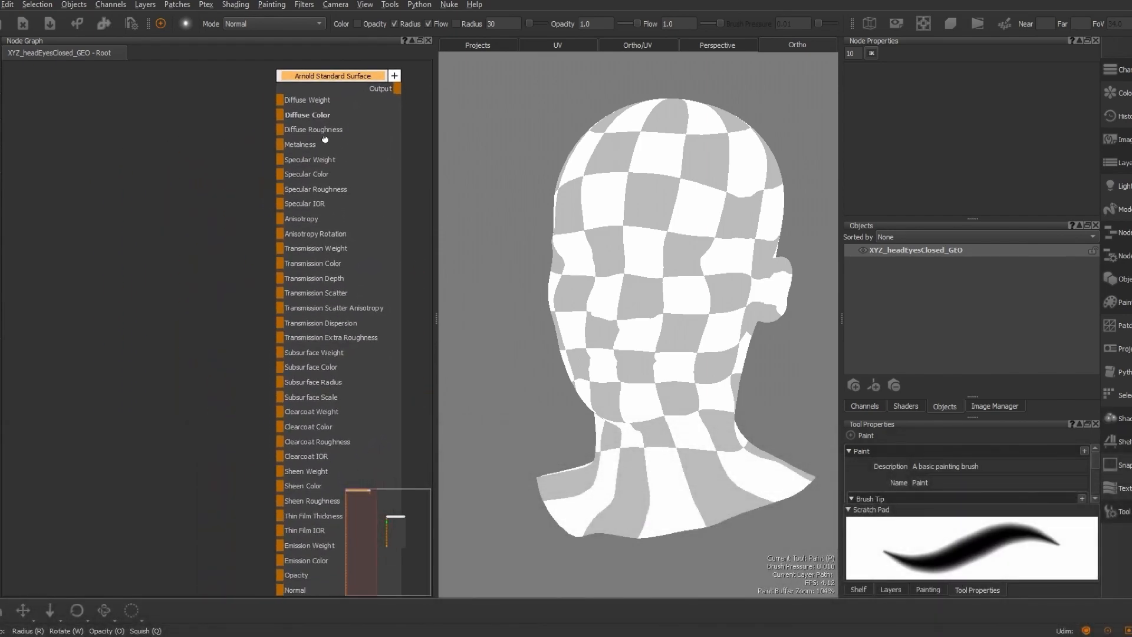
Create a Color node and arrange it beside the Arnold Standard Surface node, level with its Diffuse Color input
left_click(58, 169)
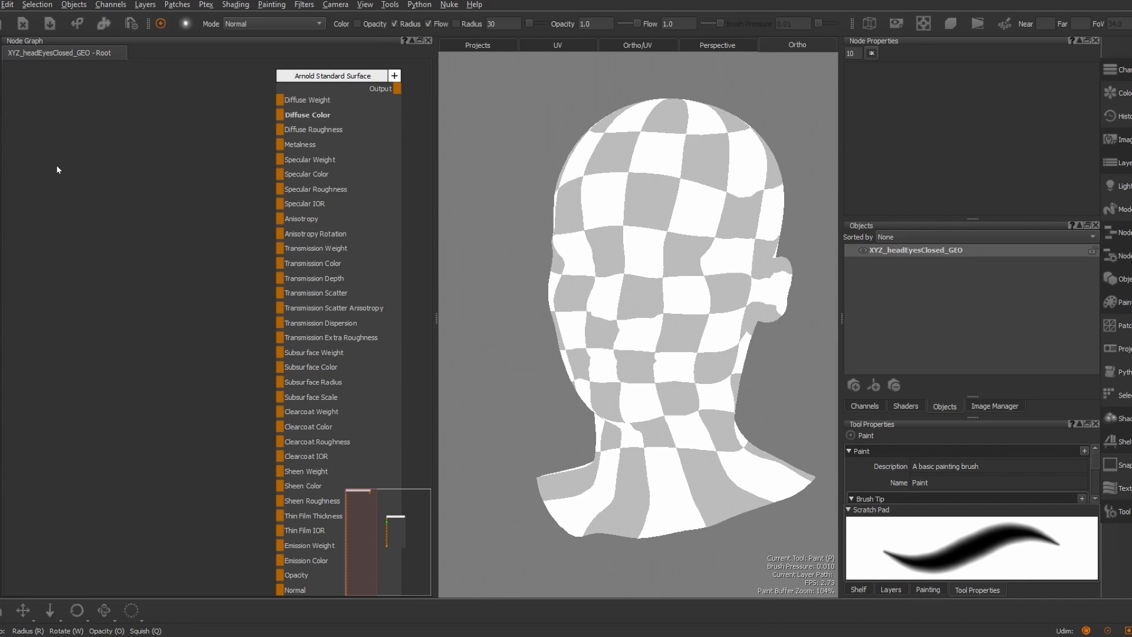
key("Tab")
type("colo")
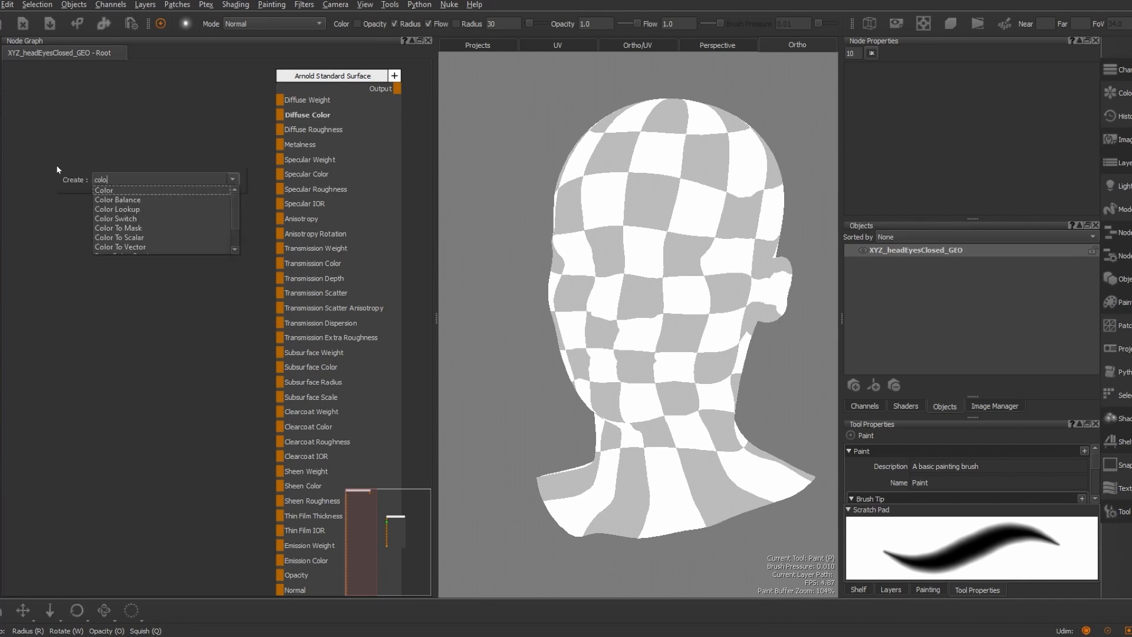
left_click(95, 191)
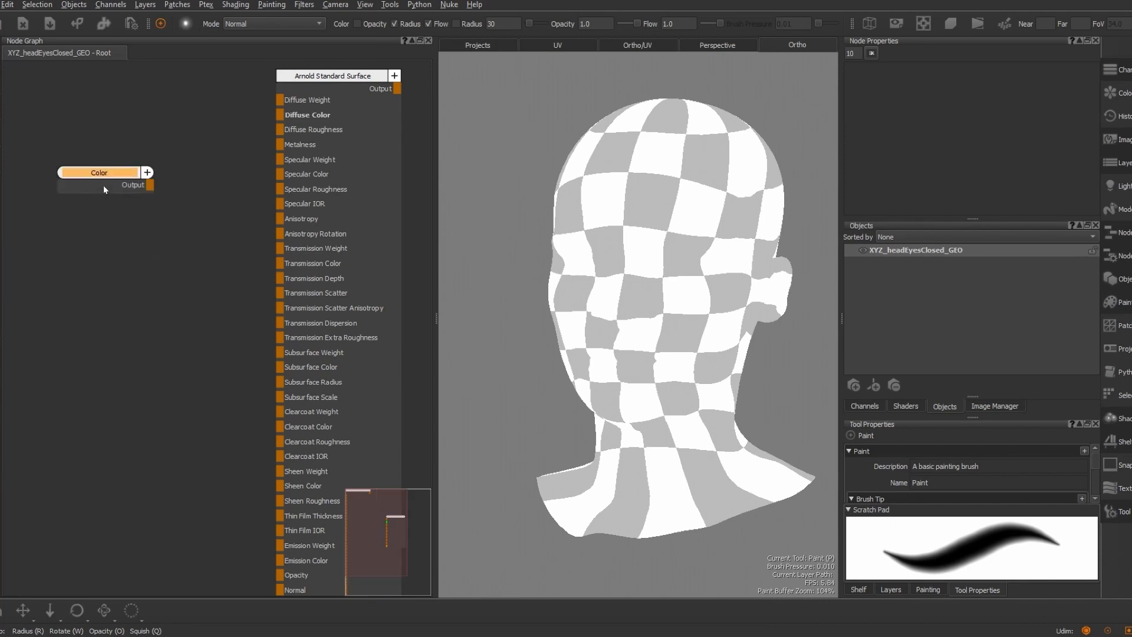
scroll(104, 185, "up", 3)
scroll(147, 228, "down", 3)
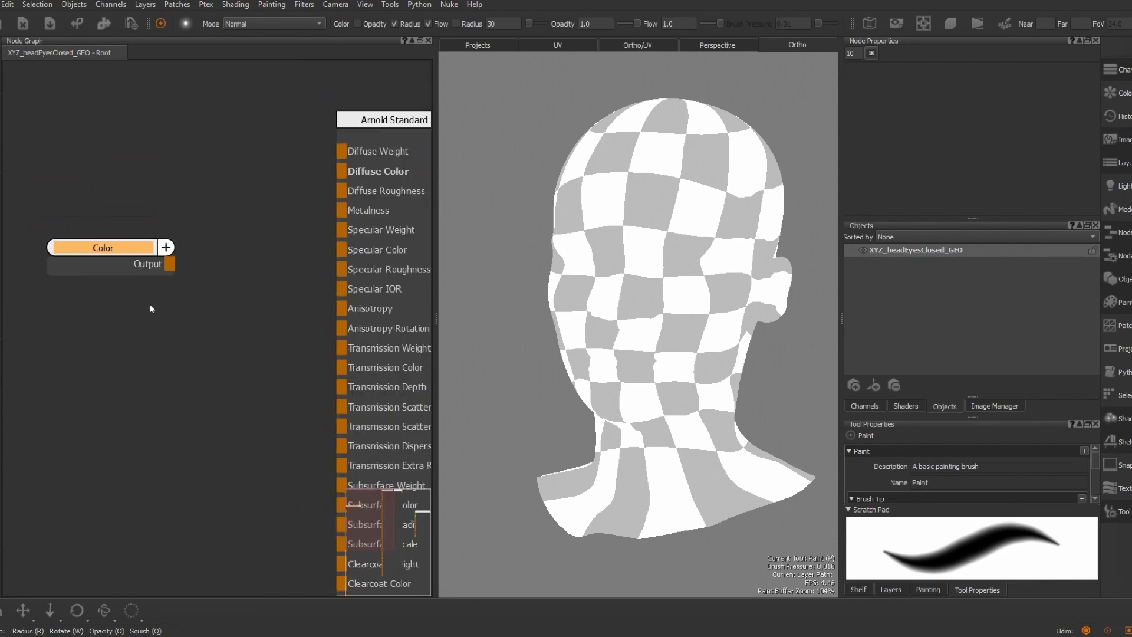
left_click_drag(352, 143, 321, 147)
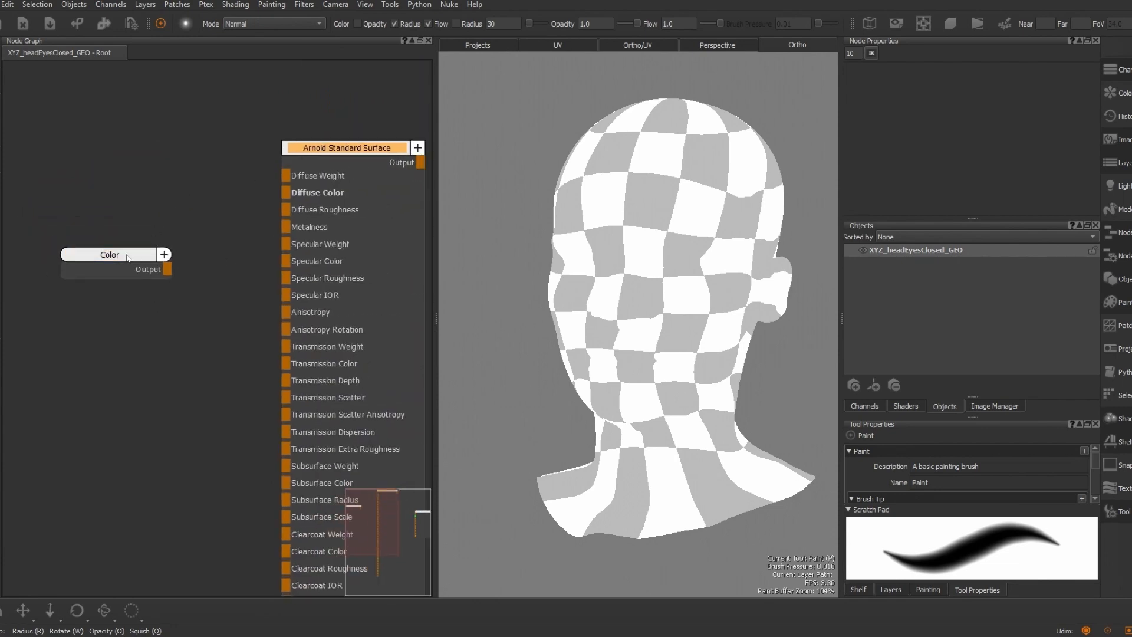
left_click_drag(127, 255, 117, 190)
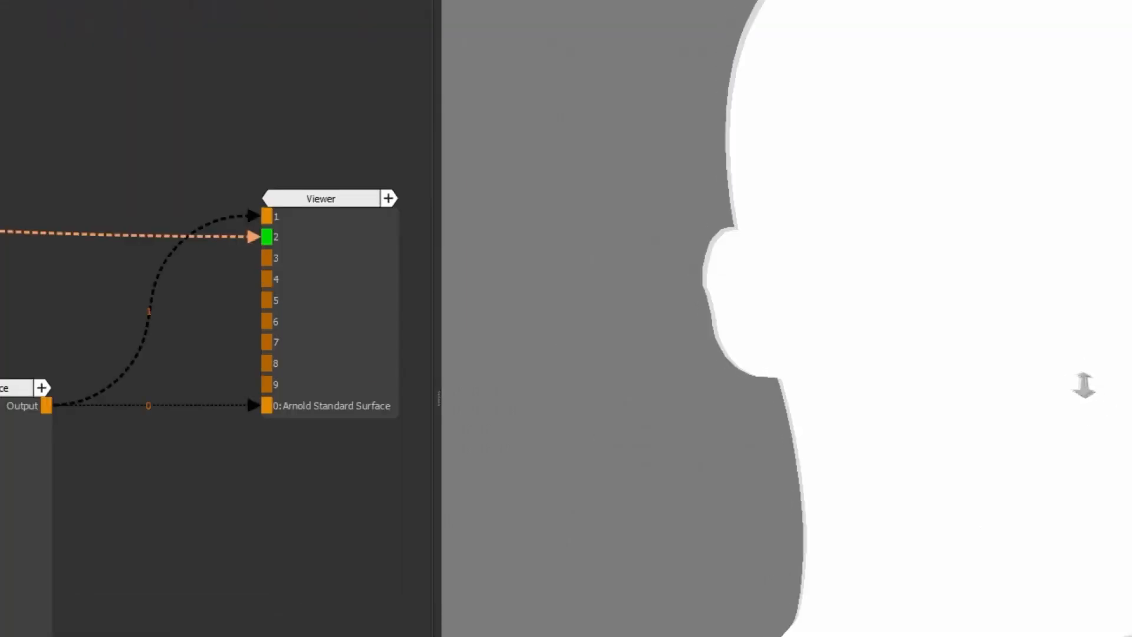
Compare the shaded surface on Viewer input 1 with the flat Color node on Viewer input 2
left_click(308, 204)
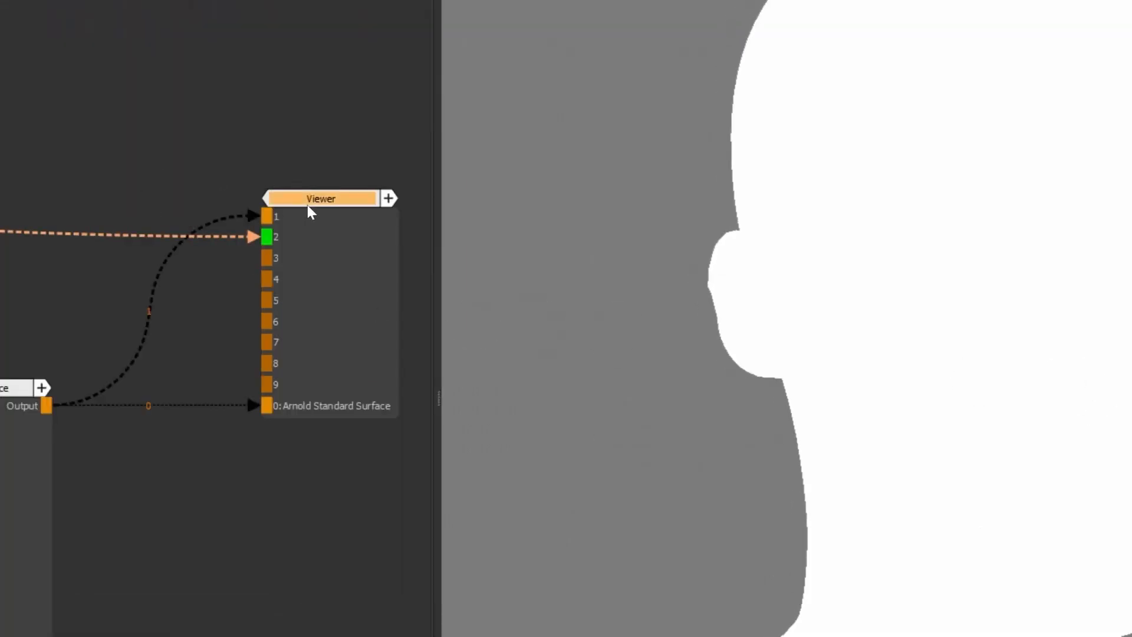
key("1")
key("2")
key("1")
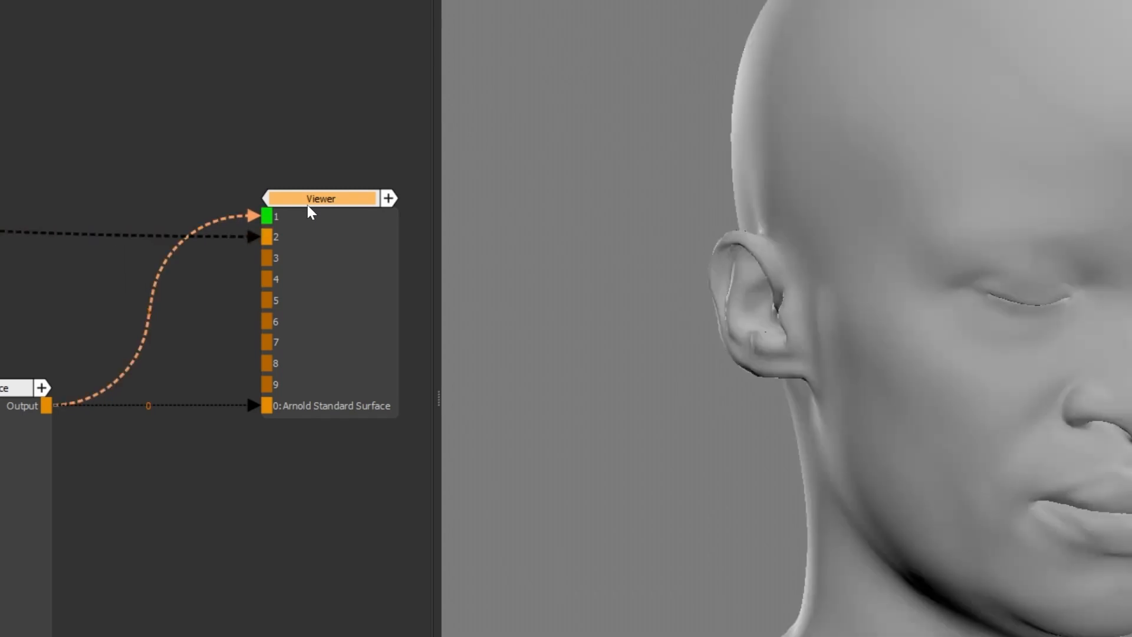
key("2")
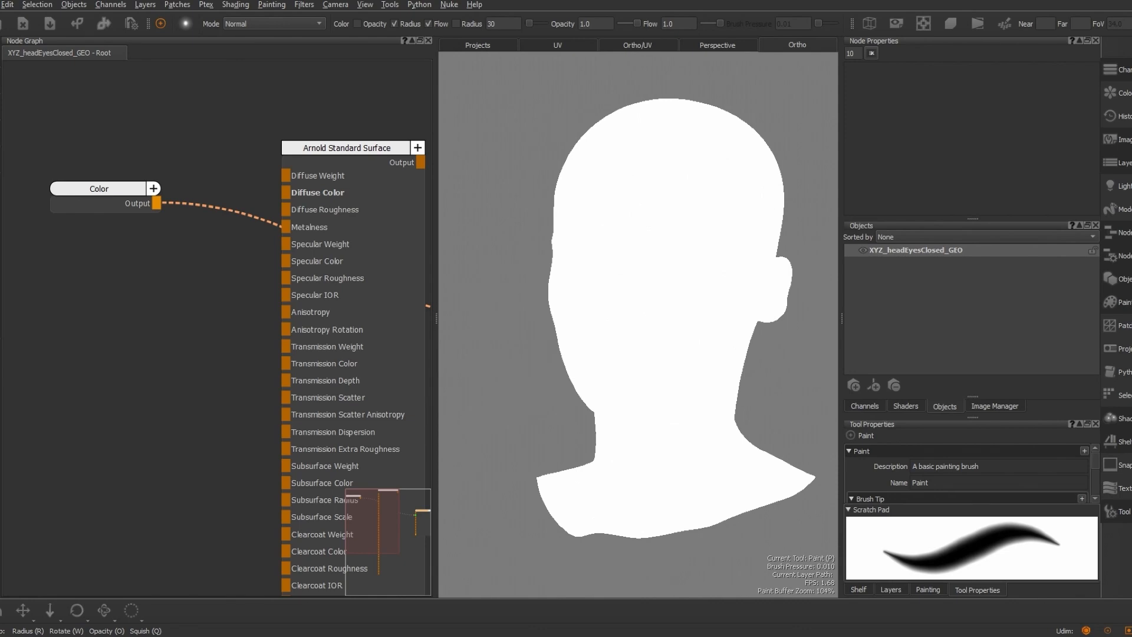
Set the Color node's color to a dark red with hue 0, saturation 100 and value 31.4
left_click(99, 188)
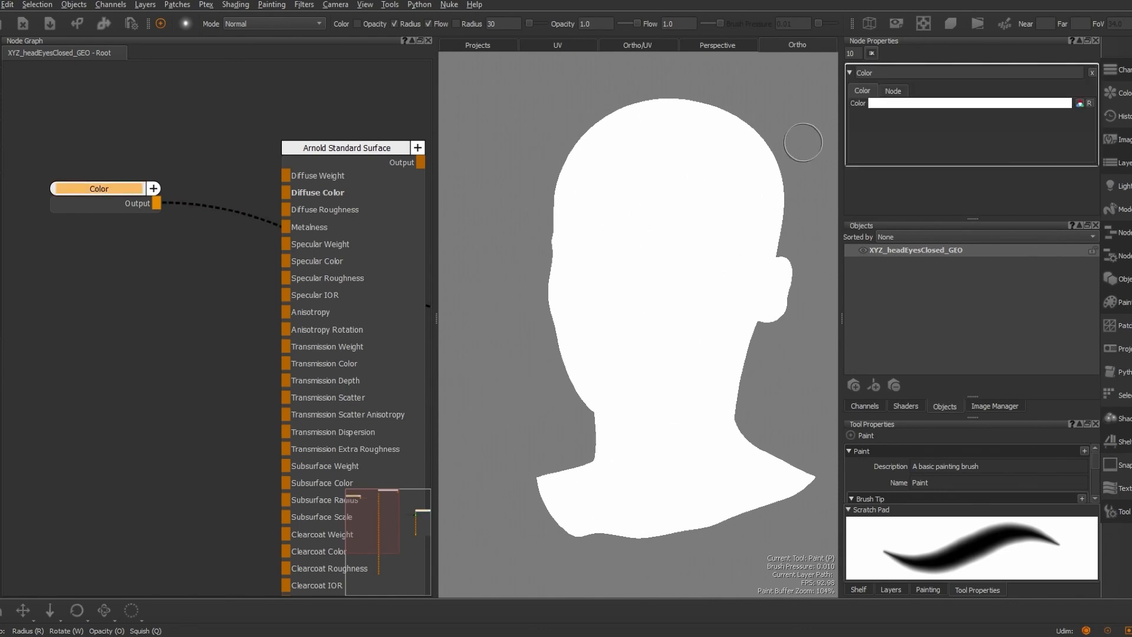
left_click(926, 105)
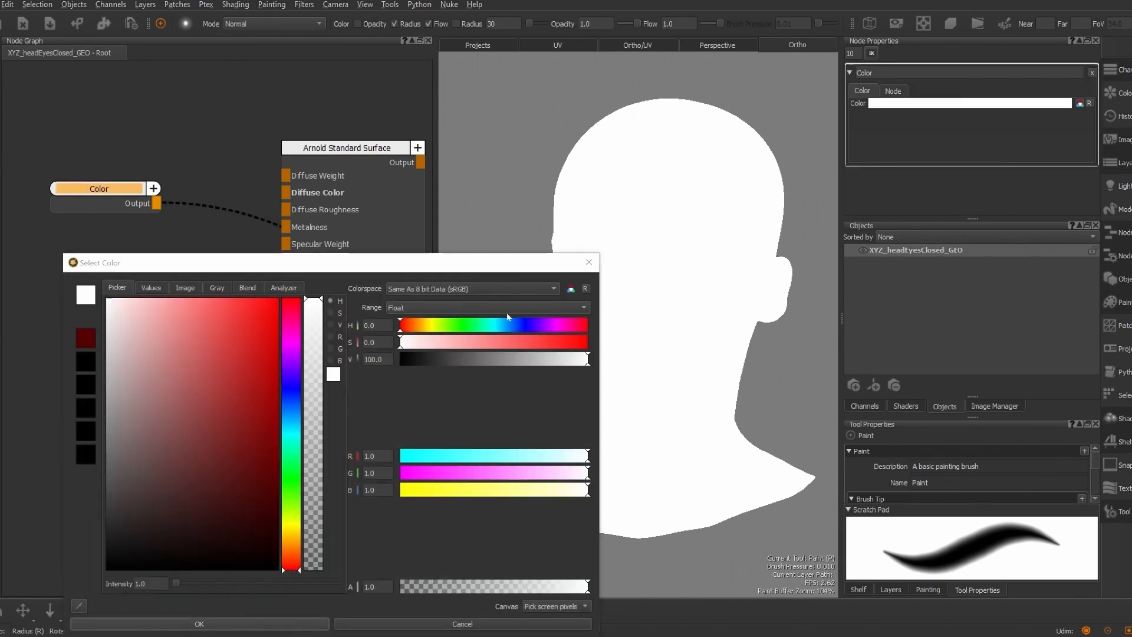
left_click_drag(224, 334, 310, 489)
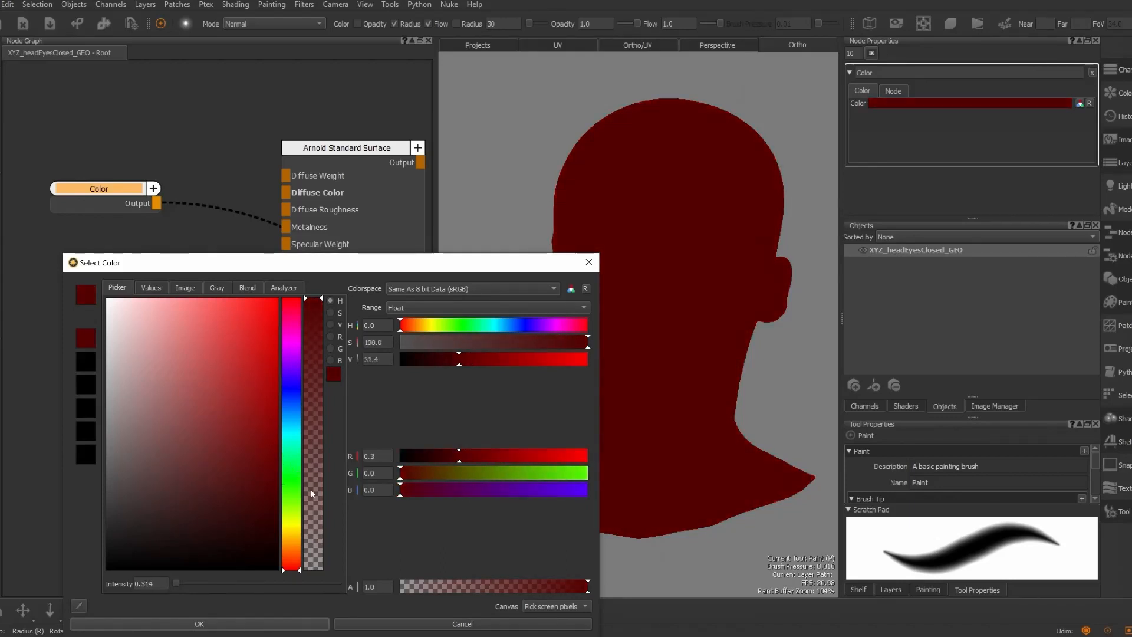
left_click(216, 624)
Create a Cloud node just below the Color node
left_click(44, 242)
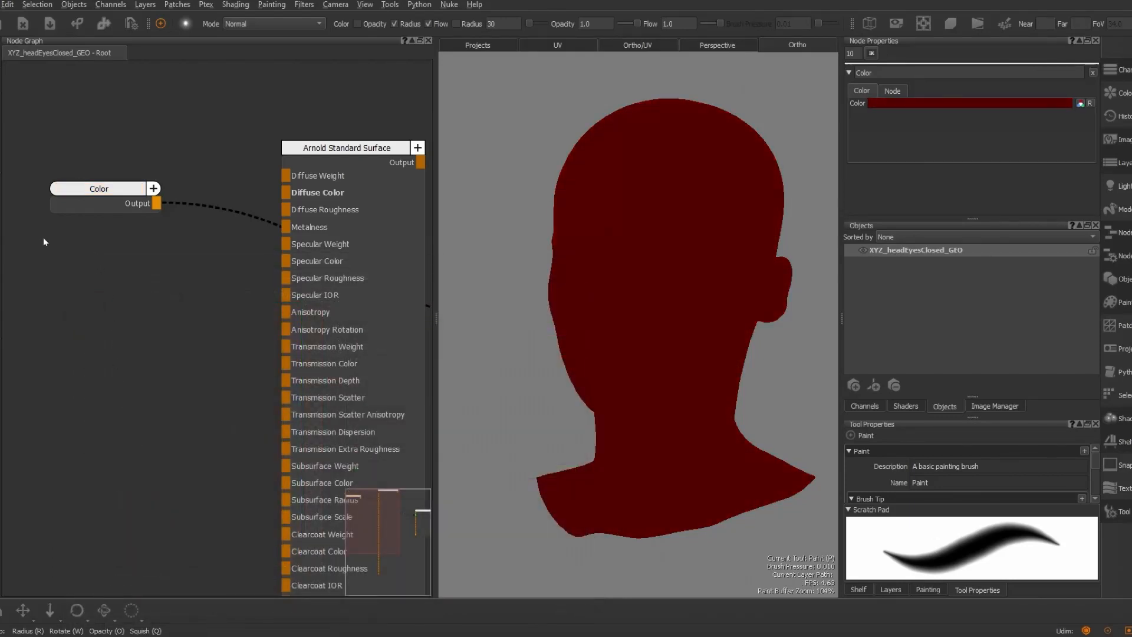
key("Tab")
type("clo")
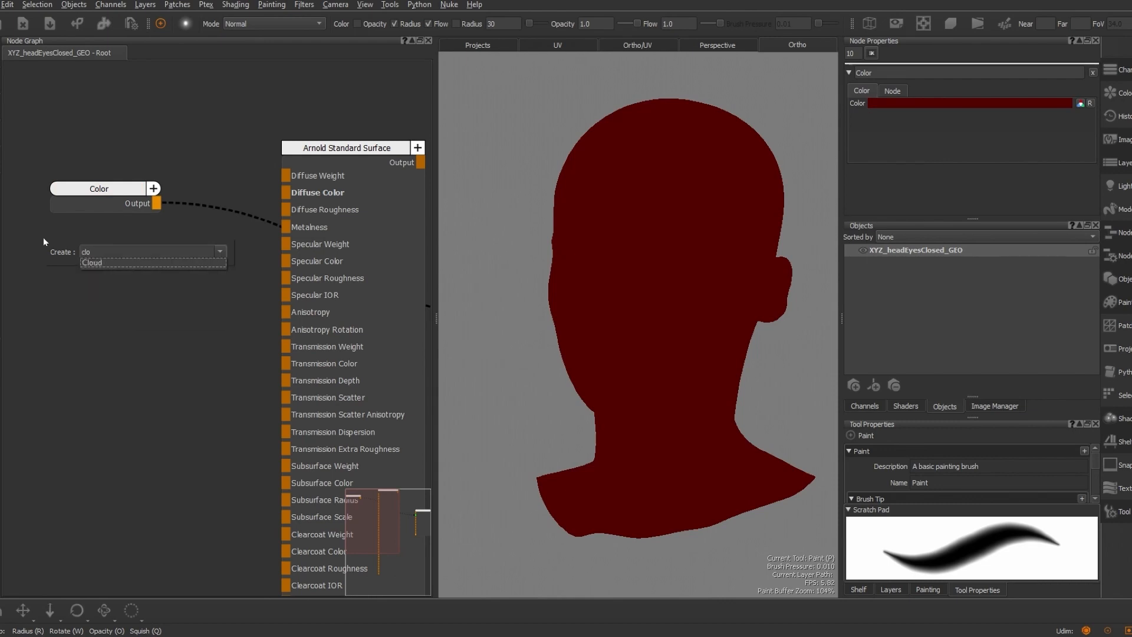
left_click(92, 262)
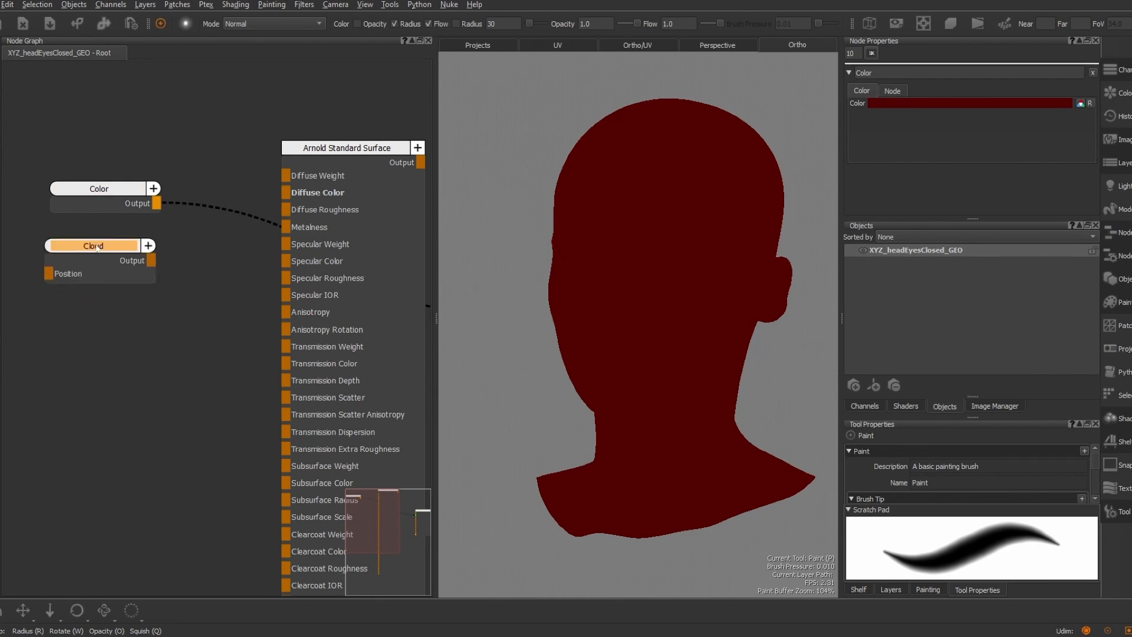
Set the Cloud node's Color A to a red with hue 0, saturation 100 and value 44.8
double_click(96, 246)
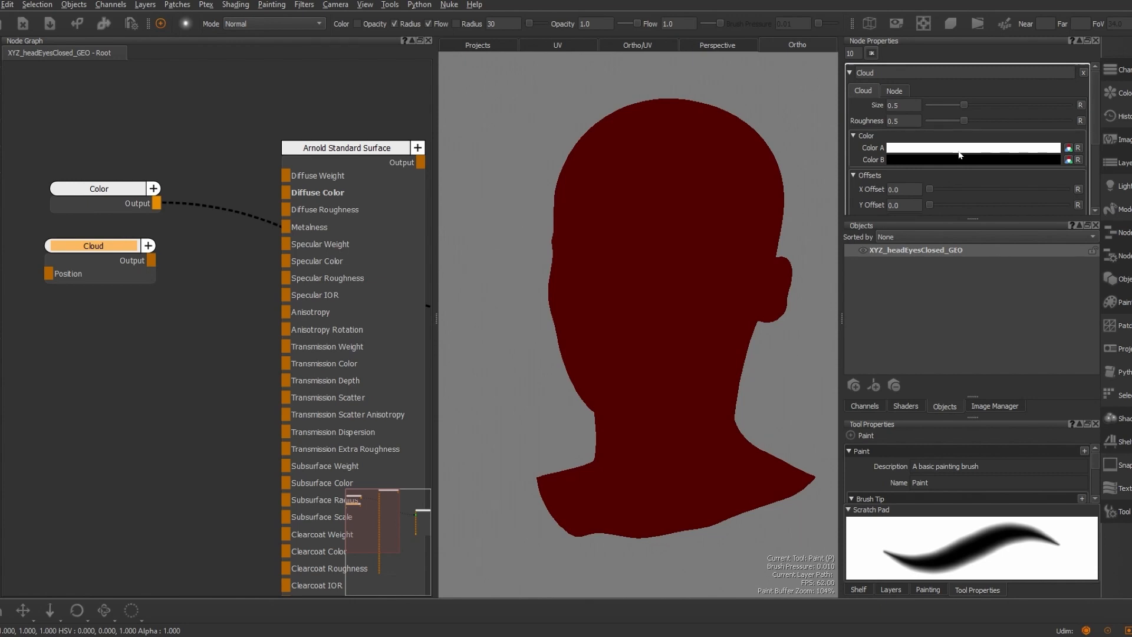
mouse_move(960, 155)
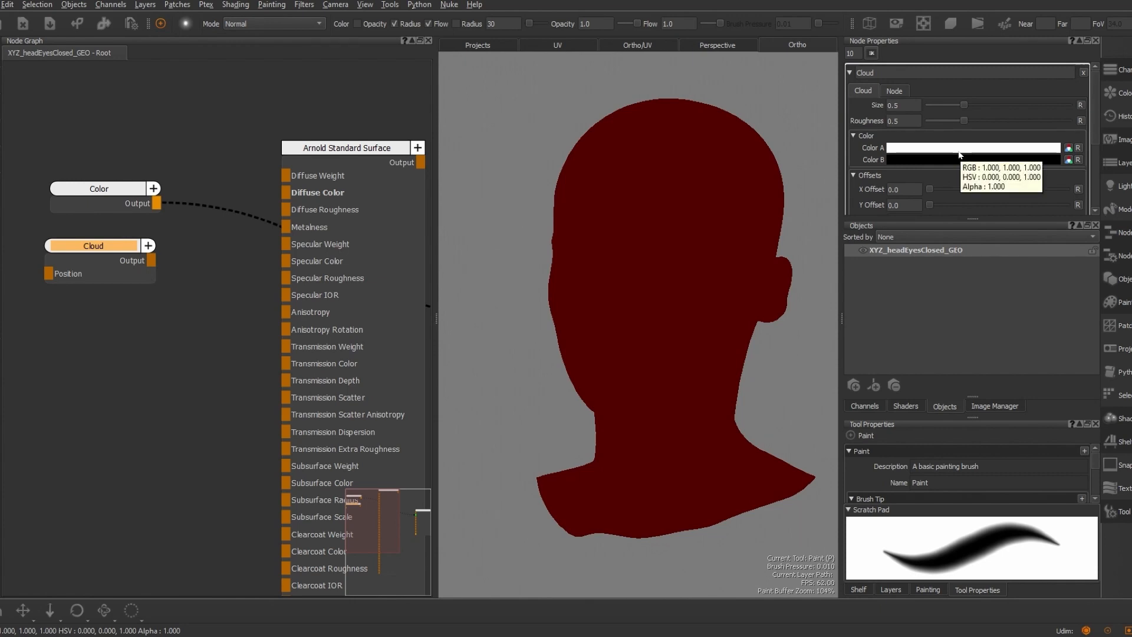
left_click(959, 150)
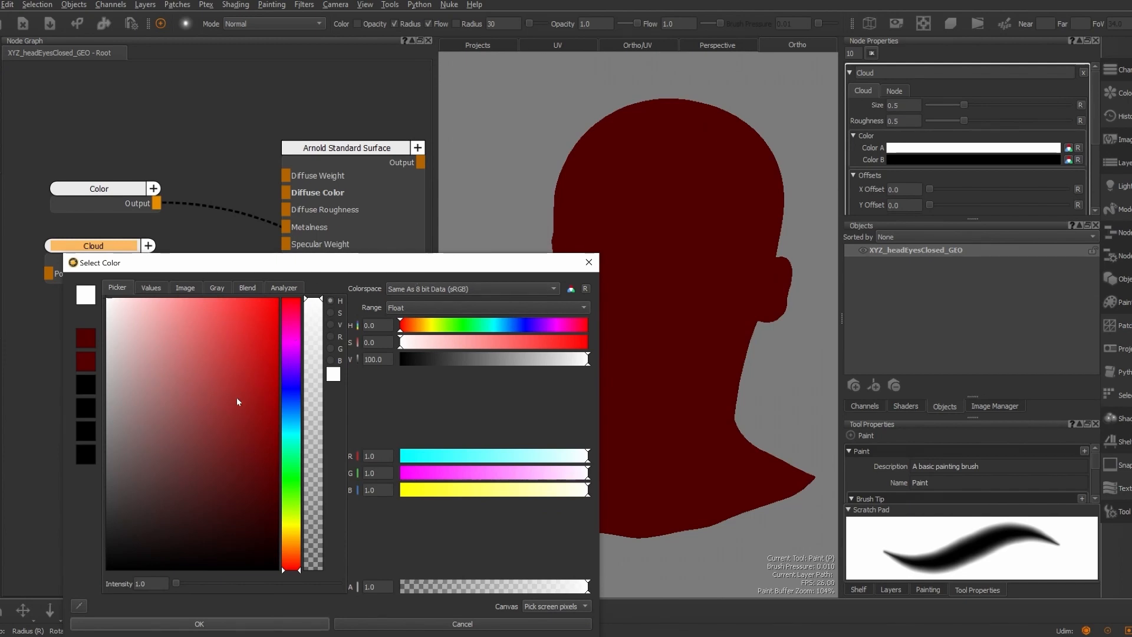
left_click_drag(237, 398, 259, 421)
left_click(282, 448)
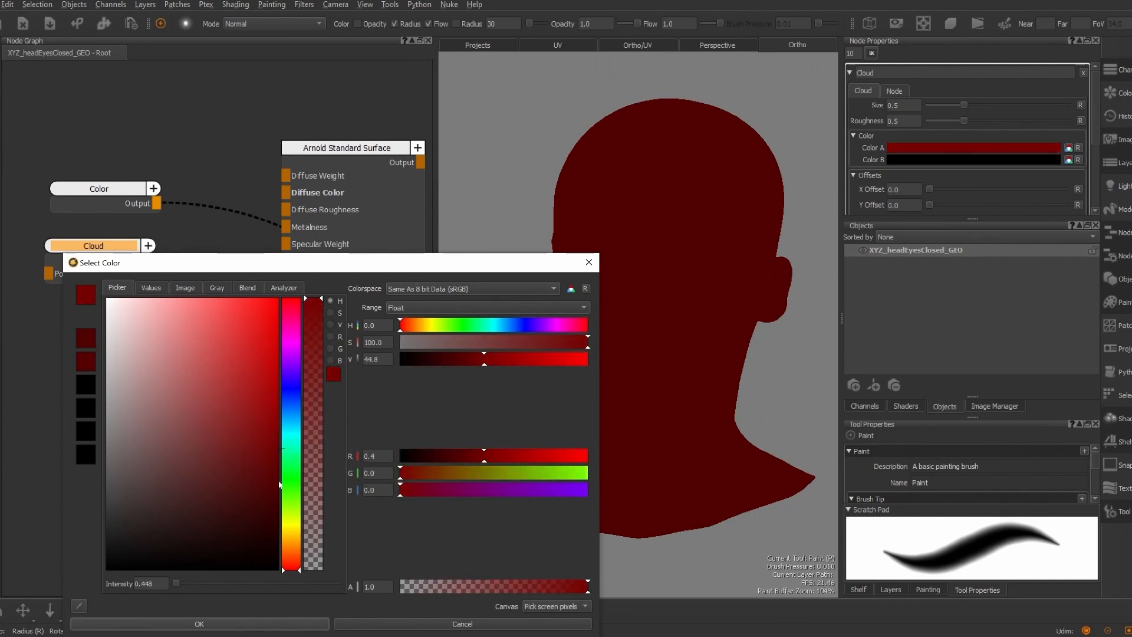
left_click(295, 625)
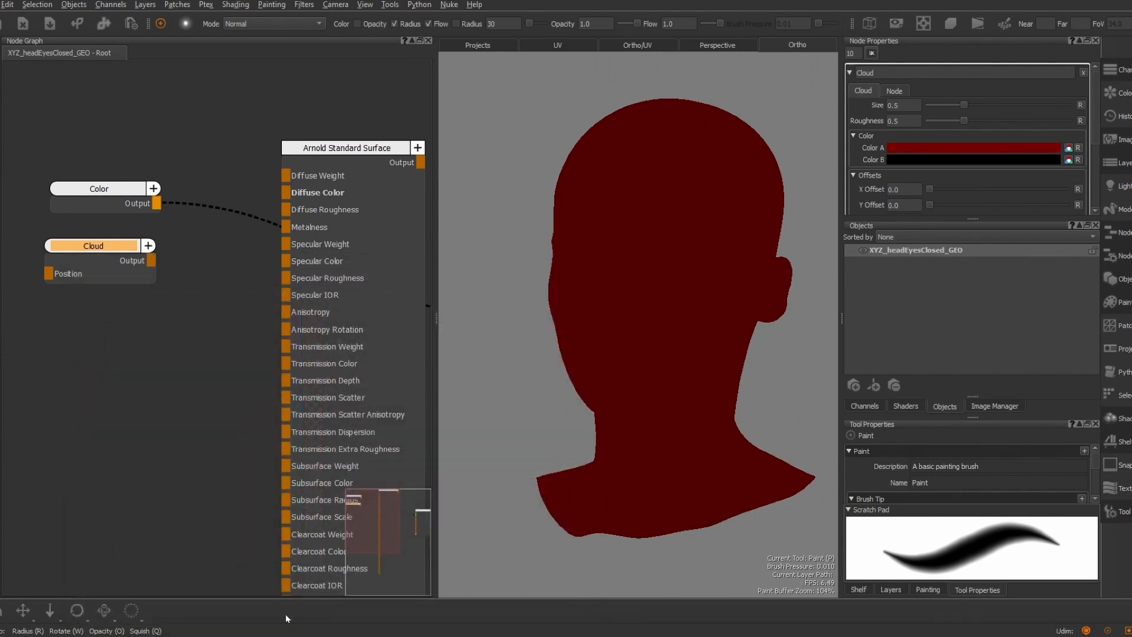
Set the Cloud node's Color B to a yellow with hue 58.2, saturation 100 and value 71.4, and preview the Cloud on the head
left_click(941, 160)
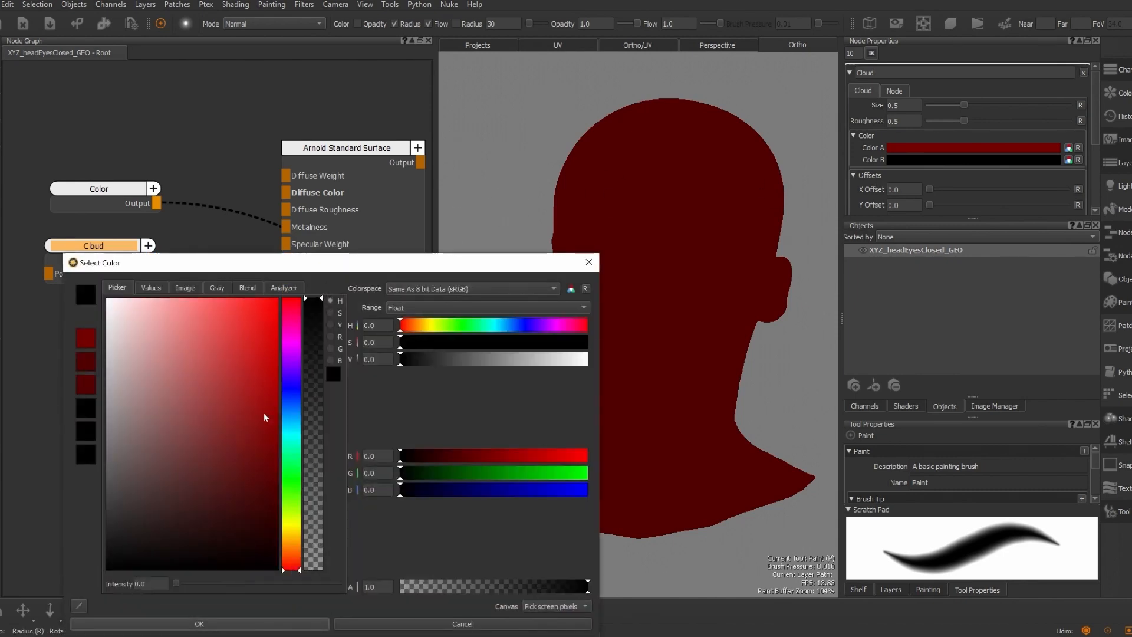
left_click(297, 526)
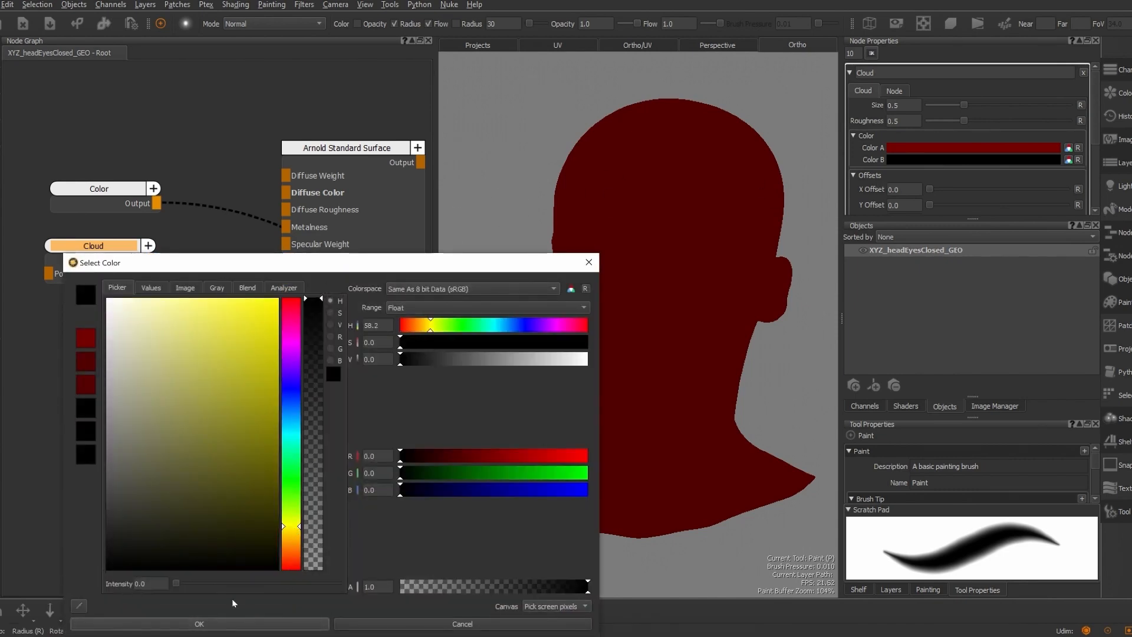
left_click_drag(256, 499, 278, 365)
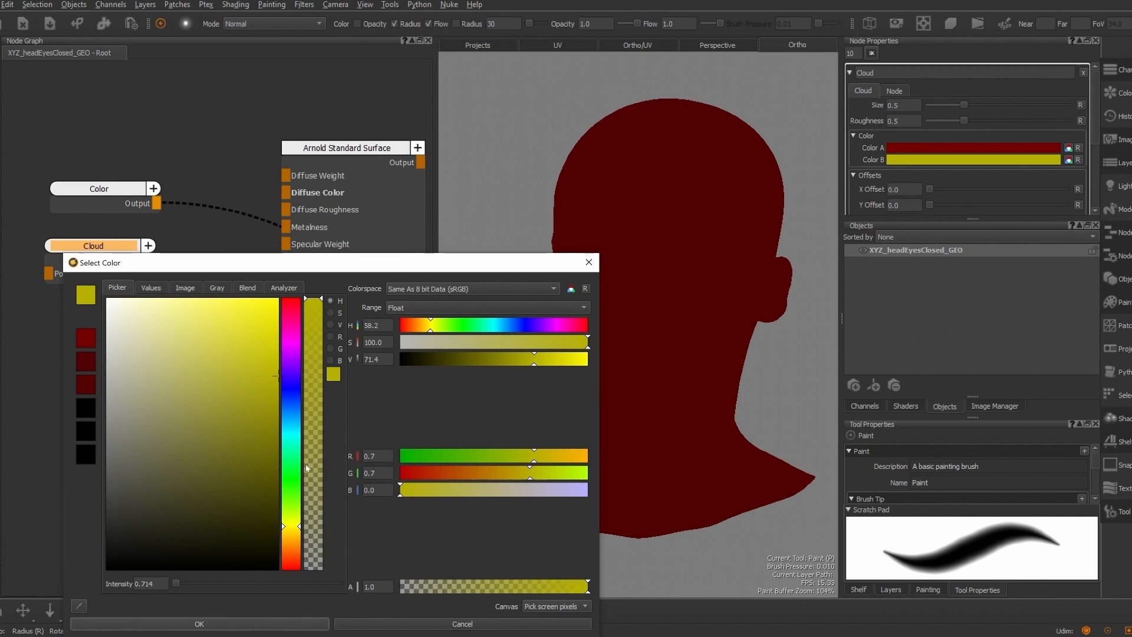
left_click(264, 623)
left_click(110, 248)
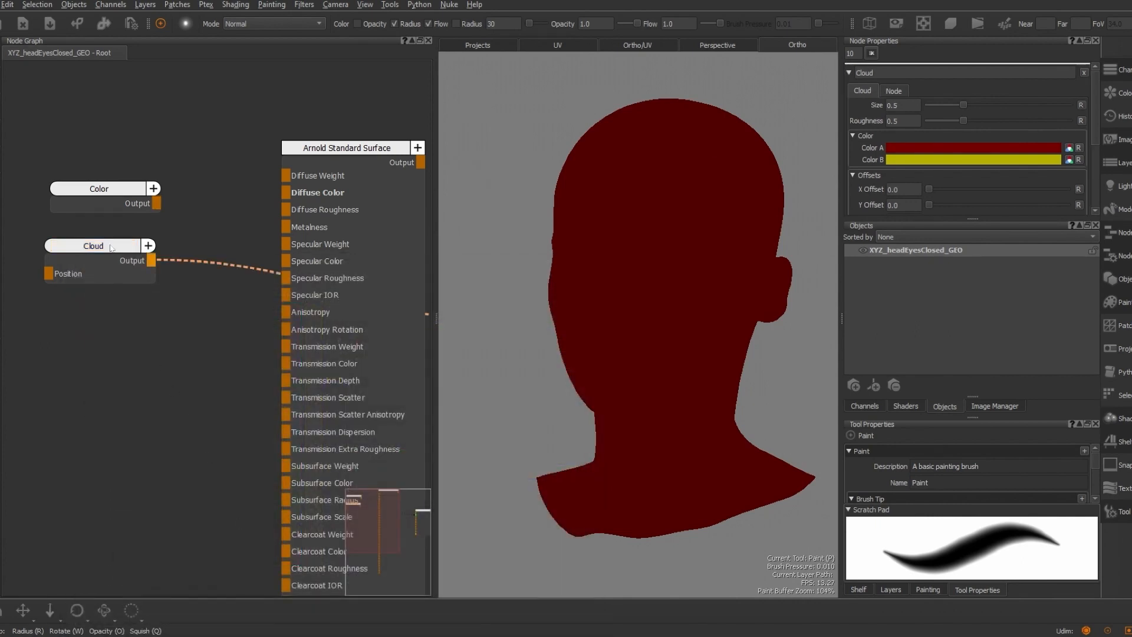
mouse_move(711, 321)
left_mouse_down("alt")
mouse_move(677, 321)
mouse_move(716, 315)
left_mouse_up("alt")
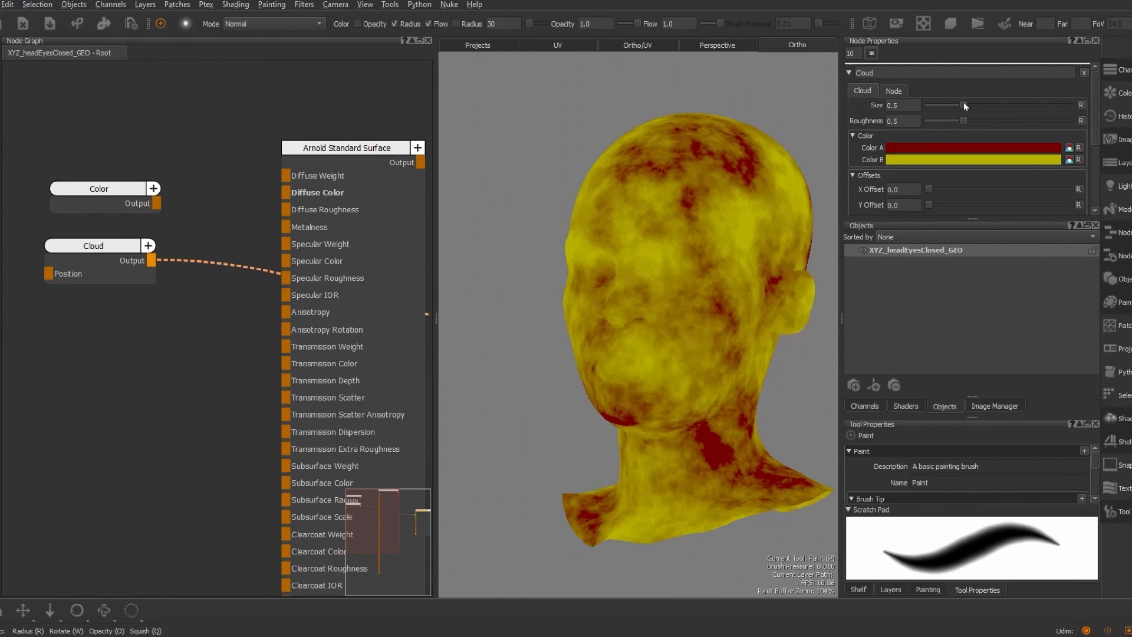
Set the Cloud node's Size to 0.3 and its Roughness to 0.65
left_click_drag(963, 104, 950, 105)
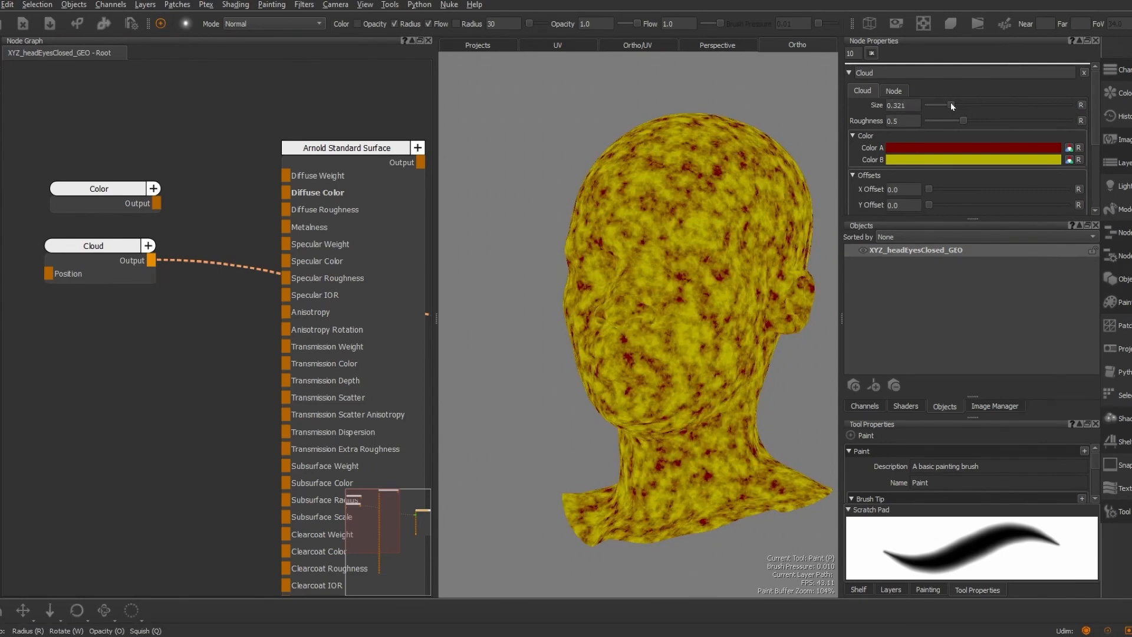
left_click(917, 108)
key("BackSpace")
key("BackSpace")
key("Return")
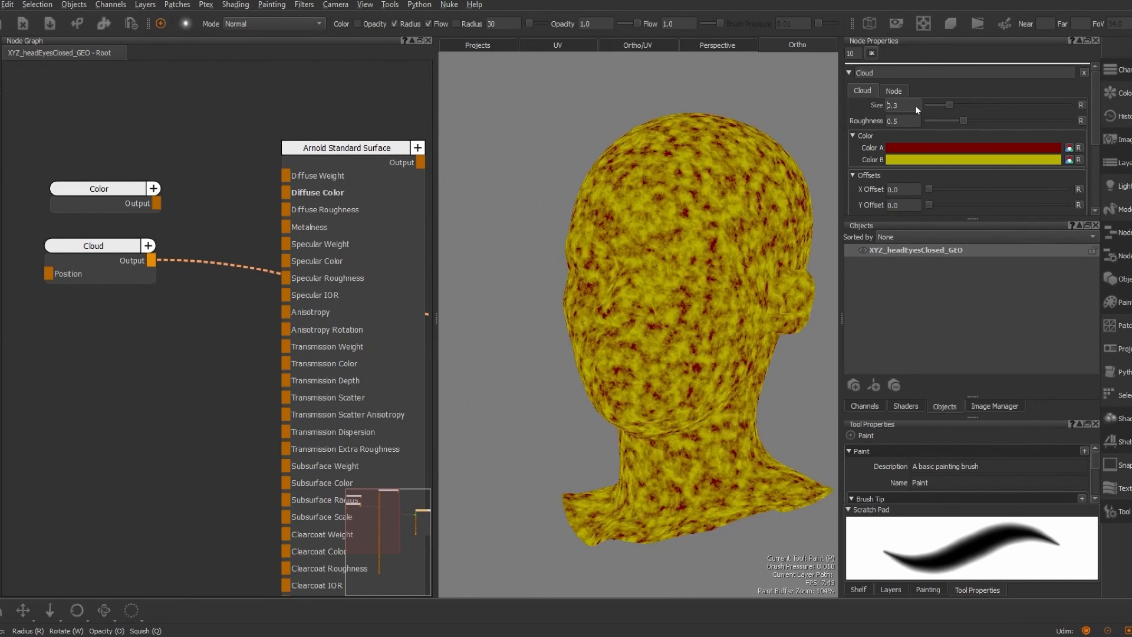
left_click_drag(613, 289, 628, 359, "alt")
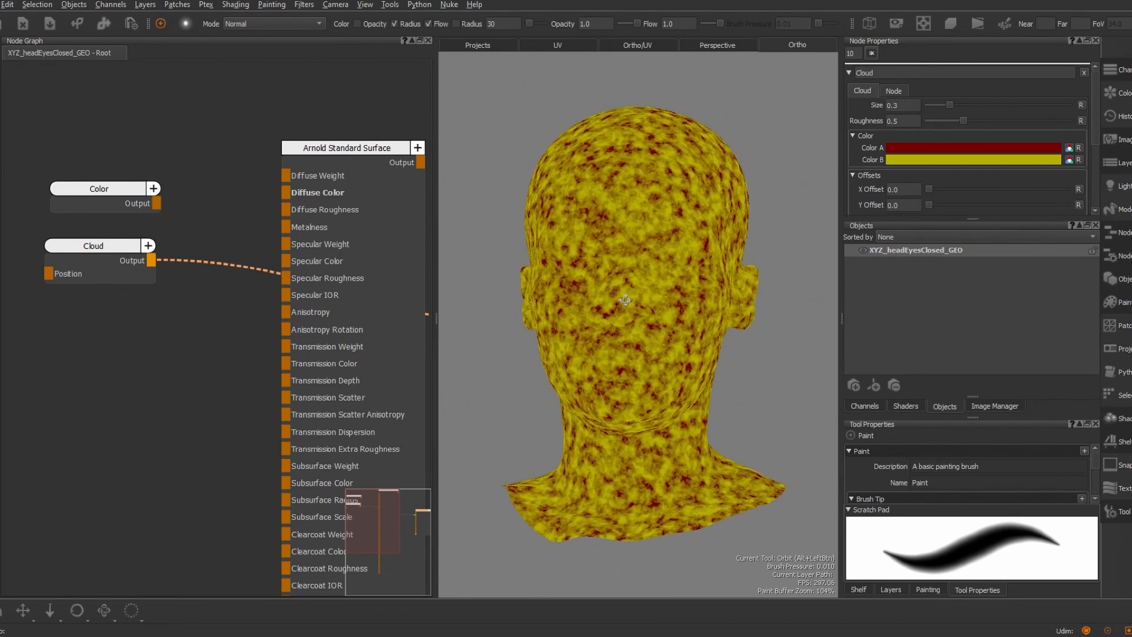
left_click_drag(963, 121, 974, 123)
left_click(908, 121)
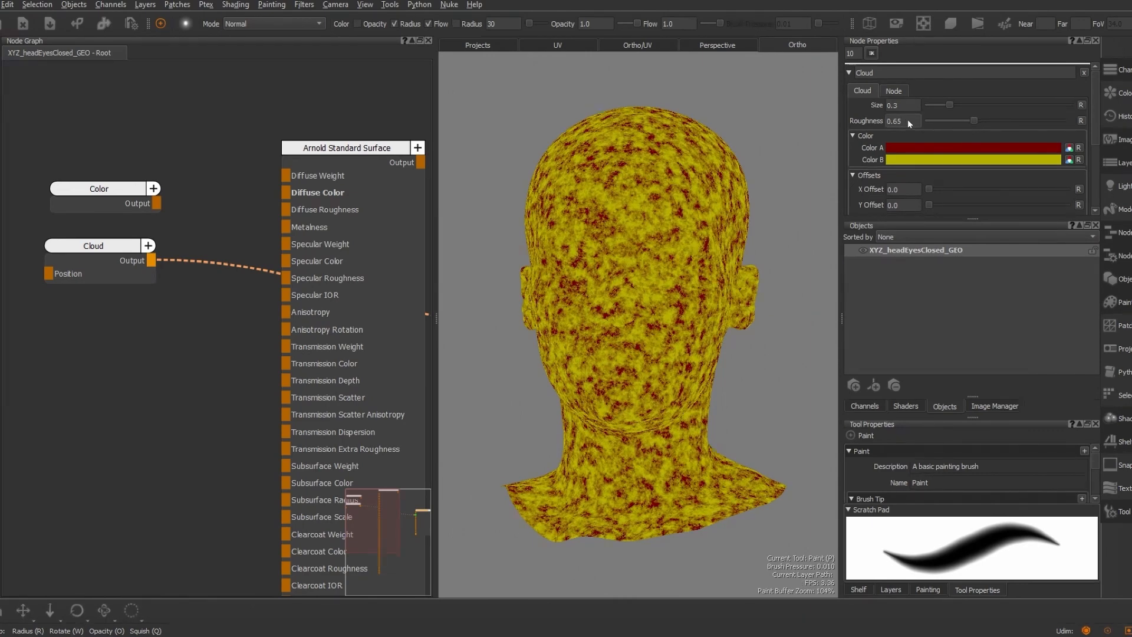
Create a Merge node and place it between the Color and Cloud nodes and the Arnold Standard Surface
left_click(113, 320)
key("Tab")
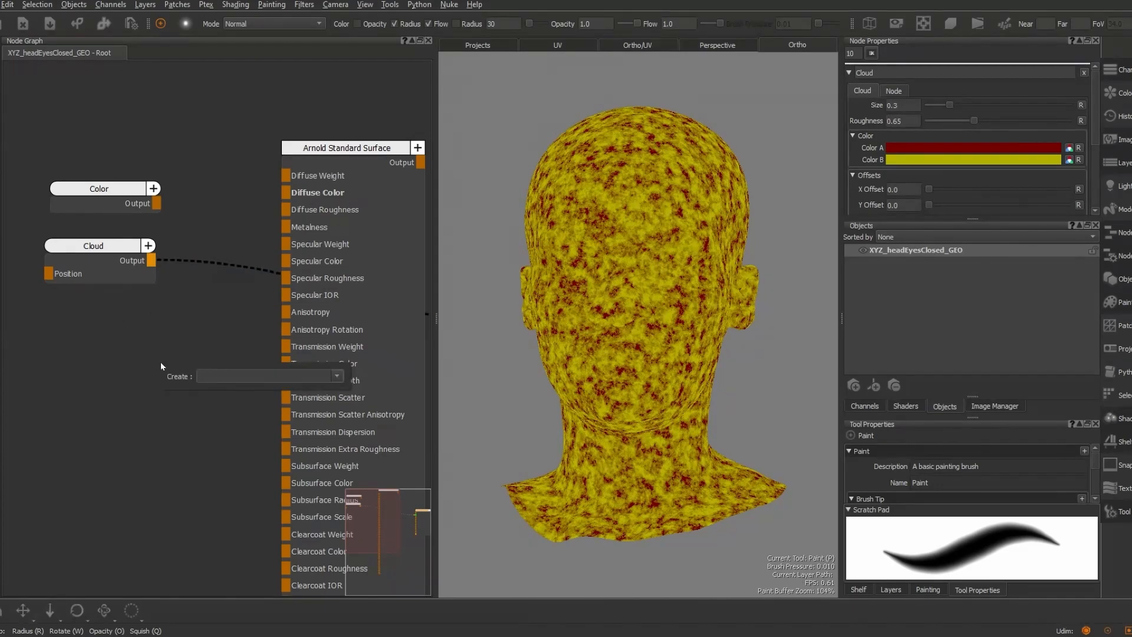
type("mer")
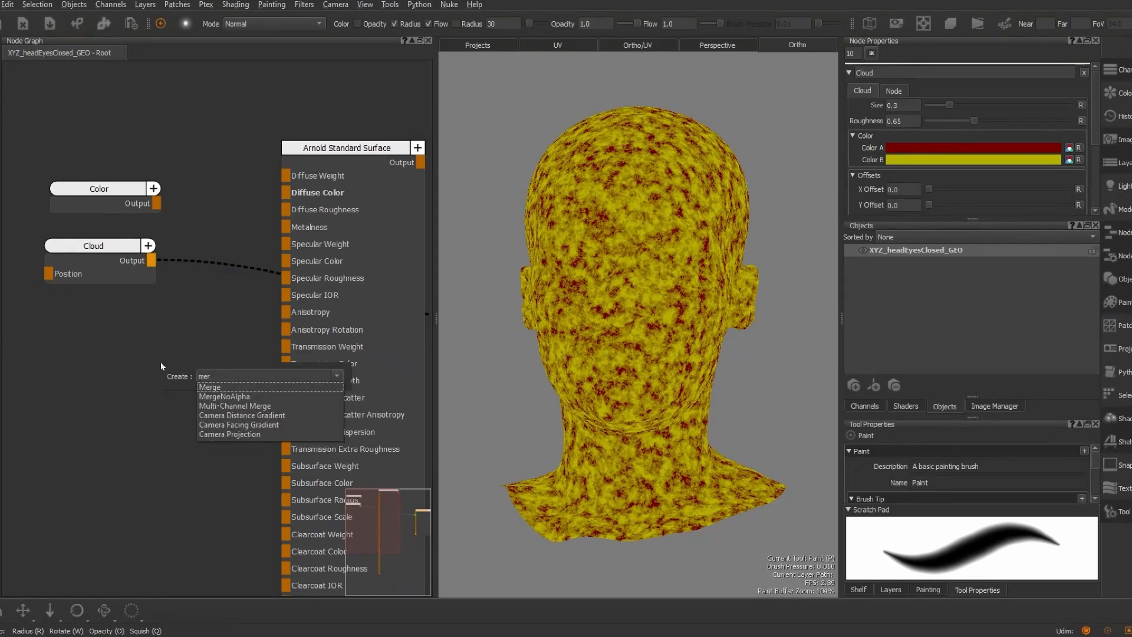
left_click(218, 387)
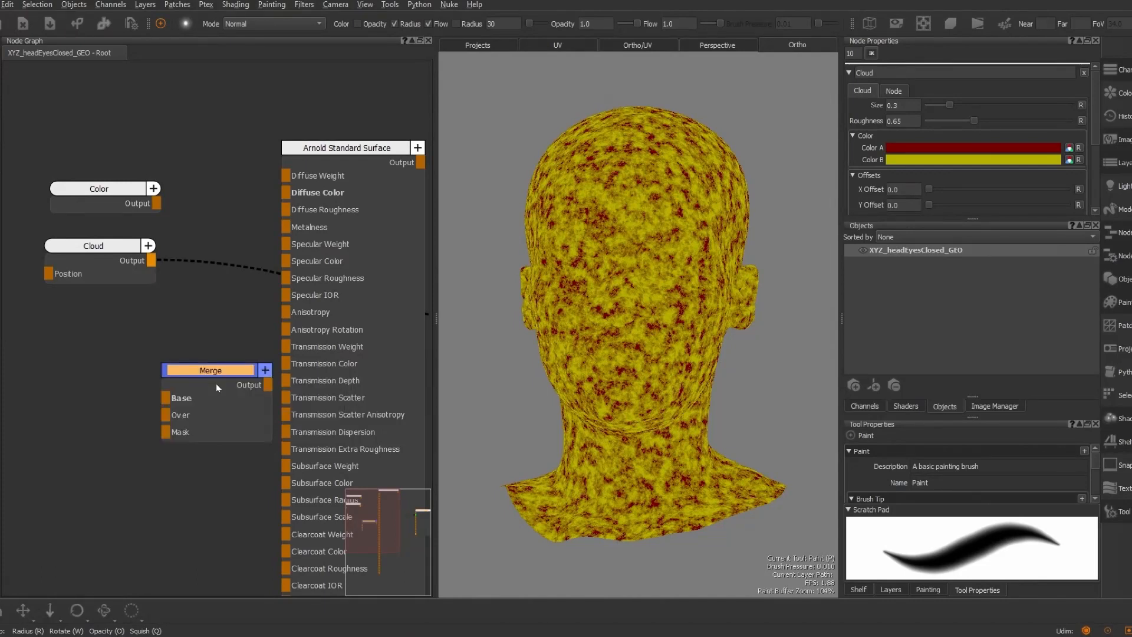
left_click_drag(216, 383, 230, 198)
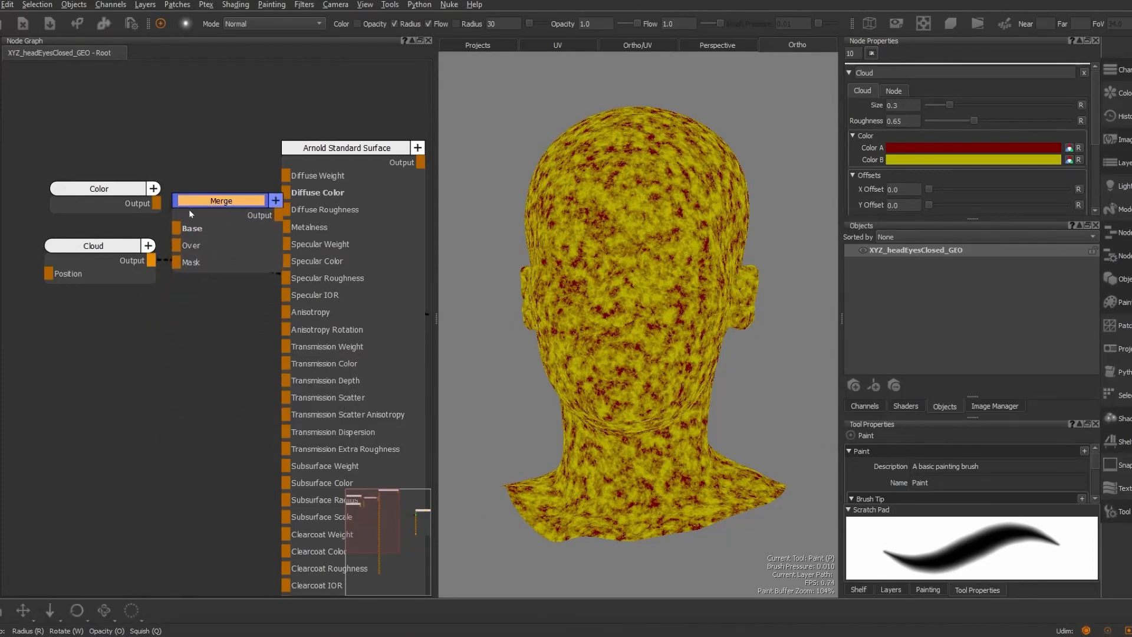
Connect the Color output to the Merge node's Base and the Cloud output to its Over, and move both source nodes away from it
left_click_drag(156, 203, 175, 228)
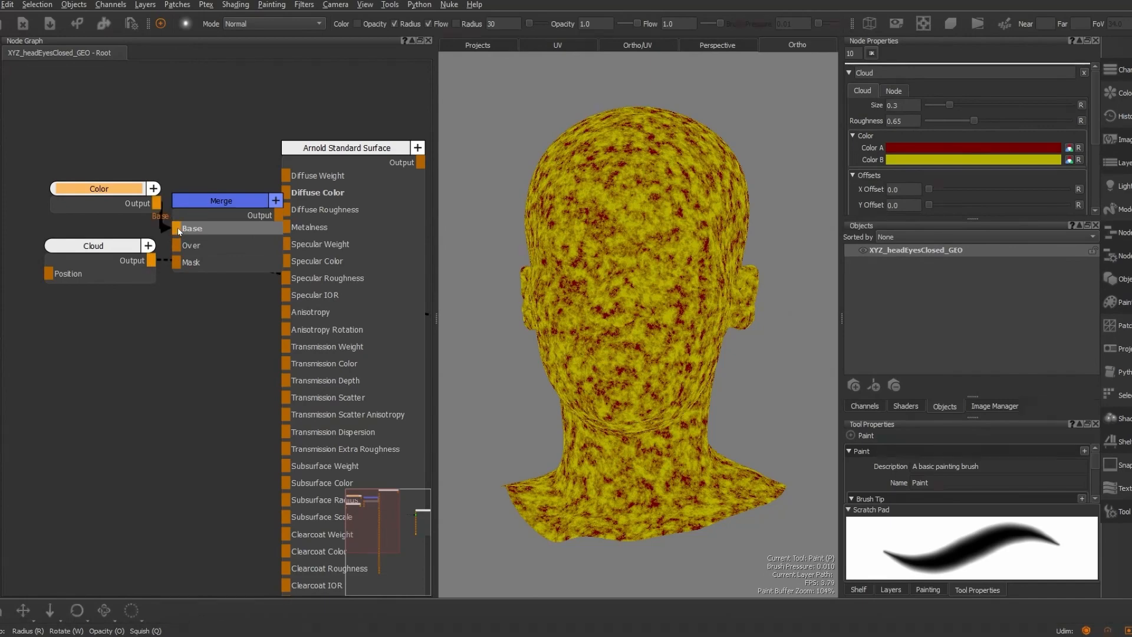
left_click(153, 263)
left_click_drag(167, 242, 176, 246)
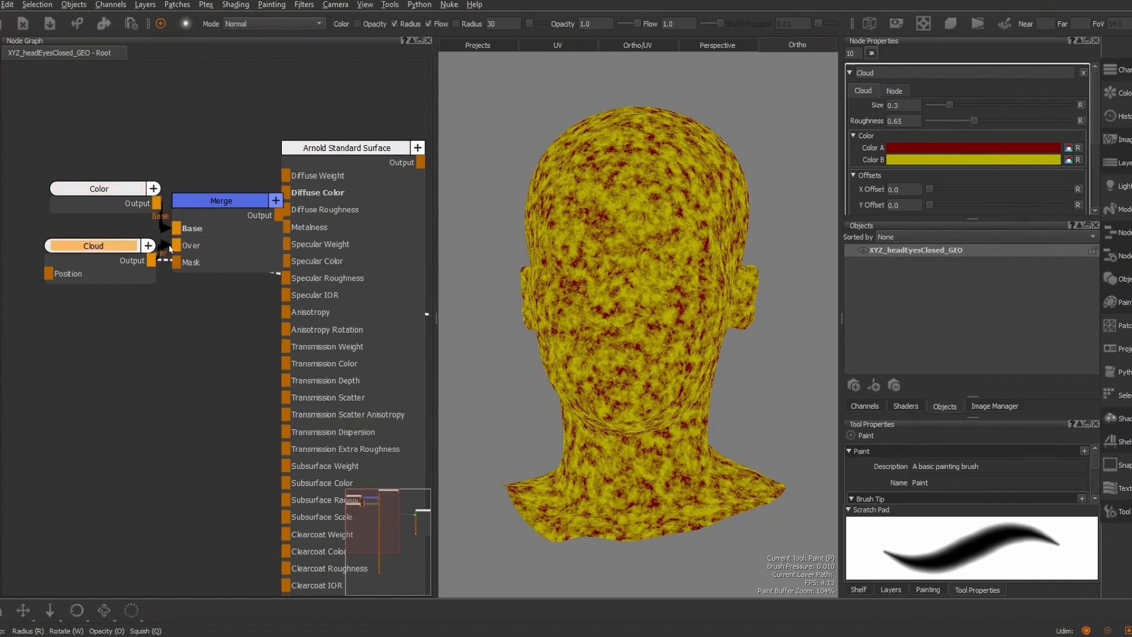
left_click_drag(88, 246, 55, 249)
left_click_drag(111, 190, 69, 176)
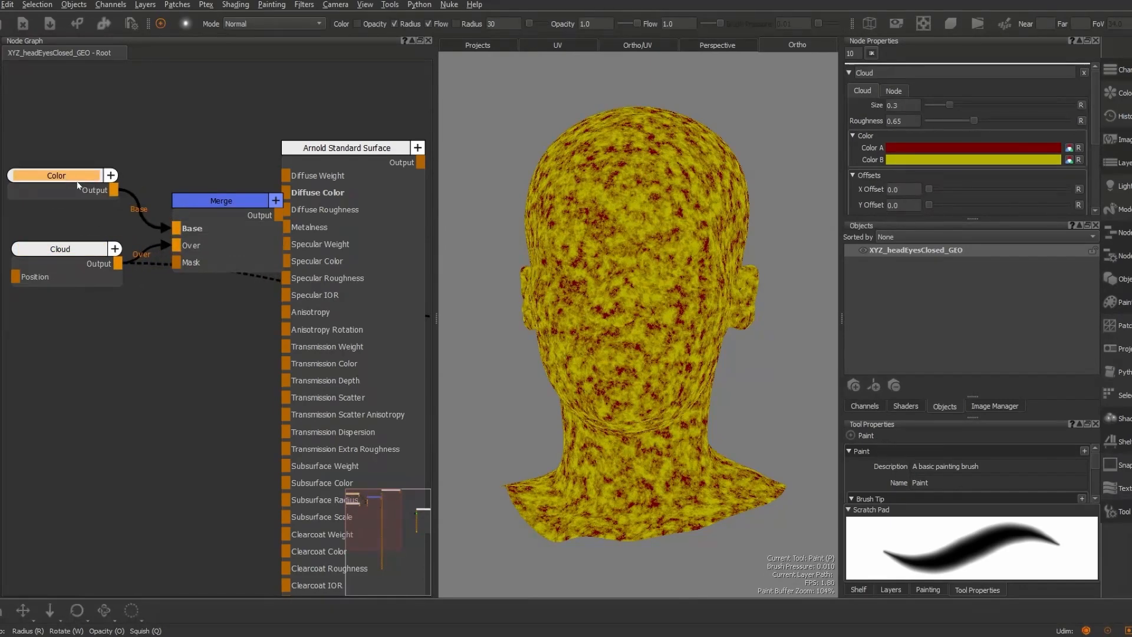
Preview the Merge node on the head and set its Amount to 0.31
left_click_drag(269, 211, 247, 209)
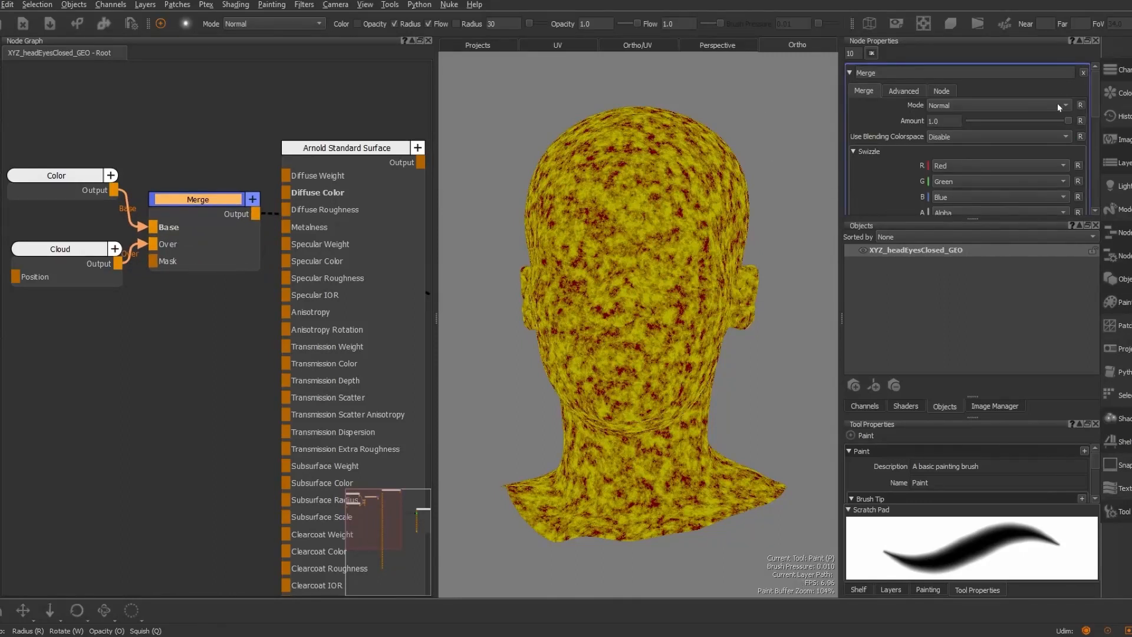
left_click_drag(1067, 121, 1001, 121)
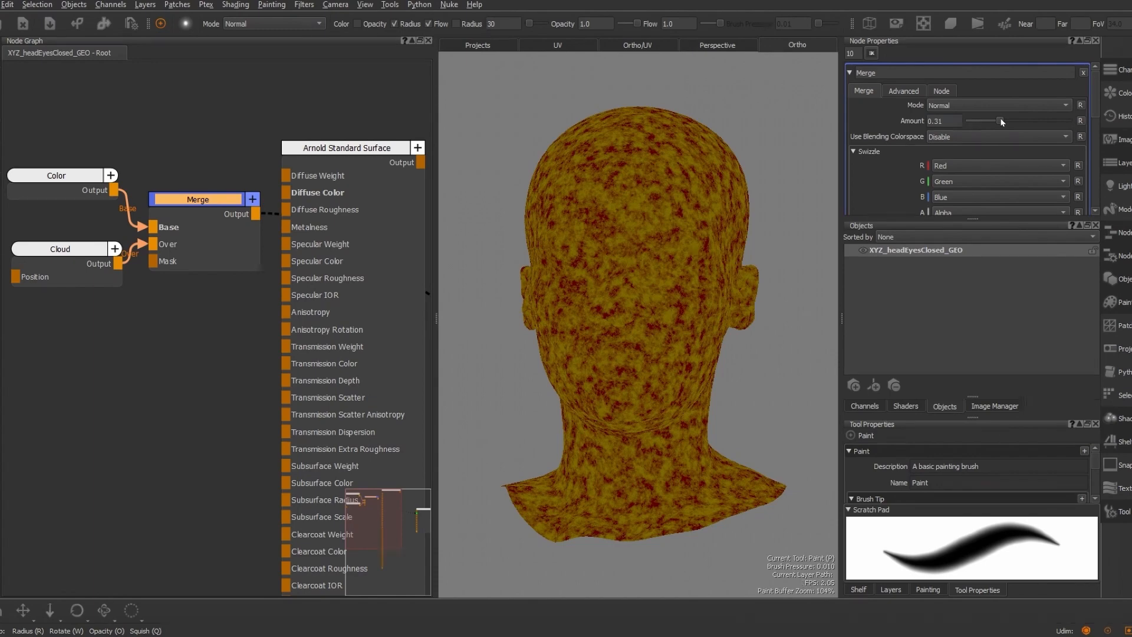
Spread out the Color, Cloud and Merge nodes, leaving a clear gap before the Arnold Standard Surface
scroll(132, 341, "down", 5)
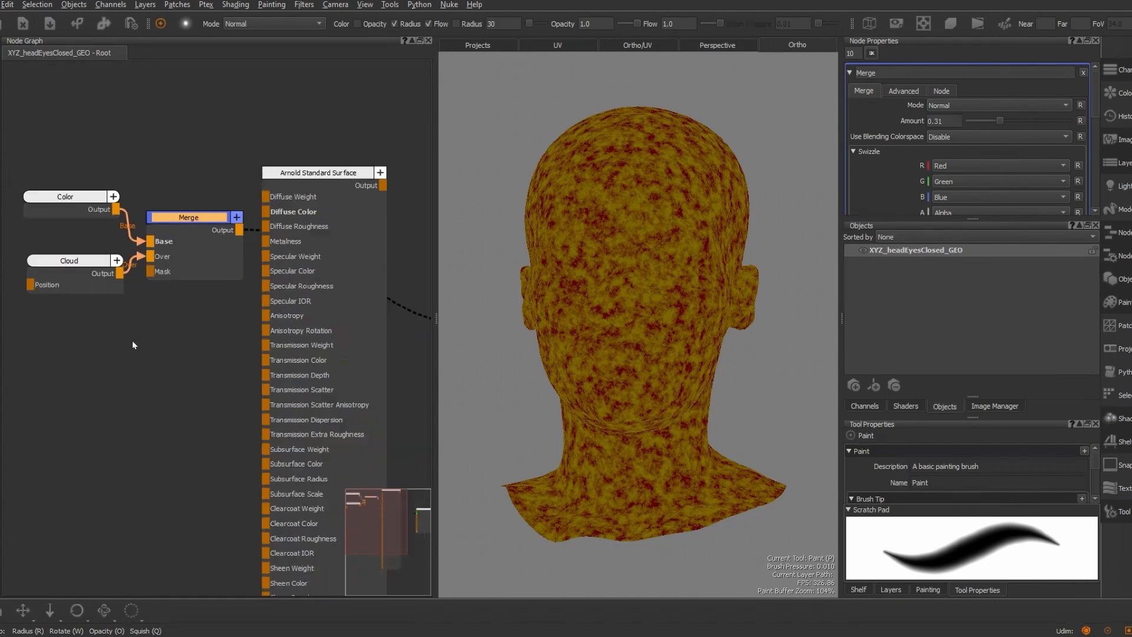
scroll(188, 328, "up", 2)
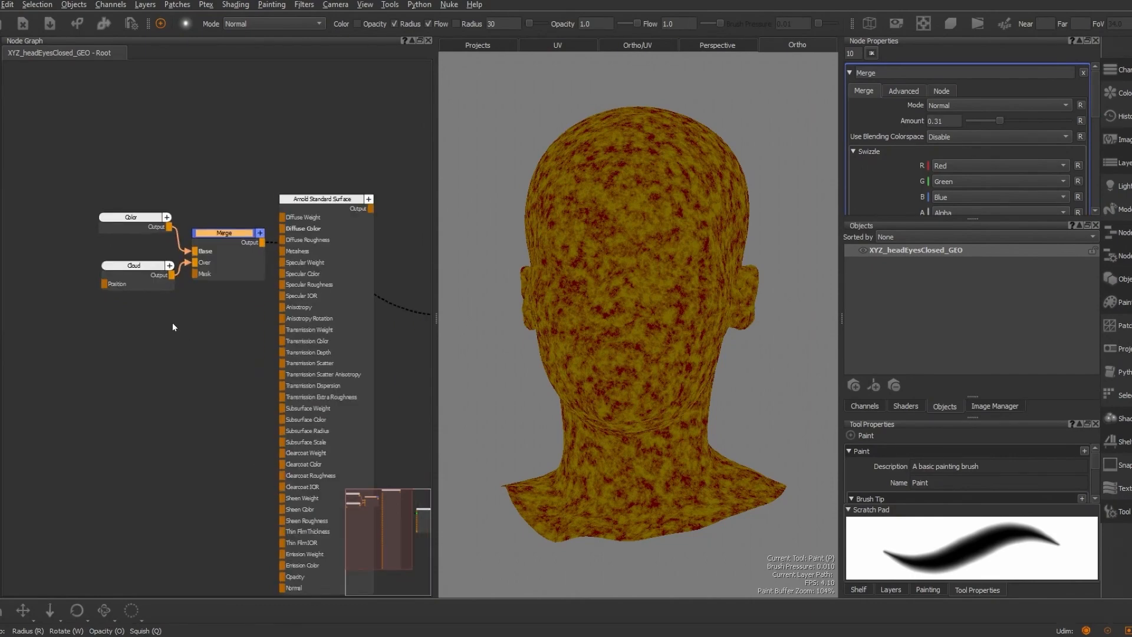
left_click_drag(135, 270, 81, 273)
left_click_drag(130, 221, 76, 212)
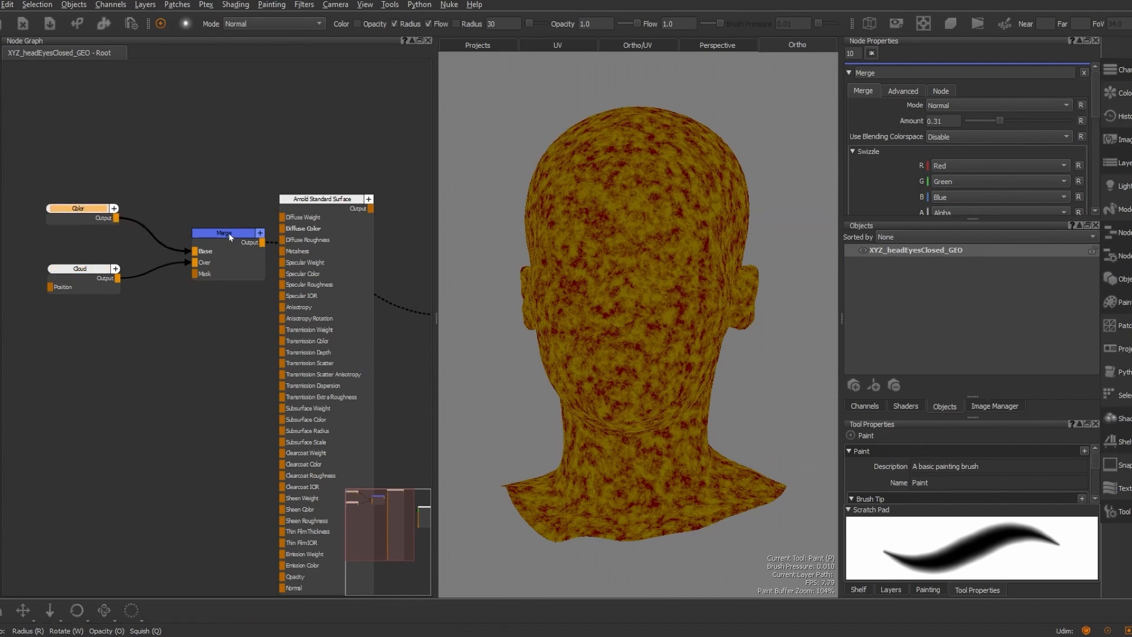
left_click_drag(228, 234, 190, 231)
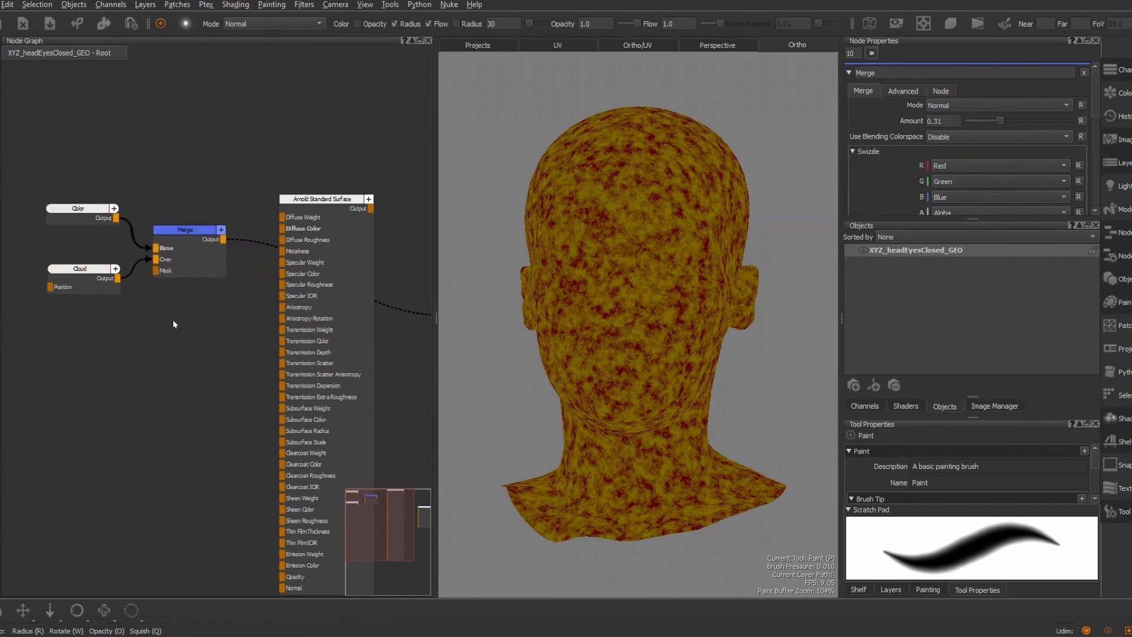
key("Tab")
type("bac")
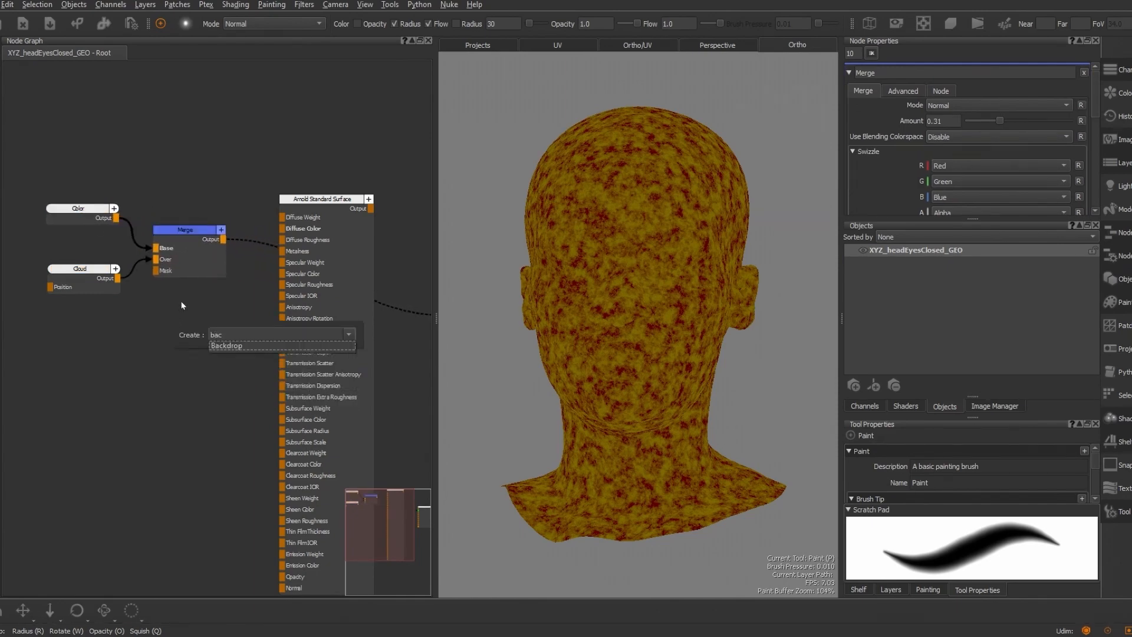
left_click(189, 228)
left_click(188, 228)
left_click(186, 230)
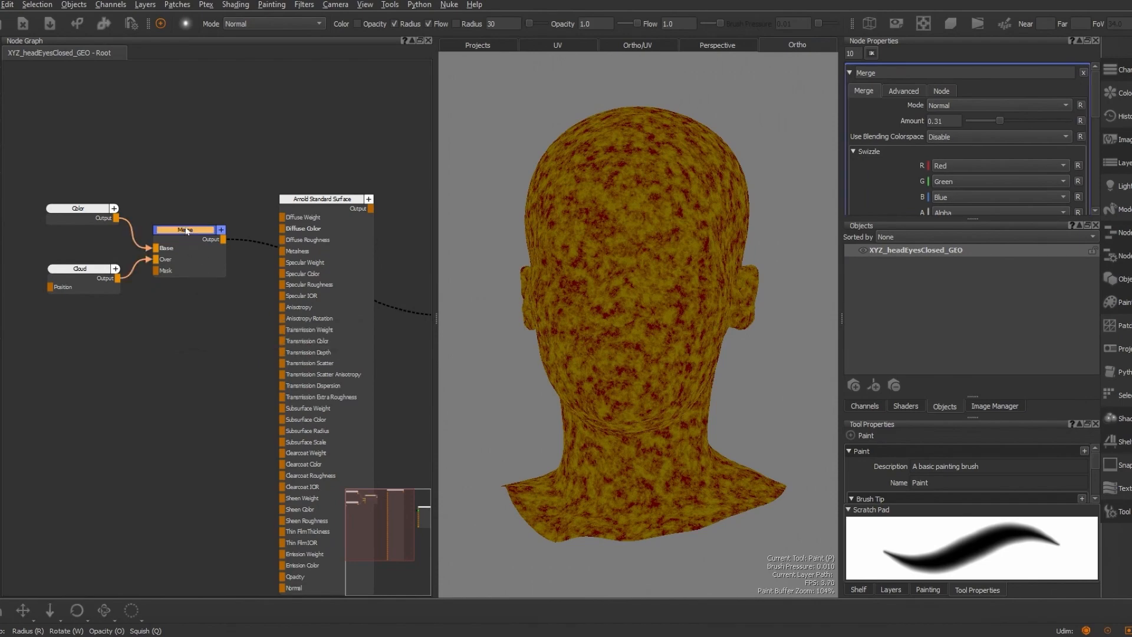
Create a Backdrop around the Color, Cloud and Merge nodes
left_click(90, 209)
left_click(87, 270)
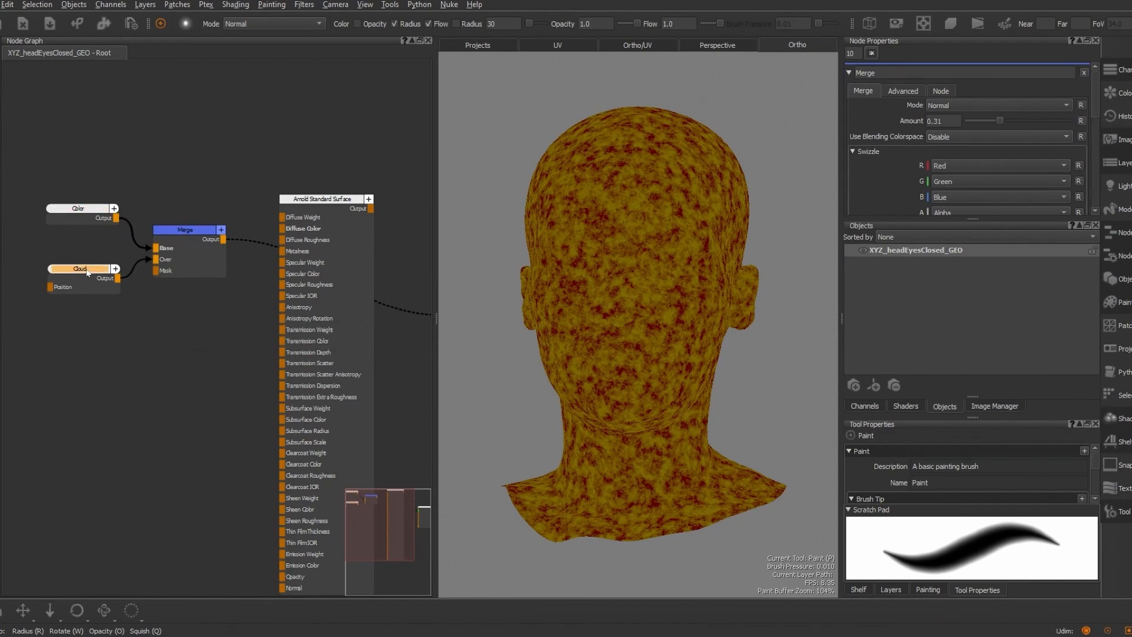
left_click(91, 210, "shift")
left_click(181, 231, "shift")
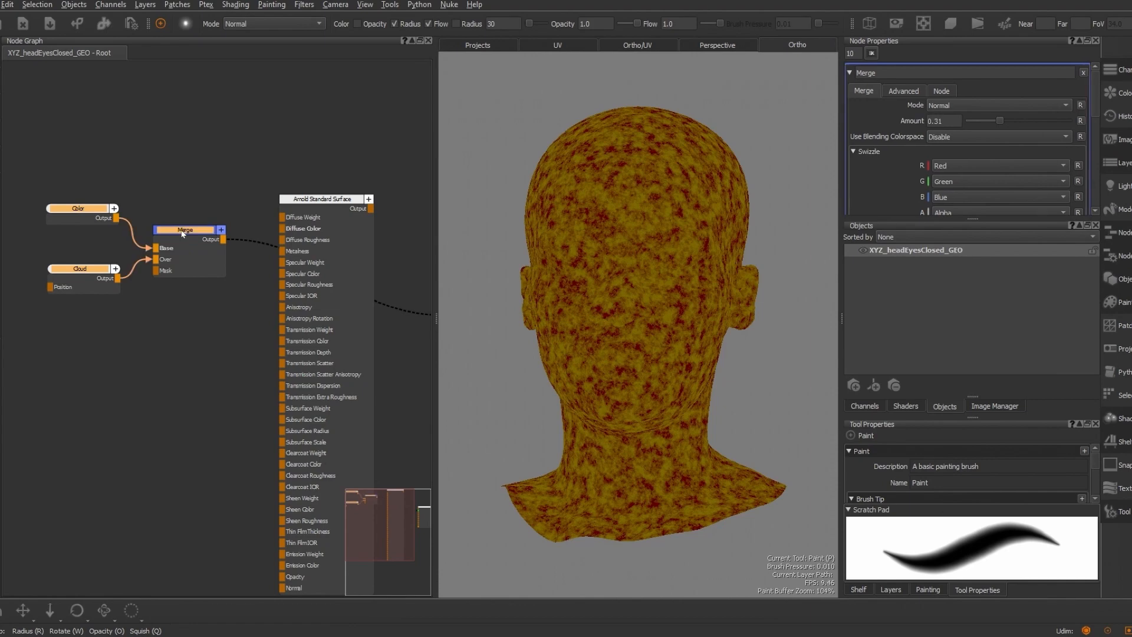
key("Tab")
type("ba")
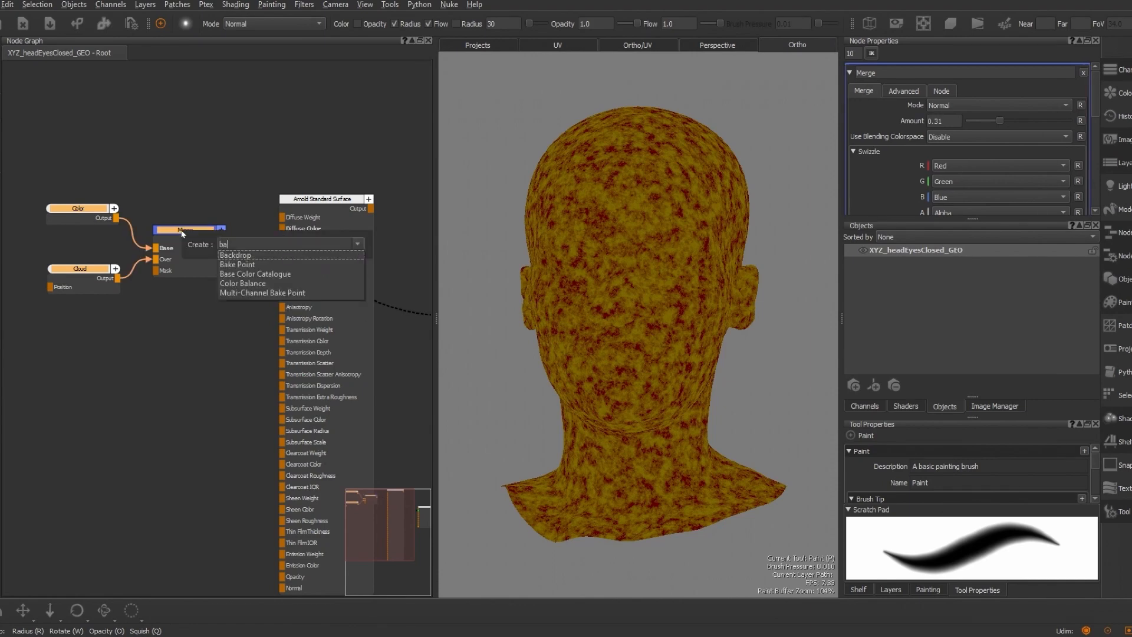
left_click(240, 256)
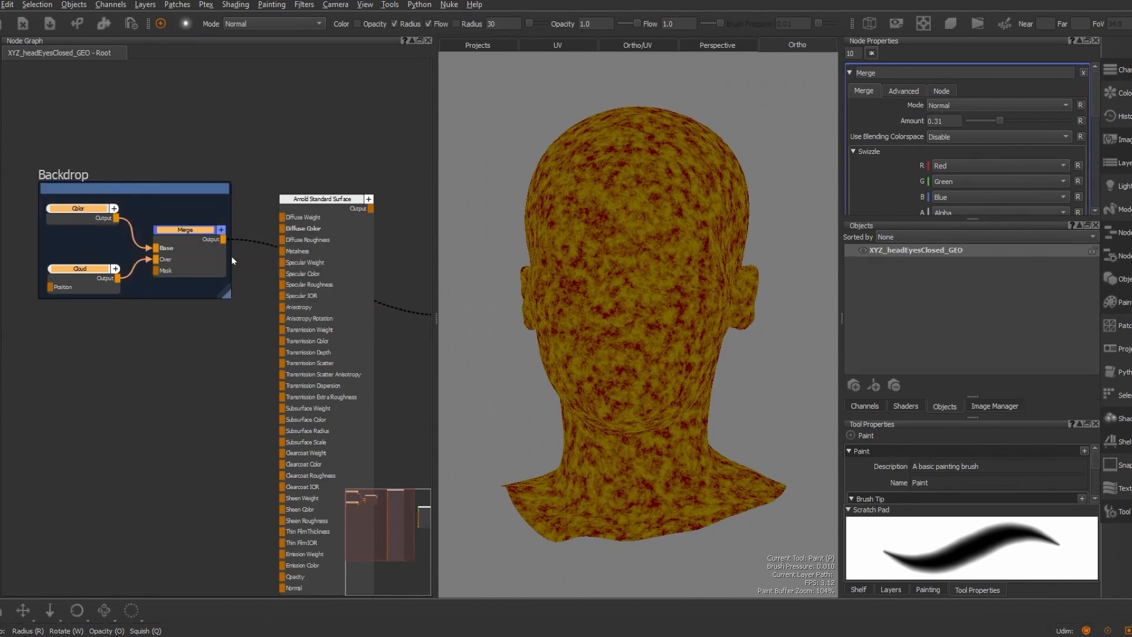
Rename the Backdrop around the Color, Cloud and Merge nodes as SUBDERMAL
left_click(118, 187)
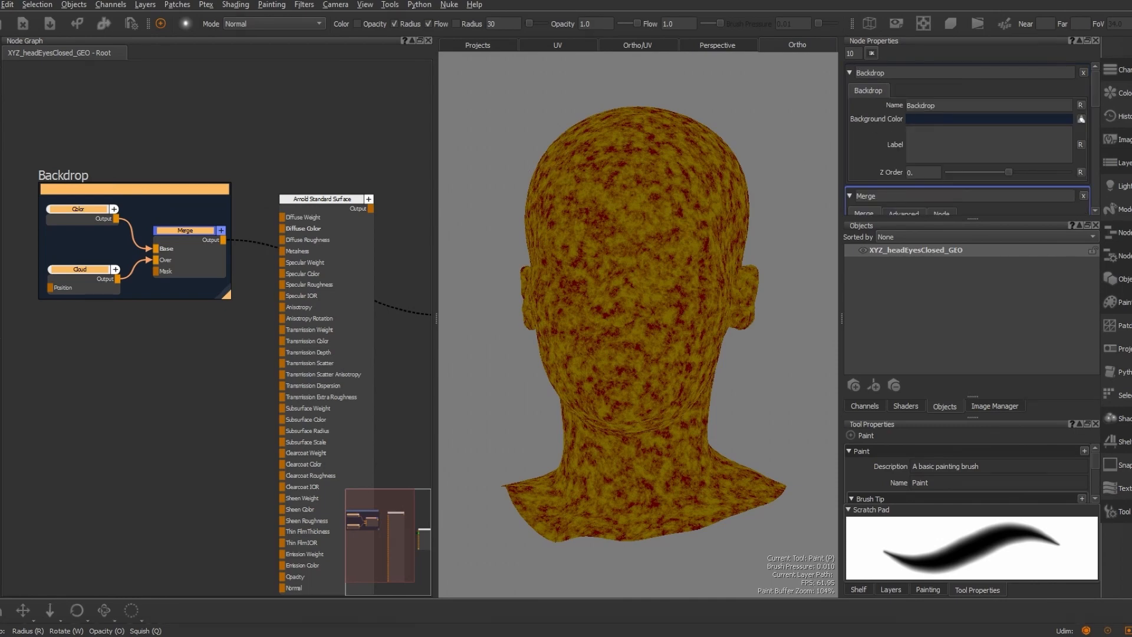
double_click(871, 73)
type("SU")
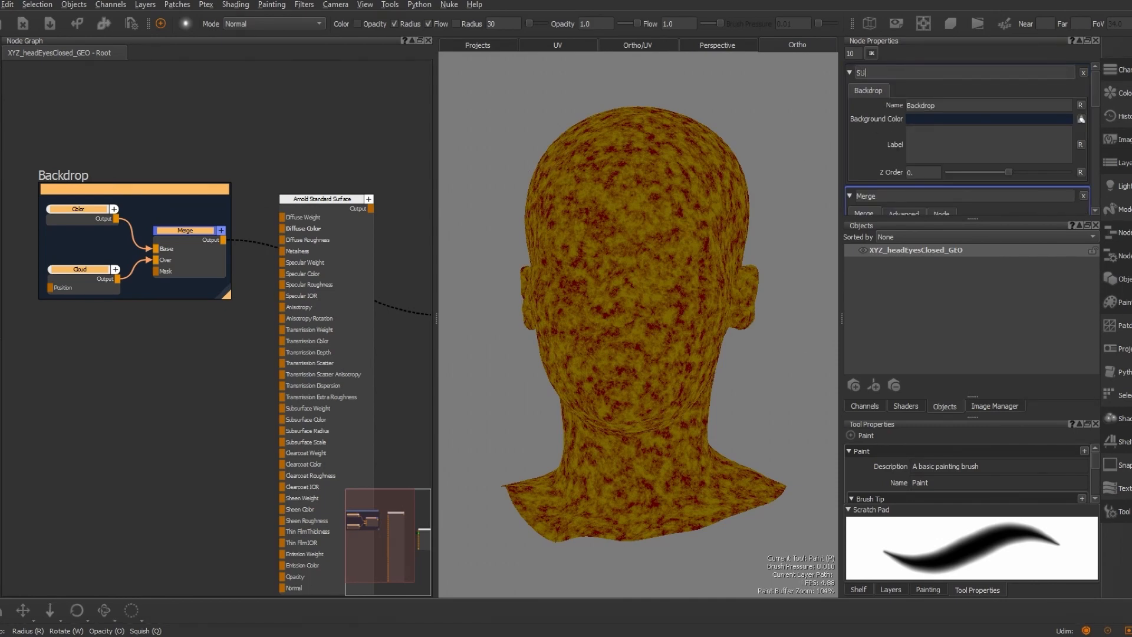
type("BDERMAL")
key("Return")
key("Tab")
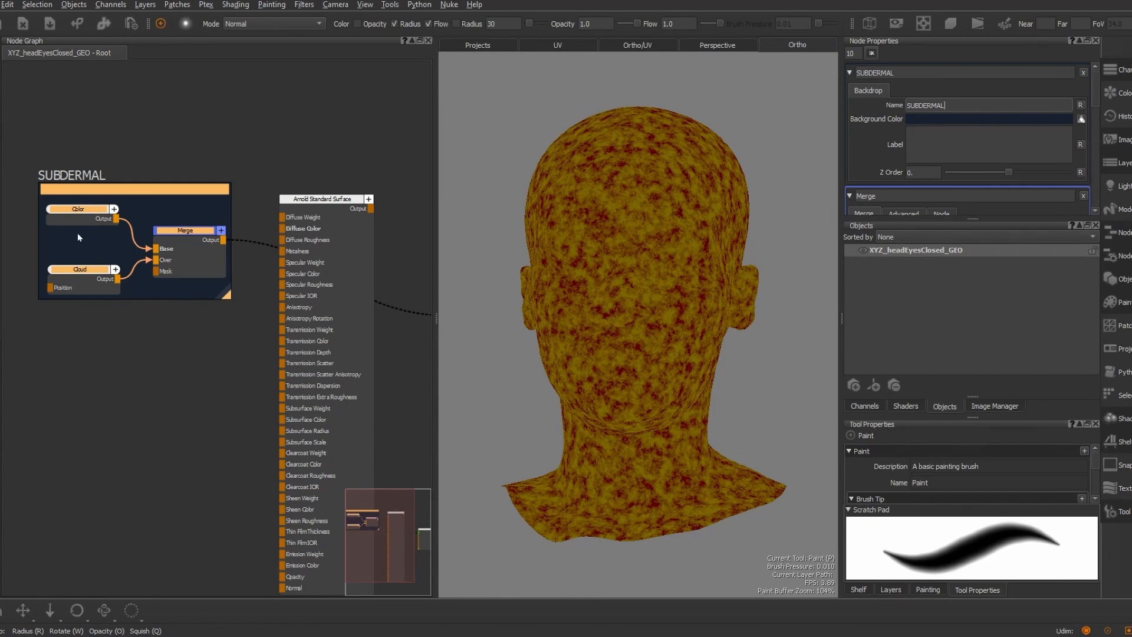
Create a second Color node in the empty area below the SUBDERMAL backdrop
middle_click_drag(139, 329, 190, 245)
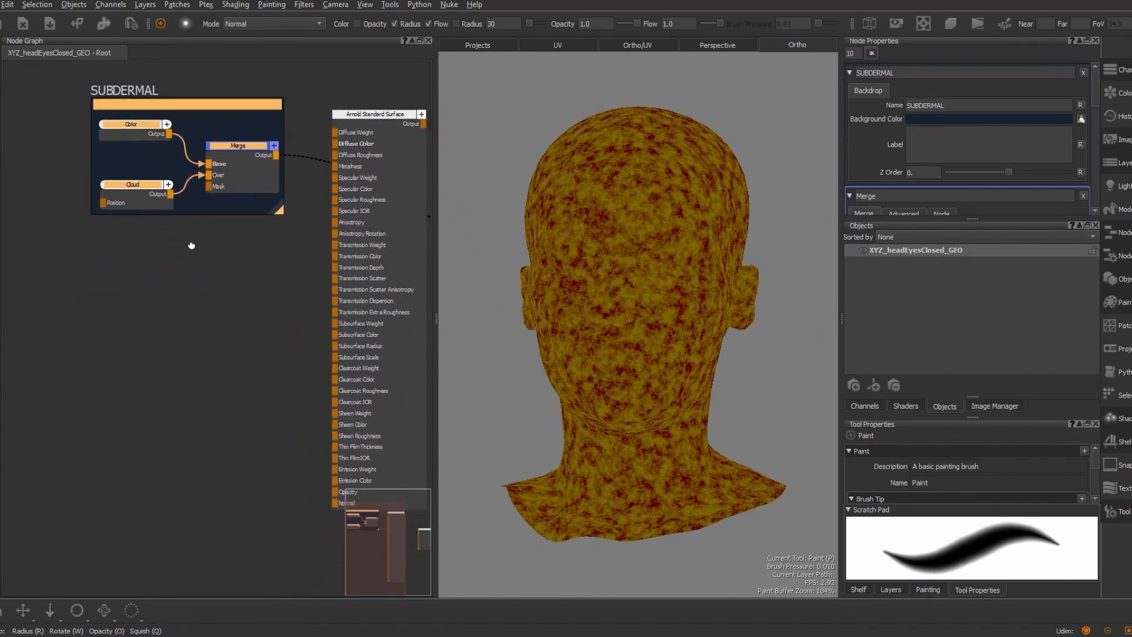
scroll(65, 279, "up", 2)
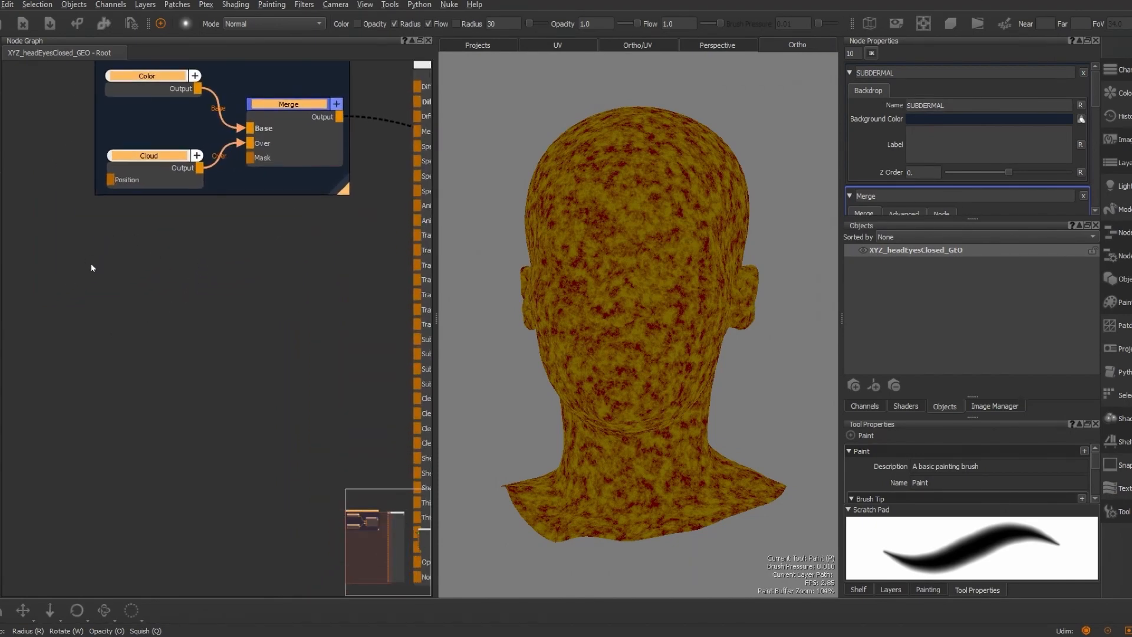
key("Tab")
type("col")
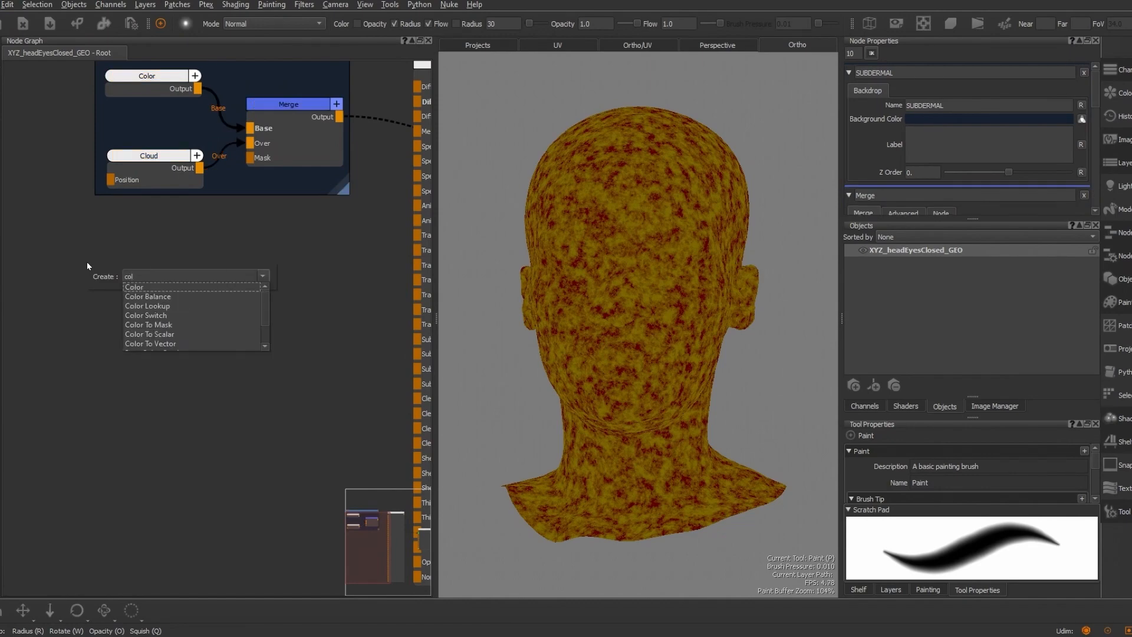
key("Down")
key("Return")
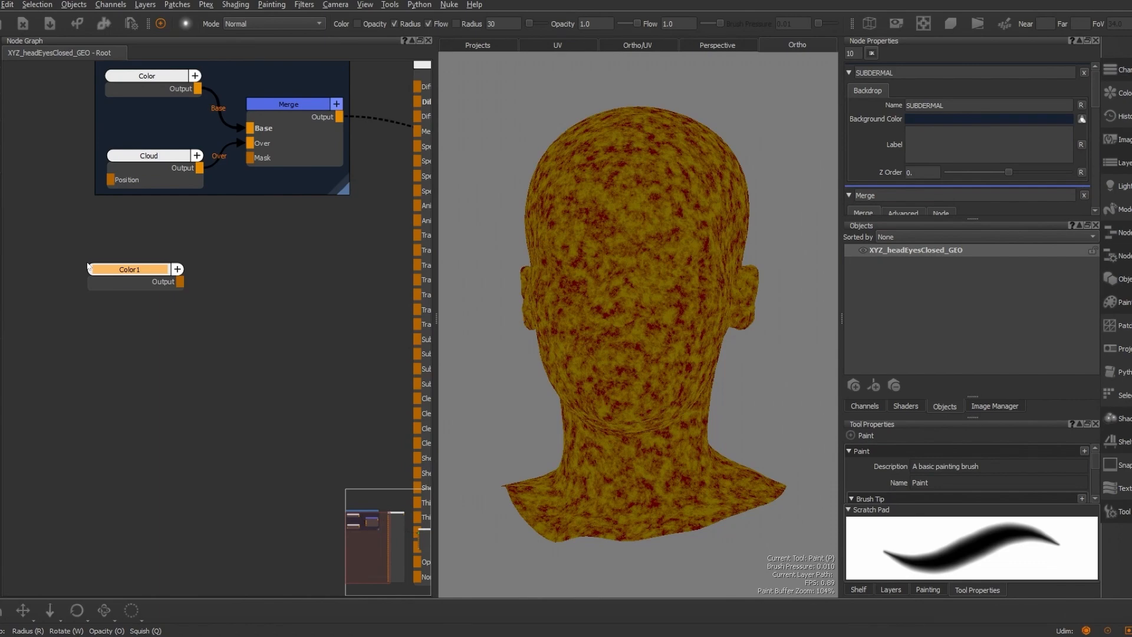
Preview the Color1 node on the head and set its color to dark brown, H 22.9, S 100, V 25.4
double_click(133, 270)
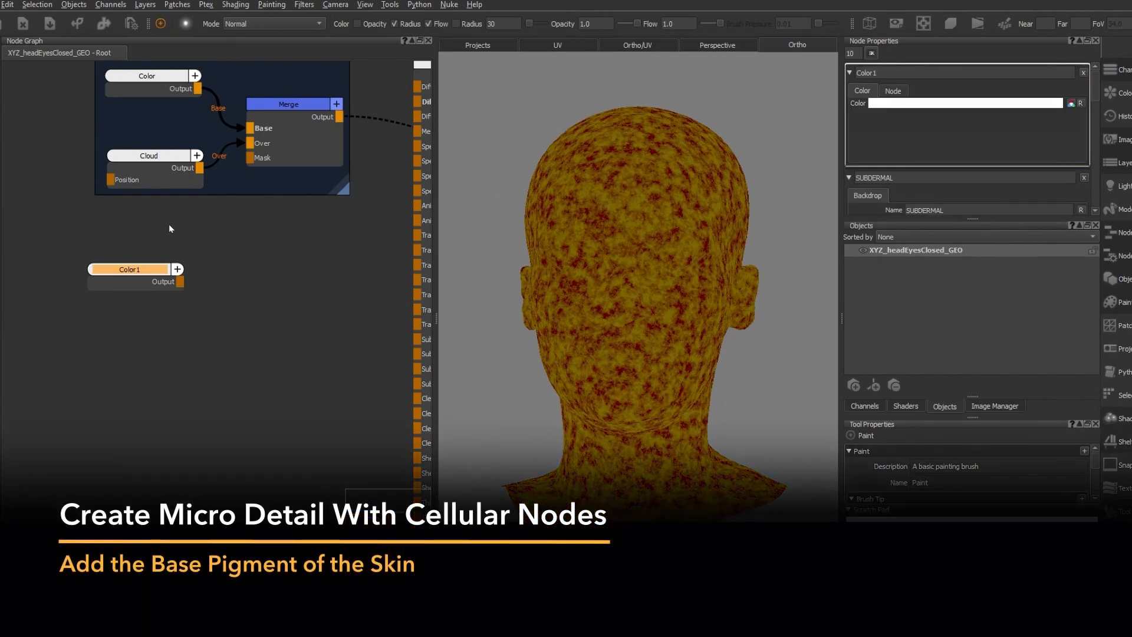
left_click_drag(180, 281, 412, 250)
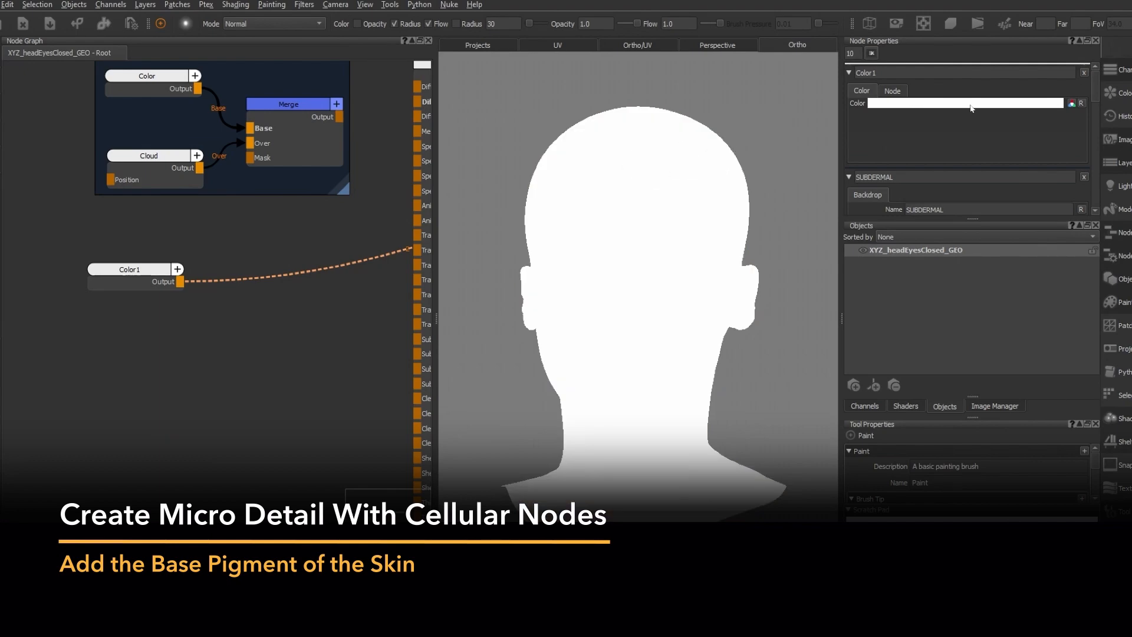
left_click(958, 104)
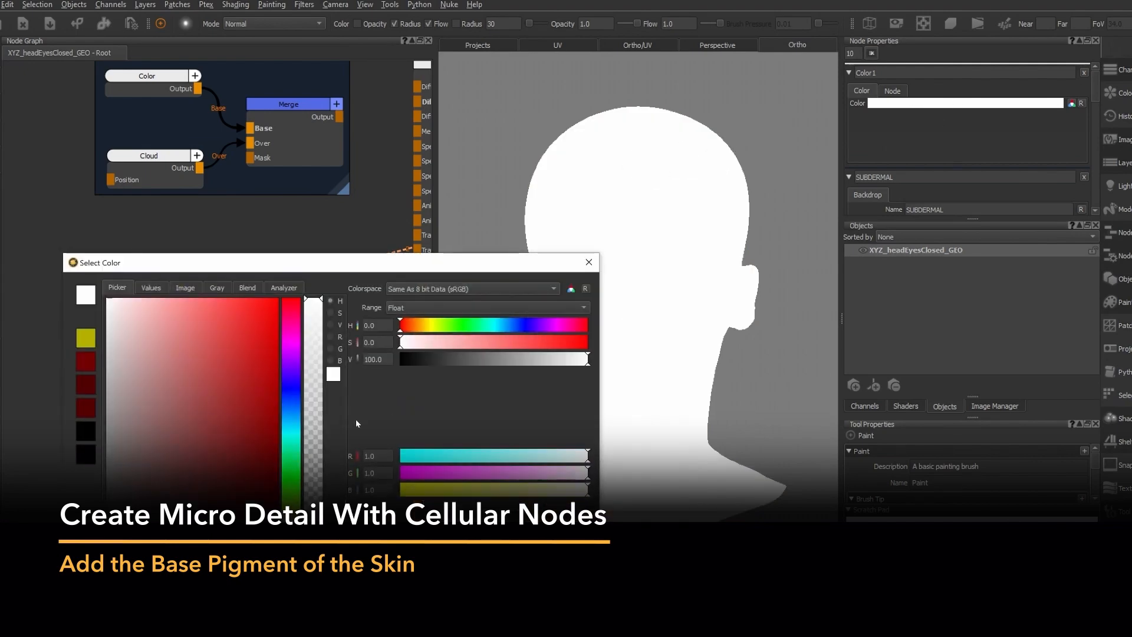
left_click(81, 432)
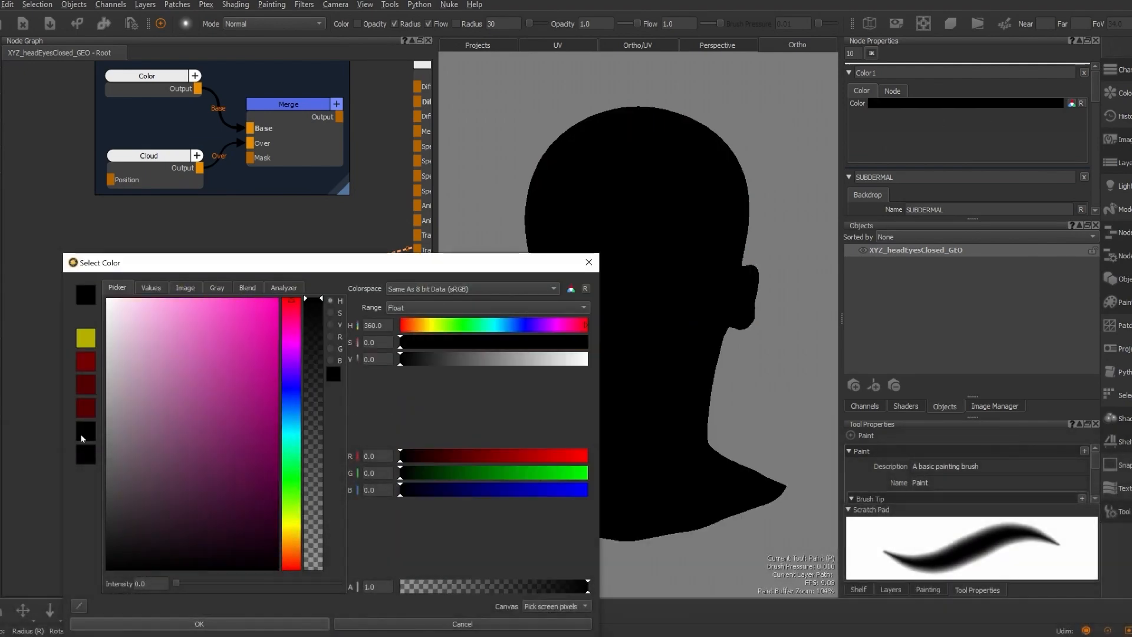
left_click_drag(106, 399, 282, 482)
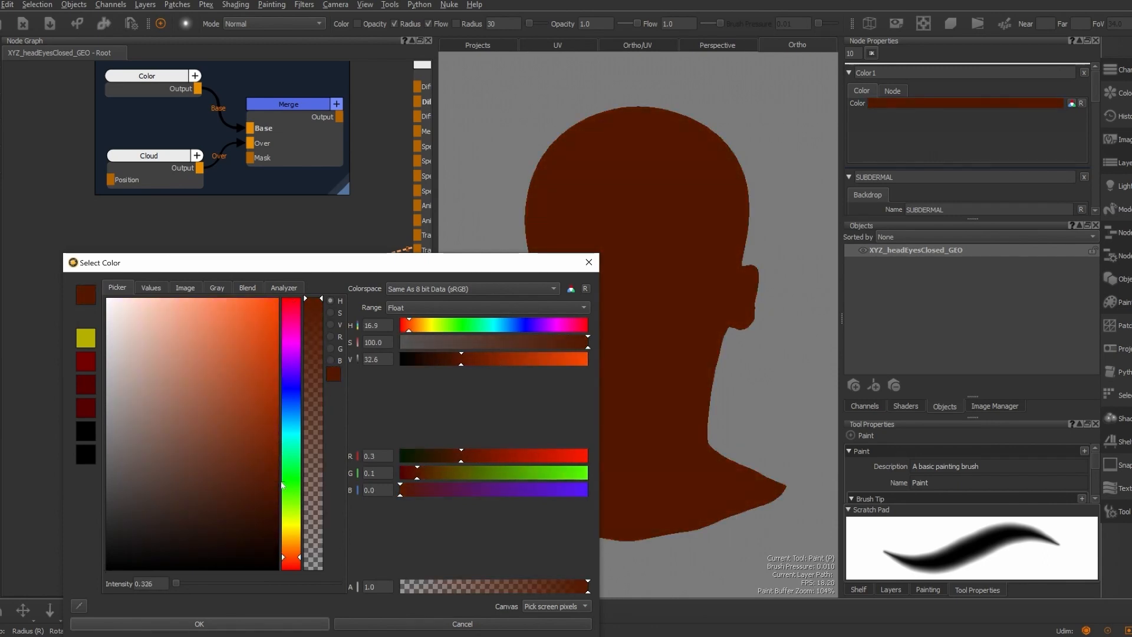
left_click_drag(464, 364, 450, 367)
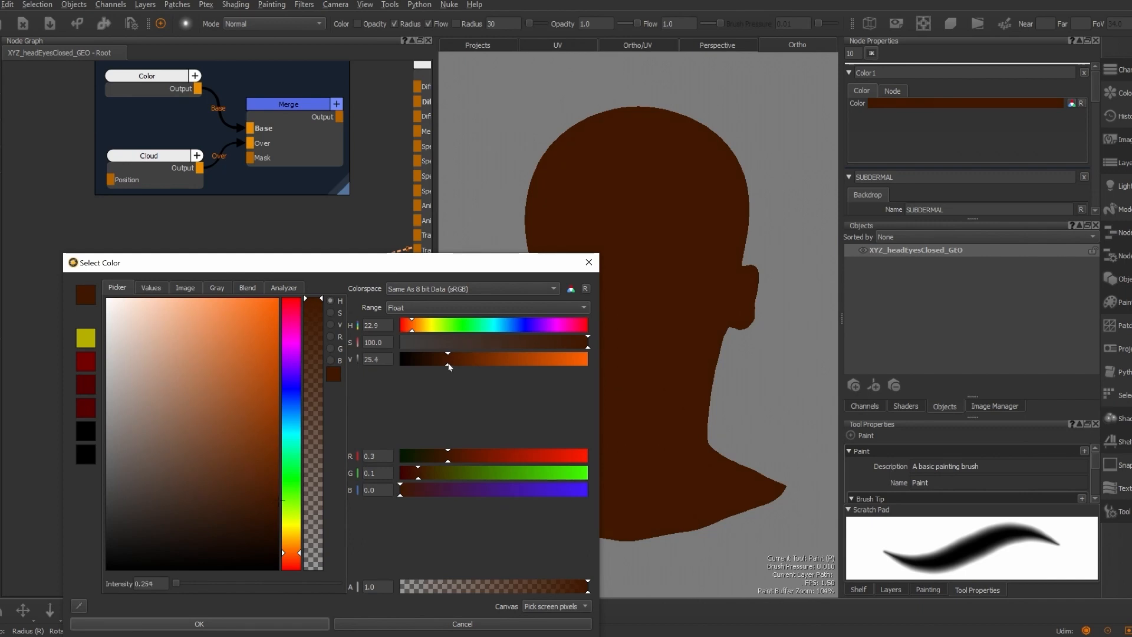
left_click(239, 628)
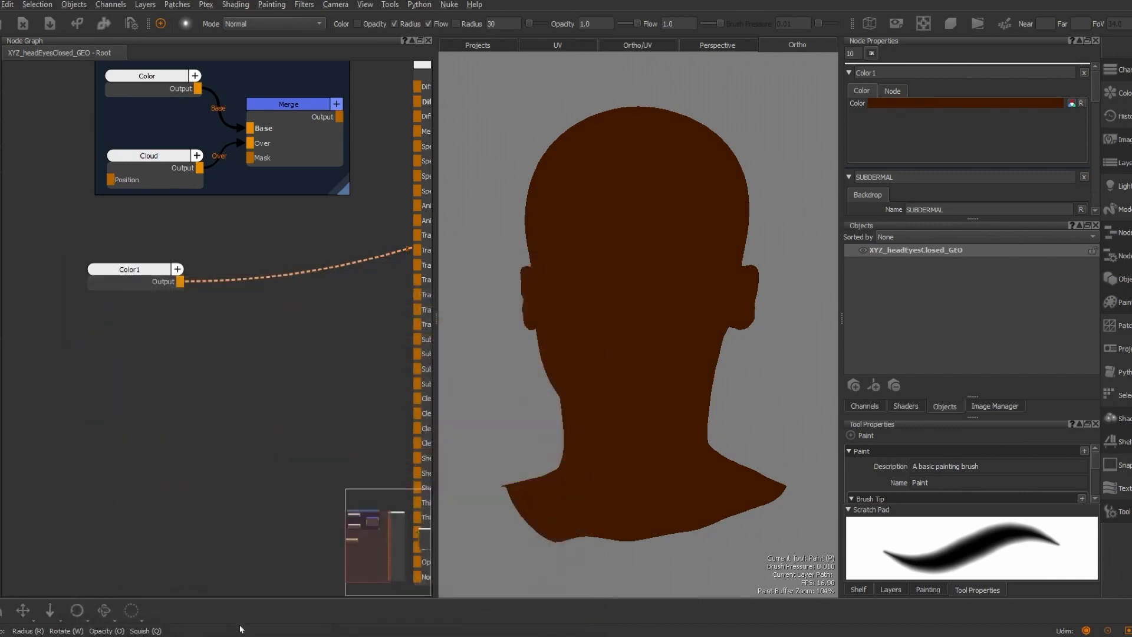
Create a Cellular node and align it directly below the Color1 node
key("Tab")
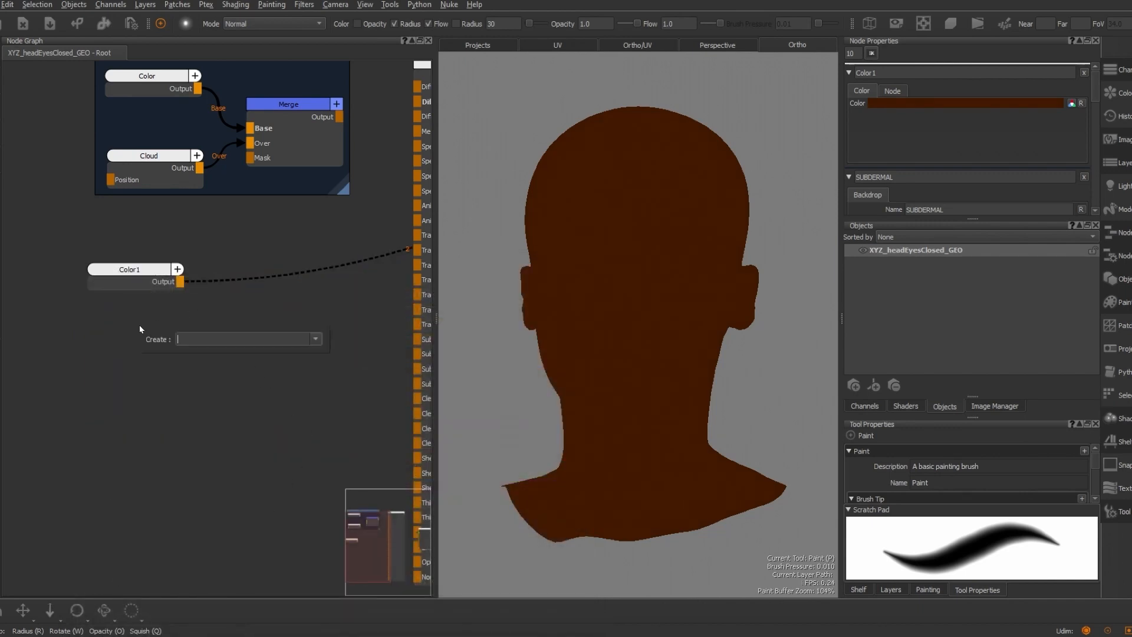
type("cel")
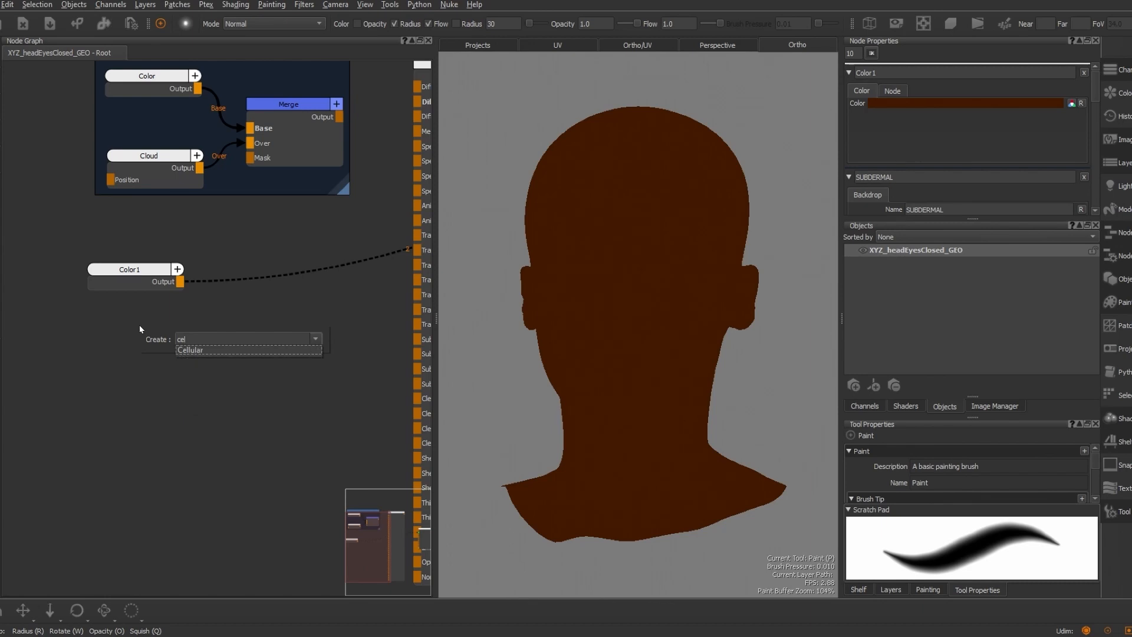
left_click(189, 350)
left_click_drag(180, 340, 148, 336)
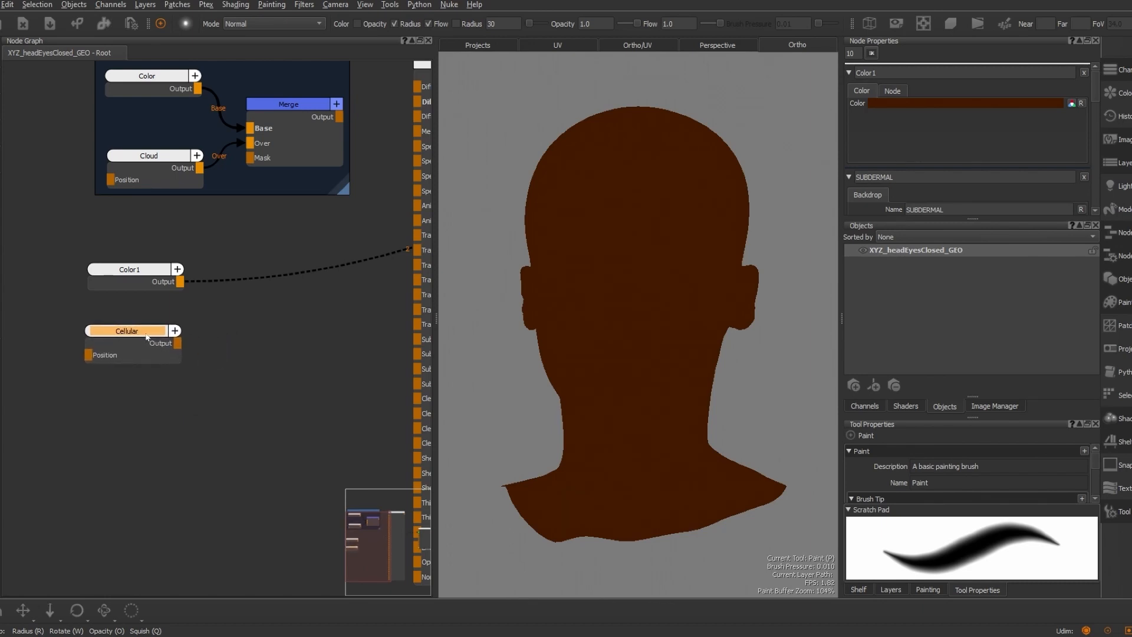
Preview the Cellular node on the head and set its Color B to near-black brown, H 22.9, S 100, V 8.3
double_click(148, 334)
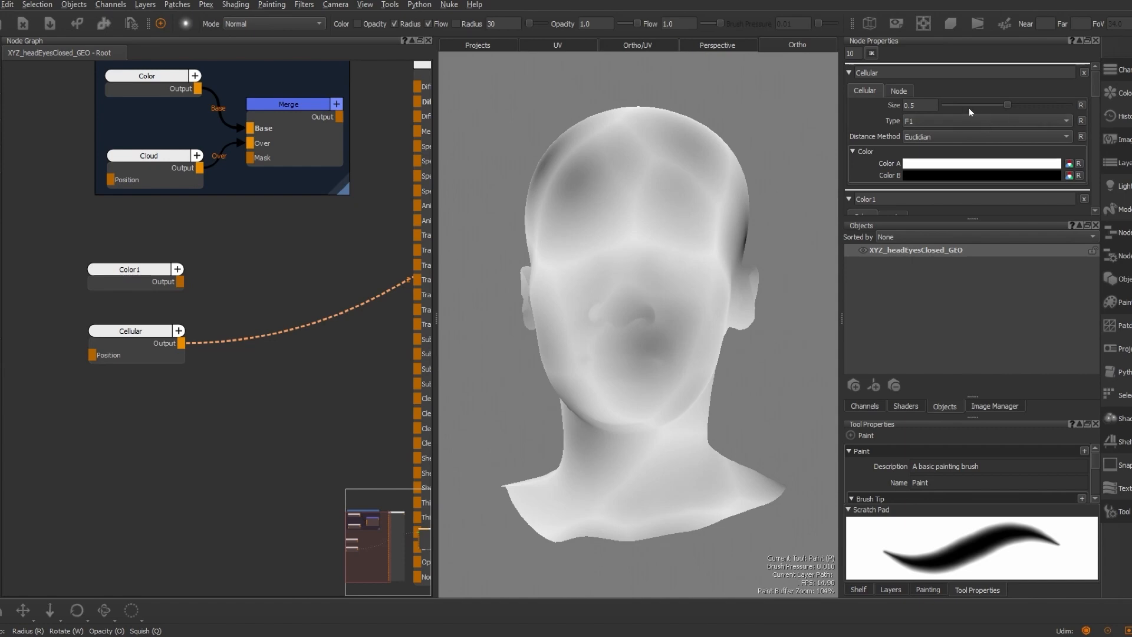
left_click(958, 176)
left_click_drag(165, 451, 304, 498)
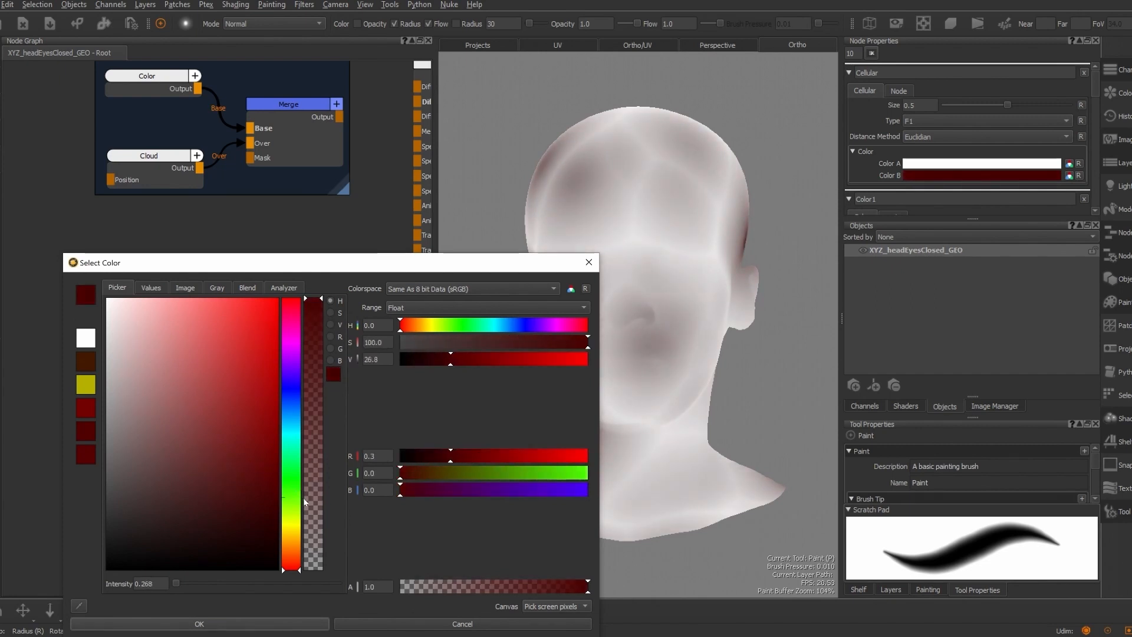
left_click(82, 362)
left_click_drag(296, 524, 327, 547)
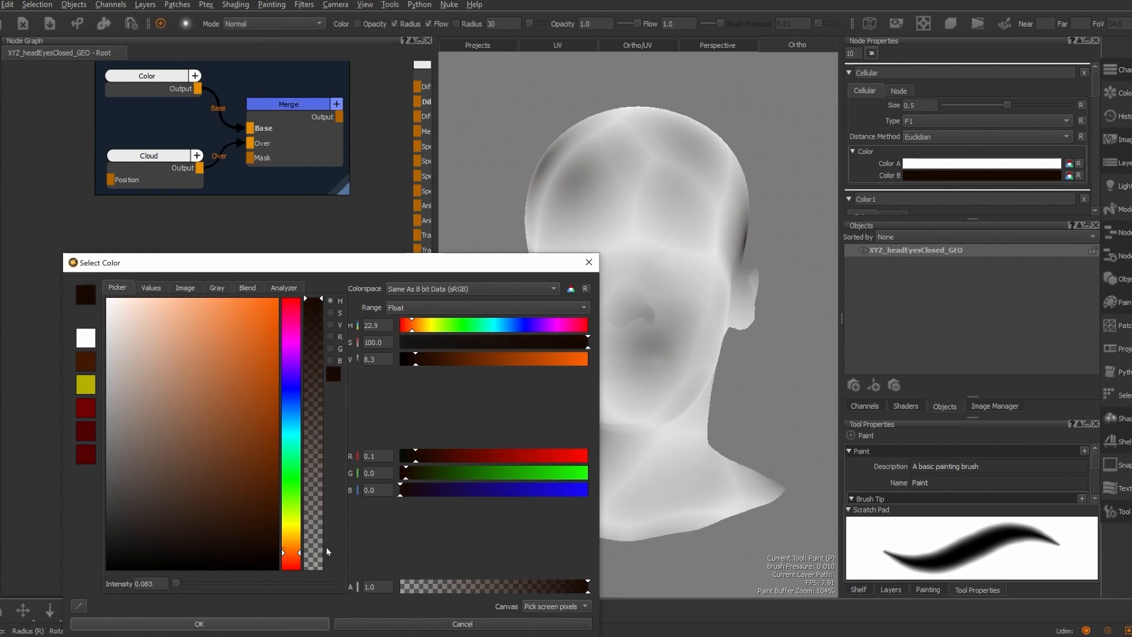
left_click(225, 625)
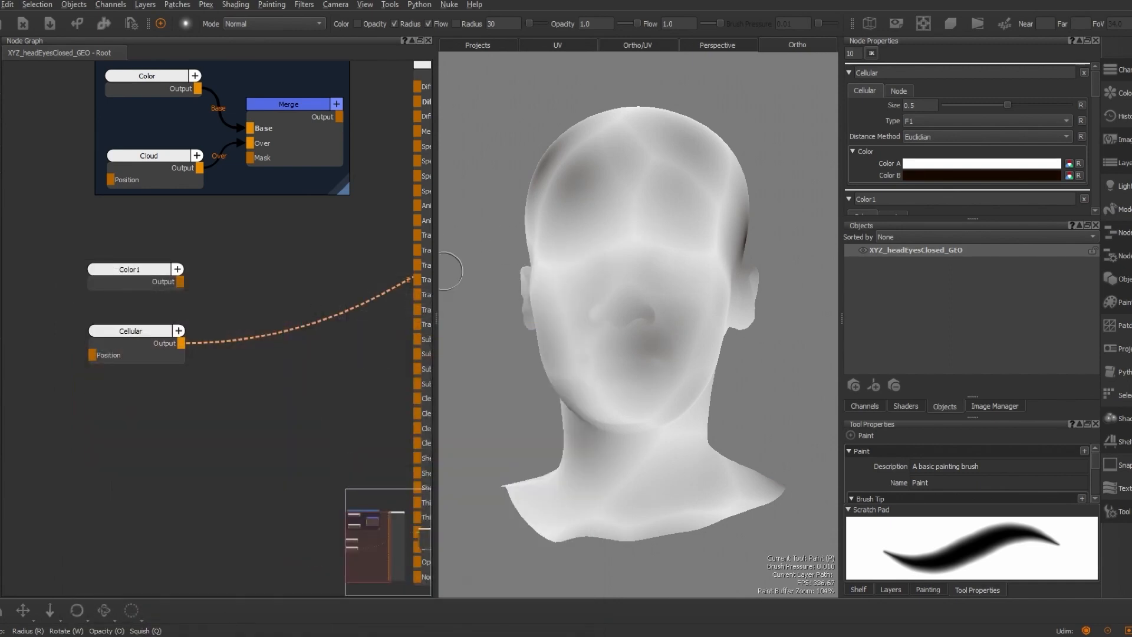
Reduce the Cellular node's Size to 0.04 for a fine pattern, checking the detail on the head
left_click_drag(1008, 102, 964, 111)
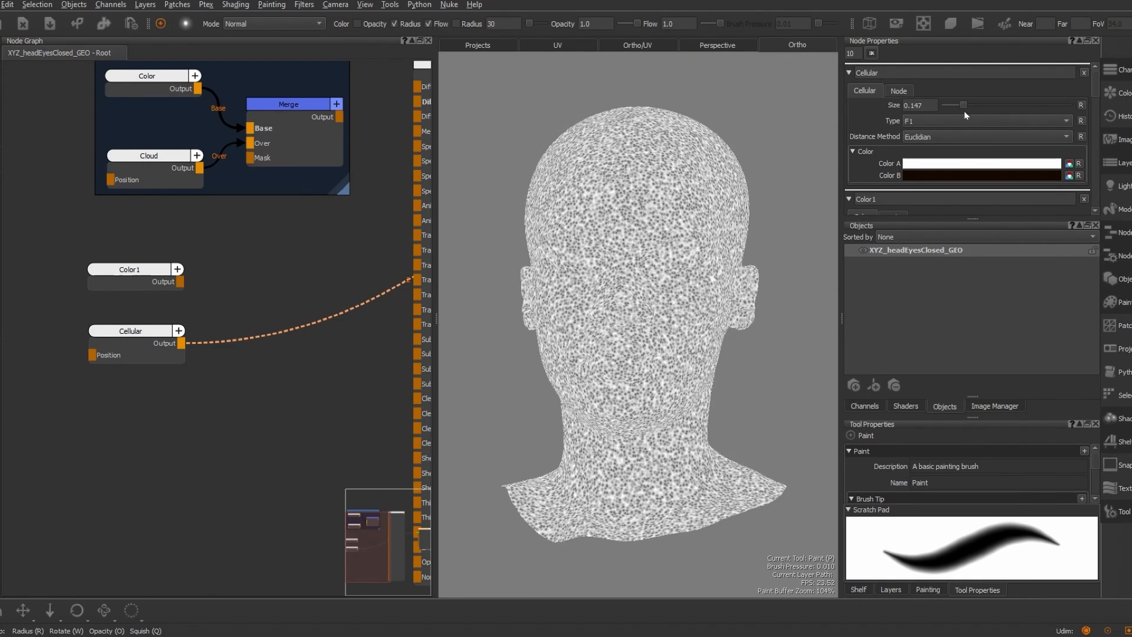
right_click_drag(602, 247, 607, 282, "alt")
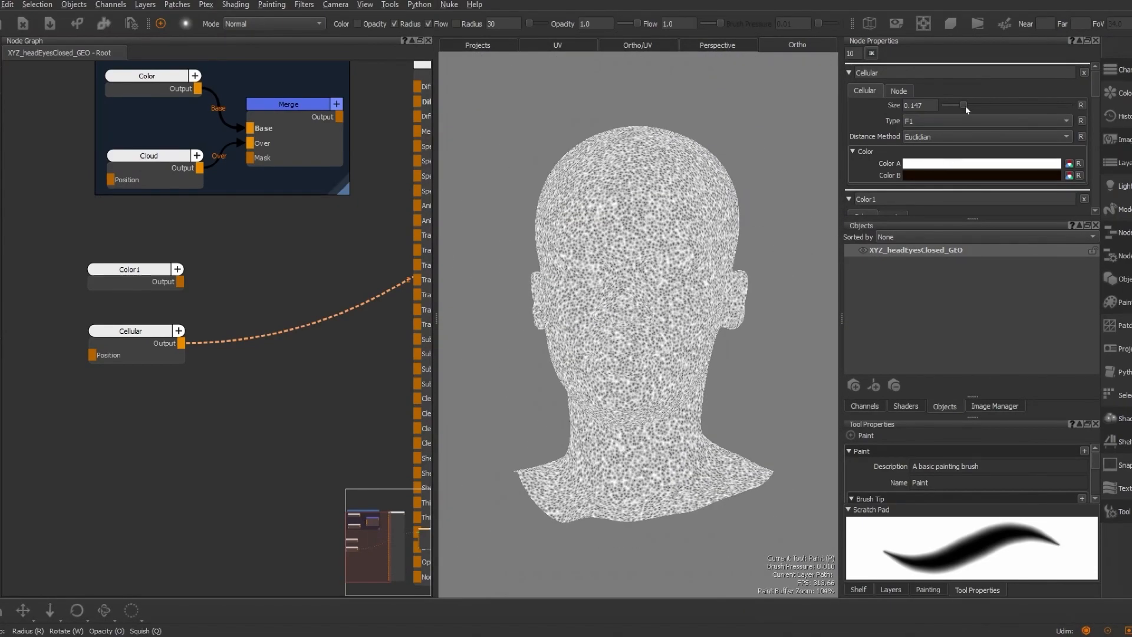
left_click_drag(964, 107, 949, 107)
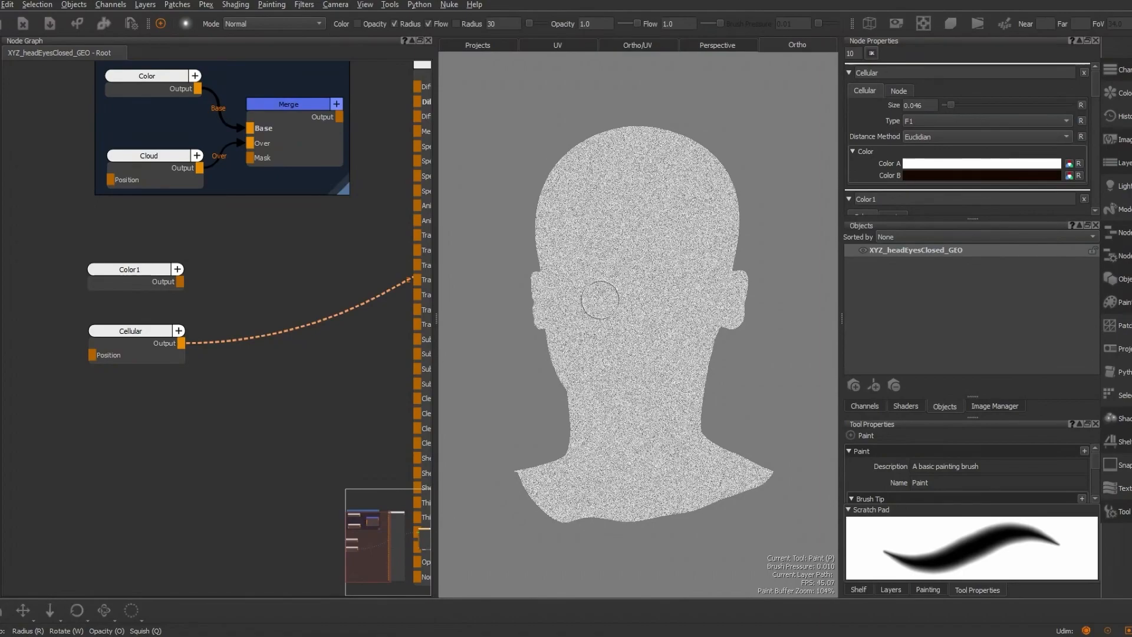
mouse_move(569, 319)
right_mouse_down("alt")
mouse_move(673, 344)
mouse_move(566, 327)
right_mouse_up("alt")
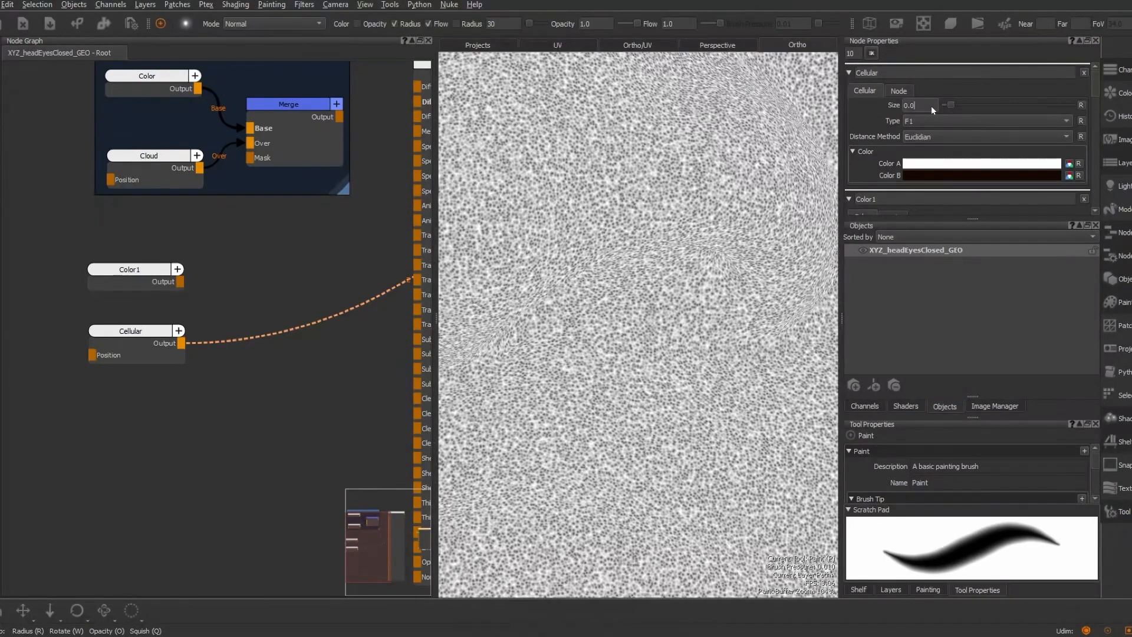
key("Return")
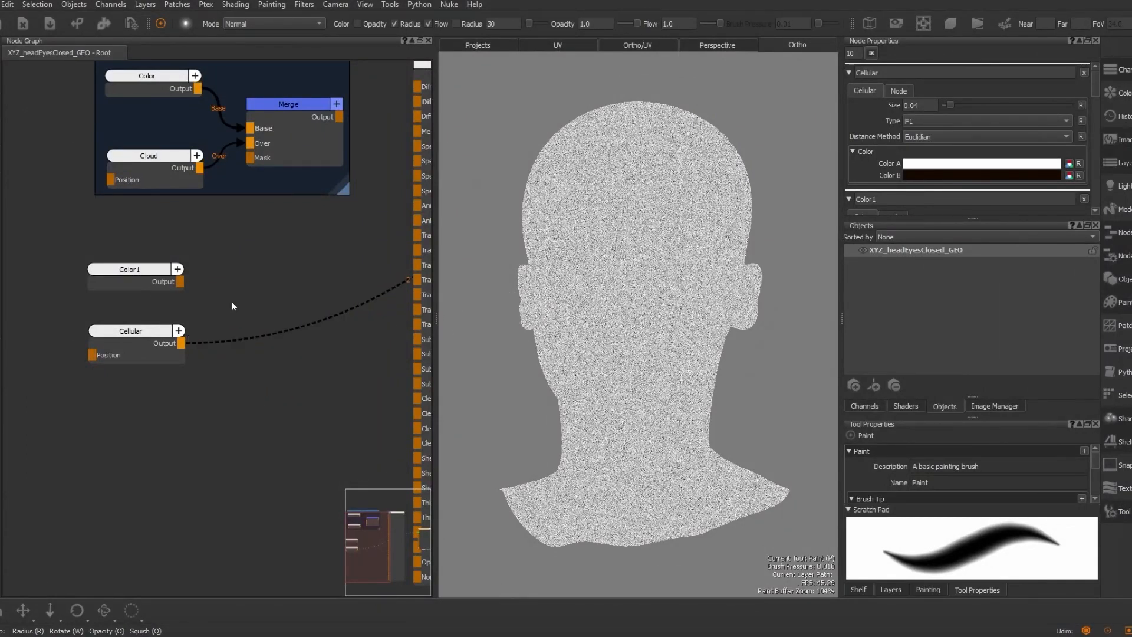
Create a second Merge node beside Color1, connecting Color1 to its Base and Cellular to its Over input
key("Tab")
type("mer")
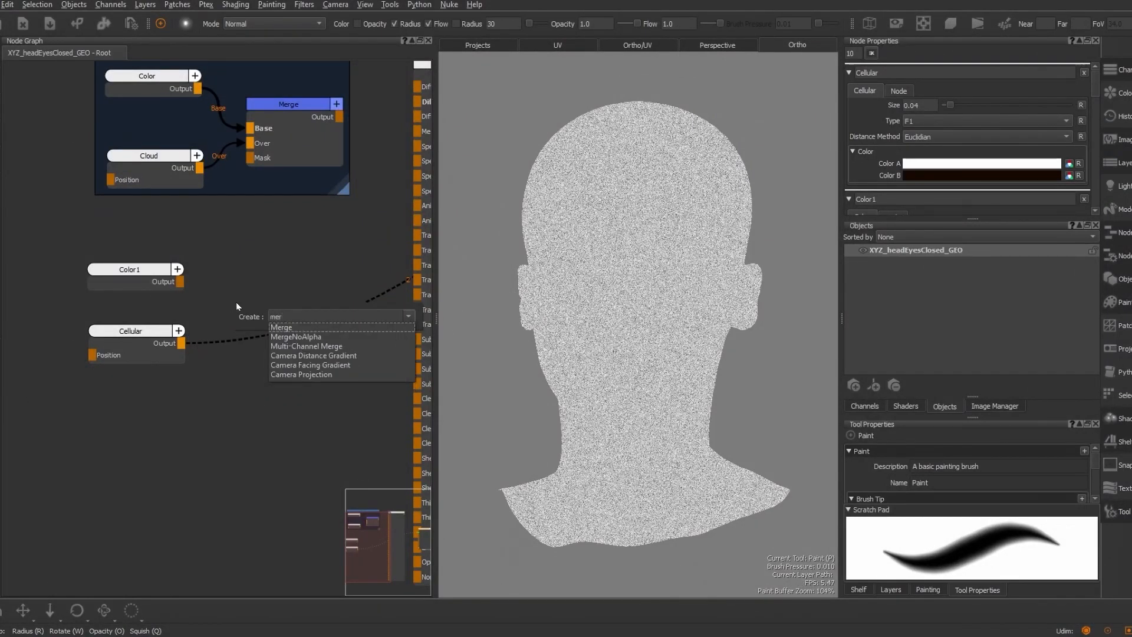
left_click(280, 327)
left_click_drag(283, 316, 297, 278)
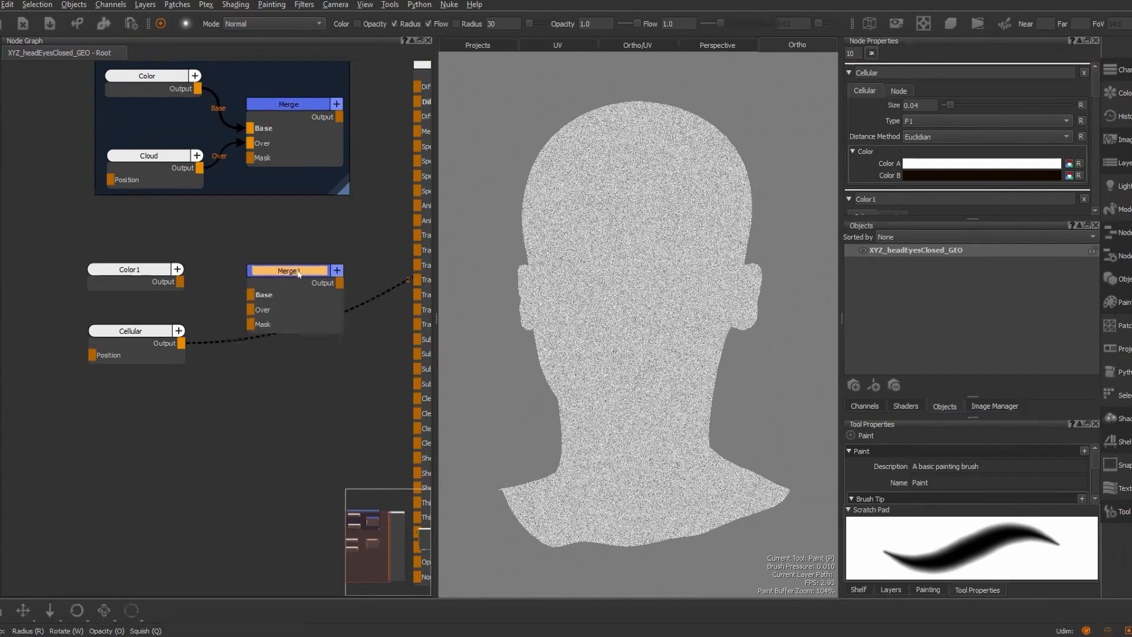
left_click_drag(180, 282, 253, 295)
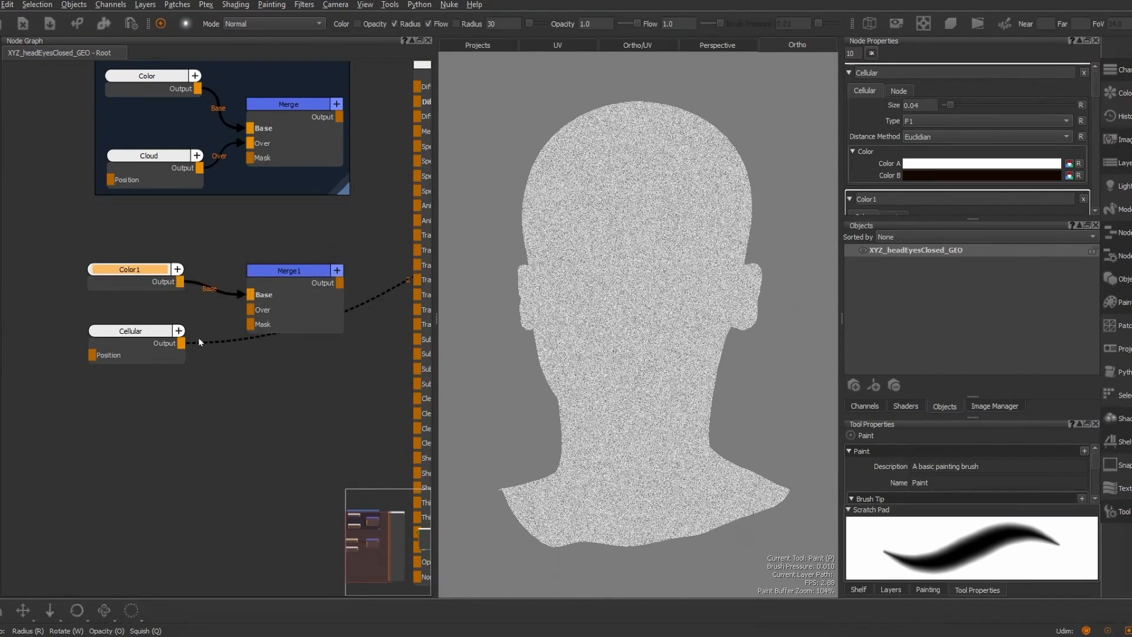
left_click_drag(182, 343, 252, 310)
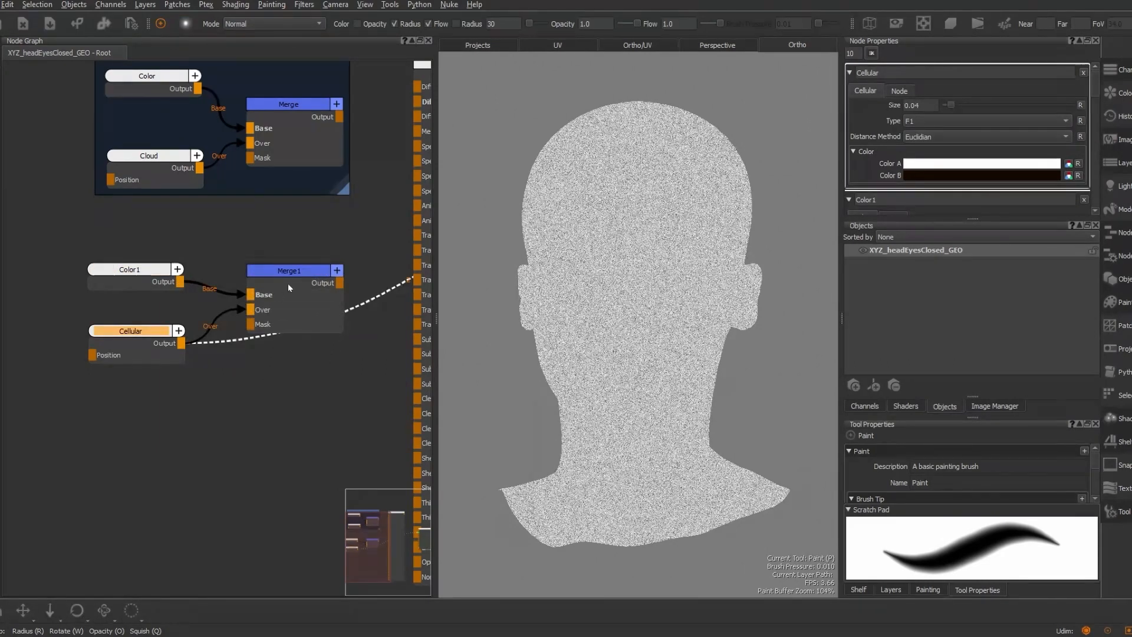
Set the Merge1 node's blending mode to Multiply and preview its output on the head
left_click(301, 271)
double_click(301, 271)
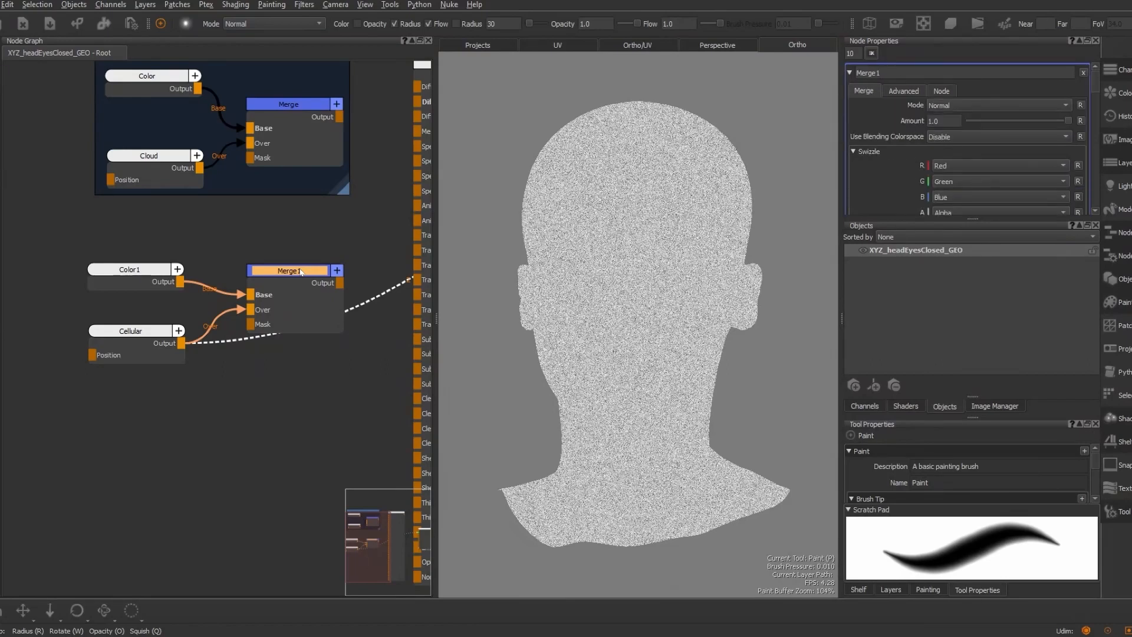
left_click(1065, 105)
mouse_move(991, 118)
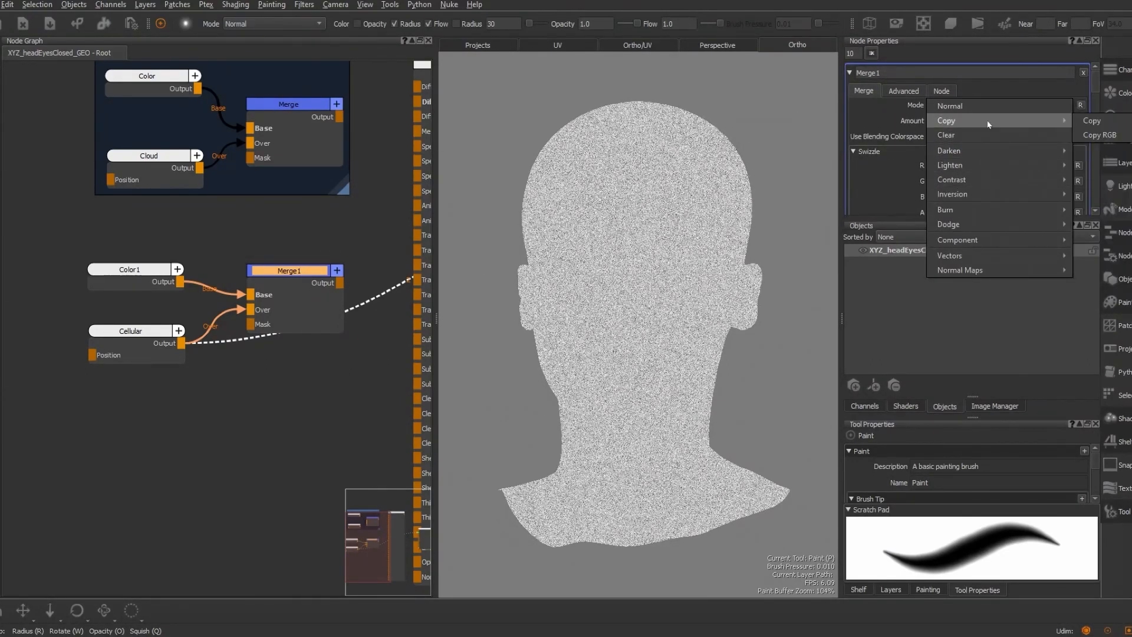
mouse_move(985, 151)
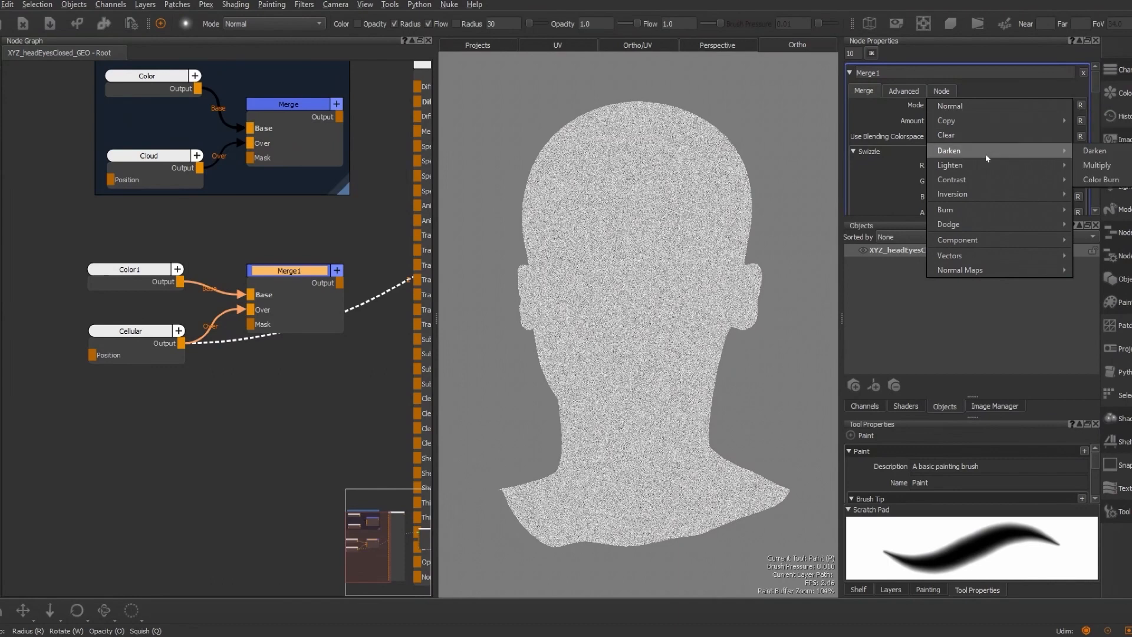
left_click(1098, 166)
scroll(287, 274, "up", 1)
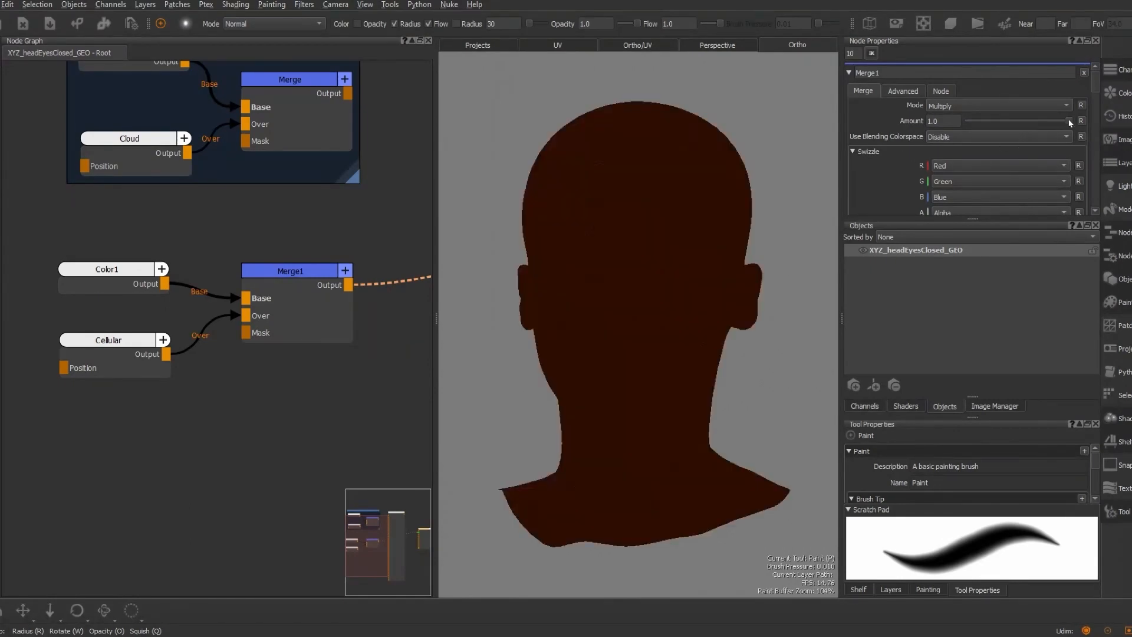
Set the Merge1 node's Amount to 0.65 and inspect the blended pigment detail up close on the head
left_click_drag(1070, 123, 1045, 122)
left_click(950, 120)
key("BackSpace")
key("BackSpace")
right_click_drag(615, 295, 827, 375, "alt")
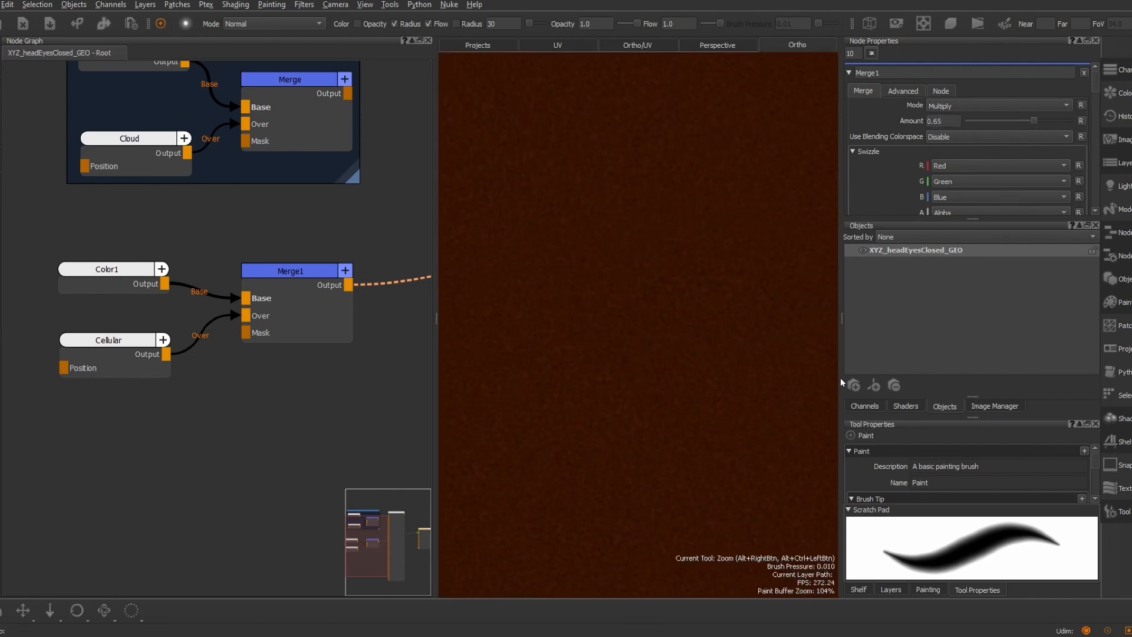
right_click_drag(723, 352, 621, 329, "alt")
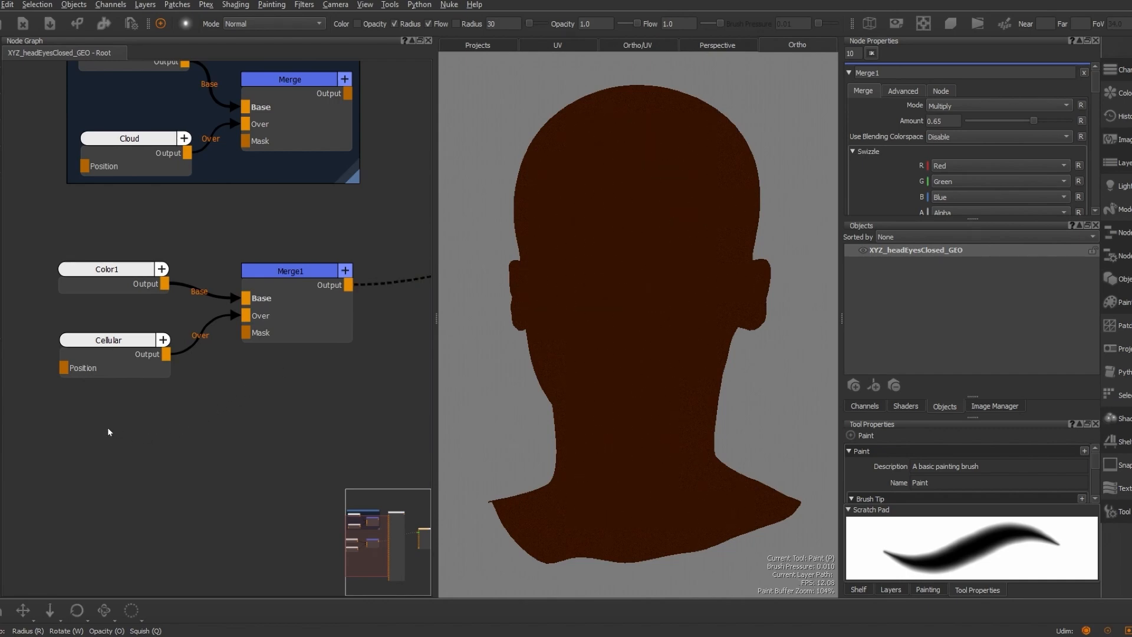
Create a Backdrop around the Color1, Cellular and Merge1 nodes and move the group diagonally away from the SUBDERMAL backdrop
scroll(212, 417, "down", 4)
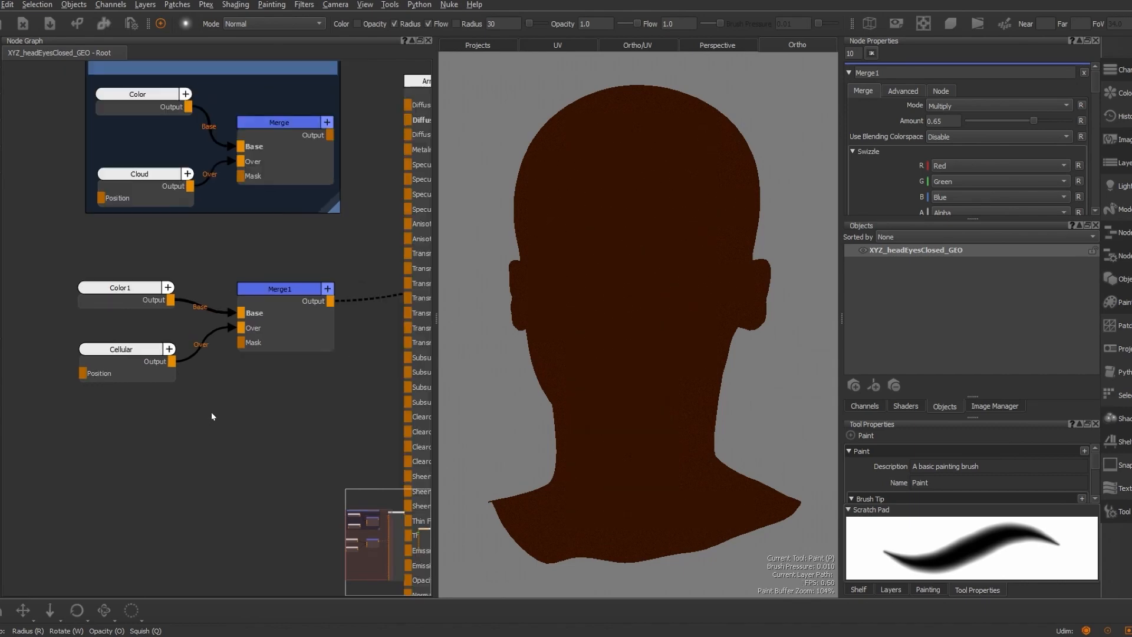
left_click(167, 338)
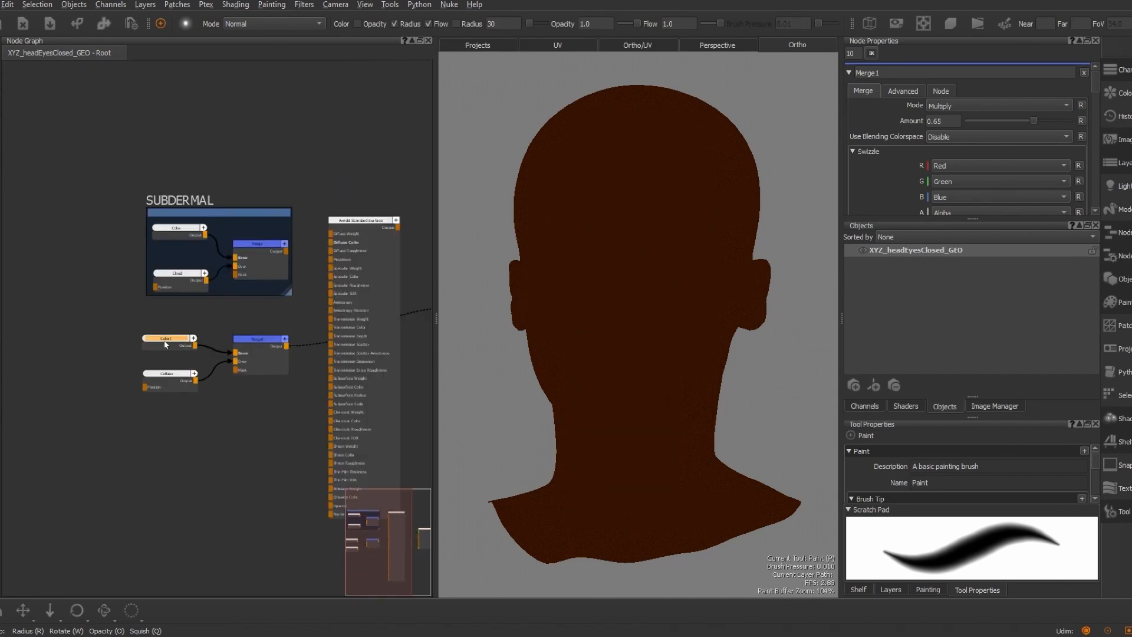
left_click(260, 339)
left_click(167, 376)
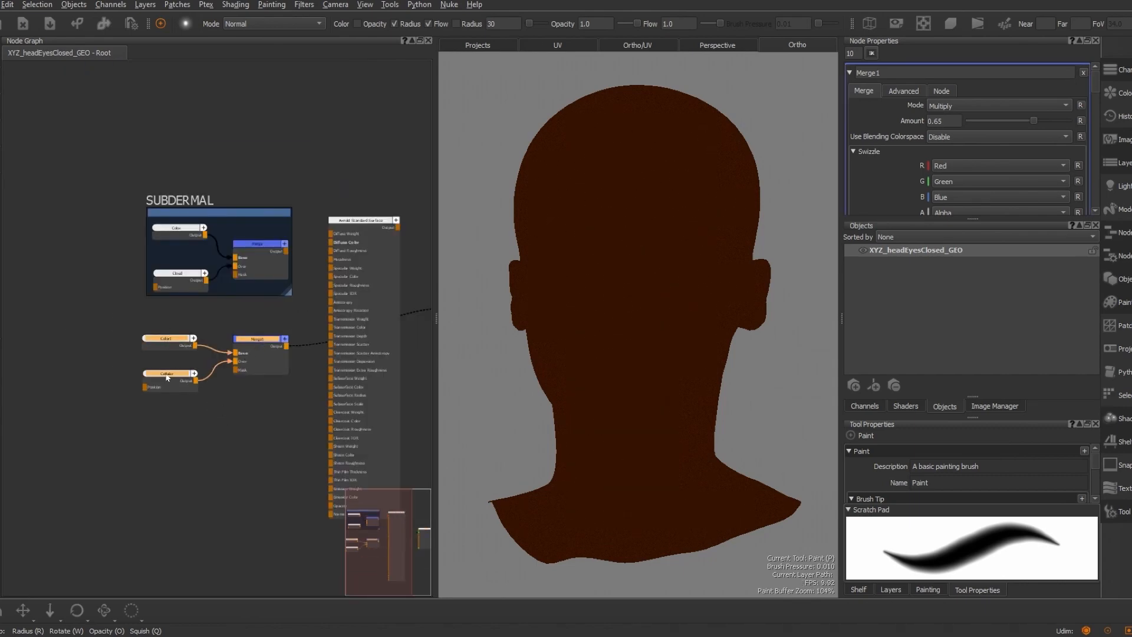
key("Tab")
type("back")
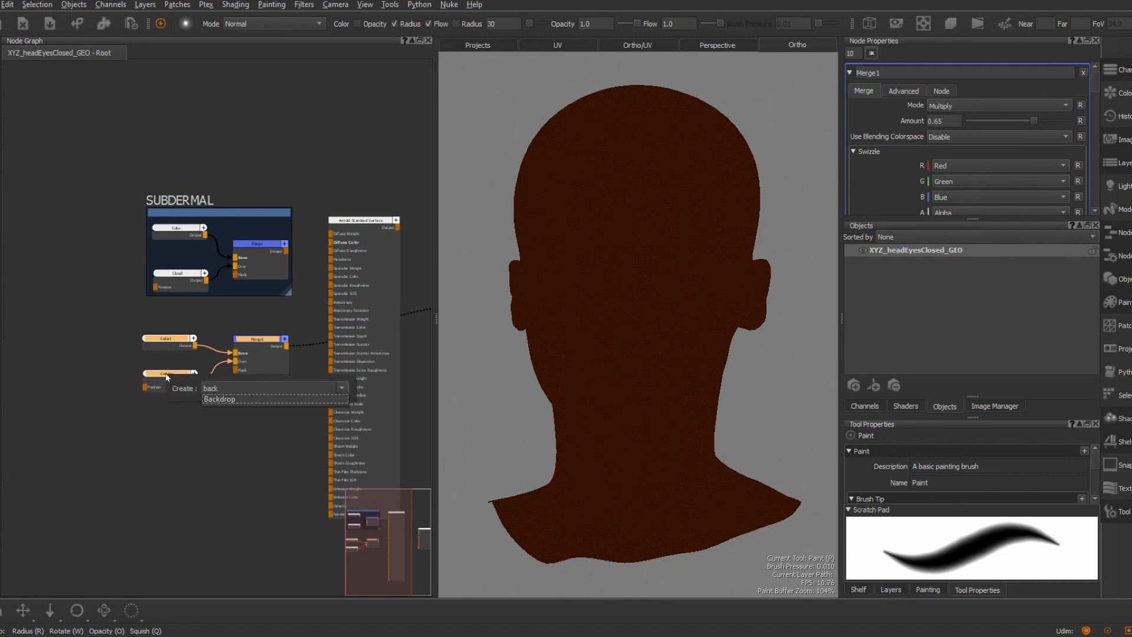
key("Return")
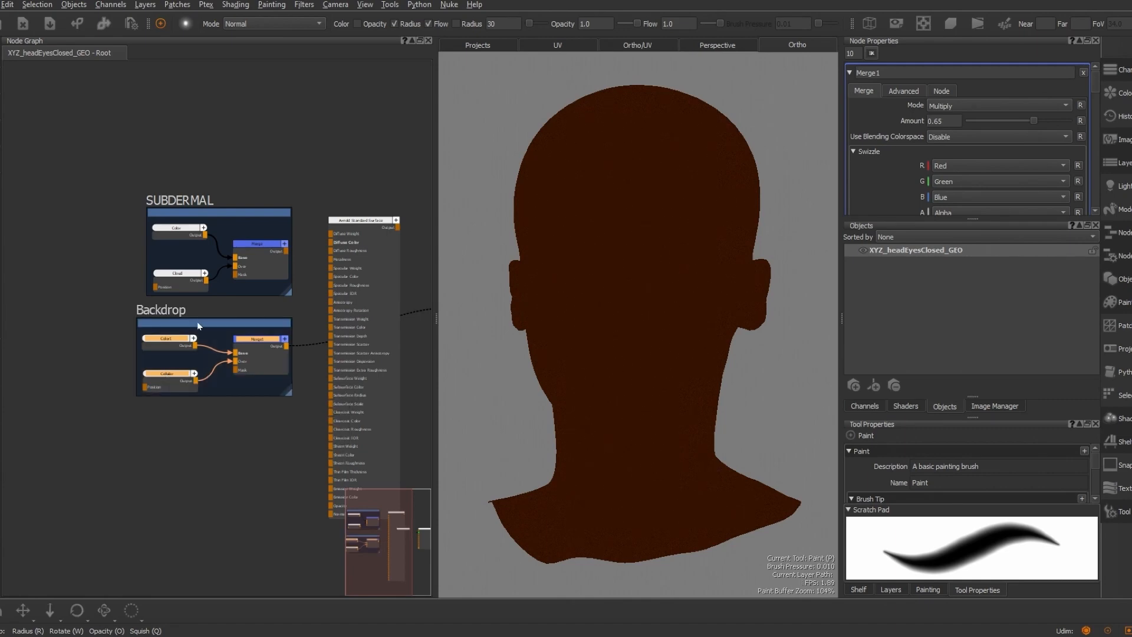
left_click_drag(197, 325, 92, 319)
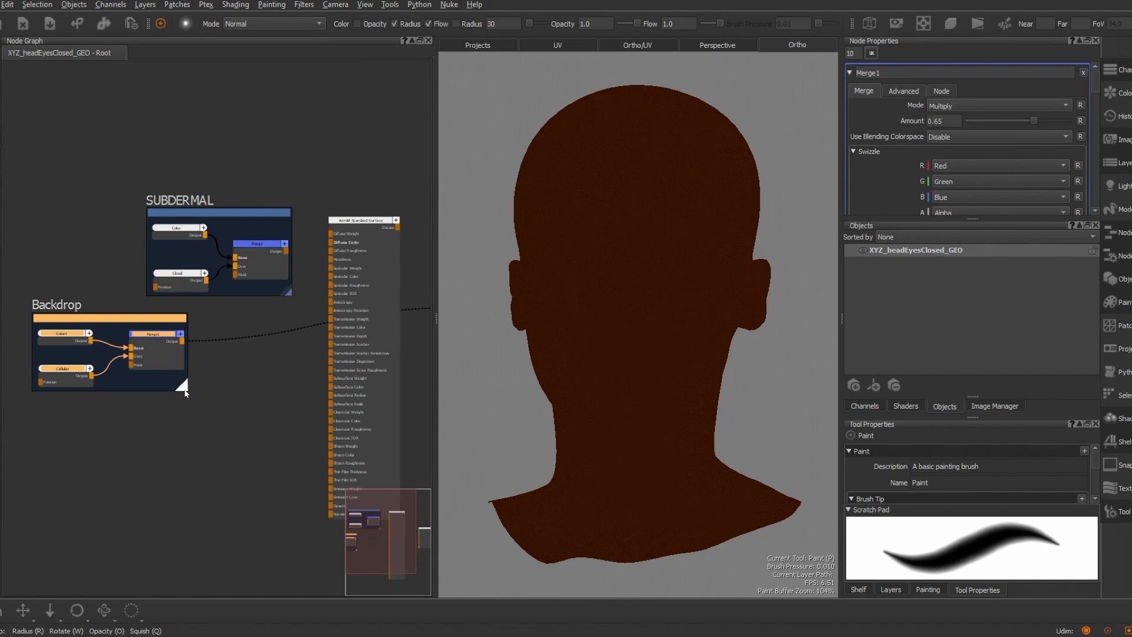
Enlarge the Backdrop around the Color1, Cellular and Merge1 nodes and move Color1 outside its left edge
left_click_drag(184, 394, 285, 561)
scroll(285, 561, "up", 1)
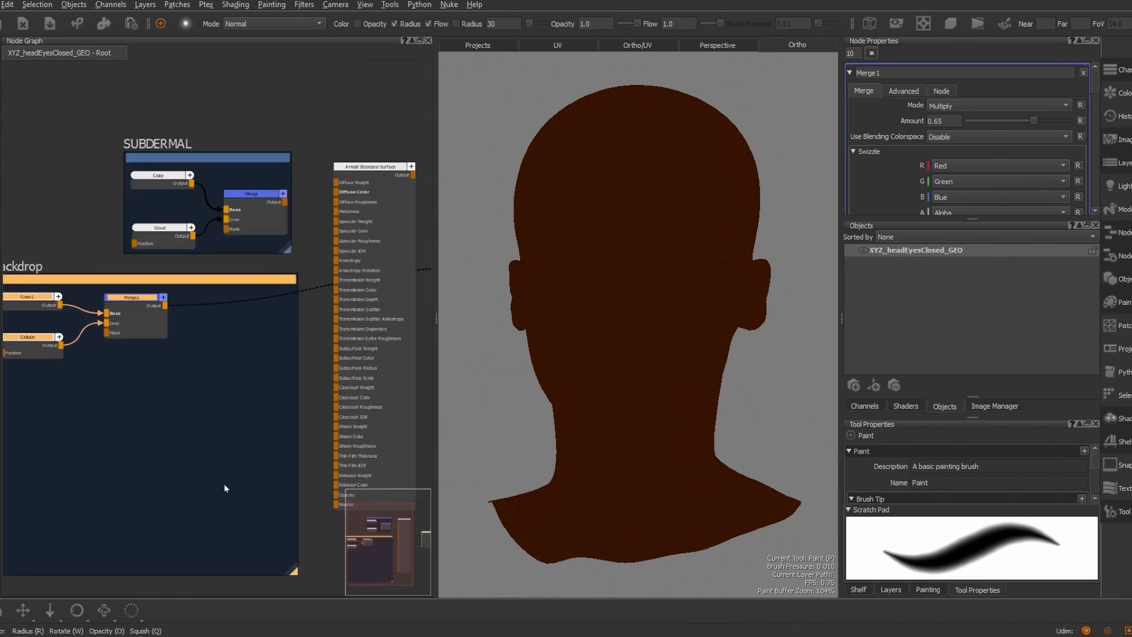
scroll(225, 488, "down", 3)
left_click(187, 356)
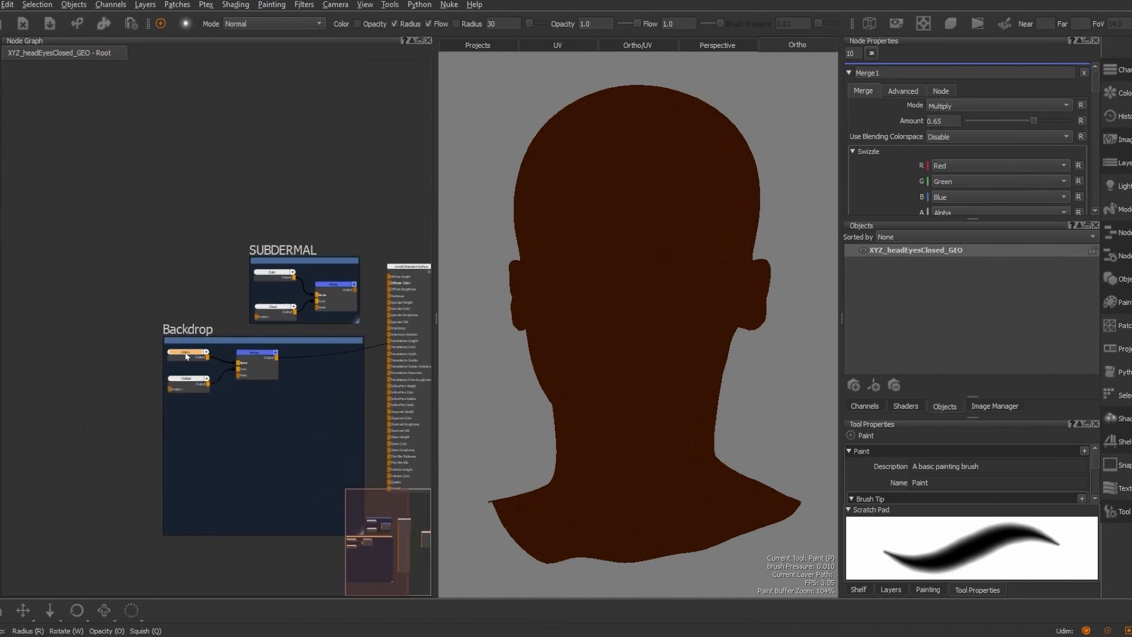
left_click_drag(186, 356, 109, 356)
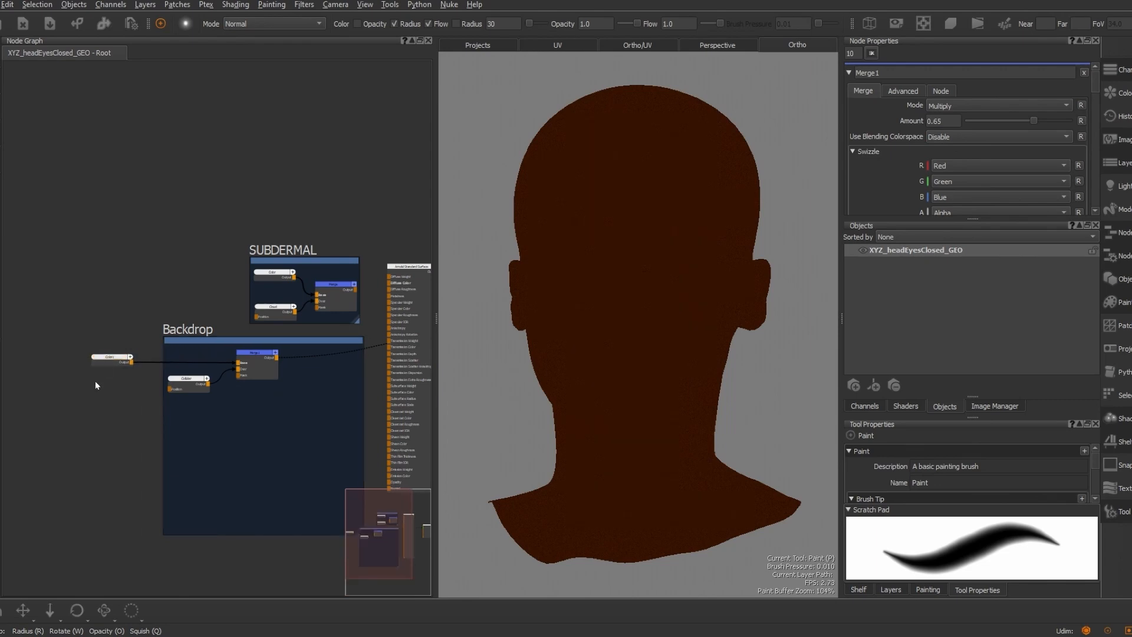
Create a second Backdrop and place it around the Color1 node
key("Tab")
type("back")
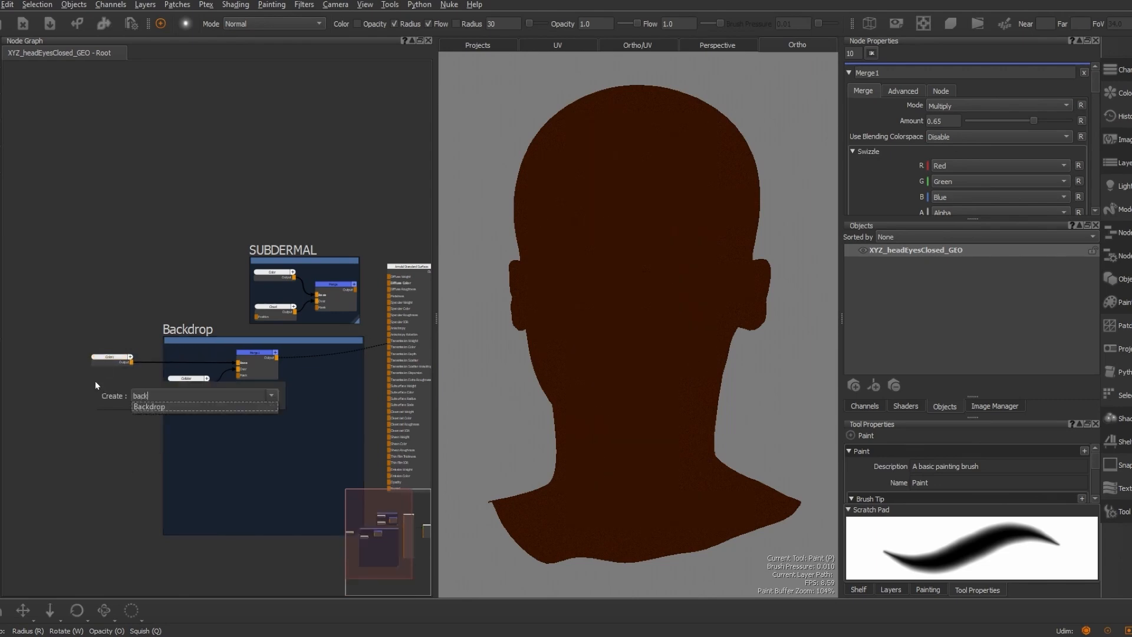
left_click(148, 409)
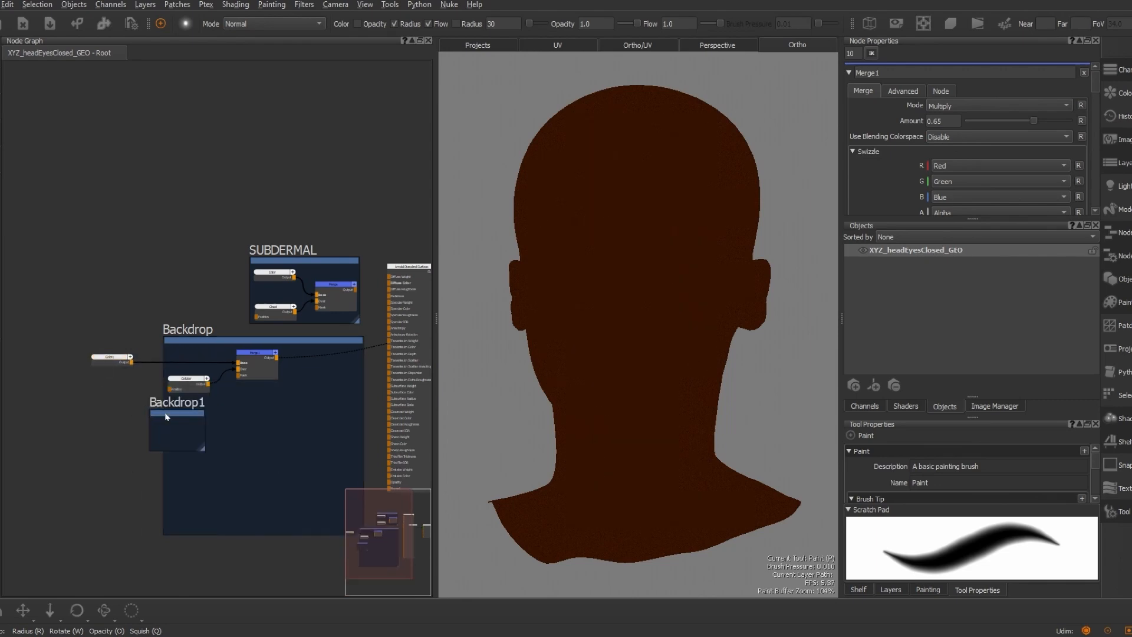
left_click_drag(165, 416, 103, 351)
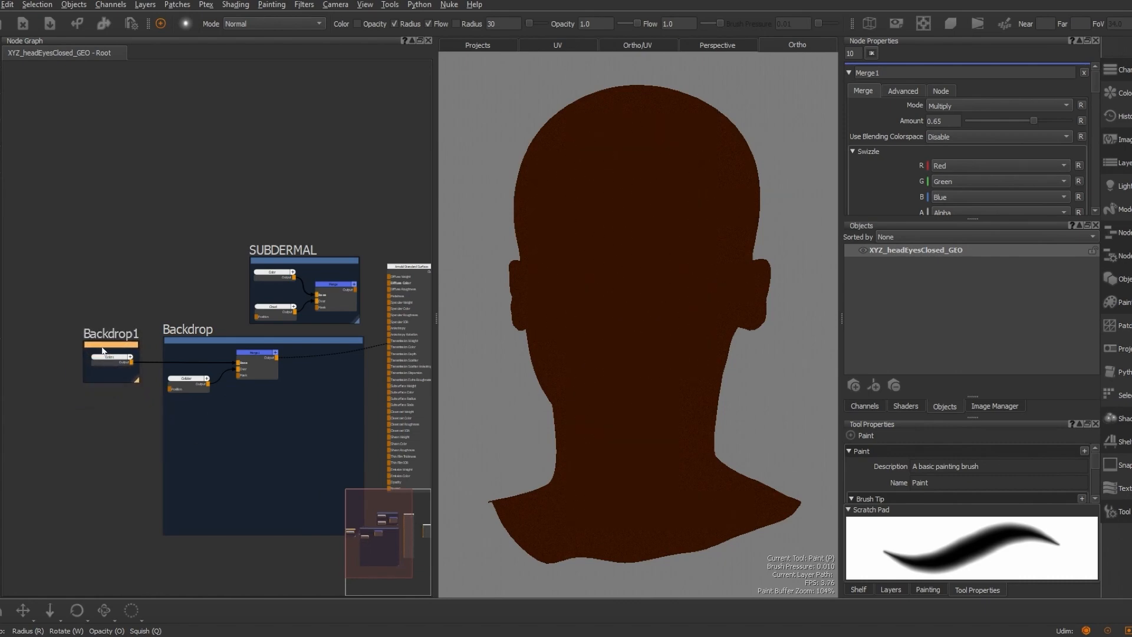
Rename the backdrop around Color1 to PIGMENT and the large backdrop around Cellular and Merge1 to DERMAL
double_click(104, 350)
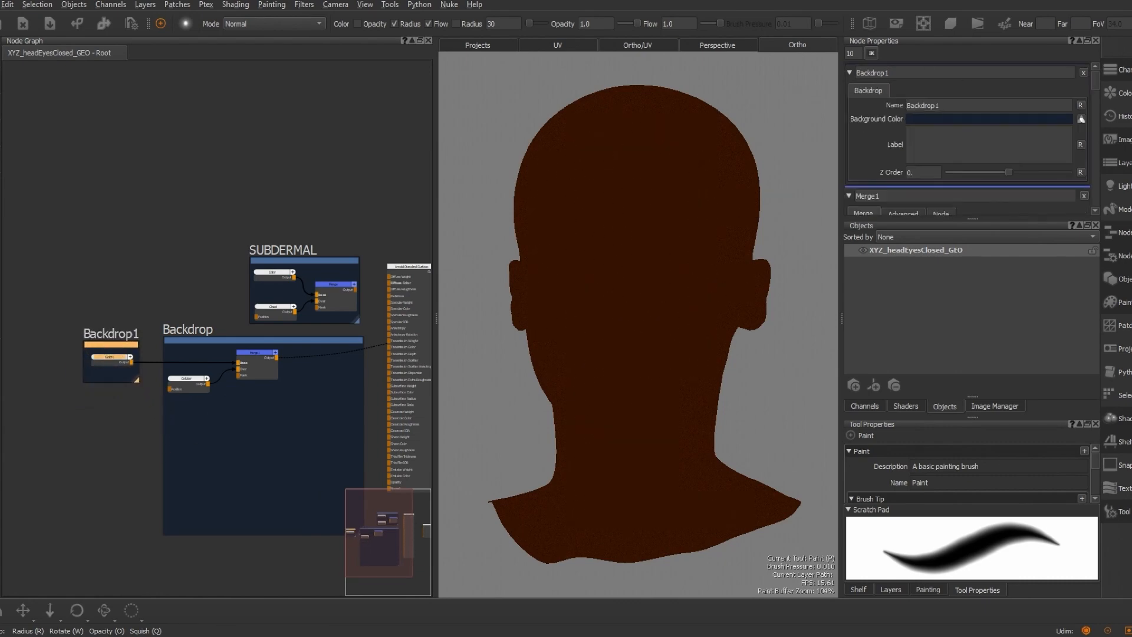
double_click(873, 74)
type("PIGMENT")
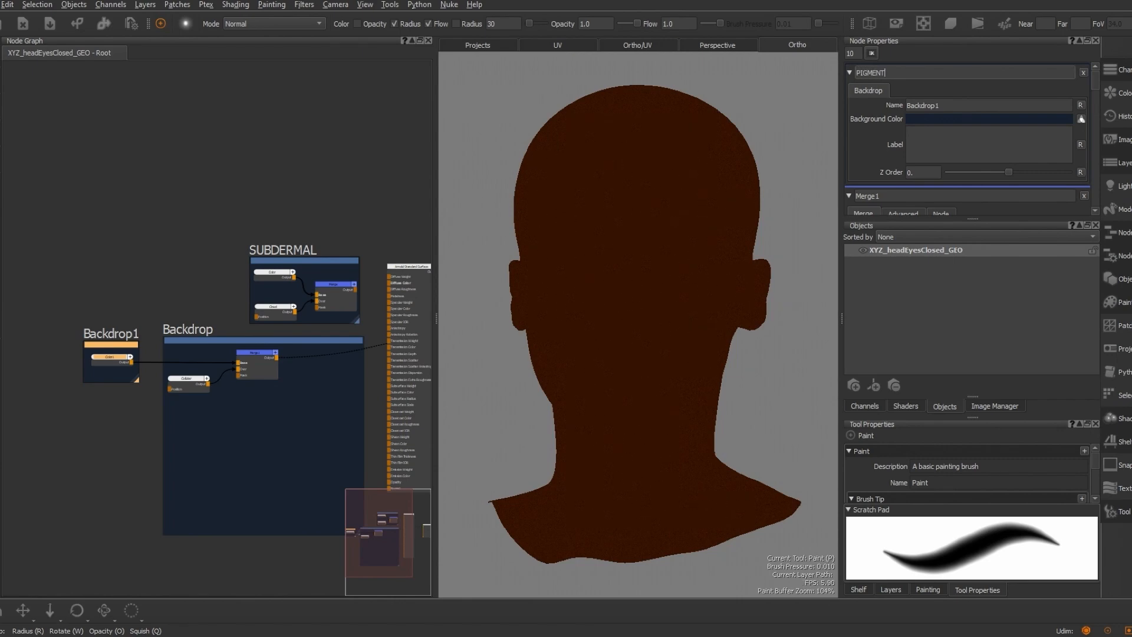
key("Return")
left_click(223, 342)
double_click(870, 72)
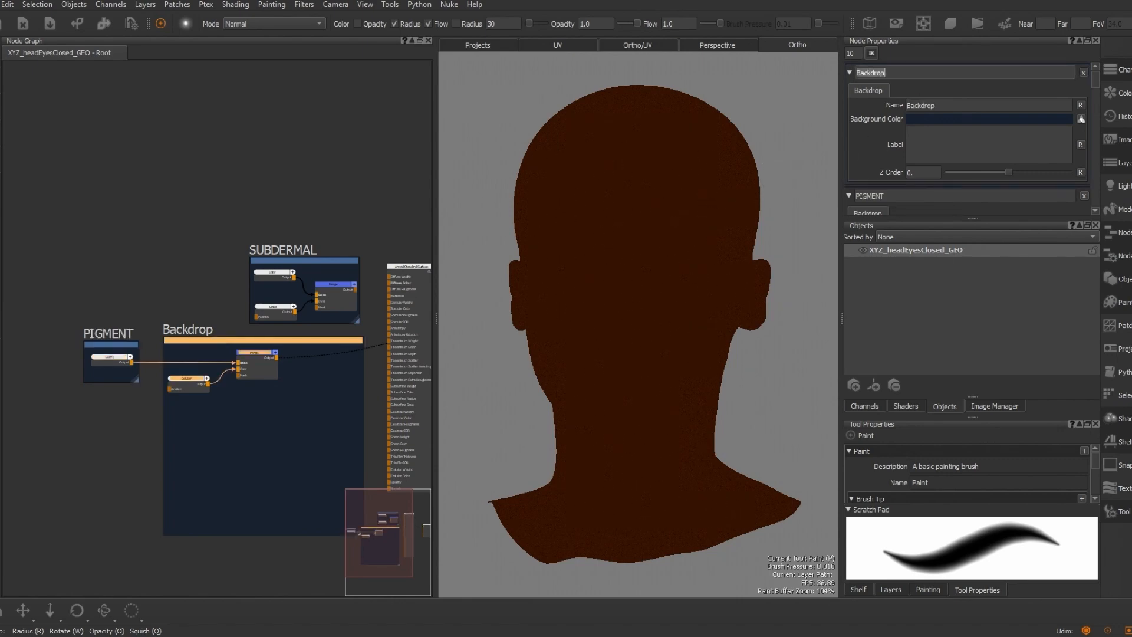
type("DERMAL")
key("Return")
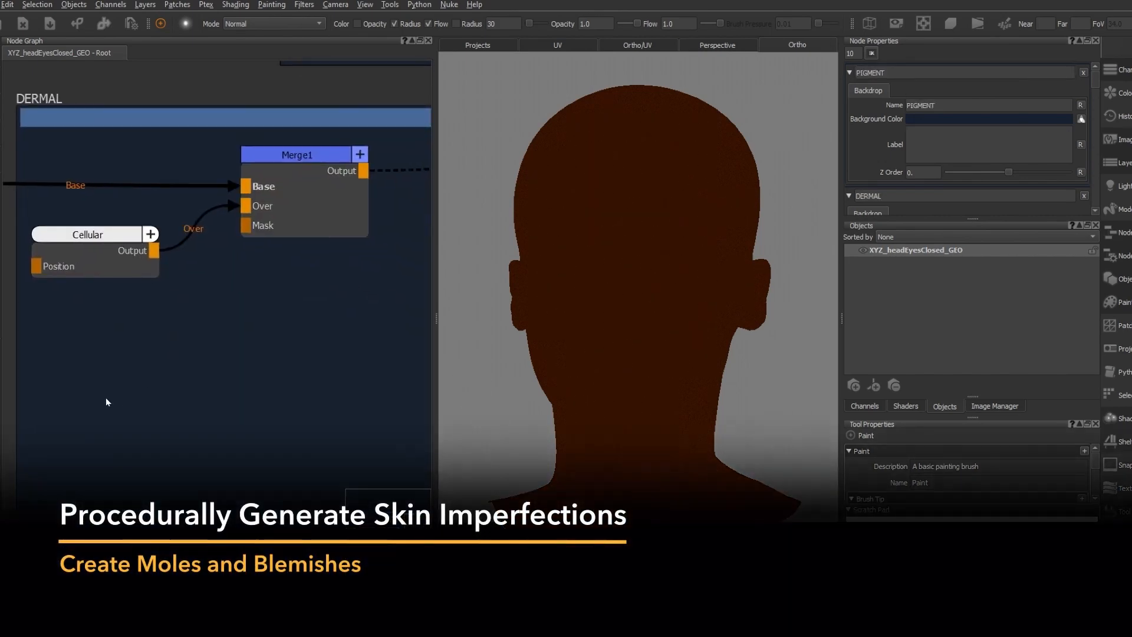
Create a Perlin node below Cellular in the DERMAL backdrop, open its properties and preview its output on the head
key("Tab")
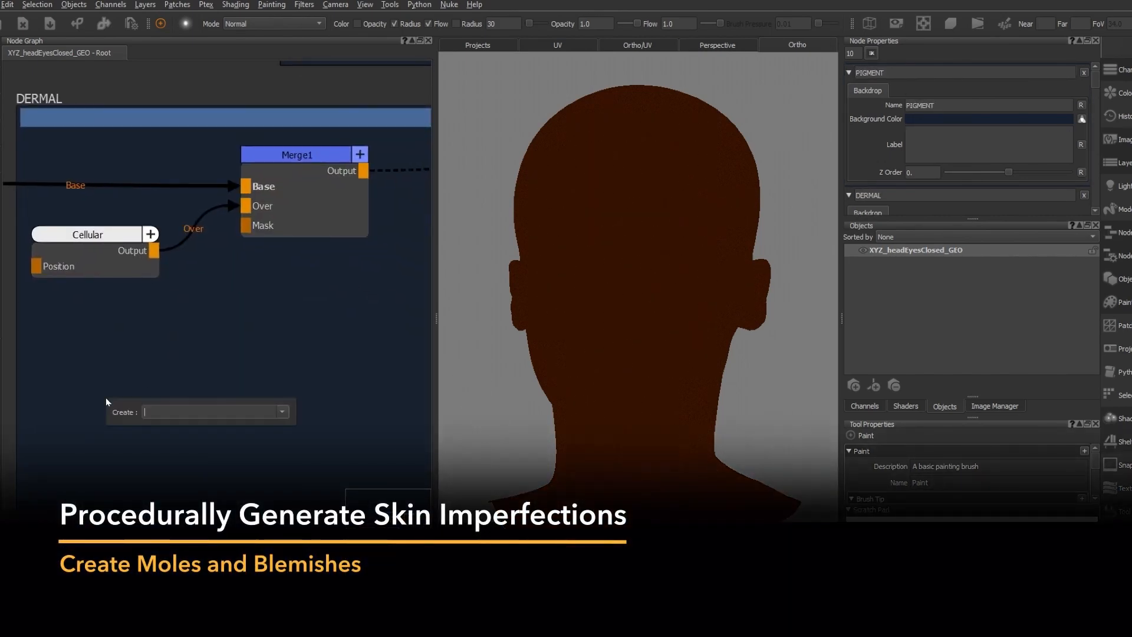
type("per")
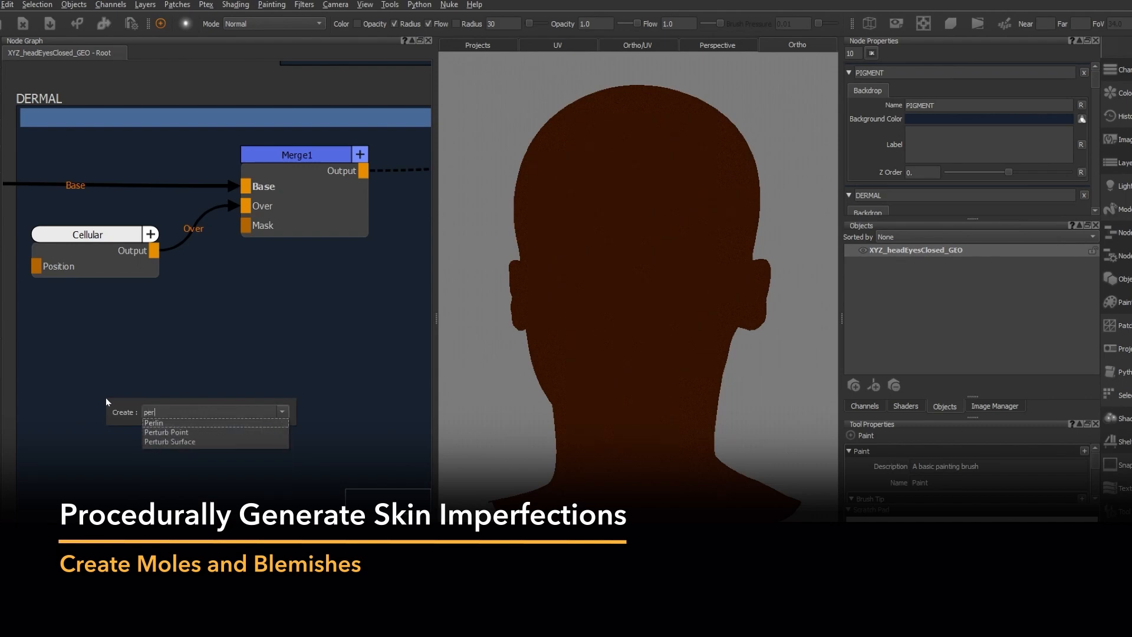
key("Down")
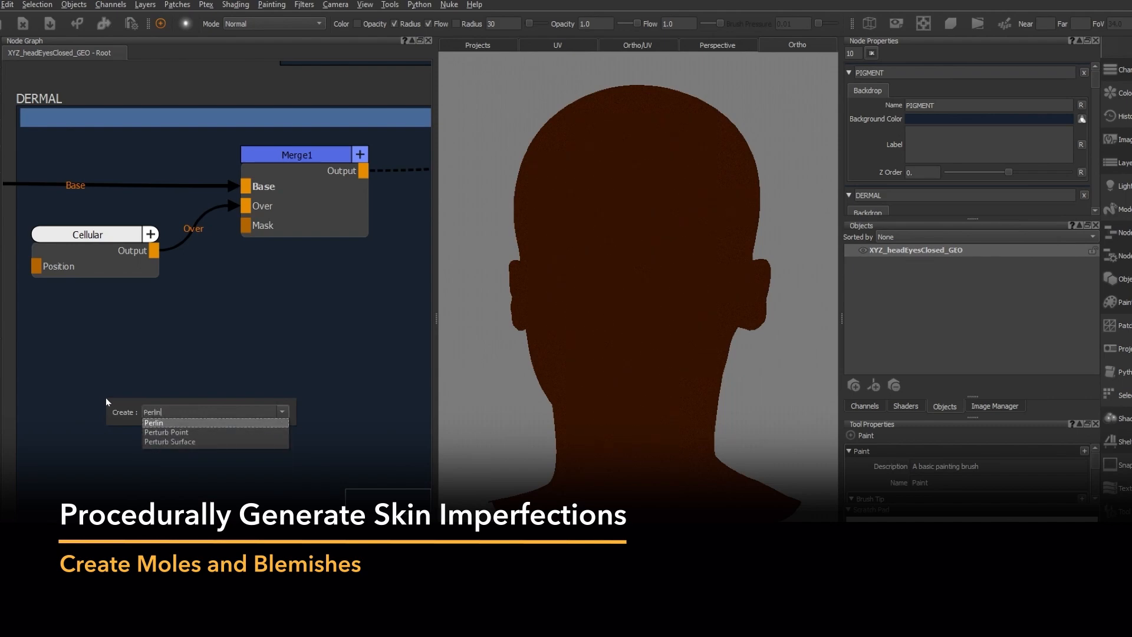
key("Return")
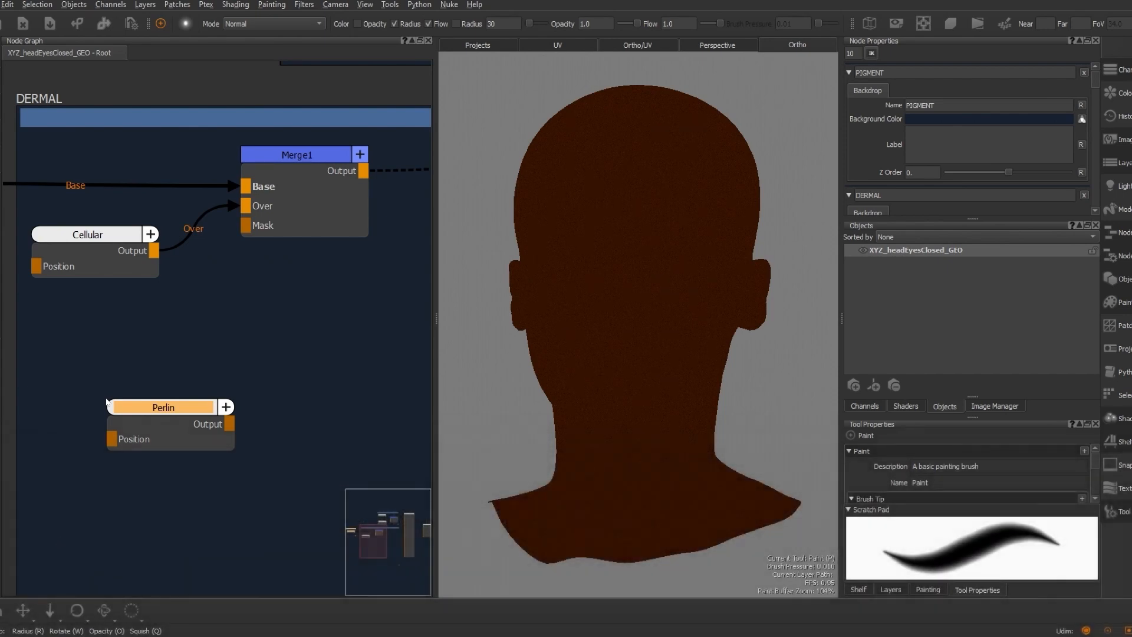
double_click(146, 413)
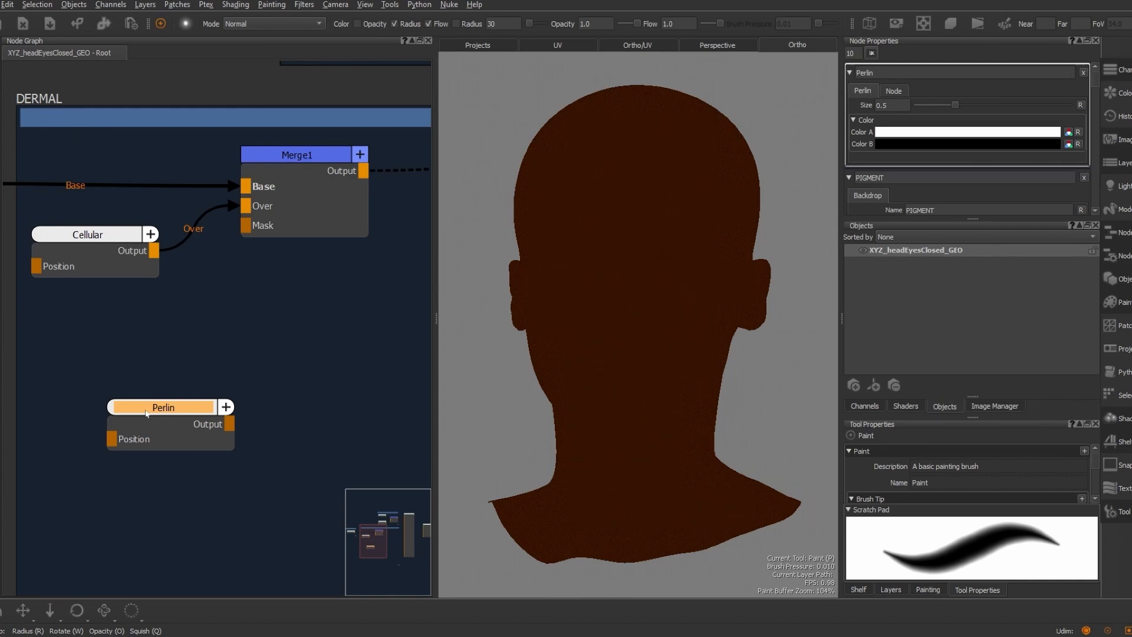
key("v")
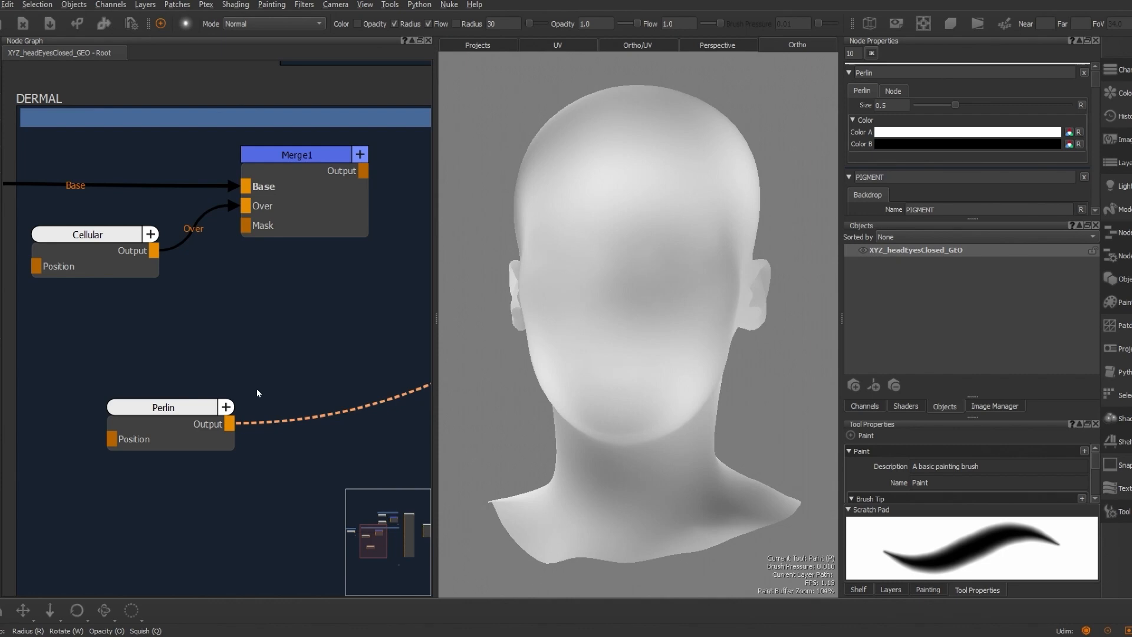
Set the Perlin node's Color B to the saved very dark brown swatch and its Size to 0.165
left_click(932, 145)
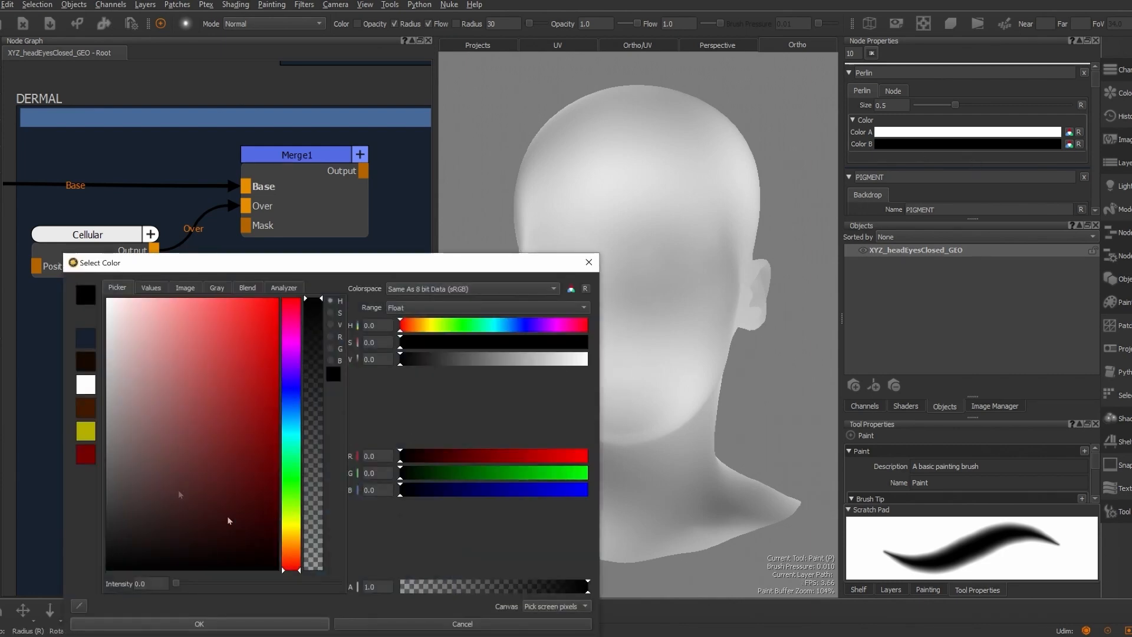
left_click(85, 360)
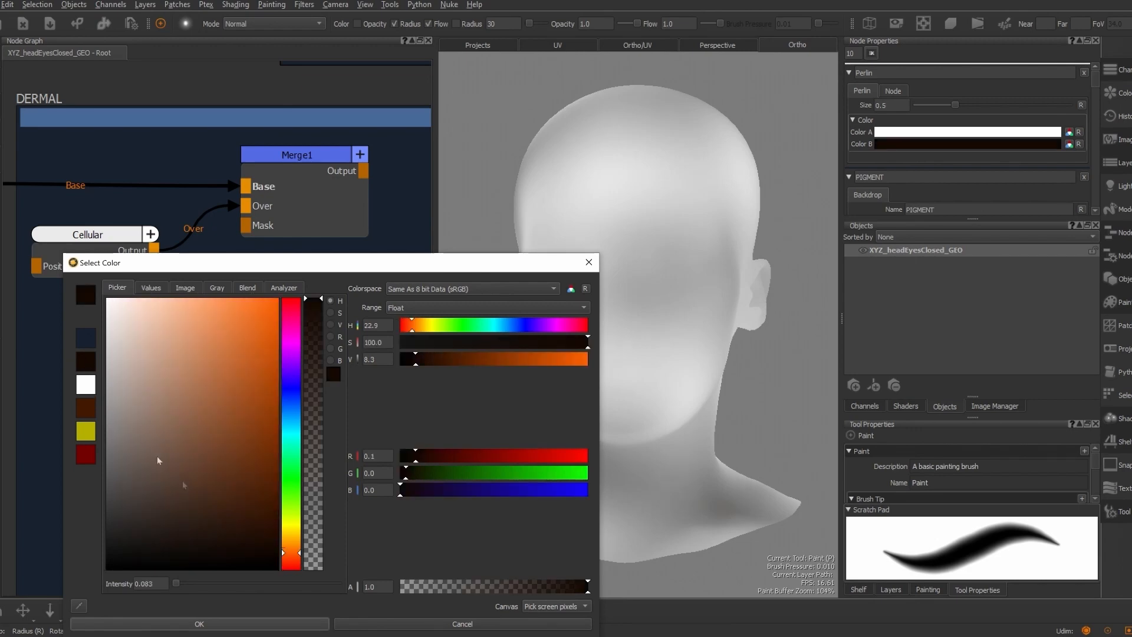
left_click(257, 621)
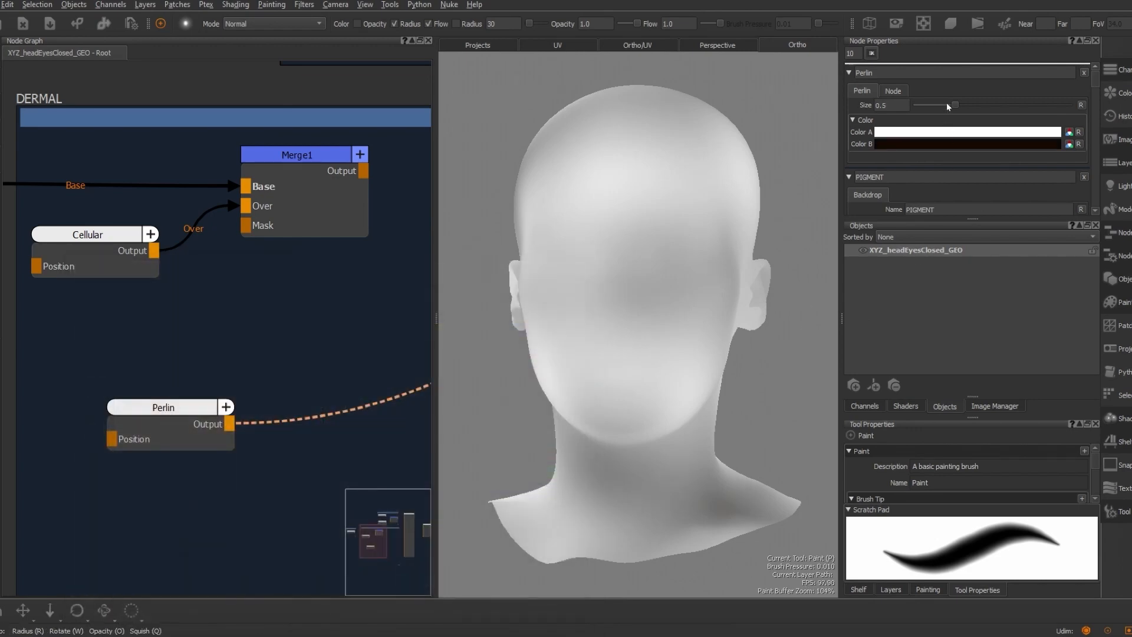
left_click_drag(955, 105, 930, 105)
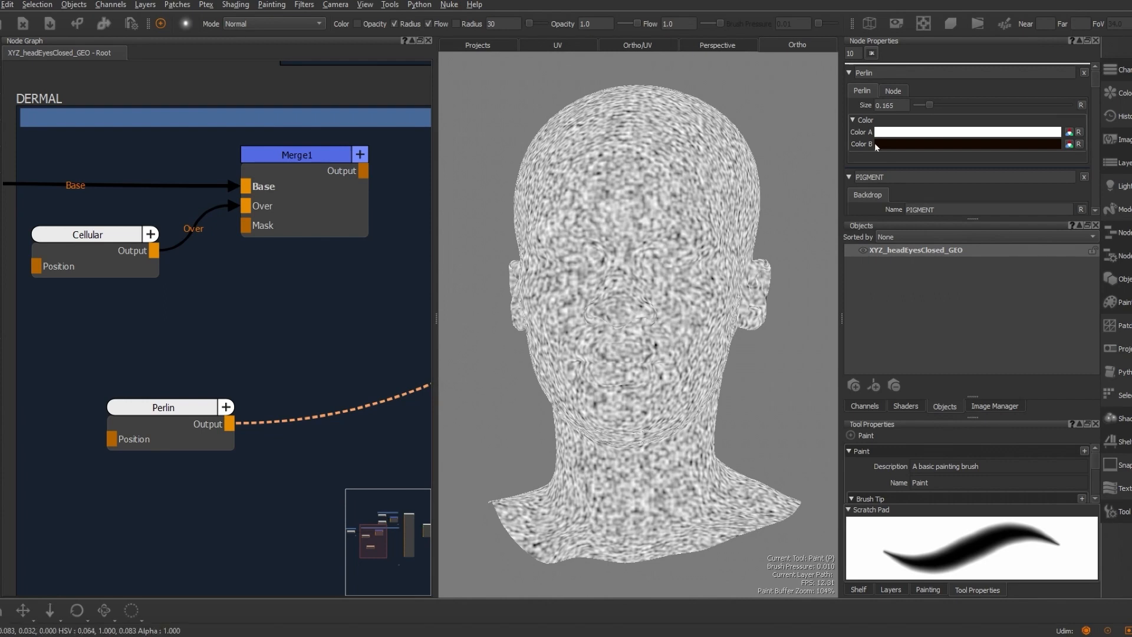
Create a Levels node beside Perlin and connect Perlin's output to its input, previewing the Levels output
left_click_drag(164, 407, 93, 394)
key("Tab")
type("levle")
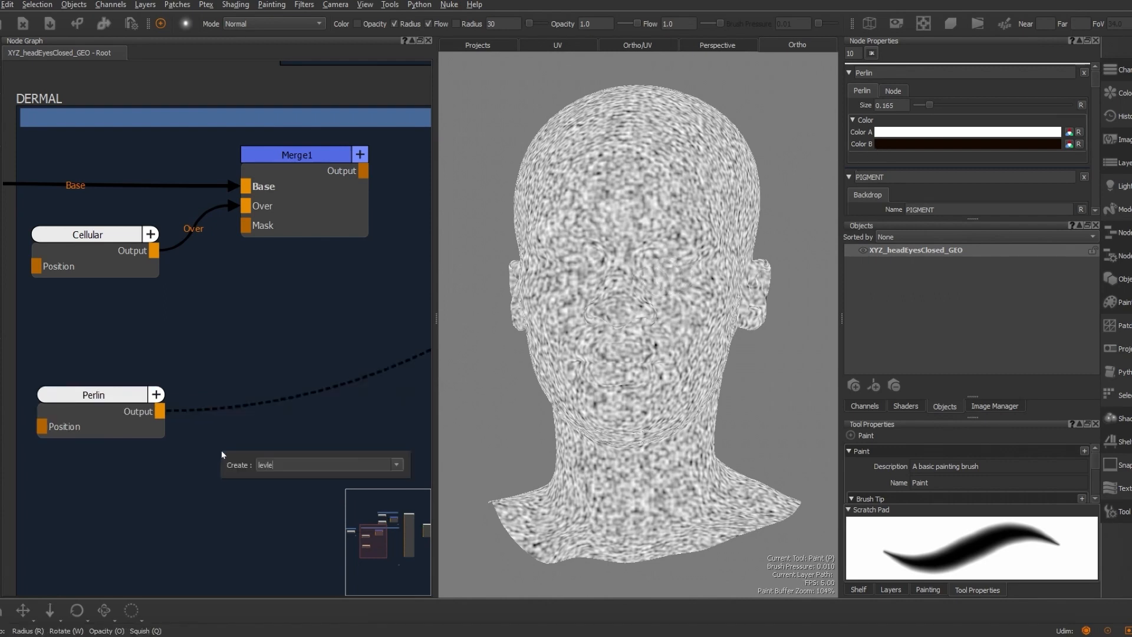
key("BackSpace")
key("BackSpace")
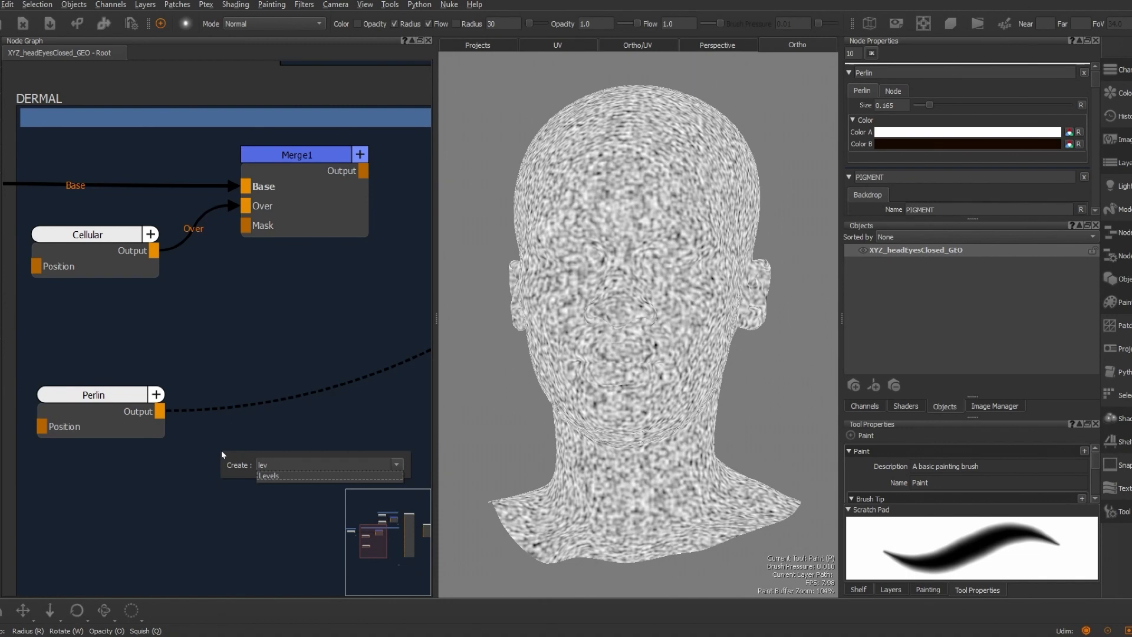
type("els")
key("Return")
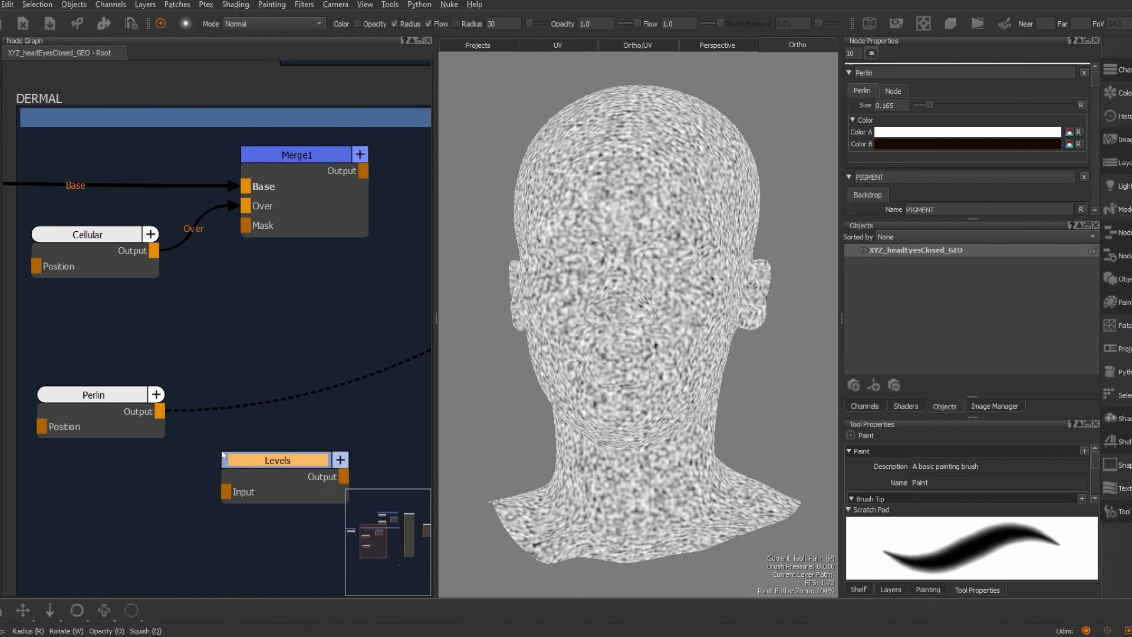
left_click_drag(251, 465, 261, 398)
Set the Levels node's Input Level White to 0.015
double_click(261, 397)
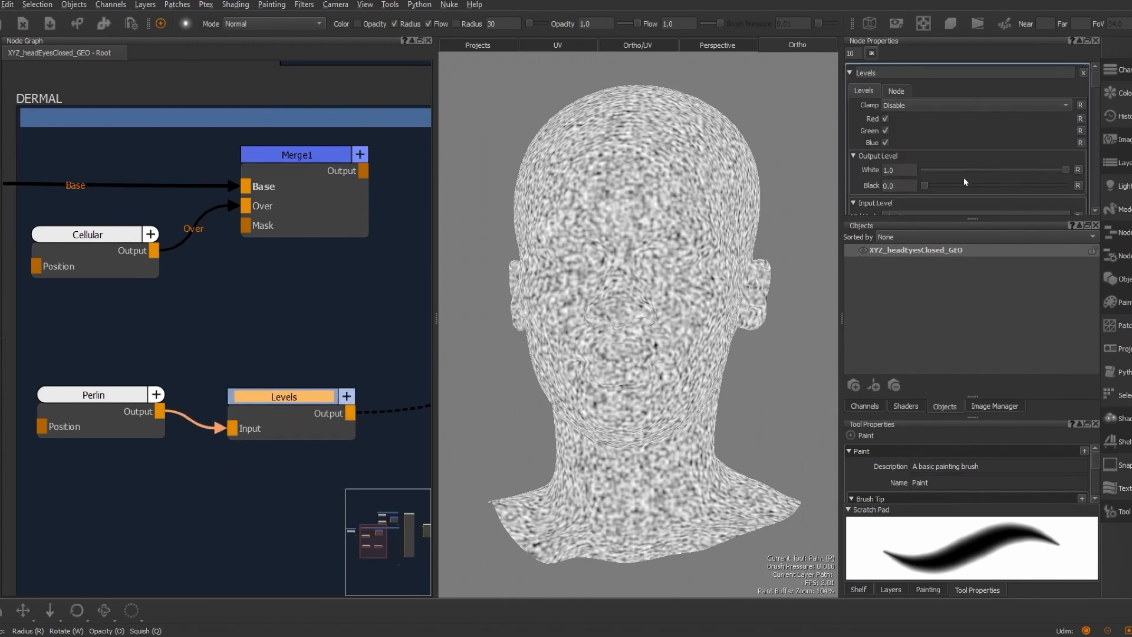
scroll(1076, 141, "down", 1)
left_click_drag(1065, 130, 1096, 127)
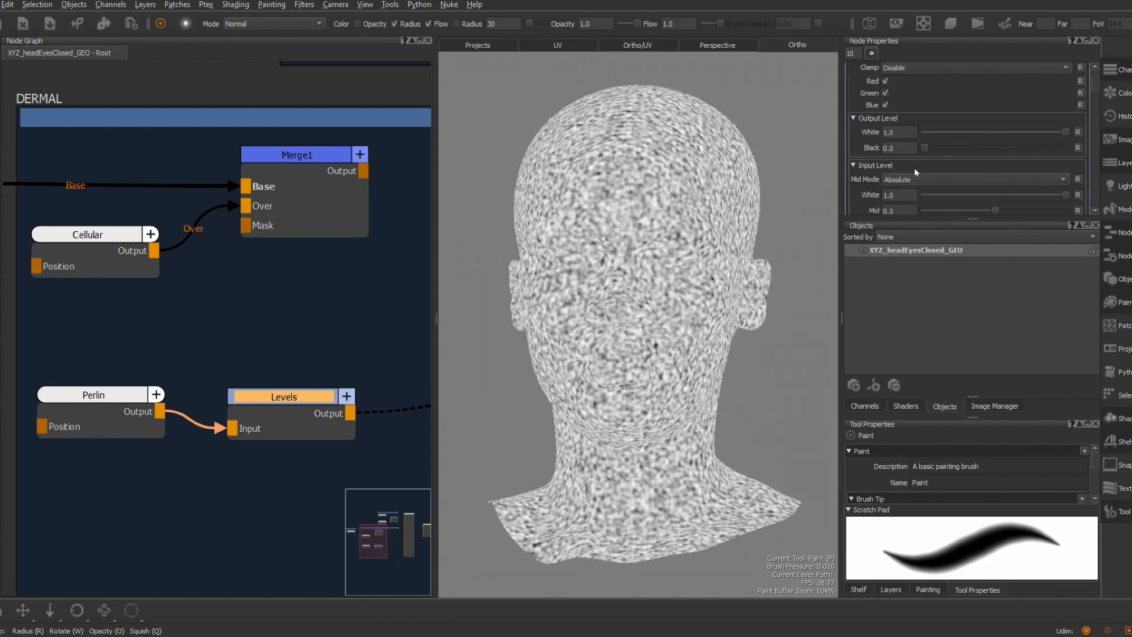
key("BackSpace")
key("BackSpace")
key("BackSpace")
type("0.015")
key("Return")
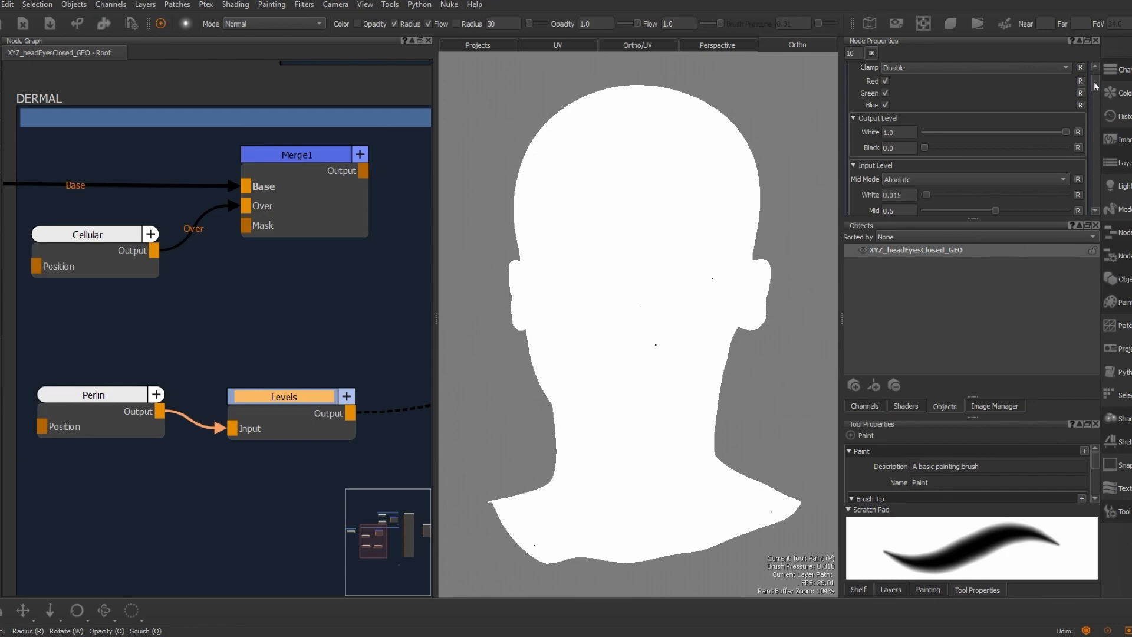
Enlarge the node properties area, set the Levels node's Input Level Black to 0.9 and inspect the spots up close on the head
scroll(1094, 83, "down", 2)
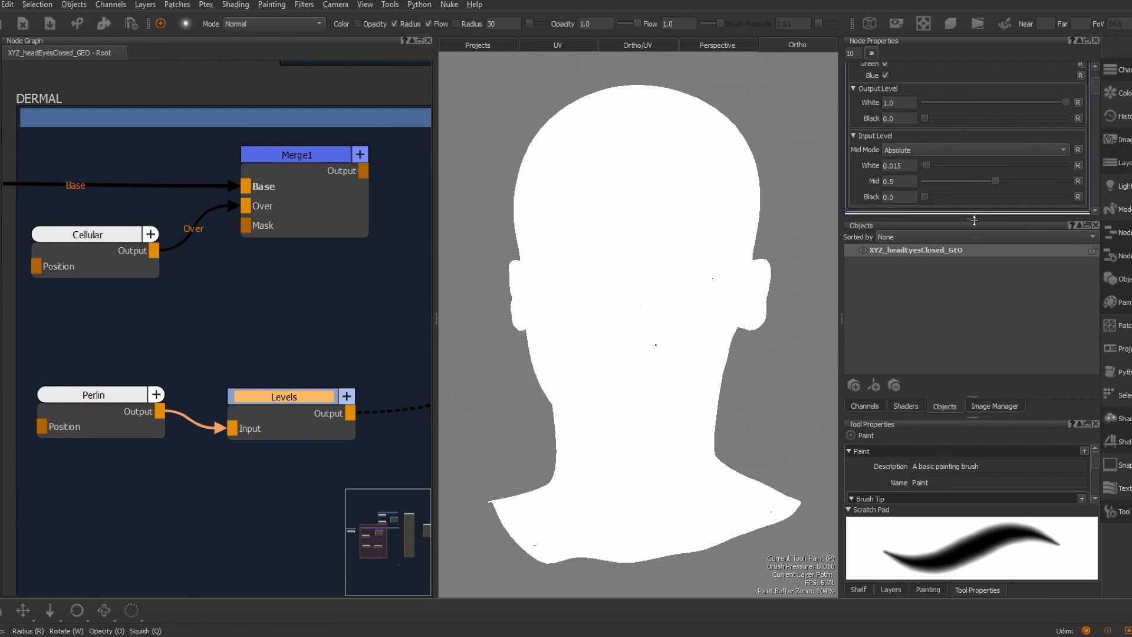
left_click_drag(976, 214, 1053, 264)
scroll(972, 177, "up", 2)
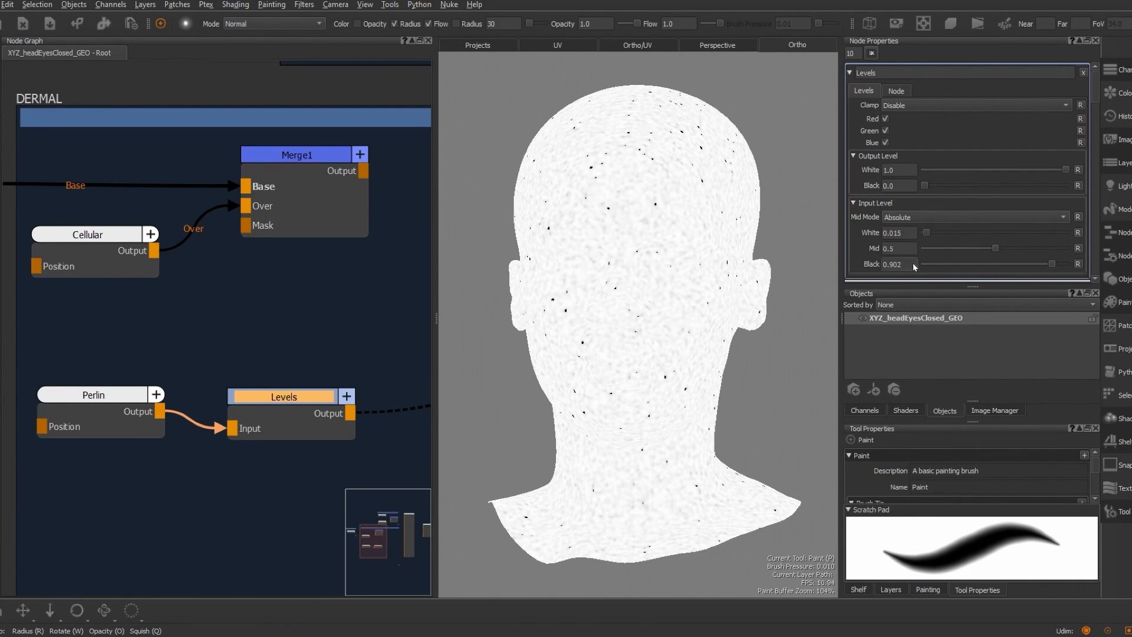
right_click_drag(652, 245, 703, 273, "alt")
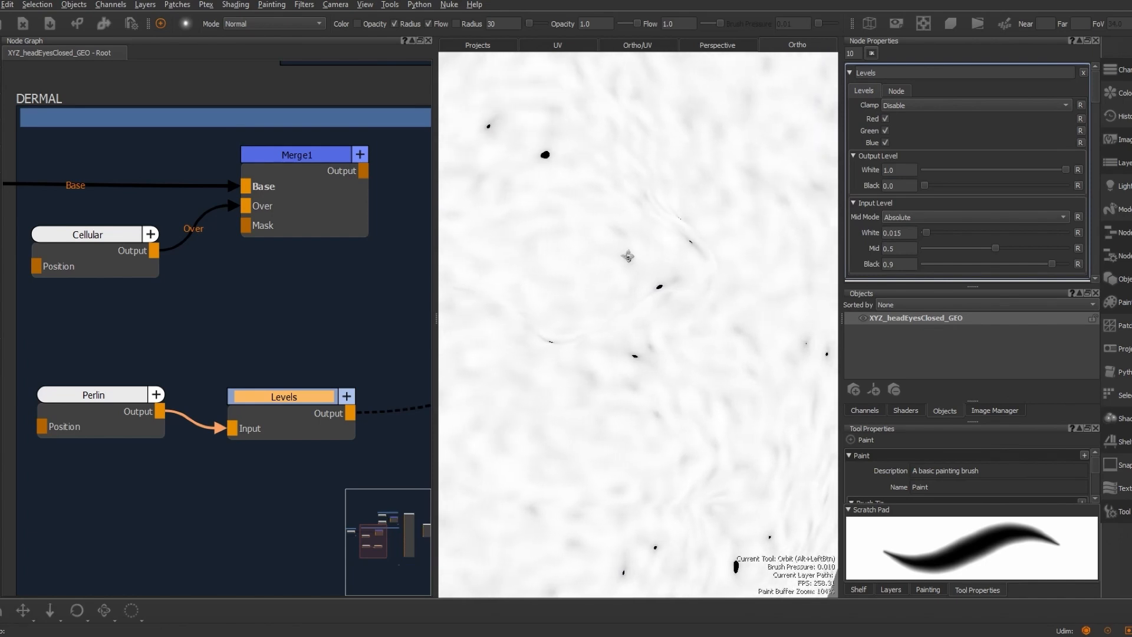
mouse_move(631, 259)
middle_mouse_down("alt")
mouse_move(618, 254)
mouse_move(735, 331)
middle_mouse_up("alt")
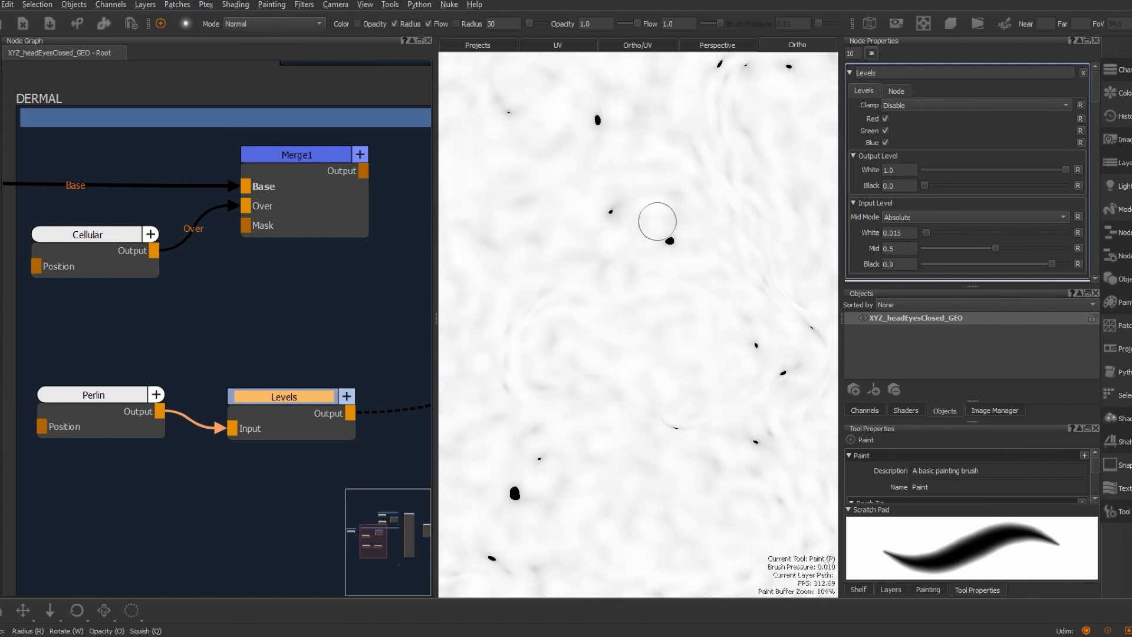
right_click_drag(531, 493, 588, 411, "alt")
middle_click_drag(588, 411, 594, 400, "alt")
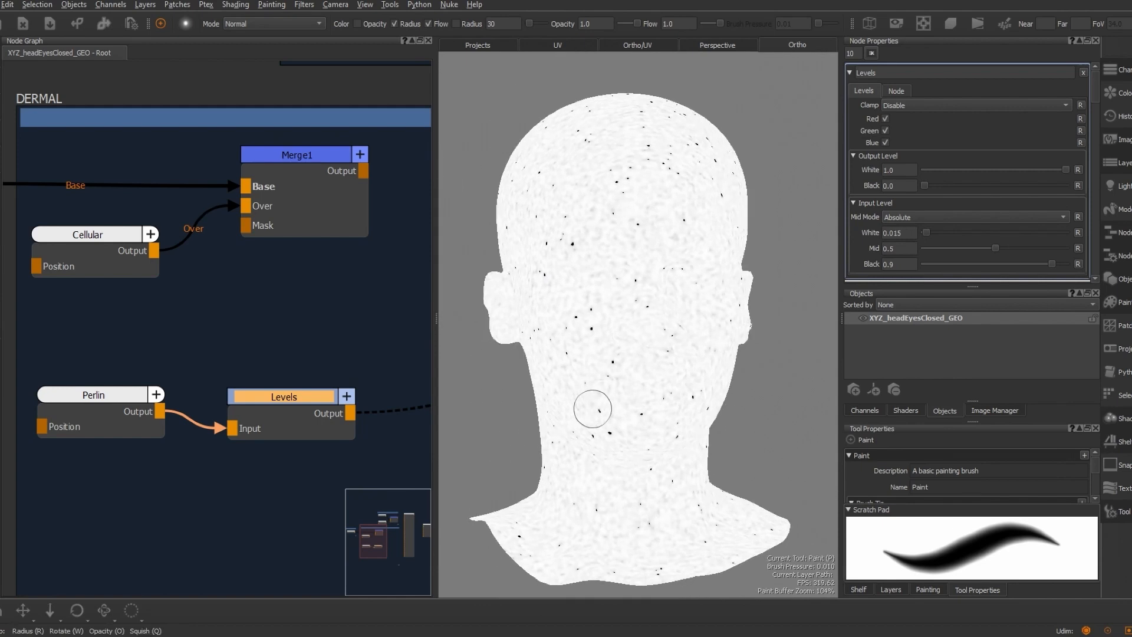
left_click_drag(655, 372, 652, 374, "alt")
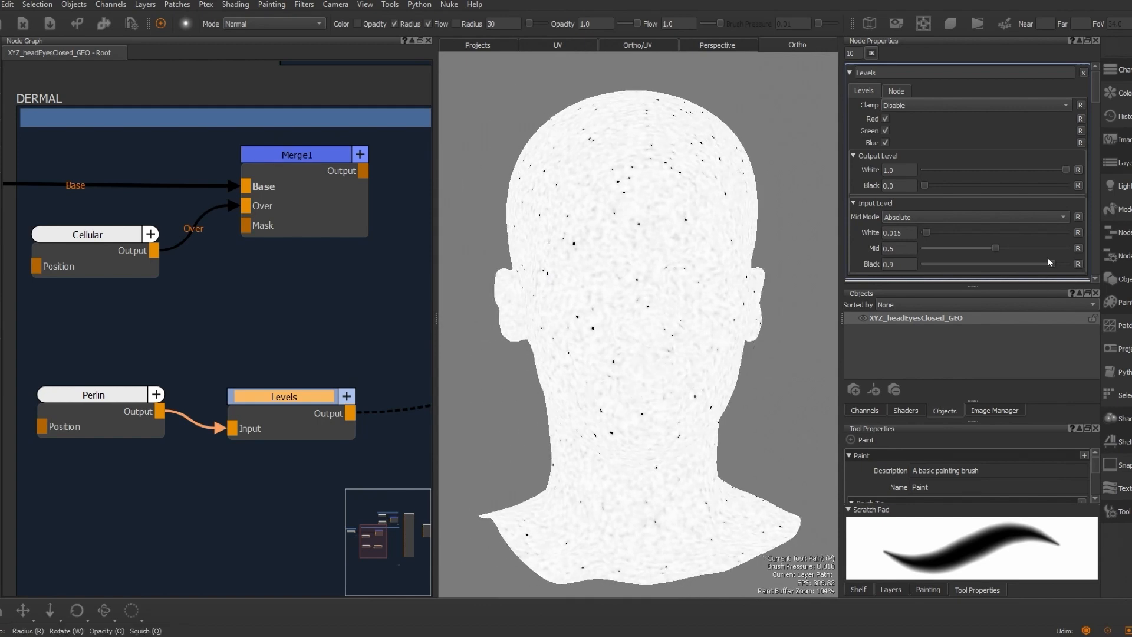
Set the Levels node's Input Level Black to 0.93
mouse_move(1050, 263)
left_mouse_down()
mouse_move(1032, 264)
mouse_move(1058, 263)
left_mouse_up()
key("BackSpace")
key("Return")
Create a Merge node in the DERMAL group and place it beside the Levels node
scroll(259, 475, "down", 3)
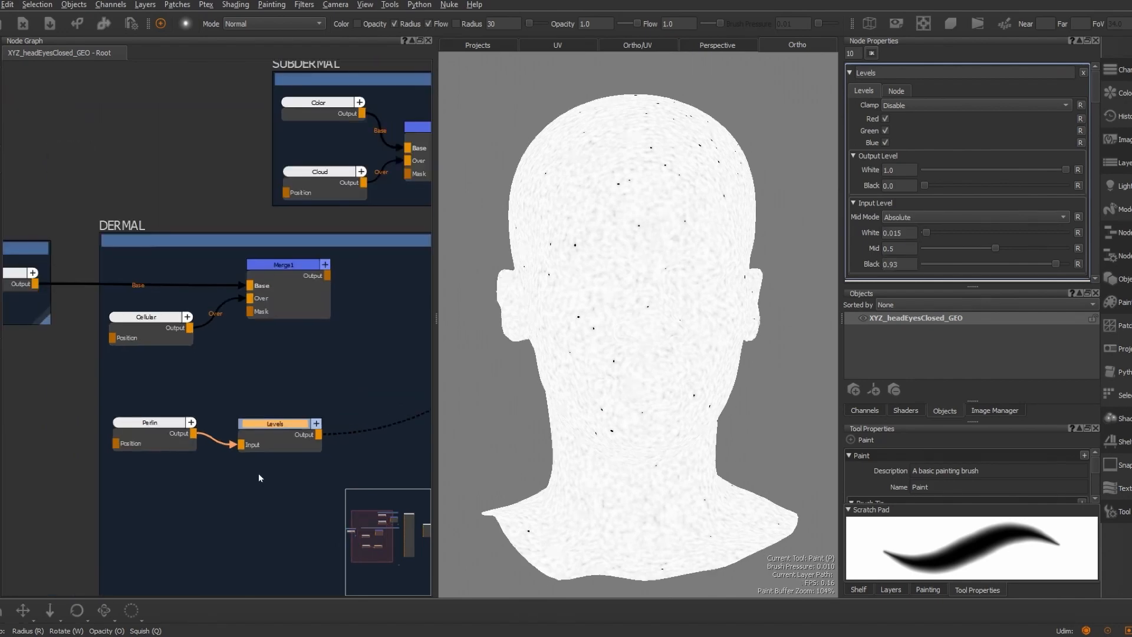
scroll(274, 485, "down", 2)
key("Tab")
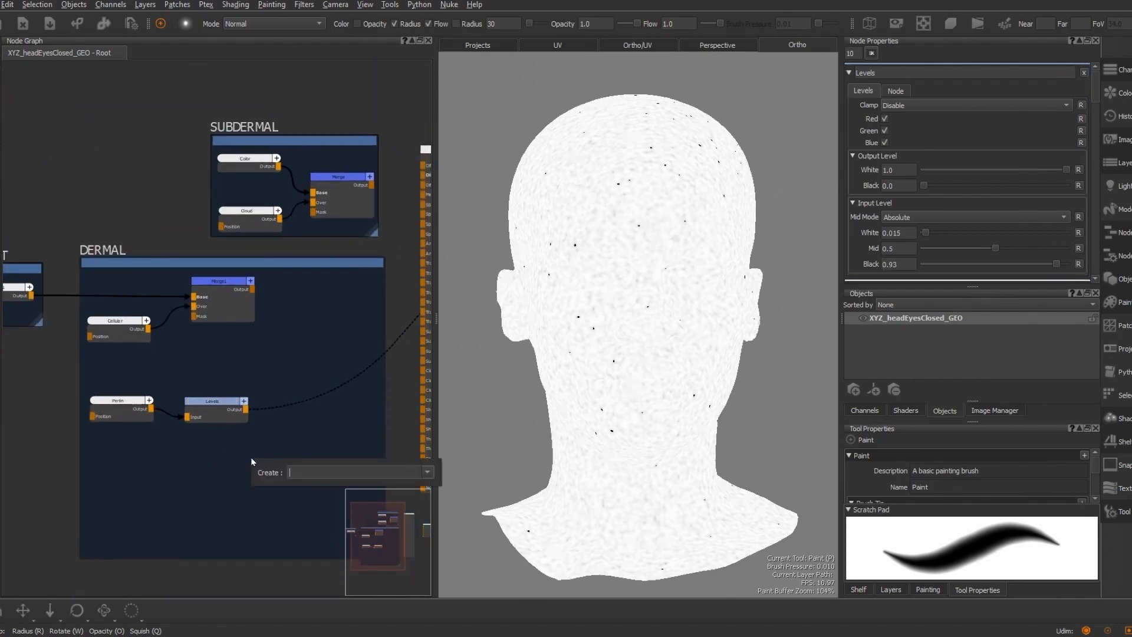
type("mer")
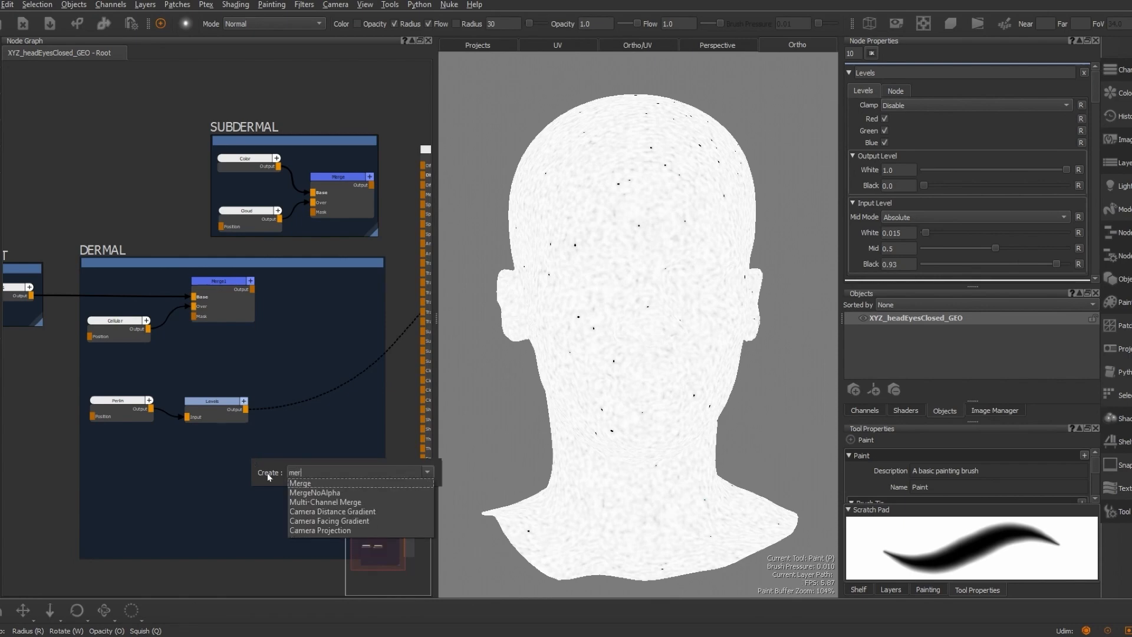
left_click(289, 483)
scroll(288, 467, "up", 1)
scroll(287, 467, "up", 1)
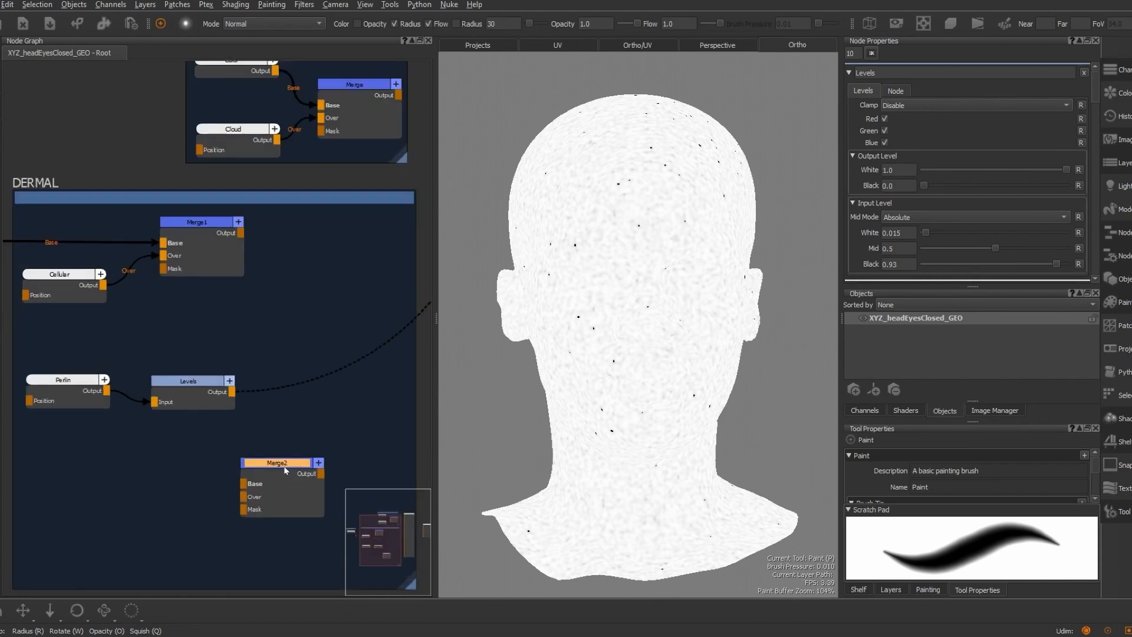
left_click_drag(285, 466, 334, 362)
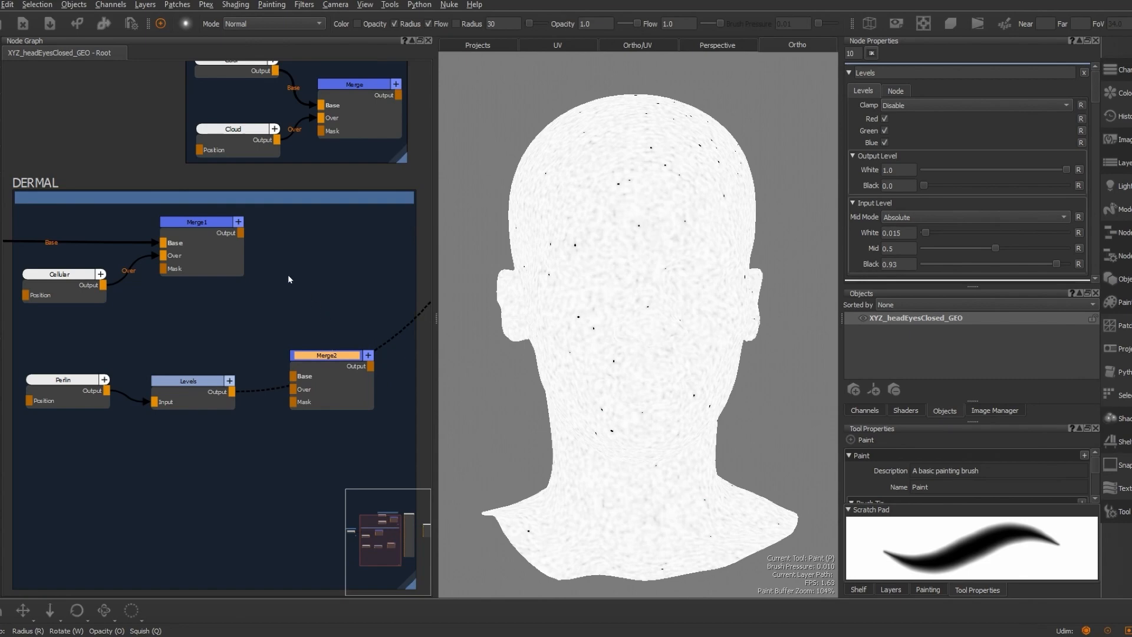
Connect Merge1's output to Merge2's Base input and the Levels output to its Over input
left_click_drag(241, 234, 295, 378)
left_click(226, 391)
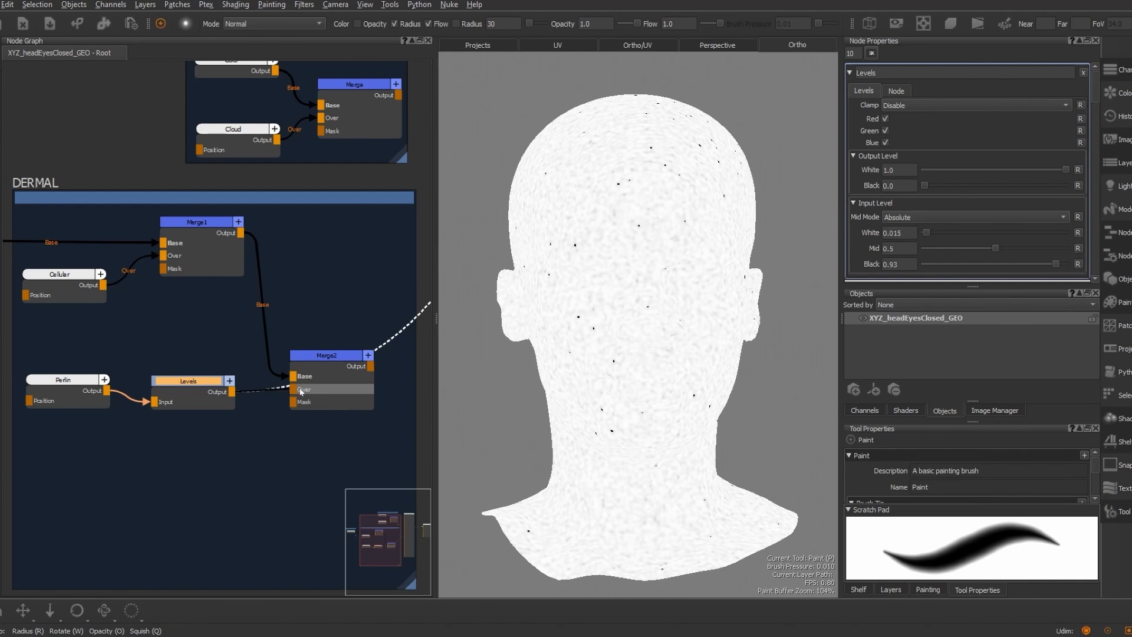
left_click_drag(302, 390, 302, 390)
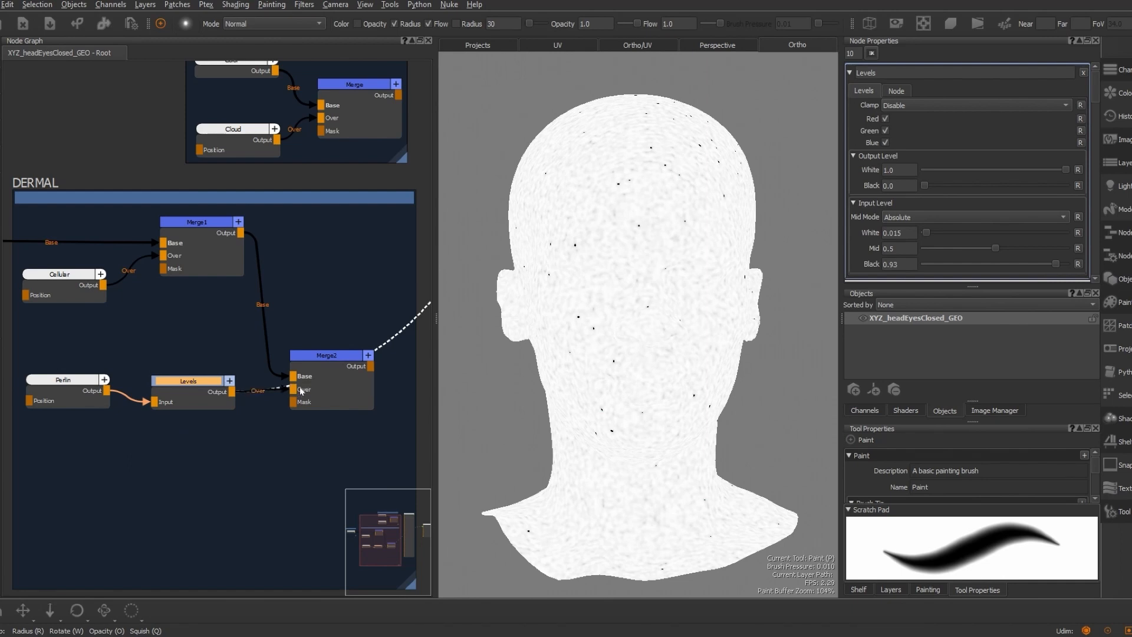
Set the Merge2 node's blending mode to Multiply
left_click(339, 358)
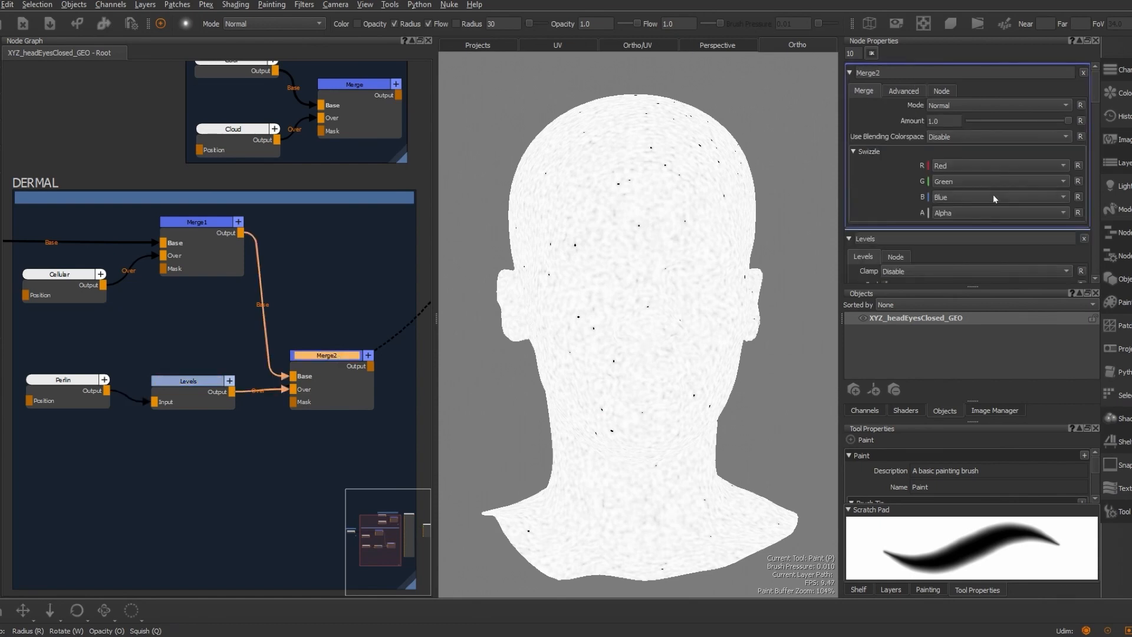
left_click(1066, 104)
mouse_move(1031, 153)
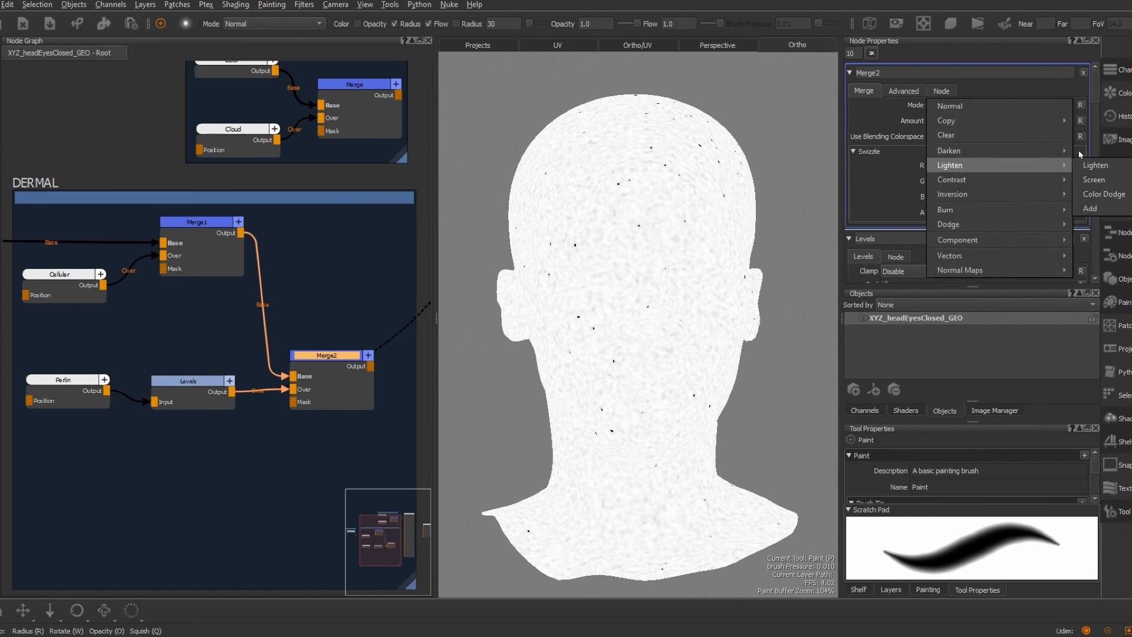
left_click(1092, 165)
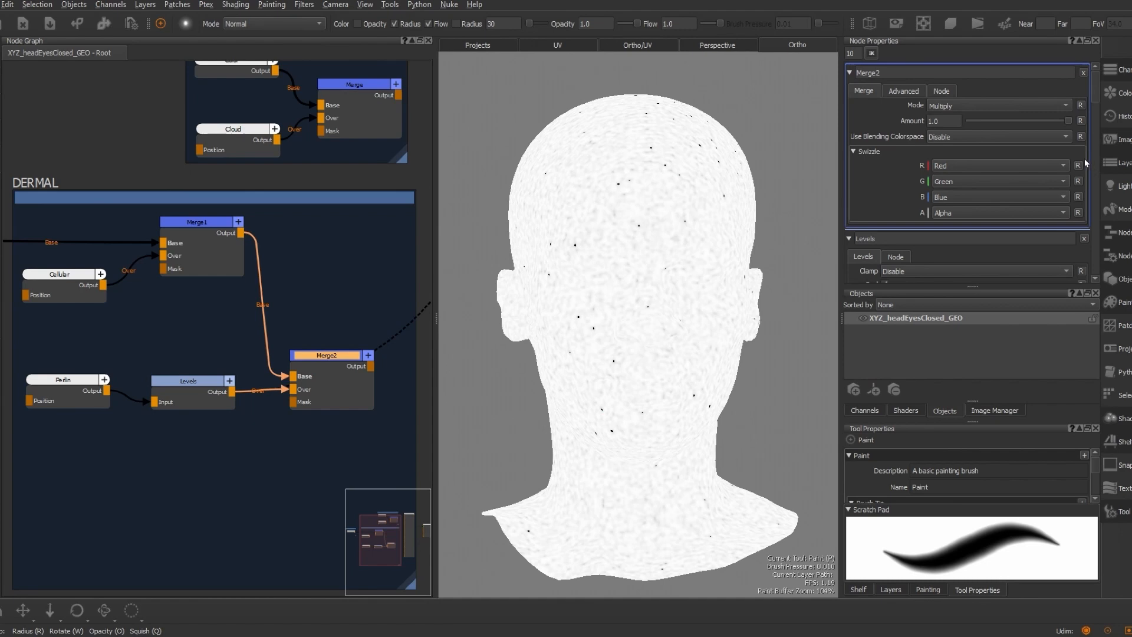
Set the Merge2 node's Amount to 0.34 and inspect the spots up close on the head
left_click_drag(1059, 119, 1025, 120)
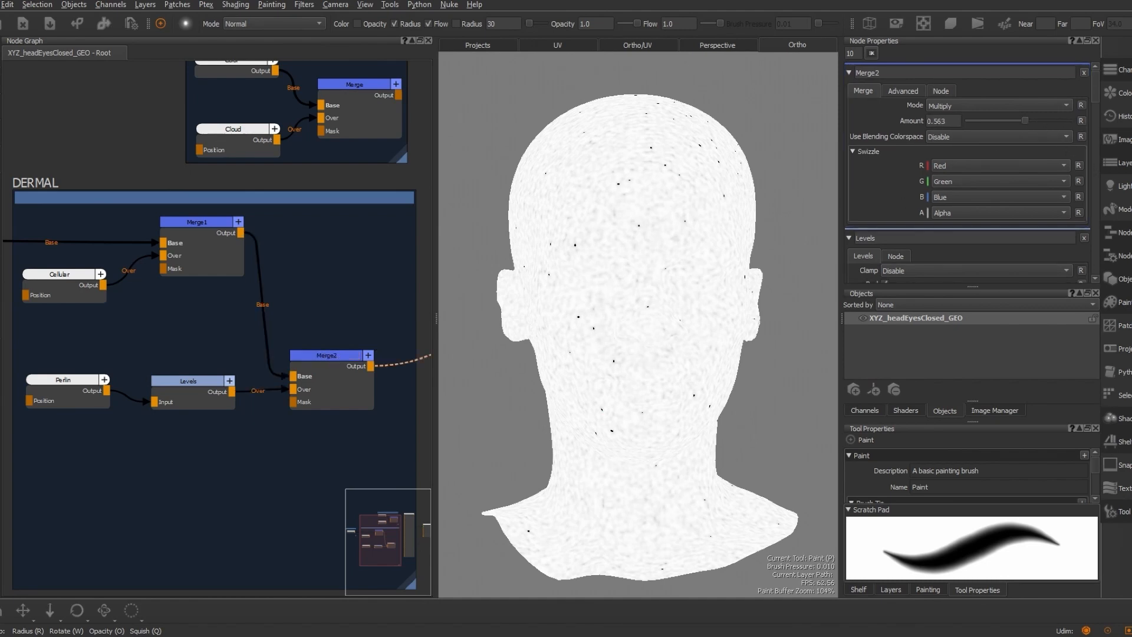
left_click_drag(1024, 120, 1015, 123)
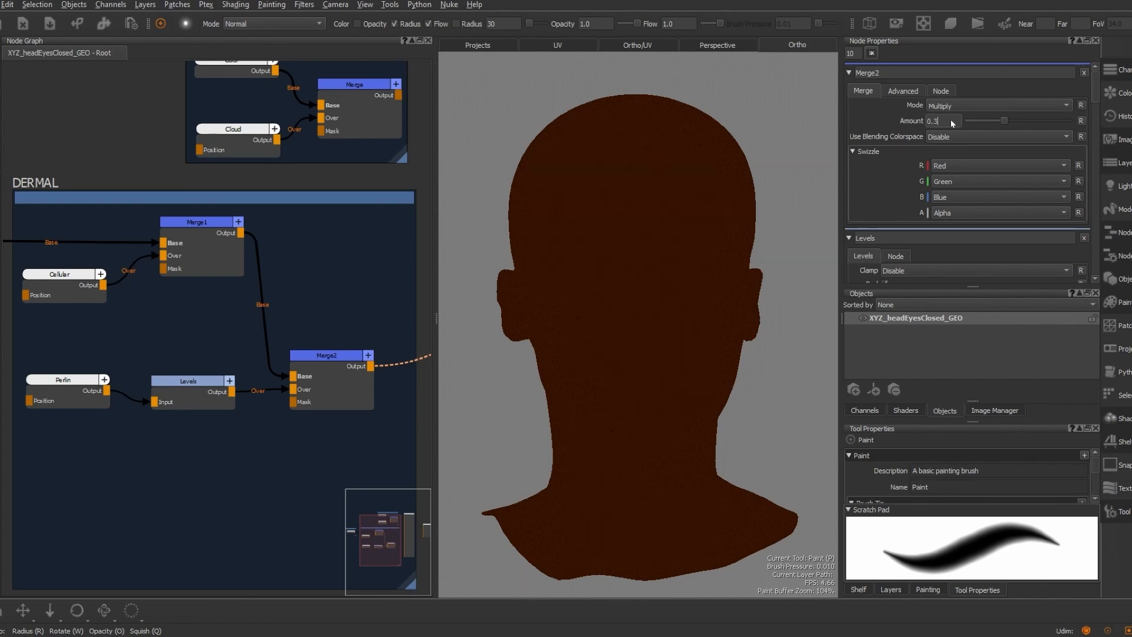
key("BackSpace")
key("BackSpace")
type("4")
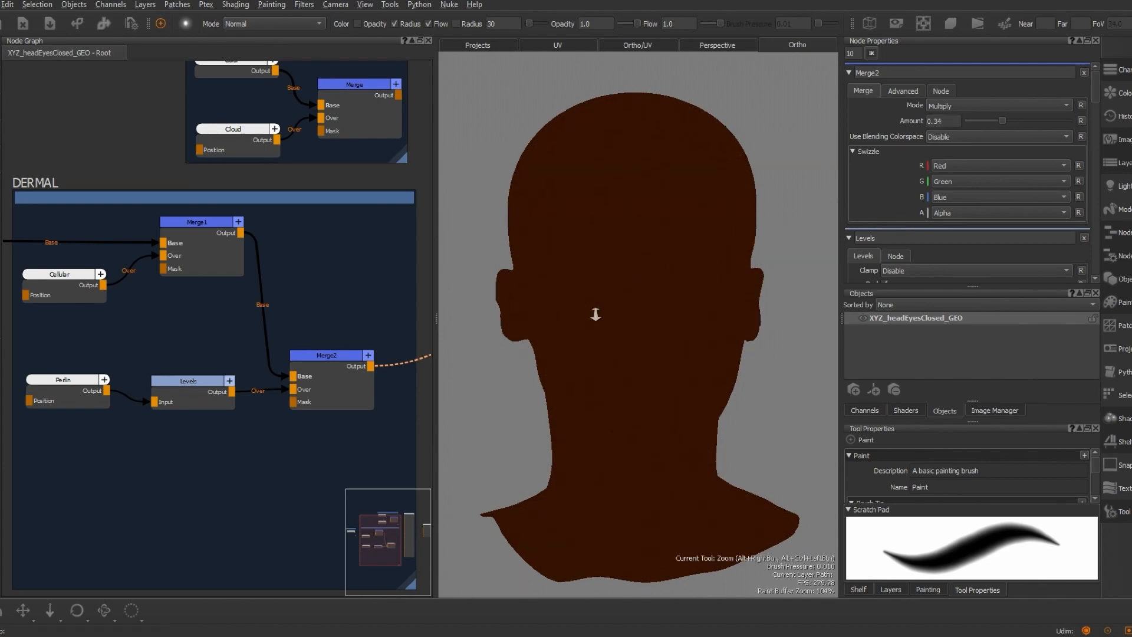
right_click_drag(596, 313, 708, 326, "alt")
middle_click_drag(707, 326, 578, 336, "alt")
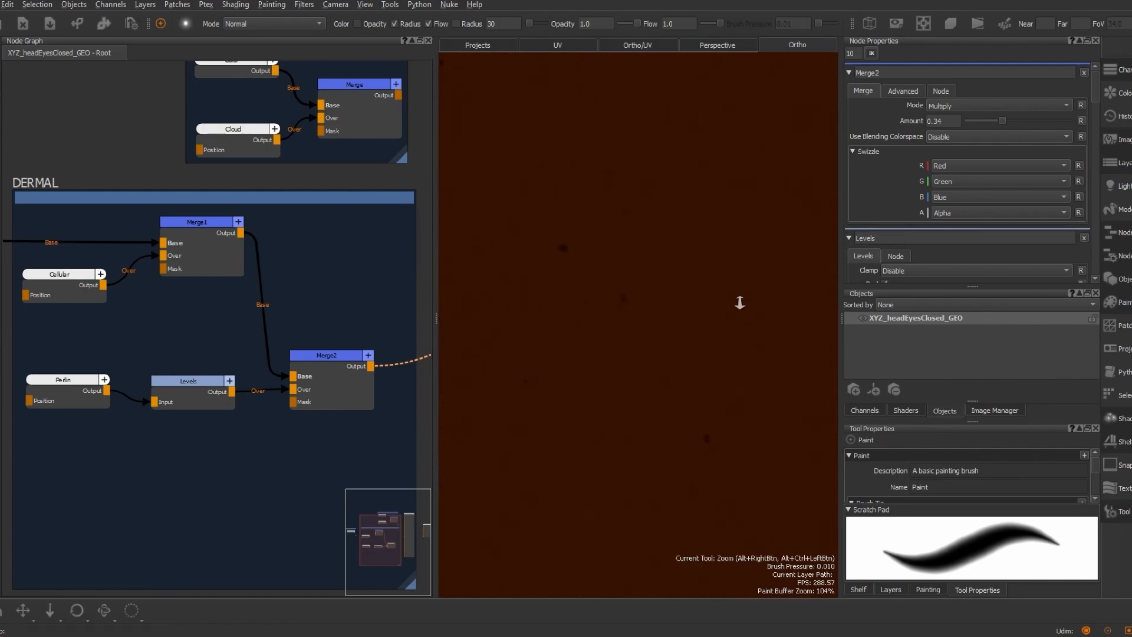
middle_click_drag(738, 303, 693, 301, "alt")
Set the Merge2 node's Amount to 0.4 and check the result on the whole head
left_click(944, 120)
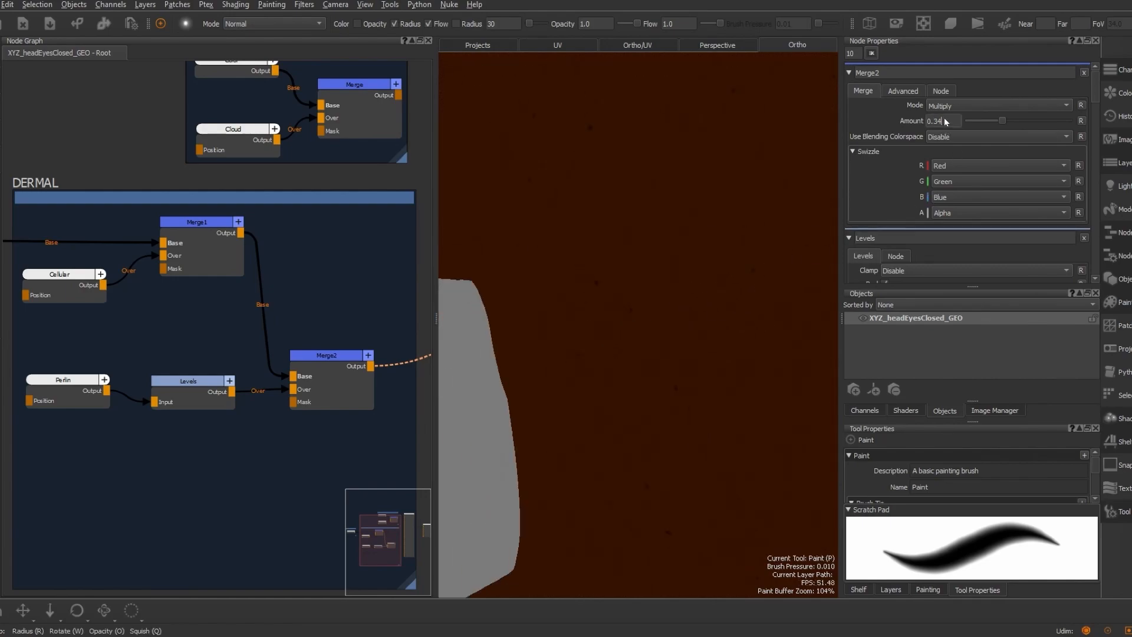
key("BackSpace")
key("BackSpace")
type("4")
key("Return")
right_click_drag(690, 229, 608, 238, "alt")
left_click_drag(608, 238, 678, 271, "alt")
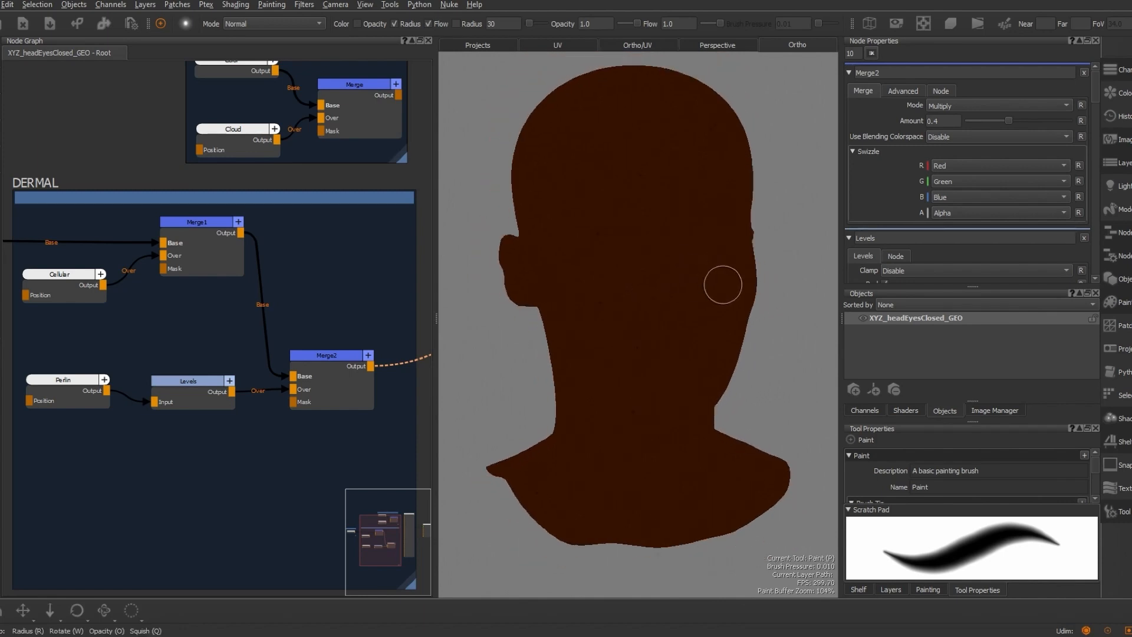
Create a Cloud node below Perlin in the DERMAL group and preview its output on the head
key("Tab")
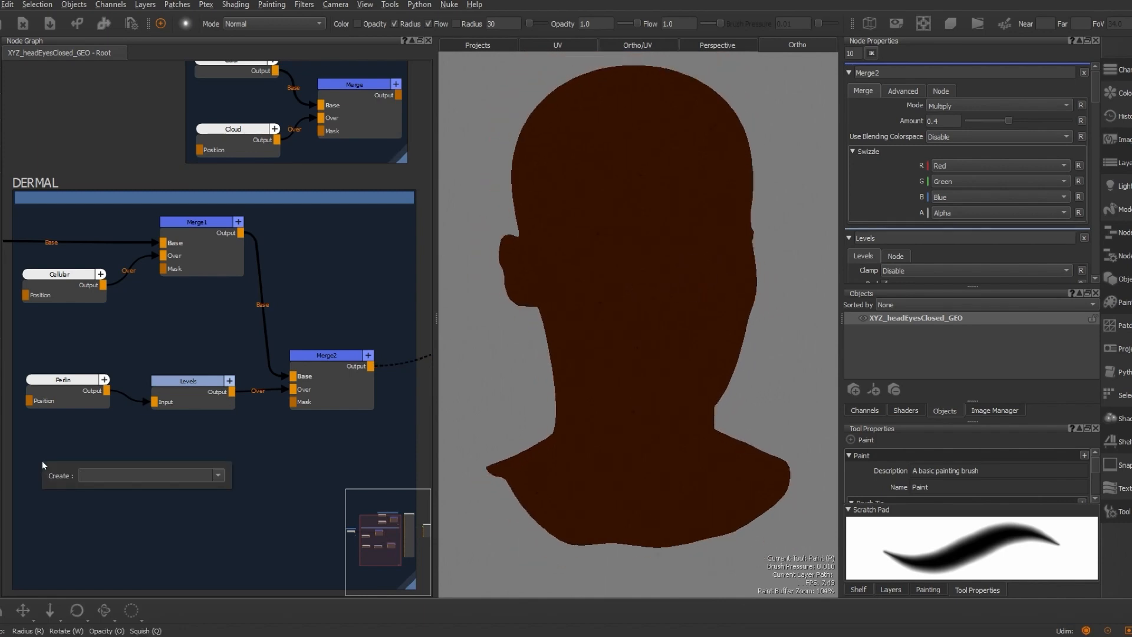
type("clou")
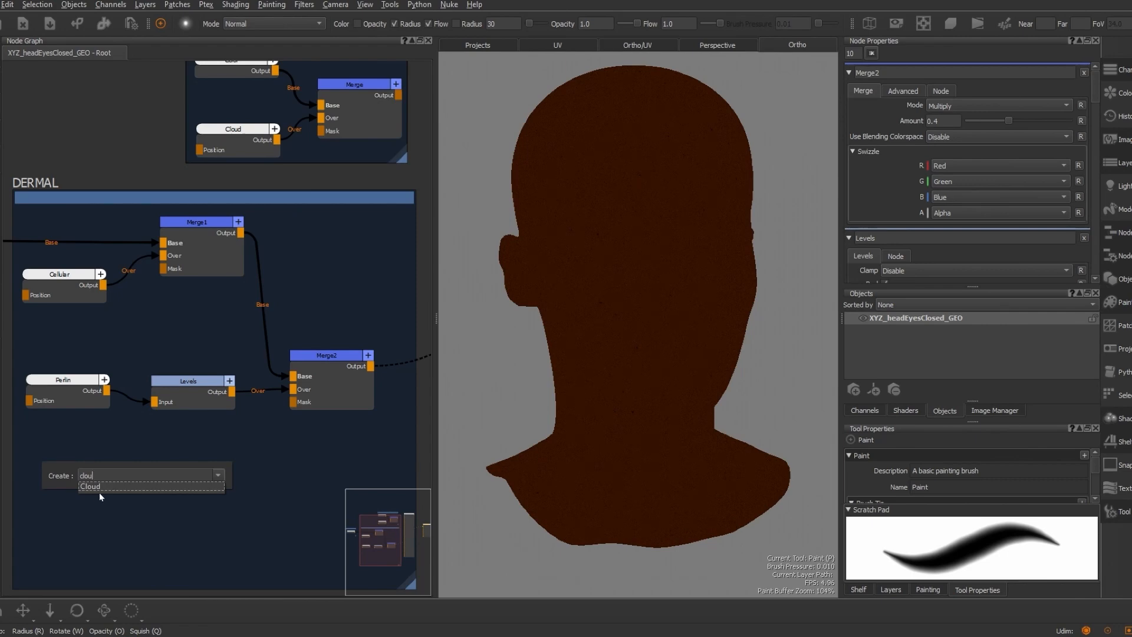
left_click(98, 487)
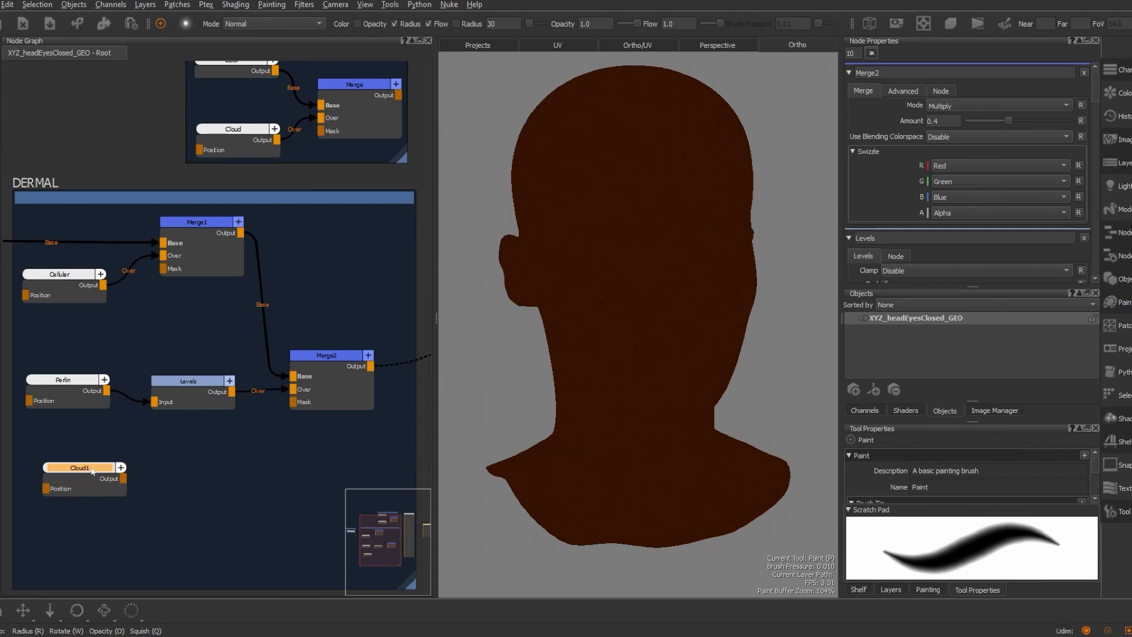
left_click_drag(91, 468, 74, 465)
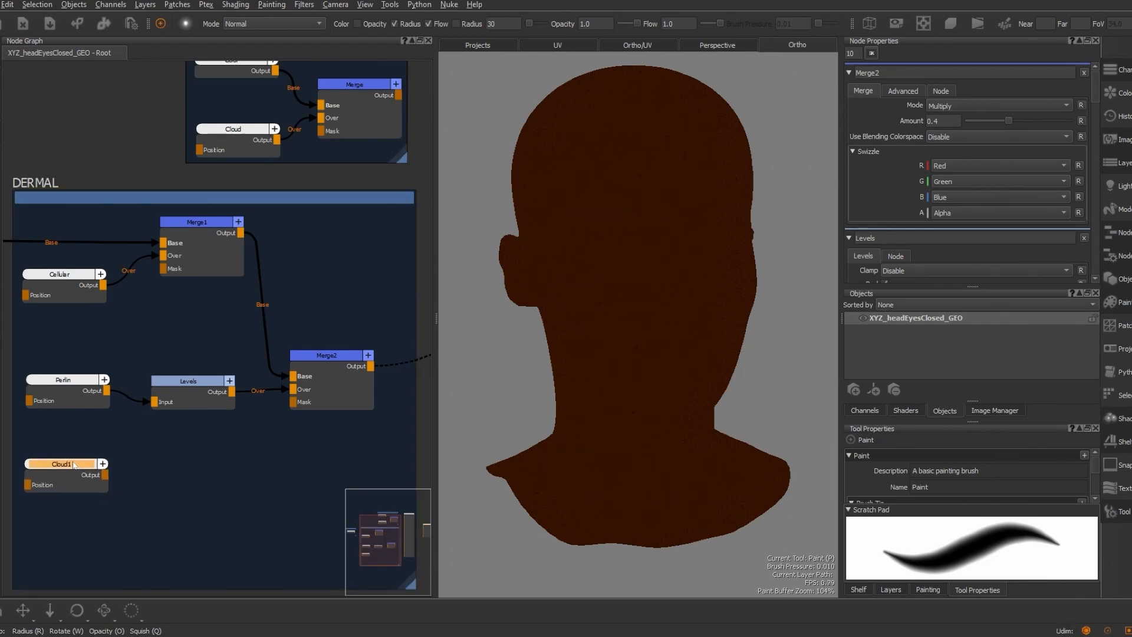
key("v")
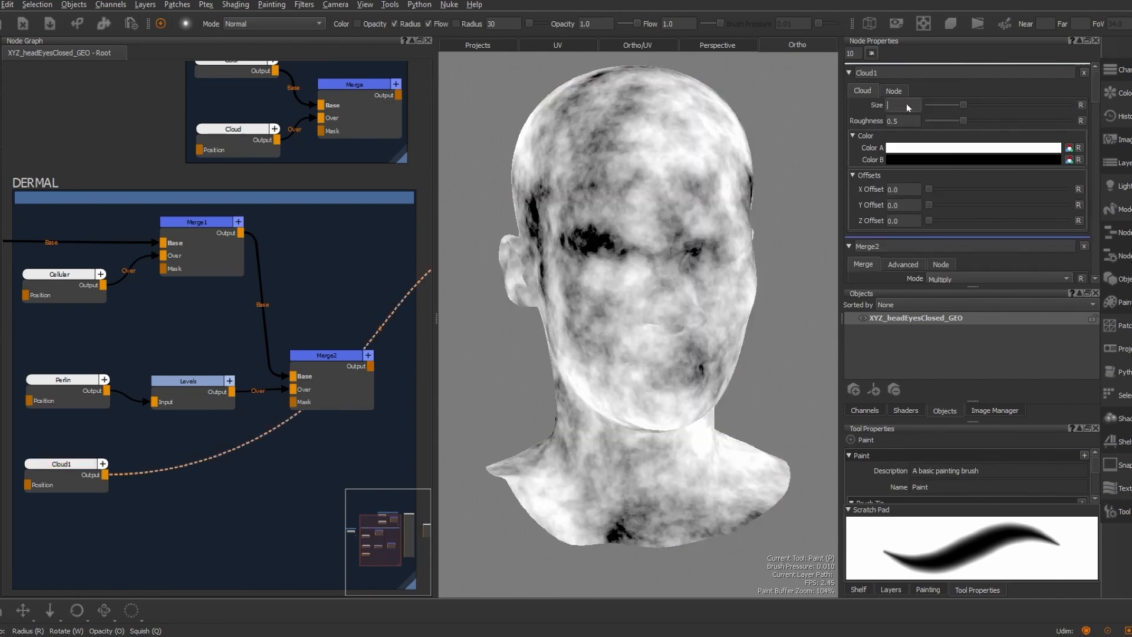
Set the Cloud1 node's Size to 0.25 and Roughness to 0.13
type("0.25")
key("Return")
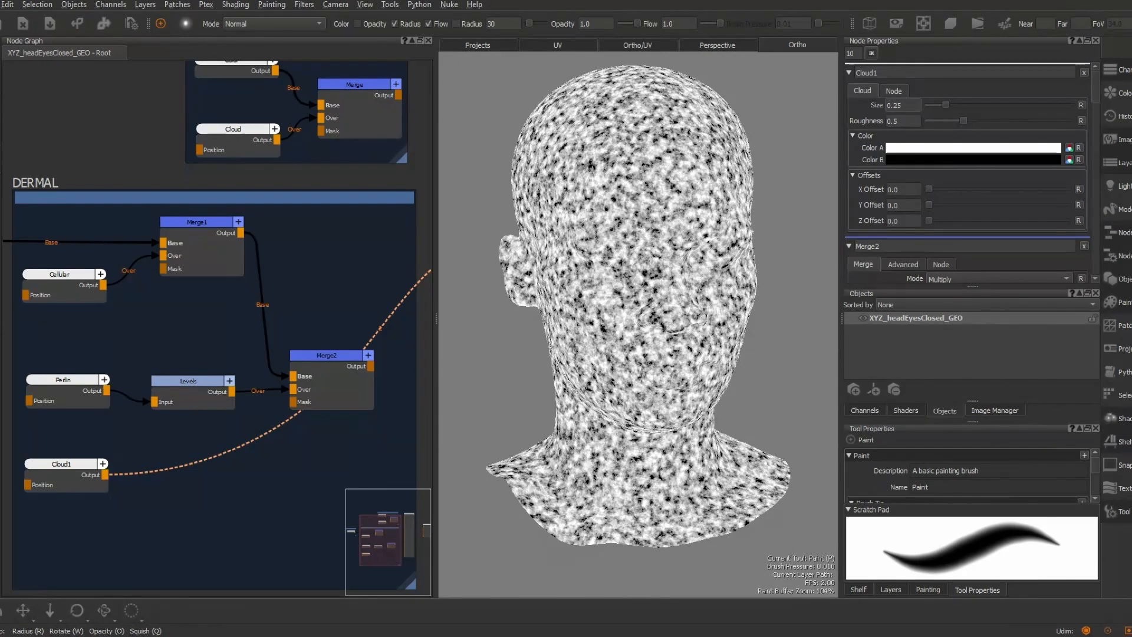
type("1")
key("Return")
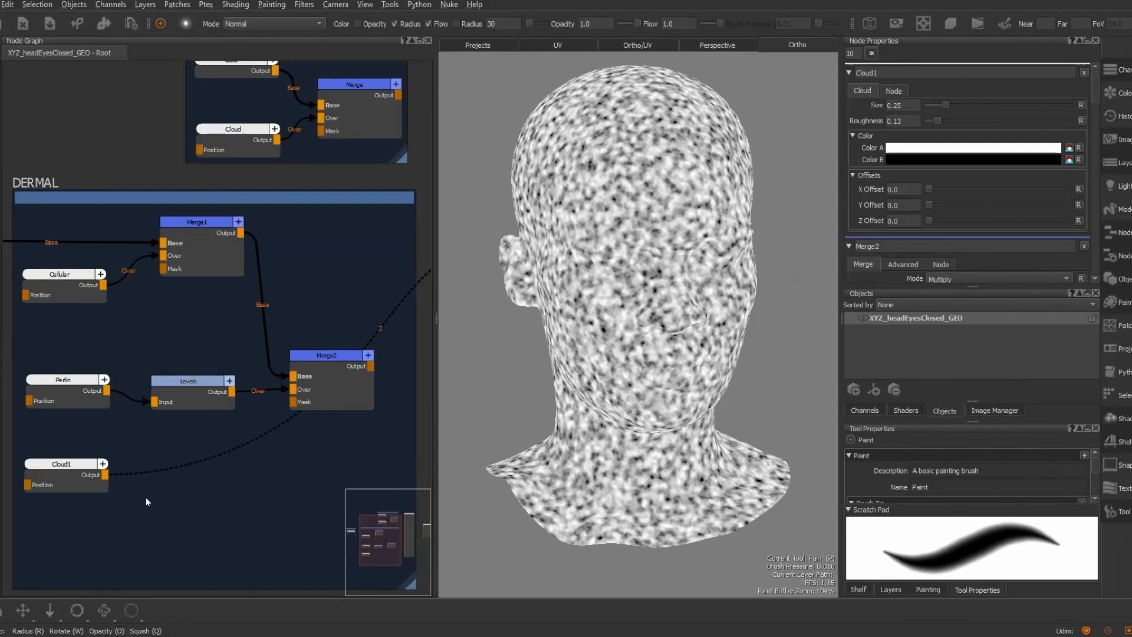
Create a Levels node beside Cloud1, fed by Cloud1's output, and preview the new Levels output
key("Tab")
type("Levels")
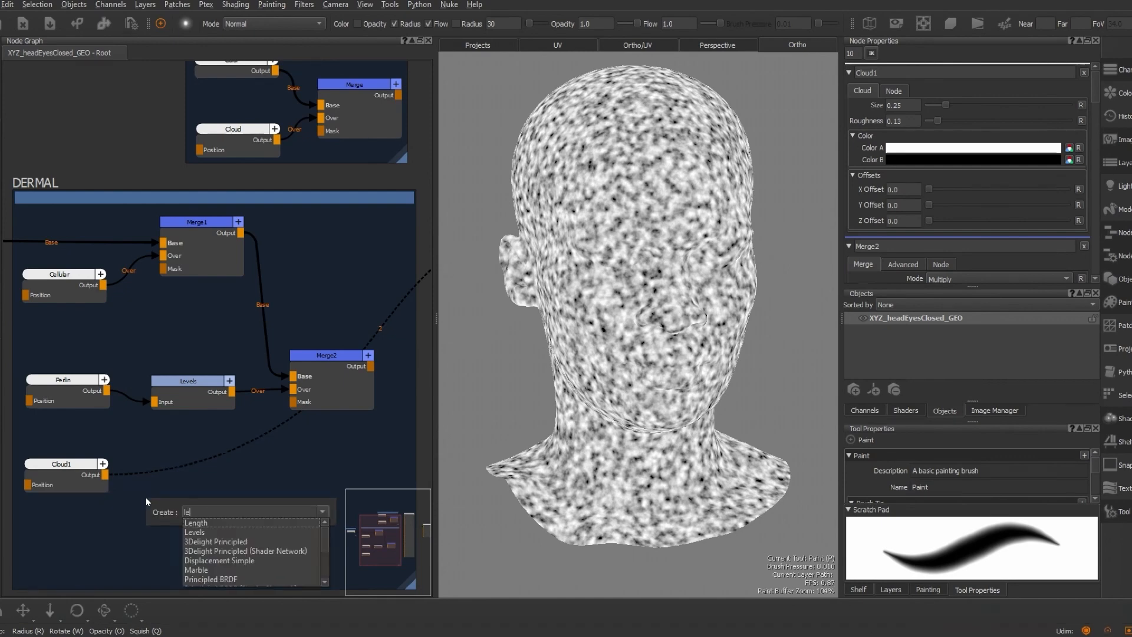
key("Return")
left_click_drag(180, 503, 178, 465)
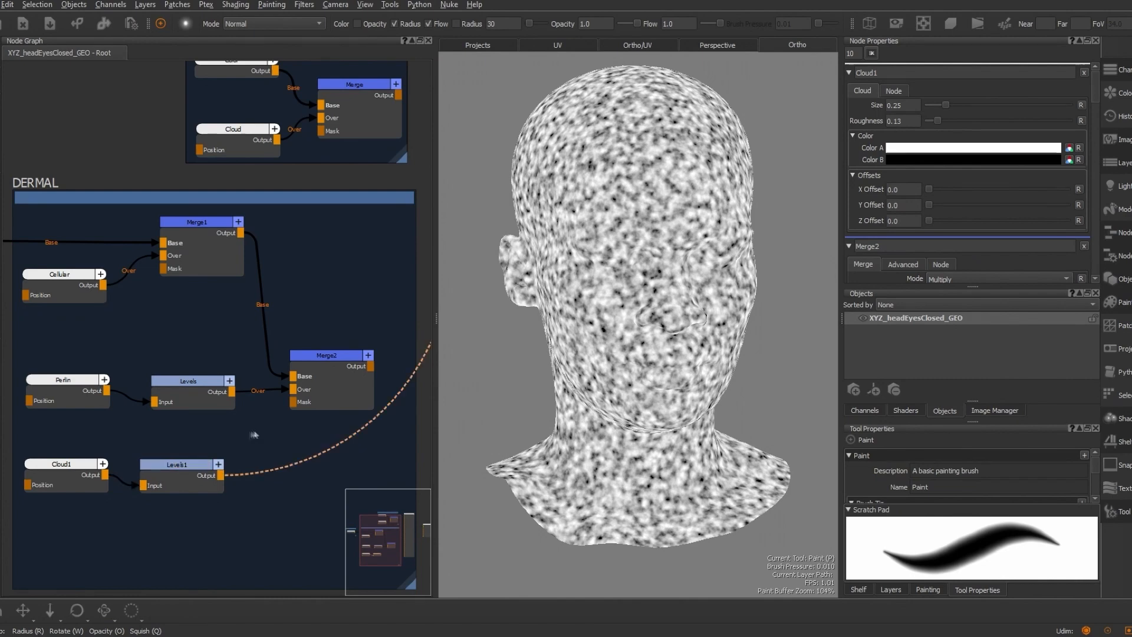
Set the Levels1 node's Input Level White to 0.0 and Black to 0.1, and inspect the spots up close
scroll(183, 476, "up", 1)
middle_click_drag(187, 482, 200, 453)
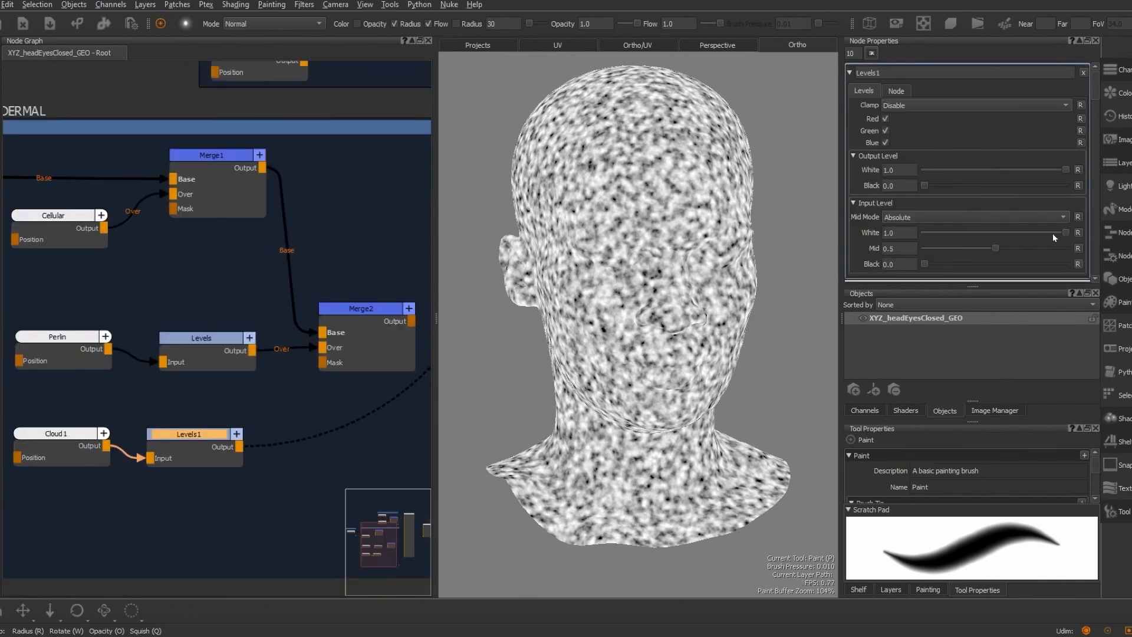
left_click_drag(1063, 232, 912, 231)
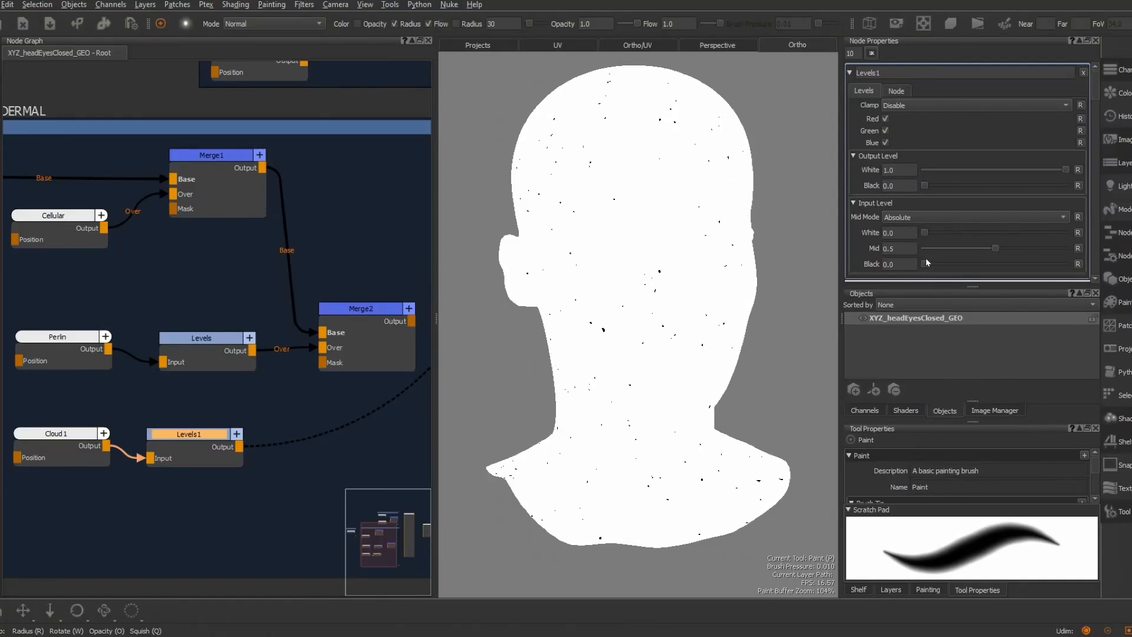
double_click(910, 264)
type("0.1")
key("Return")
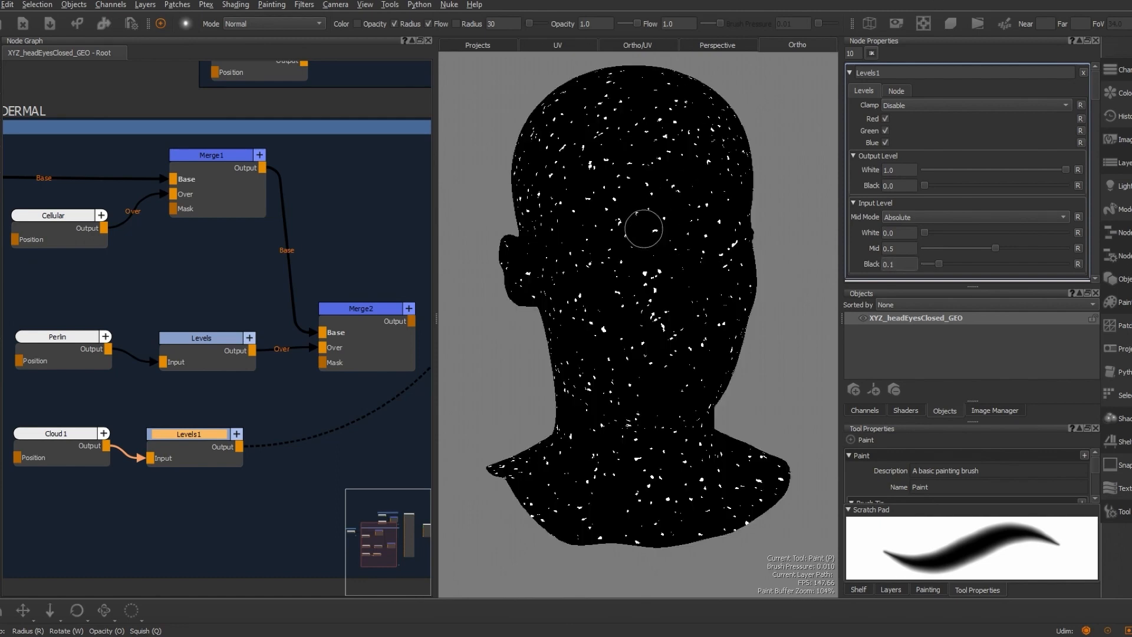
mouse_move(613, 278)
right_mouse_down("alt")
mouse_move(747, 299)
mouse_move(650, 289)
mouse_move(748, 346)
right_mouse_up("alt")
Create a Bake Point node with size 8192 x 8192 and depth 16bit (Half)
left_click(242, 501)
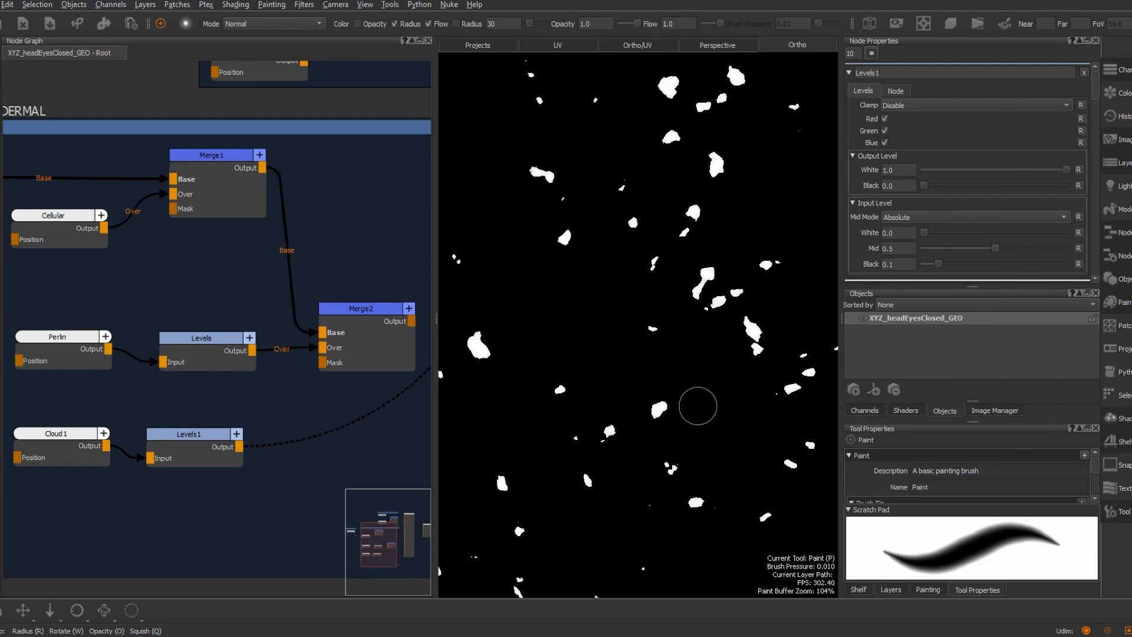
key("Tab")
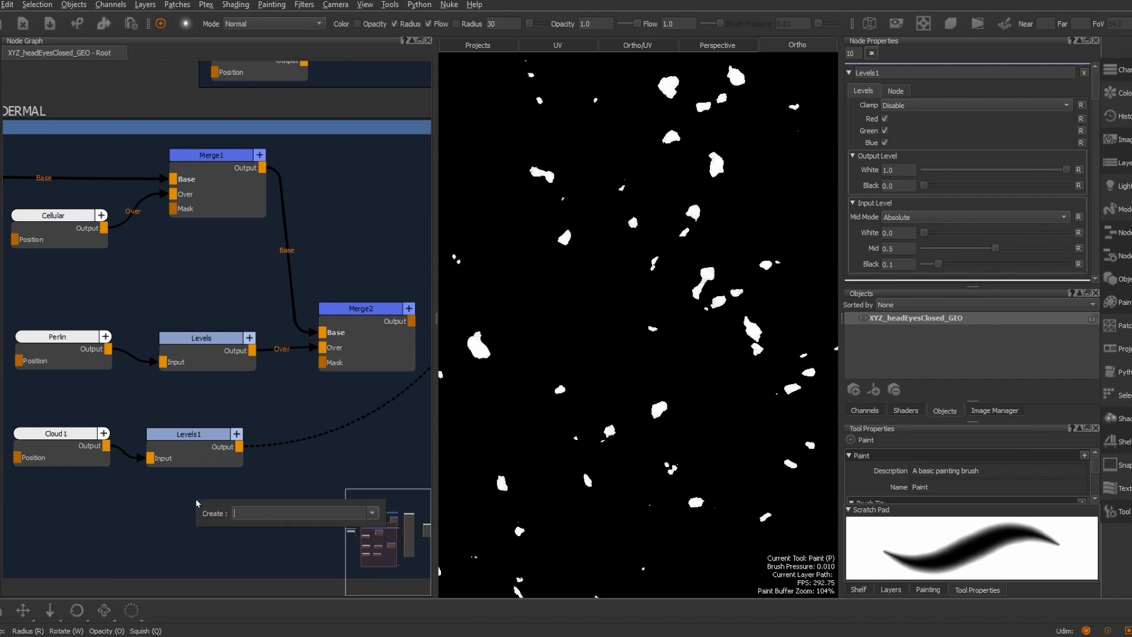
type("bak")
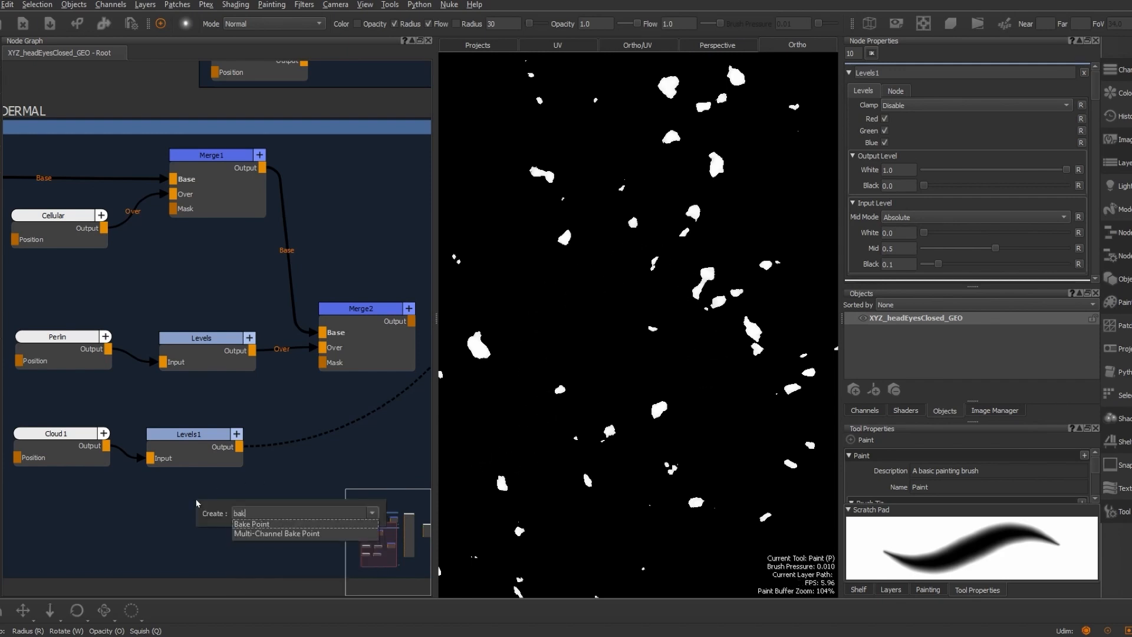
left_click(258, 526)
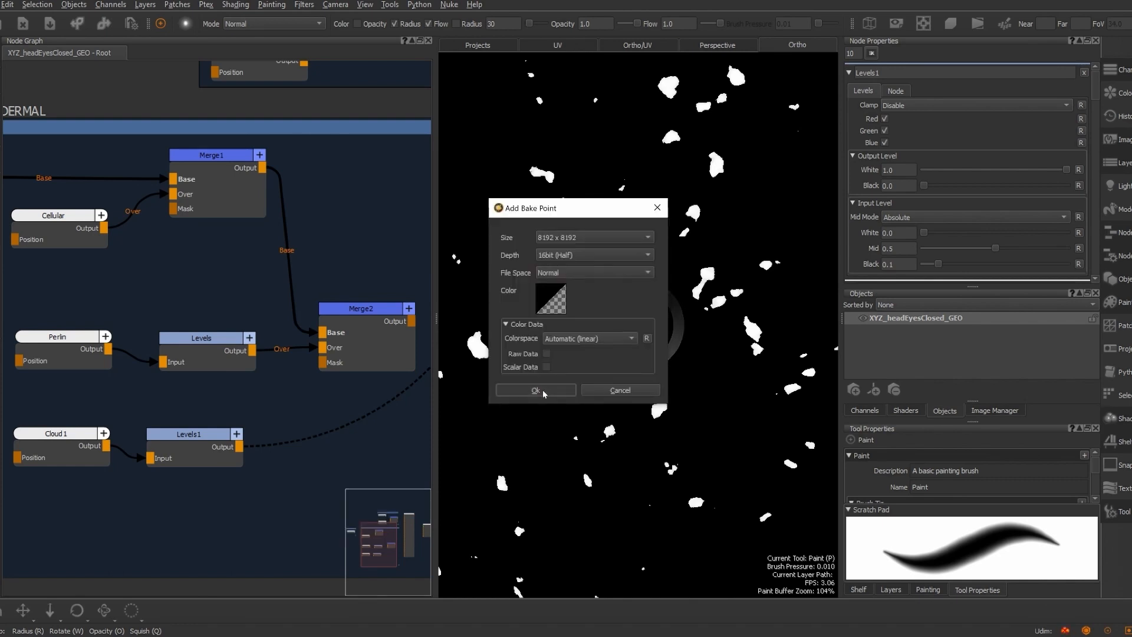
left_click(537, 389)
Place the Bake Point beside Levels1, connect Levels1's output to its input and open the Bake Point's properties
left_click_drag(300, 535, 356, 425)
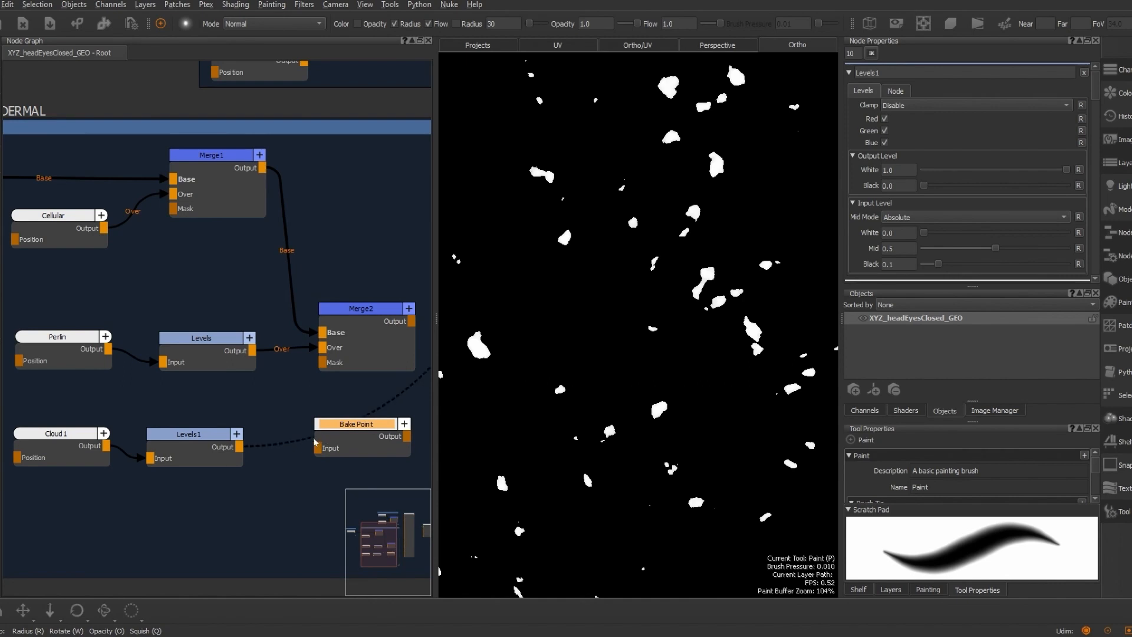
left_click_drag(239, 446, 341, 426)
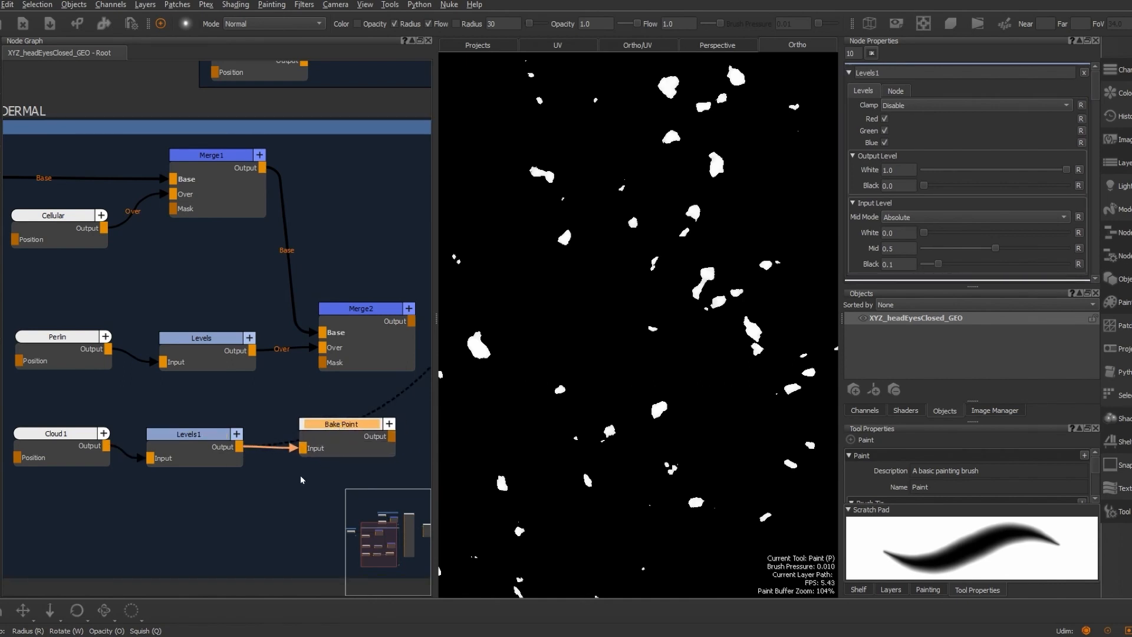
mouse_move(301, 479)
middle_mouse_down()
mouse_move(296, 463)
mouse_move(305, 467)
middle_mouse_up()
double_click(354, 414)
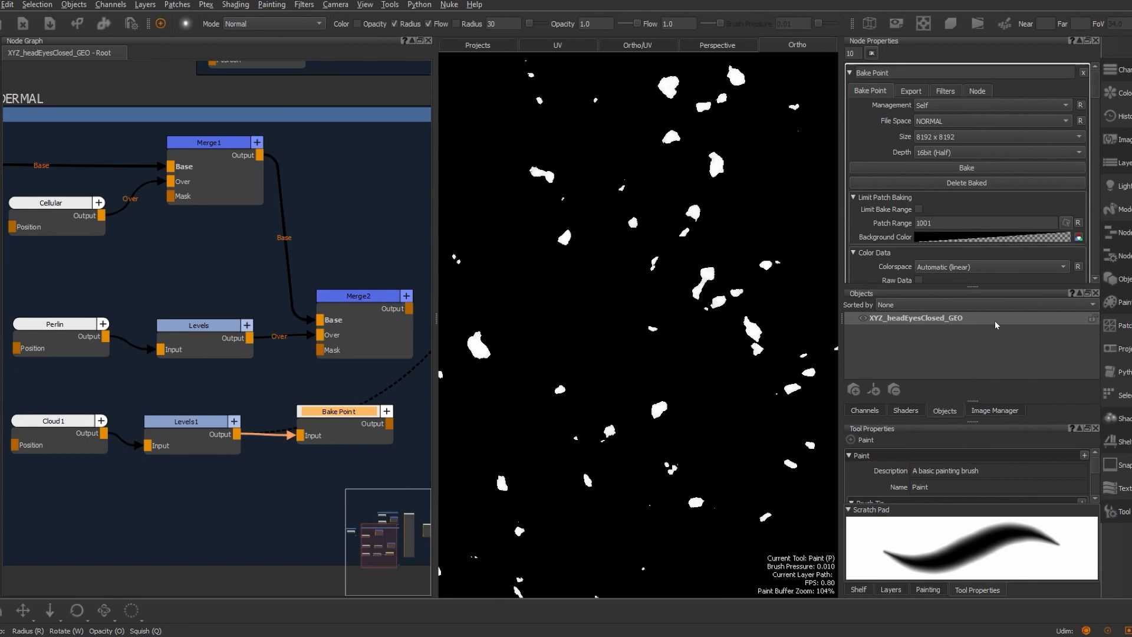
Bake the Levels1 result in the Bake Point and apply a Blur filter with a blur radius of 10 to its baked patches
left_click(980, 169)
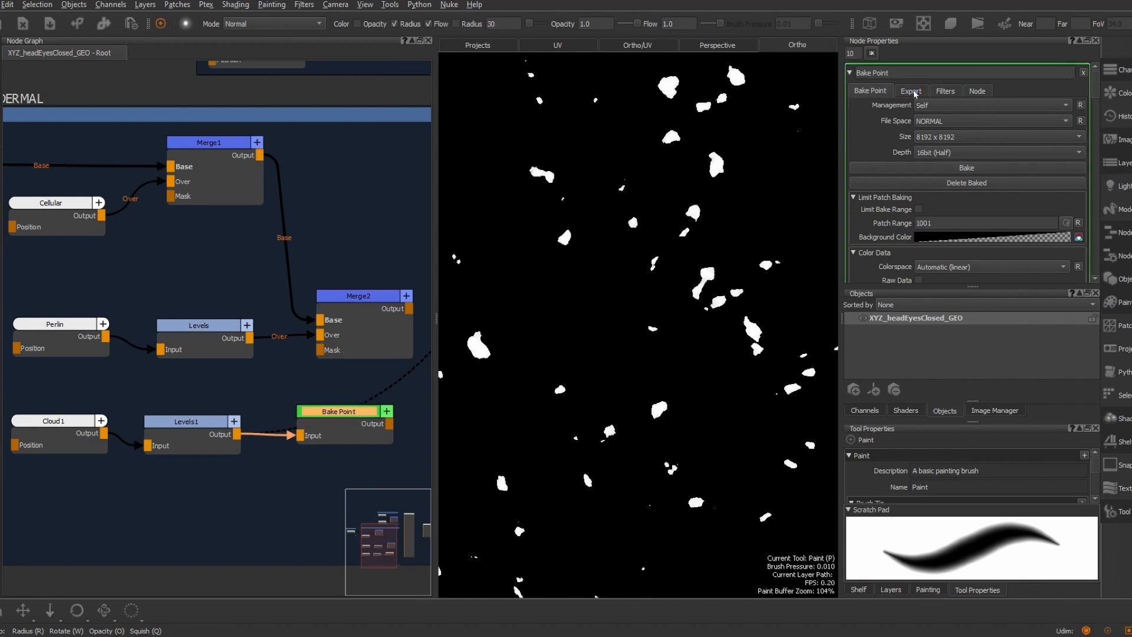
left_click(913, 91)
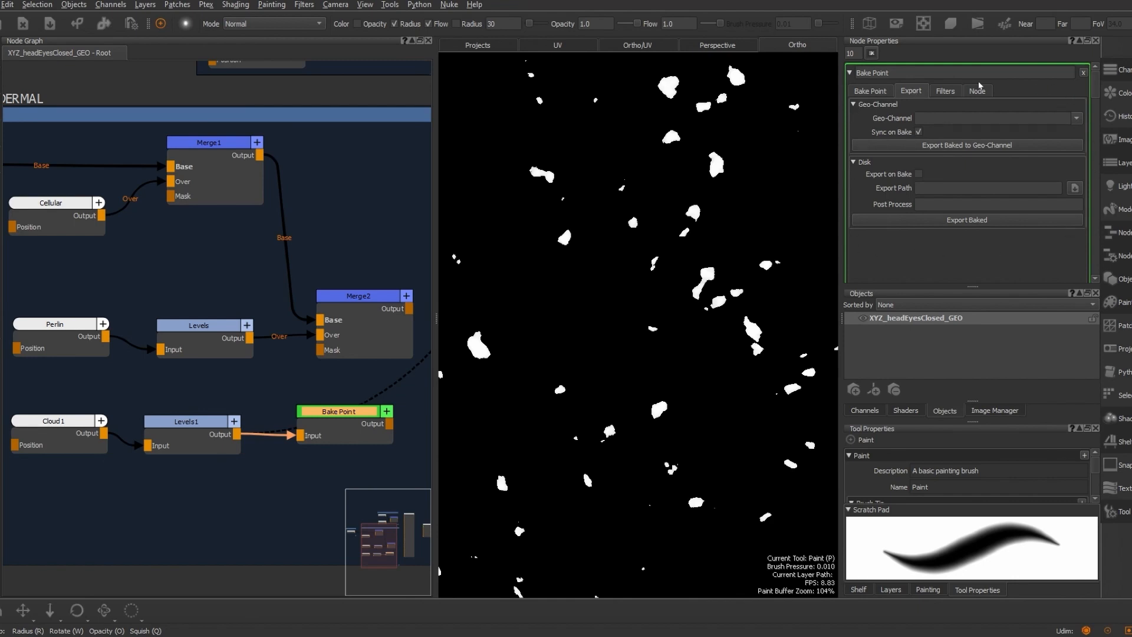
left_click(945, 91)
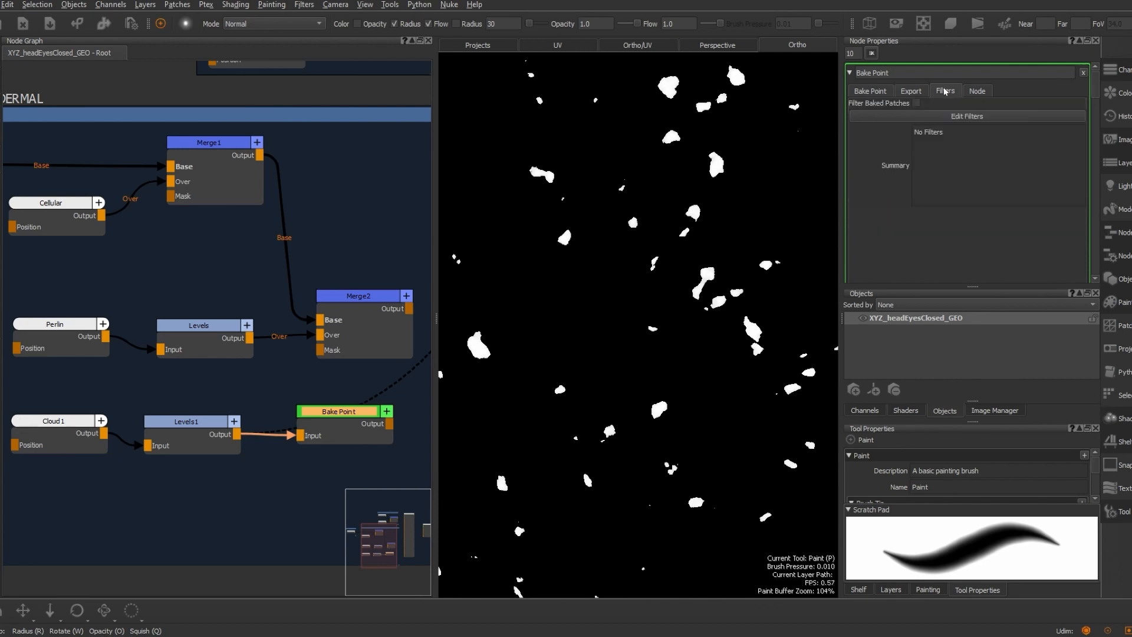
left_click(951, 117)
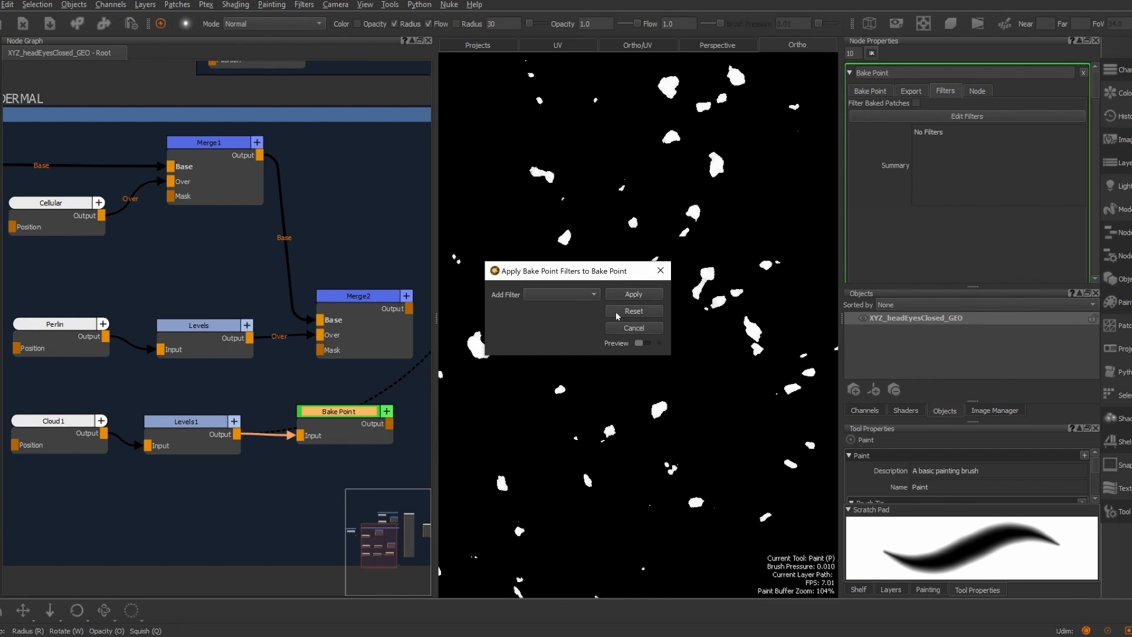
left_click(593, 294)
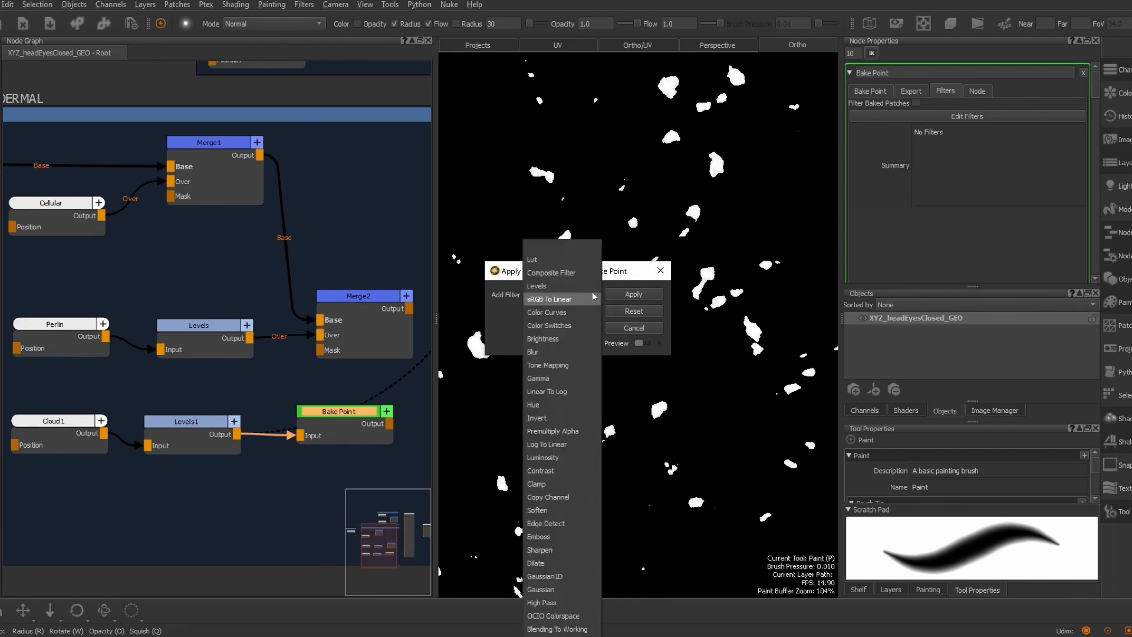
left_click(560, 352)
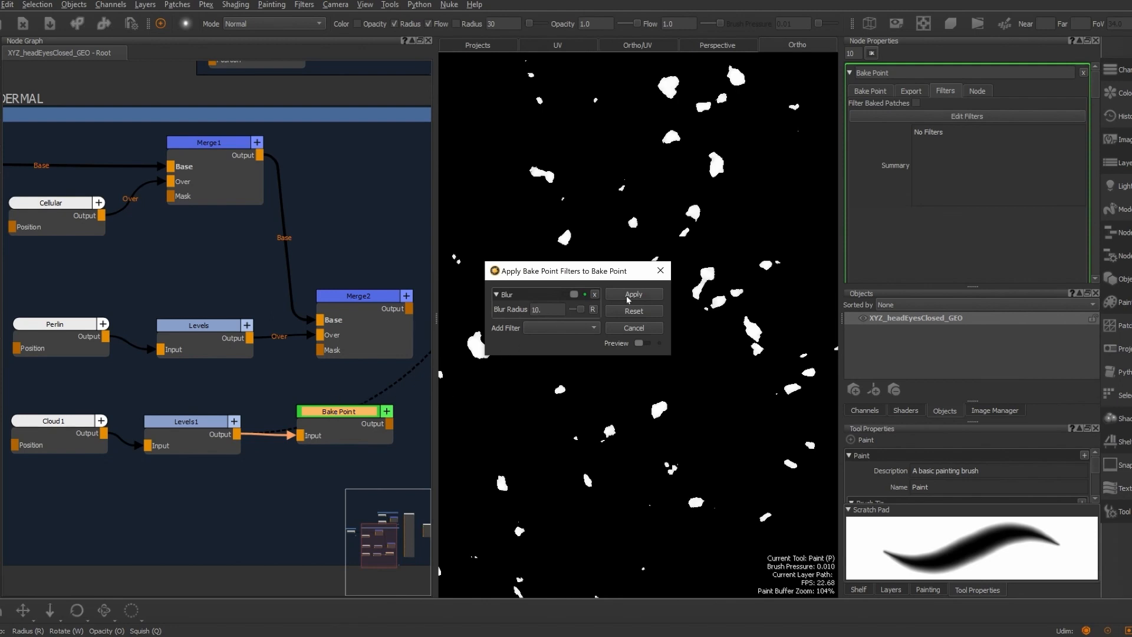
left_click(631, 293)
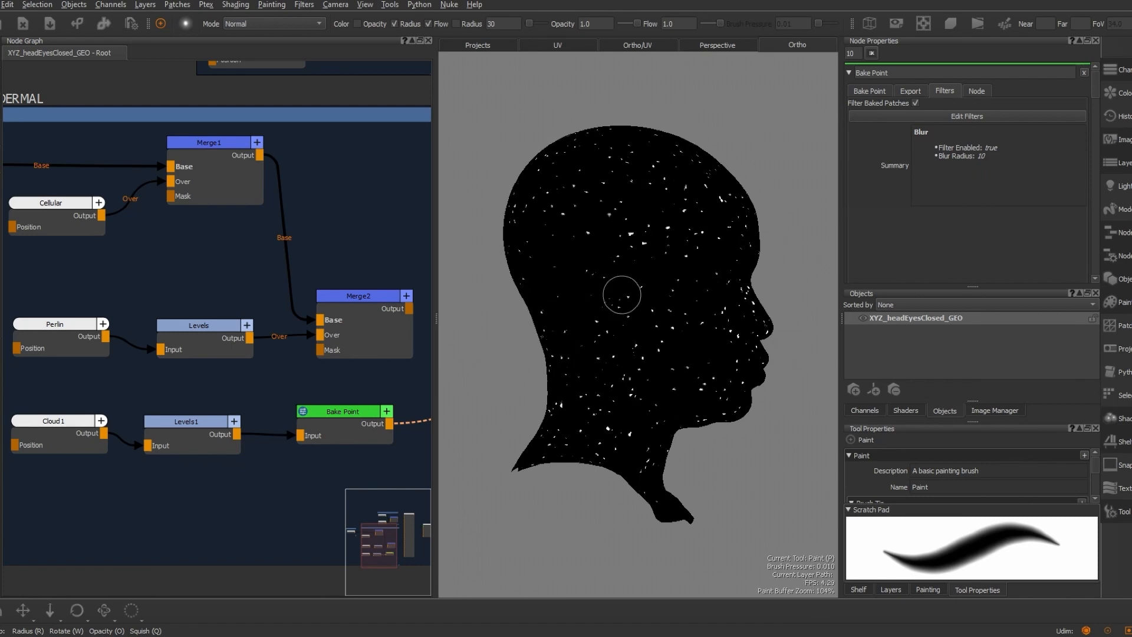
Examine the baked spots up close on the head, comparing the blurred Bake Point output with the unblurred Levels1 output
left_click_drag(617, 299, 710, 310, "alt")
right_click_drag(711, 309, 804, 321, "alt")
middle_click_drag(804, 321, 427, 317, "alt")
left_click_drag(532, 319, 605, 334, "alt")
right_click_drag(605, 334, 664, 337, "alt")
left_click_drag(663, 337, 678, 338, "alt")
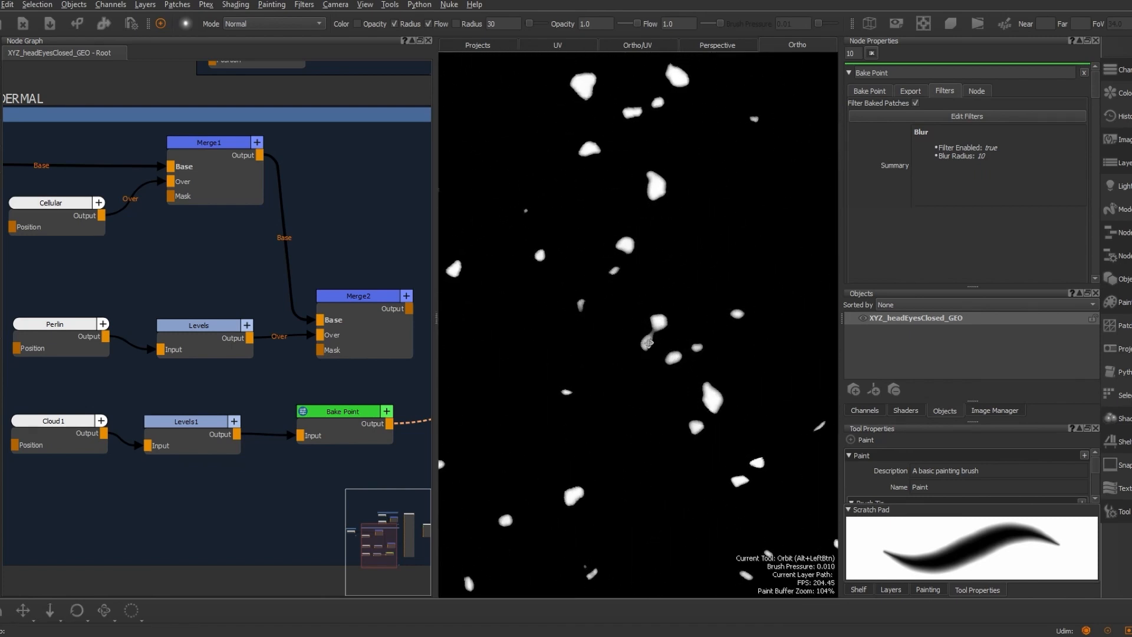
left_click(205, 425)
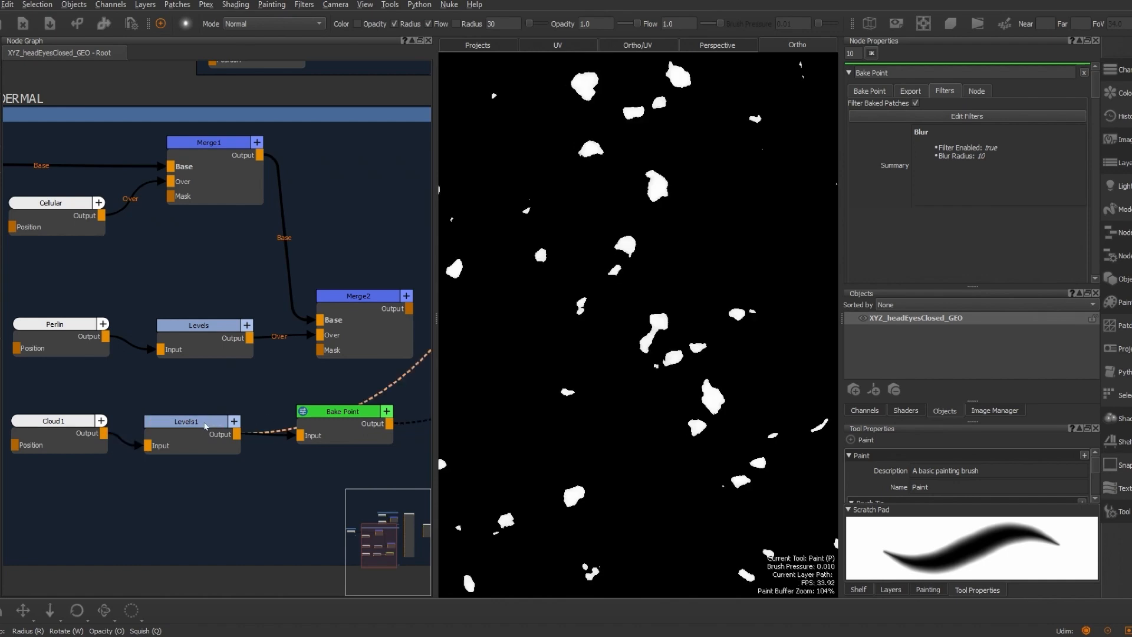
mouse_move(587, 413)
left_mouse_down("alt")
mouse_move(584, 379)
mouse_move(576, 397)
left_mouse_up("alt")
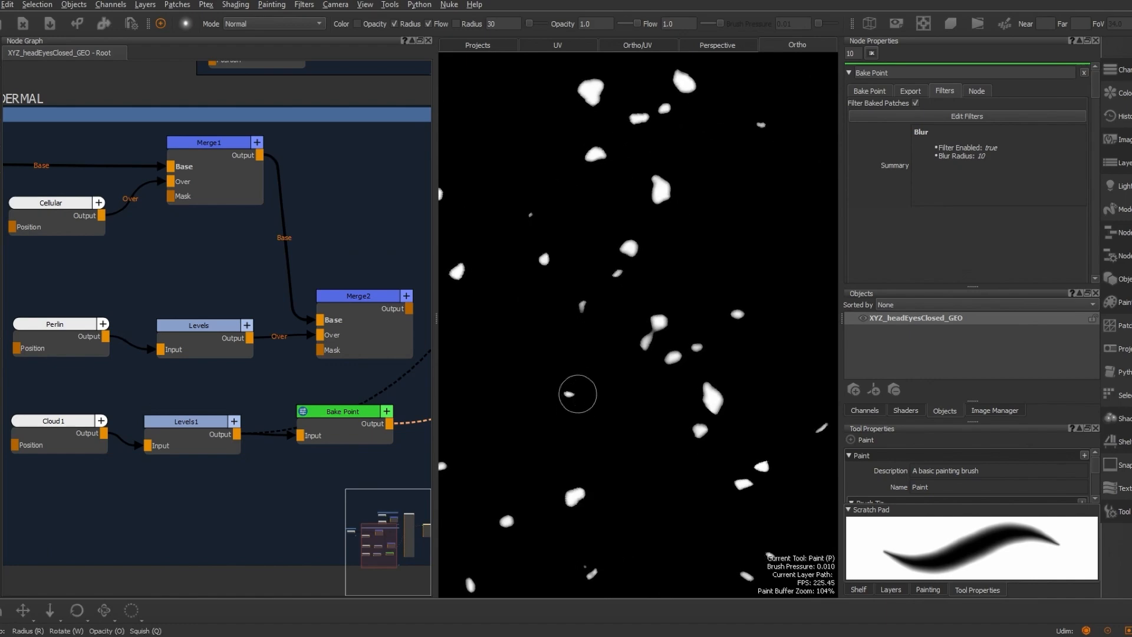
right_click_drag(600, 433, 566, 401, "alt")
Create a Merge node beside the Bake Point, connecting Merge2's output to its Base and the Bake Point's output to its Over
scroll(156, 502, "down", 5)
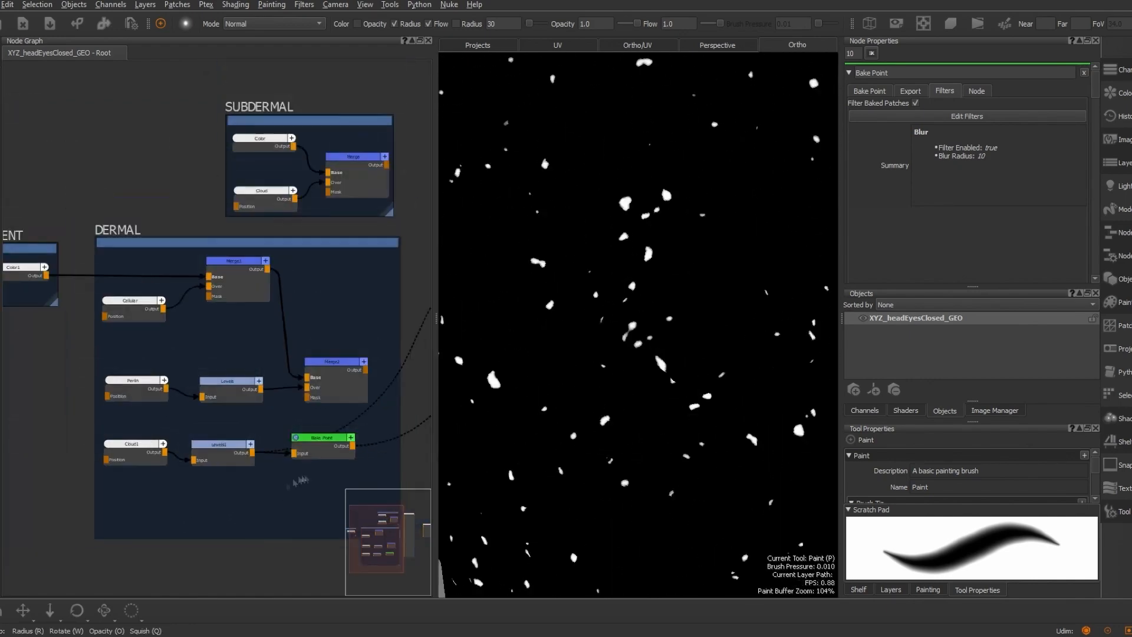
scroll(267, 468, "up", 4)
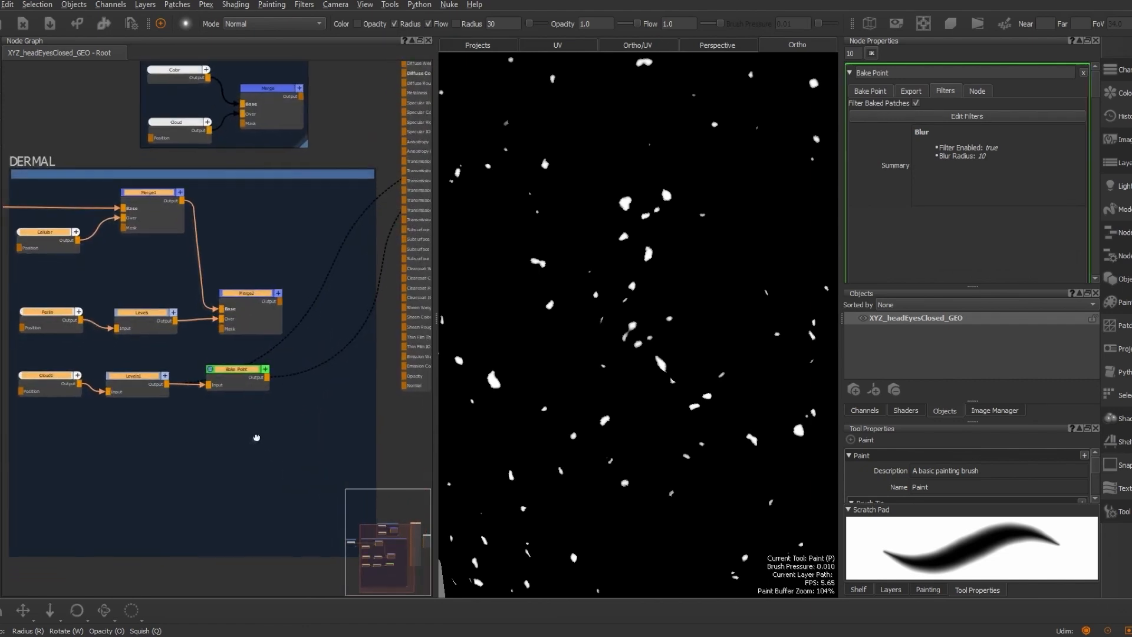
key("Tab")
type("merg")
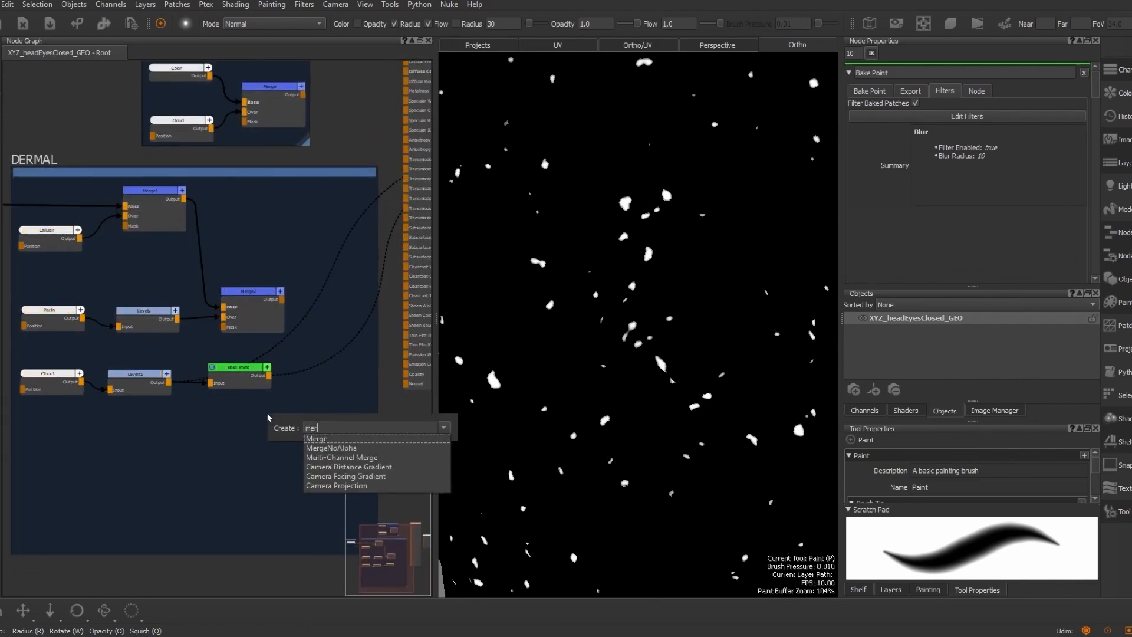
left_click(316, 439)
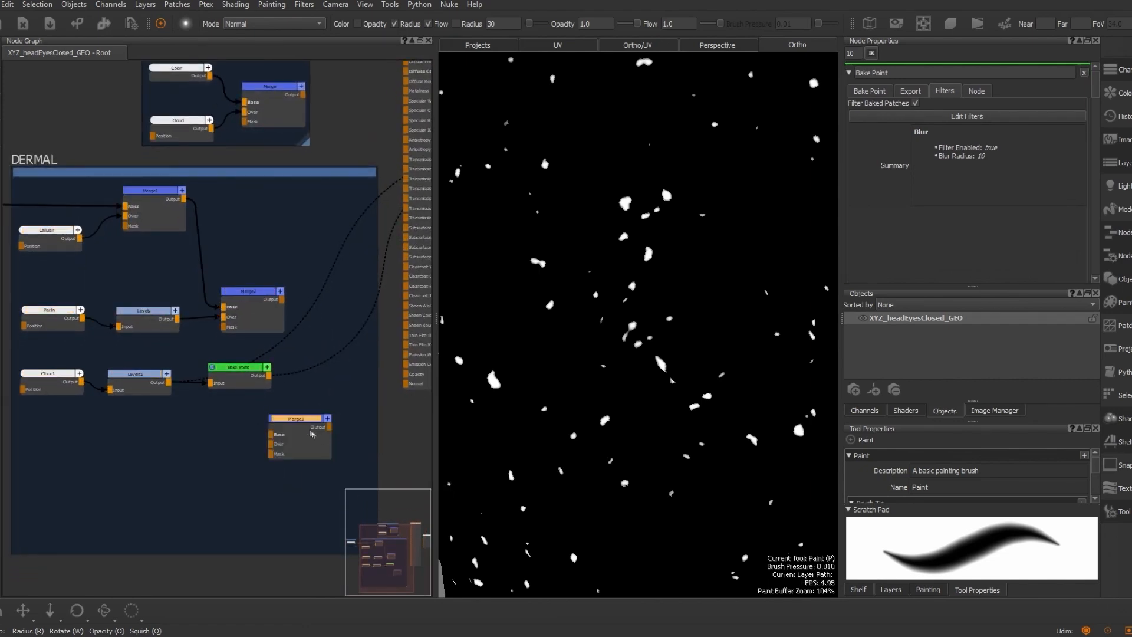
left_click(326, 404)
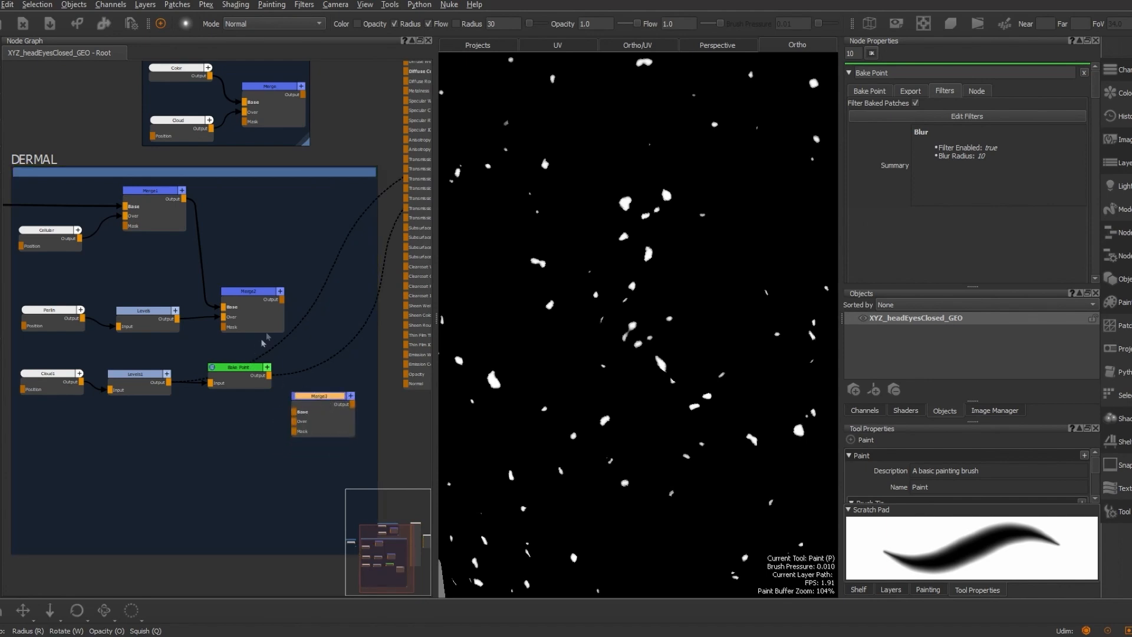
left_click_drag(282, 299, 318, 349)
left_click_drag(268, 376, 308, 355)
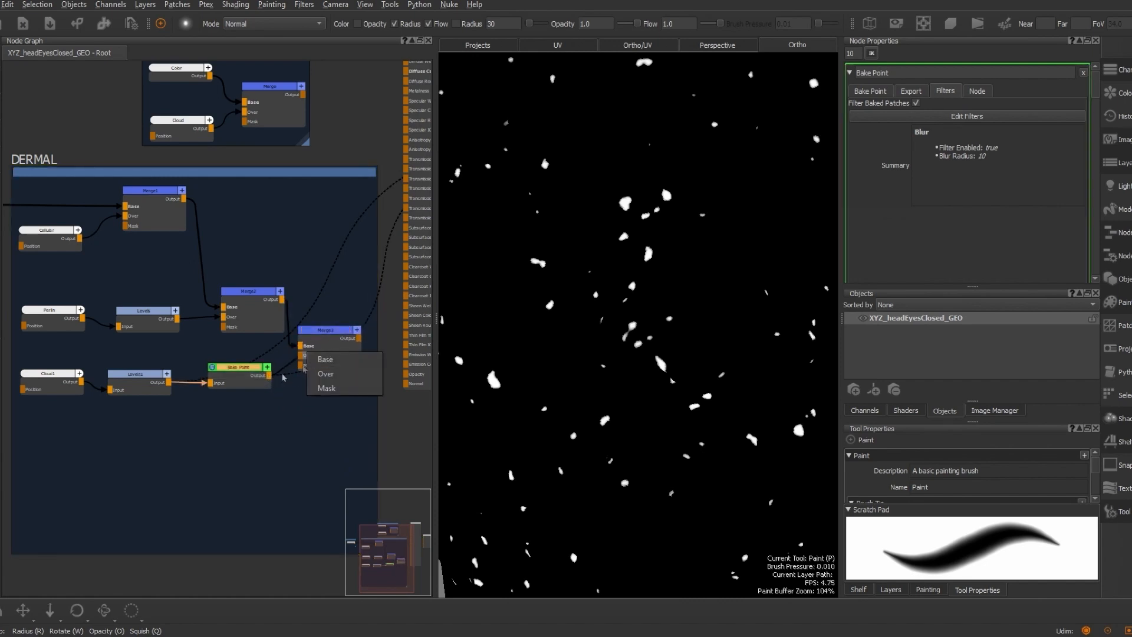
left_click(318, 373)
Set the Merge3 node's blend mode to Lighten and preview its output on the head
scroll(325, 340, "up", 2)
scroll(325, 341, "up", 2)
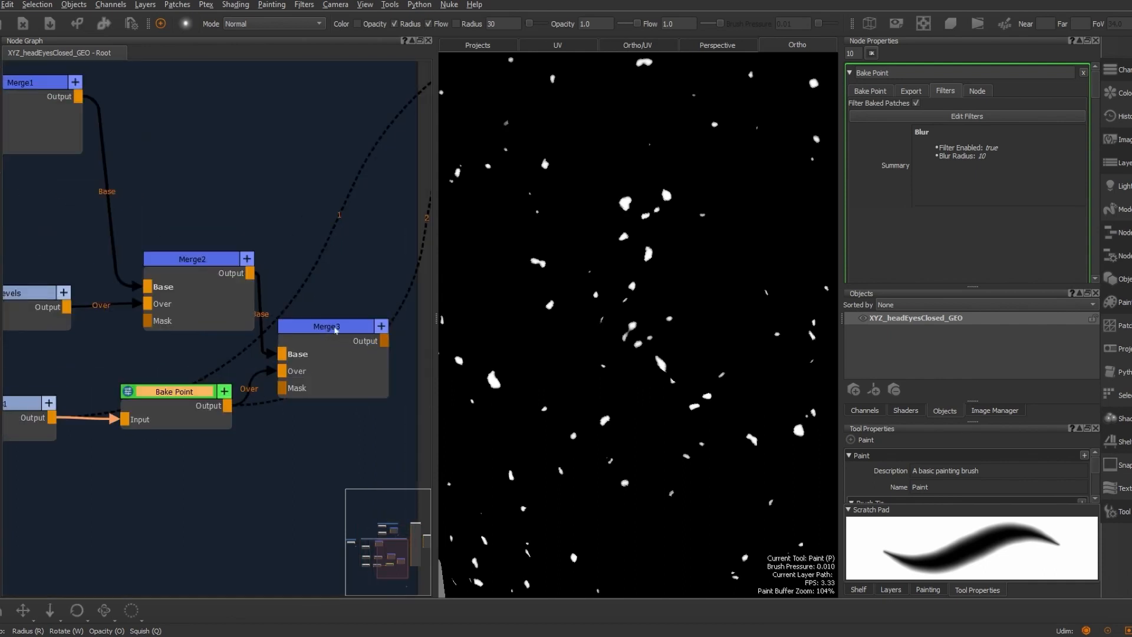
left_click(337, 328)
double_click(338, 328)
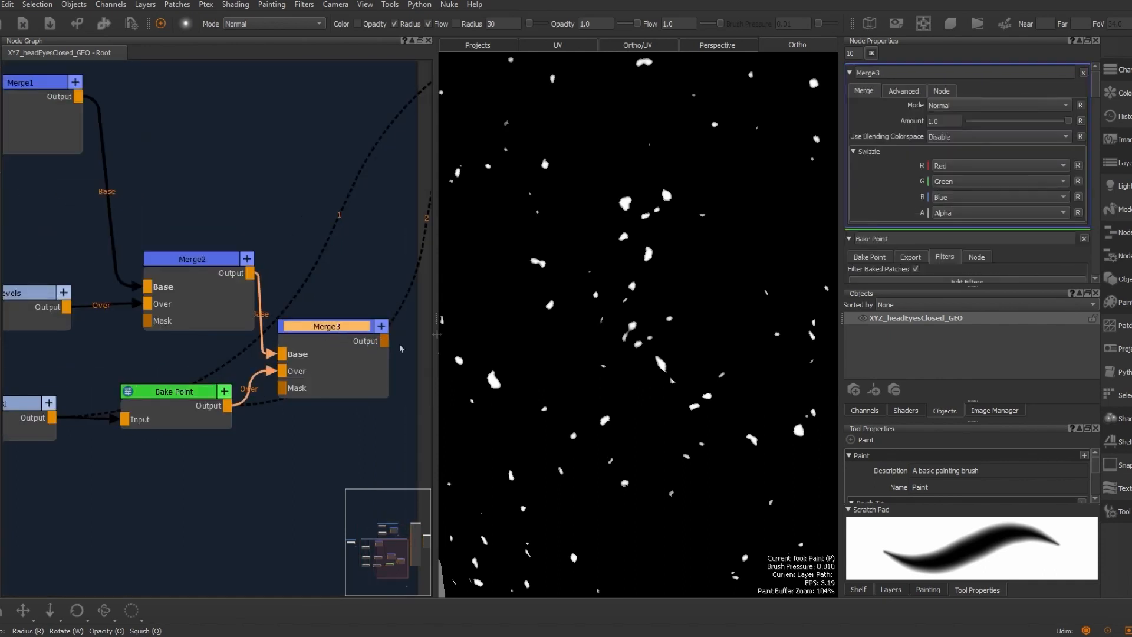
left_click(1059, 106)
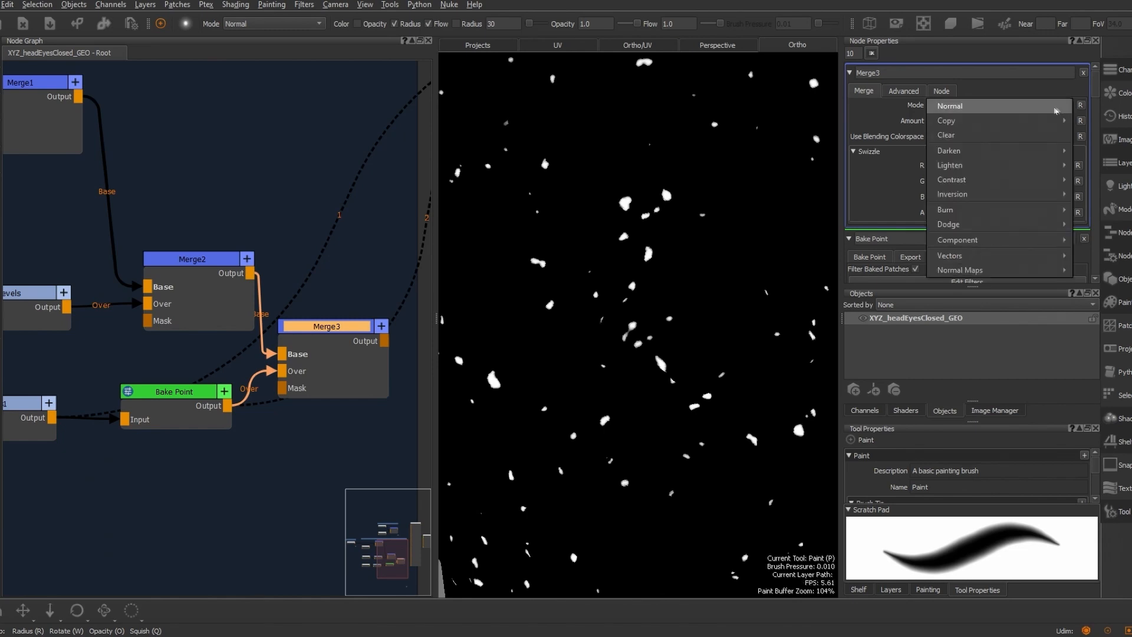
mouse_move(1003, 166)
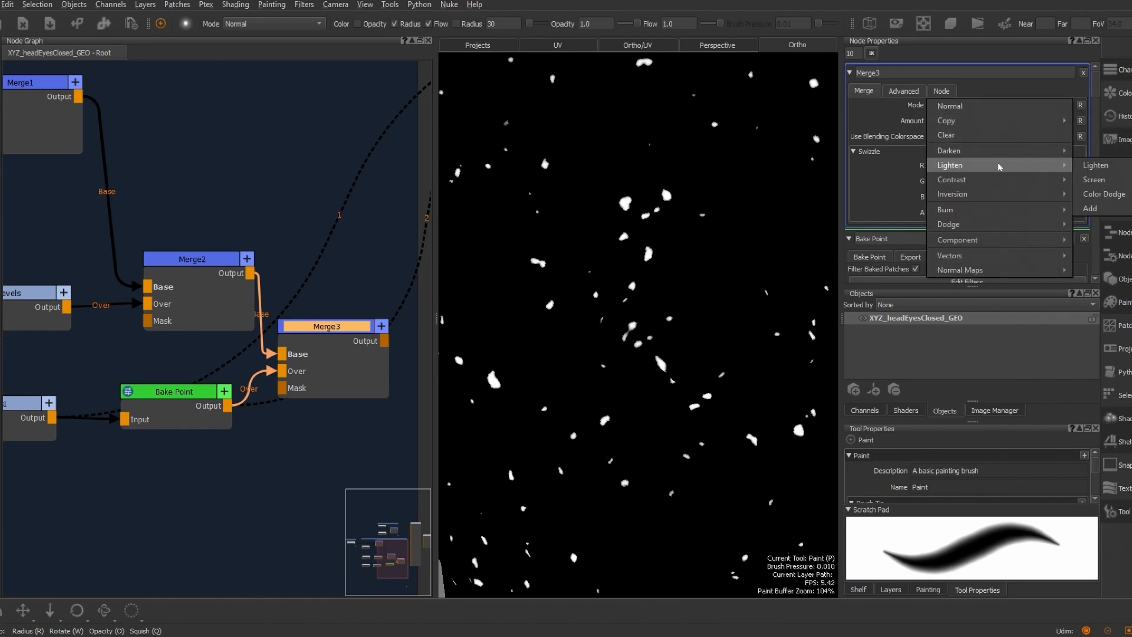
left_click(1098, 167)
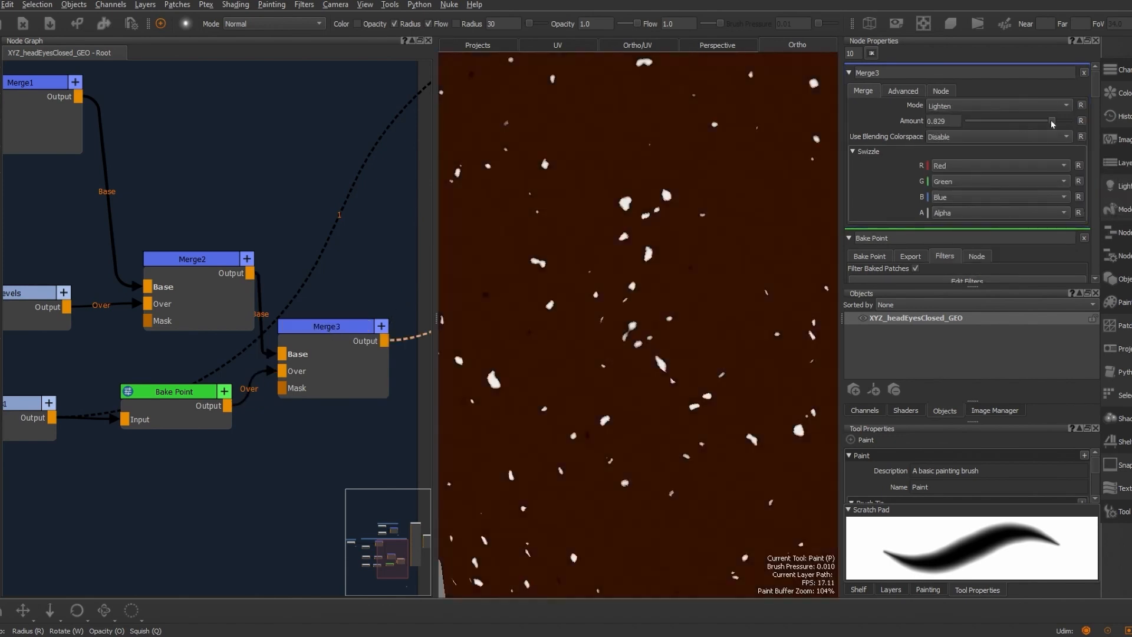
Reduce the Merge3 node's Amount to 0.01, judging the spots' strength on the whole head
left_click_drag(1051, 124, 1072, 124)
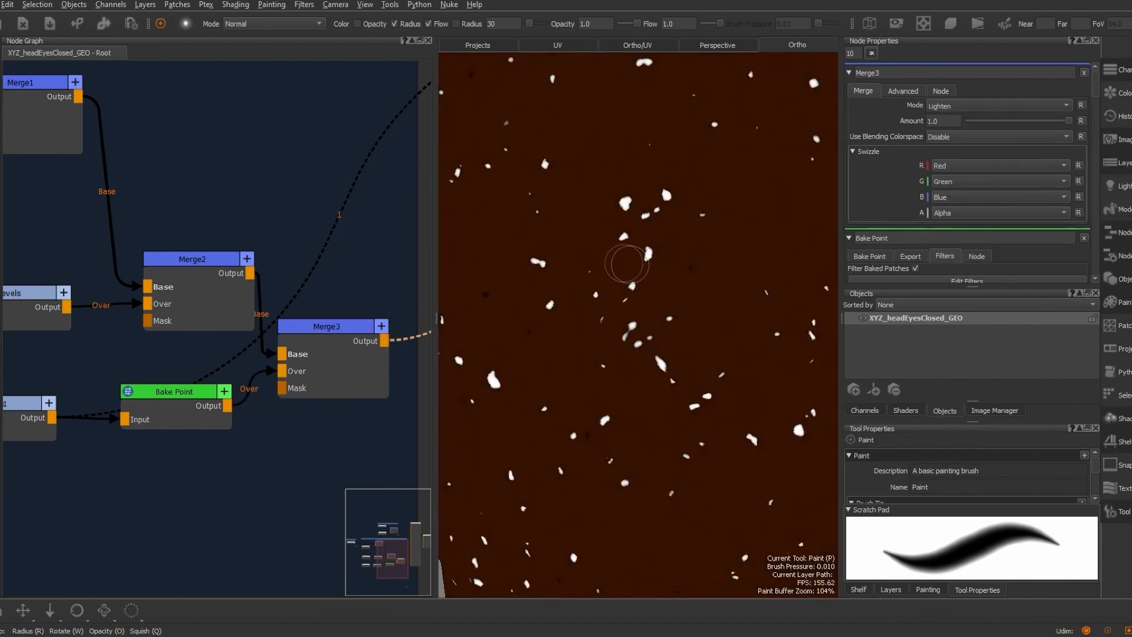
scroll(627, 264, "down", 5)
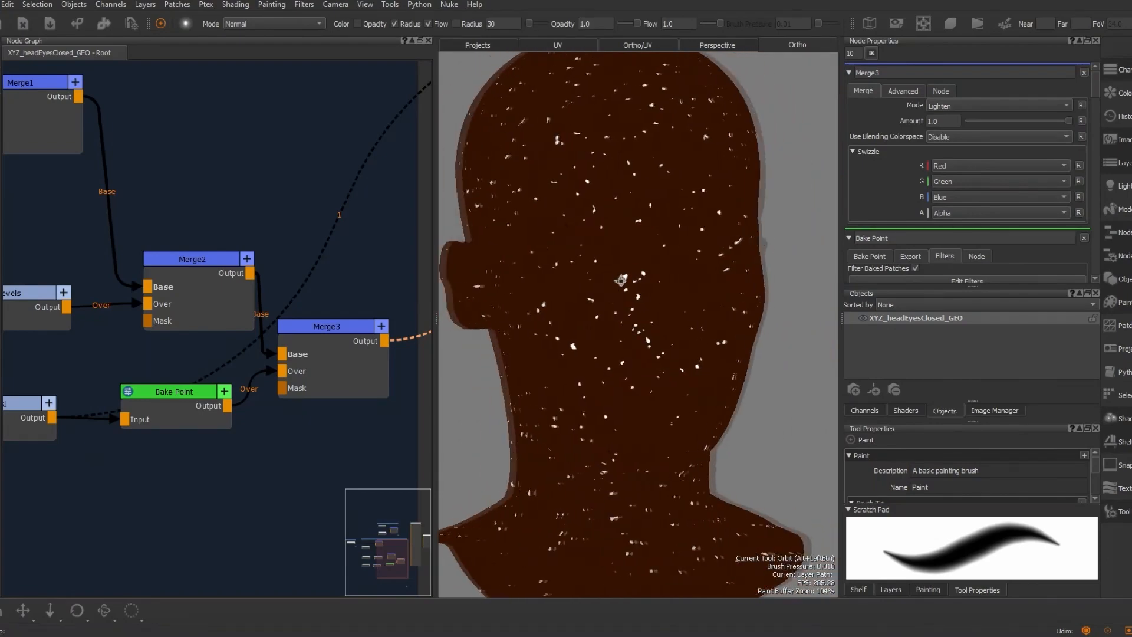
left_click_drag(621, 280, 583, 289, "alt")
mouse_move(584, 288)
right_mouse_down("alt")
mouse_move(649, 296)
mouse_move(569, 290)
right_mouse_up("alt")
middle_click_drag(569, 290, 586, 276, "alt")
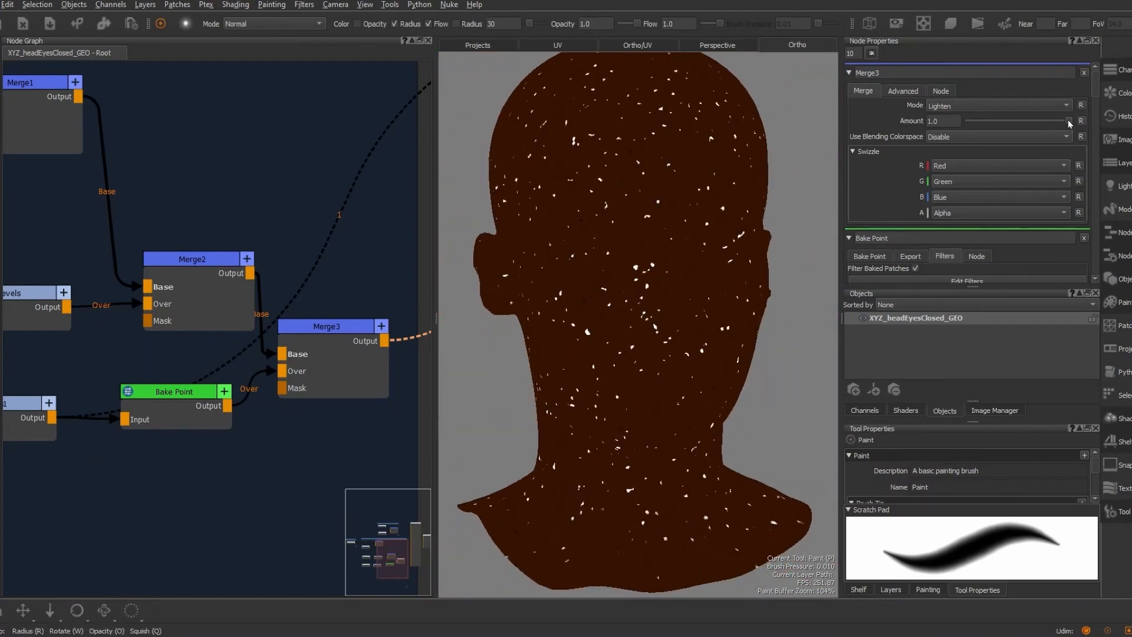
left_click_drag(1069, 122, 977, 128)
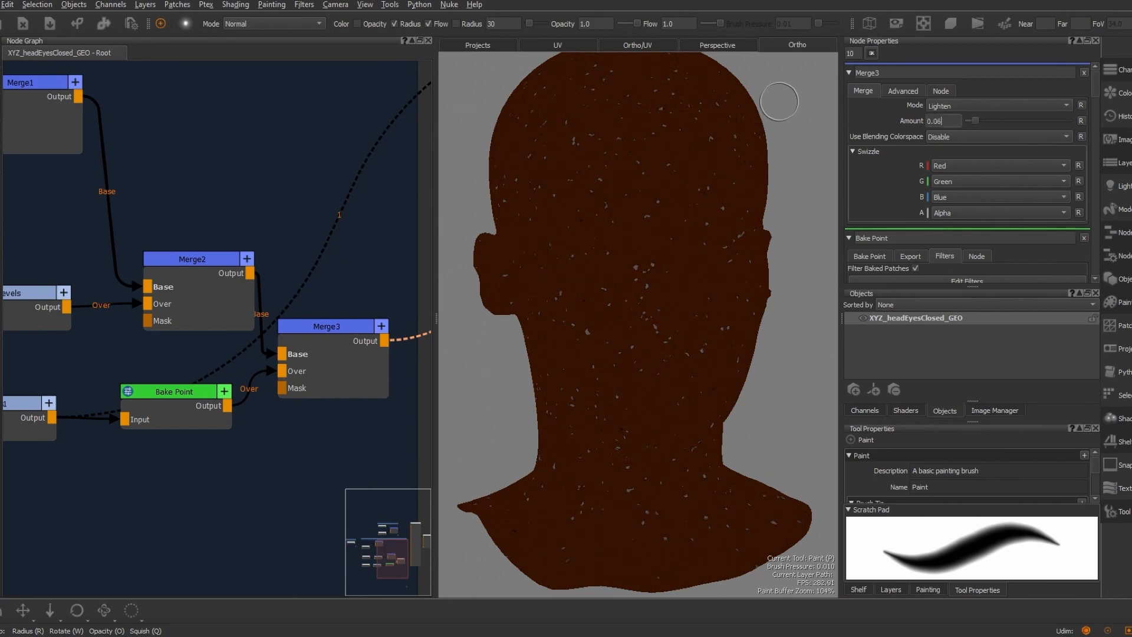
type("15")
key("Return")
right_click_drag(582, 316, 610, 322, "alt")
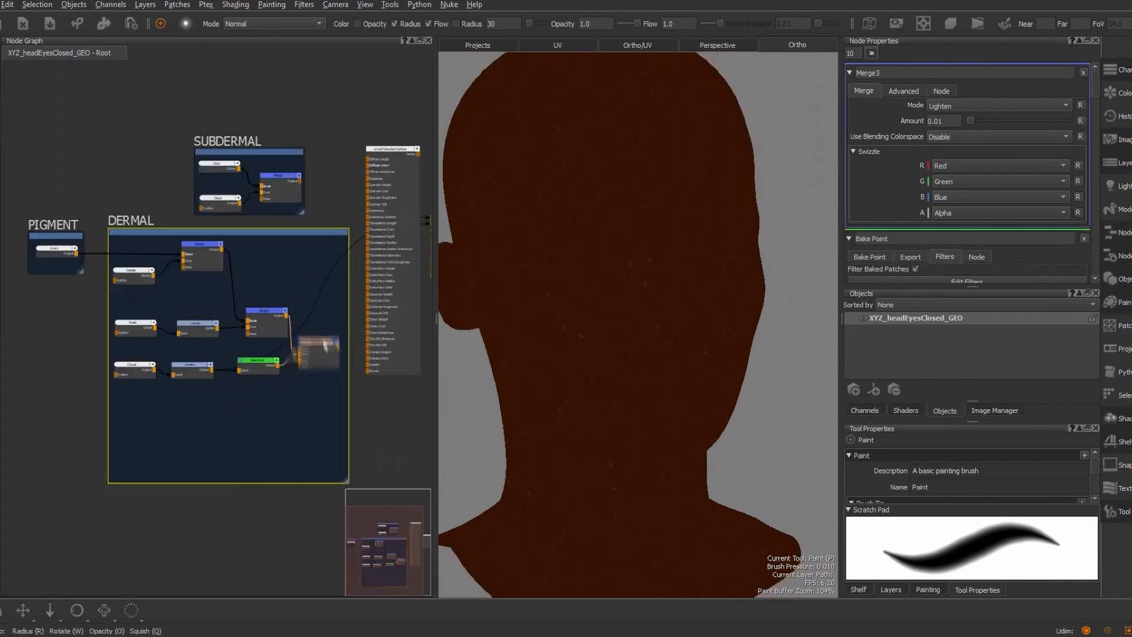
Enclose the Perlin, Levels and Merge2 nodes in a backdrop named MOLES
scroll(208, 306, "up", 5)
left_click_drag(135, 299, 378, 327)
key("Tab")
type("backdrop")
key("Return")
left_click(376, 325)
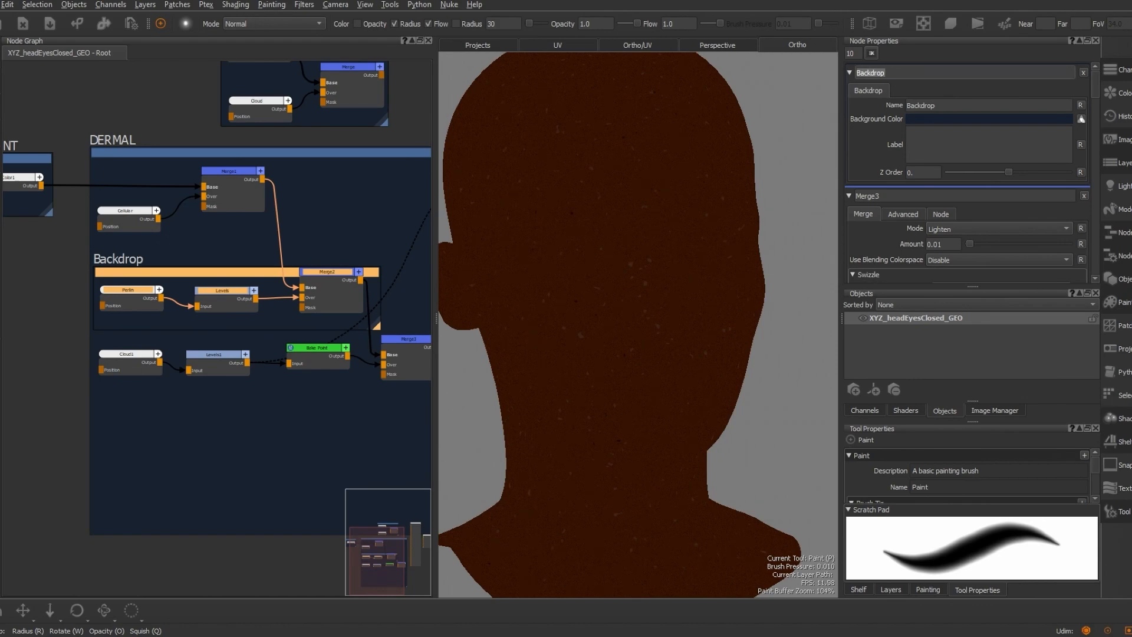
type("MOLES")
key("Return")
Enclose Cloud1, Levels1, the Bake Point and Merge3 in a backdrop named LIGHT BLEMISH and shift the group slightly down, clear of MOLES
left_click_drag(103, 380, 411, 367)
middle_click_drag(410, 367, 372, 366)
key("Tab")
type("b")
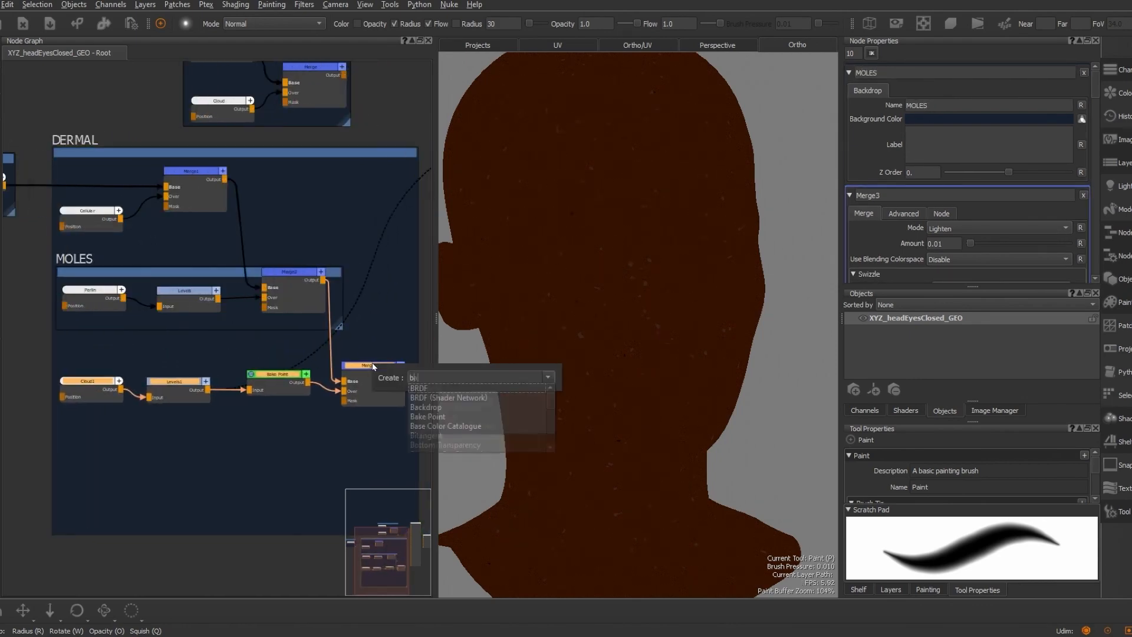
type("ack")
key("Return")
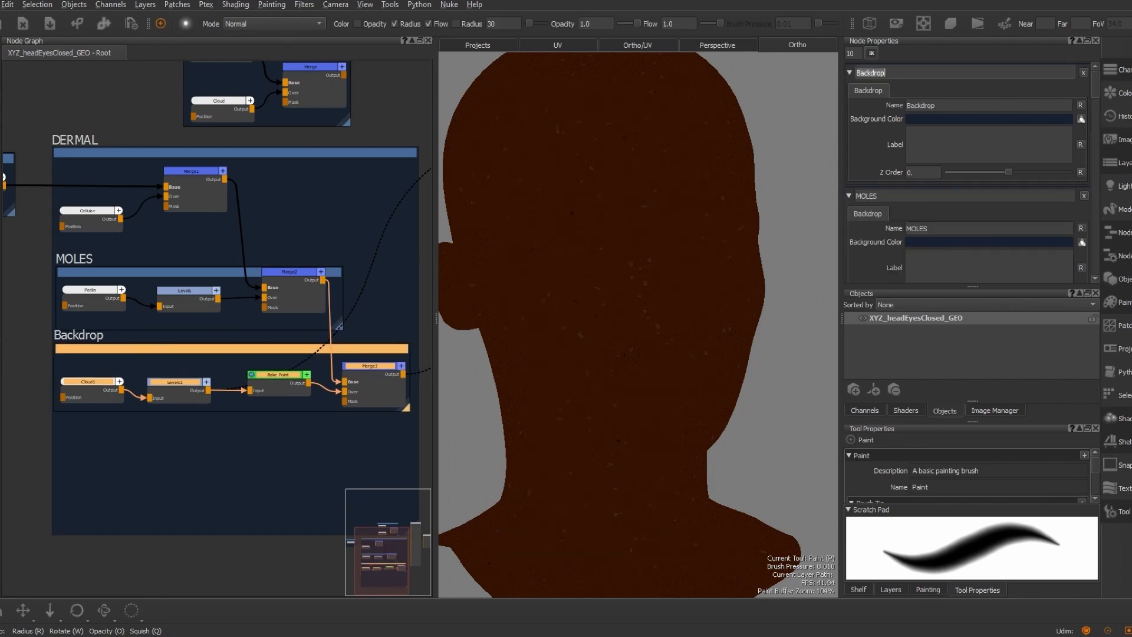
type("LLIGHT BLEMISH")
key("Return")
left_click_drag(56, 415, 59, 426)
left_click(24, 451)
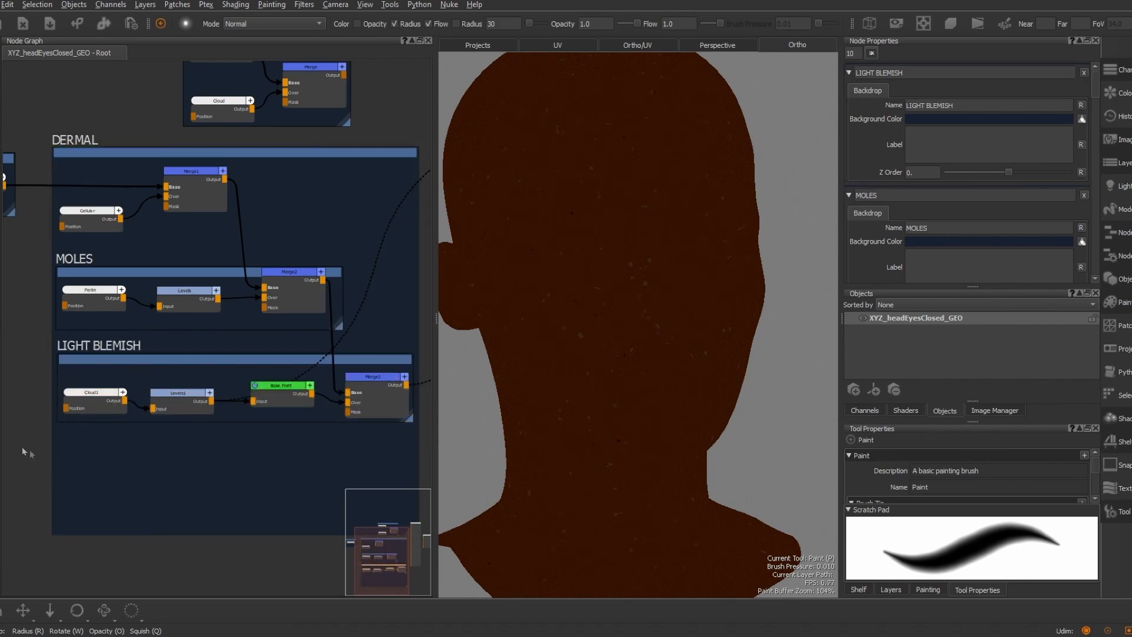
Create a Merge node between the DERMAL group and the Arnold Standard Surface node
scroll(139, 465, "down", 2)
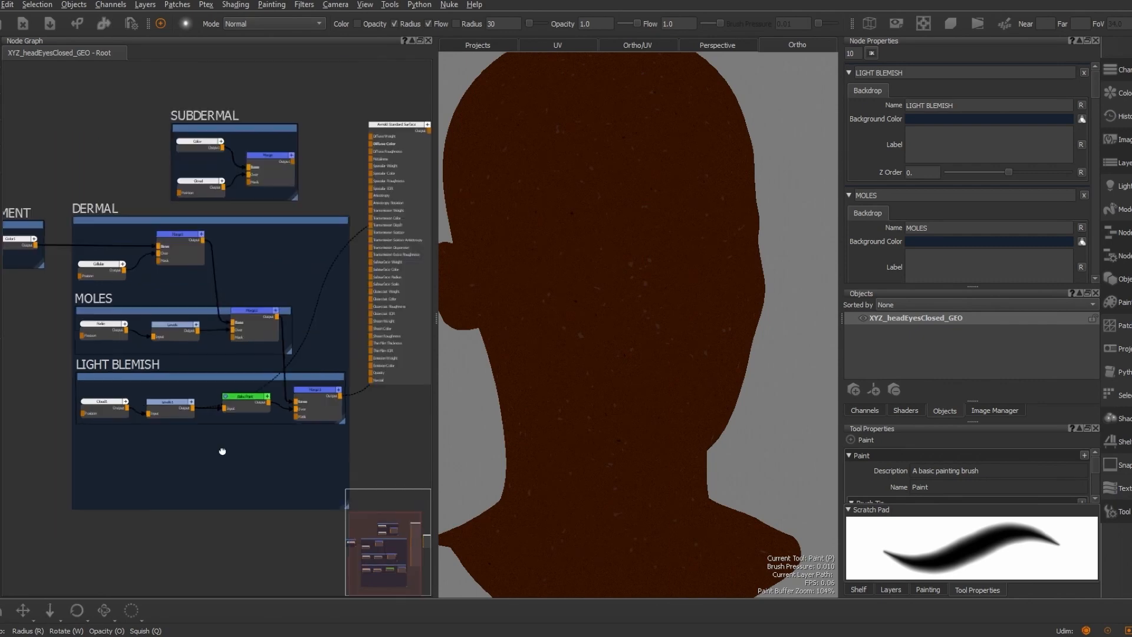
scroll(306, 568, "down", 4)
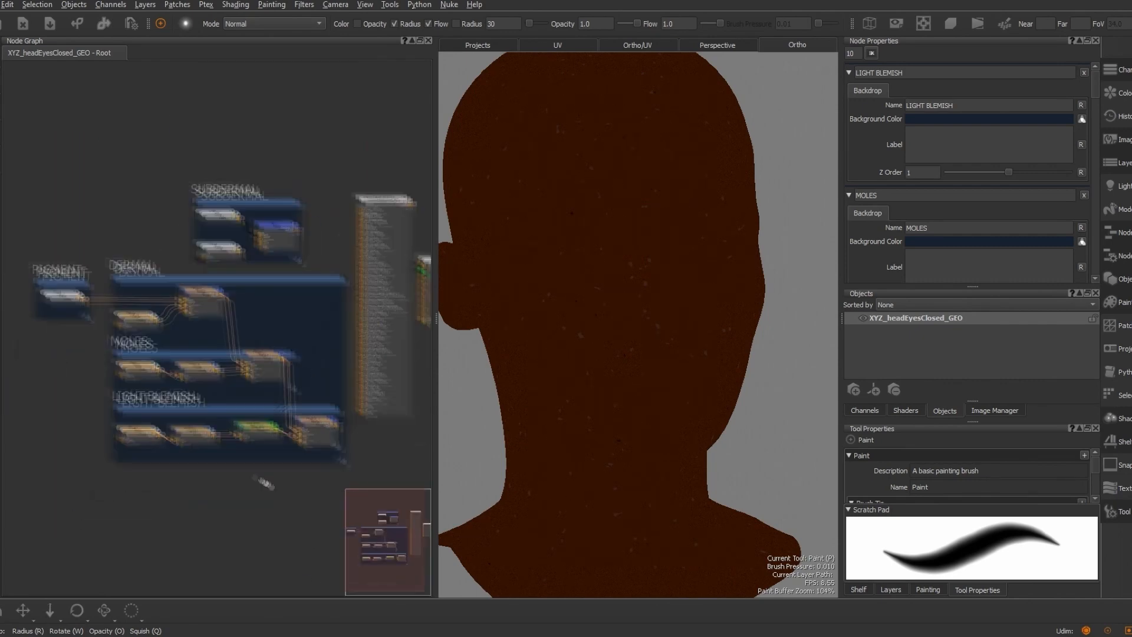
scroll(293, 319, "up", 3)
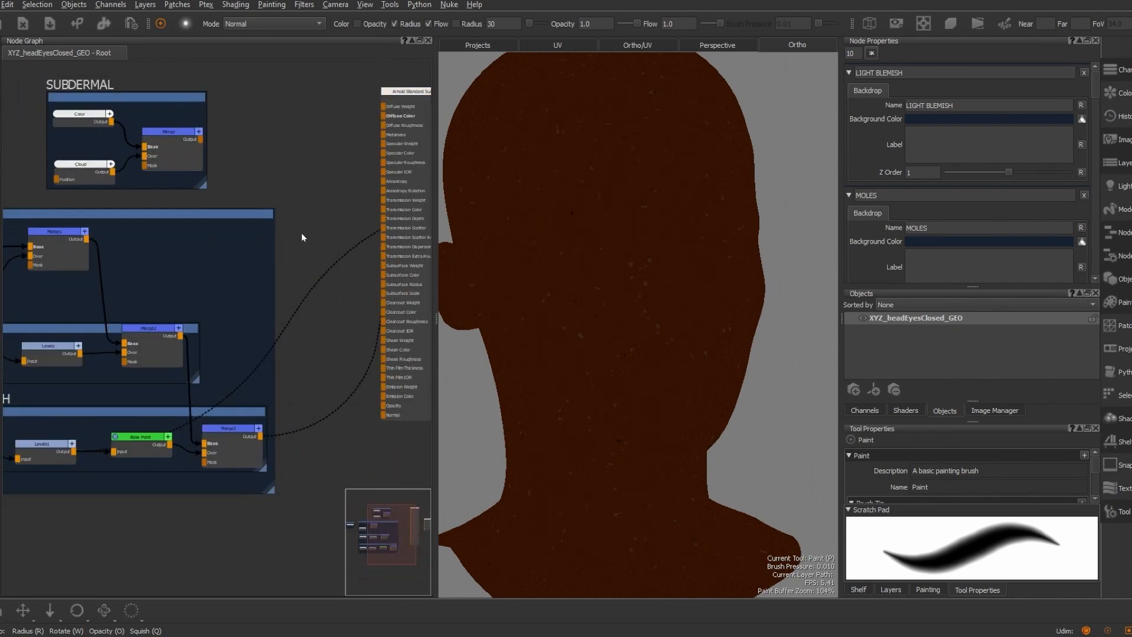
key("Tab")
type("mer")
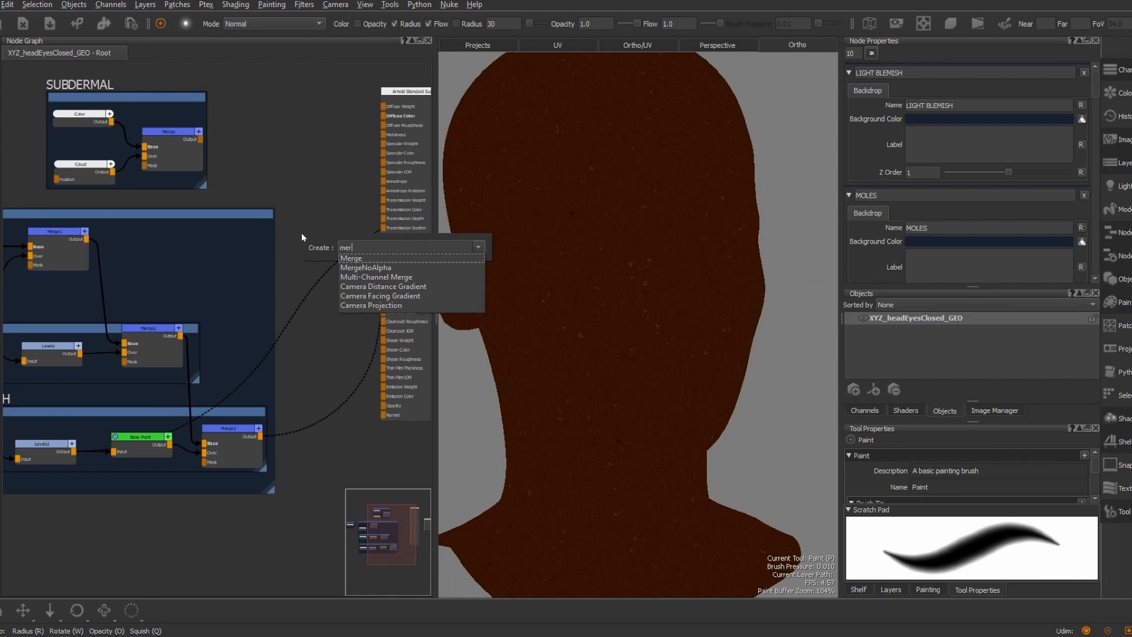
left_click(354, 258)
scroll(328, 241, "up", 3)
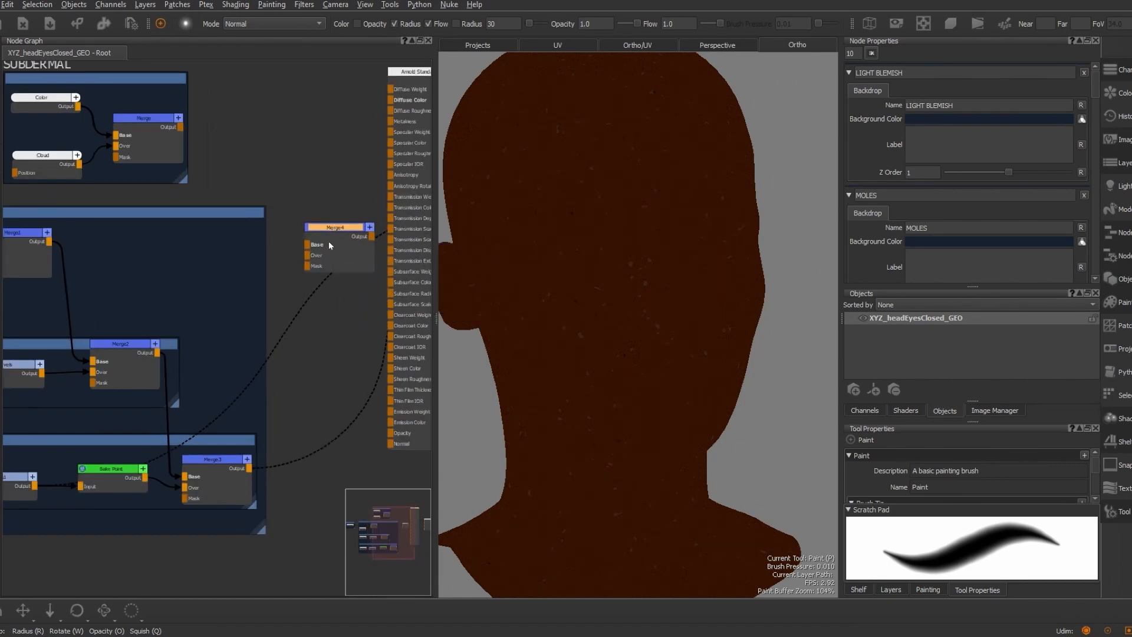
Connect the SUBDERMAL group's Merge output to Merge4's Base input and Merge3's output to its Over input
left_click_drag(133, 89, 302, 250)
scroll(295, 197, "down", 4)
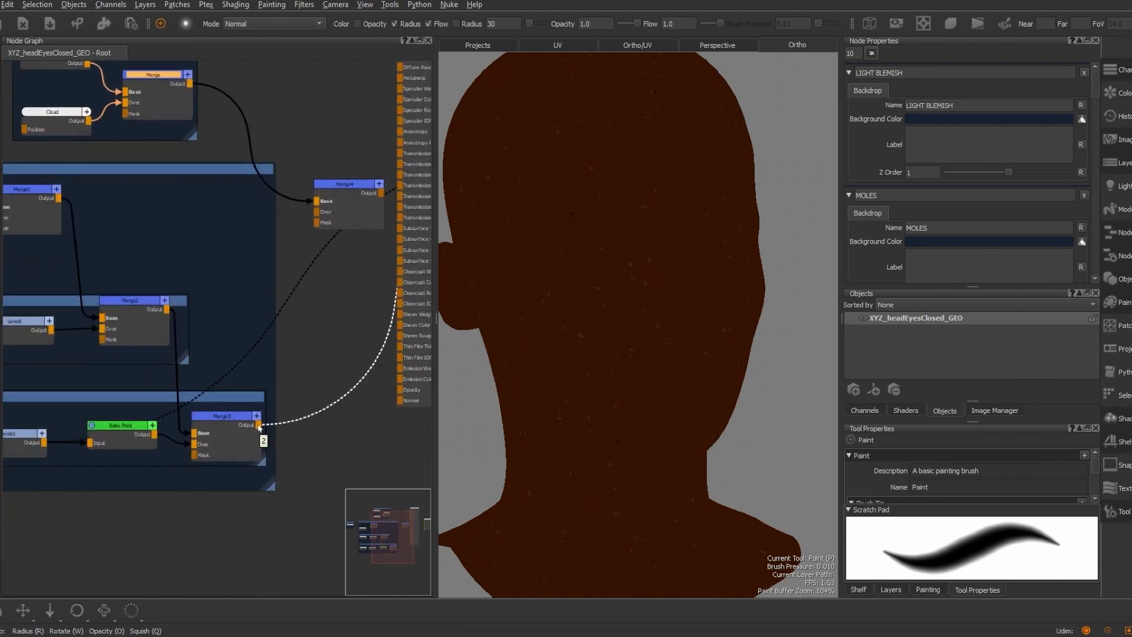
scroll(262, 439, "down", 2)
middle_click_drag(171, 227, 181, 243)
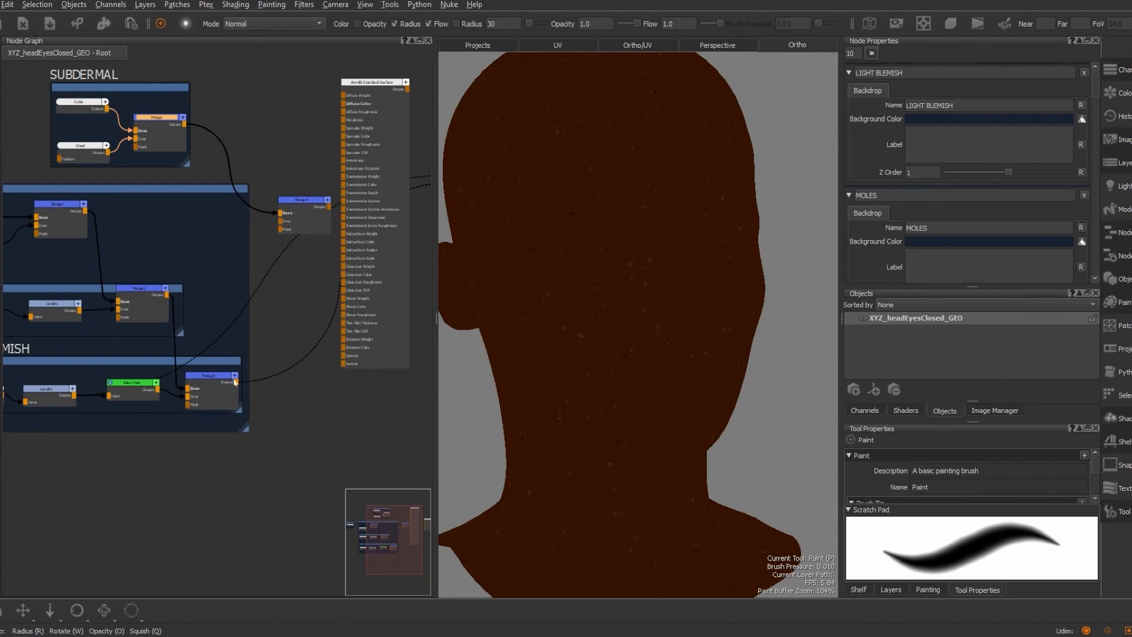
left_click_drag(235, 382, 281, 222)
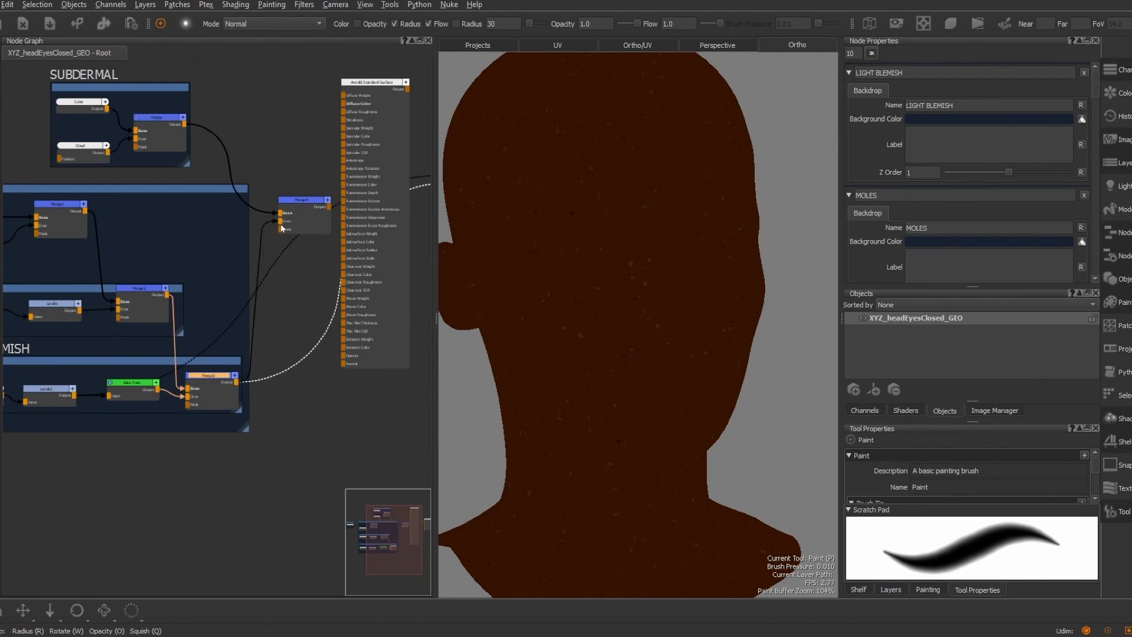
Set Merge4's Amount to 0.99 and check the blend on the head up close and from a distance
left_click(311, 203)
double_click(312, 202)
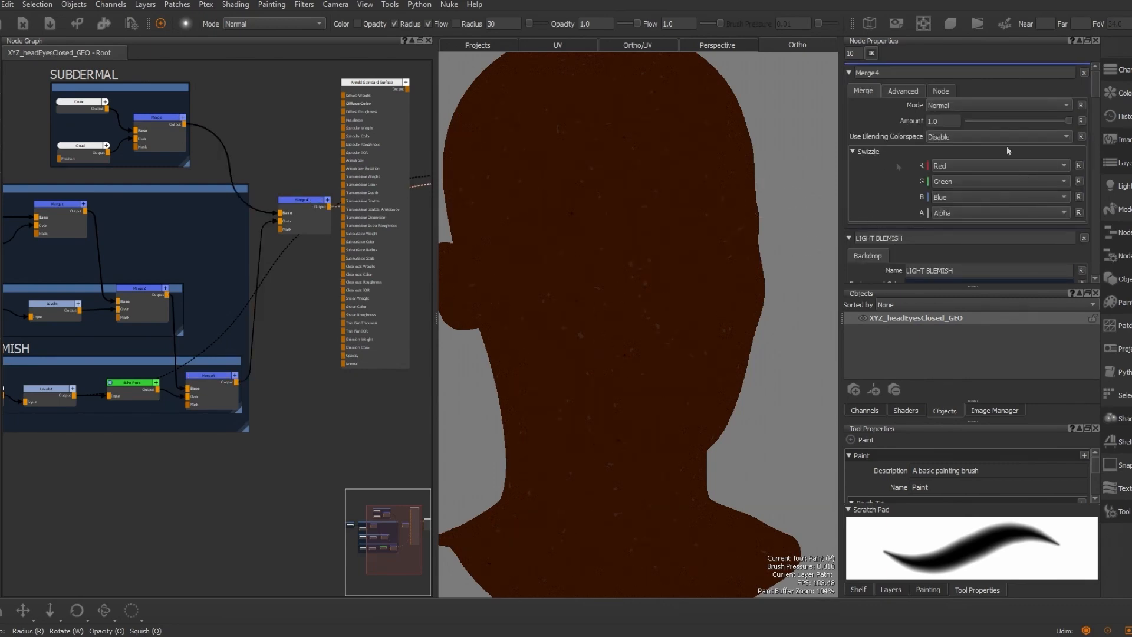
mouse_move(1070, 120)
left_mouse_down()
mouse_move(1046, 120)
mouse_move(1067, 125)
left_mouse_up()
mouse_move(639, 202)
left_mouse_down("alt")
mouse_move(561, 242)
mouse_move(690, 207)
mouse_move(657, 207)
mouse_move(690, 194)
left_mouse_up("alt")
scroll(685, 203, "up", 5)
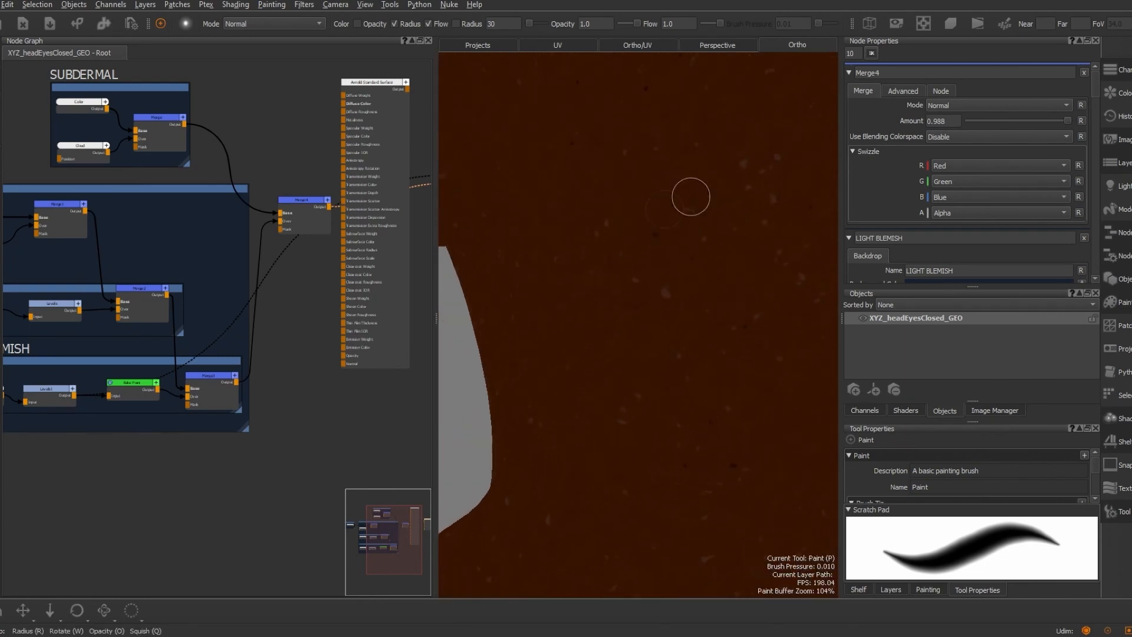
left_click(947, 122)
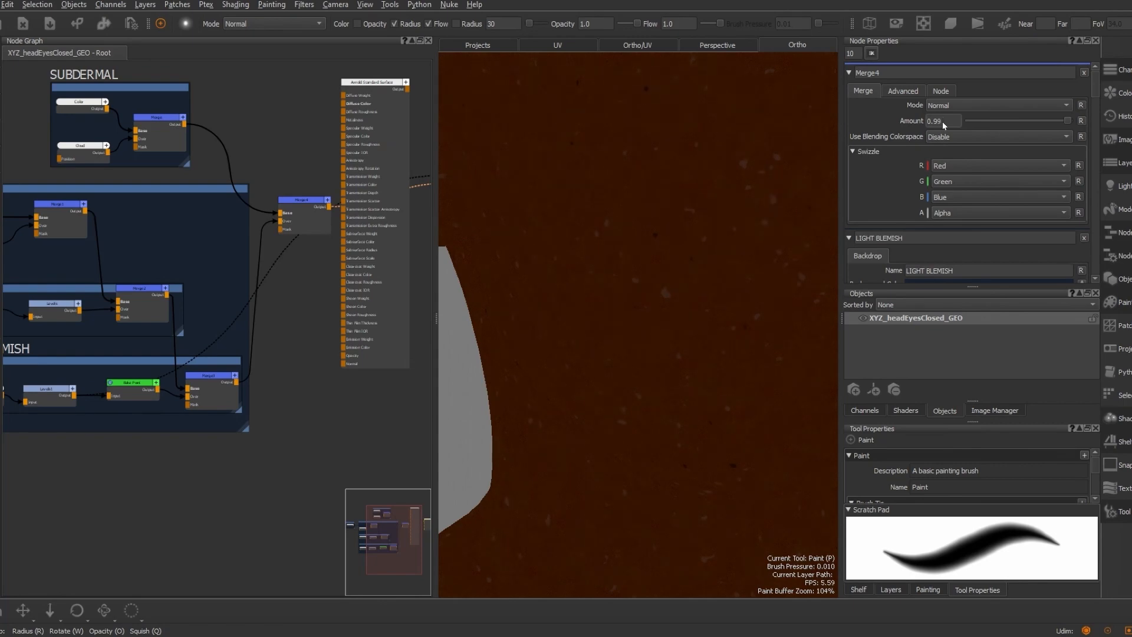
left_click_drag(740, 207, 616, 219, "alt")
right_click_drag(616, 219, 648, 227, "alt")
left_click_drag(596, 228, 651, 217, "alt")
right_click_drag(653, 217, 675, 229, "alt")
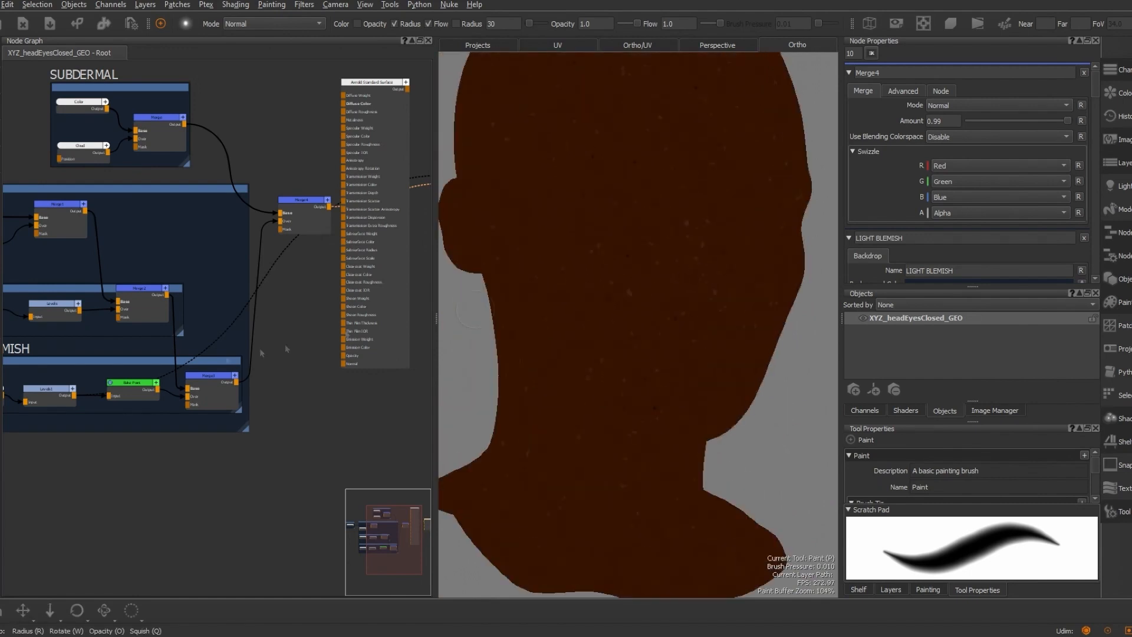
Lower the Amount of Merge3 in the LIGHT BLEMISH group to 0.005, checking the blemishes from the front of the head
scroll(286, 349, "down", 1)
middle_click_drag(239, 364, 305, 357)
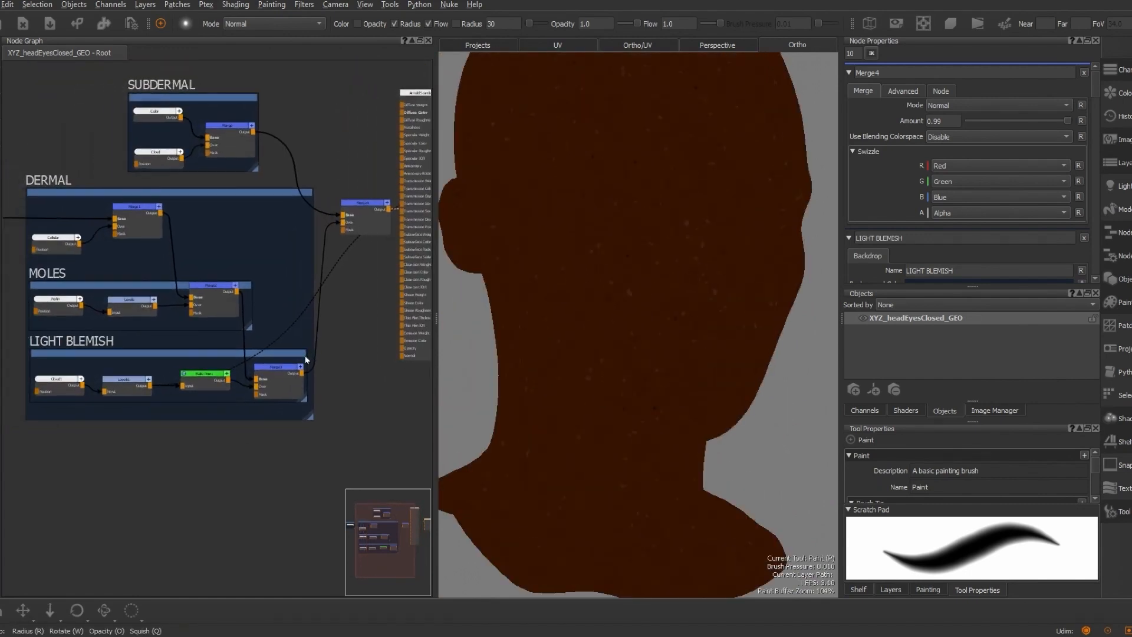
left_click(274, 366)
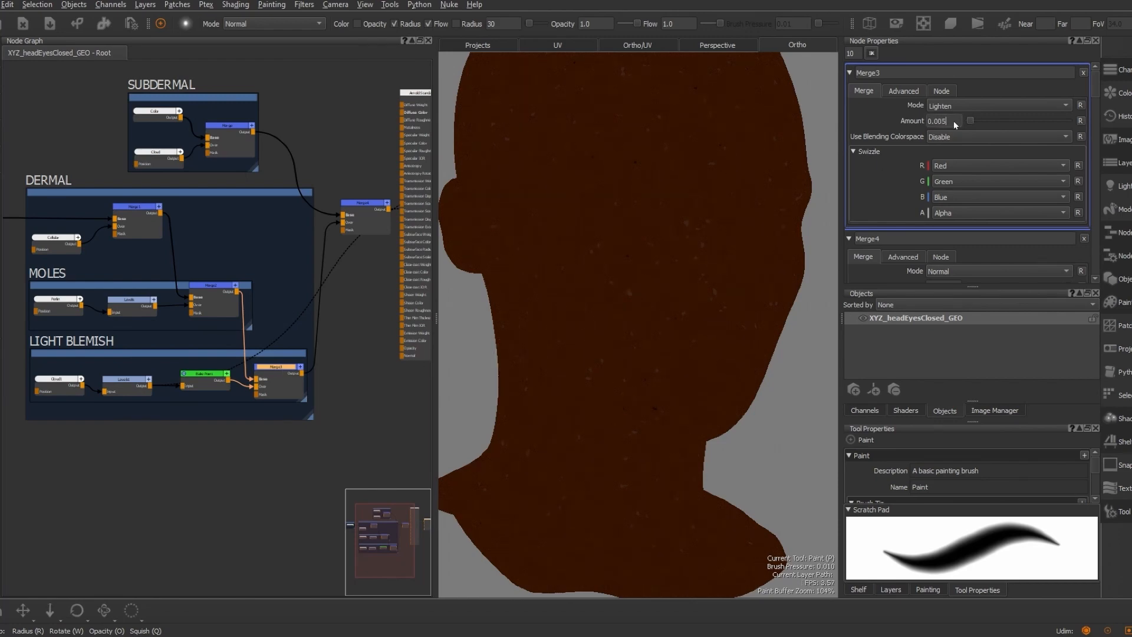
left_click_drag(679, 324, 687, 300, "alt")
mouse_move(589, 258)
left_mouse_down("alt")
mouse_move(559, 288)
mouse_move(576, 270)
mouse_move(662, 278)
mouse_move(636, 278)
left_mouse_up("alt")
middle_click_drag(636, 278, 625, 285, "alt")
scroll(325, 263, "up", 2)
Move Merge4 slightly up and connect its output to the Diffuse Color input of the Arnold Standard Surface node
middle_click_drag(325, 263, 222, 298)
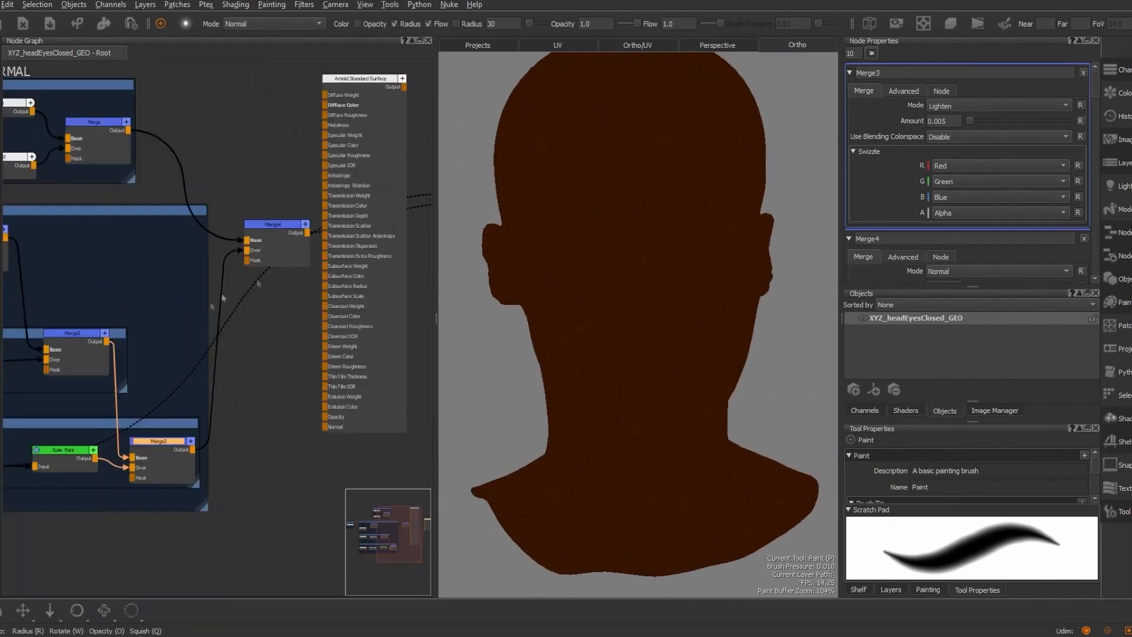
scroll(374, 259, "up", 2)
middle_click_drag(373, 259, 327, 326)
left_click_drag(327, 326, 382, 366)
scroll(382, 366, "up", 1)
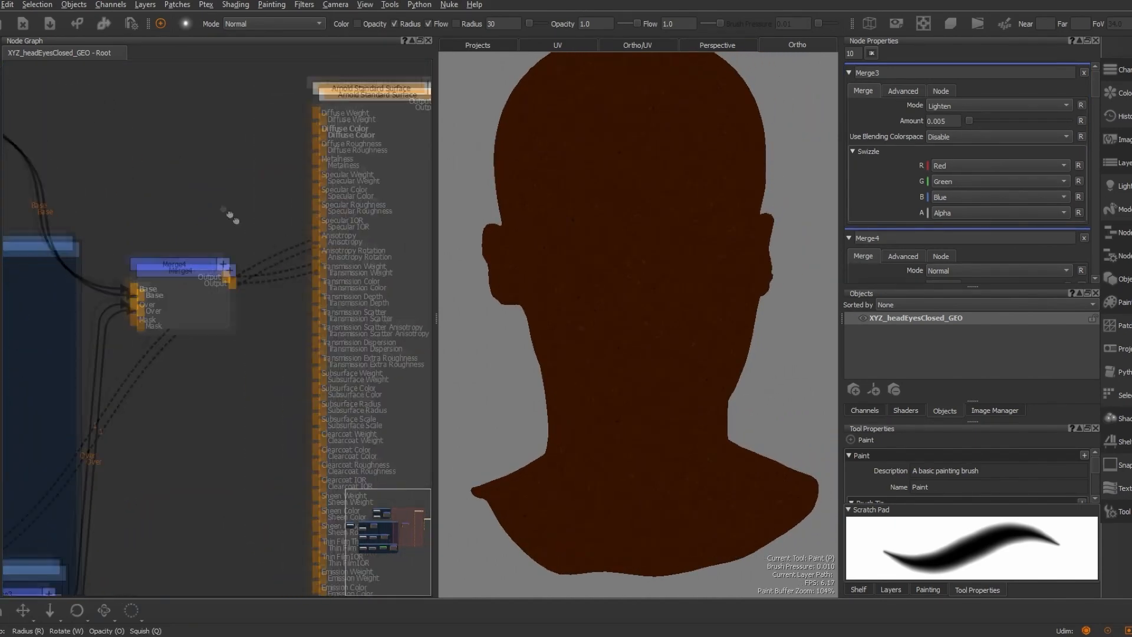
middle_click_drag(213, 310, 162, 273)
left_click_drag(161, 271, 166, 196)
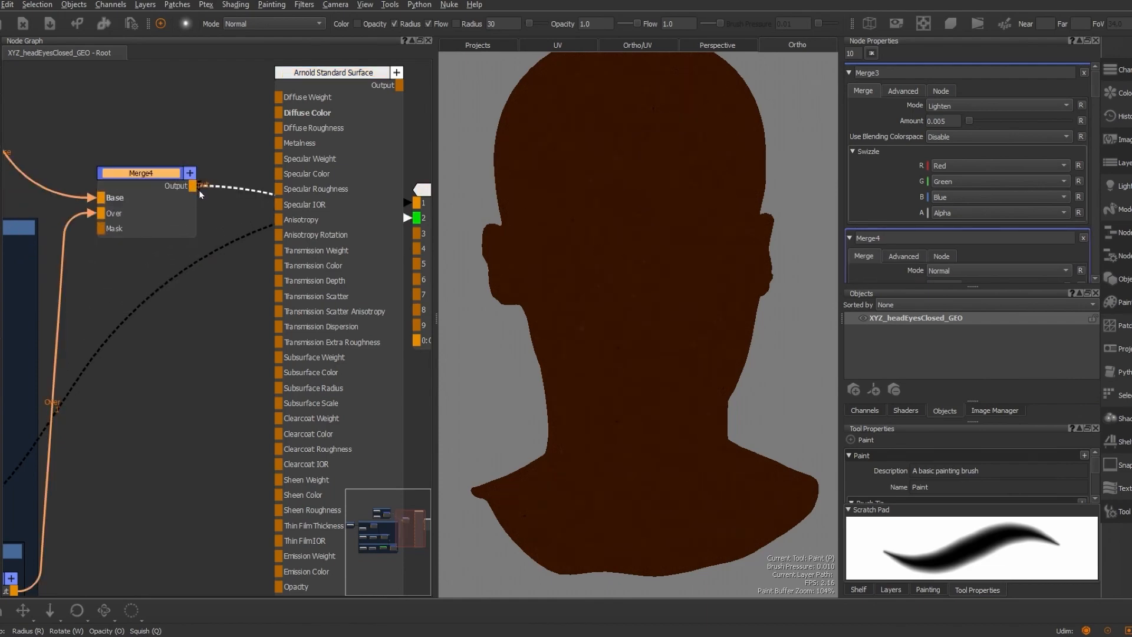
left_click_drag(195, 189, 283, 114)
Display the Arnold Standard Surface shader on the model and examine the specular highlights on the face from several angles
left_click(333, 74)
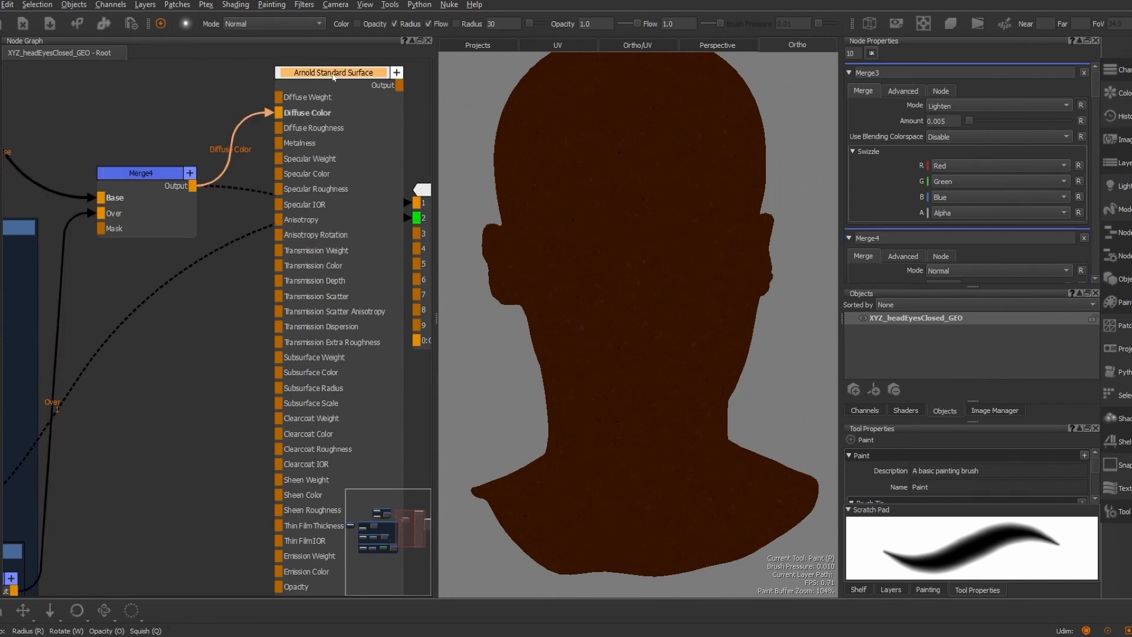
key("2")
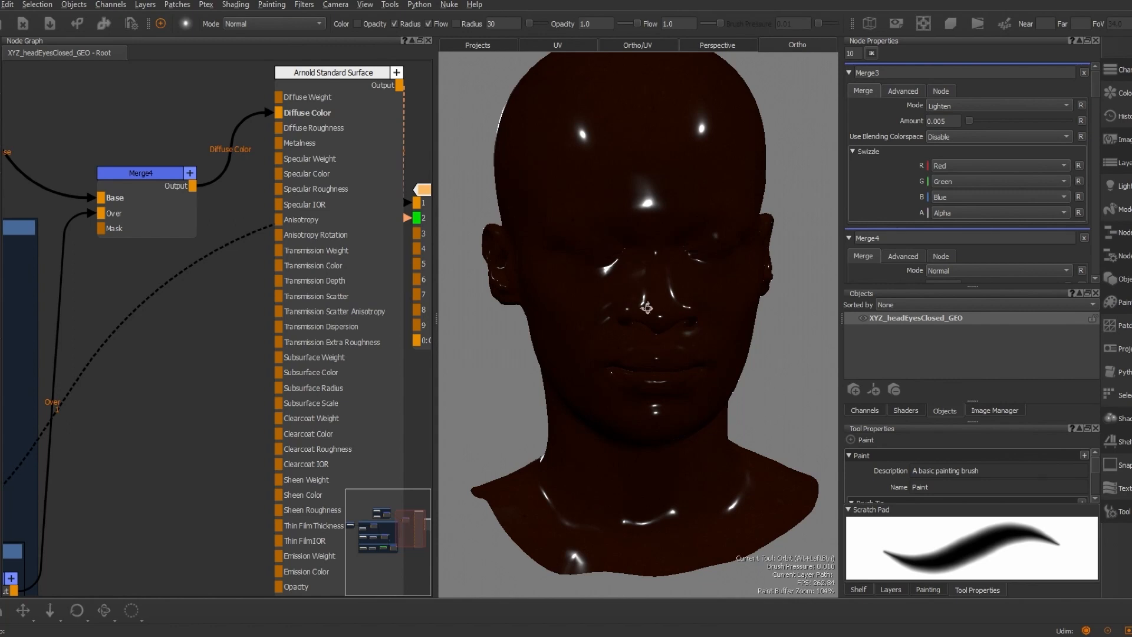
mouse_move(637, 307)
left_mouse_down("alt")
mouse_move(678, 308)
mouse_move(643, 298)
mouse_move(628, 312)
left_mouse_up("alt")
mouse_move(628, 313)
right_mouse_down("alt")
mouse_move(771, 328)
mouse_move(631, 294)
right_mouse_up("alt")
left_click_drag(631, 293, 645, 293, "alt")
middle_click_drag(645, 293, 666, 279, "alt")
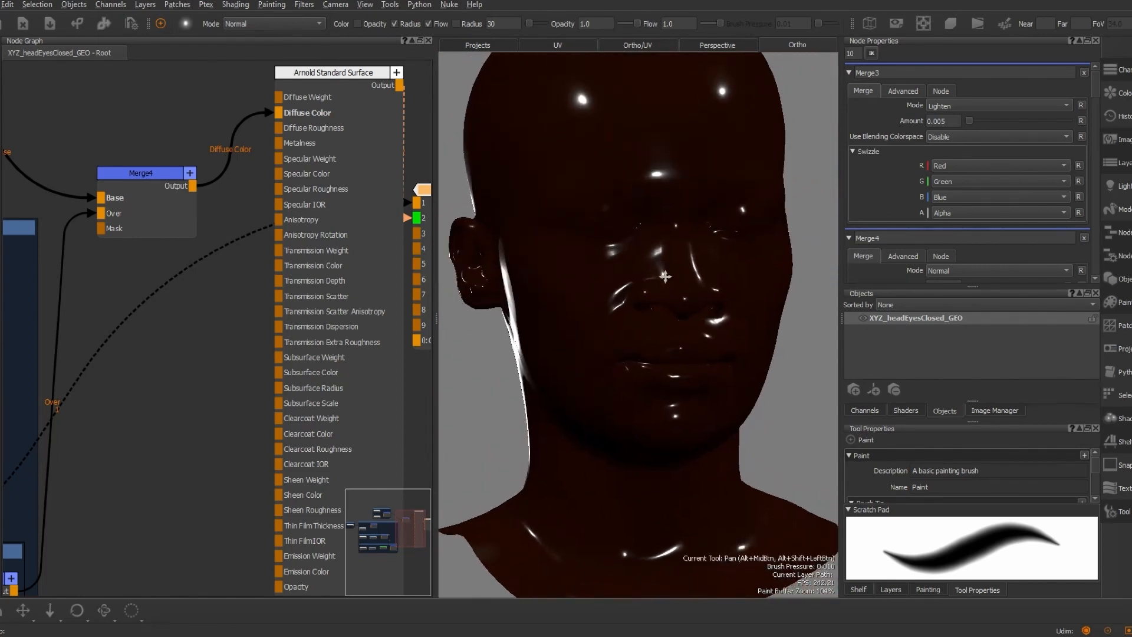
right_click_drag(666, 279, 630, 272, "alt")
left_click_drag(630, 273, 640, 279, "alt")
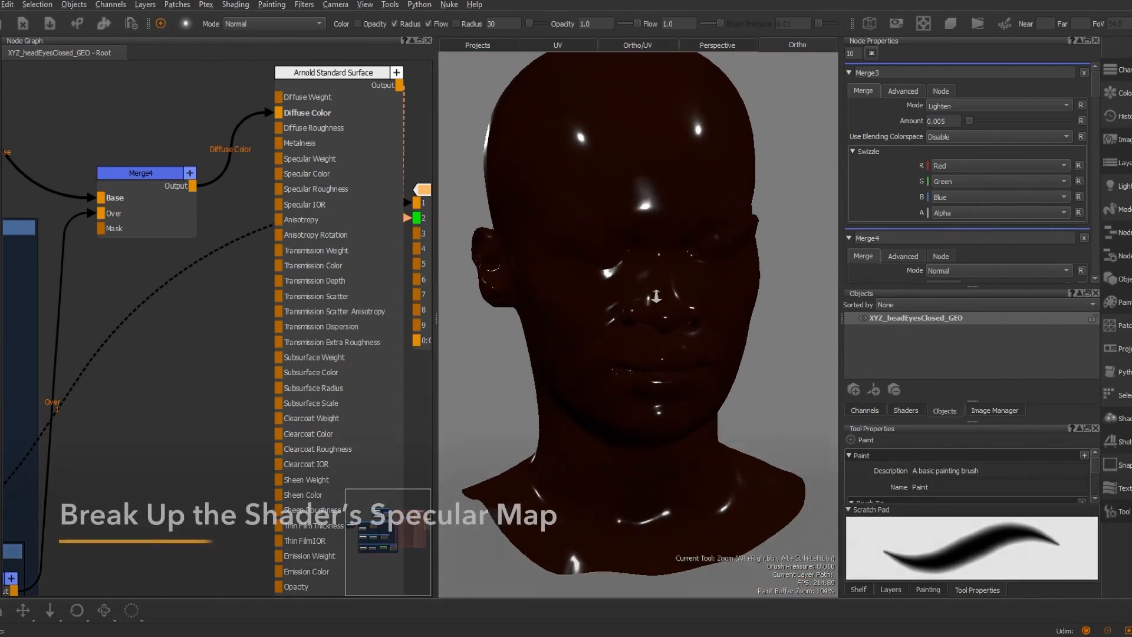
Set the Arnold Standard Surface node's specular Roughness to 0.65
right_click_drag(657, 285, 651, 287, "alt")
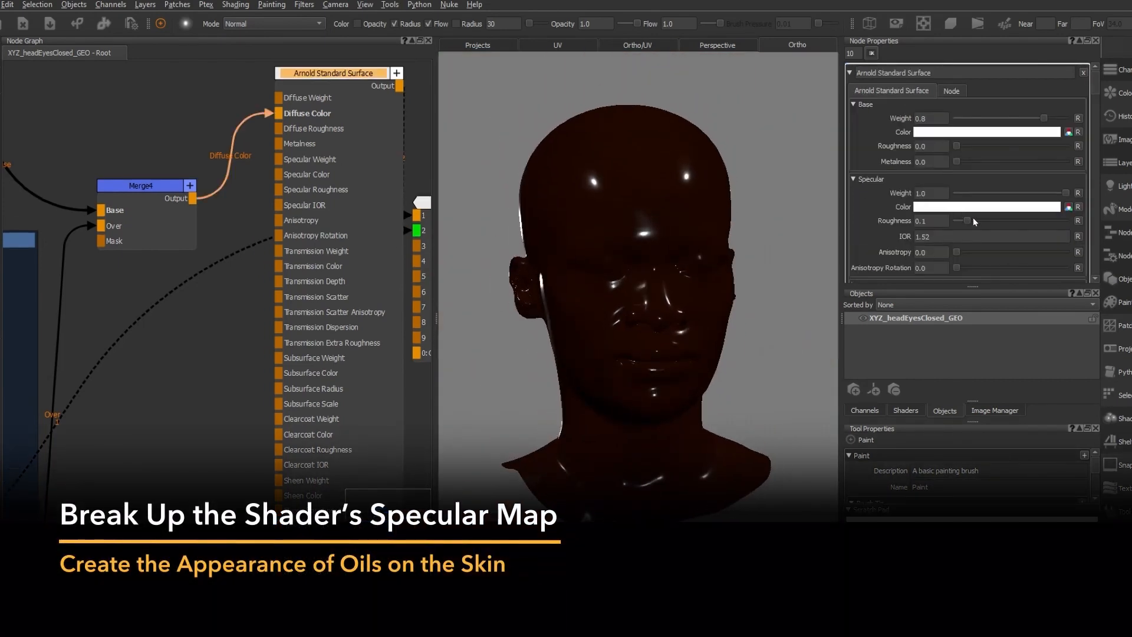
left_click_drag(968, 220, 1024, 221)
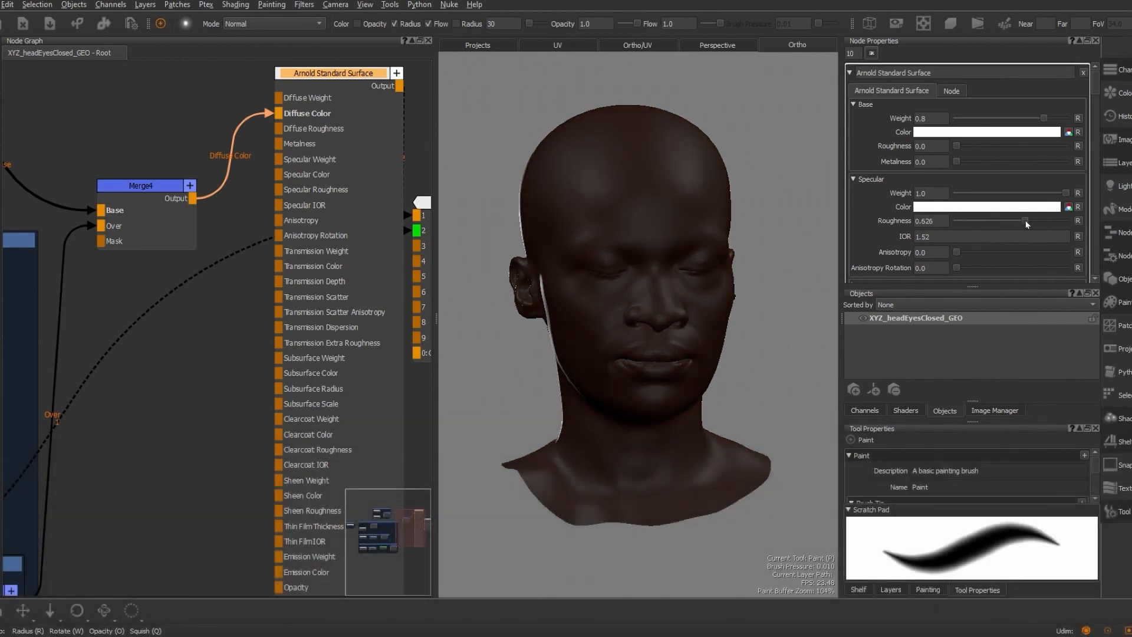
left_click(944, 222)
Create a Cloud node and place it below Merge4
left_click(157, 363)
key("Tab")
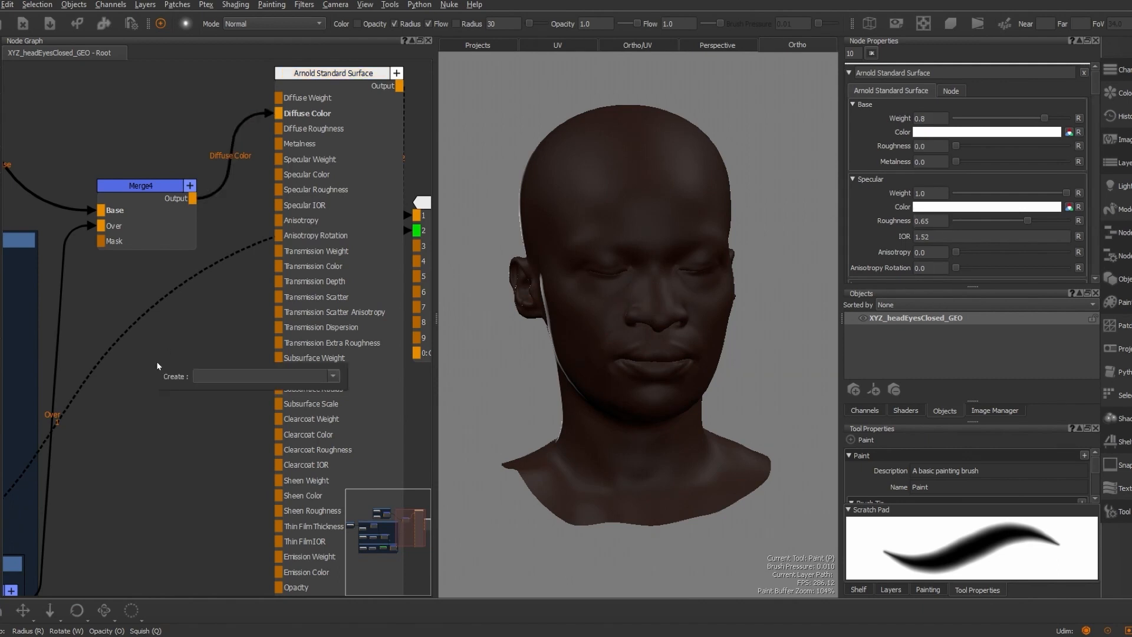
type("cloud")
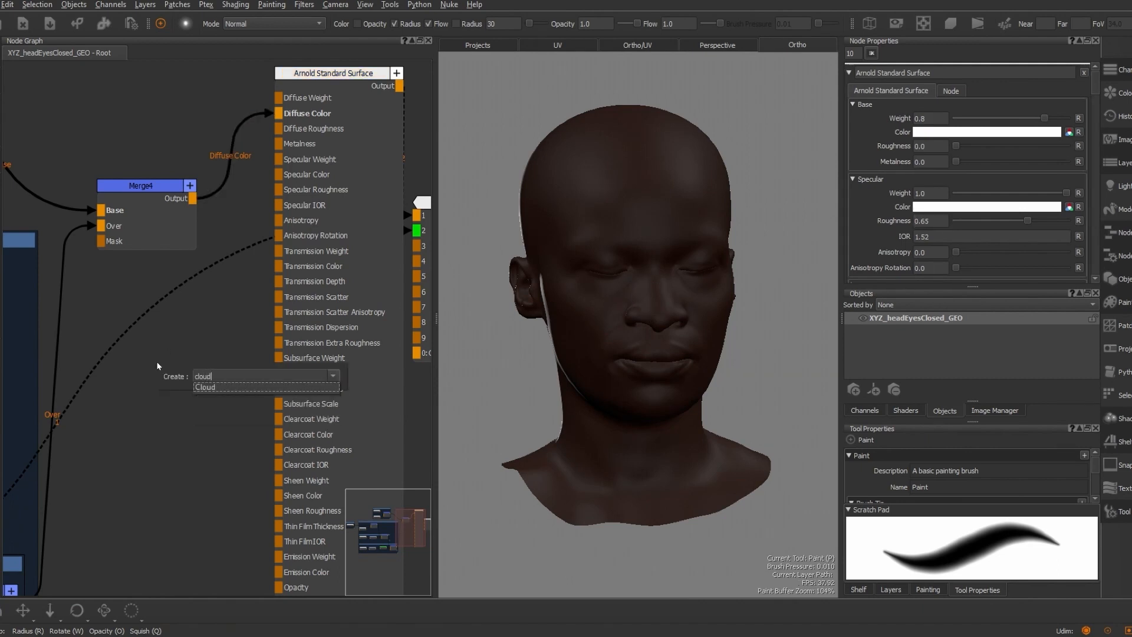
key("Down")
key("Return")
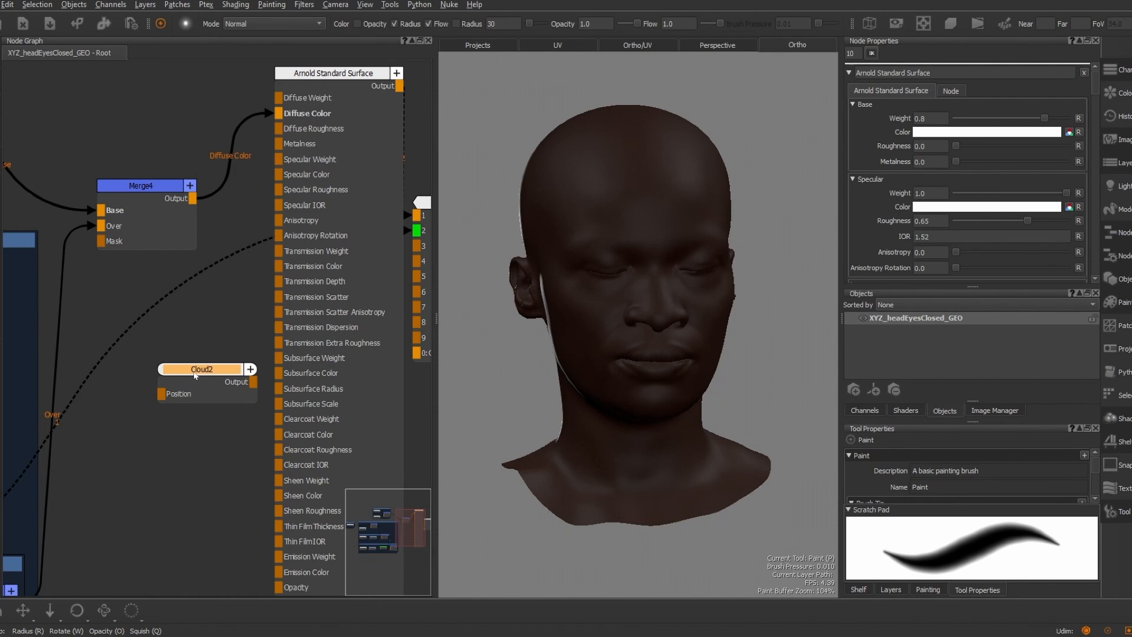
left_click_drag(195, 375, 84, 340)
left_click(79, 346)
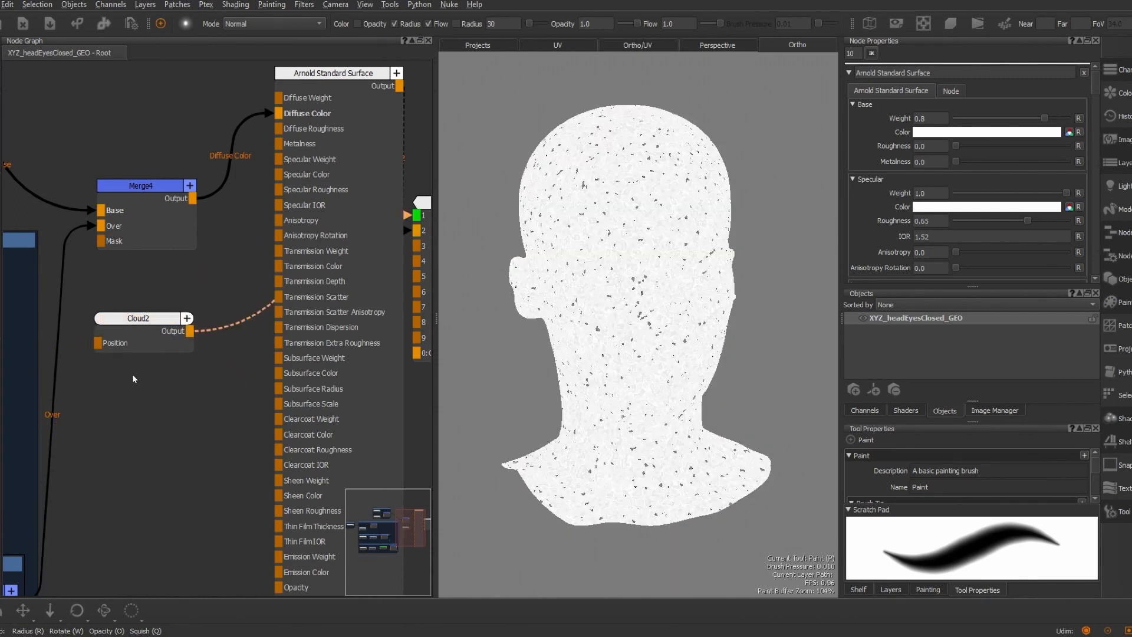
Preview the Cloud2 pattern on the head and connect its output to the Arnold Standard Surface node's Specular Weight input
left_click(160, 319)
key("2")
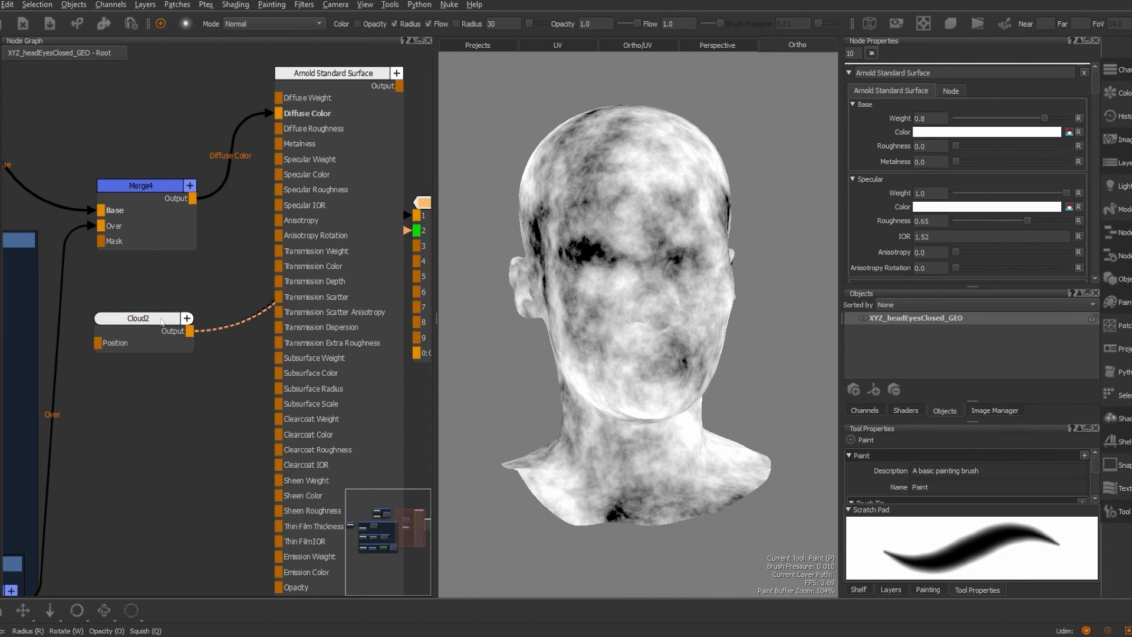
left_click(162, 321)
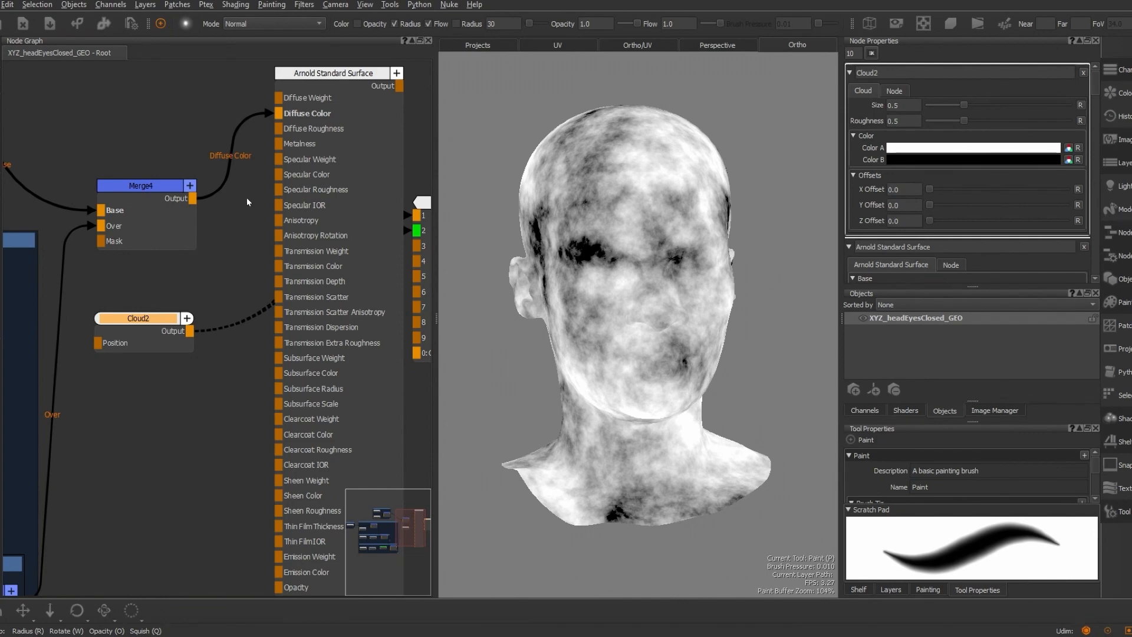
left_click_drag(189, 333, 278, 159)
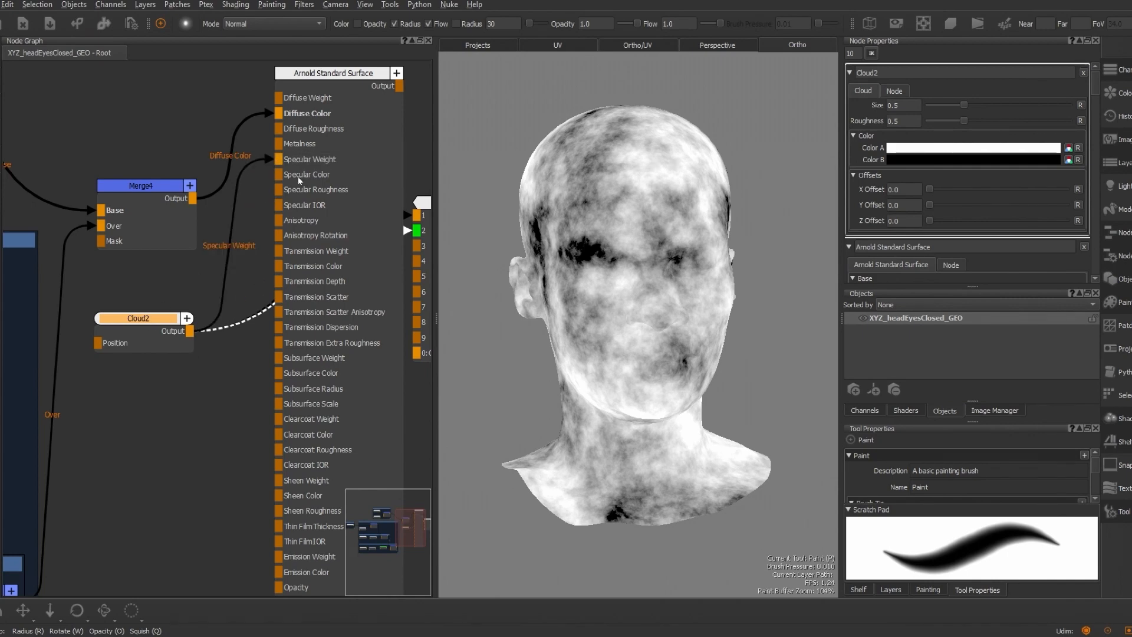
left_click(340, 76)
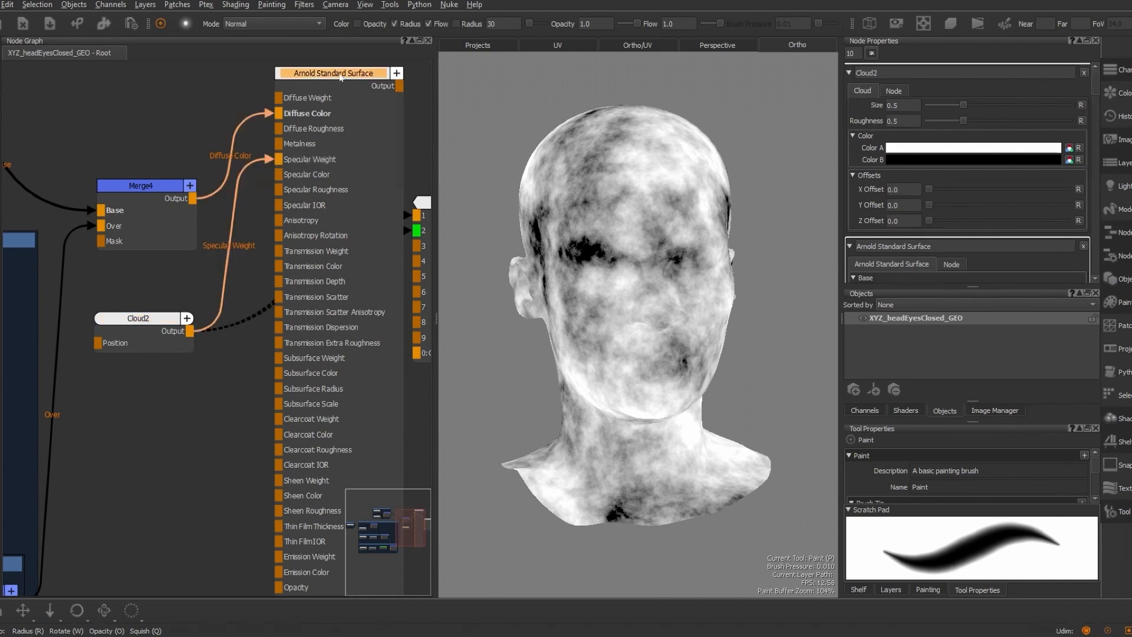
Set Cloud2's Size to 0.342 and its Roughness to 0.27
left_click(163, 326)
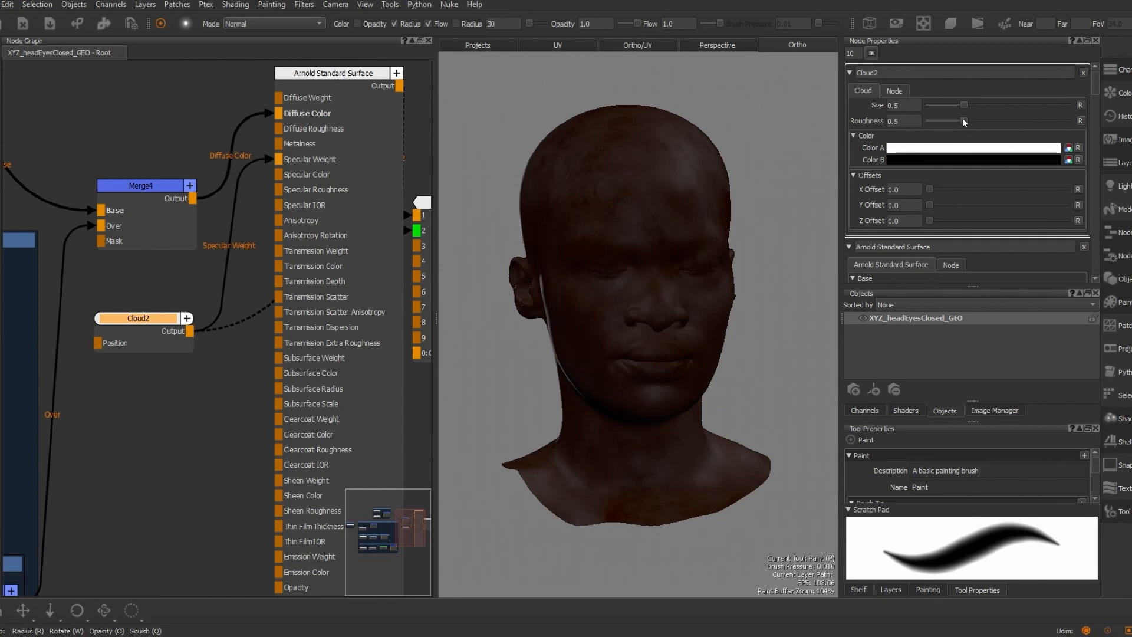
left_click_drag(964, 122, 947, 104)
mouse_move(959, 121)
left_mouse_down()
mouse_move(930, 120)
mouse_move(951, 104)
mouse_move(947, 122)
left_mouse_up()
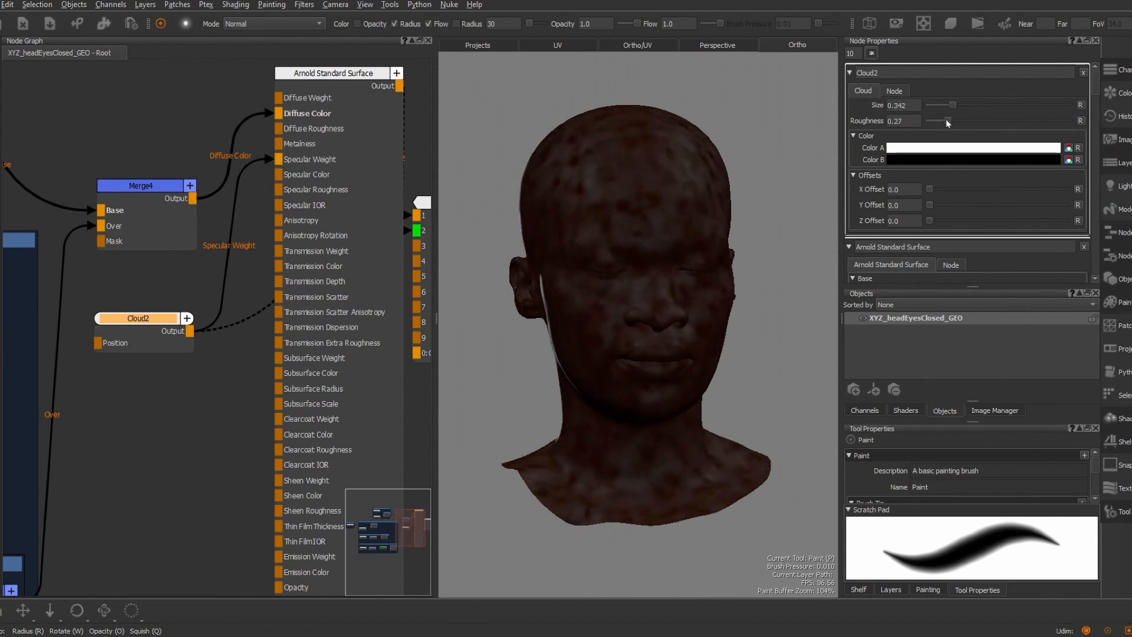
Set Cloud2's Color B to a light grey with an intensity of 0.767
left_click(947, 158)
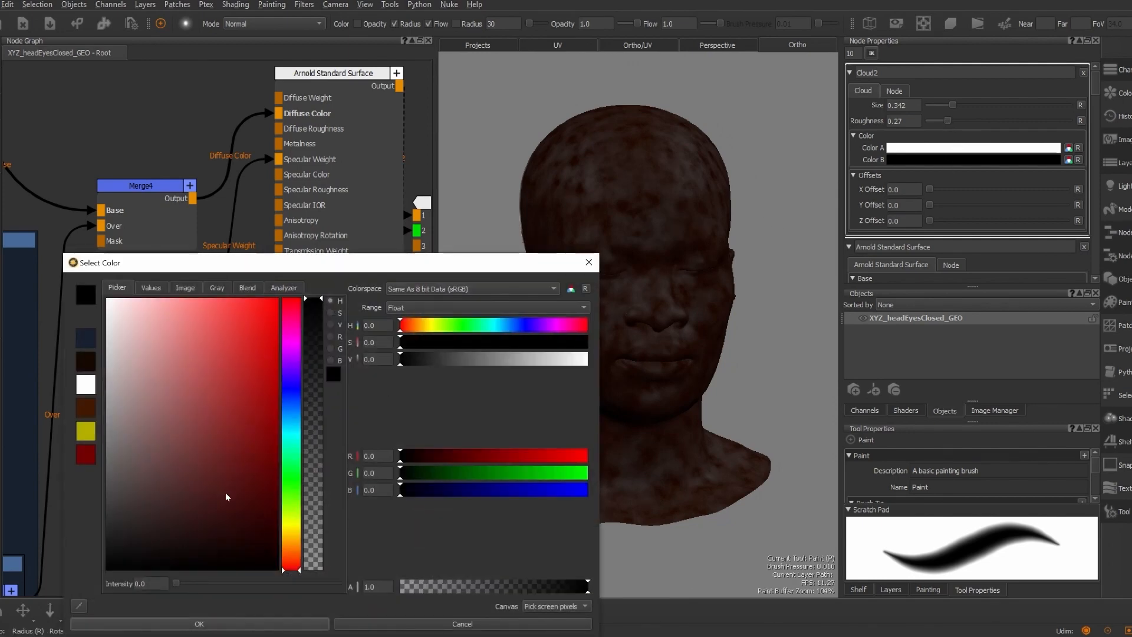
left_click(117, 416)
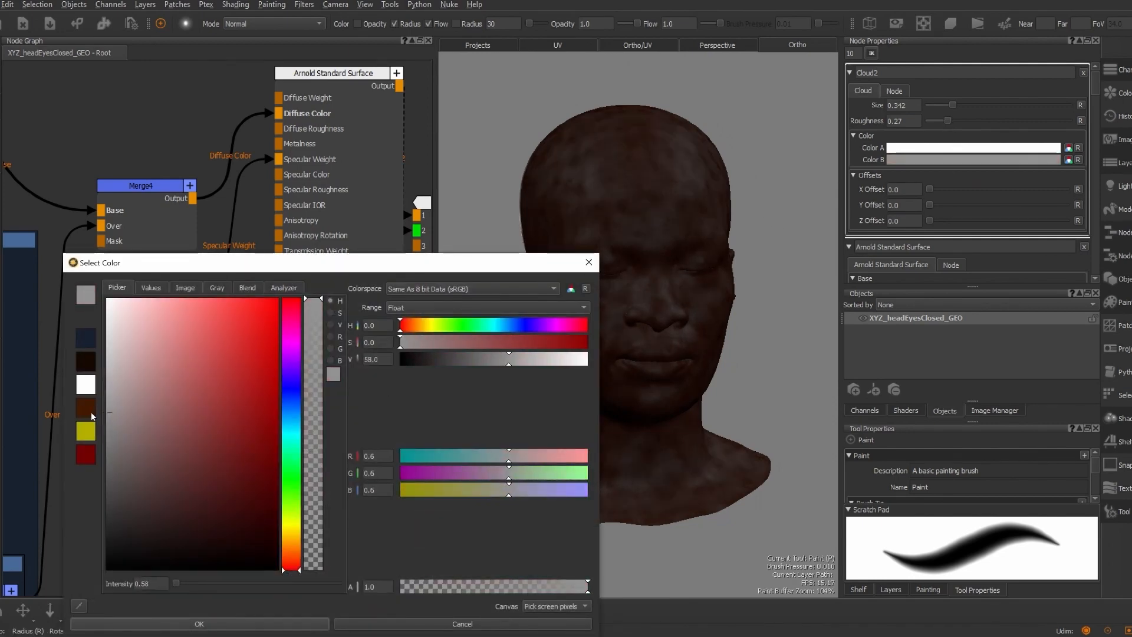
left_click(85, 382)
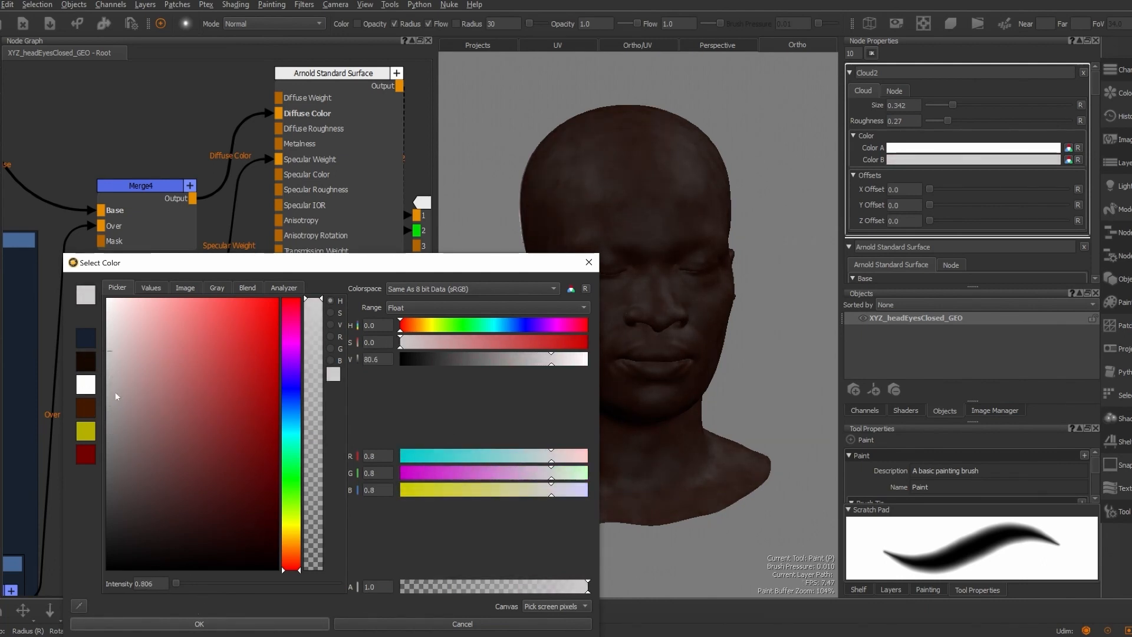
left_click(164, 624)
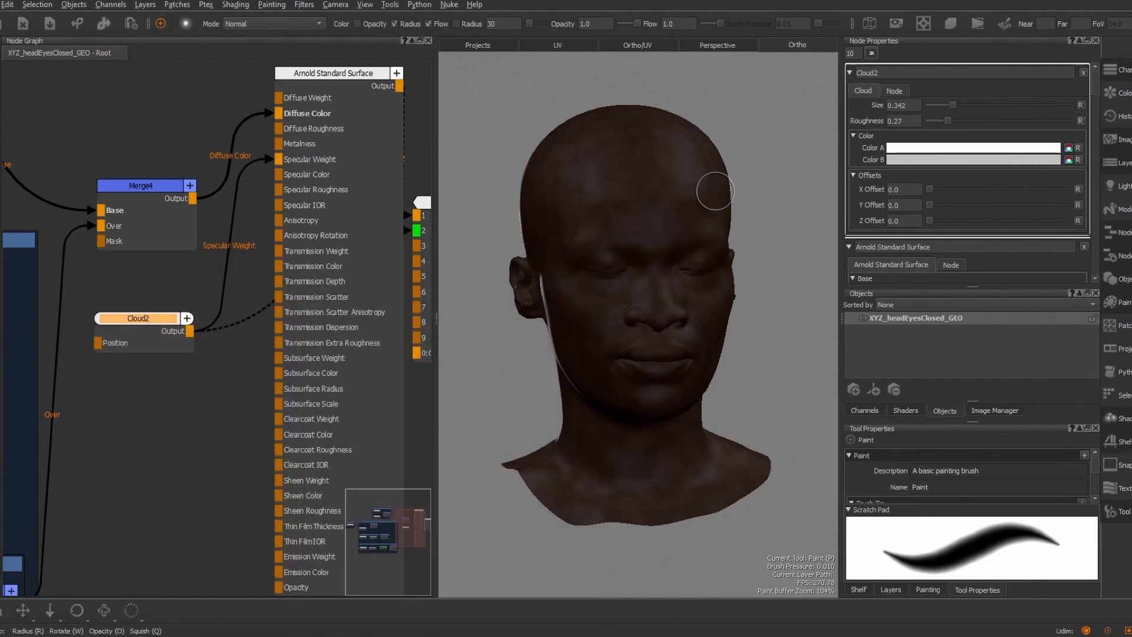
Lighten Cloud2's Color B to a light grey with an intensity of about 0.88 and inspect the specular breakup on the head
mouse_move(603, 258)
left_mouse_down("alt")
mouse_move(603, 246)
mouse_move(635, 245)
mouse_move(628, 257)
mouse_move(632, 234)
left_mouse_up("alt")
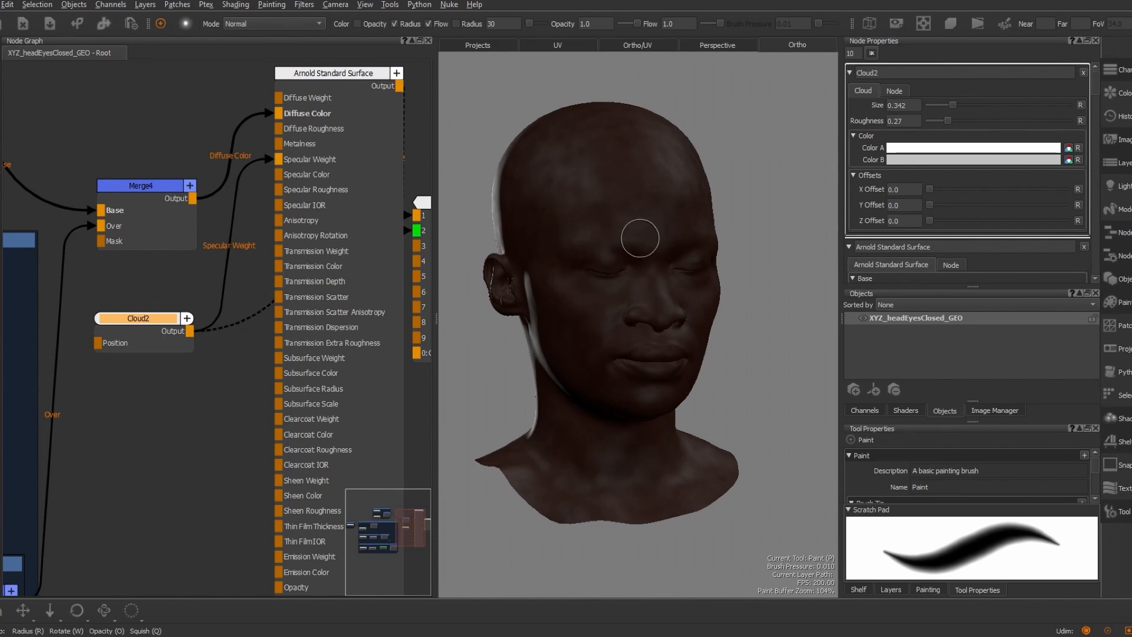
left_click(929, 167)
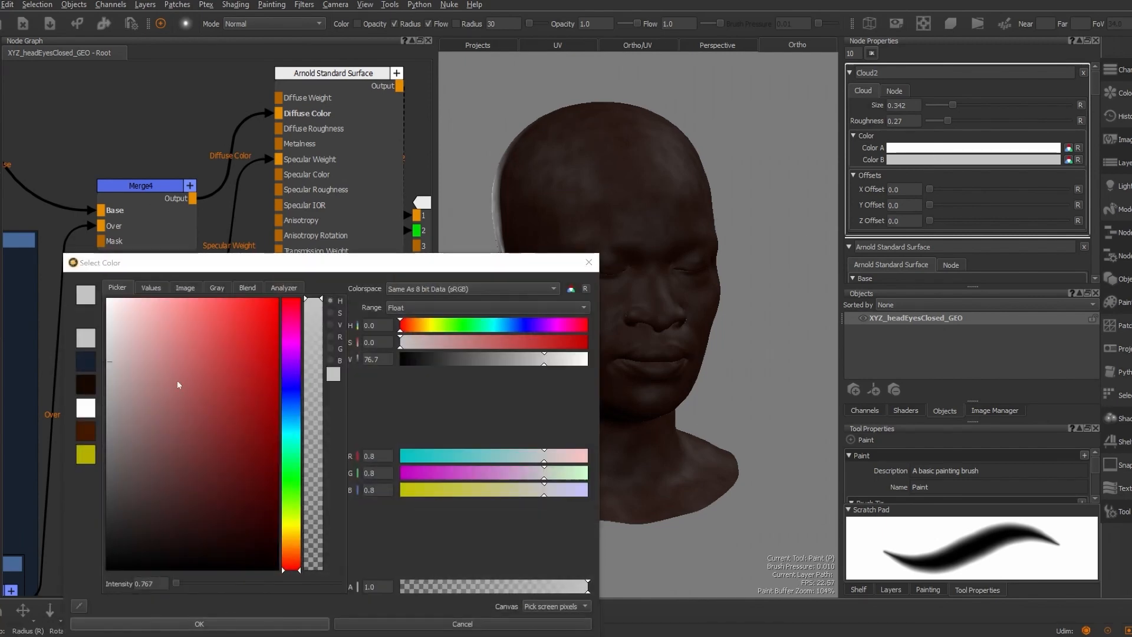
left_click(120, 358)
left_click_drag(113, 358, 97, 350)
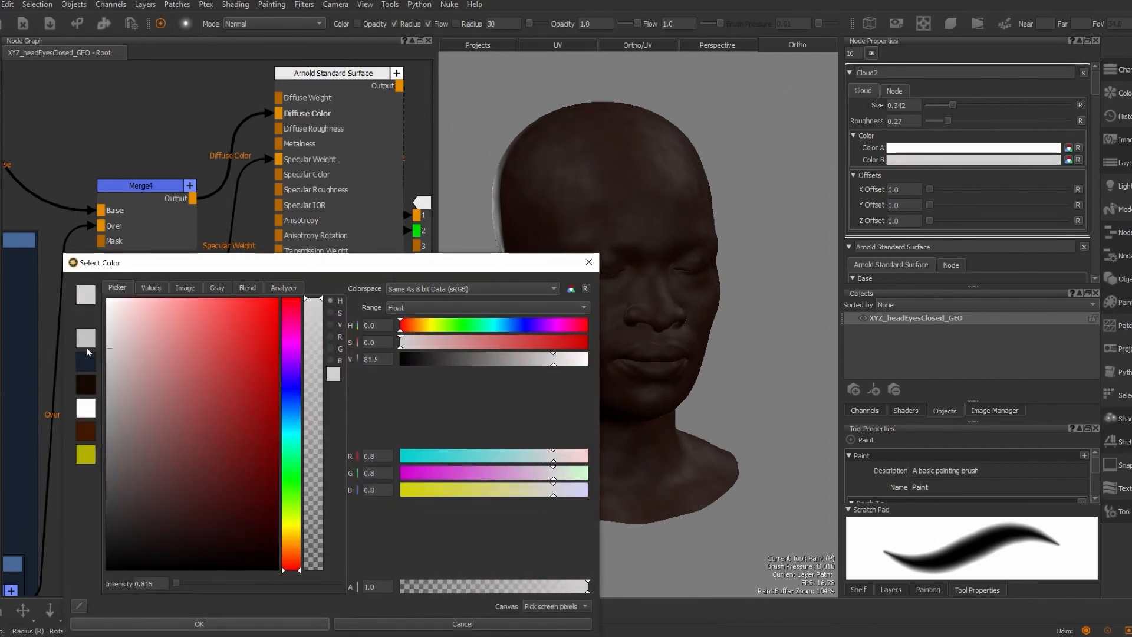
left_click(107, 343)
left_click_drag(107, 343, 94, 336)
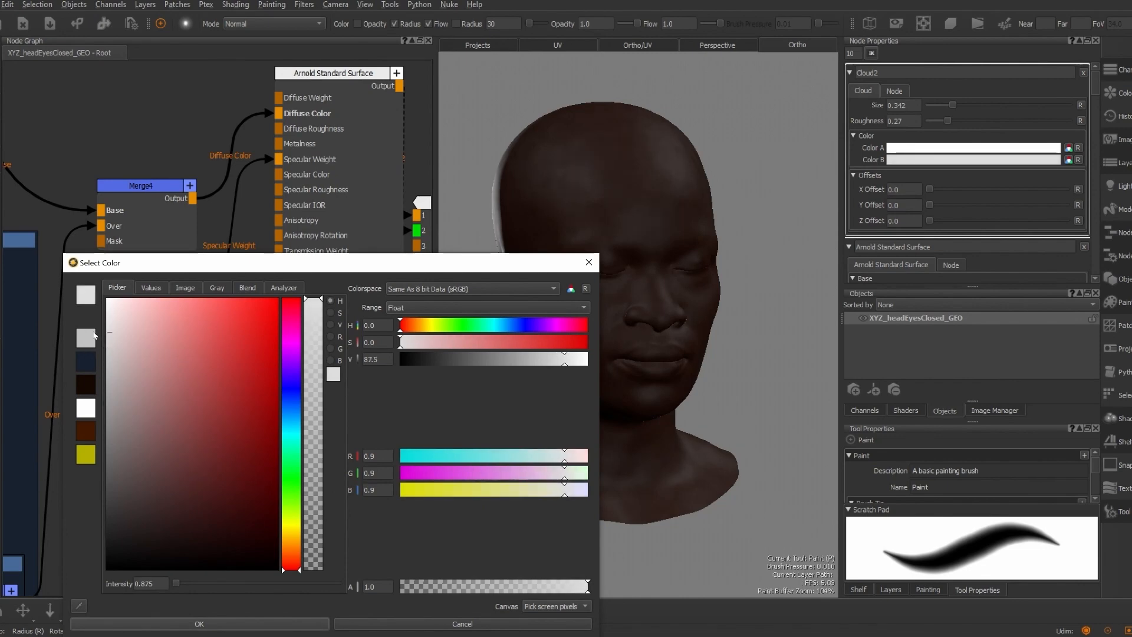
left_click(256, 624)
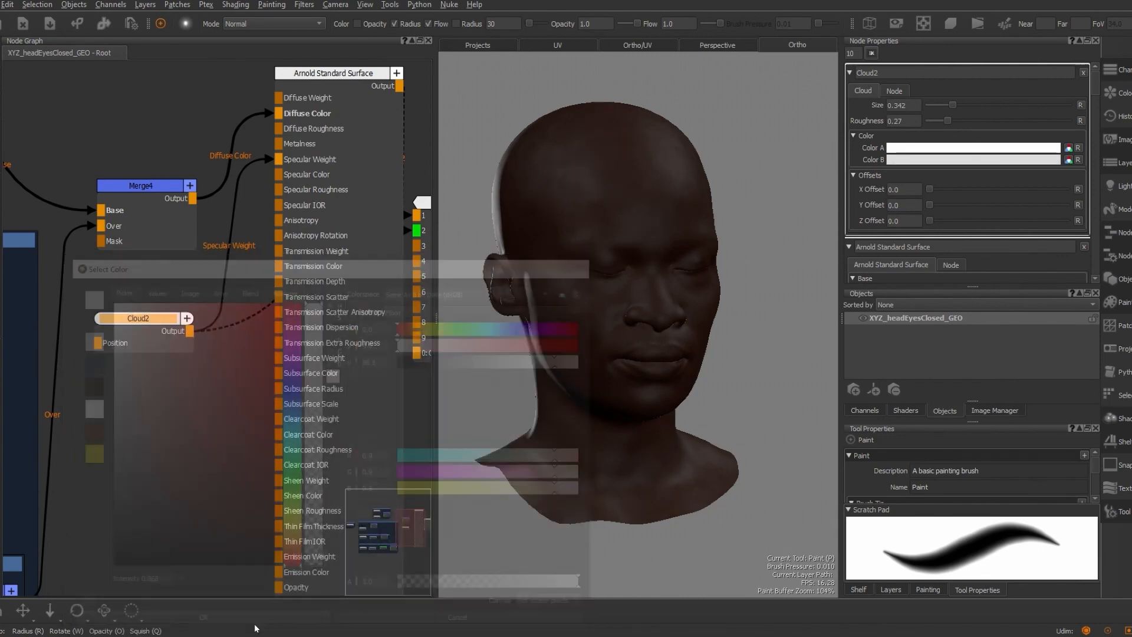
mouse_move(590, 248)
middle_mouse_down()
mouse_move(675, 222)
mouse_move(660, 224)
mouse_move(664, 210)
mouse_move(641, 243)
mouse_move(579, 197)
middle_mouse_up()
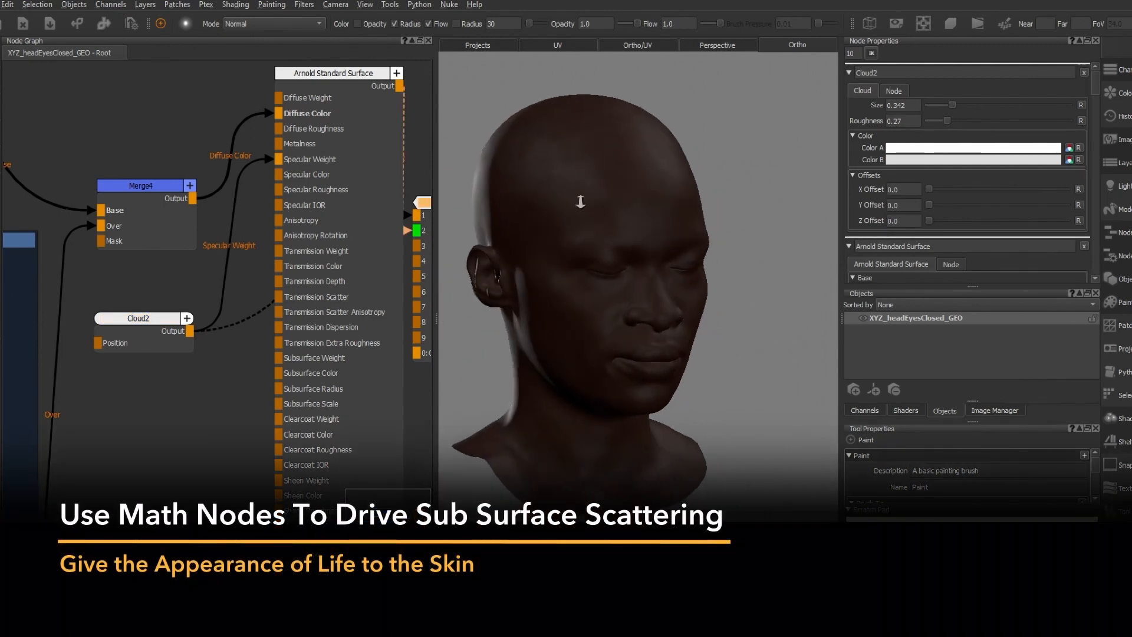
right_click_drag(579, 197, 743, 458)
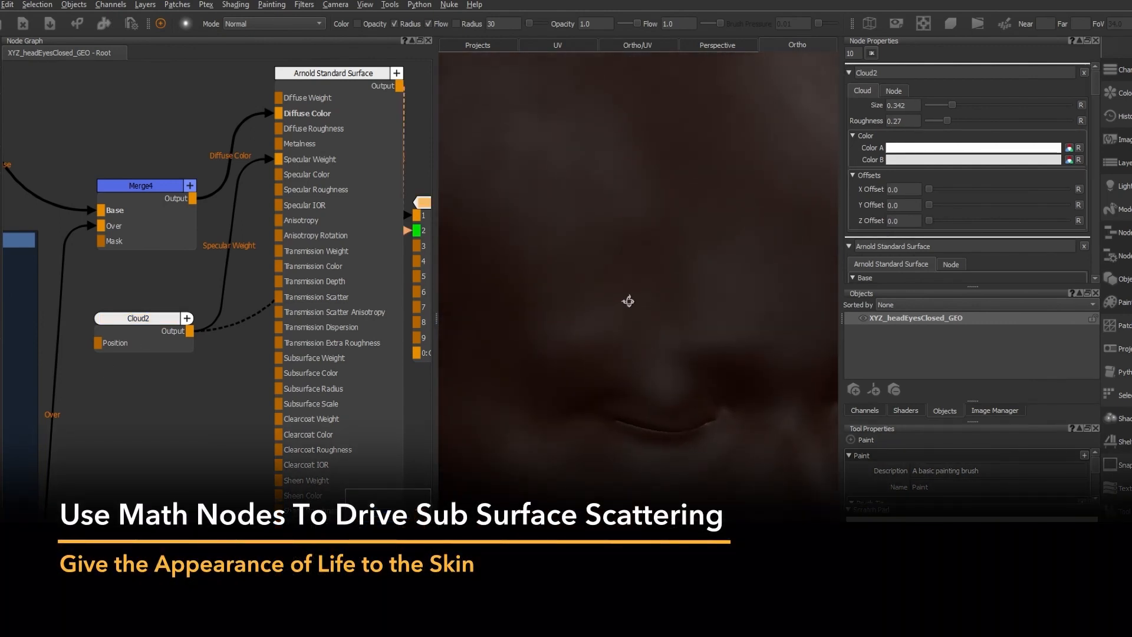
middle_click_drag(626, 300, 615, 286)
key("f")
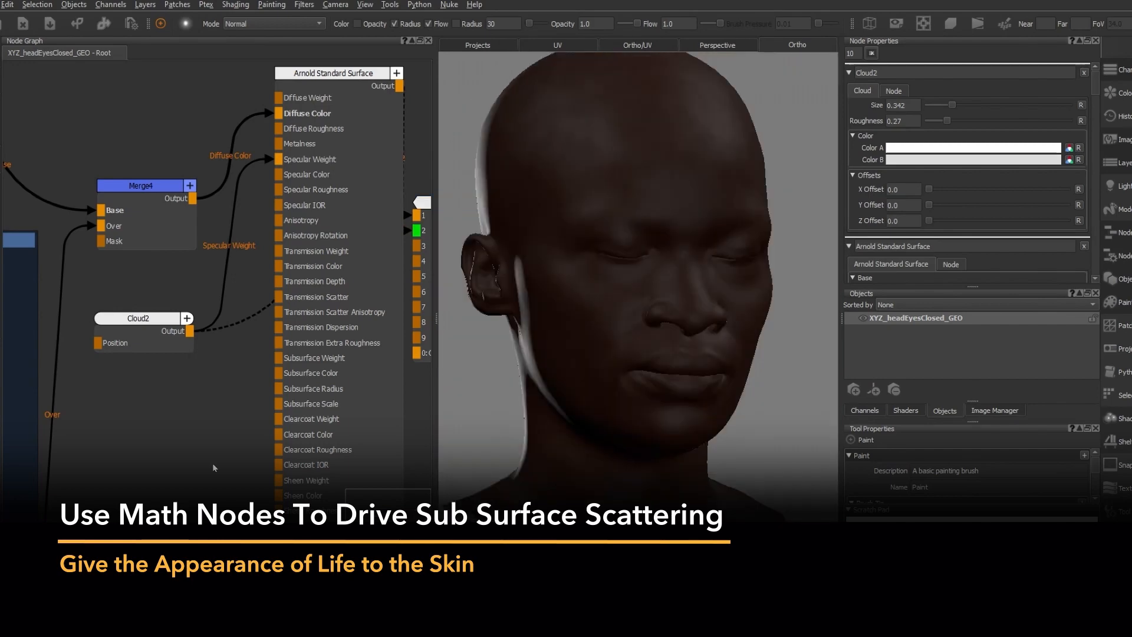
Move the Arnold Standard Surface node down in the graph, below the level of Merge4 and Cloud2
scroll(194, 459, "down", 5)
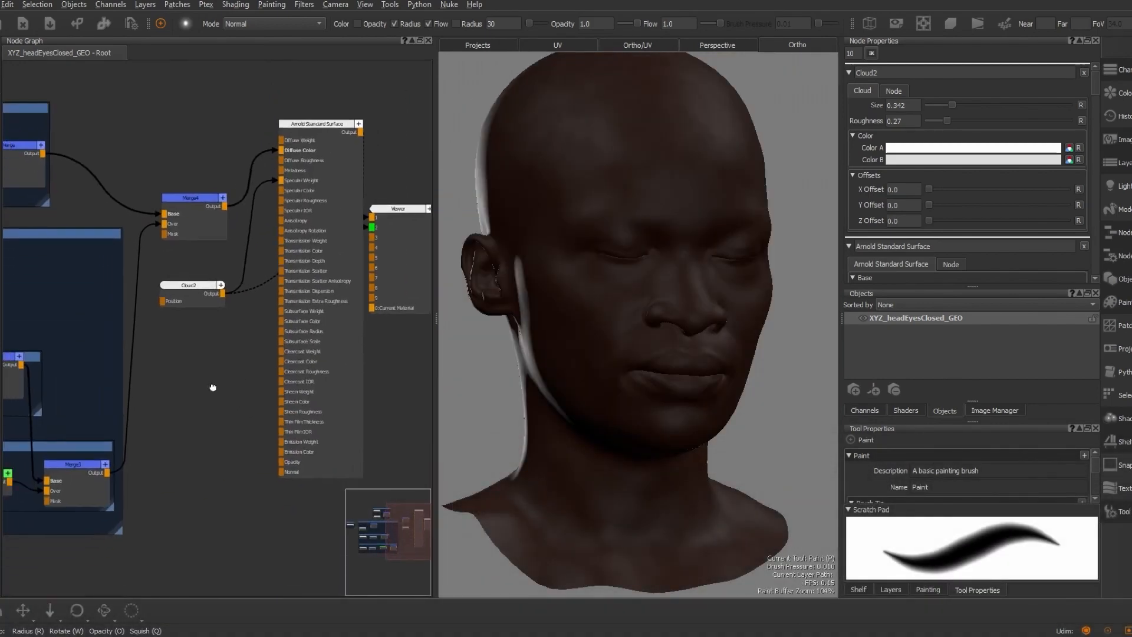
scroll(223, 410, "down", 3)
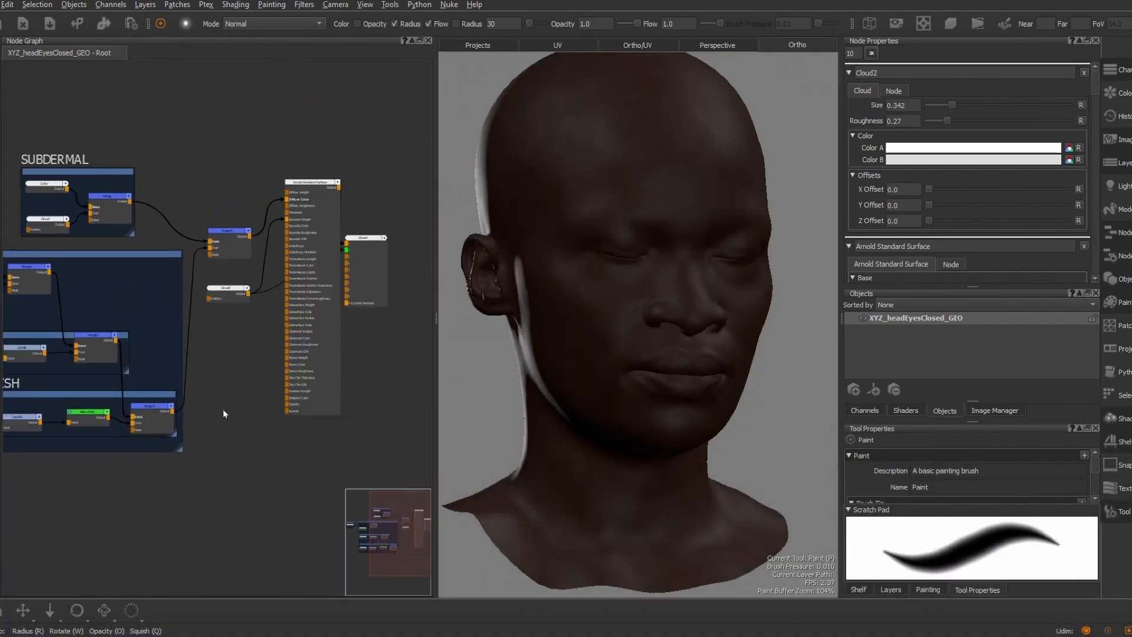
middle_click_drag(223, 409, 298, 369)
scroll(298, 363, "down", 2)
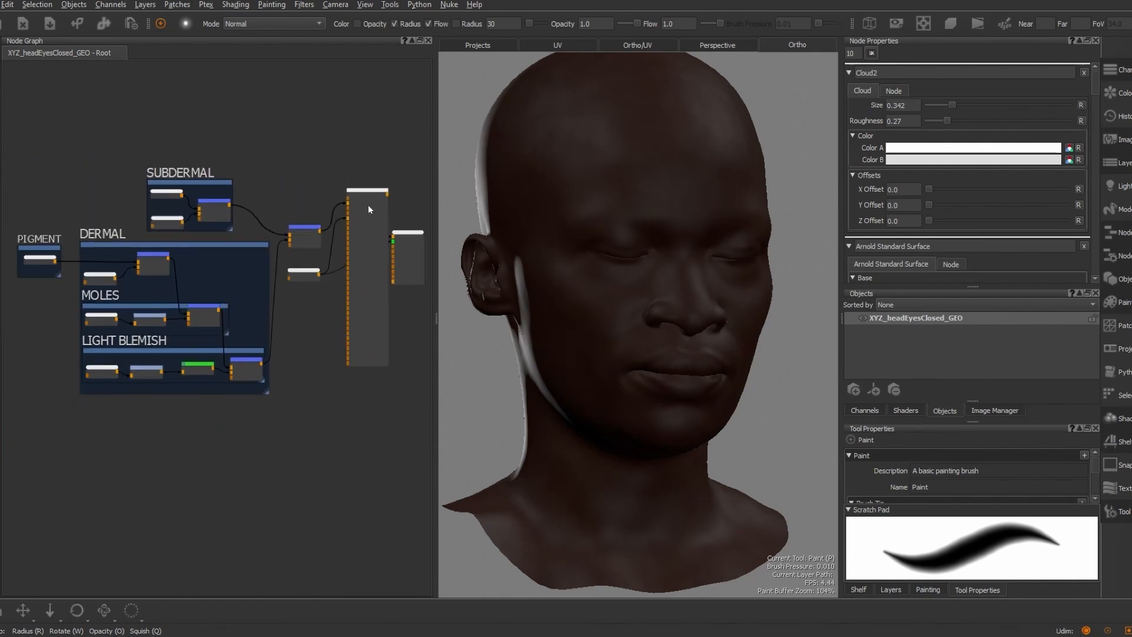
left_click_drag(368, 194, 370, 322)
scroll(333, 395, "up", 2)
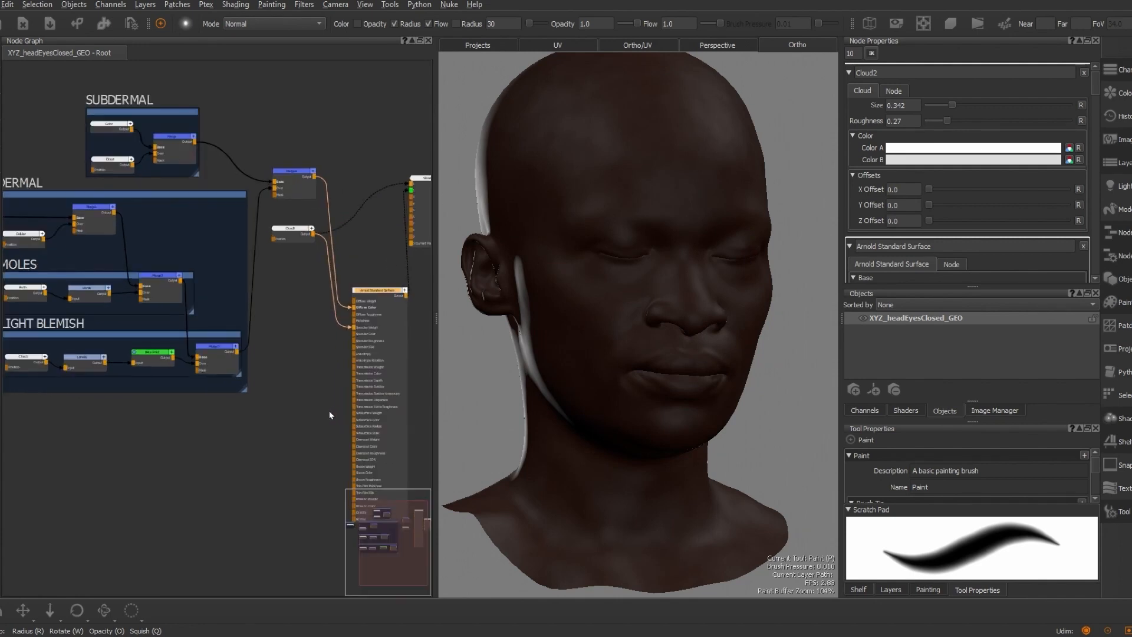
Create a Color node in the empty graph area below the LIGHT BLEMISH group
middle_click_drag(240, 424, 386, 285)
scroll(291, 349, "up", 2)
middle_click_drag(131, 365, 232, 330)
scroll(187, 319, "up", 2)
left_click(82, 303)
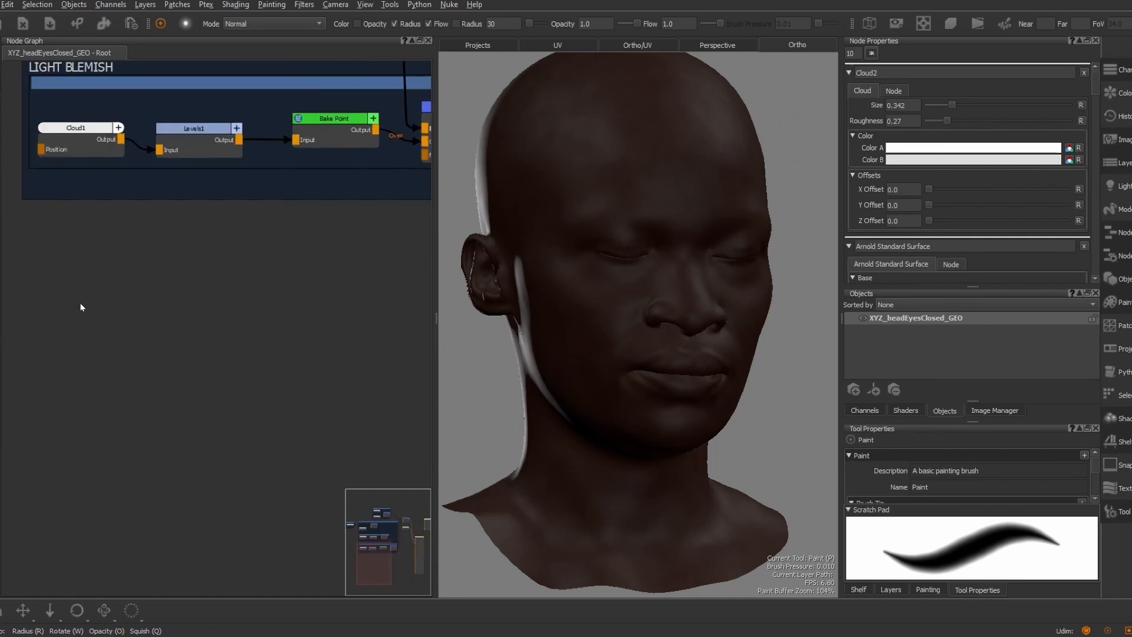
key("Tab")
type("colo")
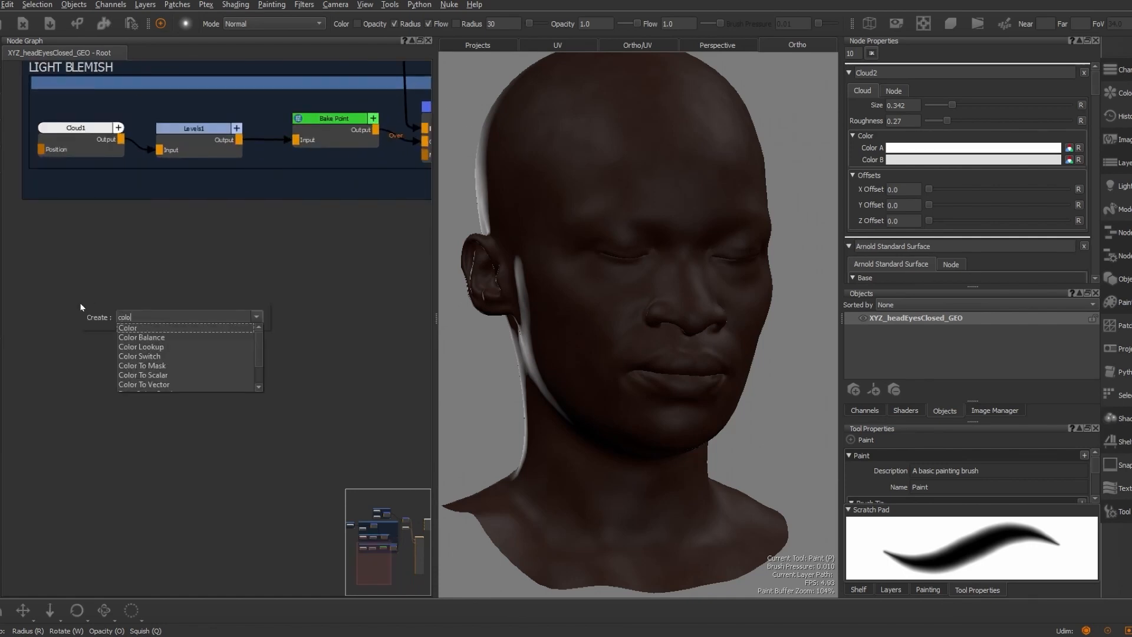
left_click(130, 328)
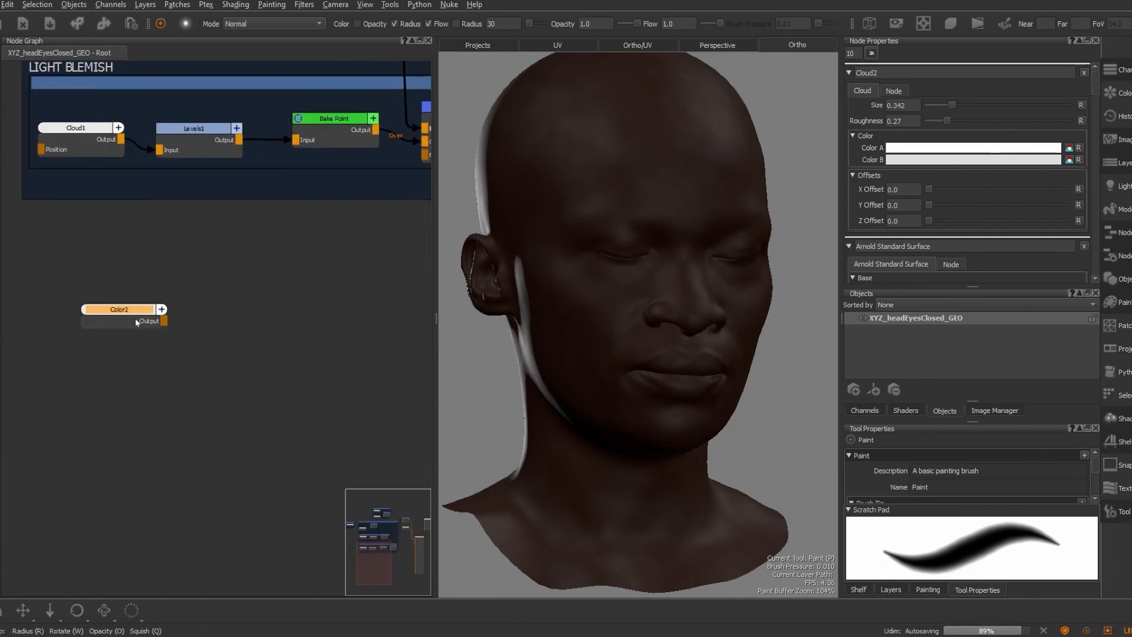
Set Color2 to a muted red with an intensity of about 0.64 and preview it on the head
scroll(128, 318, "up", 1)
scroll(165, 328, "up", 2)
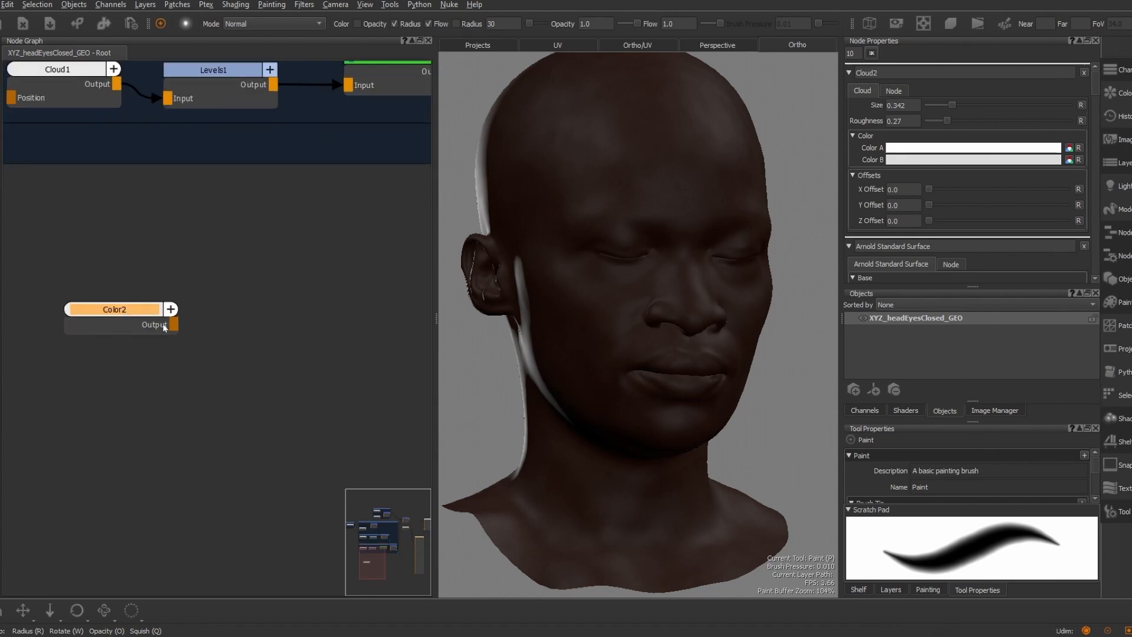
double_click(140, 311)
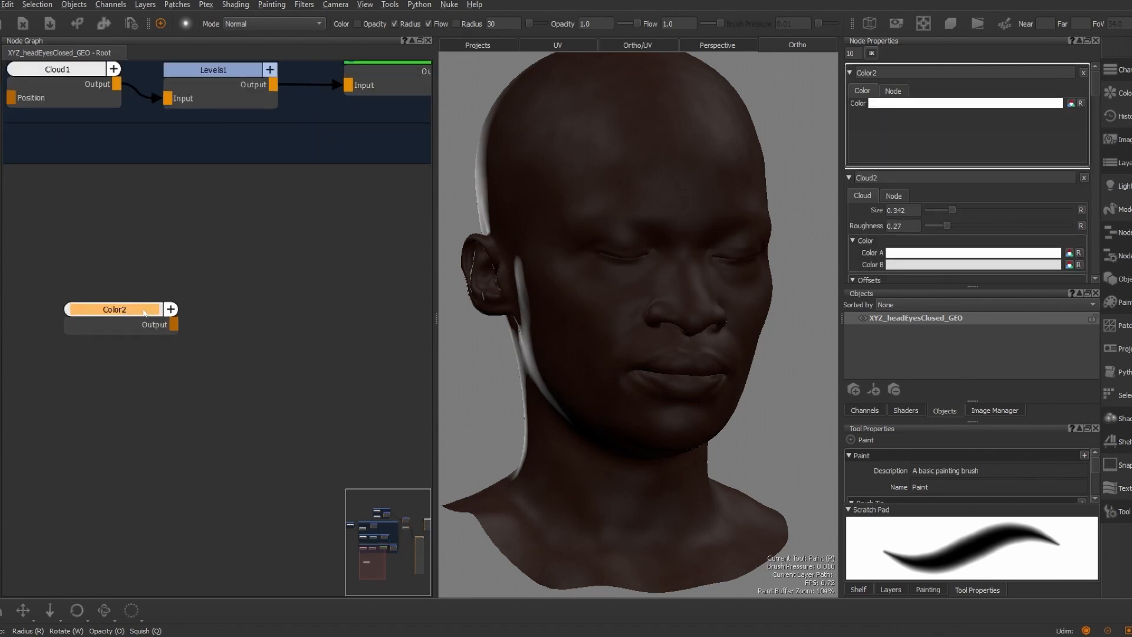
left_click(978, 105)
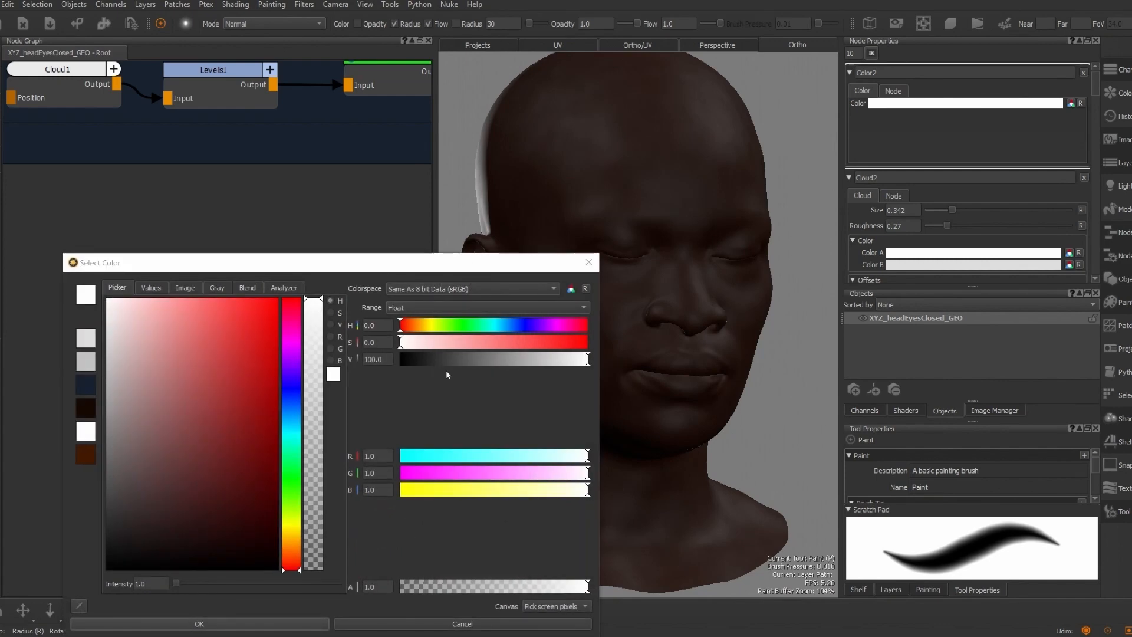
left_click_drag(249, 388, 297, 435)
left_click(206, 366)
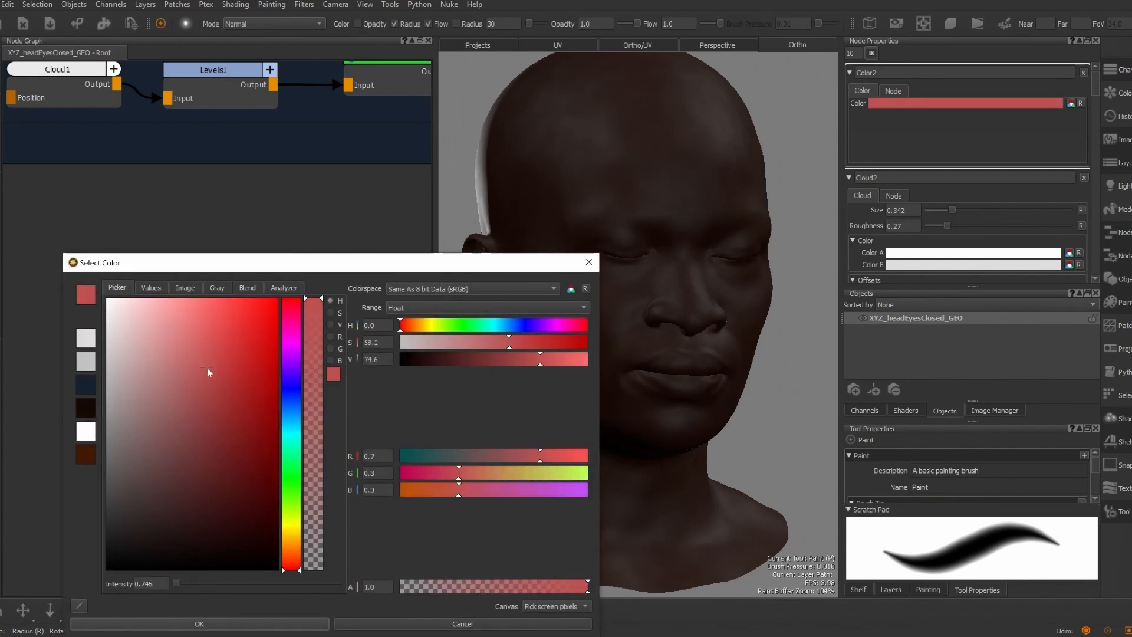
left_click_drag(210, 369, 214, 397)
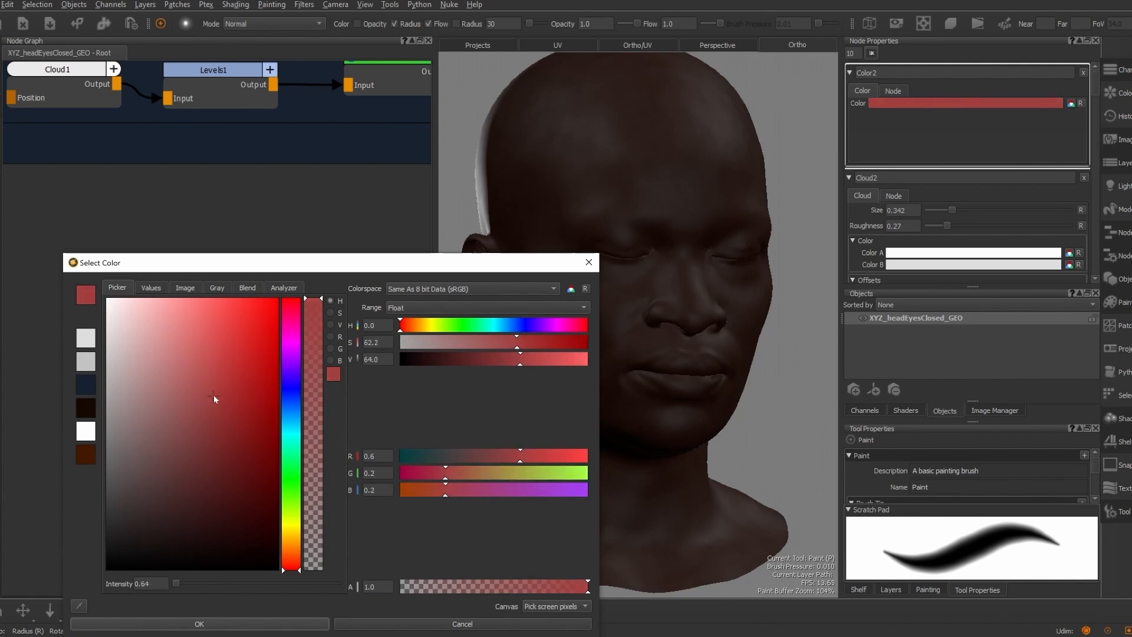
left_click(246, 625)
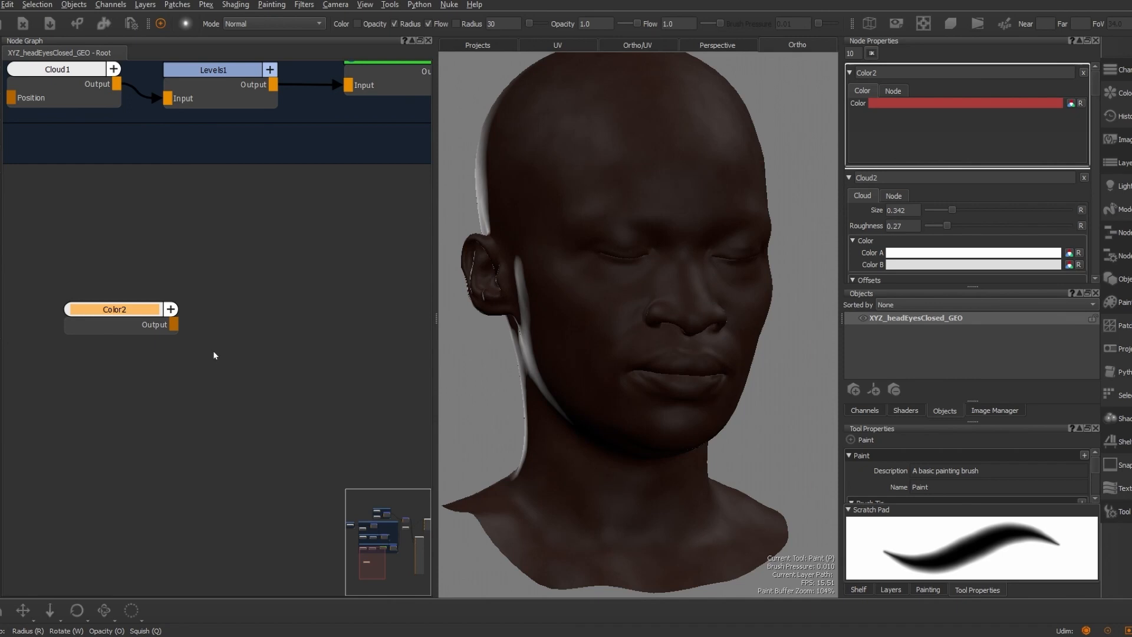
key("v")
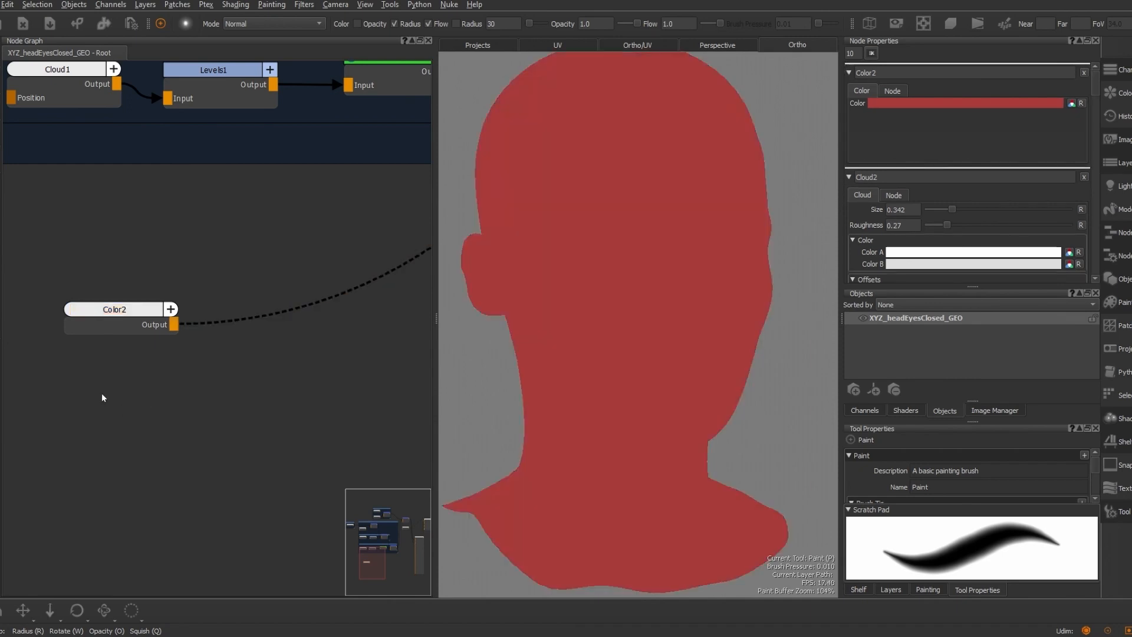
Create a Two Point Gradient node below Color2, preview it on the head and open its properties
key("Tab")
type("two")
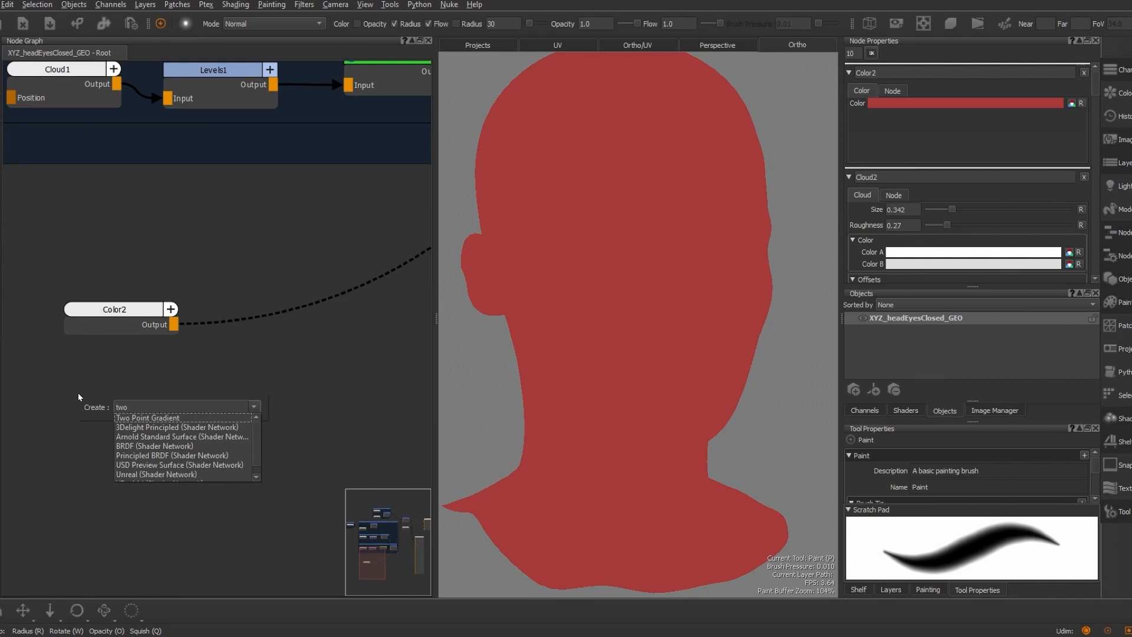
left_click(162, 417)
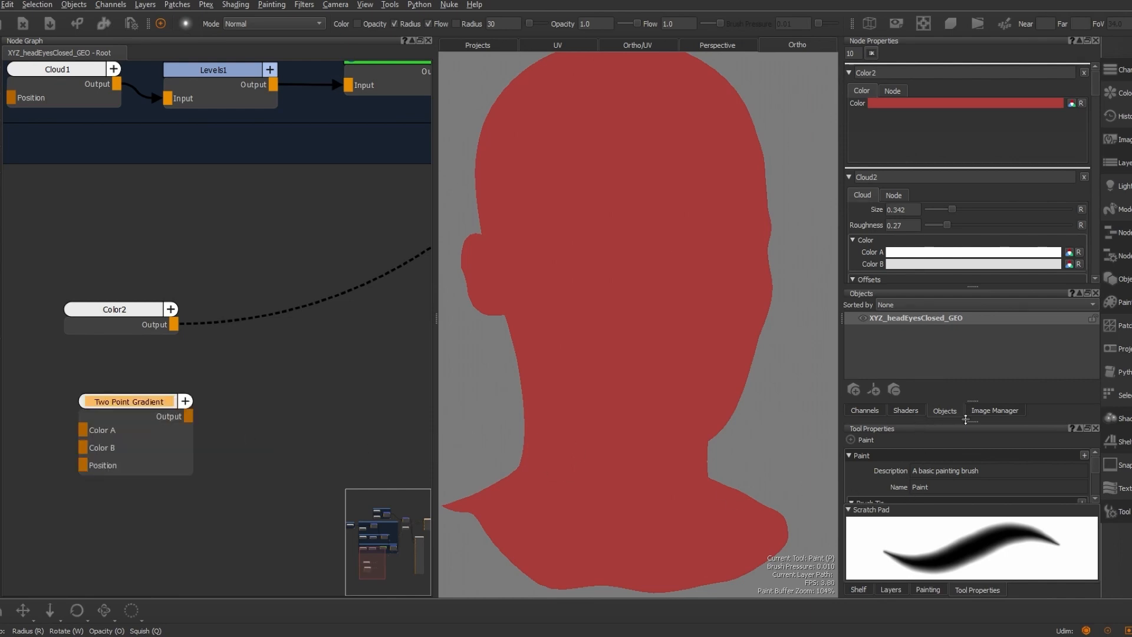
mouse_move(971, 420)
left_mouse_down()
mouse_move(957, 314)
mouse_move(963, 184)
mouse_move(965, 420)
left_mouse_up()
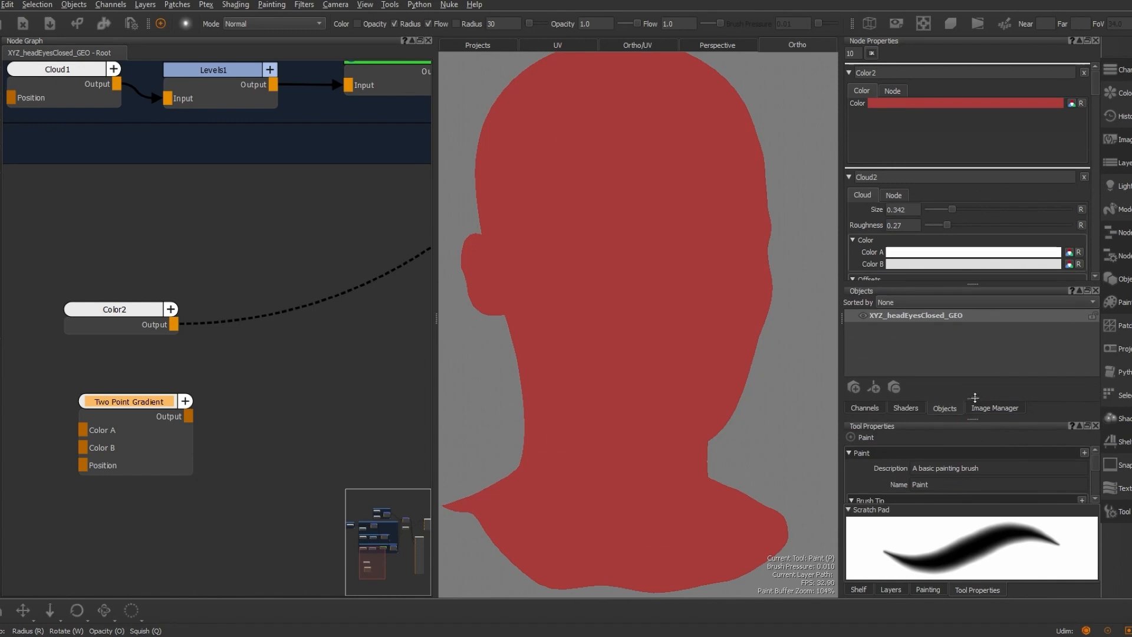
double_click(129, 402)
Add locators for both gradient points and raise Locator B to about 13.1 on Y
scroll(758, 331, "down", 5)
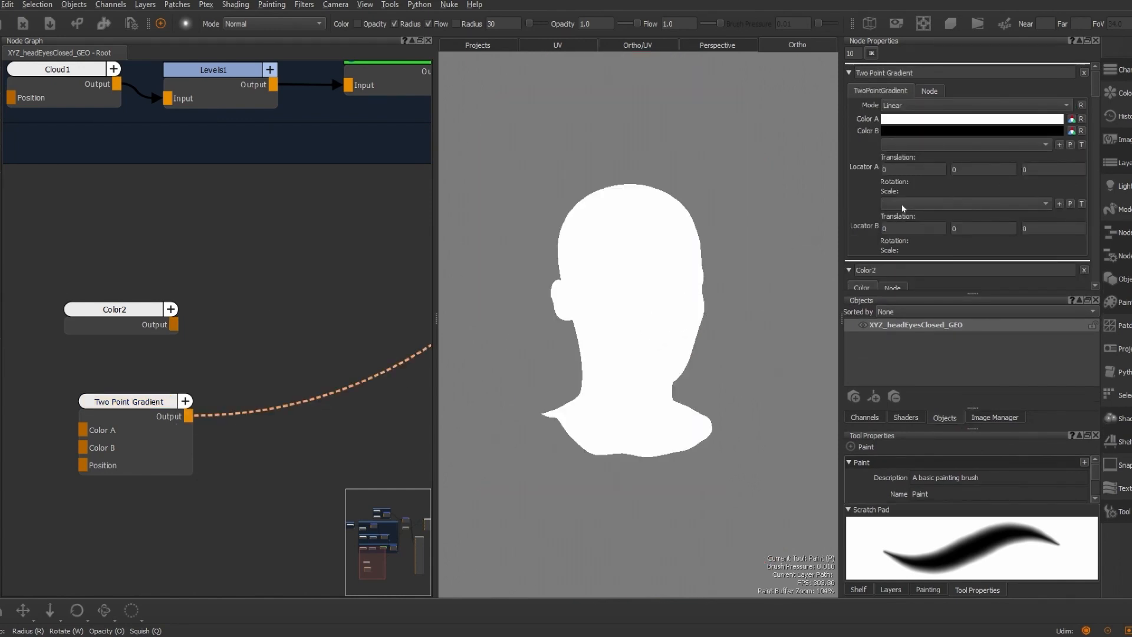
left_click(1060, 145)
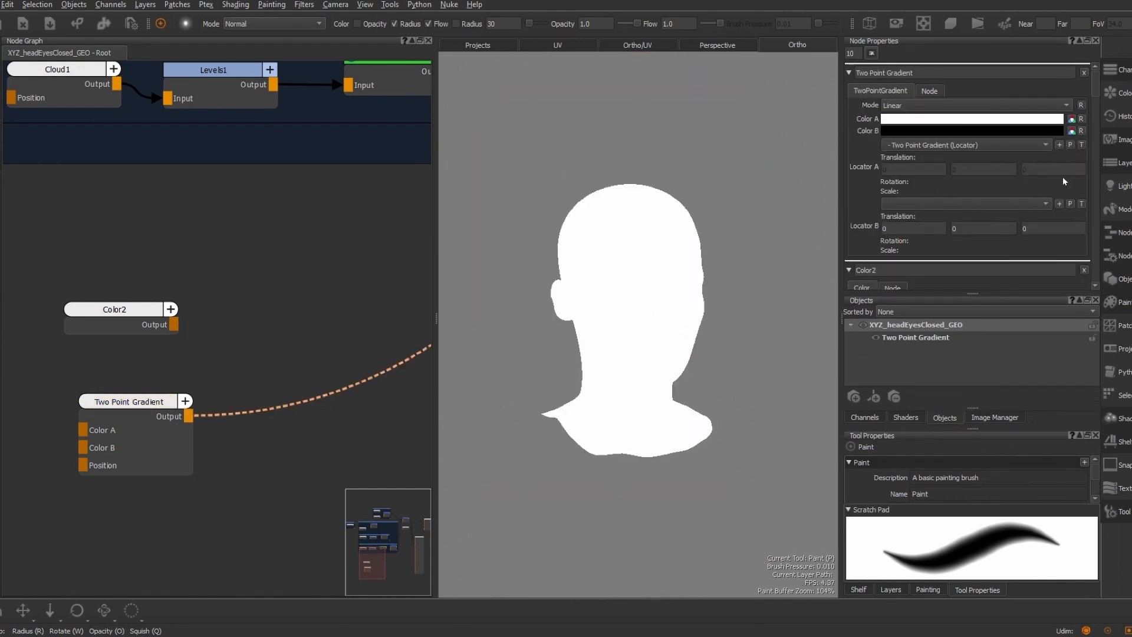
left_click(1059, 204)
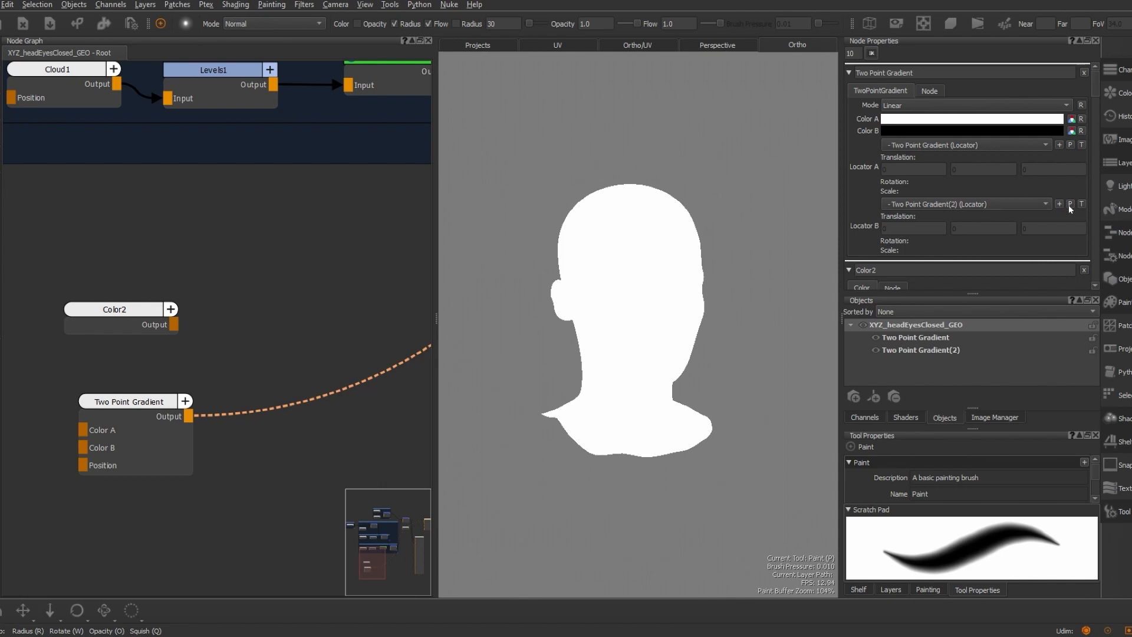
left_click(1071, 204)
mouse_move(619, 424)
left_mouse_down()
mouse_move(596, 204)
mouse_move(602, 295)
left_mouse_up()
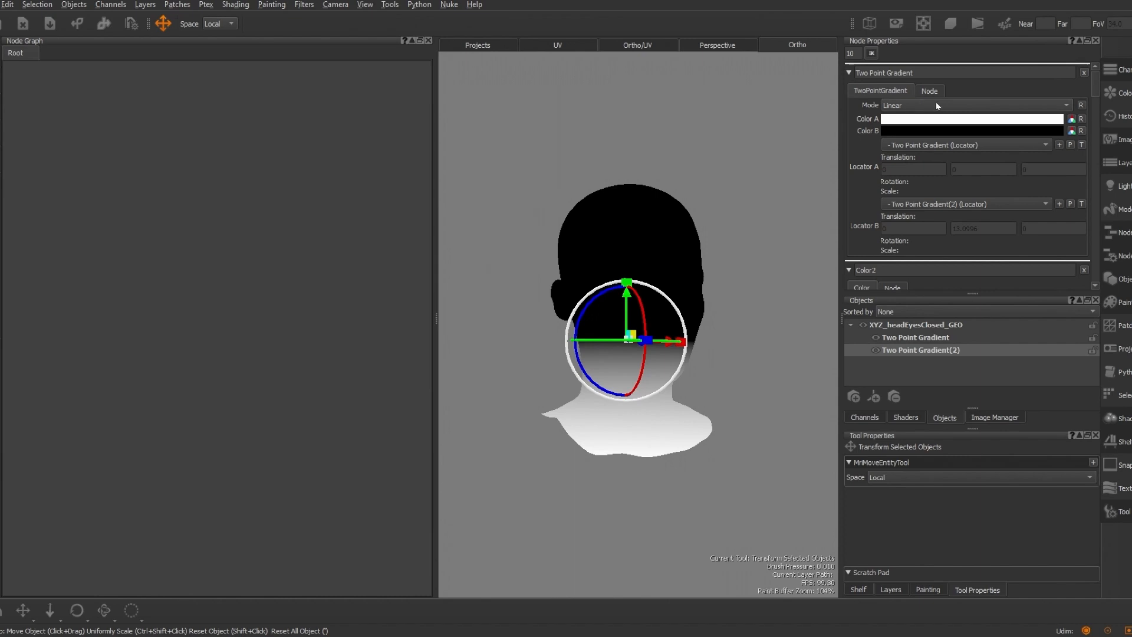
Set the gradient's Mode to Radial and move Locator B inside the head, to about 17.2 on Y and slightly sideways along X
left_click(966, 106)
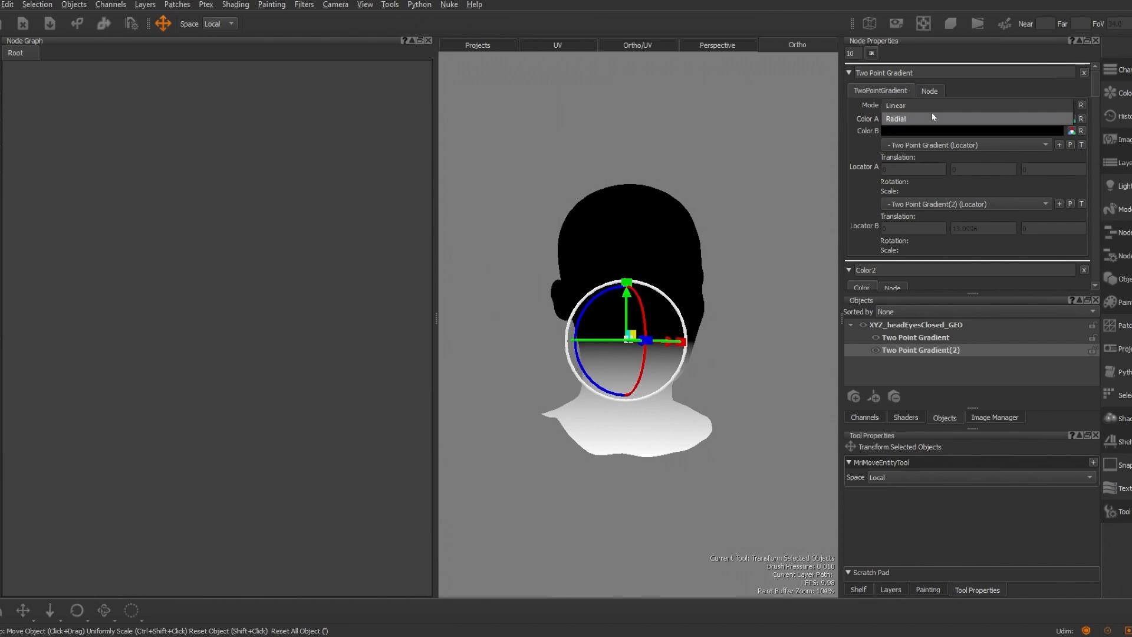
left_click(901, 120)
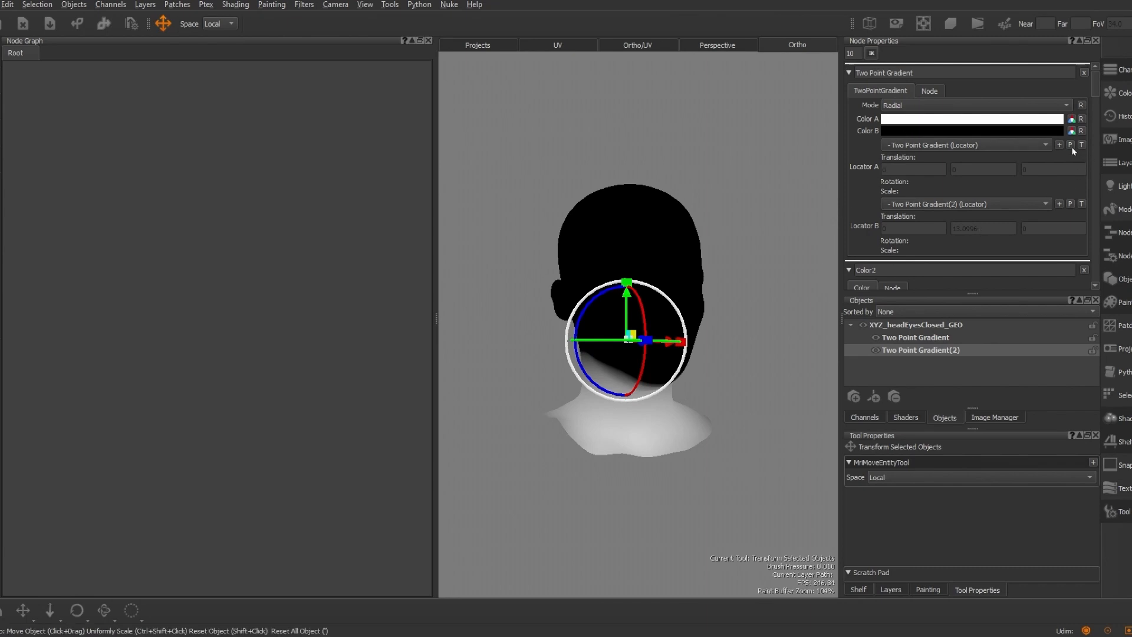
left_click_drag(629, 300, 623, 242)
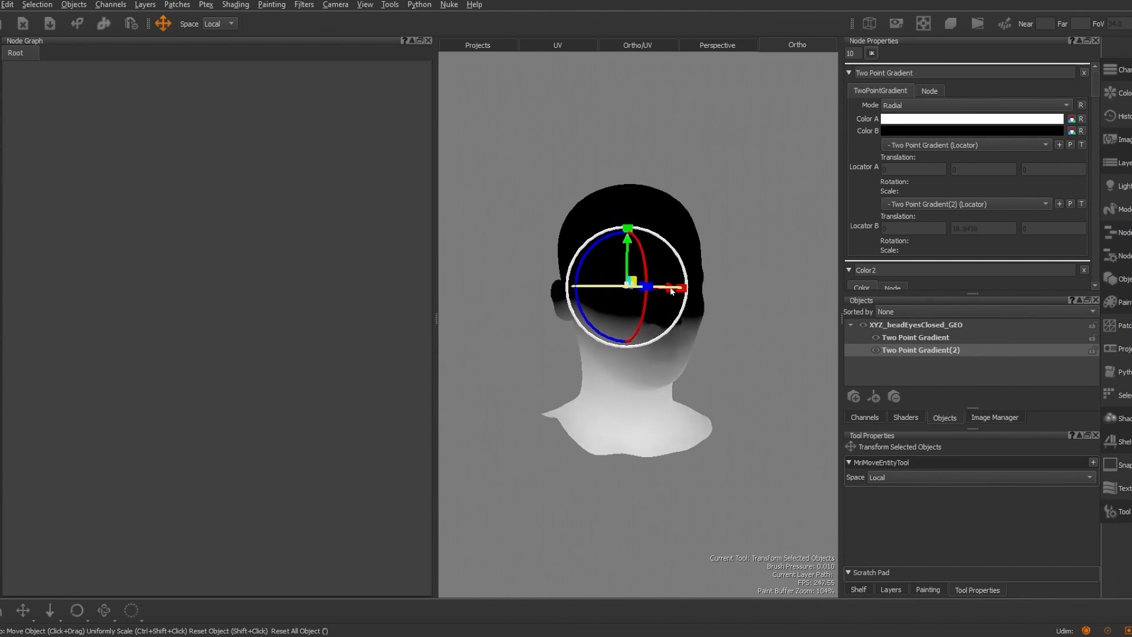
left_click_drag(671, 293, 645, 294)
left_click_drag(606, 245, 605, 258)
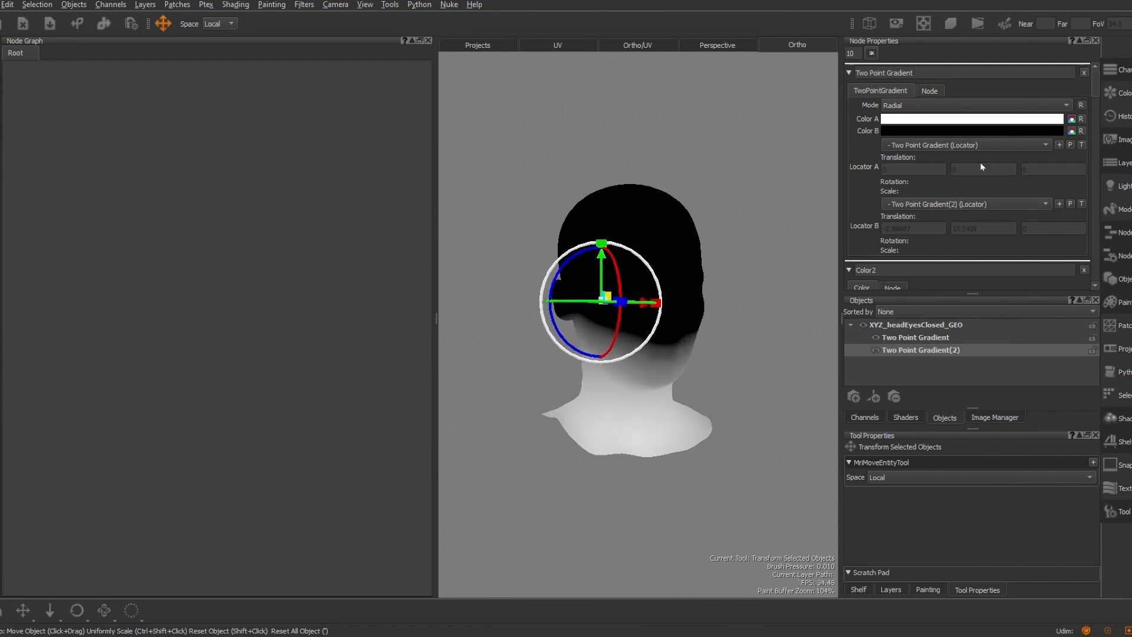
Move the radial gradient's Locator A up beside the ear on the head's negative-X side, to about 17.1 on Y
left_click(1071, 144)
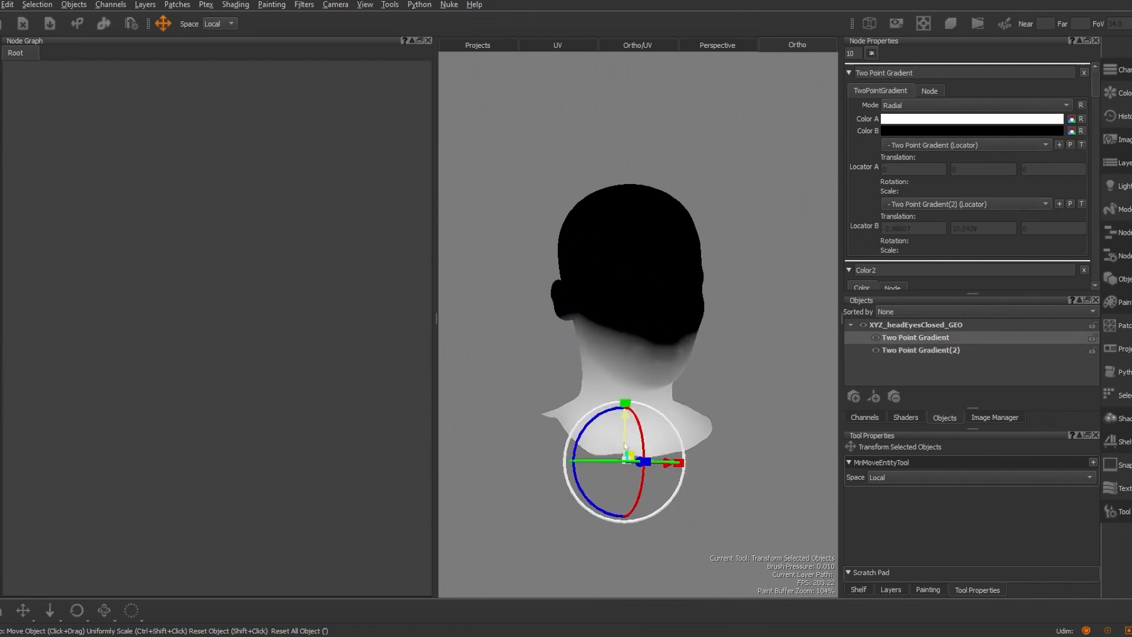
left_click_drag(629, 426, 608, 262)
left_click_drag(584, 303, 498, 302)
left_click_drag(632, 337, 604, 321, "alt")
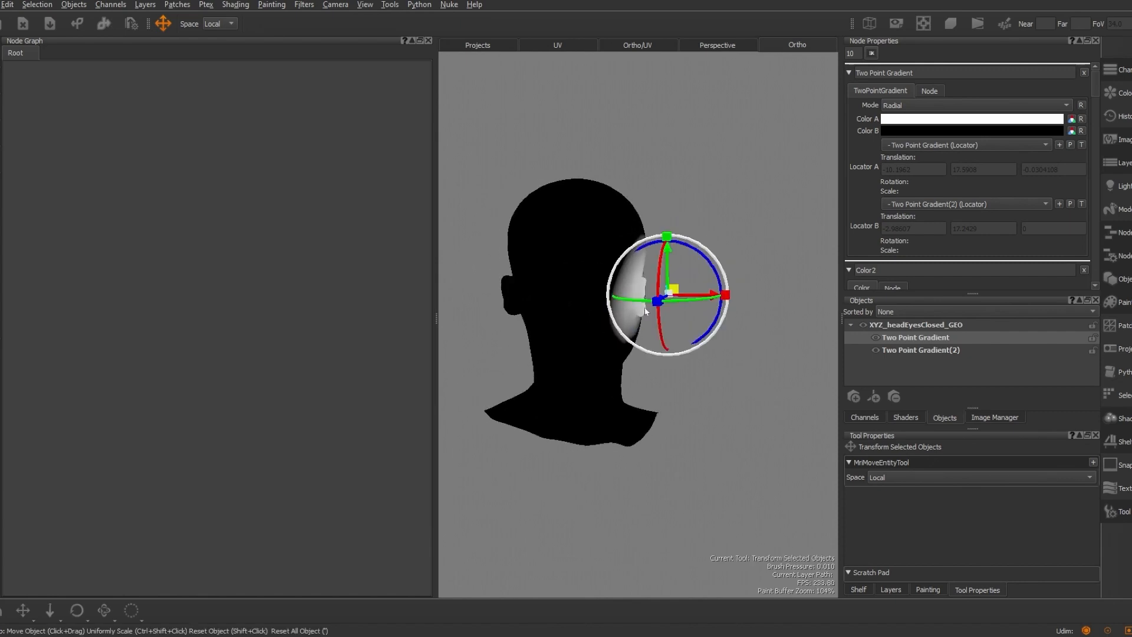
mouse_move(666, 301)
left_mouse_down()
mouse_move(722, 311)
mouse_move(677, 302)
left_mouse_up()
left_click_drag(723, 340, 571, 346, "alt")
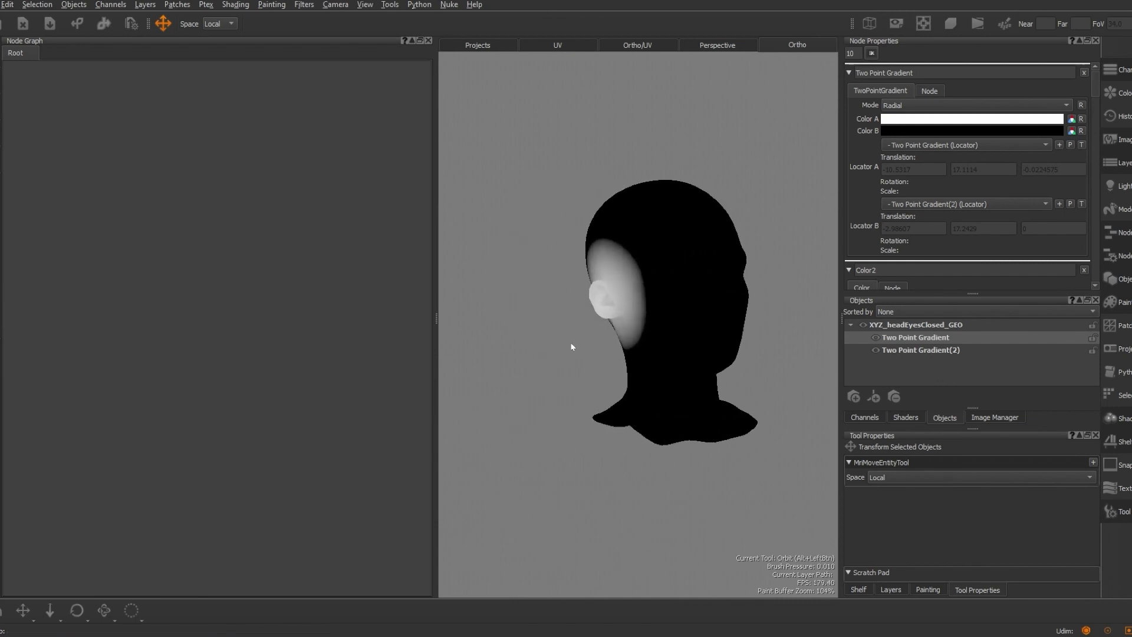
Shift the gradient's Locator B outward along X to about -6.7 so the falloff covers only the ear, and check the head's front
left_click(1072, 204)
mouse_move(640, 372)
left_mouse_down("alt")
mouse_move(586, 374)
mouse_move(625, 376)
left_mouse_up("alt")
right_click_drag(625, 376, 708, 405, "alt")
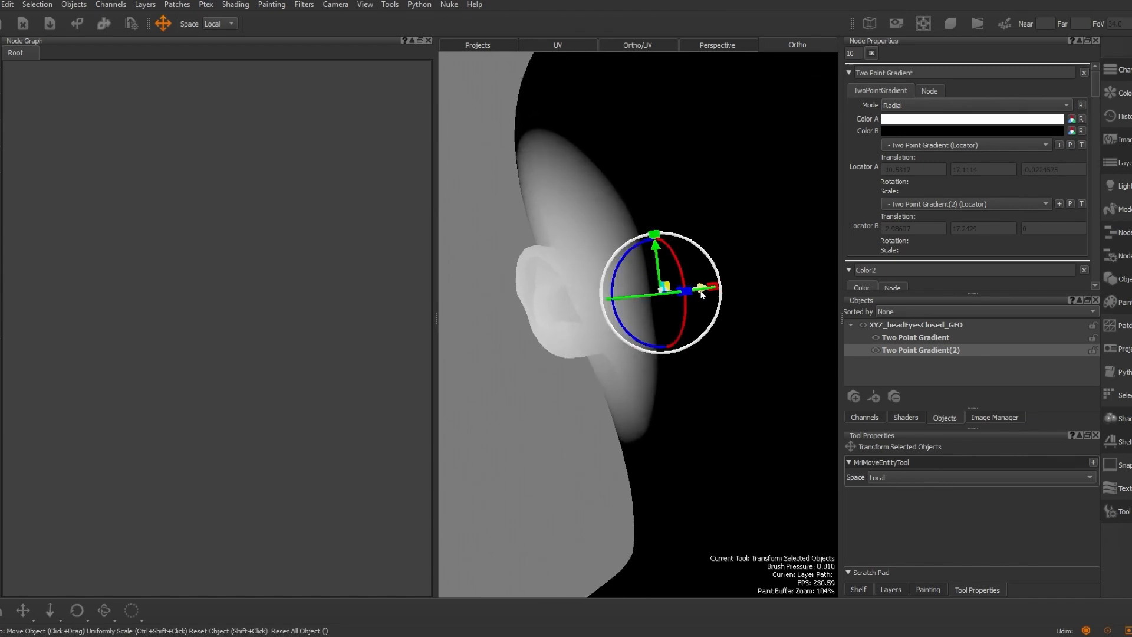
left_click_drag(701, 294, 543, 341)
scroll(594, 382, "down", 10)
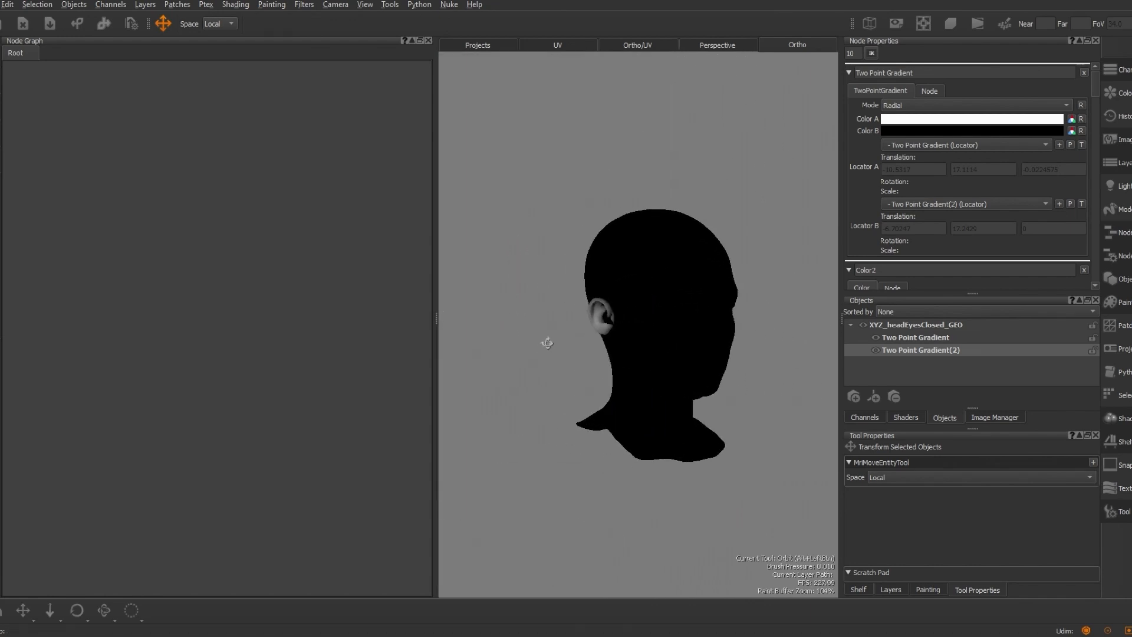
left_click(785, 366)
left_click_drag(783, 361, 699, 356, "alt")
middle_click_drag(700, 356, 660, 389, "alt")
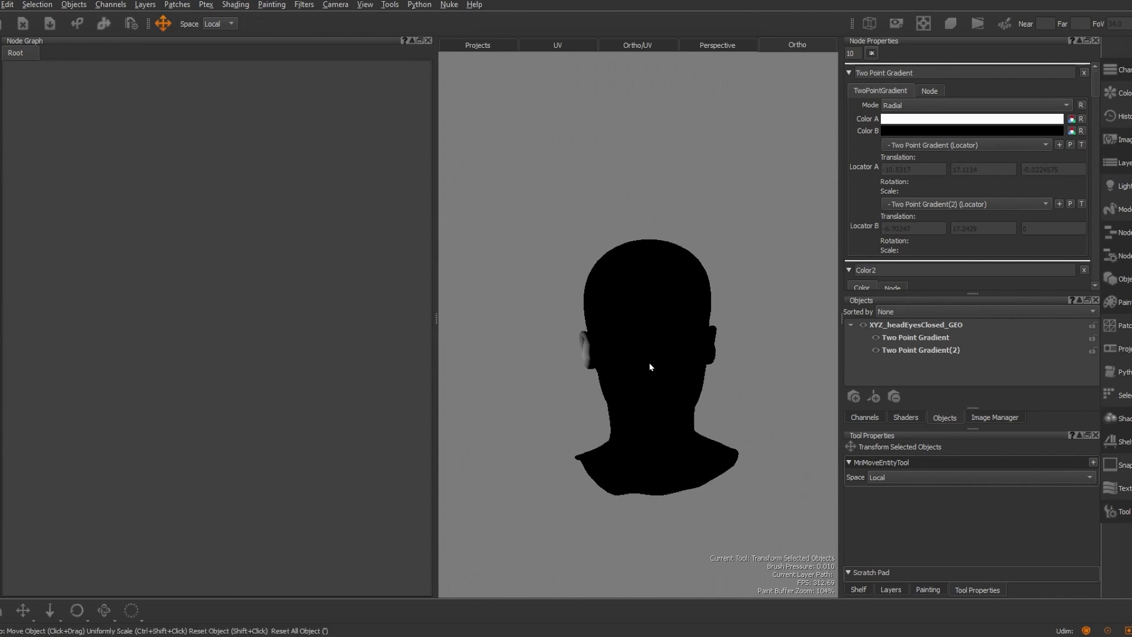
scroll(678, 370, "up", 5)
middle_click_drag(703, 374, 666, 293, "alt")
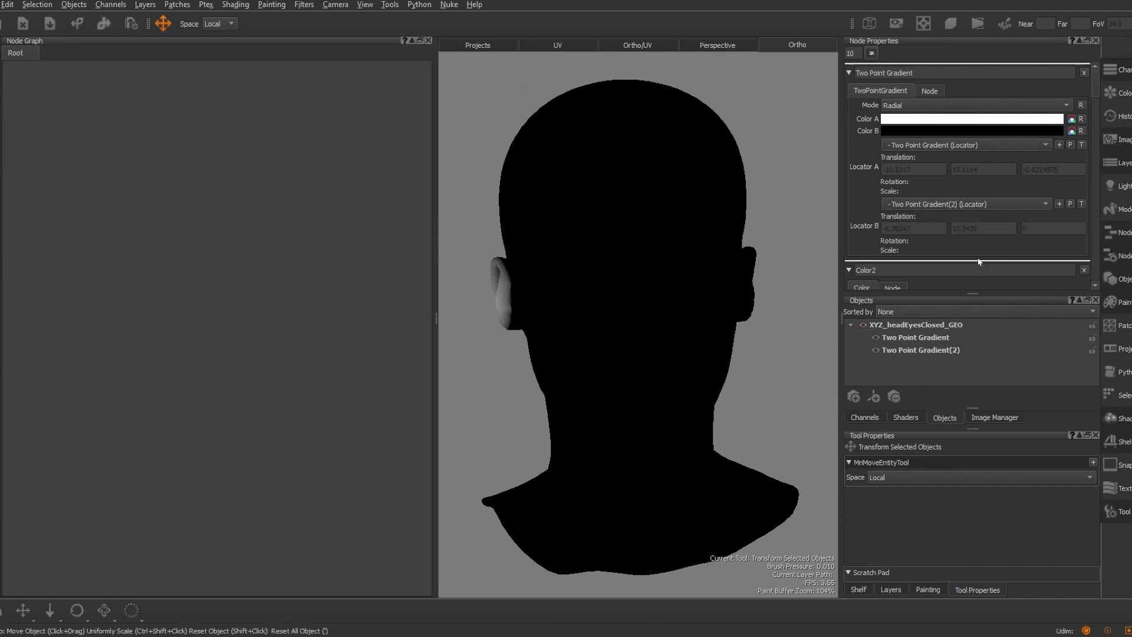
Reselect the head object and create a second Two Point Gradient node below the first, opening its properties
double_click(927, 326)
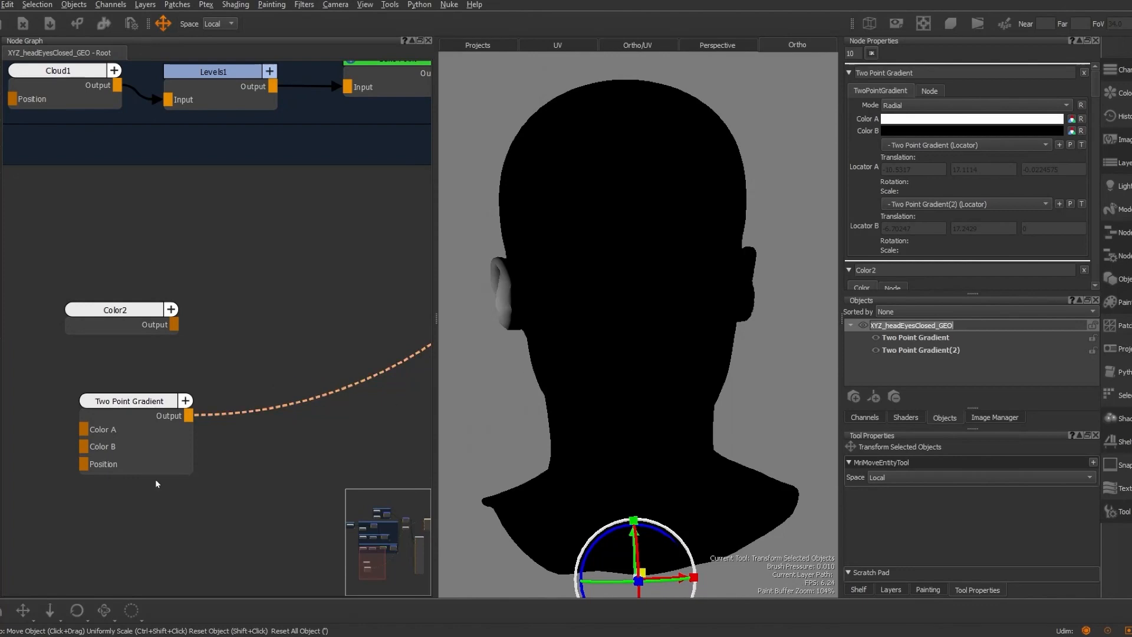
left_click(86, 514)
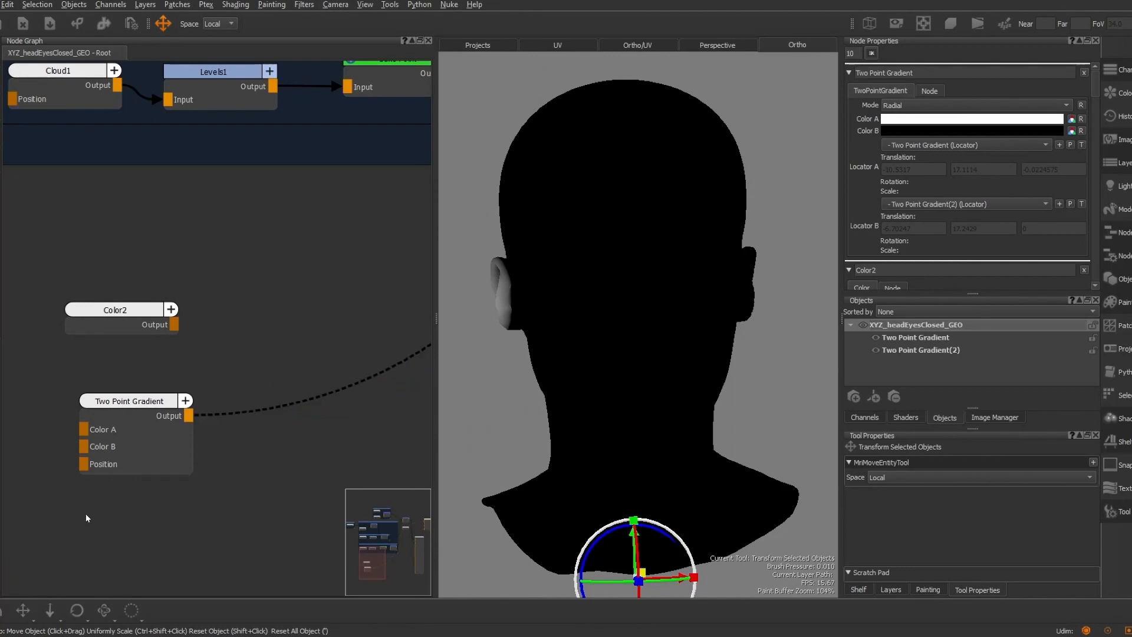
key("Tab")
type("two")
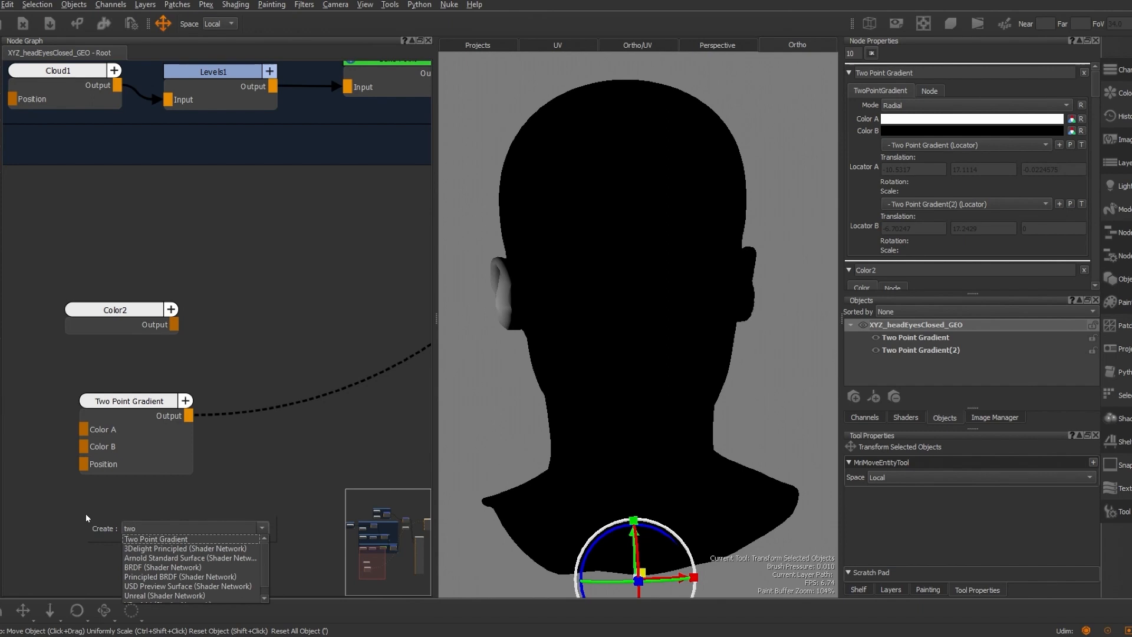
left_click(149, 540)
left_click_drag(143, 518, 134, 507)
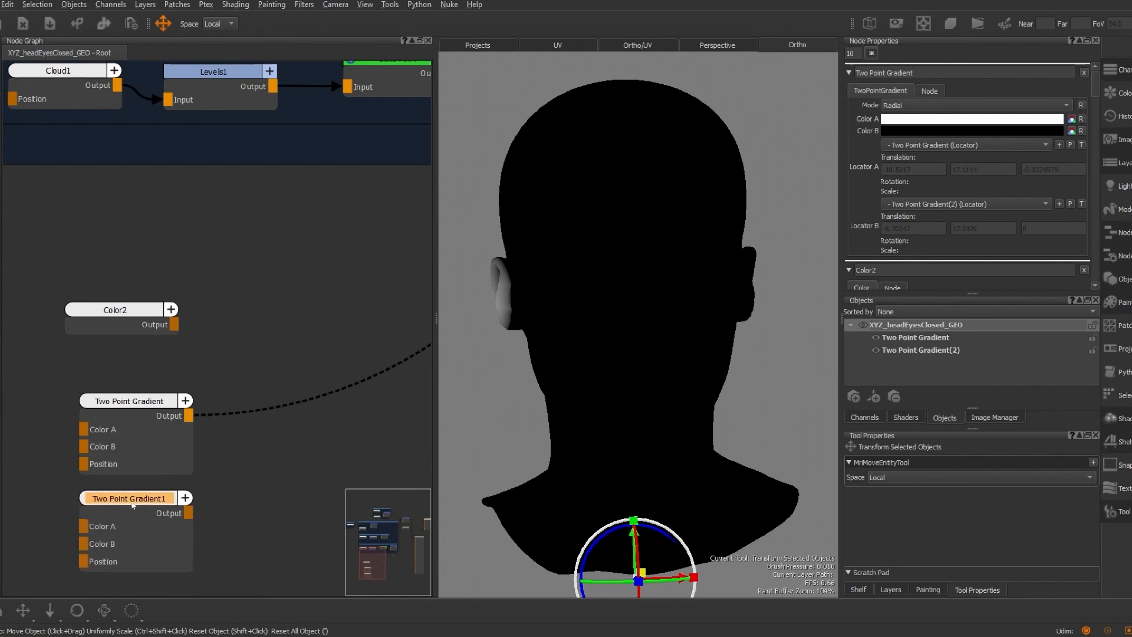
double_click(134, 506)
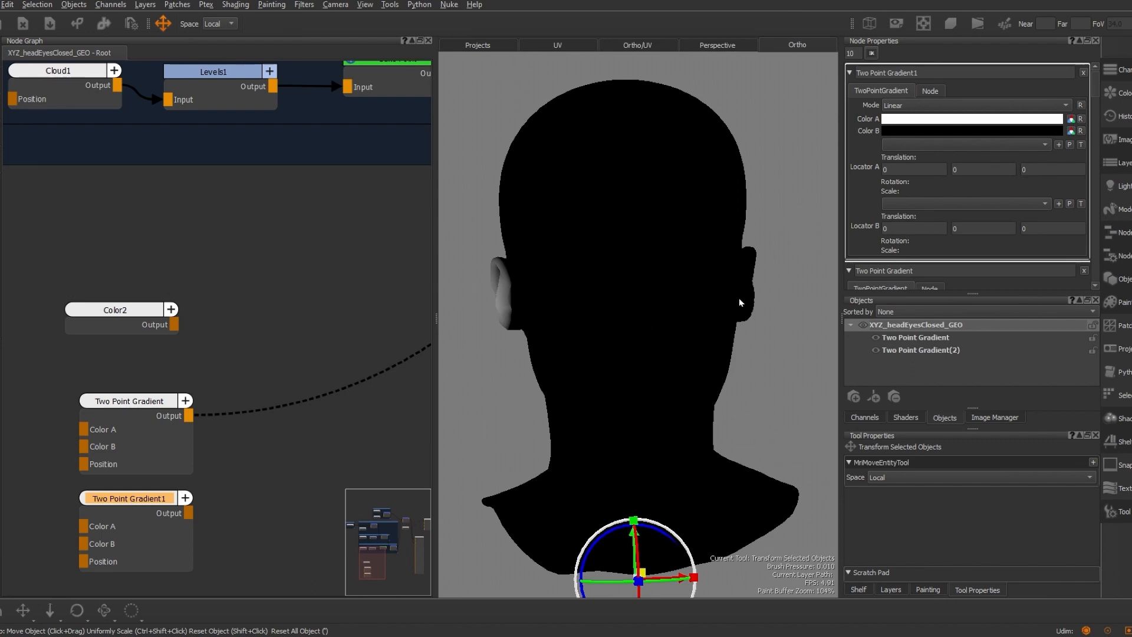
Set Two Point Gradient1 to Radial, add locators for both its points and preview it on the head
left_click(1049, 110)
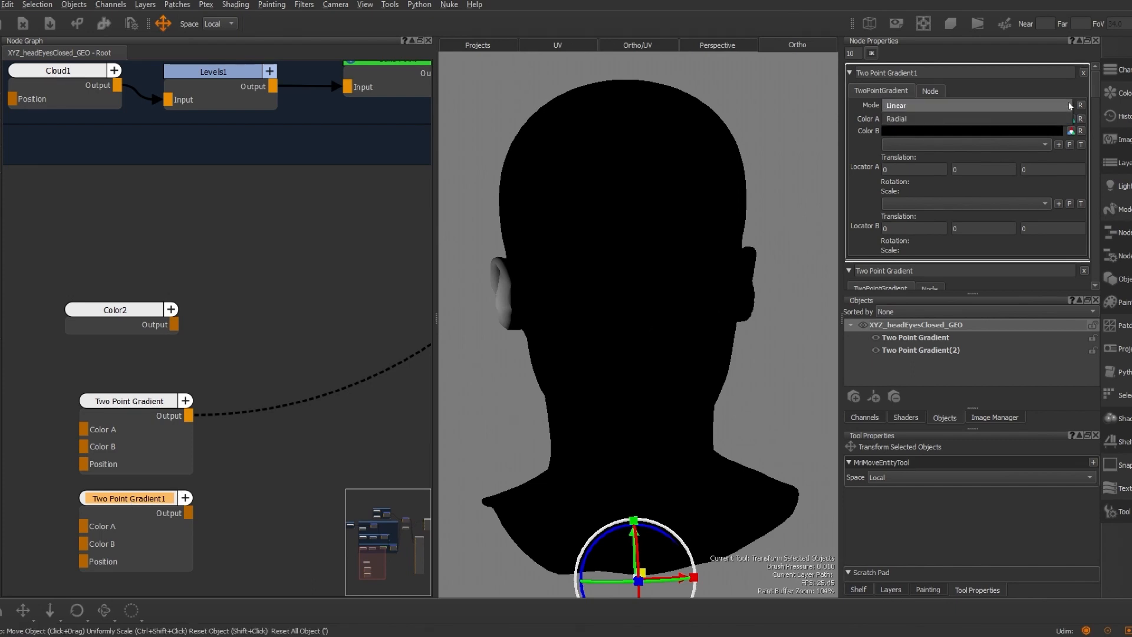
left_click(939, 120)
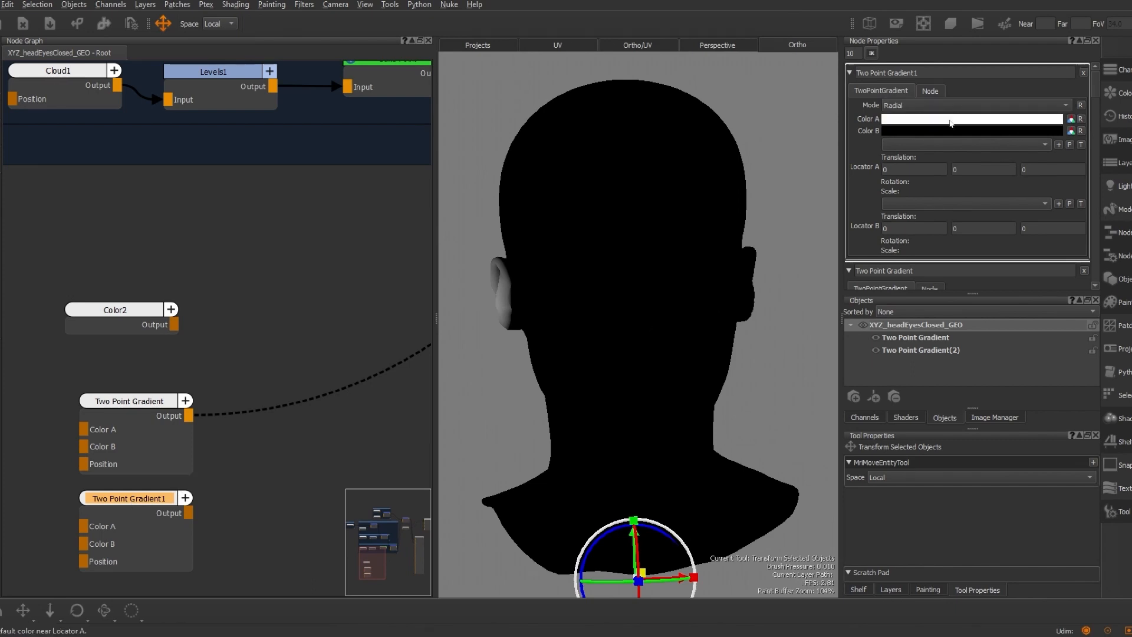
left_click(1070, 145)
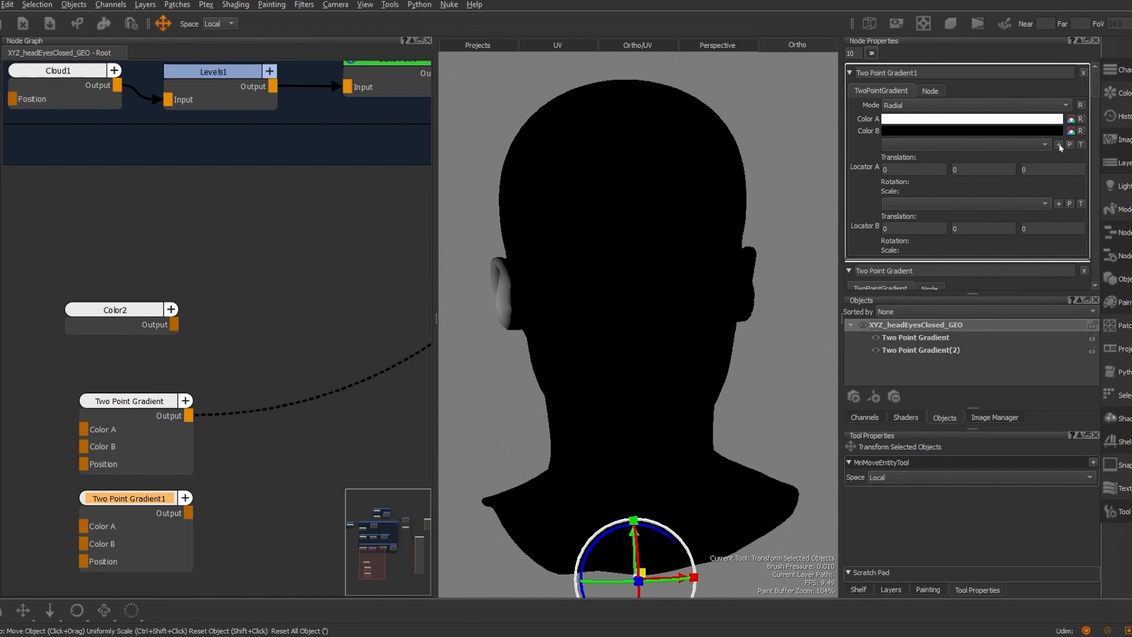
left_click(1059, 204)
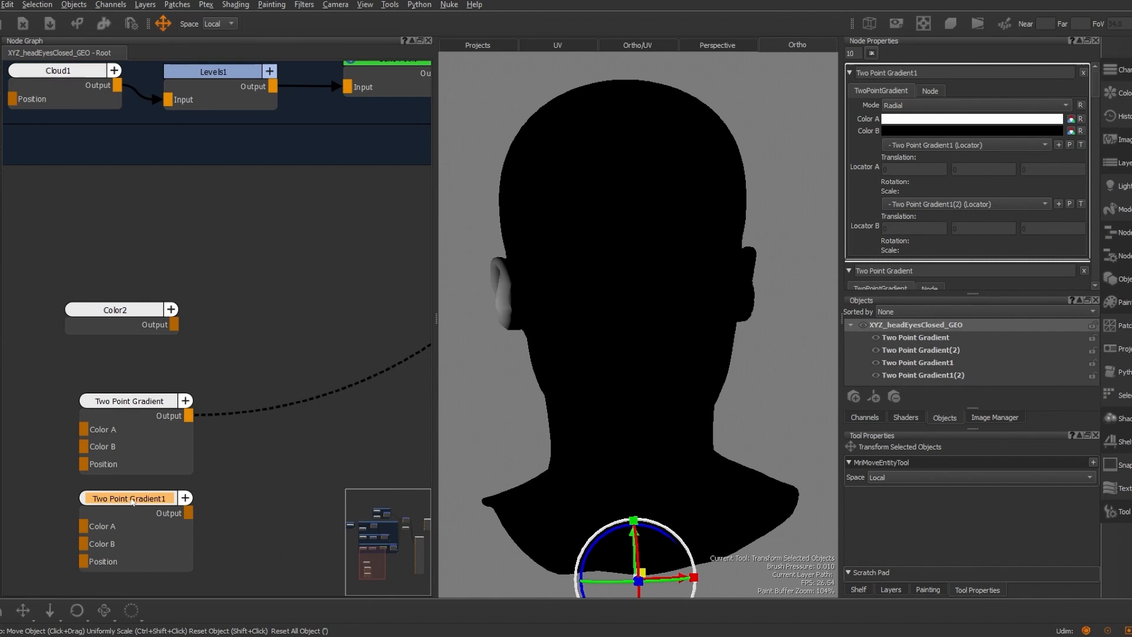
key("v")
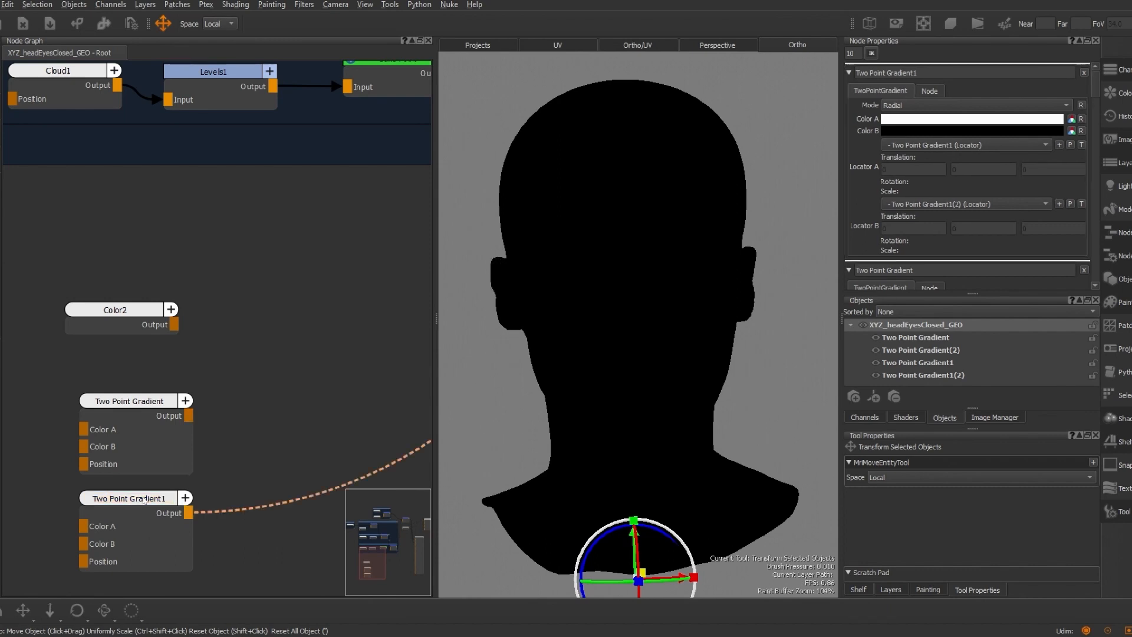
Move Two Point Gradient1's Locator A beside the opposite ear, to about 16.7 on Y and about 9.4 on X
left_click(1072, 146)
left_click_drag(635, 540, 627, 225)
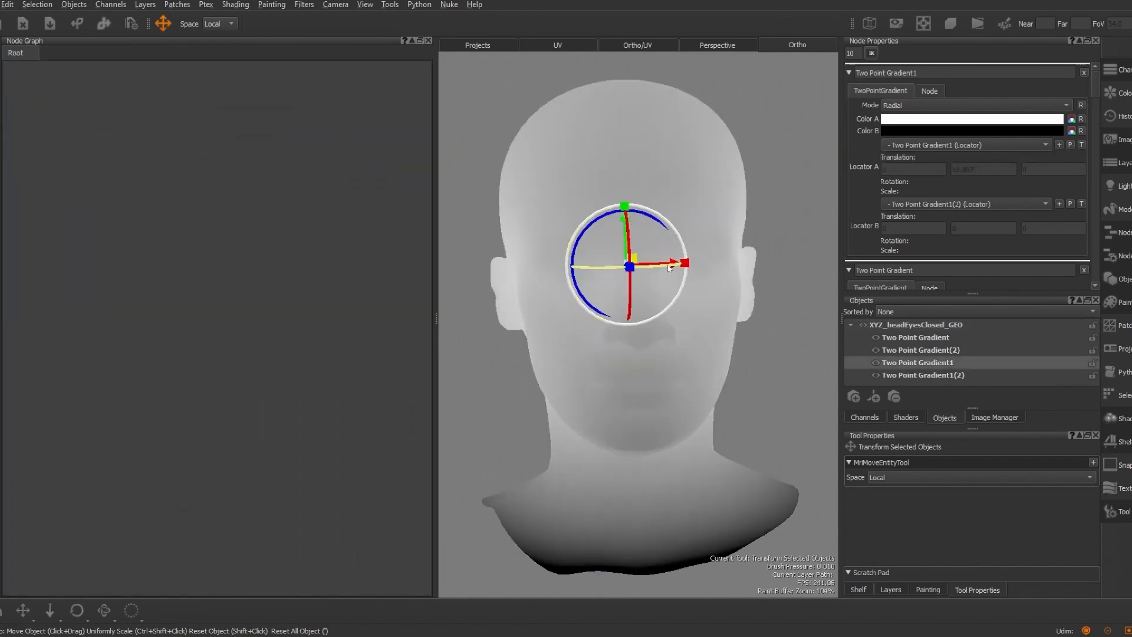
left_click_drag(669, 267, 828, 298)
middle_click_drag(828, 298, 589, 319)
Move Two Point Gradient1's Locator B inside the head near the same ear, to about 6.6 on X
left_click(922, 375)
left_click_drag(469, 533, 589, 297)
middle_click_drag(590, 298, 684, 298)
left_click_drag(684, 298, 596, 328)
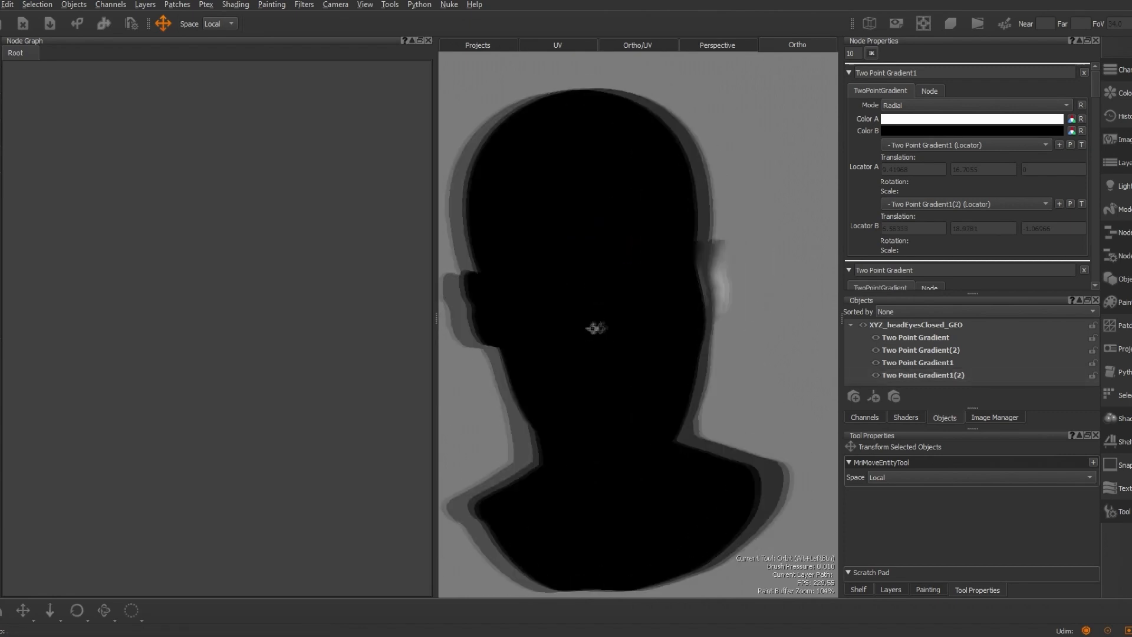
Reselect the head object, create a Merge node beside the two gradient nodes and open its properties
left_click(911, 325)
key("Tab")
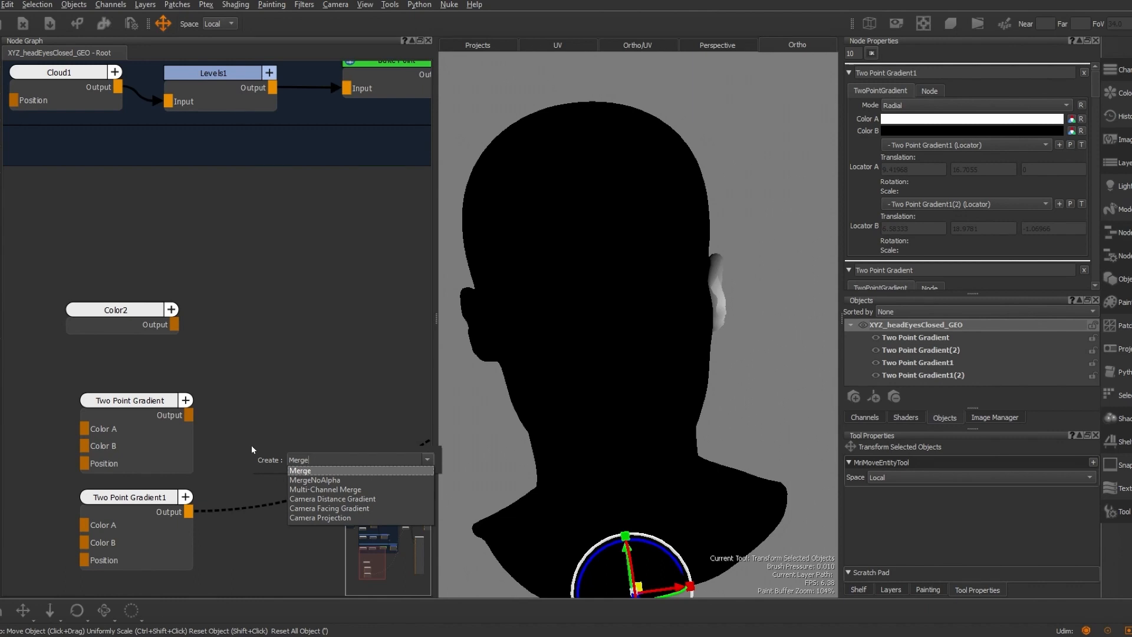
key("Return")
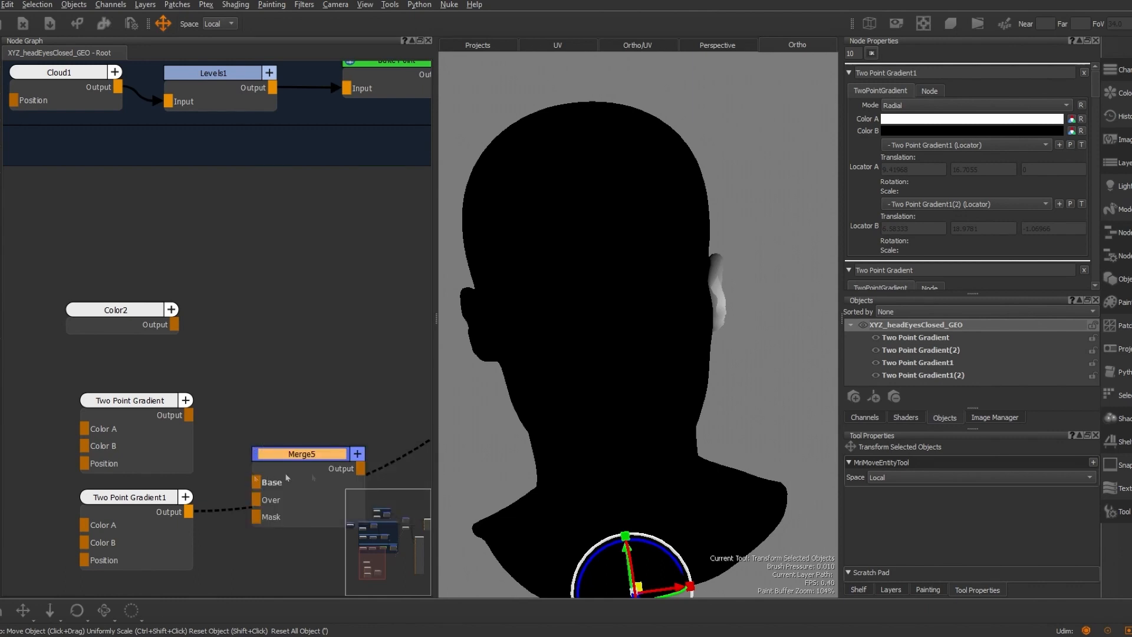
double_click(307, 456)
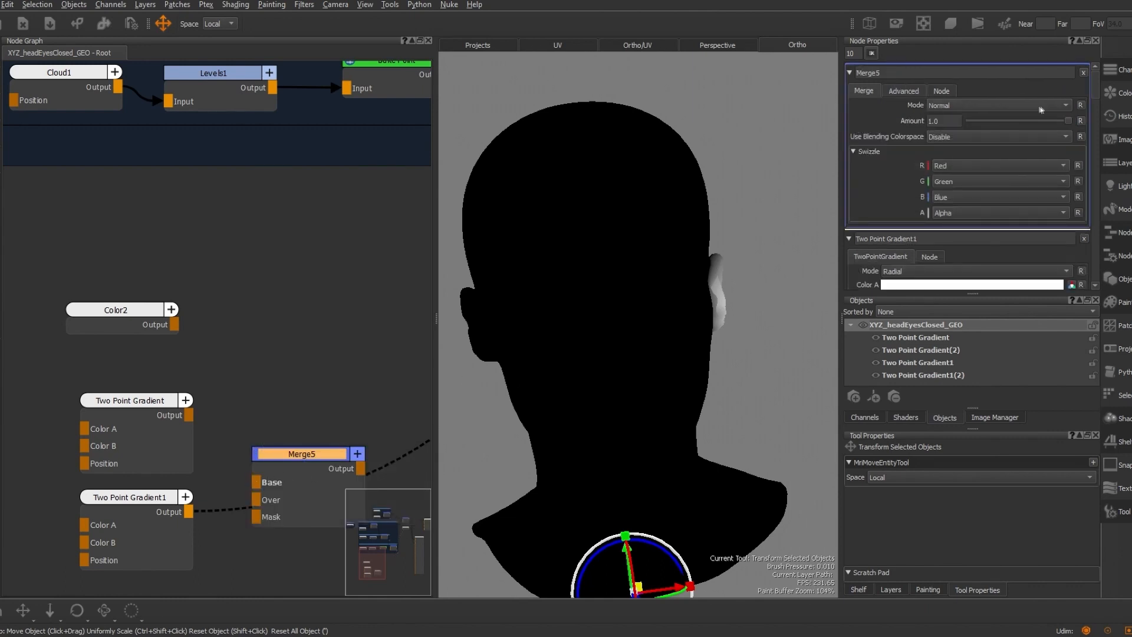
Connect Two Point Gradient to the Merge node's Base and Two Point Gradient1 to its Over, and preview the merge
left_click(200, 422)
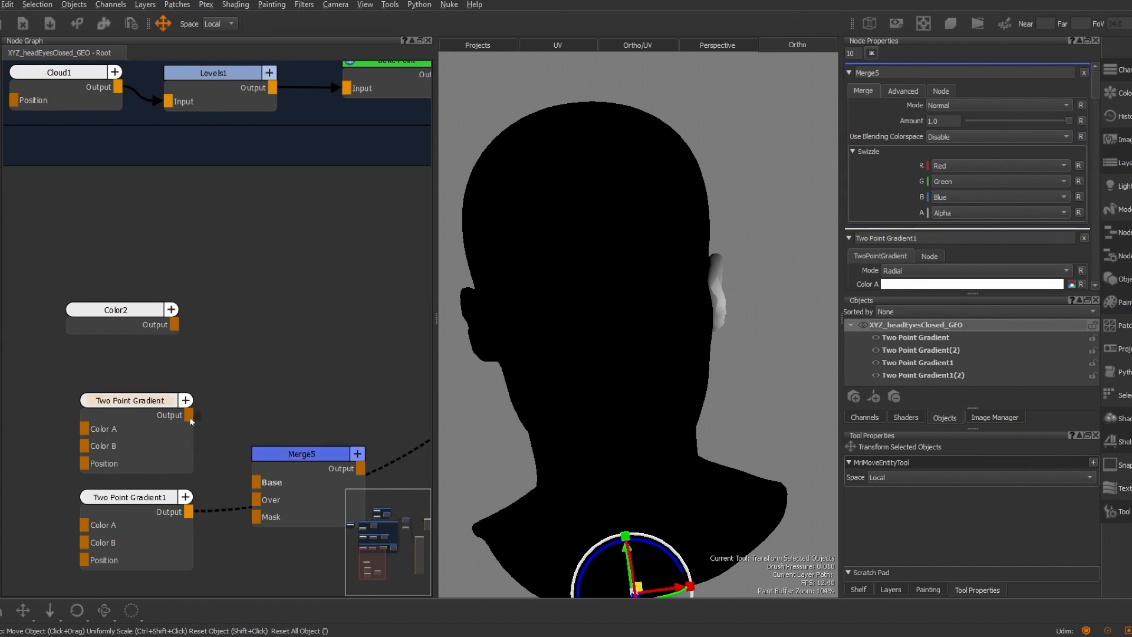
left_click_drag(189, 415, 260, 489)
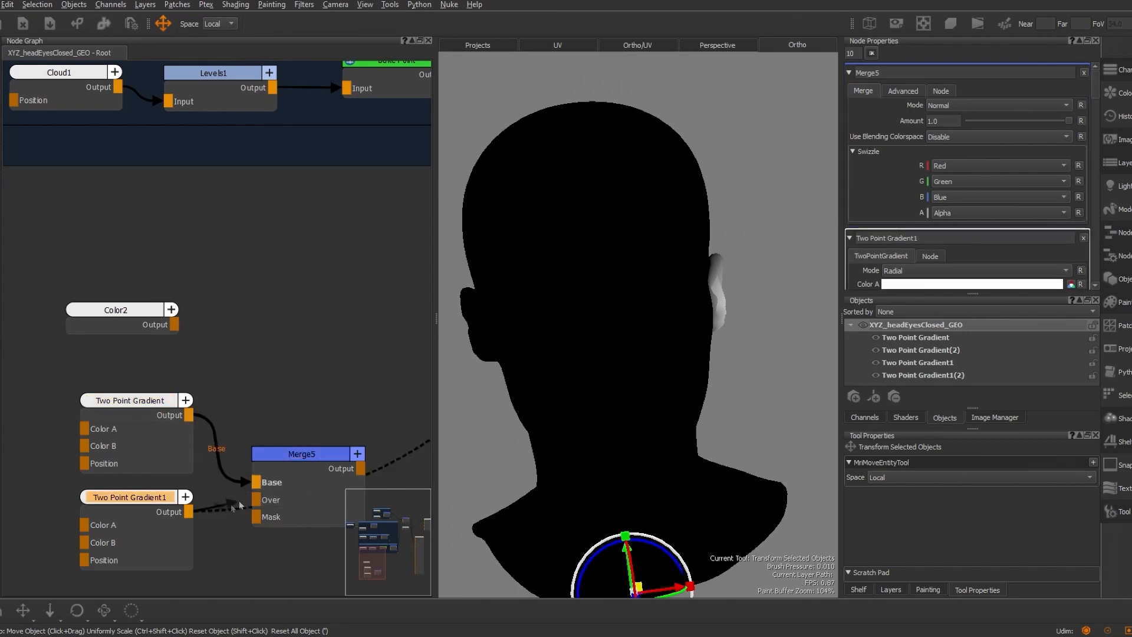
left_click_drag(189, 511, 256, 499)
left_click(298, 451)
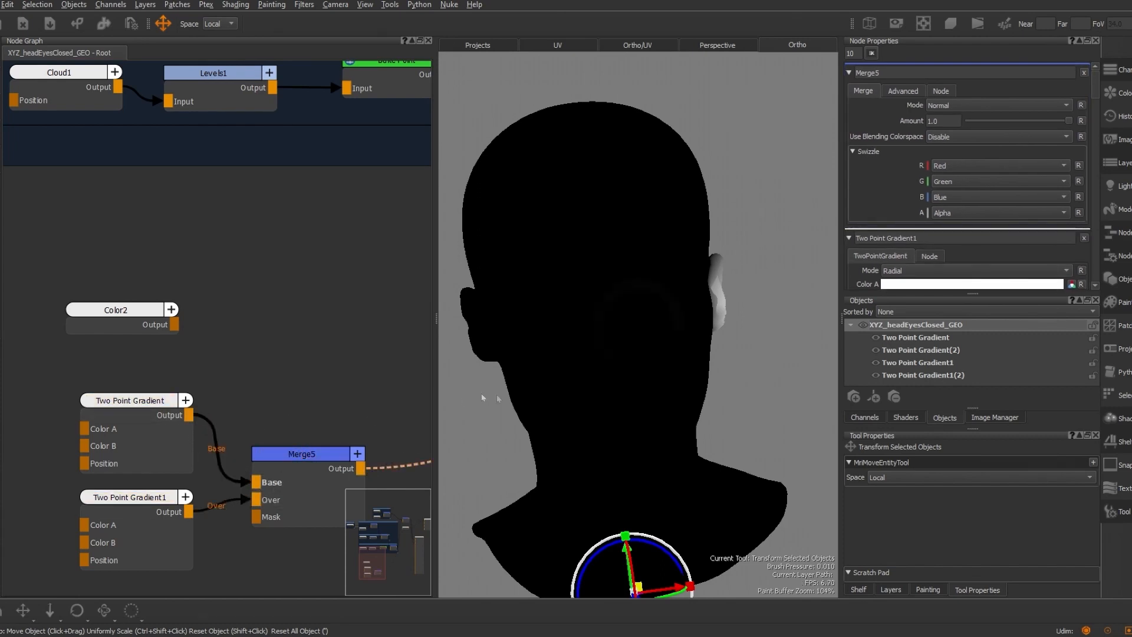
Set the Merge node's Mode to Lighten and check both ears on the head
left_click(1066, 106)
mouse_move(1005, 169)
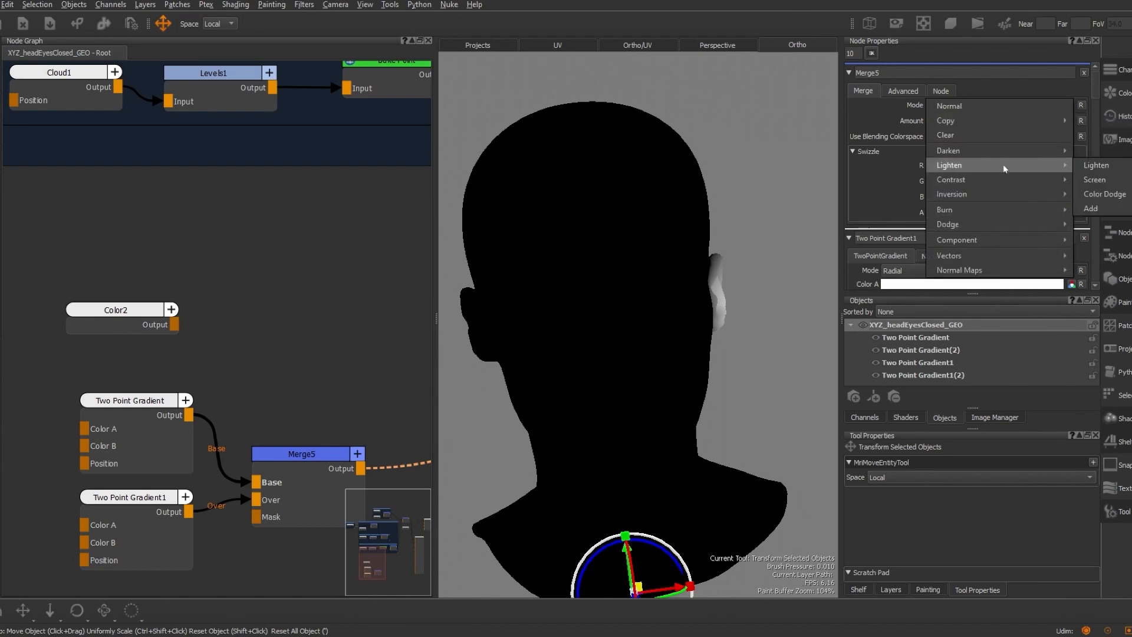
left_click(1096, 165)
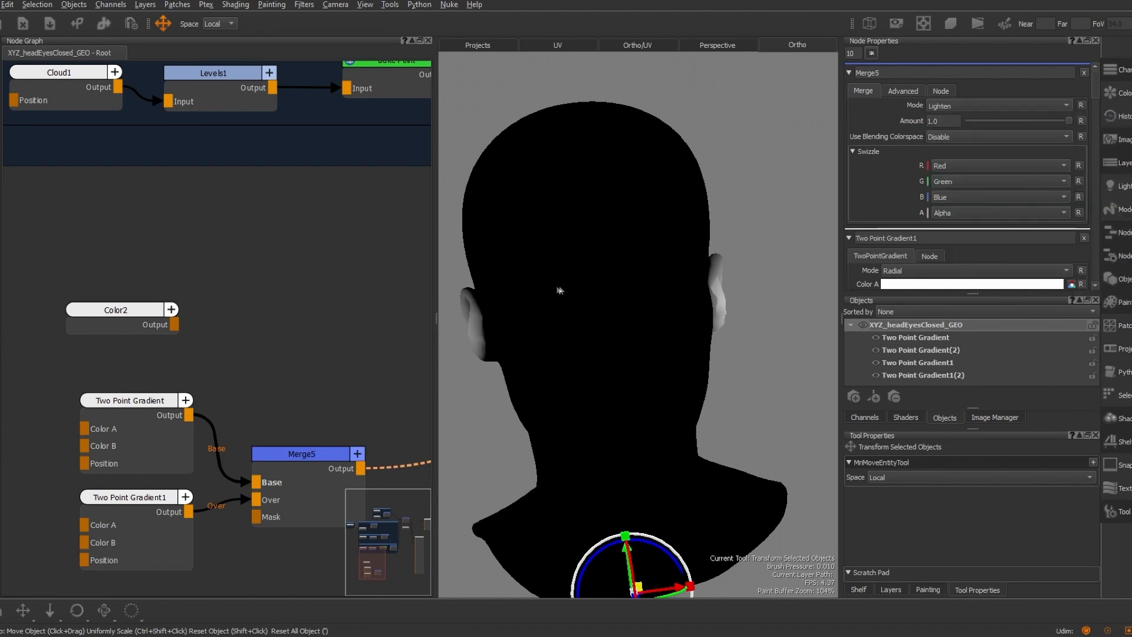
middle_click_drag(587, 282, 619, 240, "alt")
right_click_drag(618, 240, 592, 268, "alt")
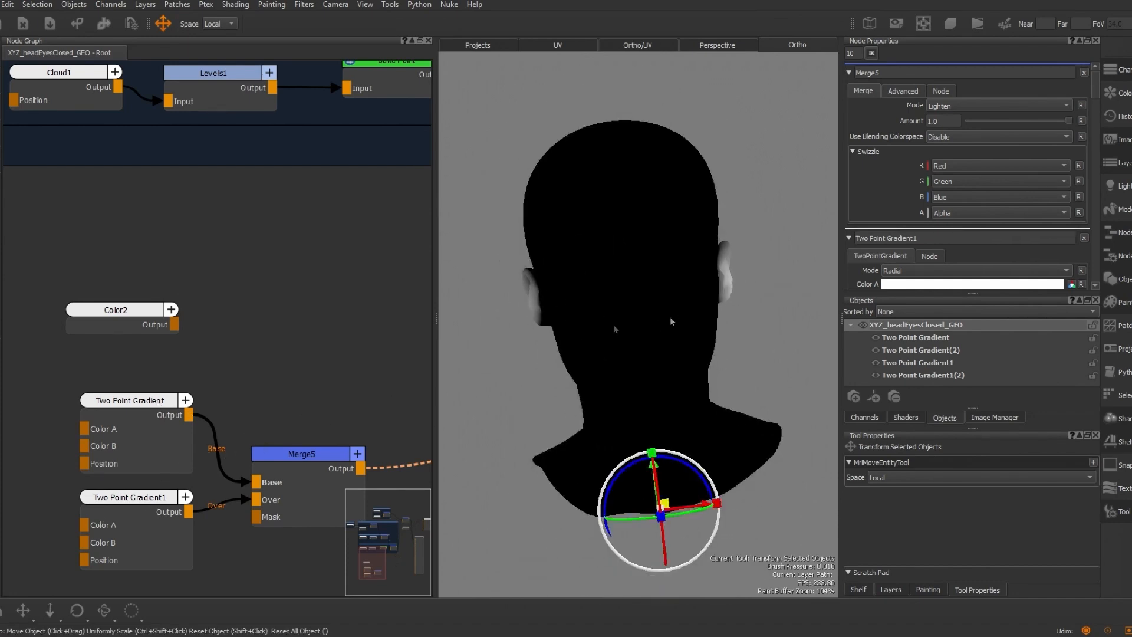
Fine-tune Two Point Gradient1's Locator B outward along X to about 7.1, tightening the falloff on that ear
left_click(136, 498)
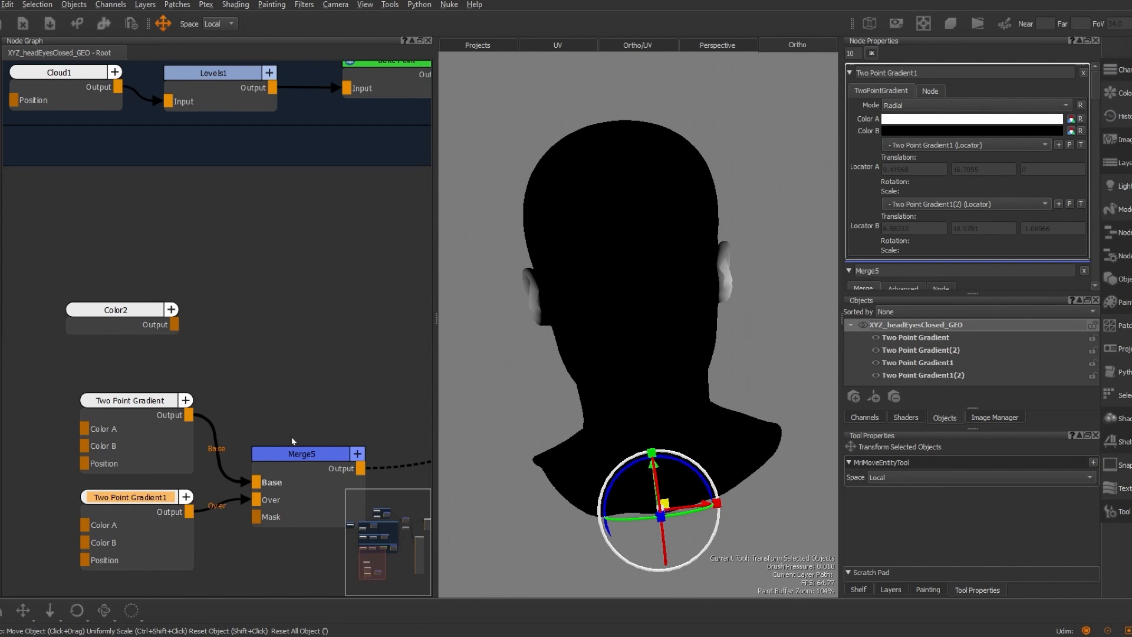
left_click(1070, 203)
left_click(755, 247)
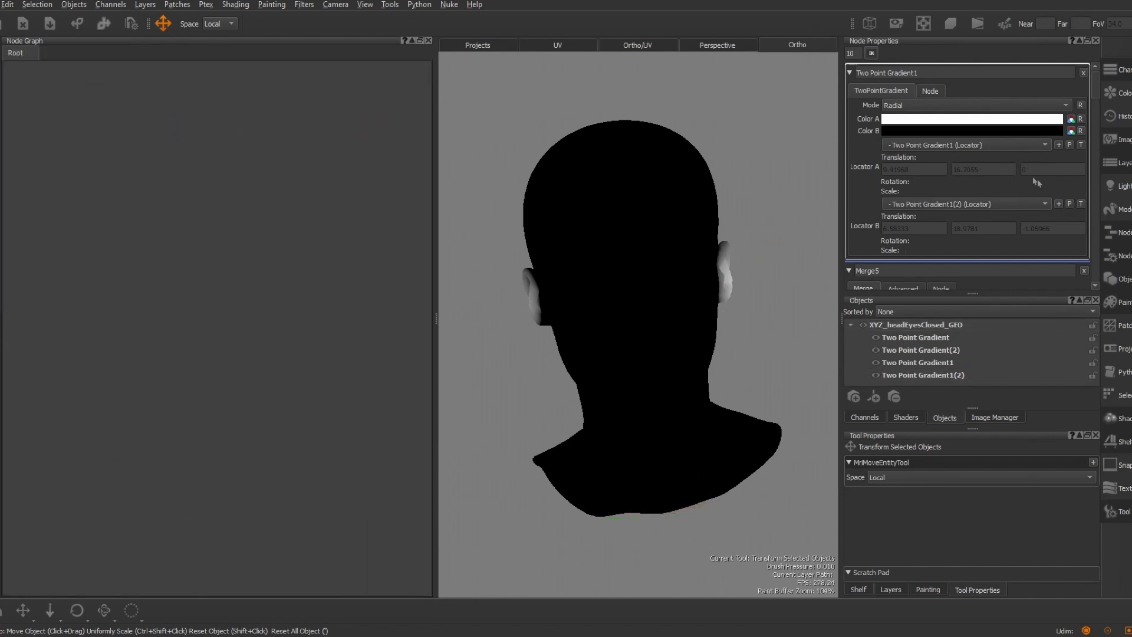
left_click(1069, 204)
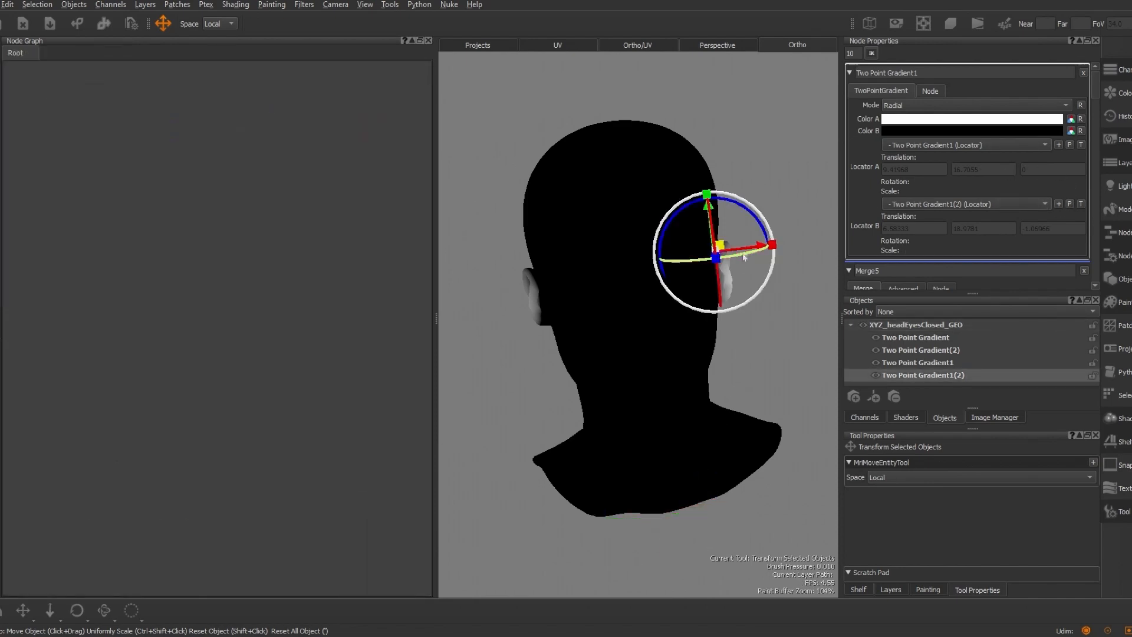
left_click_drag(761, 246, 771, 247)
left_click(768, 368)
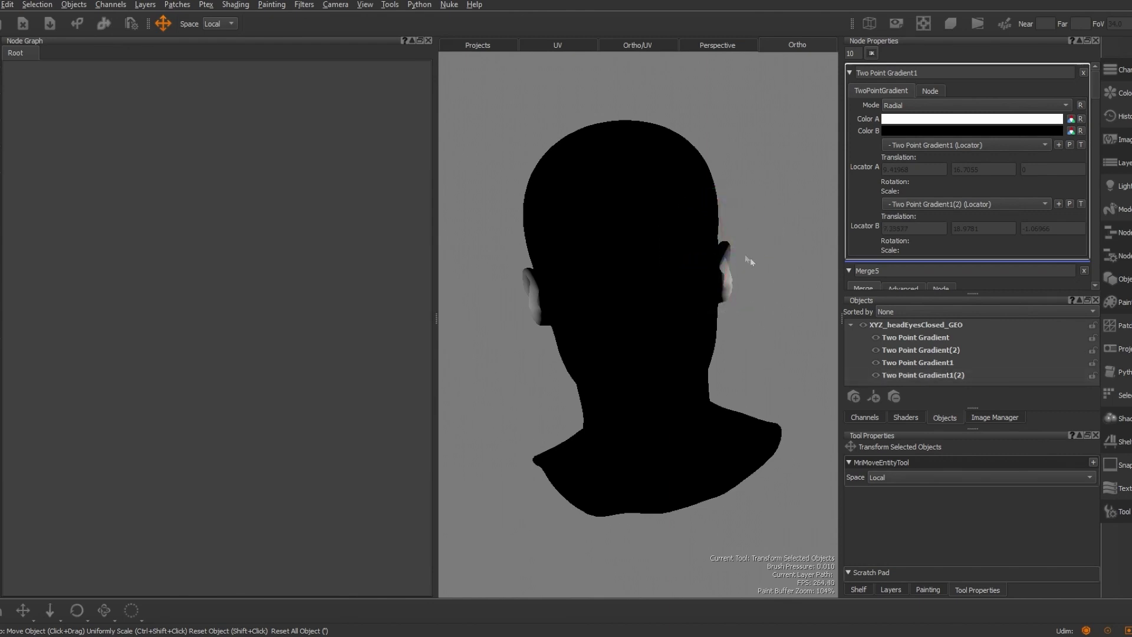
left_click(1070, 204)
left_click_drag(766, 247, 763, 246)
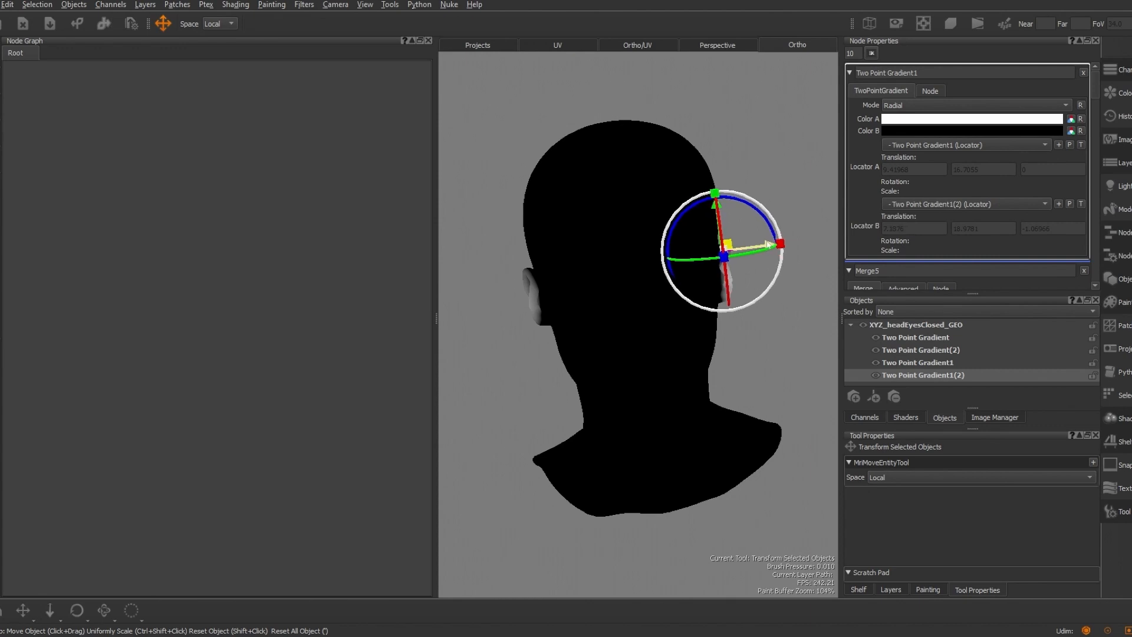
left_click(772, 316)
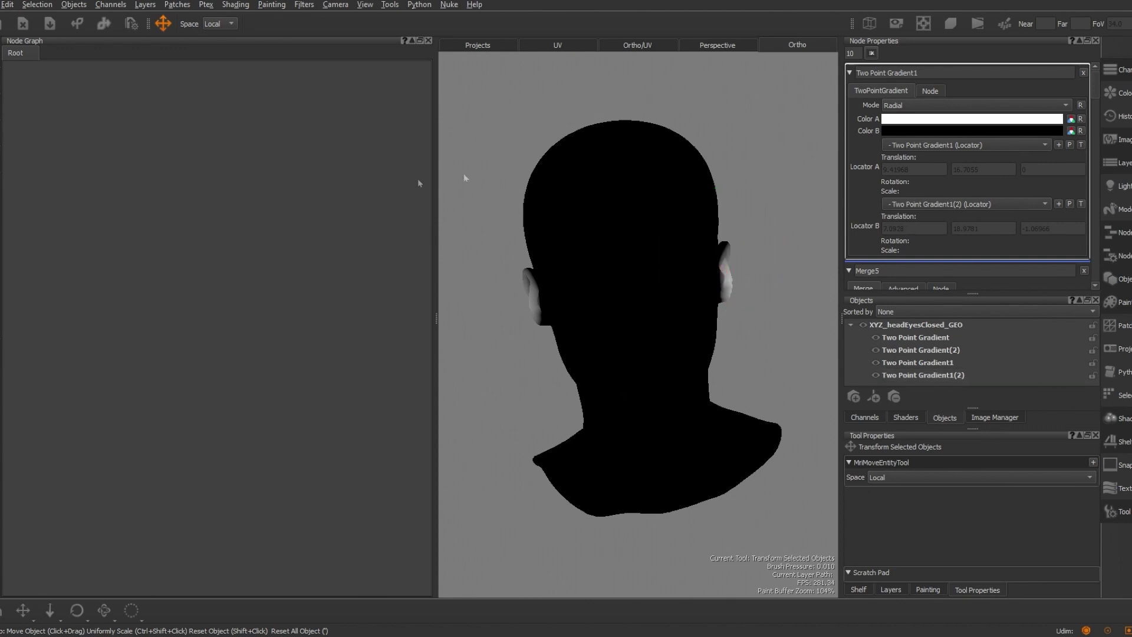
Return to the head object's node graph and frame the free space below the two gradients and Merge5
double_click(905, 324)
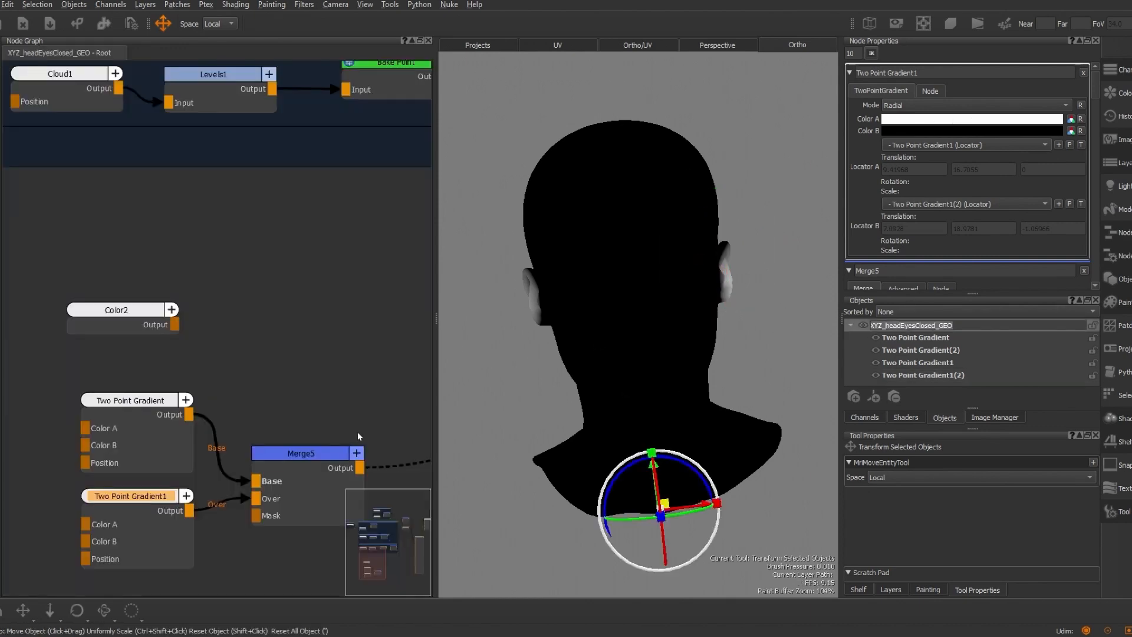
scroll(299, 394, "down", 2)
middle_click_drag(299, 394, 294, 264)
scroll(158, 421, "up", 4)
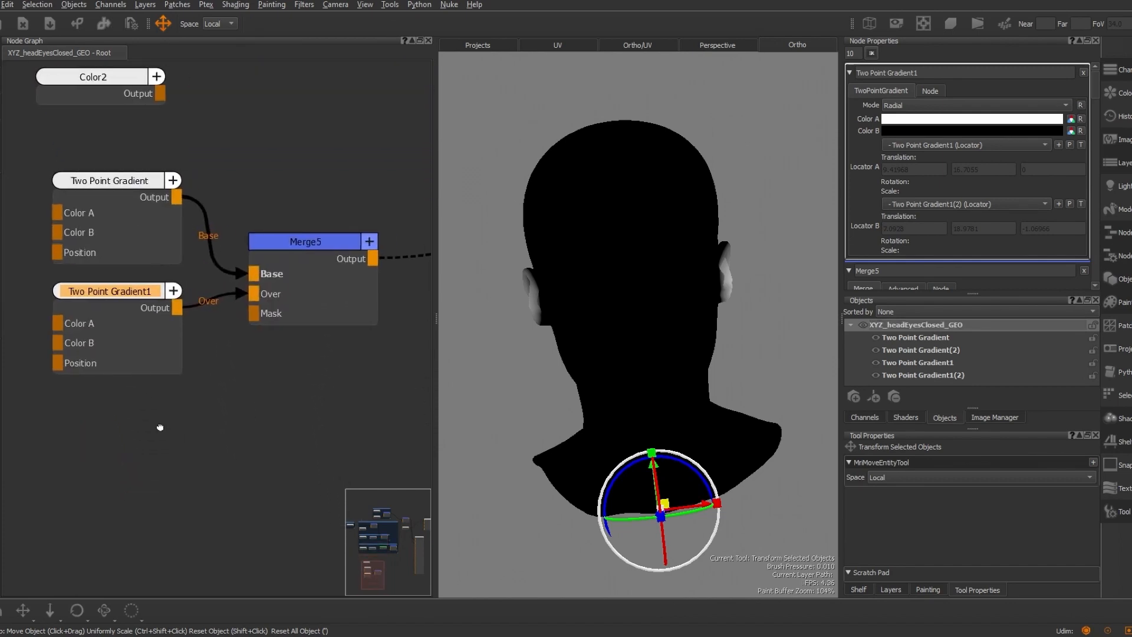
Add a third Two Point Gradient node below Two Point Gradient1, open its properties and display its output on the head
left_click(132, 436)
key("Tab")
key("Down")
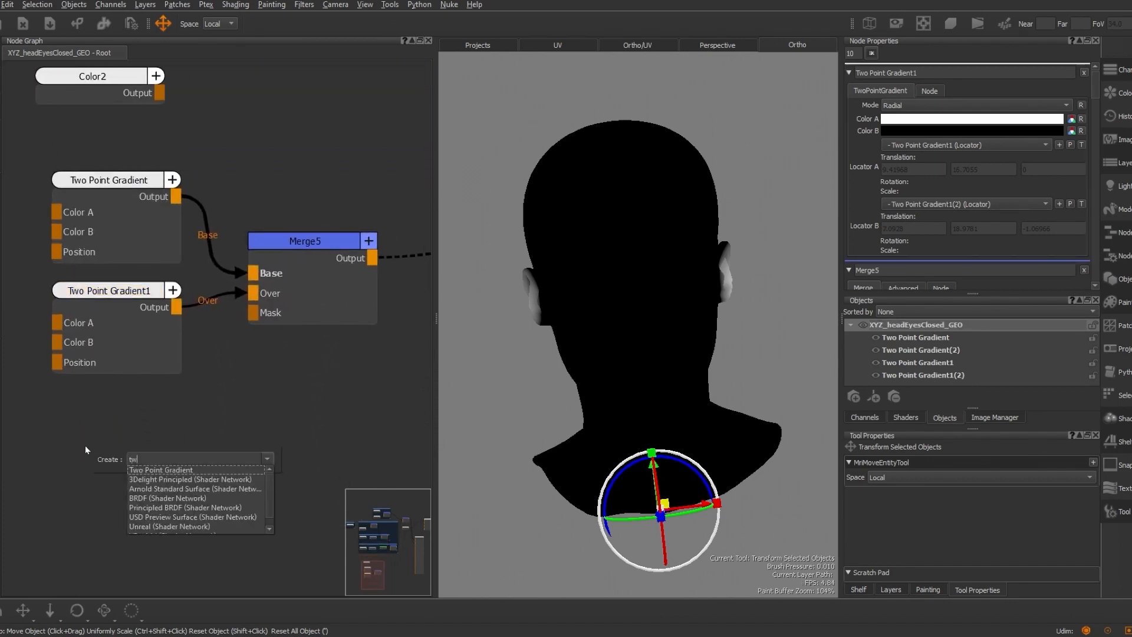
key("Down")
key("Return")
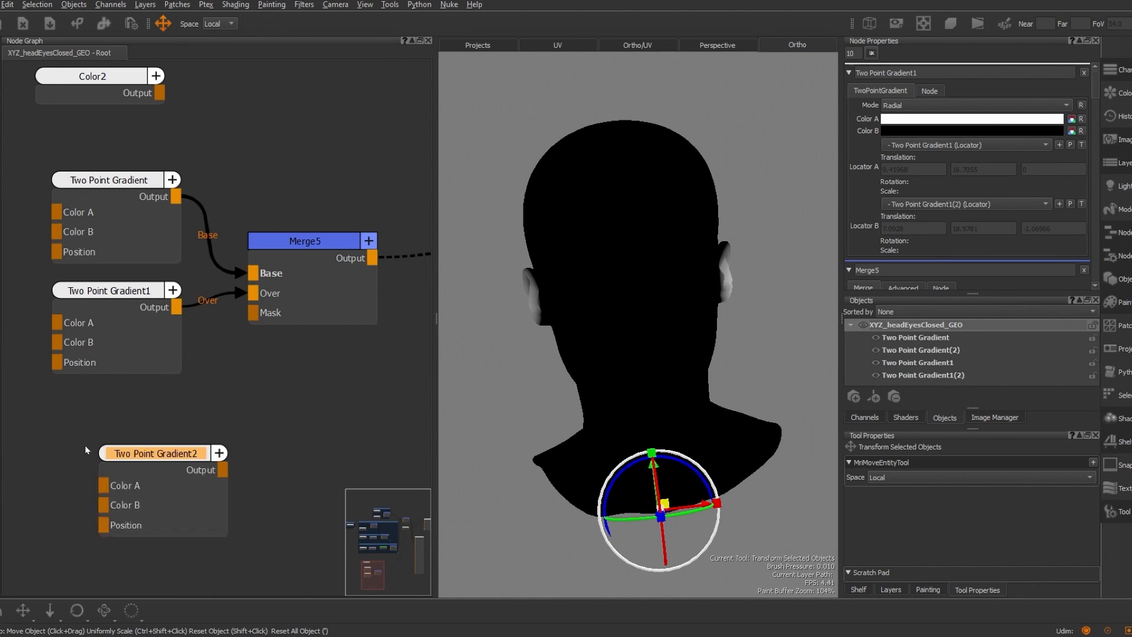
left_click_drag(146, 458, 97, 444)
double_click(95, 443)
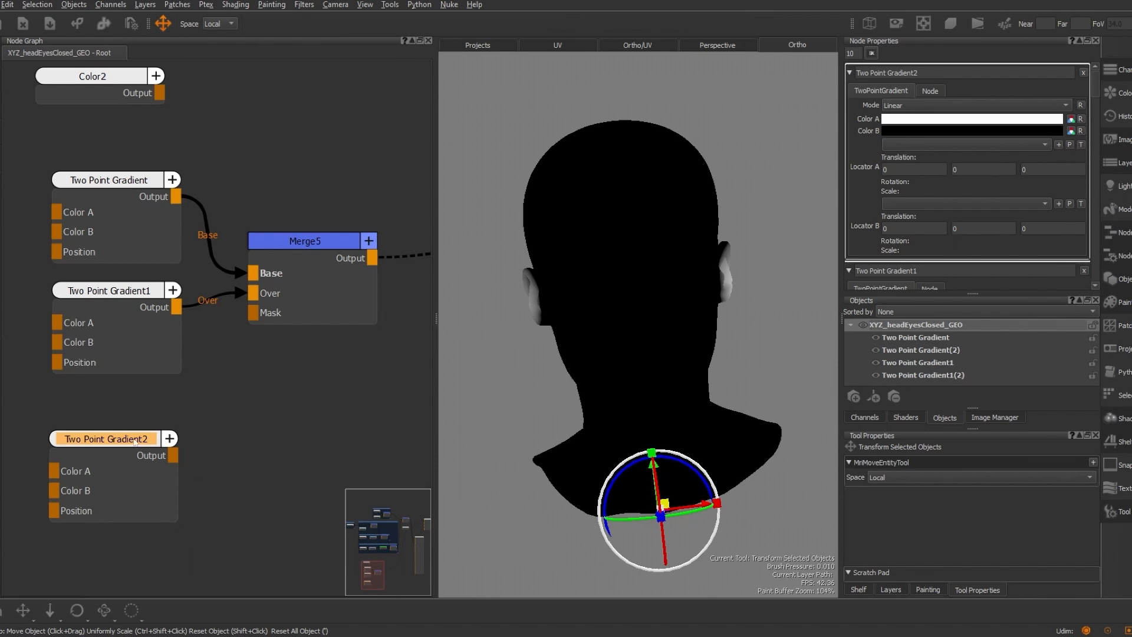
key("1")
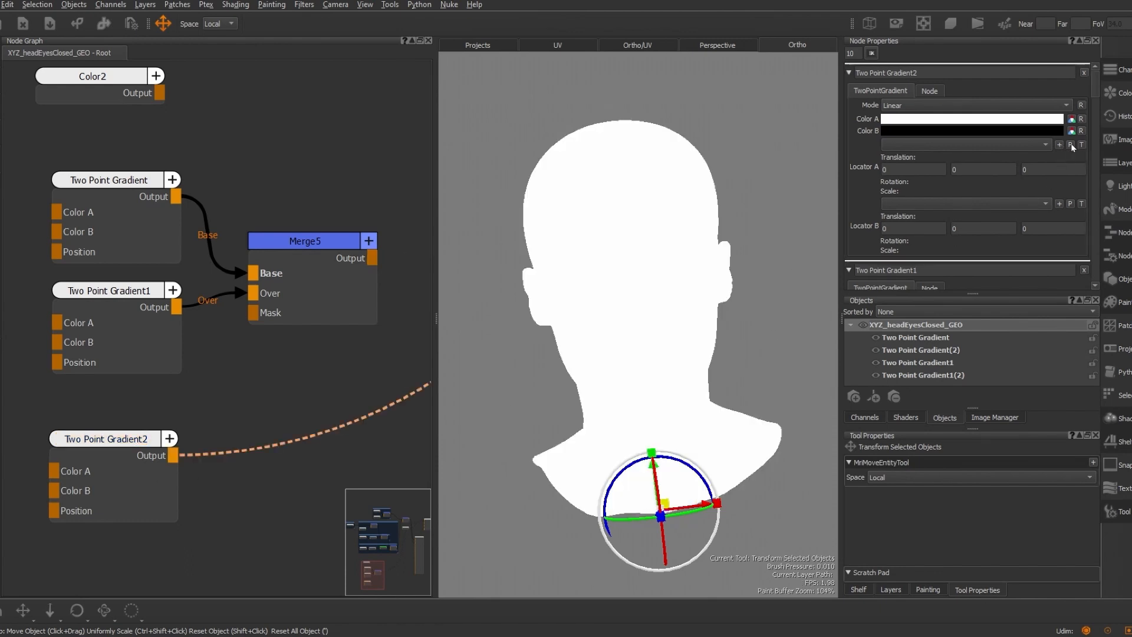
Create locators for Locator A and Locator B of Two Point Gradient2 and set its mode to Radial
left_click(1059, 146)
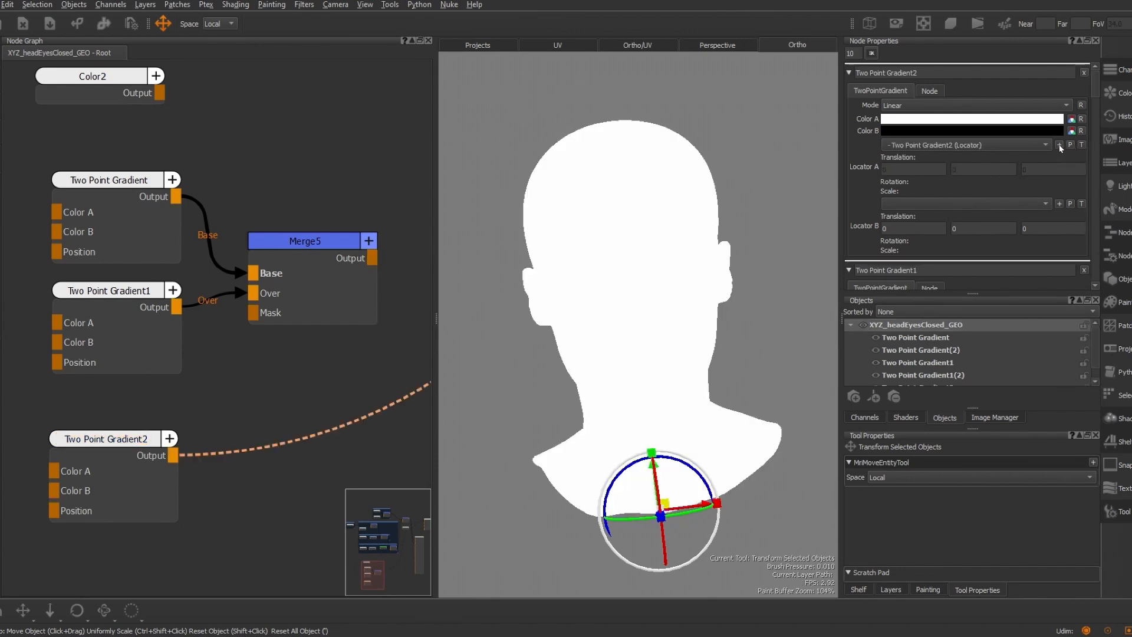
left_click(1062, 205)
left_click(950, 105)
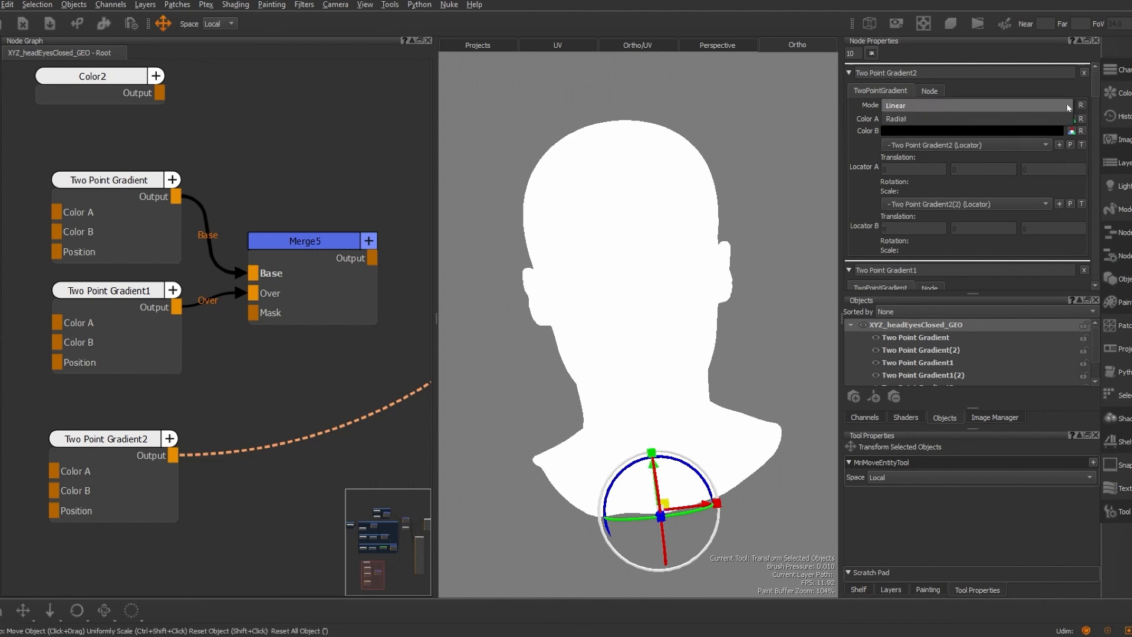
left_click(946, 119)
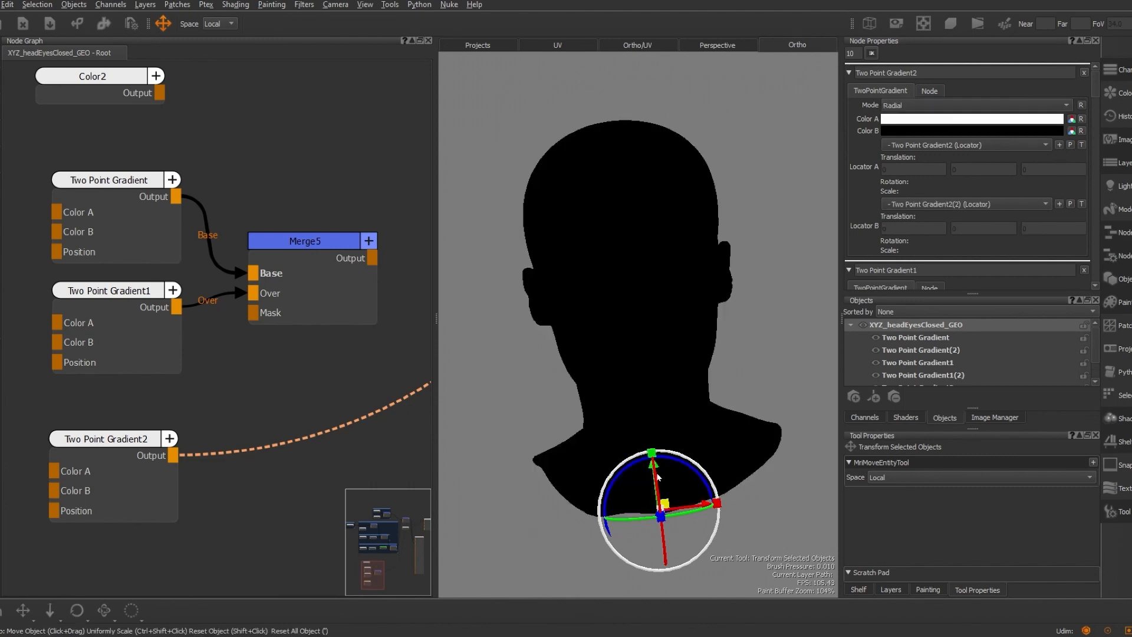
Move Locator A of Two Point Gradient2 out in front of the face, near the nose
left_click_drag(659, 477, 749, 277)
key("ctrl+z")
left_click_drag(534, 304, 741, 320)
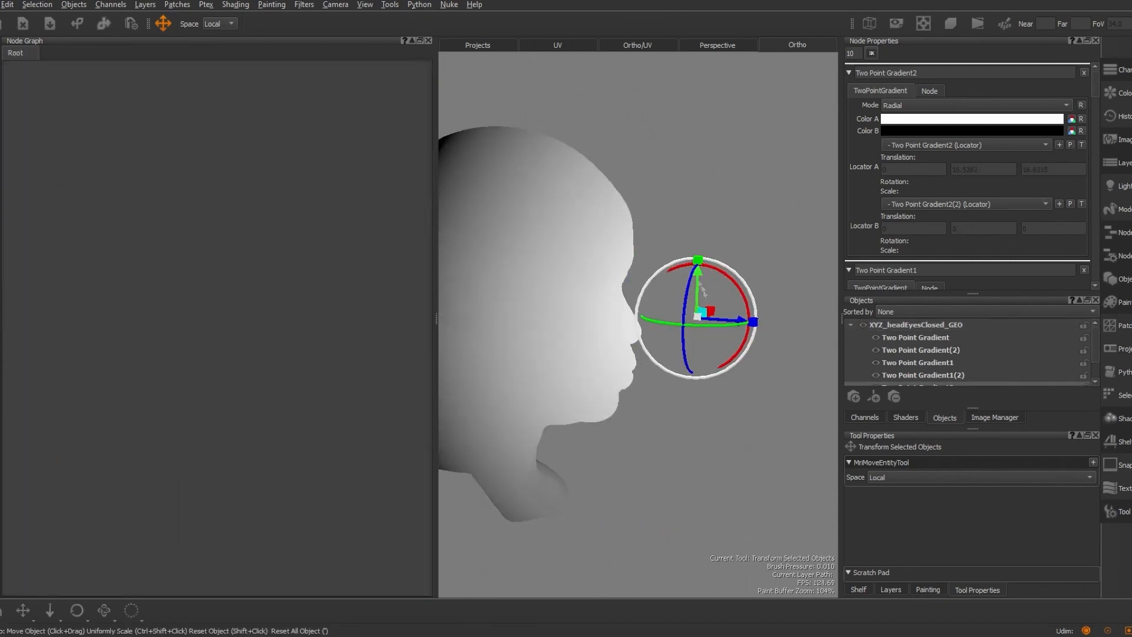
left_click_drag(700, 284, 700, 296)
left_click_drag(701, 354, 716, 395, "alt")
Position Locator B behind the nose and adjust both locators to a height of about 17.2, limiting the gradient to the nose
left_click(1081, 204)
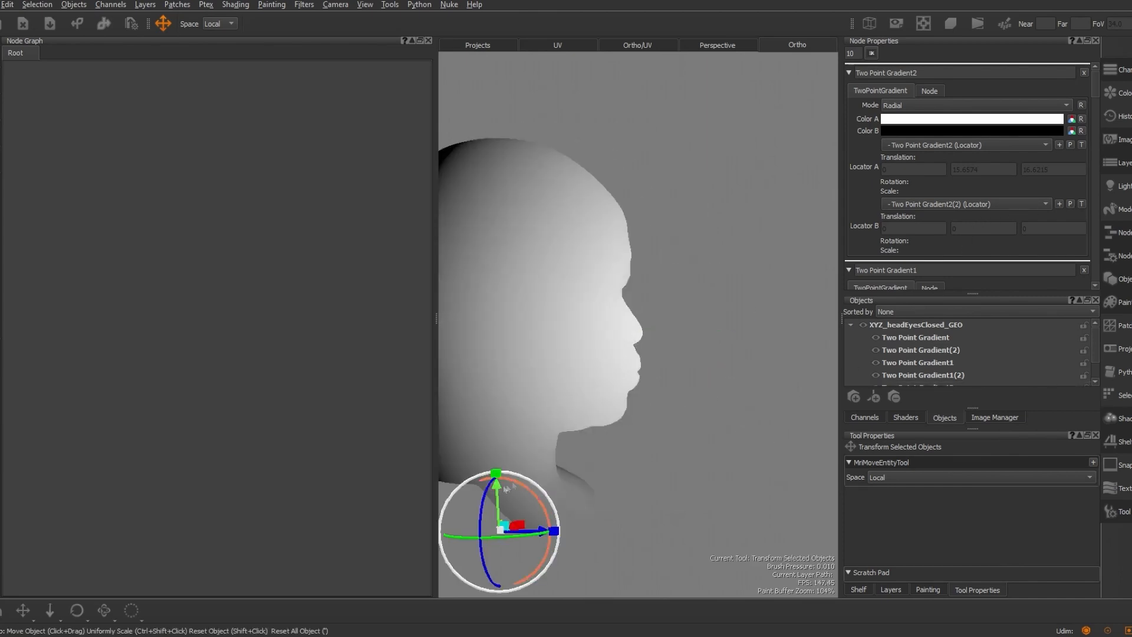
left_click_drag(506, 488, 496, 273)
left_click_drag(529, 317, 717, 366)
left_click(1082, 144)
left_click(1081, 204)
left_click_drag(649, 304, 653, 341)
left_click_drag(756, 295, 718, 321, "alt")
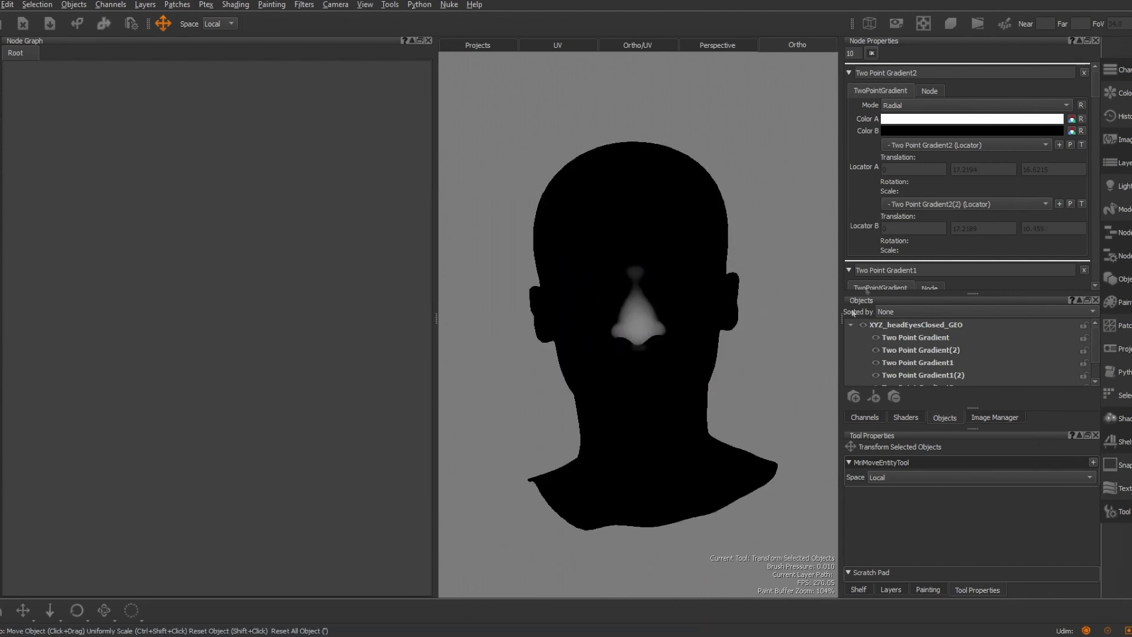
Add a Merge node, connecting Merge5's output to its Base and Two Point Gradient2's output to its Over input
left_click(888, 325)
scroll(321, 408, "down", 2)
middle_click_drag(359, 447, 288, 435)
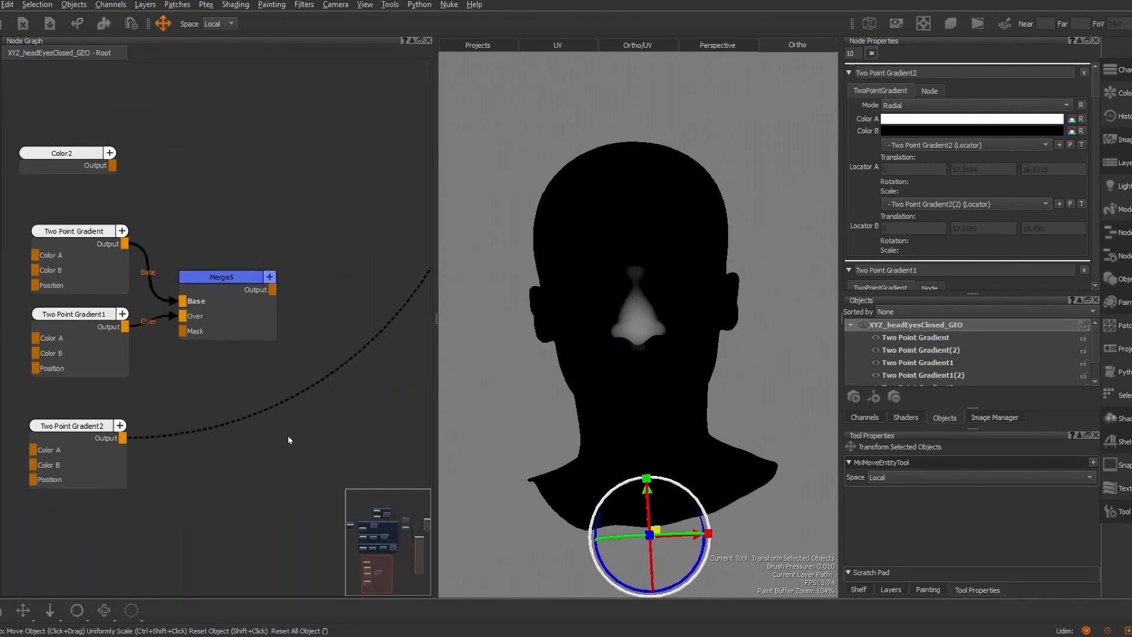
key("Tab")
type("mer")
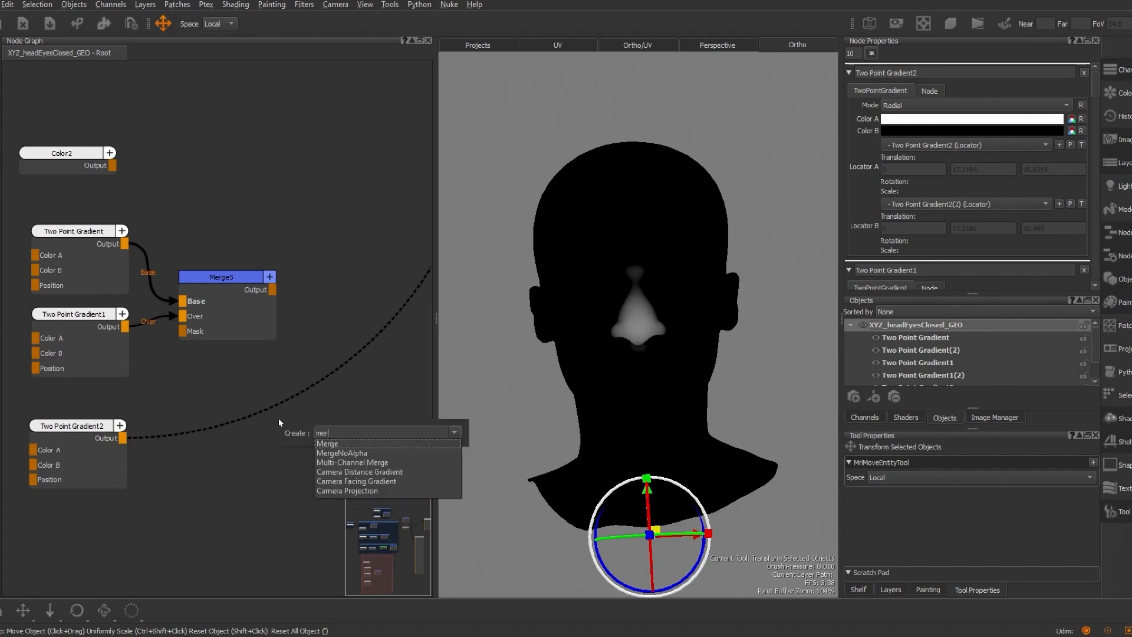
key("Return")
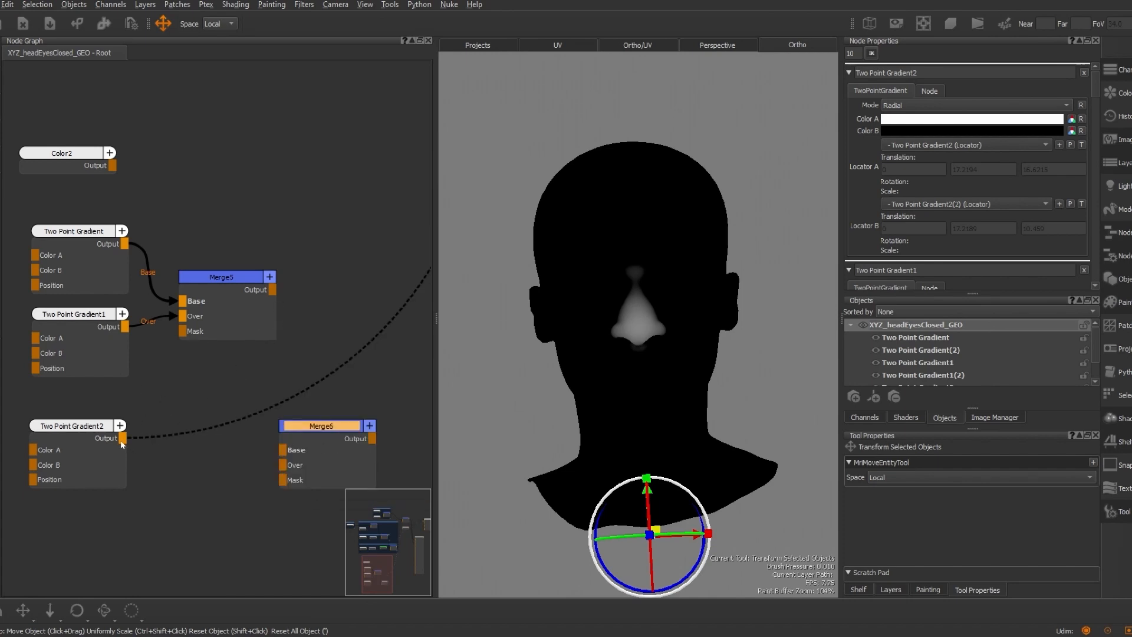
left_click_drag(124, 440, 286, 465)
left_click_drag(265, 289, 282, 452)
Set the Merge6 blend mode to Lighten and display its output on the head
left_click(311, 432)
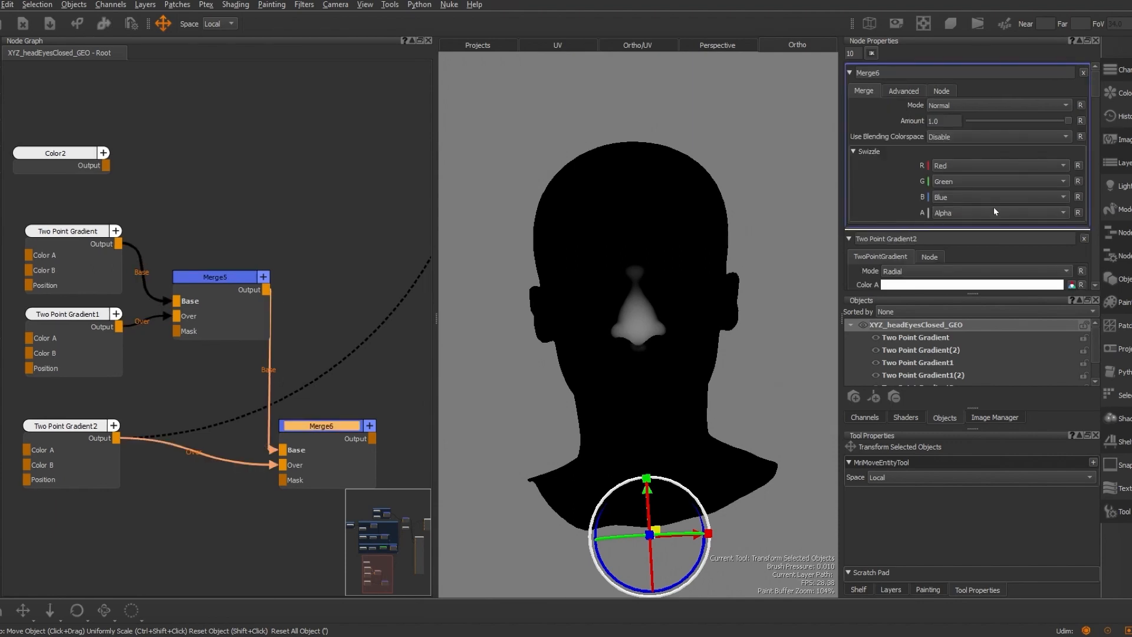
left_click(1057, 104)
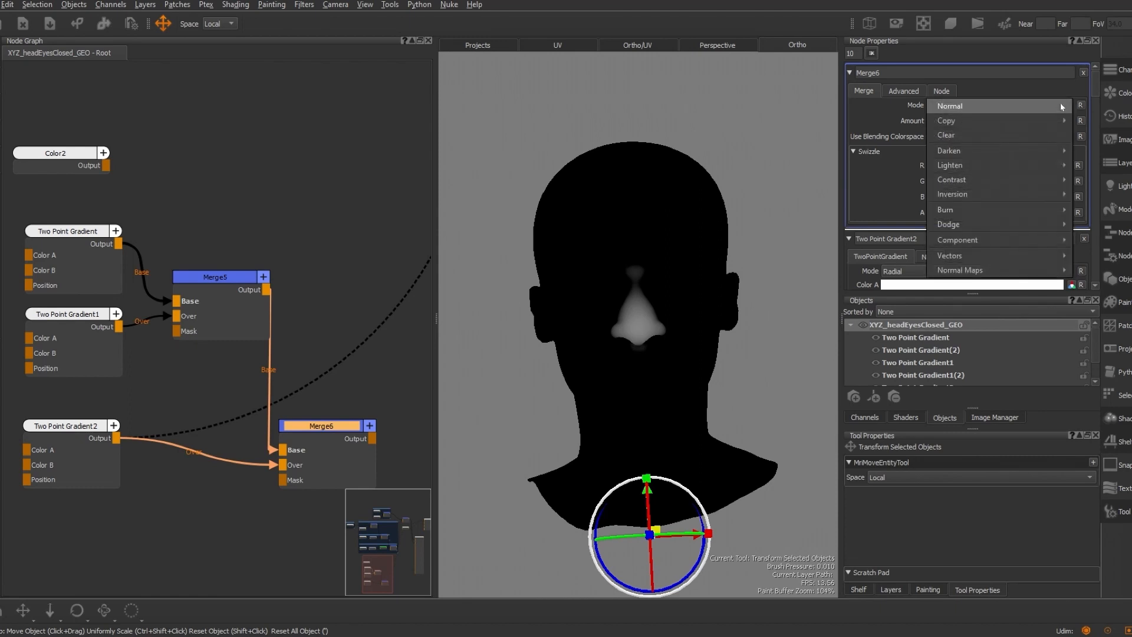
mouse_move(1000, 161)
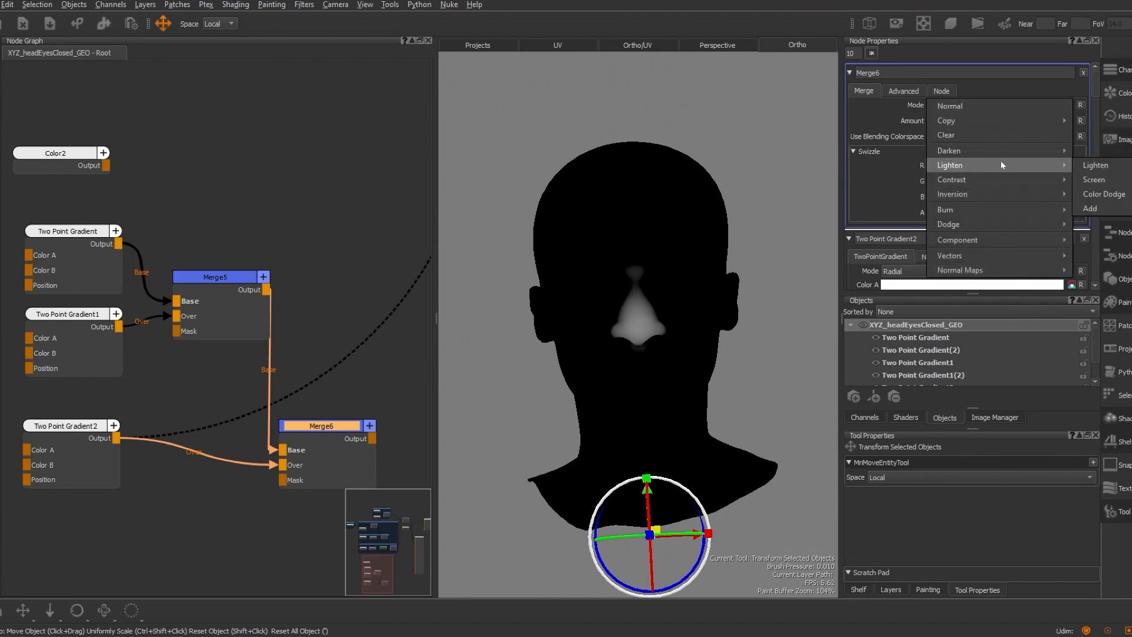
left_click(1096, 165)
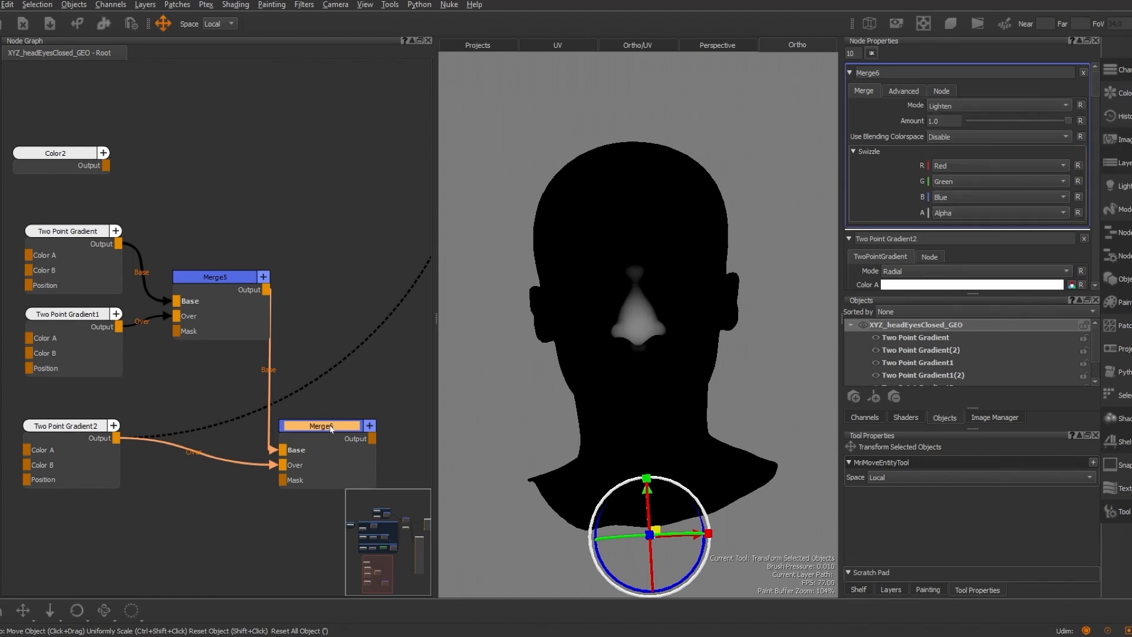
key("v")
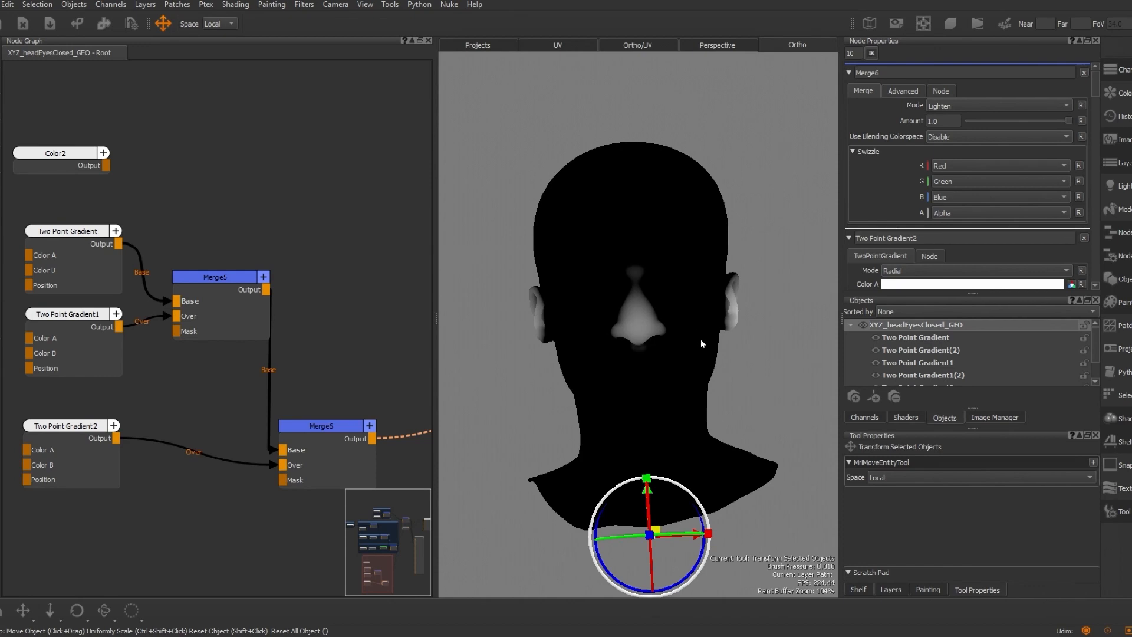
left_click(524, 384)
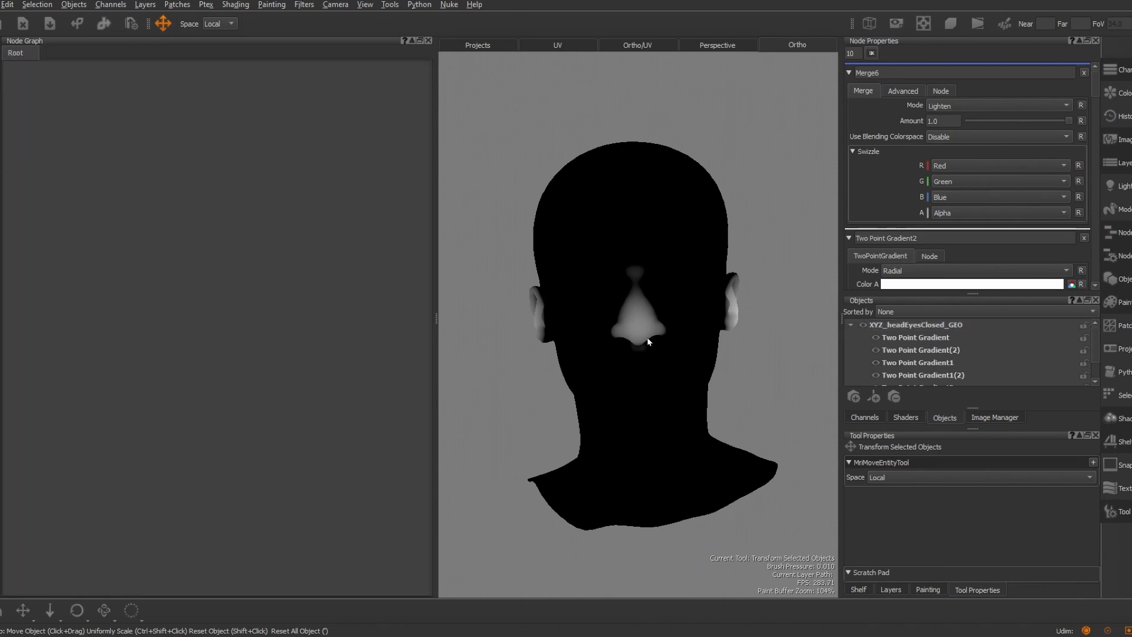
Enclose the three Two Point Gradient nodes, Merge5, Merge6 and Color2 in a new Backdrop
left_click(916, 325)
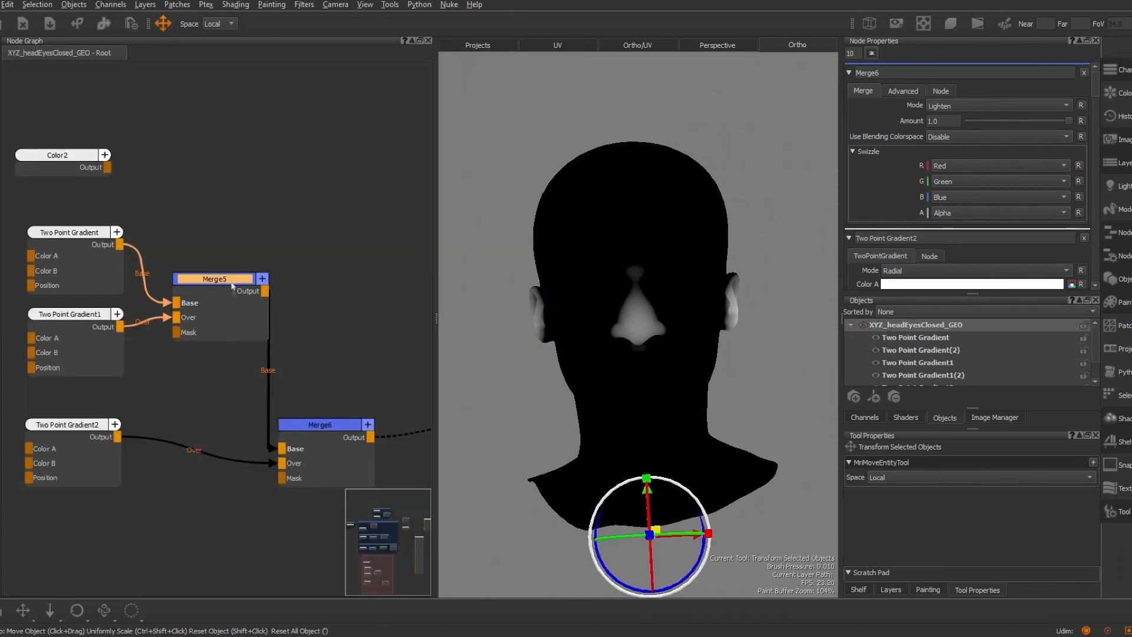
scroll(330, 354, "down", 2)
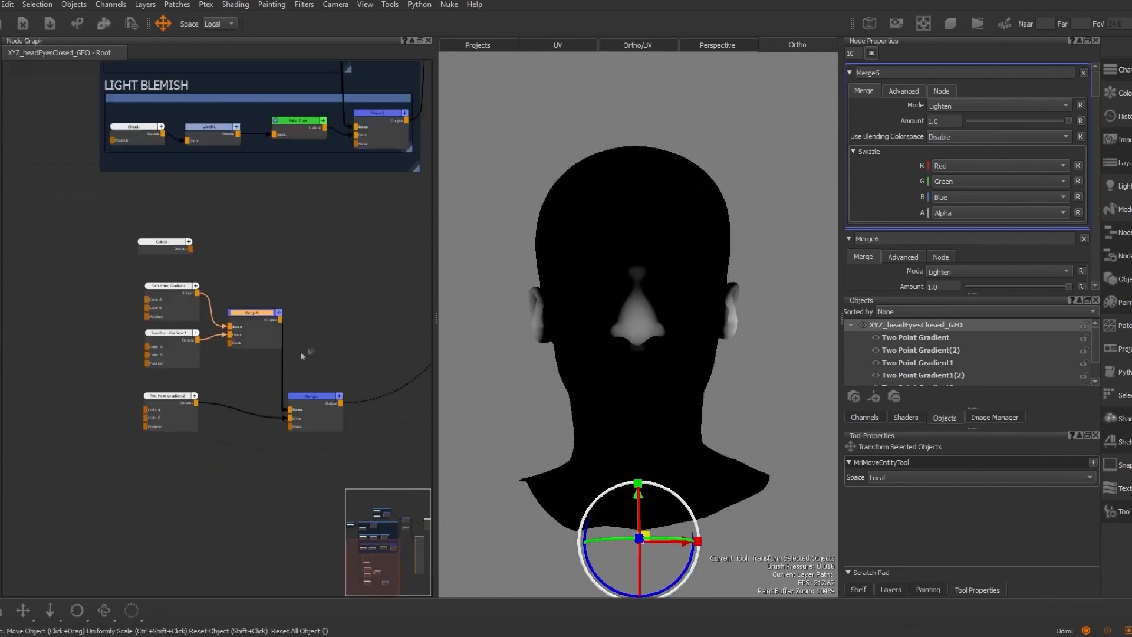
left_click(180, 288)
left_click(183, 334, "shift")
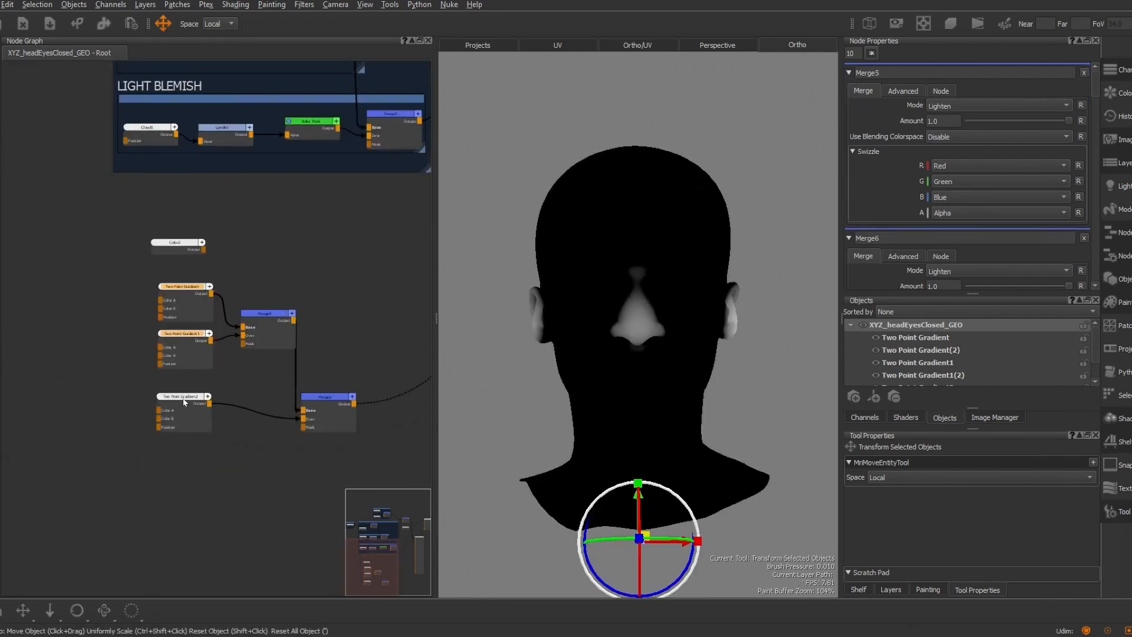
left_click(207, 398, "shift")
left_click(328, 398, "shift")
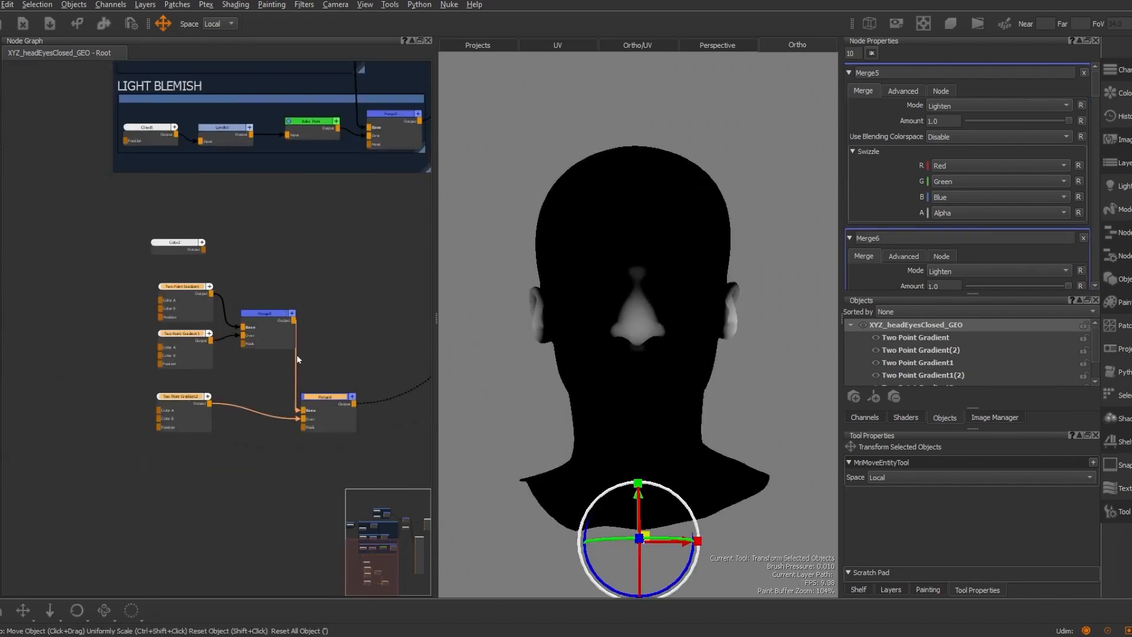
left_click(276, 319, "shift")
left_click(176, 243, "shift")
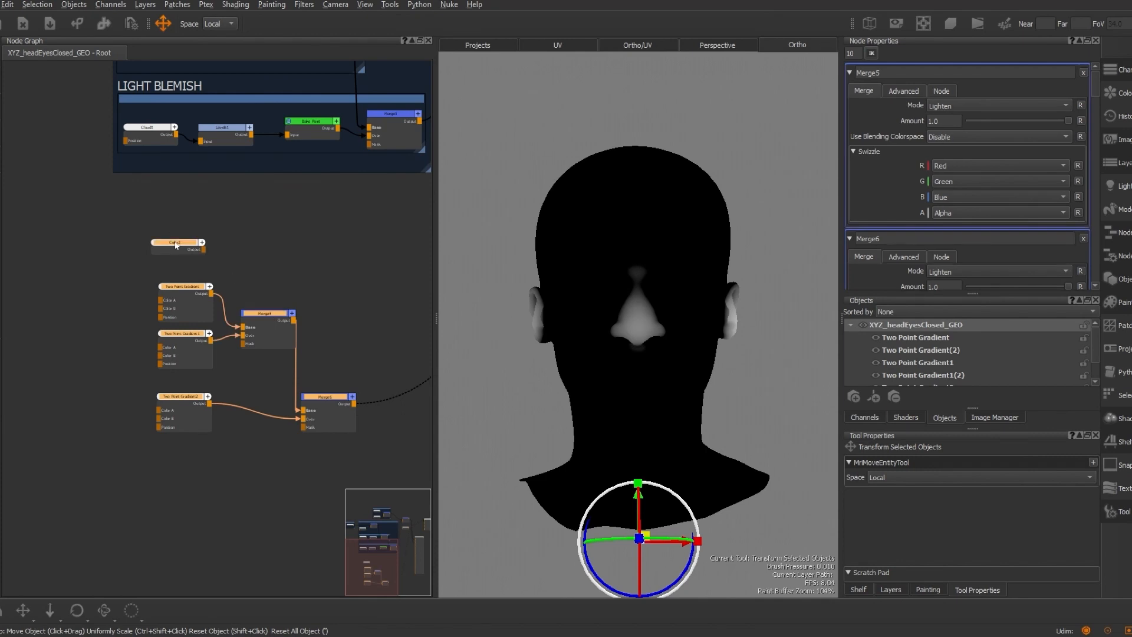
key("Tab")
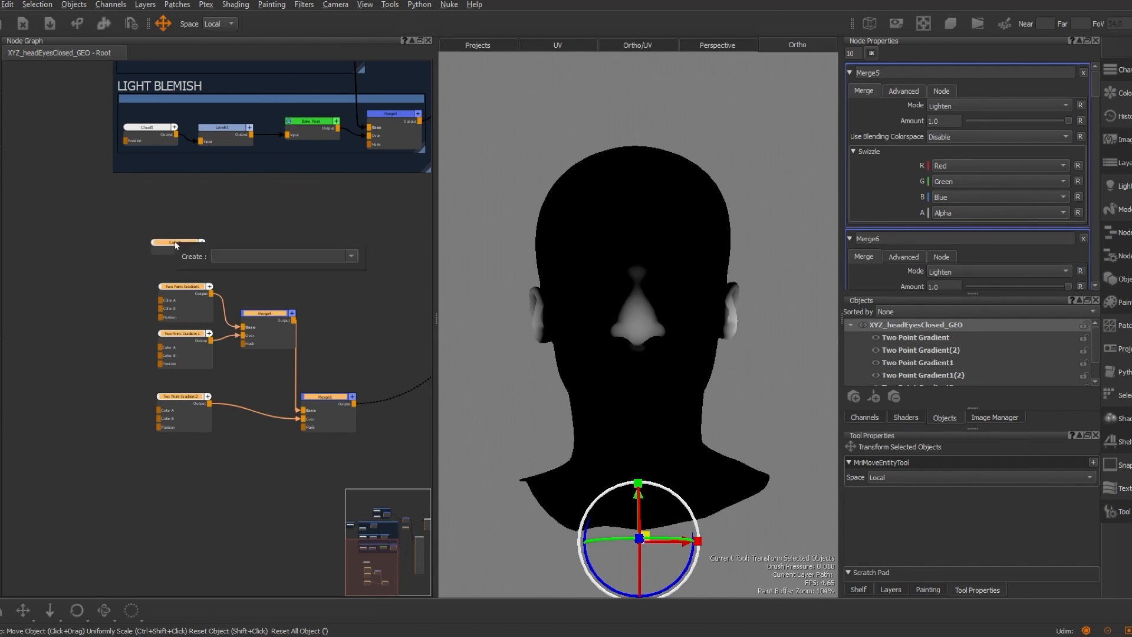
type("back")
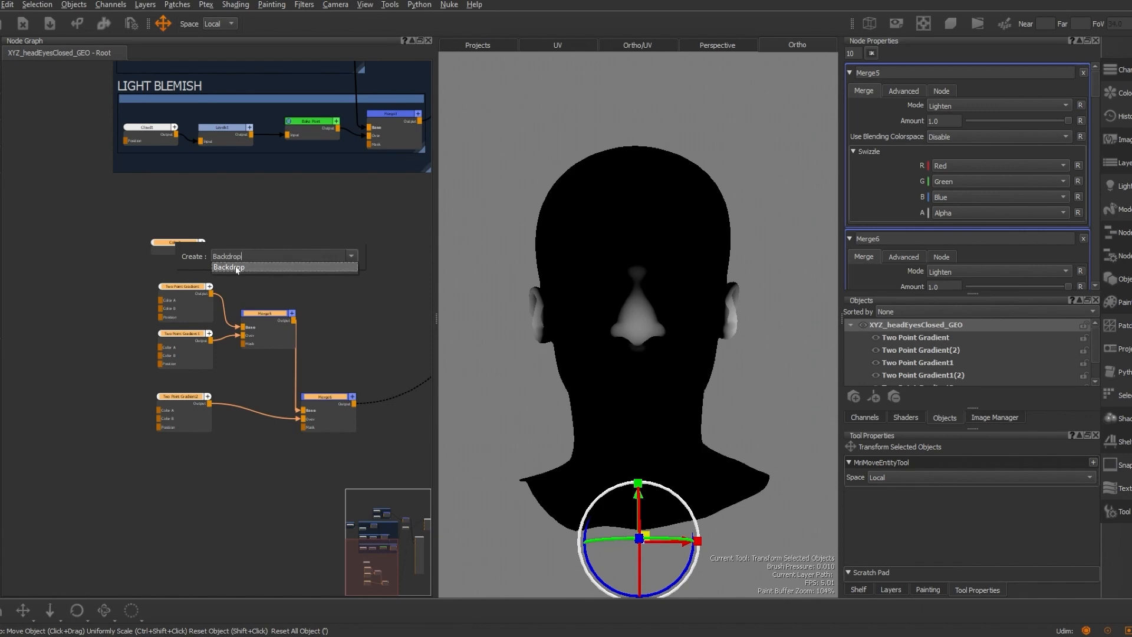
left_click(235, 266)
left_click(230, 227)
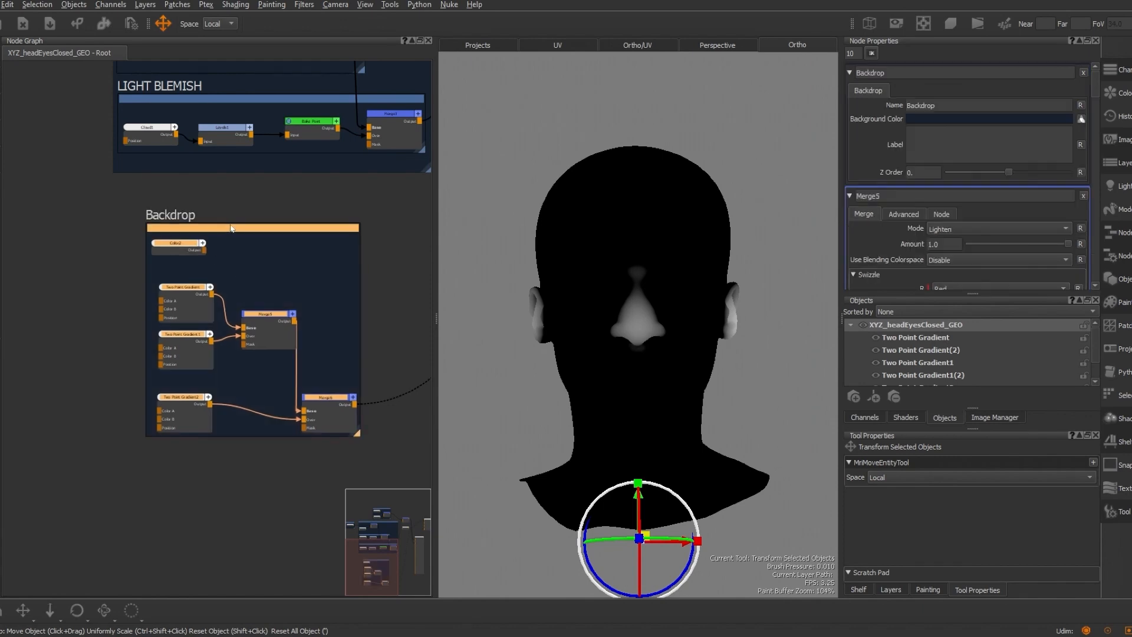
Change the new backdrop's background color to a bright red with a value of 82.0
left_click(983, 118)
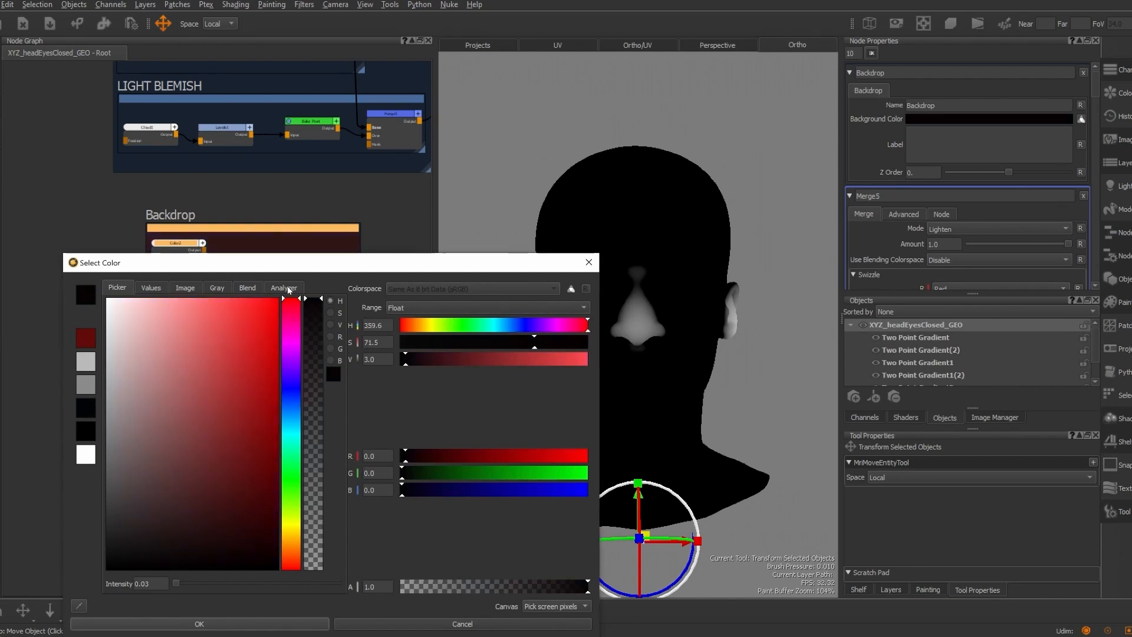
left_click(268, 347)
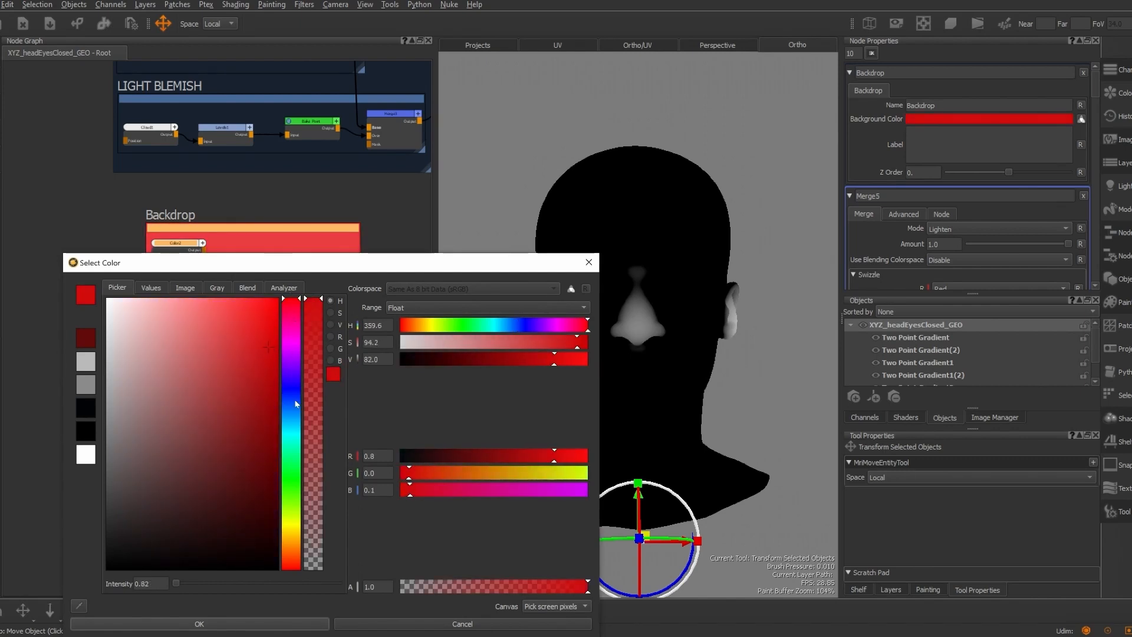
left_click(278, 623)
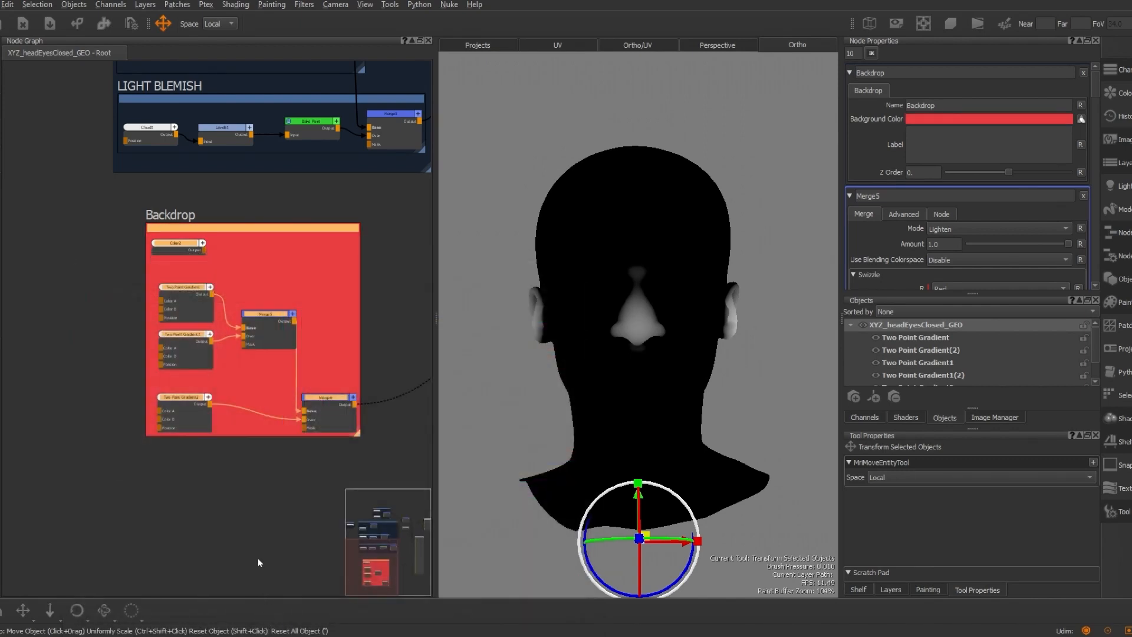
Rename the red backdrop to "BLUSH AND SSS" and shift it slightly in the node graph
left_click(218, 230)
double_click(922, 106)
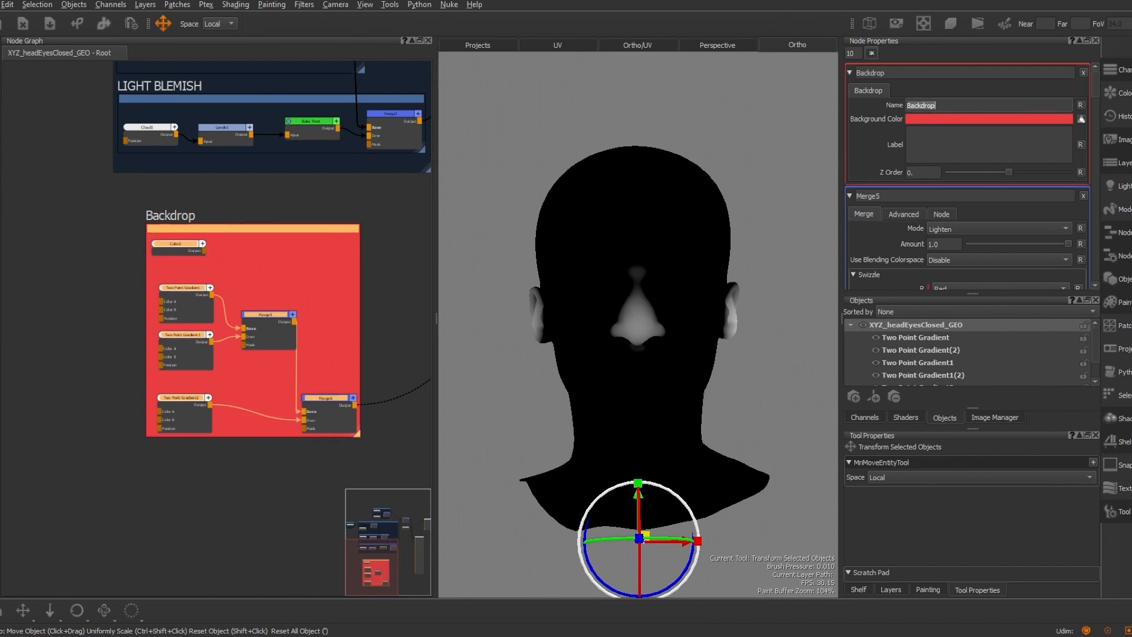
type("BLUSH")
type("AND SSS")
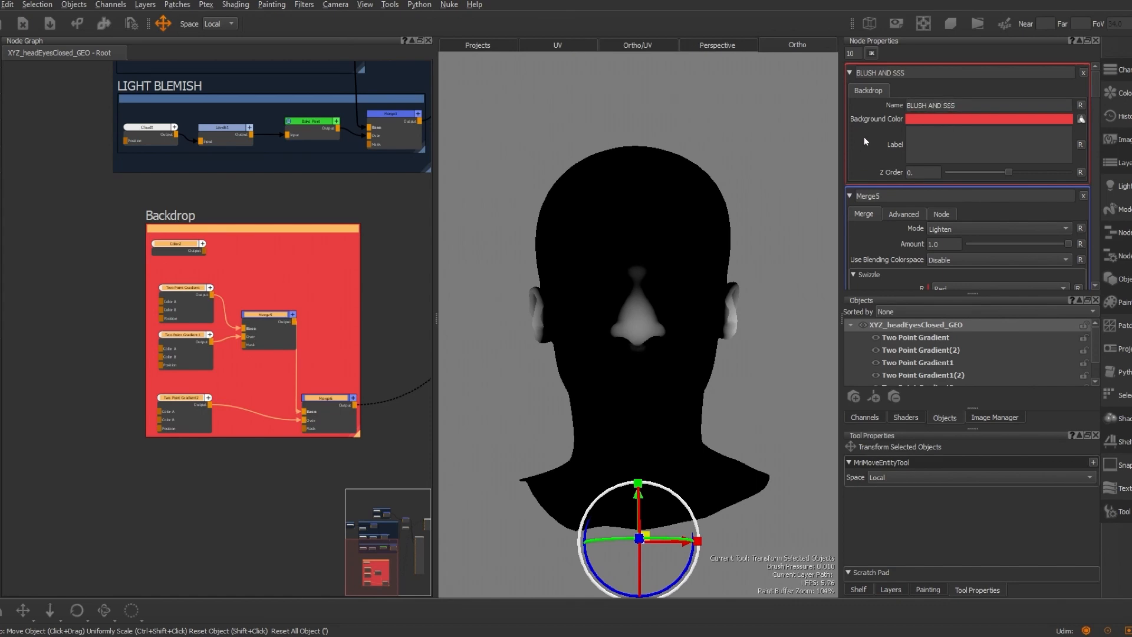
left_click_drag(273, 228, 258, 230)
left_click(381, 271)
Move the Color2 node out of the BLUSH AND SSS backdrop and place it directly below the PIGMENT backdrop
left_click_drag(171, 244, 315, 256)
middle_click_drag(329, 279, 360, 357)
scroll(299, 232, "down", 2)
left_click_drag(311, 400, 203, 95)
scroll(278, 98, "up", 1)
middle_click_drag(277, 98, 320, 173)
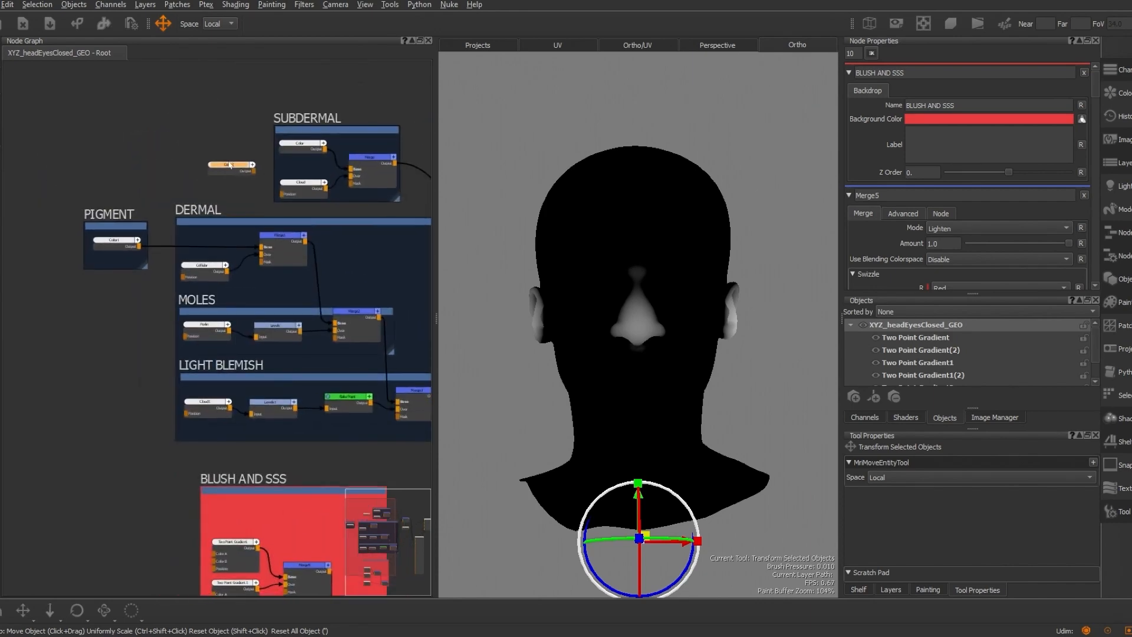
left_click_drag(227, 168, 114, 301)
scroll(114, 300, "up", 1)
scroll(140, 356, "up", 2)
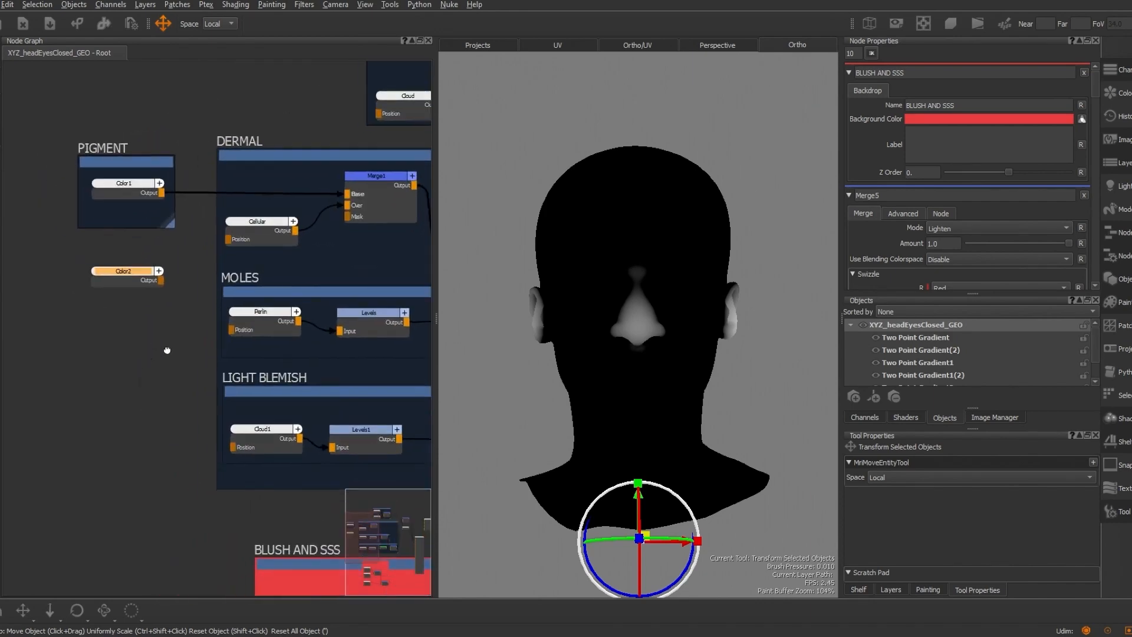
middle_click_drag(169, 349, 156, 260)
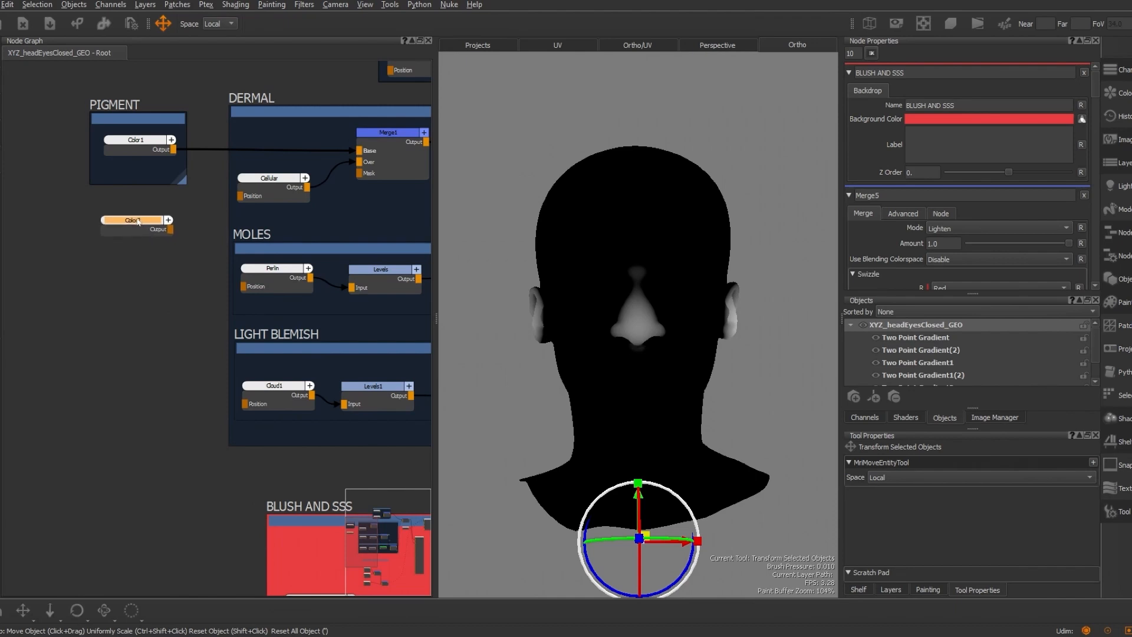
Shift the PIGMENT backdrop and Color2 away from DERMAL and insert a new Merge node into the connection between Color1 and Merge1
left_click_drag(140, 229, 80, 228)
key("Tab")
type("Merge")
key("Return")
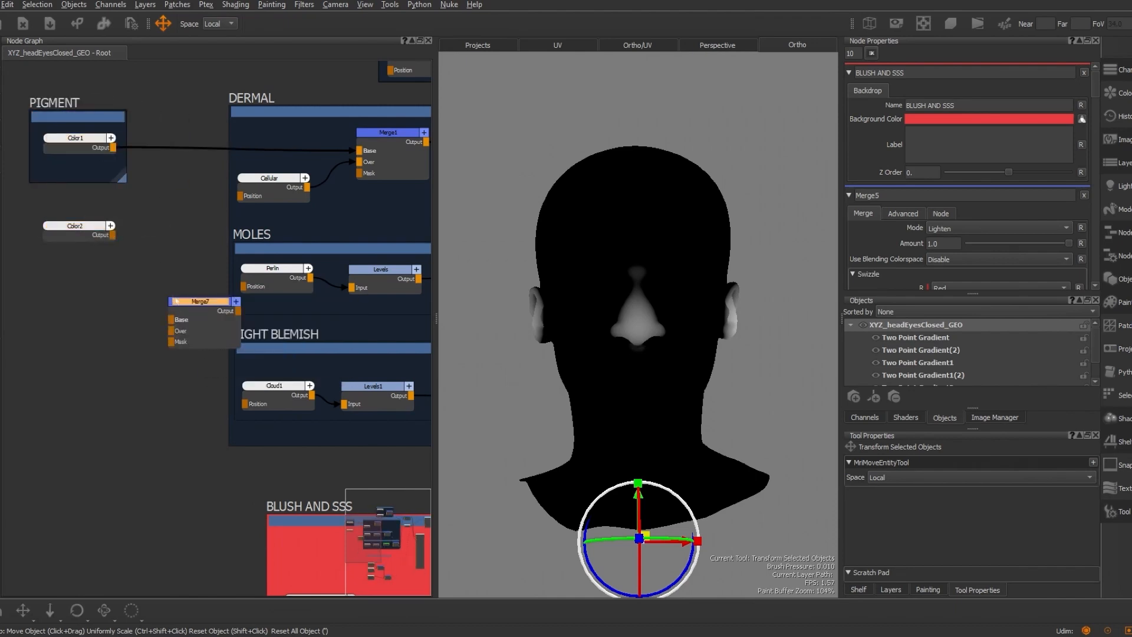
left_click_drag(193, 304, 178, 152)
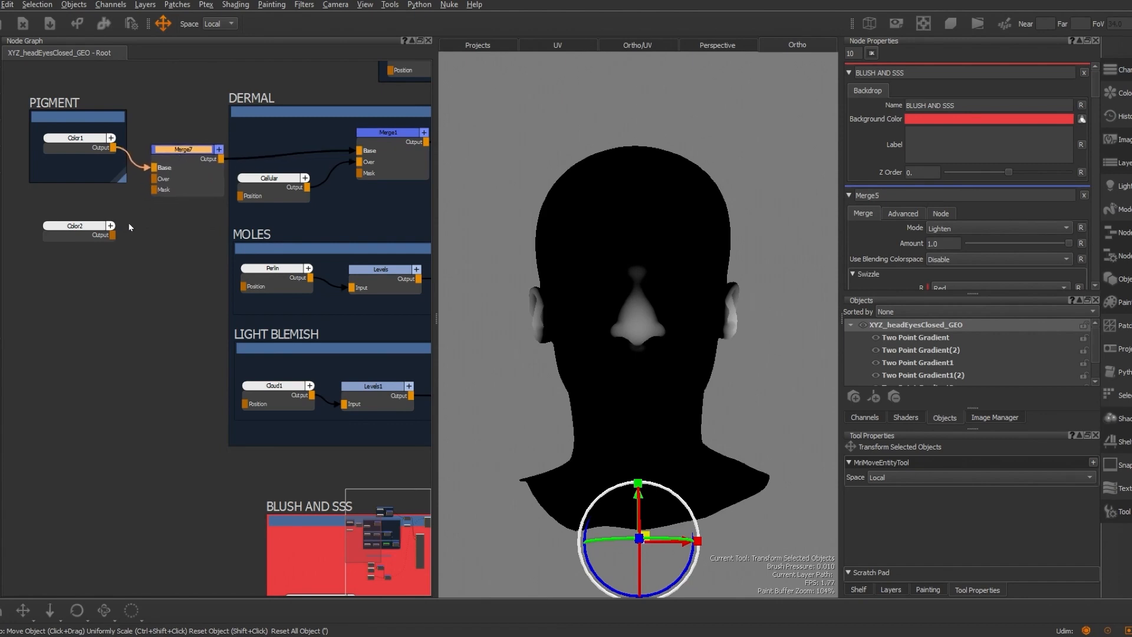
Connect Color2 to the Over input of Merge7 and preview that merge on the head
left_click_drag(112, 235, 154, 179)
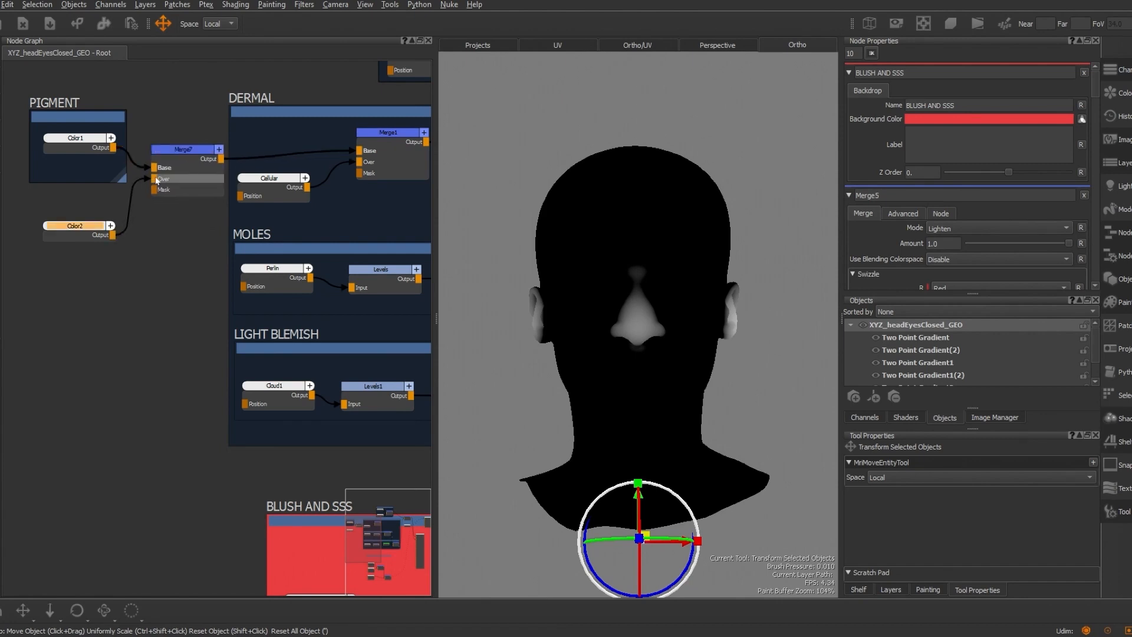
left_click(178, 150)
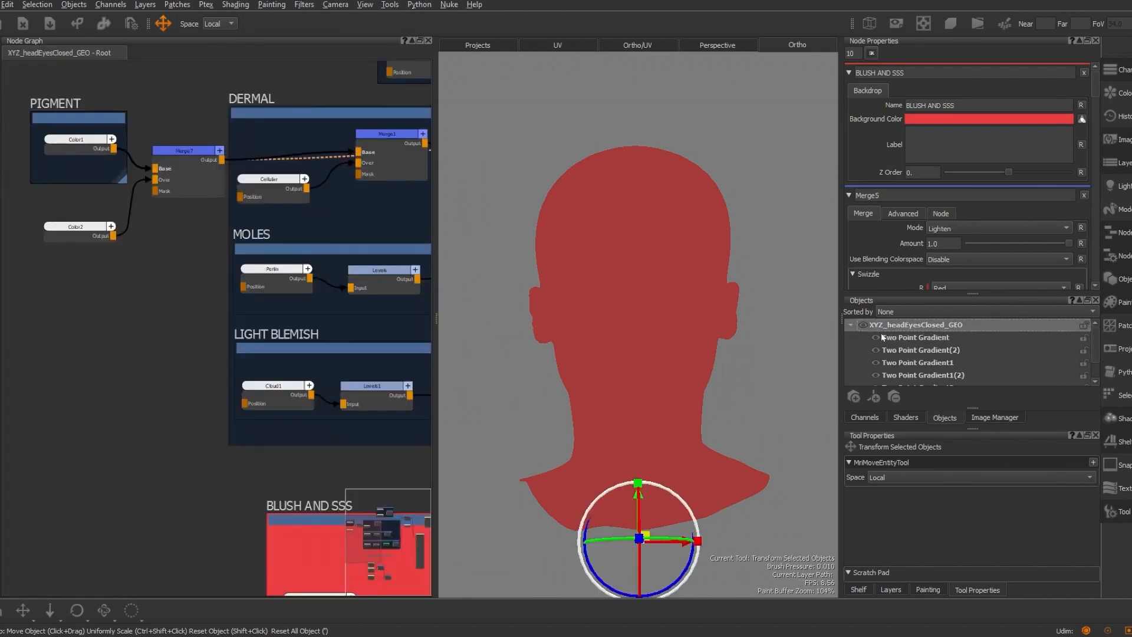
left_click(864, 326)
left_click(864, 325)
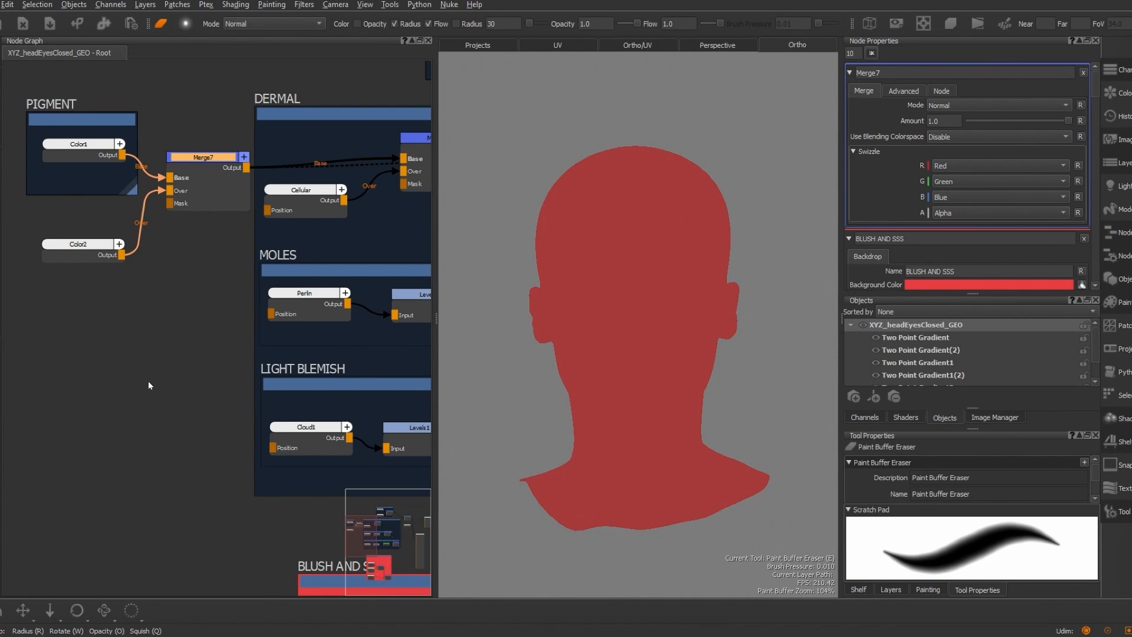
Move the BLUSH AND SSS backdrop below PIGMENT and connect Merge6's output to the Mask input of Merge7
scroll(196, 341, "down", 6)
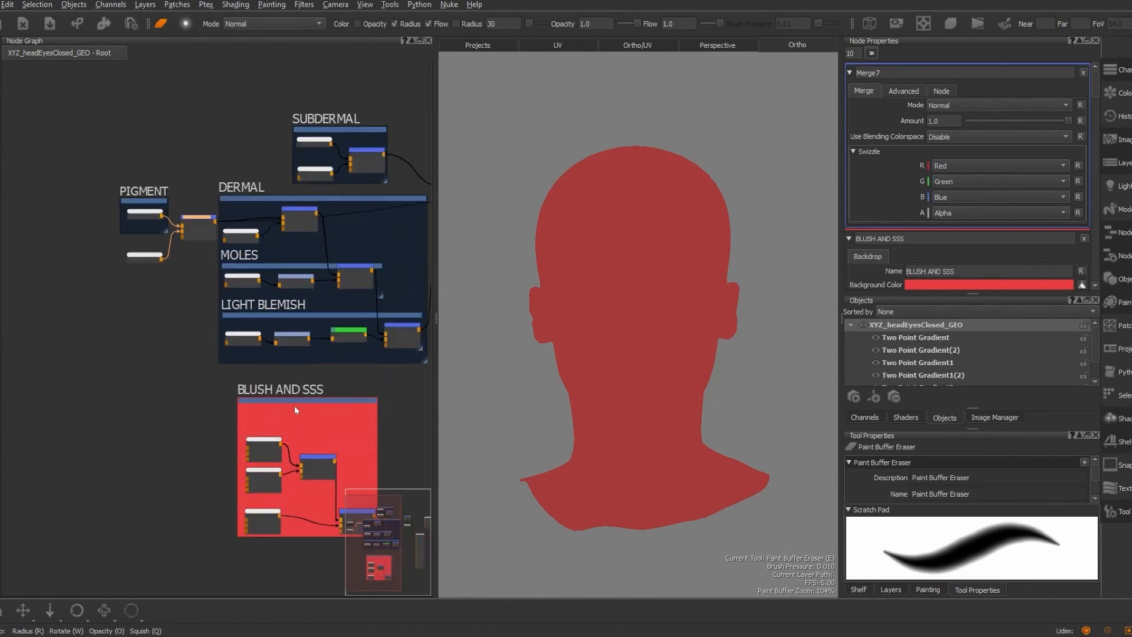
left_click(301, 401)
left_click_drag(274, 399, 109, 386)
scroll(143, 423, "up", 3)
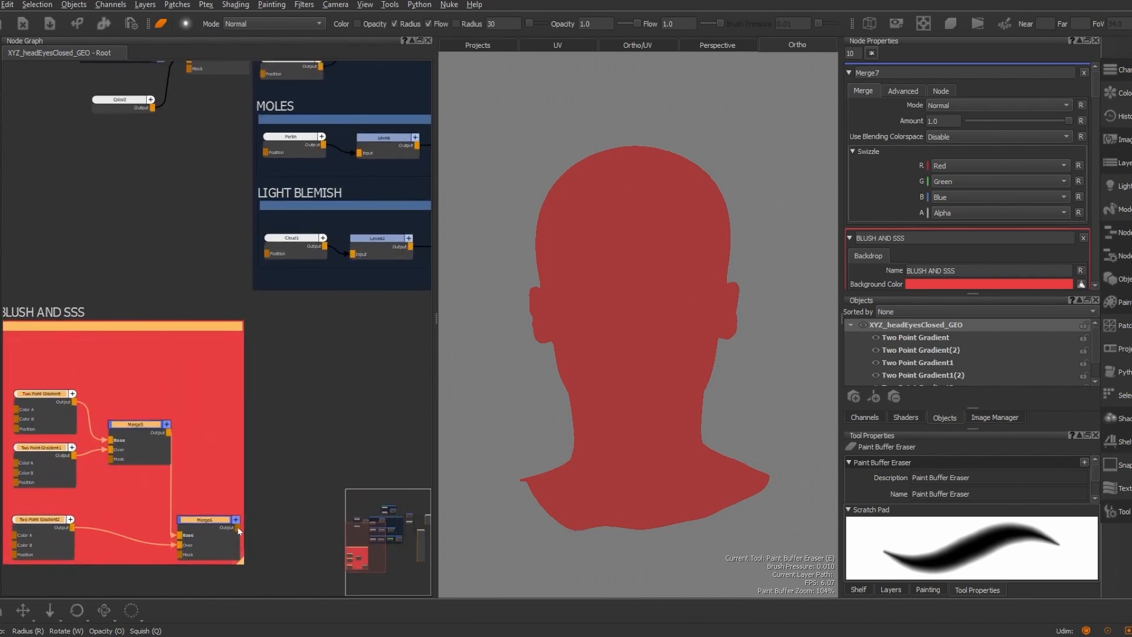
left_click_drag(238, 531, 189, 250)
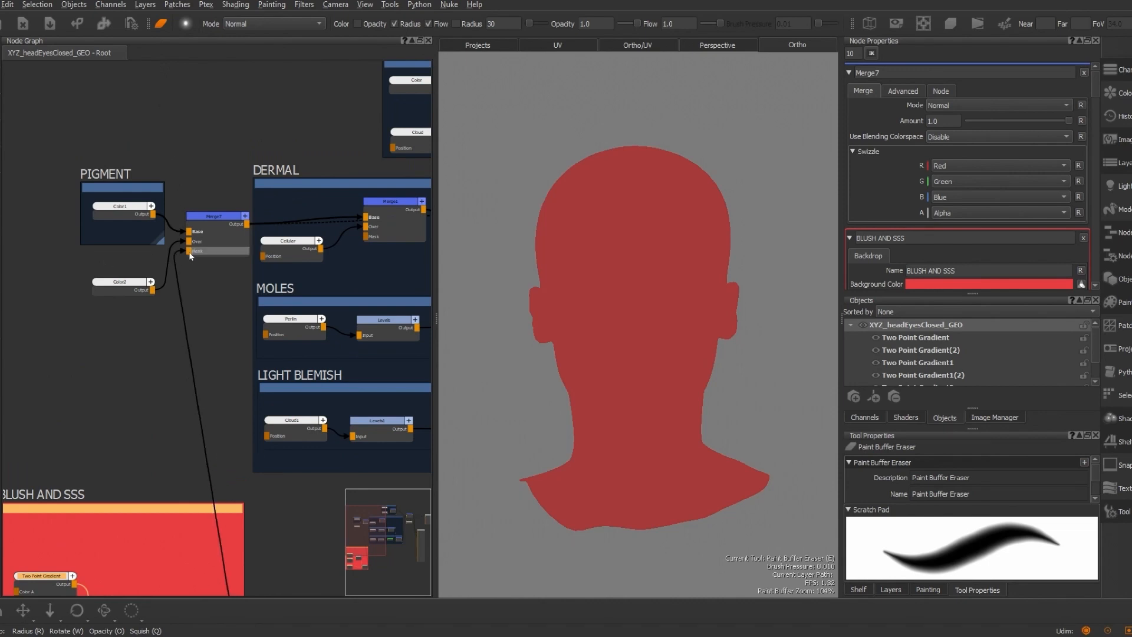
scroll(184, 284, "up", 2)
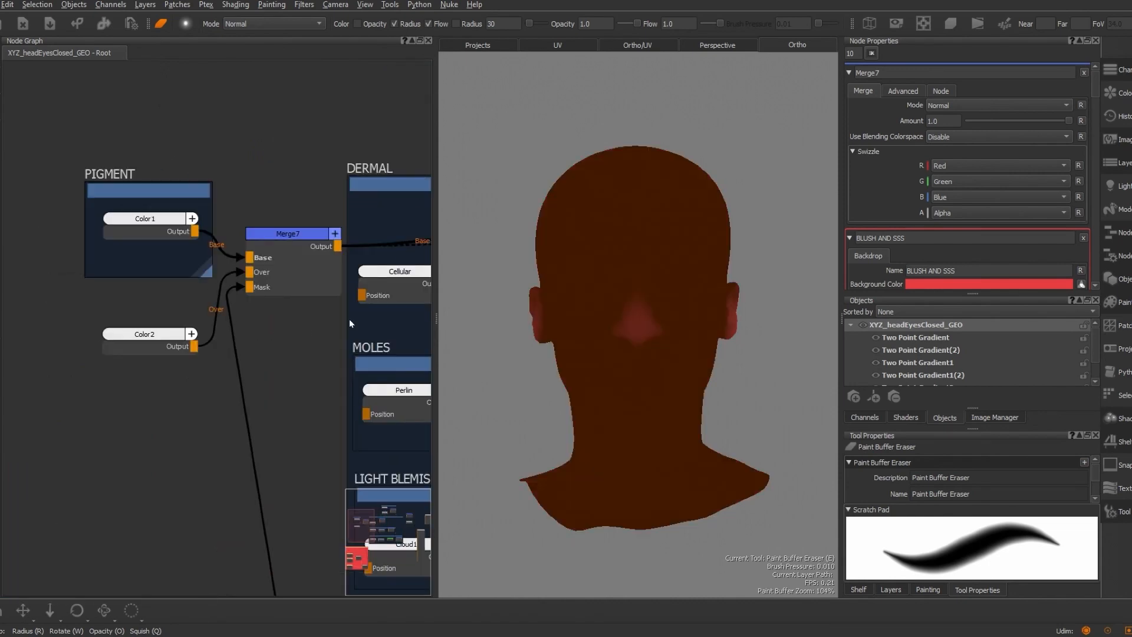
scroll(295, 297, "up", 2)
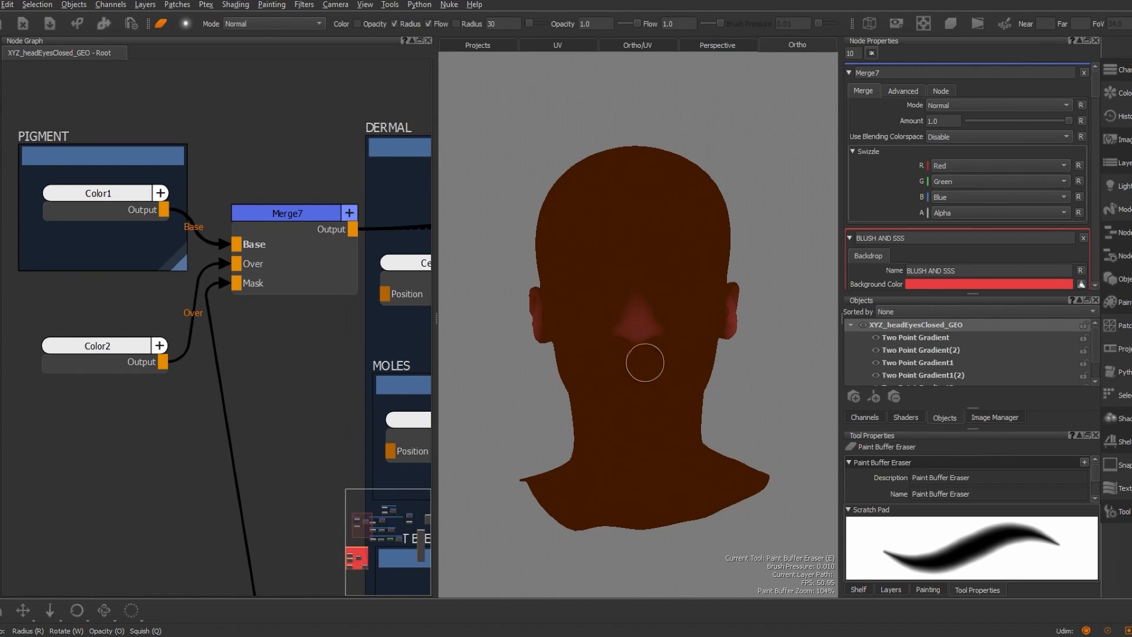
Lower the Amount of Merge7 to 0.222 and check the blush from the side of the head
left_click(312, 213)
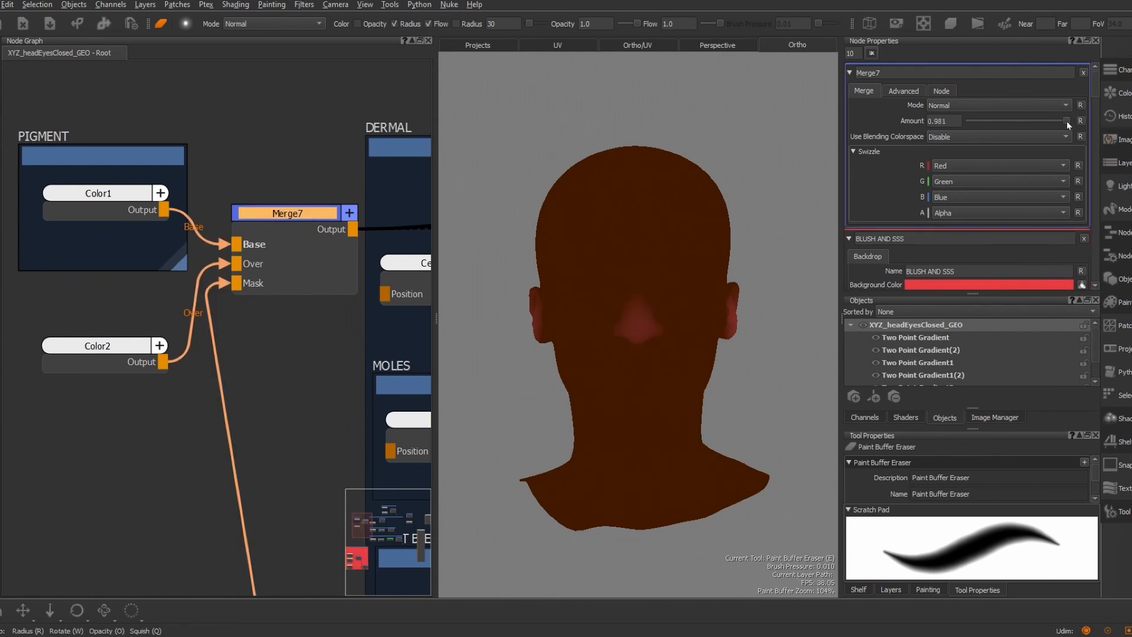
left_click_drag(1067, 121, 999, 129)
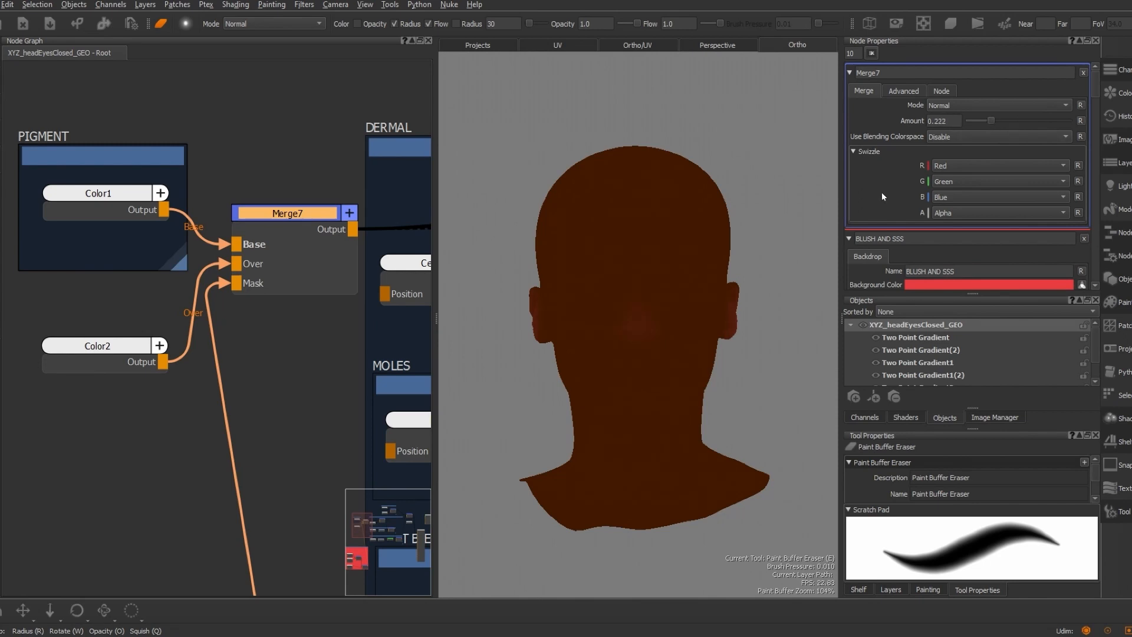
left_click_drag(644, 336, 697, 354, "alt")
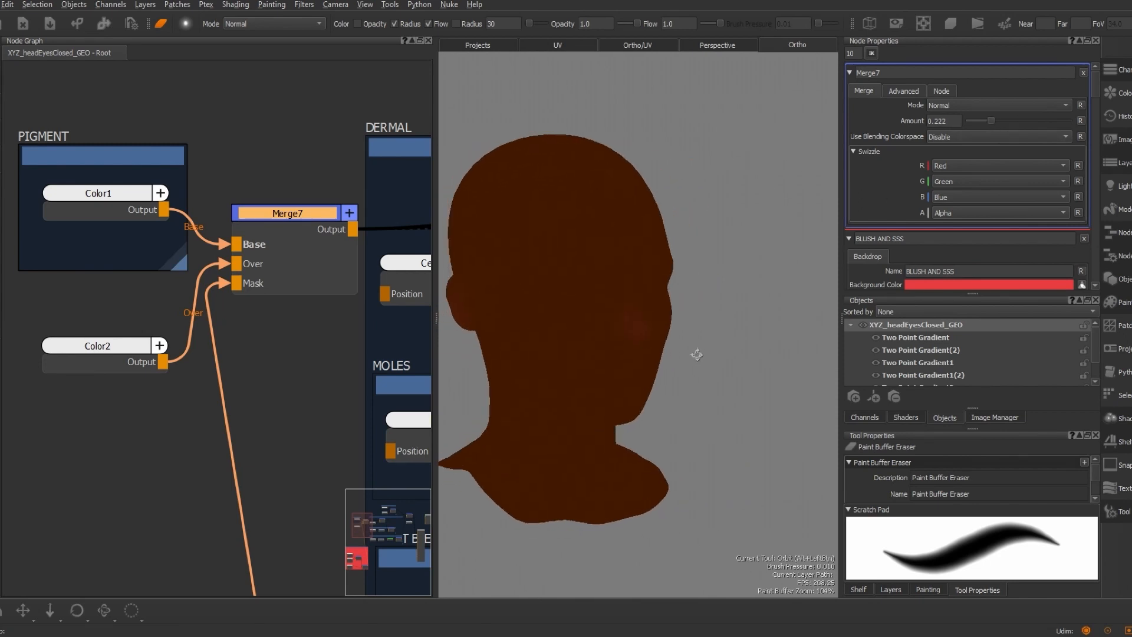
Preview the complete shaded skin material on the head instead of the Merge7 color output
scroll(331, 368, "down", 6)
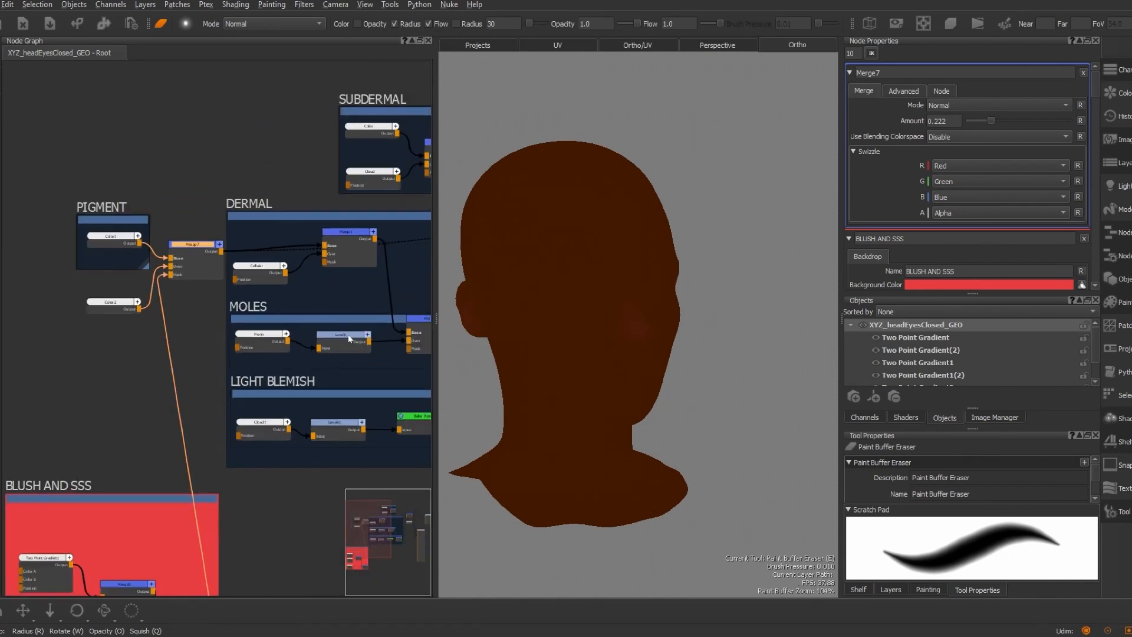
middle_click_drag(349, 339, 250, 296)
scroll(250, 296, "down", 2)
middle_click_drag(301, 419, 260, 419)
left_click(401, 303)
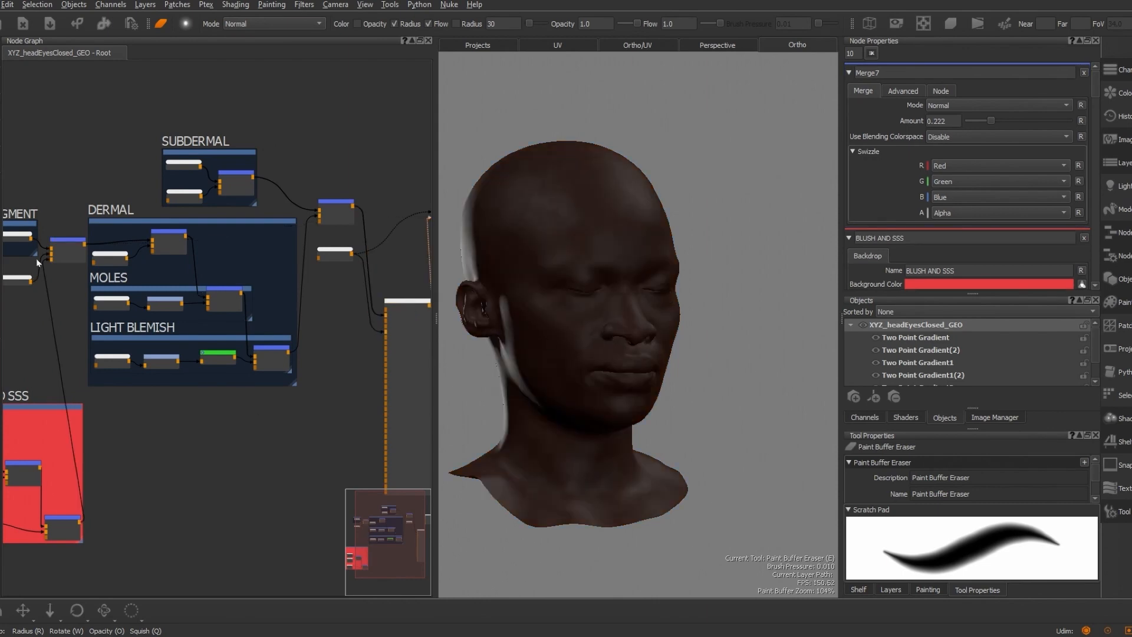
Set the Amount of Merge7 to 0.766 and inspect the blush on the ears and nose in the shaded view
scroll(75, 254, "up", 8)
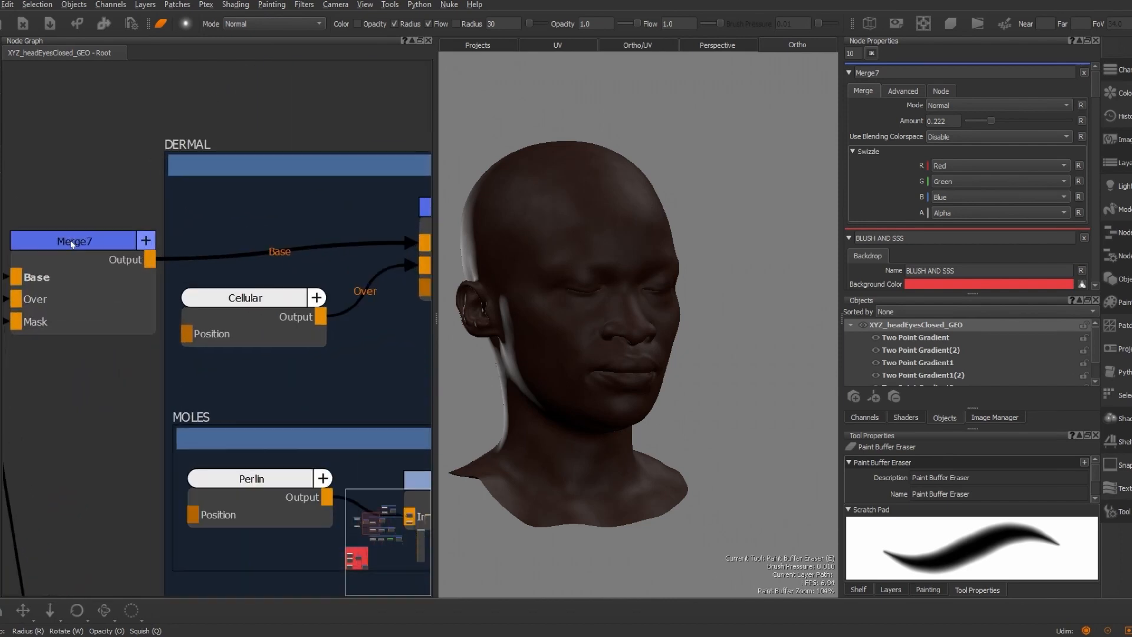
left_click(73, 245)
middle_click_drag(97, 366, 282, 356)
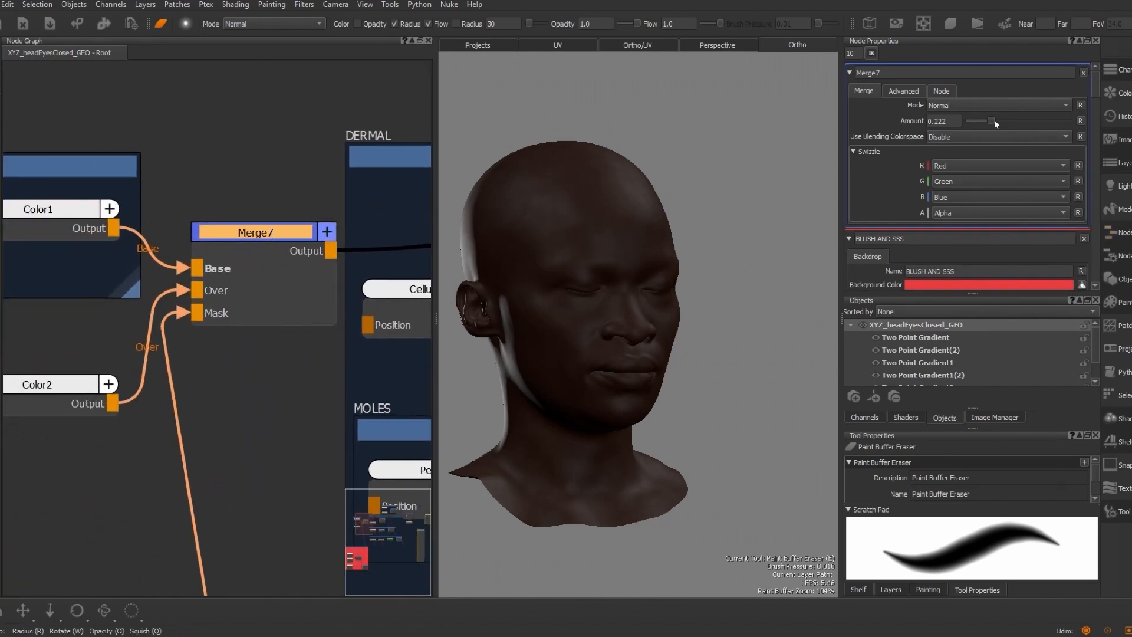
left_click_drag(994, 119, 1026, 121)
right_click_drag(664, 329, 625, 336, "alt")
left_click_drag(625, 337, 614, 335, "alt")
middle_click_drag(614, 334, 614, 335, "alt")
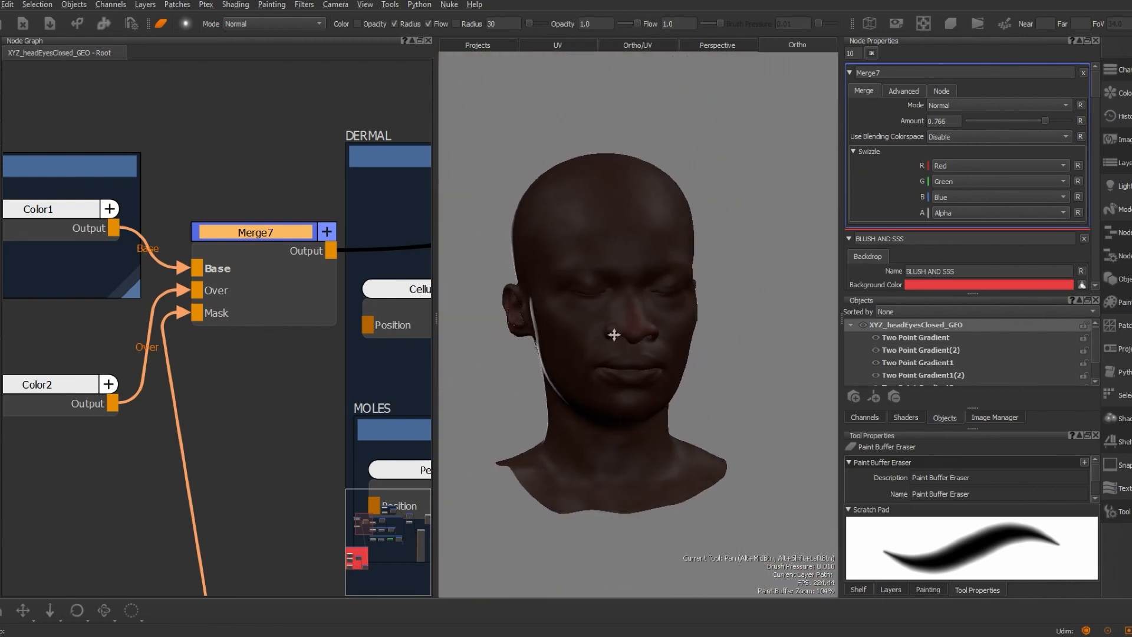
right_click_drag(614, 335, 652, 331, "alt")
left_click_drag(652, 331, 694, 319, "alt")
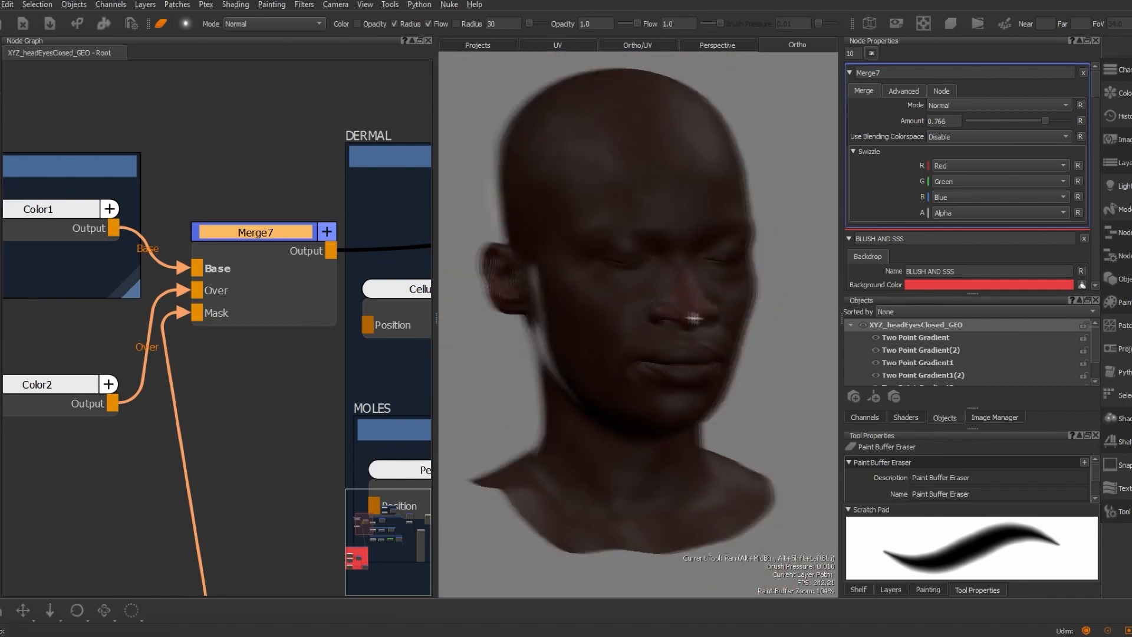
middle_click_drag(694, 318, 698, 319, "alt")
Move the BLUSH AND SSS backdrop with its nodes up, closer to the PIGMENT group and beside LIGHT BLEMISH
scroll(275, 194, "down", 5)
middle_click_drag(218, 454, 162, 265)
left_click_drag(144, 314, 132, 144)
middle_click_drag(340, 341, 245, 346)
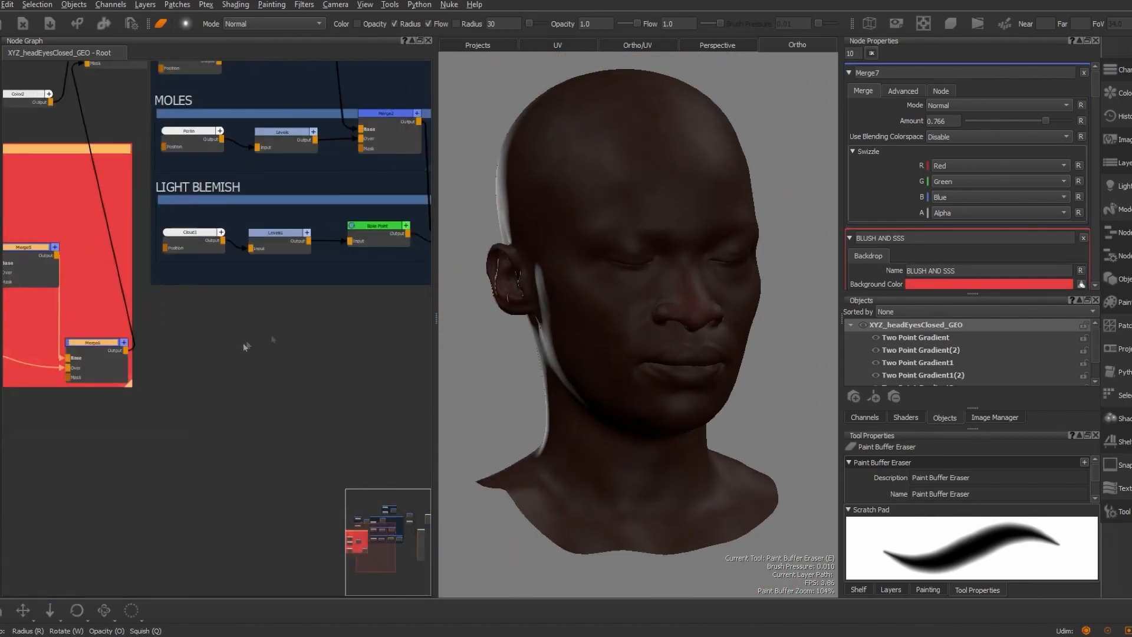
Add a Levels node beside the Arnold Standard Surface node's subsurface inputs and connect Merge6's output to its Input
scroll(307, 339, "down", 2)
scroll(308, 339, "up", 6)
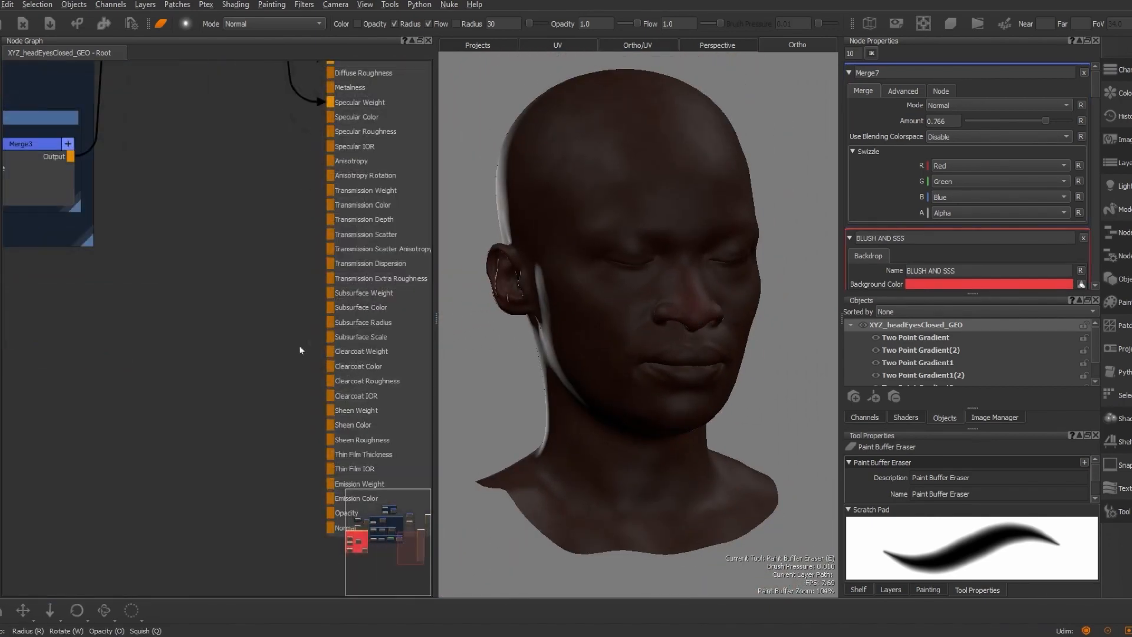
key("Tab")
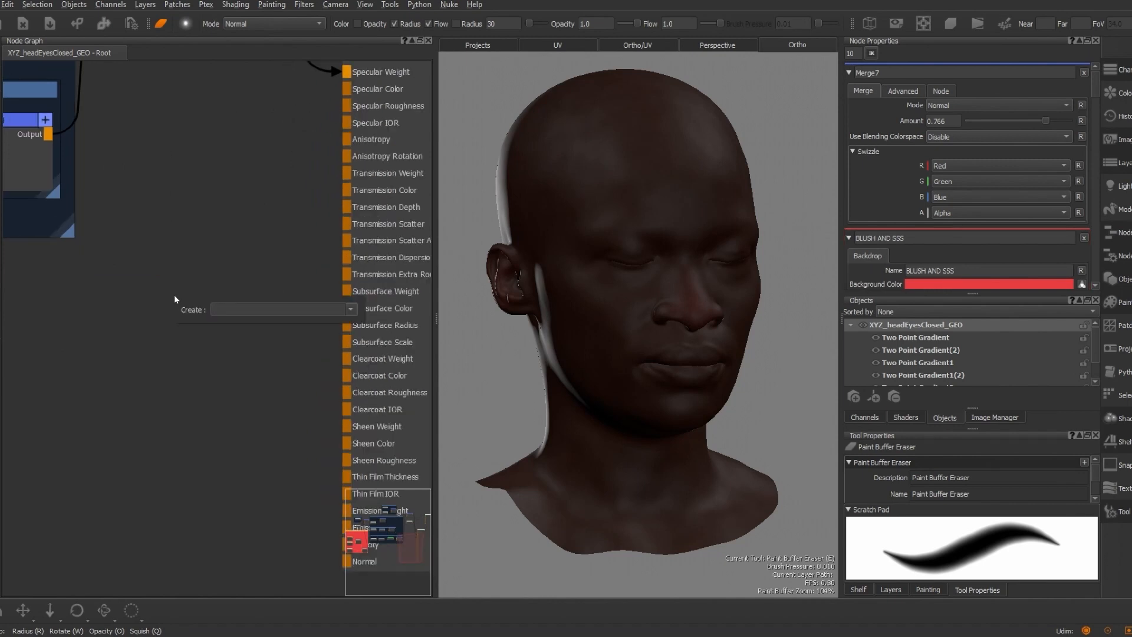
type("levels")
key("Return")
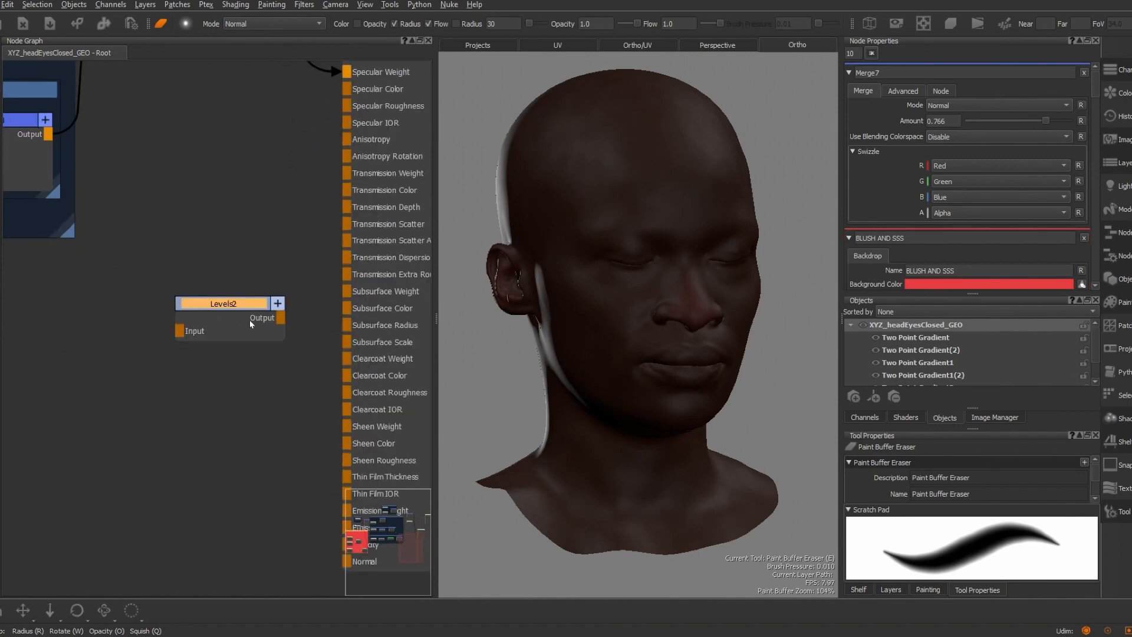
scroll(249, 323, "down", 5)
middle_click_drag(146, 351, 389, 342)
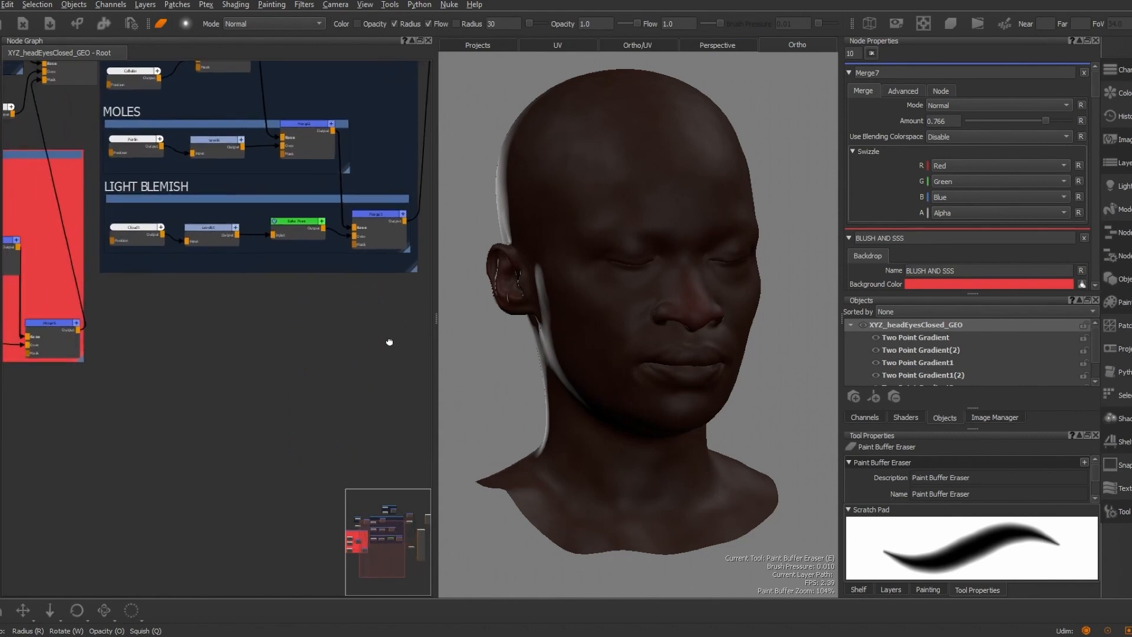
left_click_drag(78, 329, 295, 319)
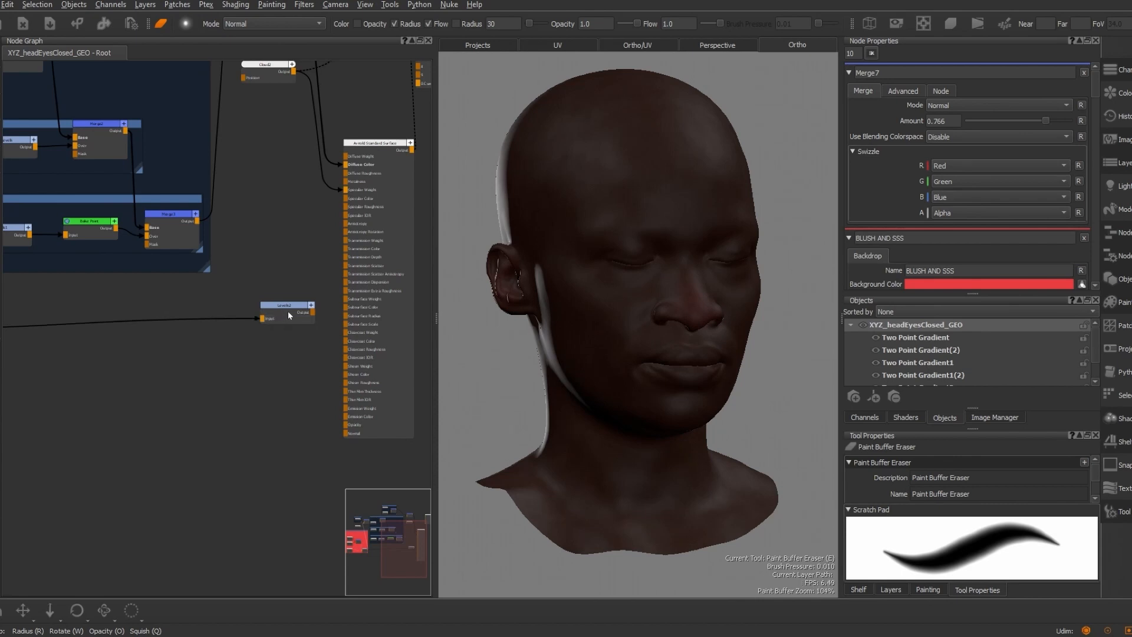
Set the Arnold Standard Surface's Subsurface color to a muted red with hue 0.0, saturation 61.5 and value 56.4
scroll(288, 311, "up", 3)
middle_click_drag(364, 361, 253, 391)
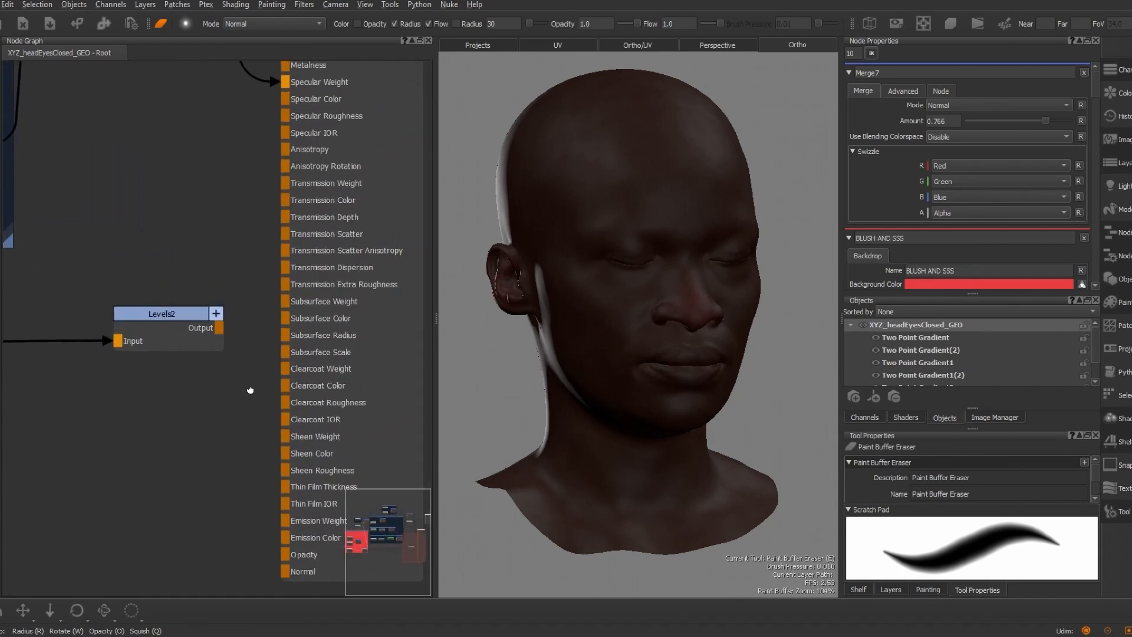
left_click(184, 302)
left_click(343, 291)
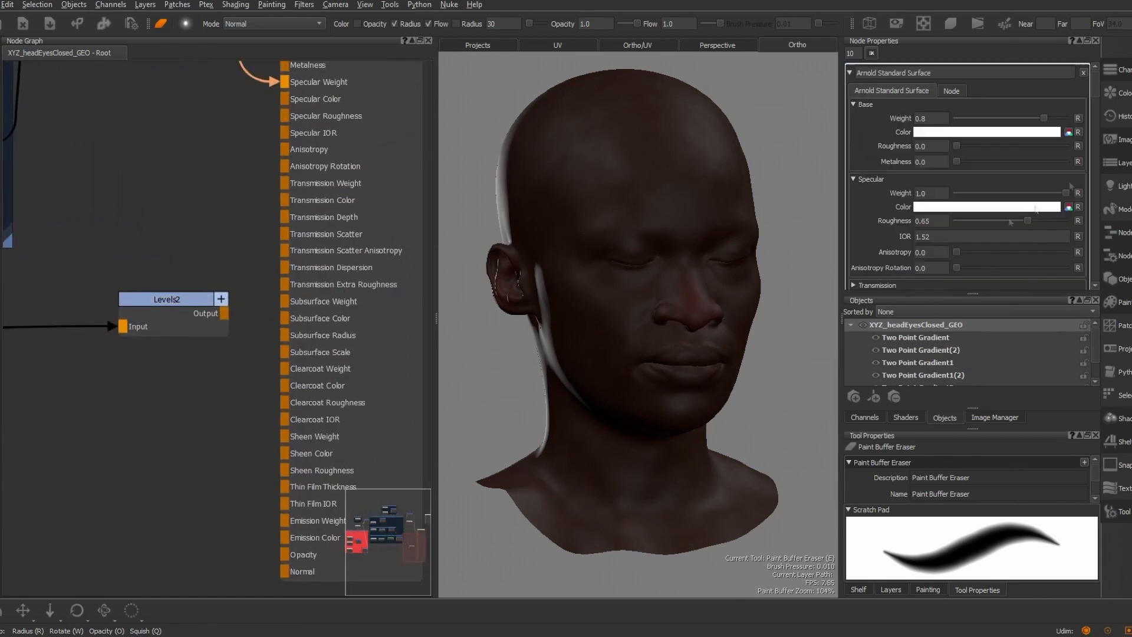
left_click_drag(1099, 94, 1099, 104)
left_click(861, 181)
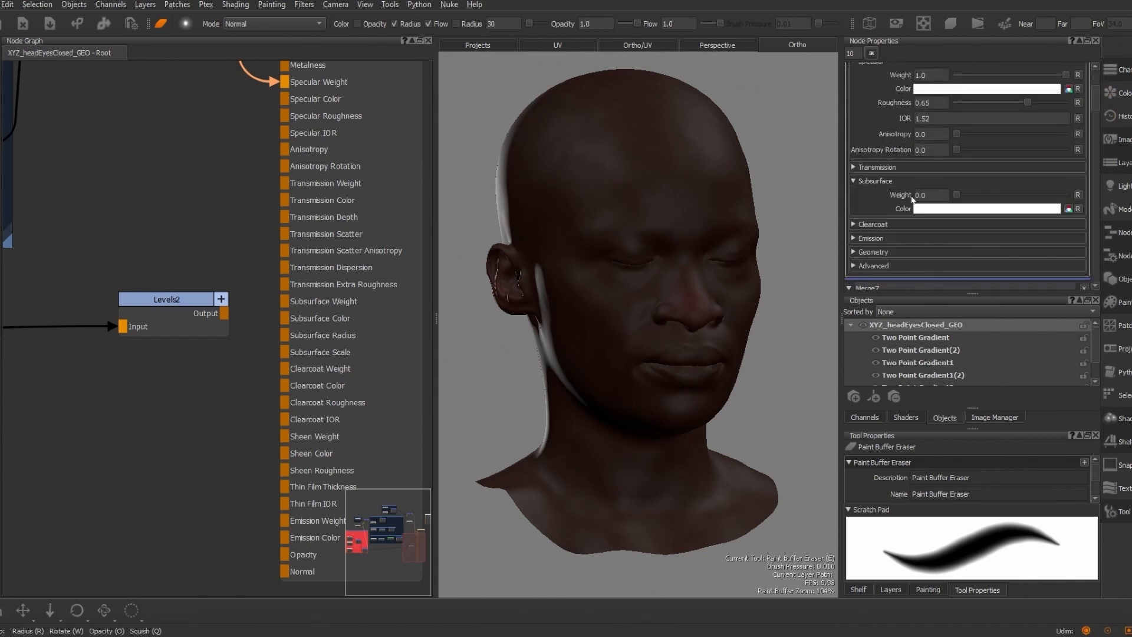
left_click(935, 210)
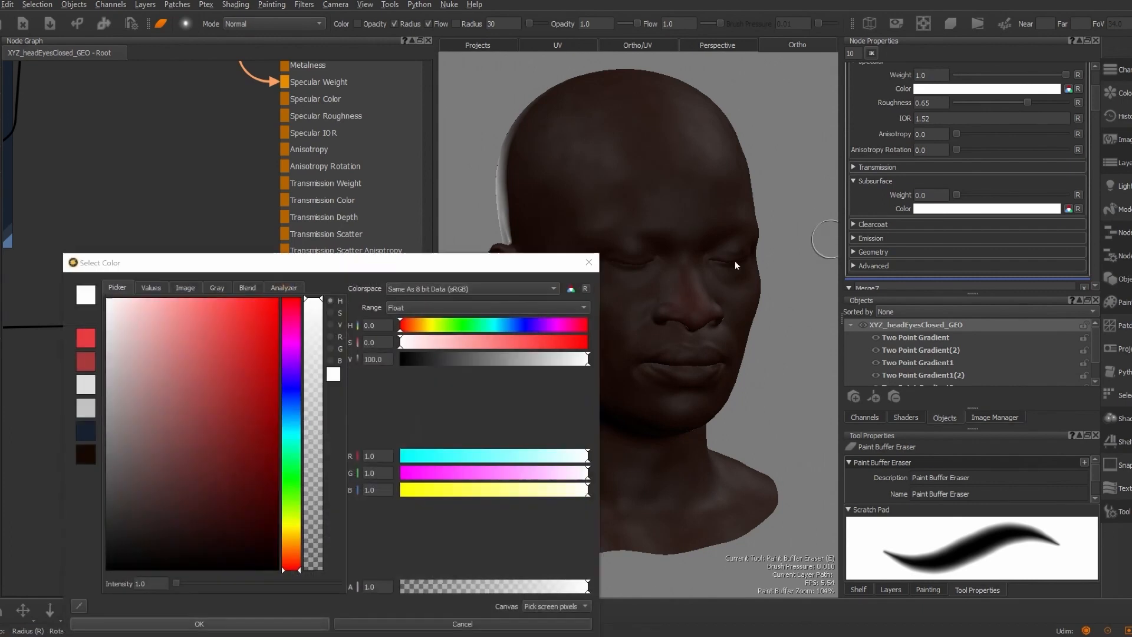
left_click_drag(185, 423, 215, 417)
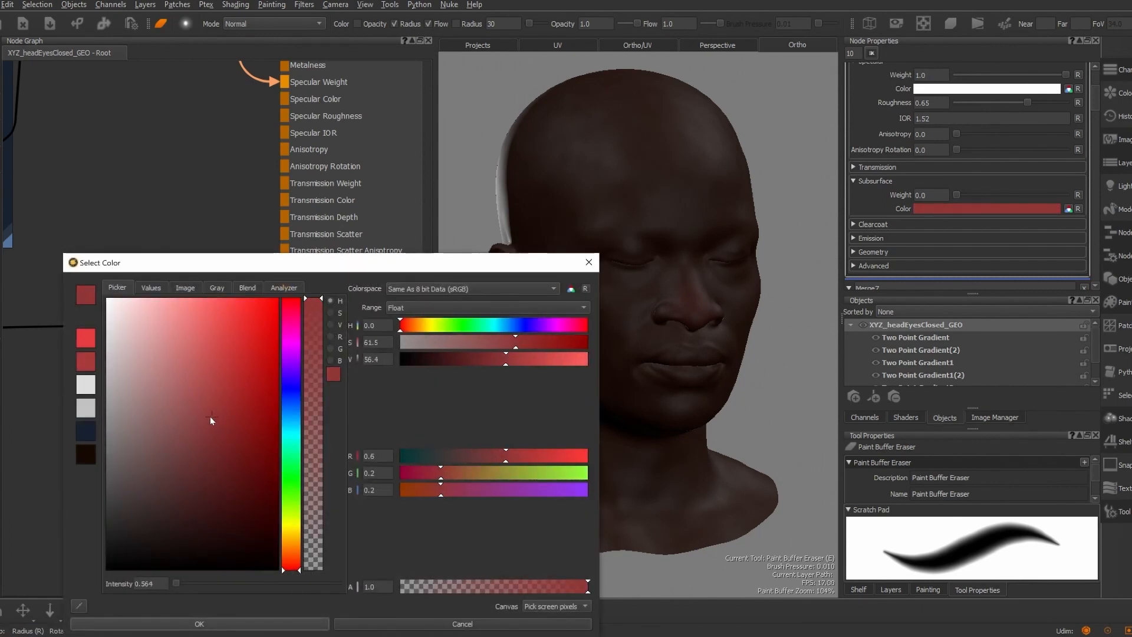
left_click(201, 623)
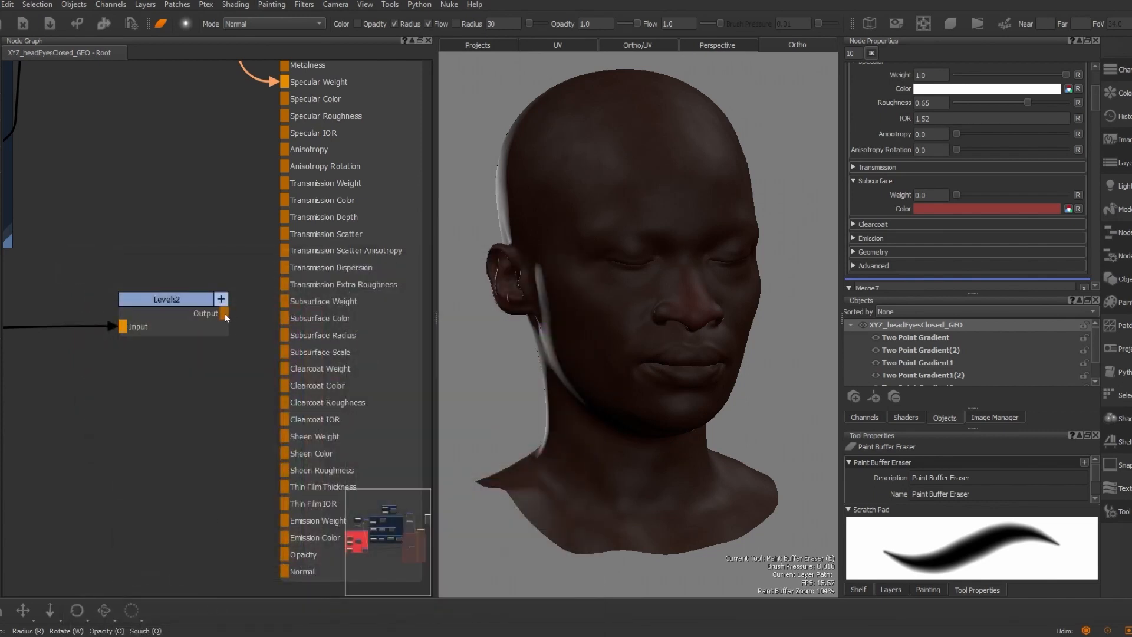
Connect Levels2's output to the shader's Subsurface Weight input and check the result on the head
left_click_drag(226, 318, 292, 304)
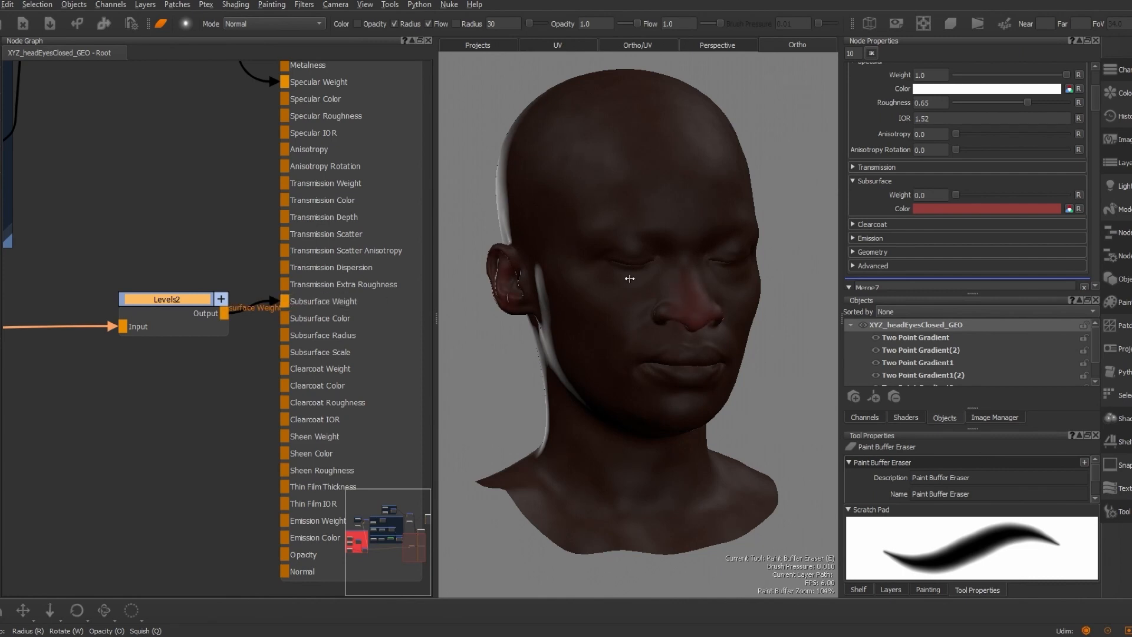
left_click_drag(733, 341, 684, 341, "alt")
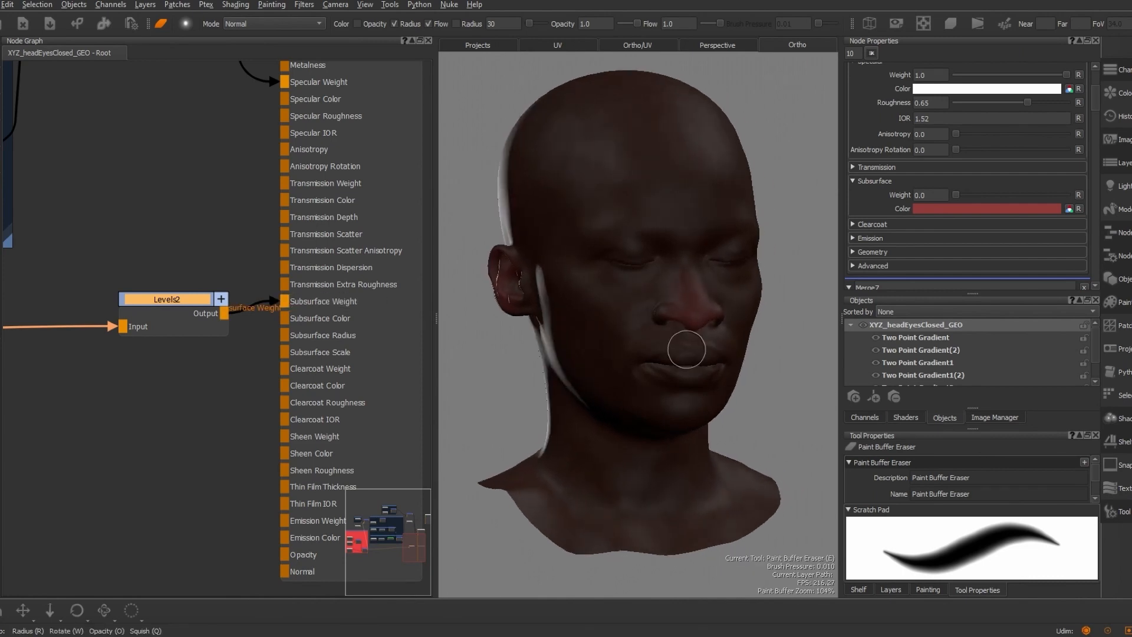
Set Levels2's Output Level Black to 0.006 while viewing its mask, and check the shaded result on the head
left_click_drag(171, 301, 155, 299)
double_click(155, 301)
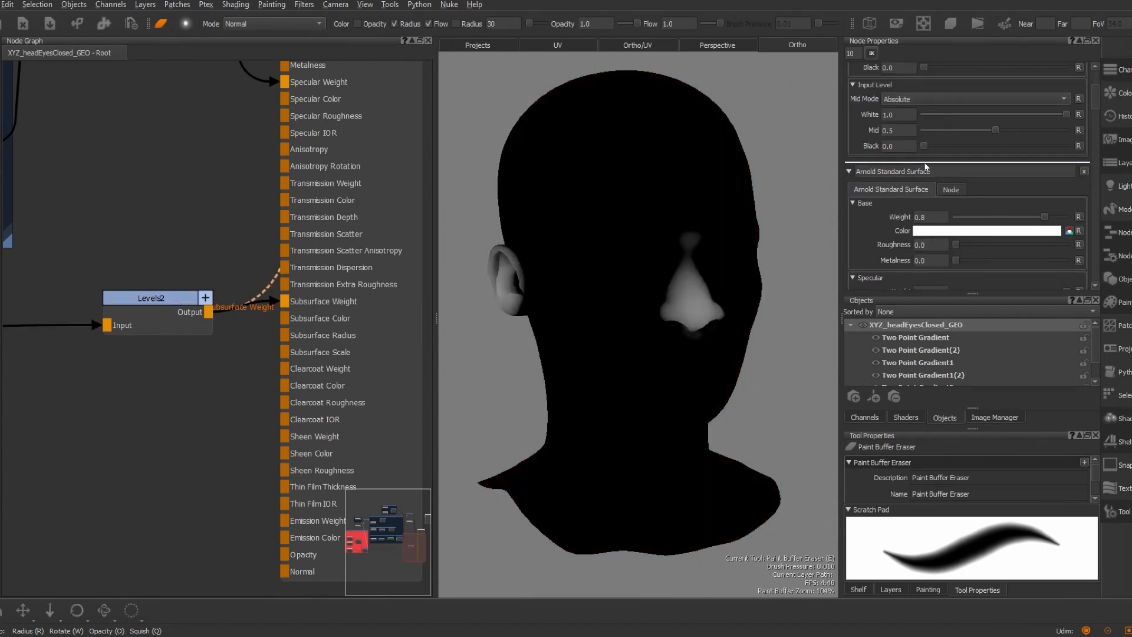
scroll(924, 185, "up", 3)
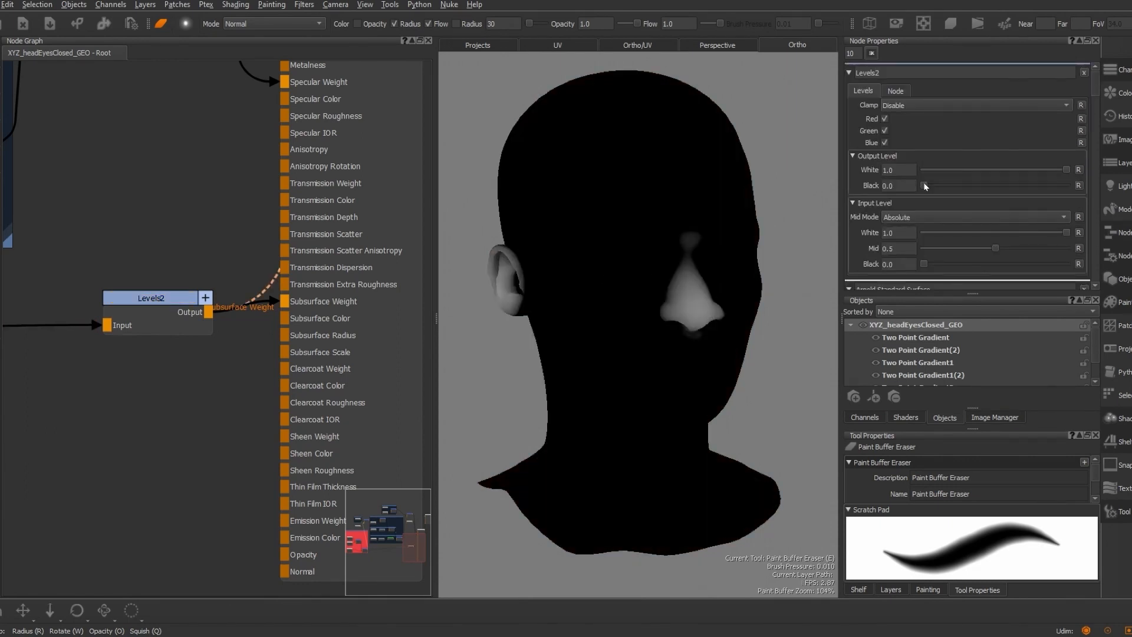
left_click_drag(924, 186, 927, 186)
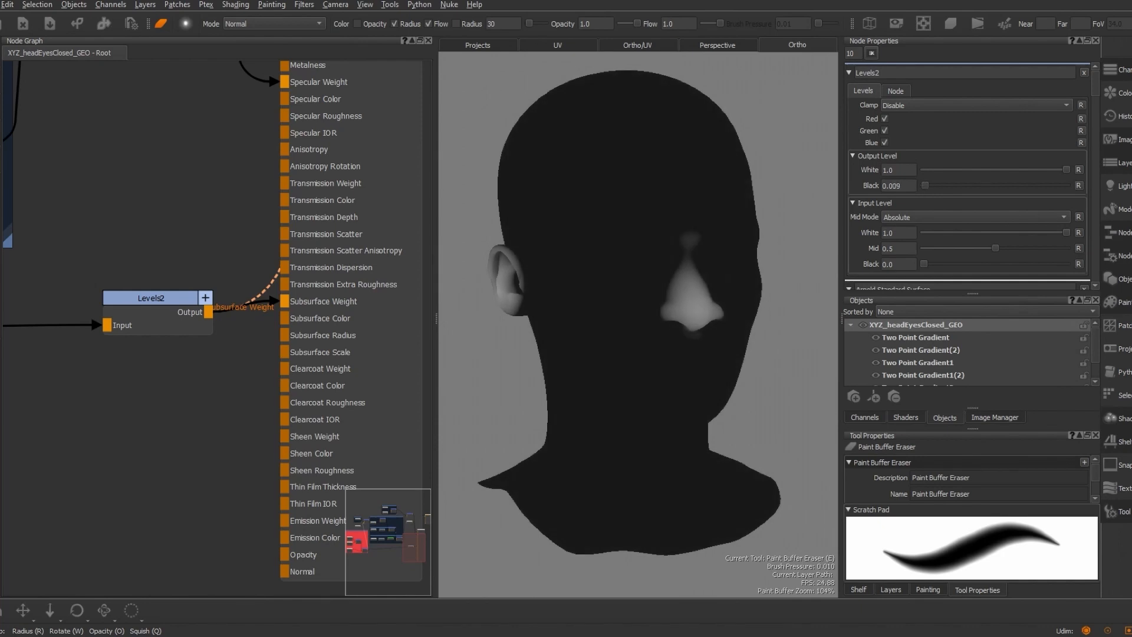
key("Return")
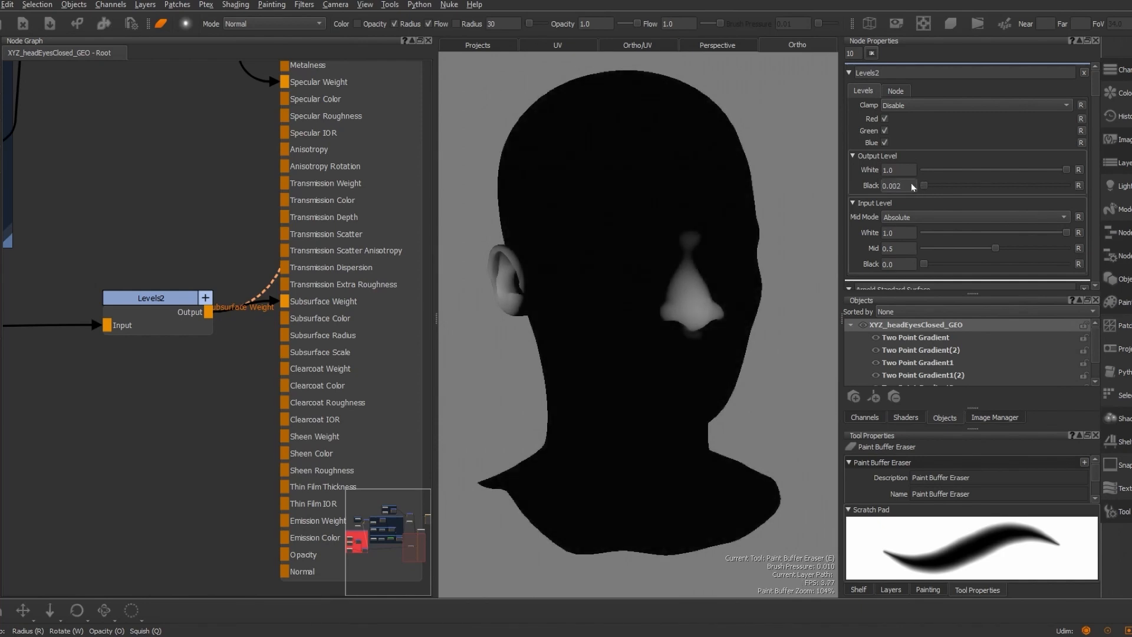
type("6")
key("Return")
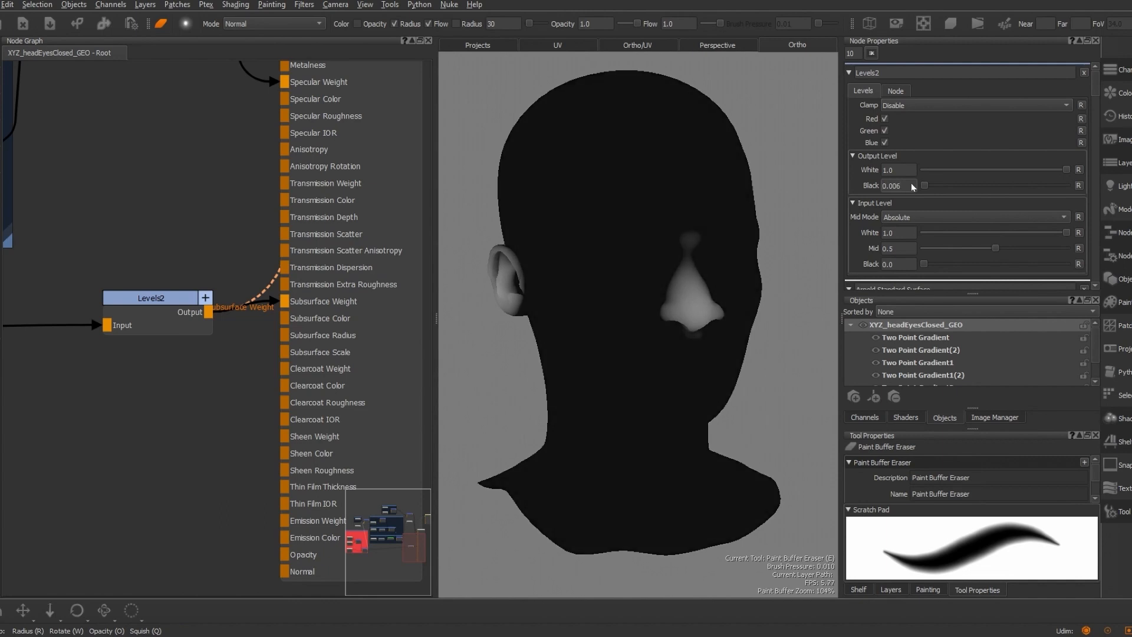
left_click_drag(349, 298, 348, 301)
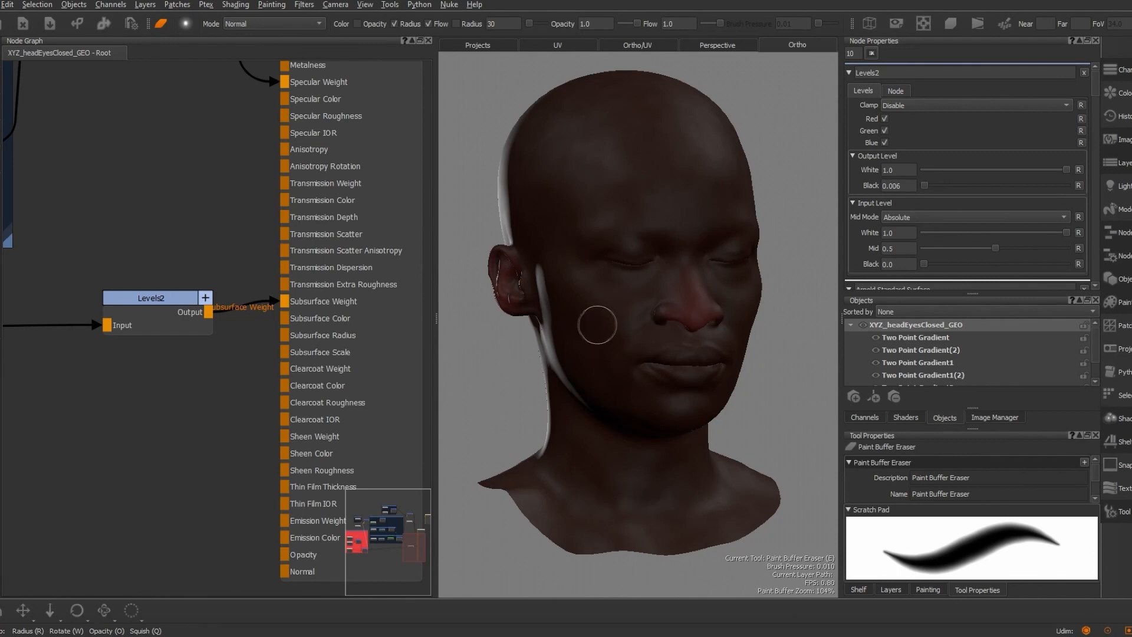
left_click_drag(596, 318, 599, 316, "alt")
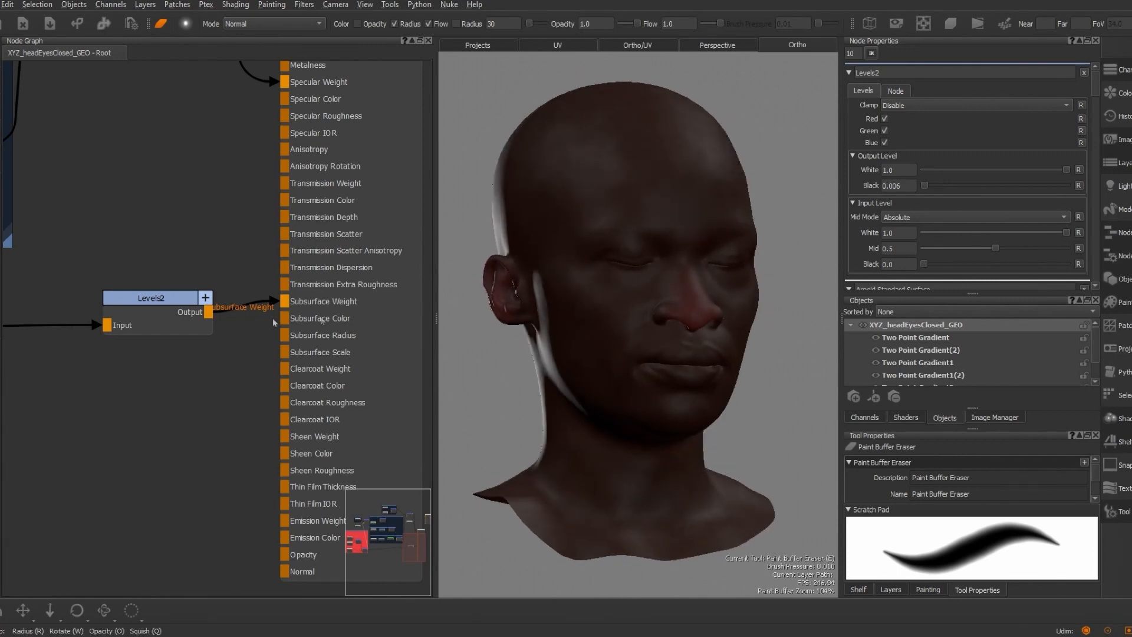
Lower Levels2's Input Level White to about 0.813 and check the ears and nose on the head
left_click(160, 301)
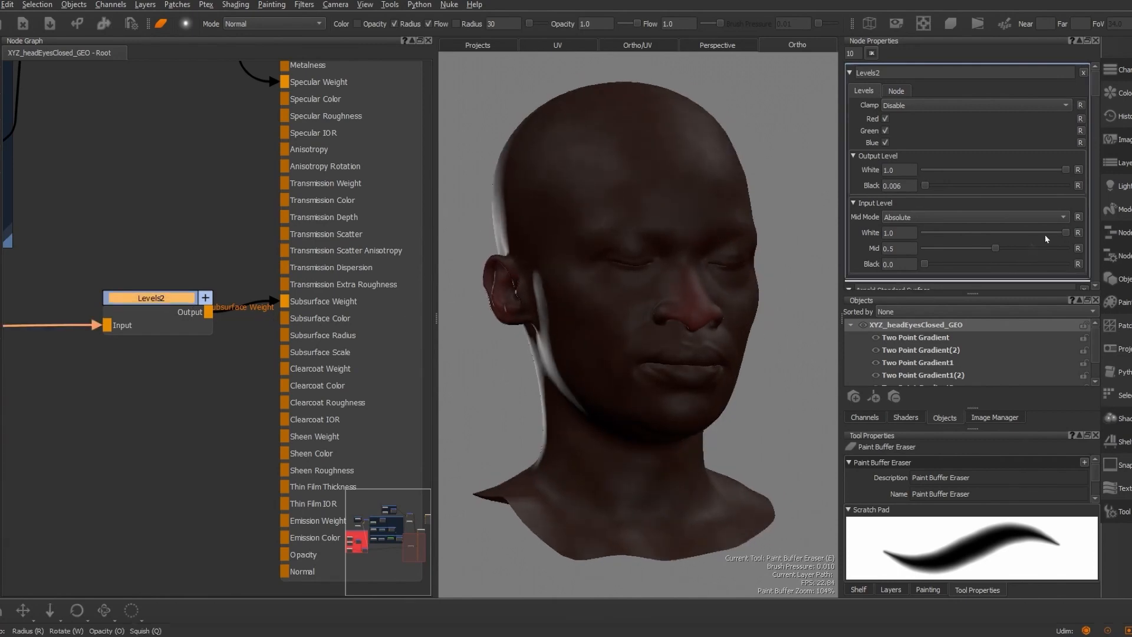
mouse_move(1066, 232)
left_mouse_down()
mouse_move(1007, 233)
mouse_move(1048, 237)
mouse_move(1039, 231)
left_mouse_up()
mouse_move(580, 236)
left_mouse_down("alt")
mouse_move(598, 245)
mouse_move(564, 250)
left_mouse_up("alt")
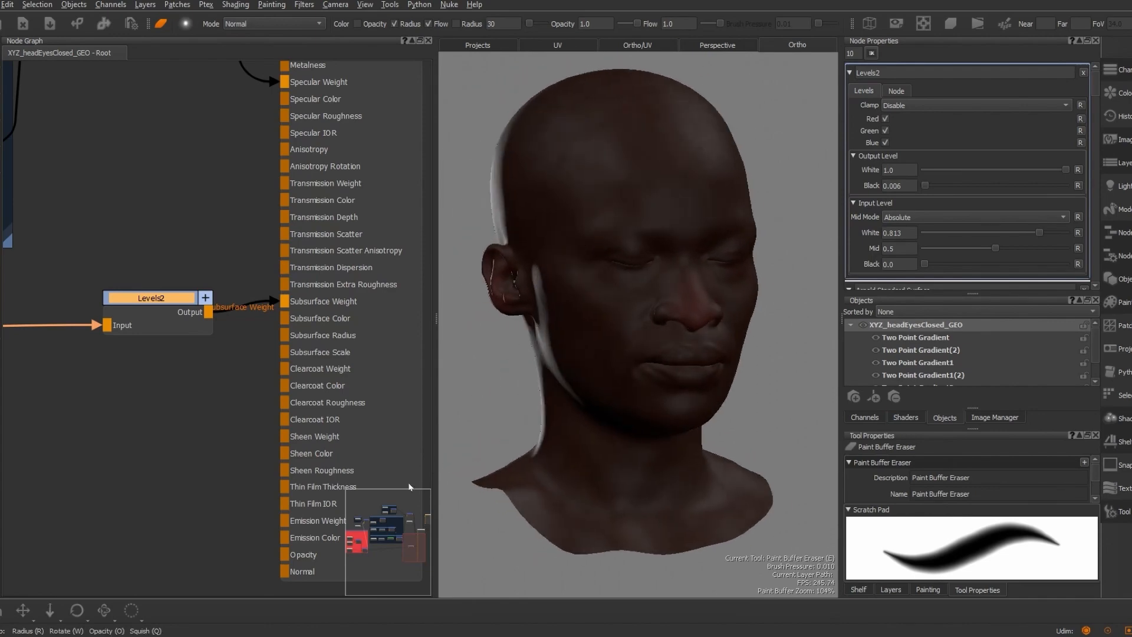
left_click(155, 378)
Add a large Backdrop in the empty graph area and place it just below the BLUSH AND SSS group
scroll(154, 378, "up", 1)
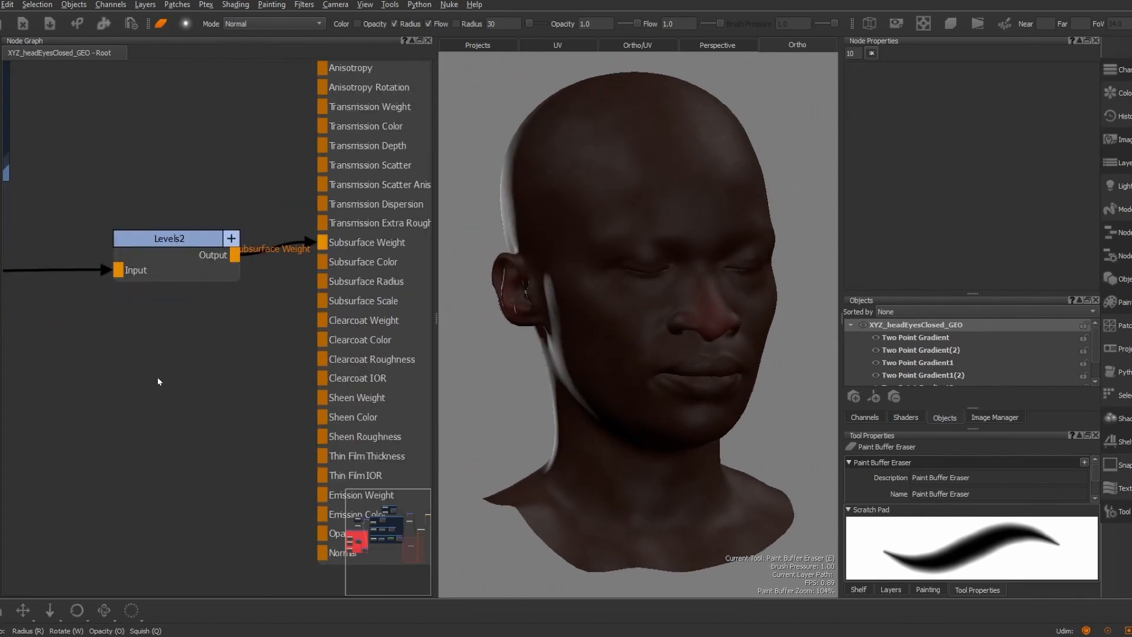
scroll(158, 381, "down", 4)
middle_click_drag(158, 381, 300, 358)
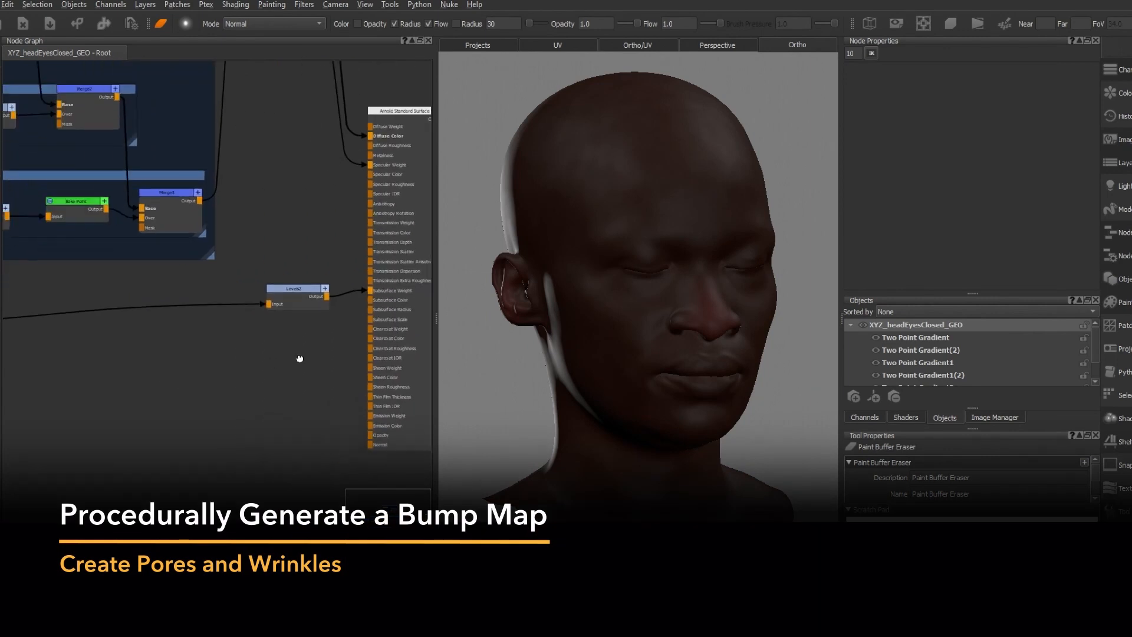
scroll(192, 381, "down", 3)
key("Tab")
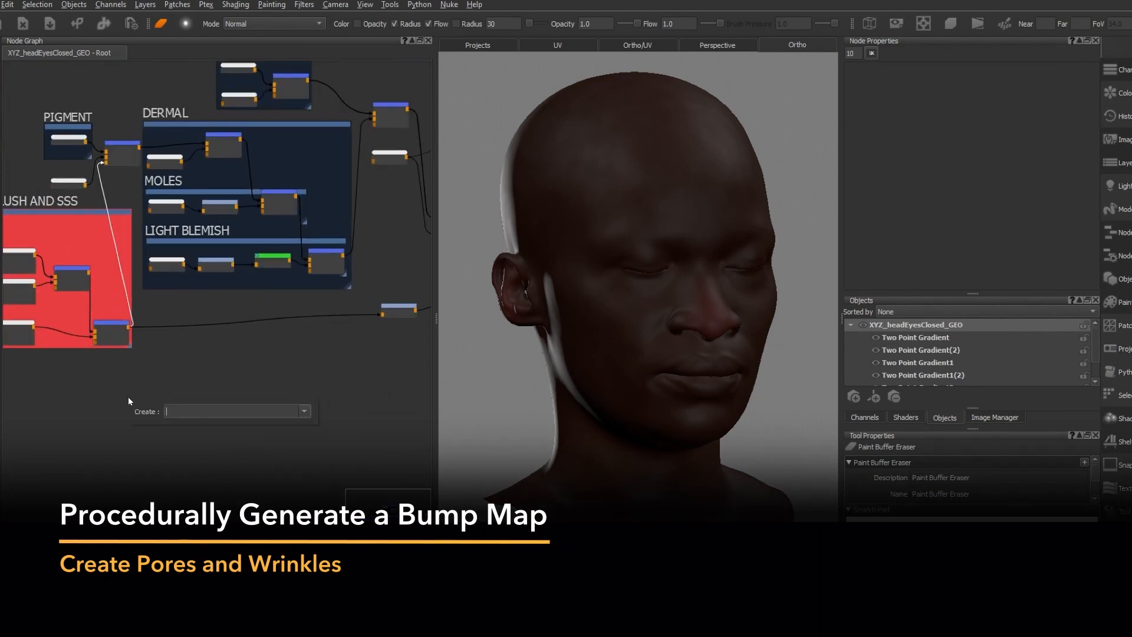
type("Backdrop")
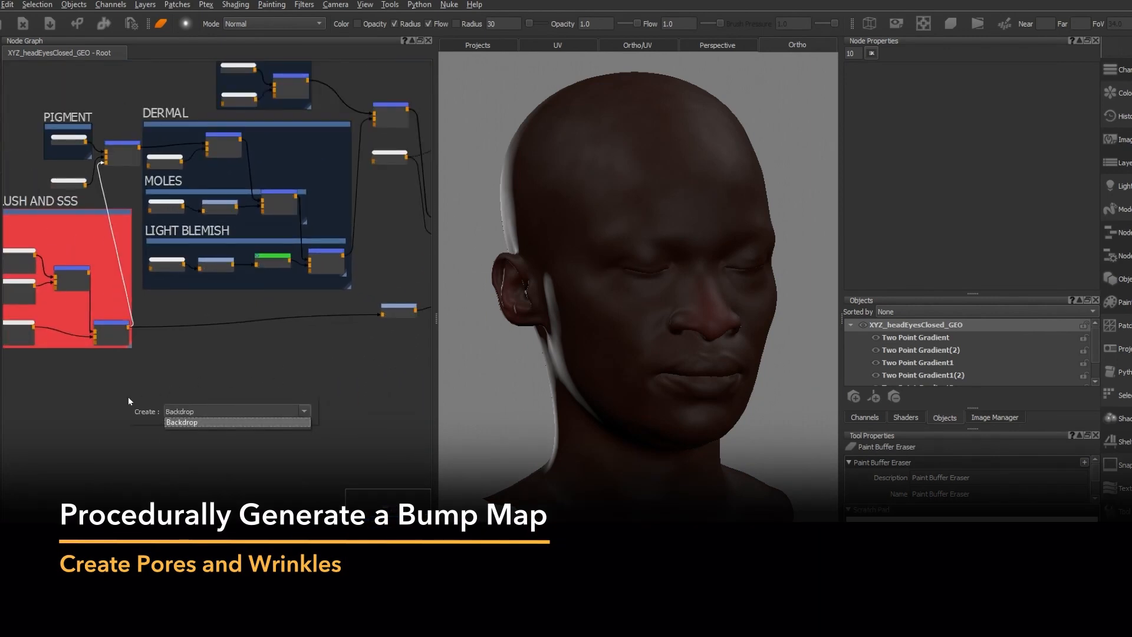
key("Return")
left_click_drag(174, 437, 339, 554)
scroll(236, 459, "down", 3)
middle_click_drag(235, 460, 224, 412)
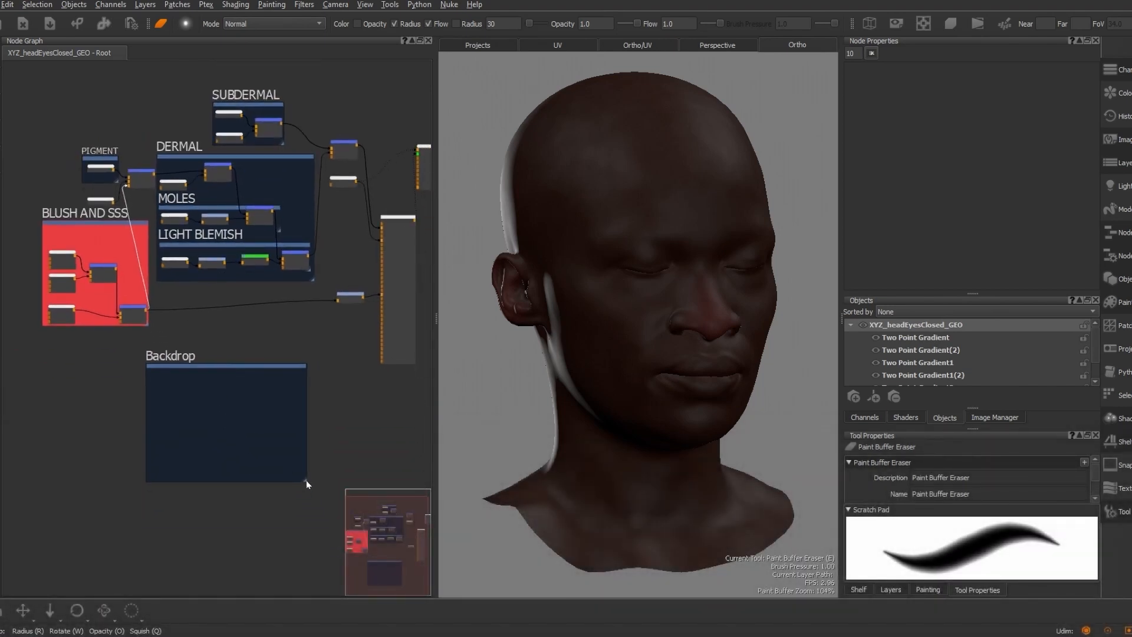
left_click_drag(306, 480, 363, 547)
scroll(363, 546, "up", 1)
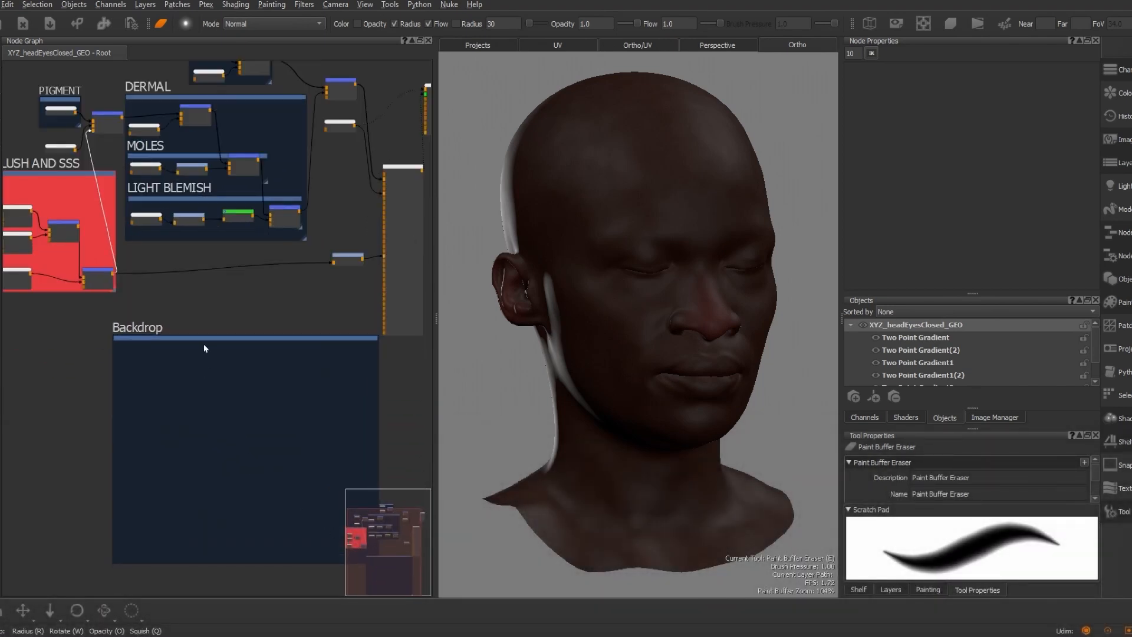
left_click_drag(204, 348, 115, 324)
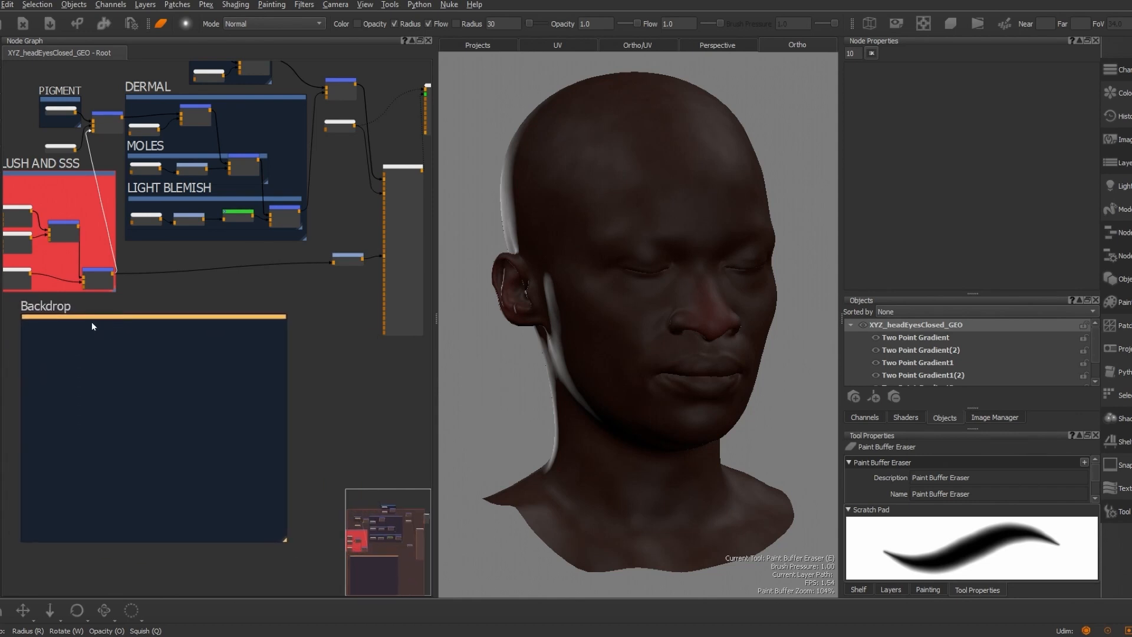
Rename the new backdrop as MICRO BUMP
double_click(92, 326)
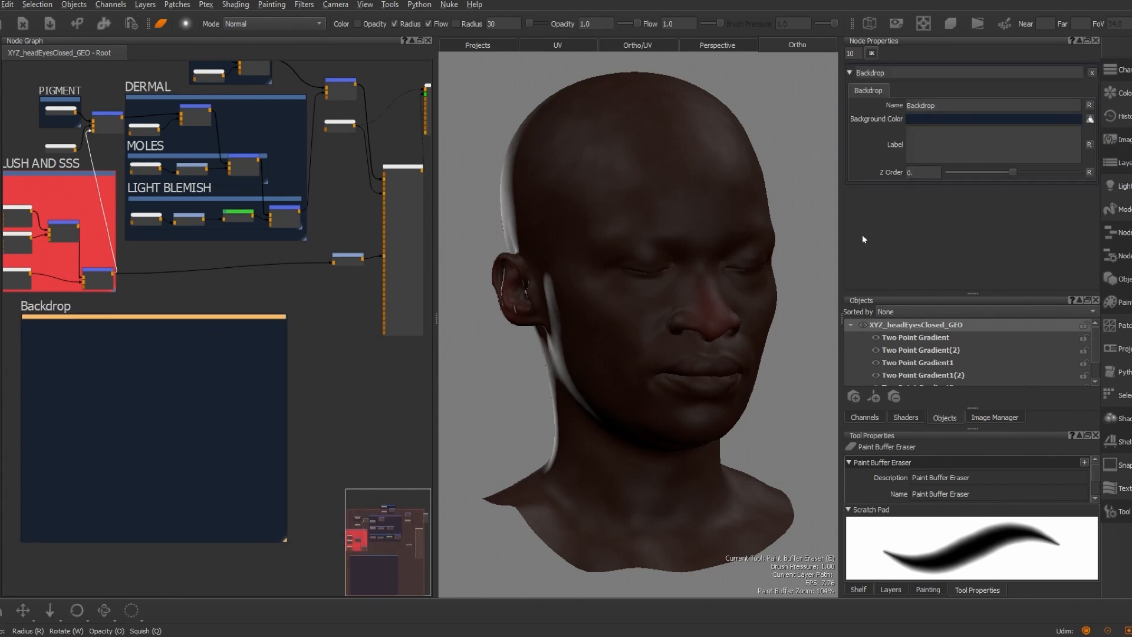
double_click(871, 73)
type("M")
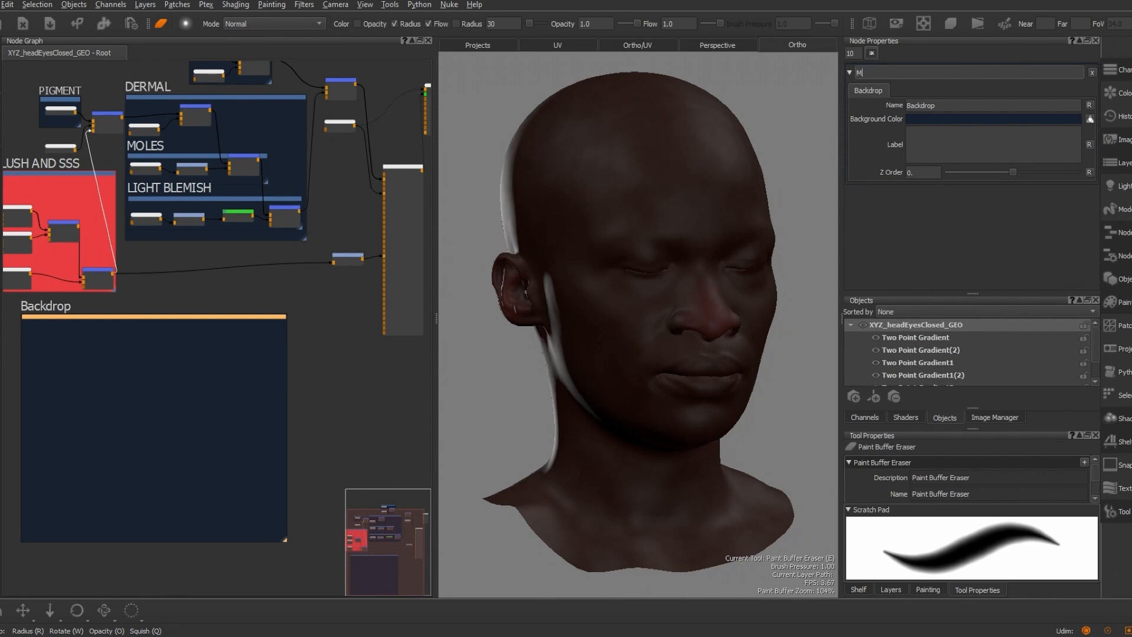
type("ICRO BUMP")
key("Return")
left_click(87, 319)
key("f")
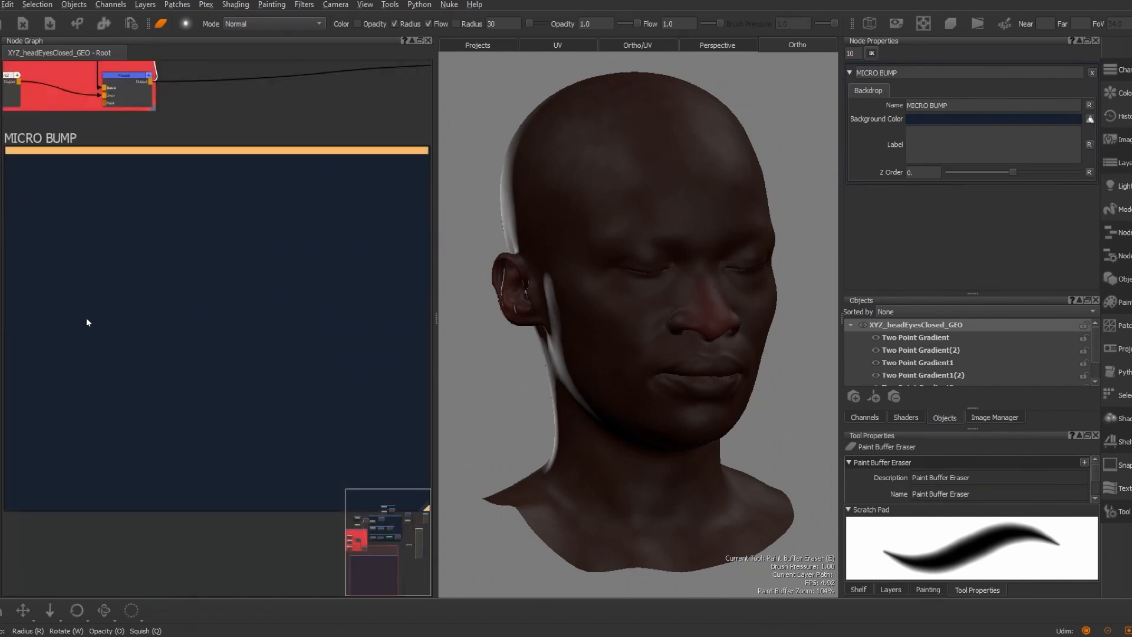
Add a Cellular node at the upper left inside the MICRO BUMP backdrop
key("Tab")
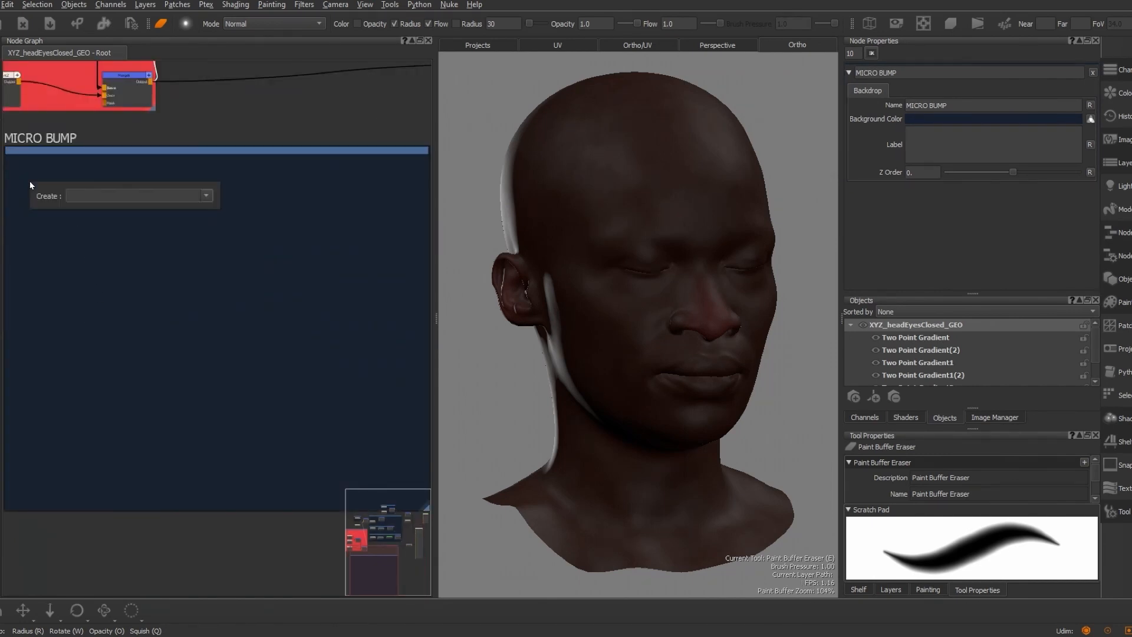
type("cell")
key("Return")
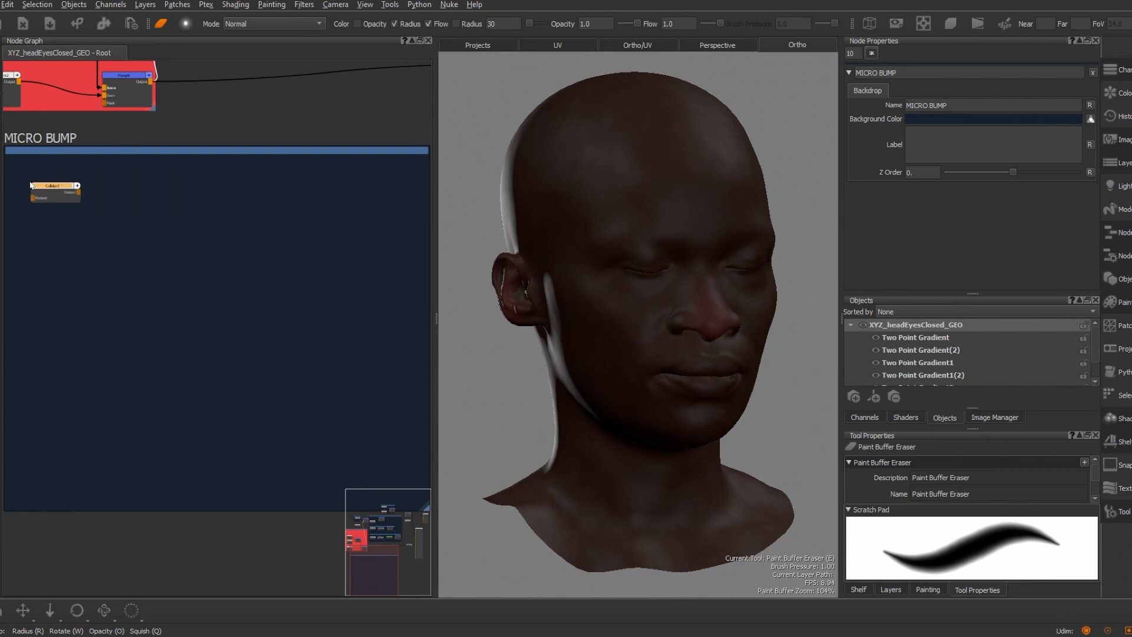
scroll(91, 197, "up", 5)
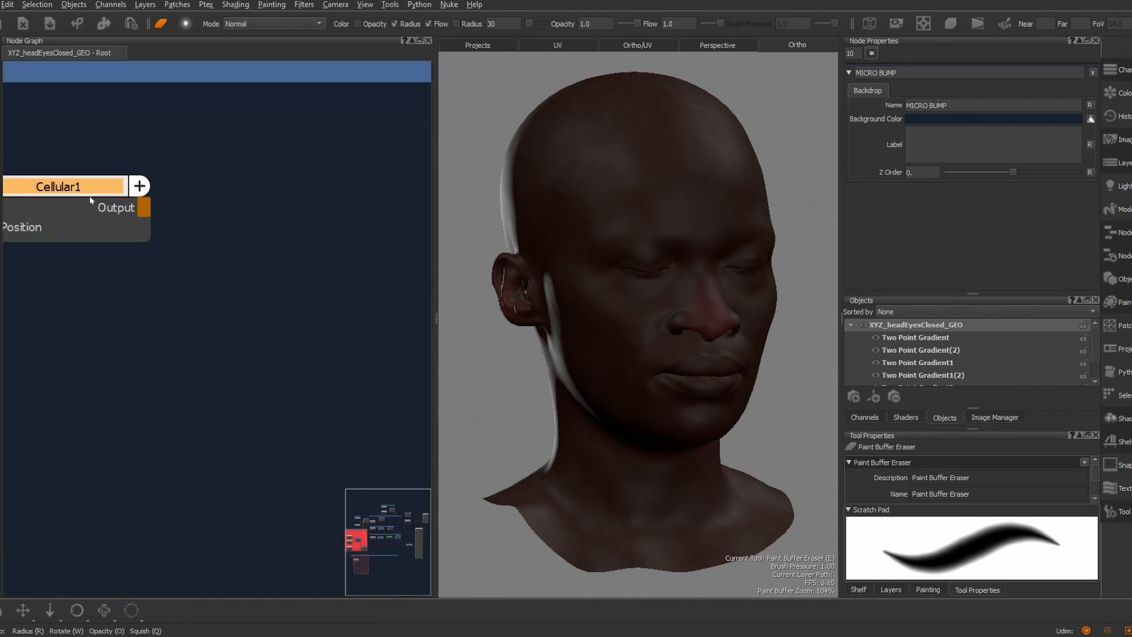
scroll(202, 227, "down", 1)
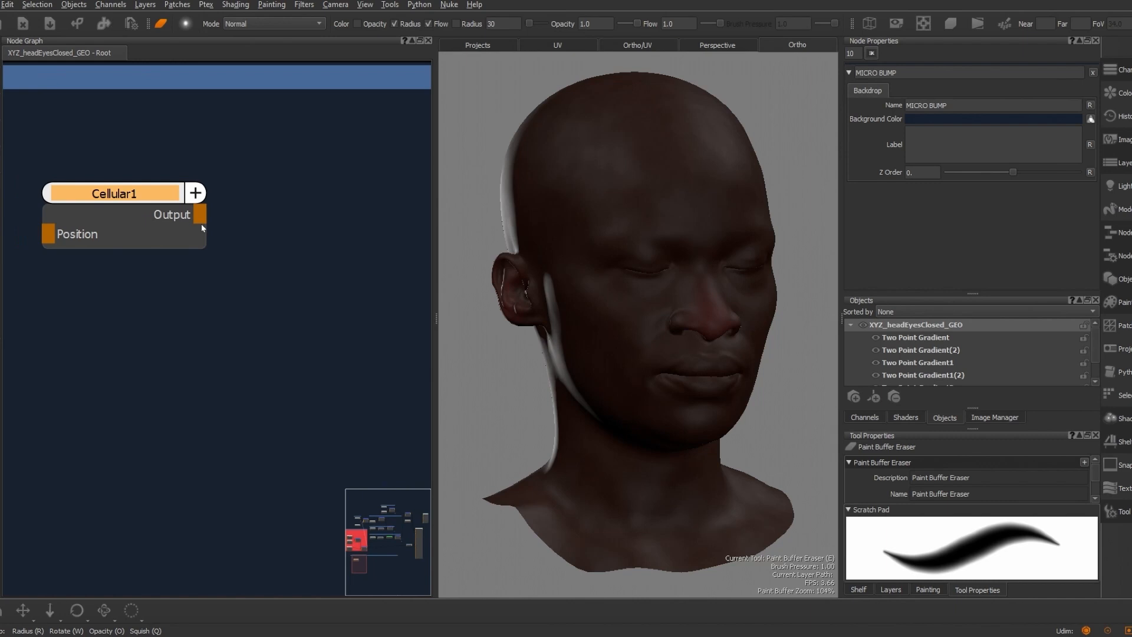
View the Cellular1 pattern on the head, set its Size to 0.08 and inspect the cells up close
double_click(134, 195)
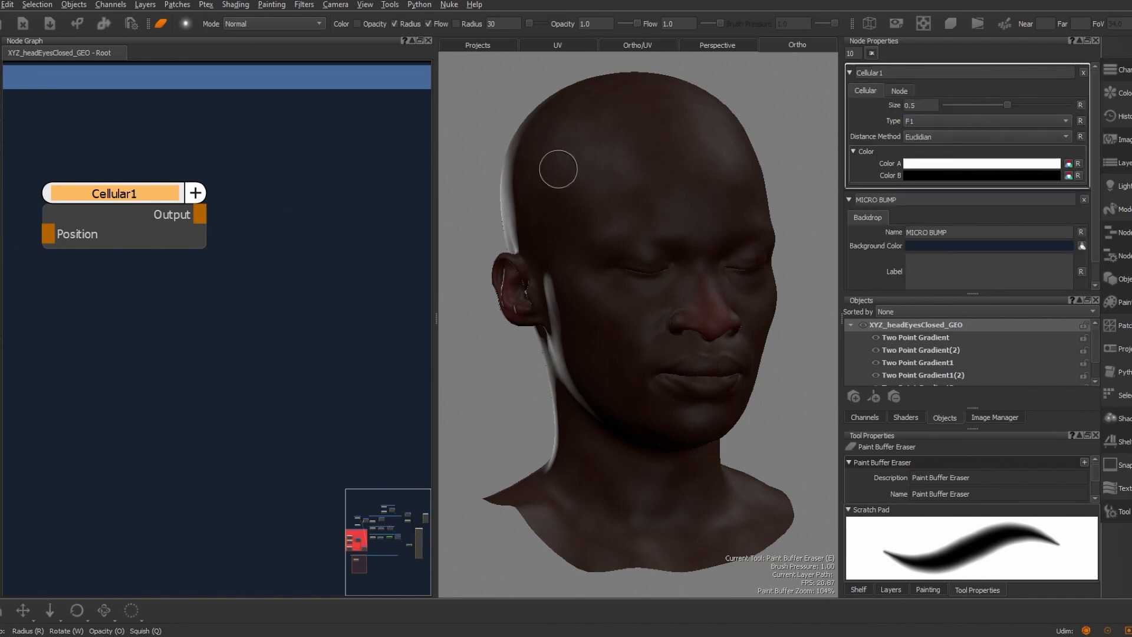
key("1")
left_click(928, 105)
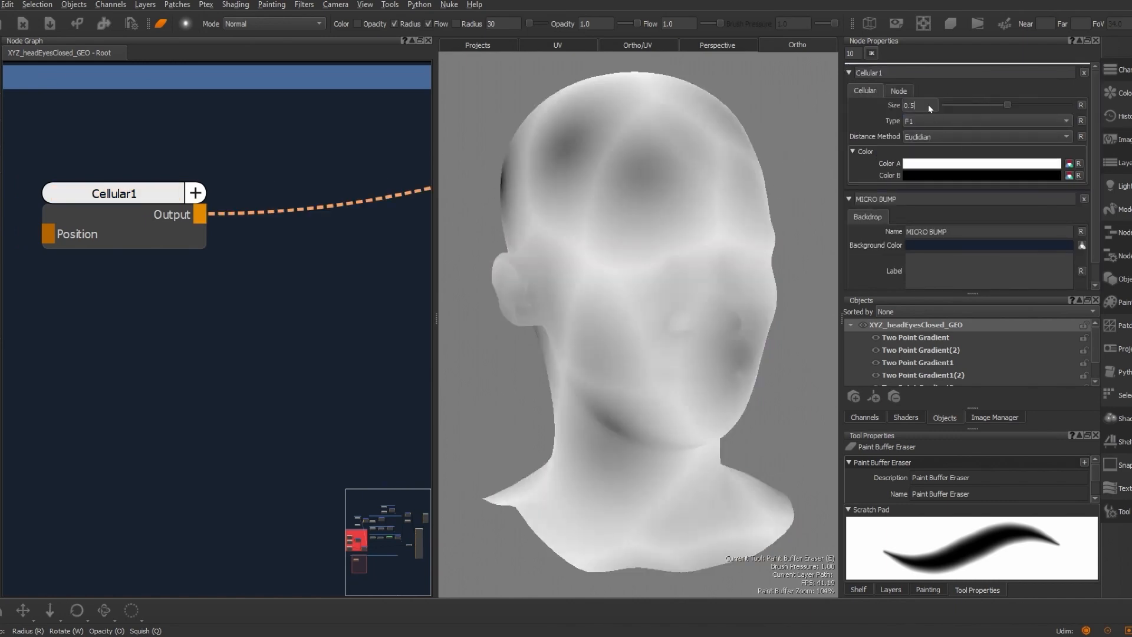
key("BackSpace")
key("BackSpace")
key("BackSpace")
type("0.08")
key("Return")
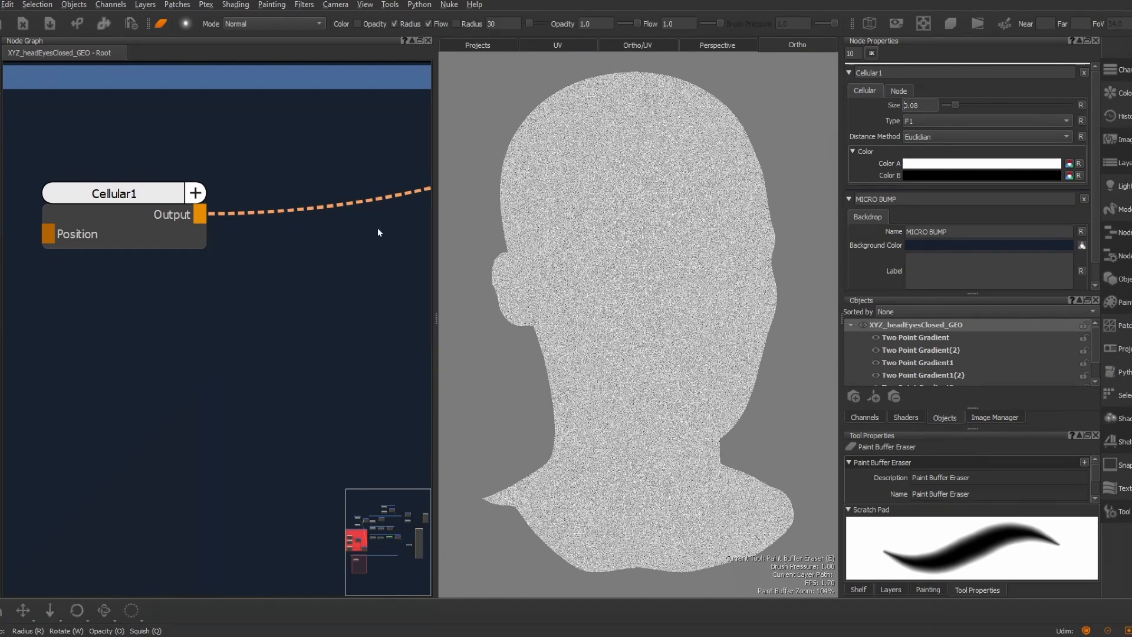
right_click_drag(619, 282, 763, 320, "alt")
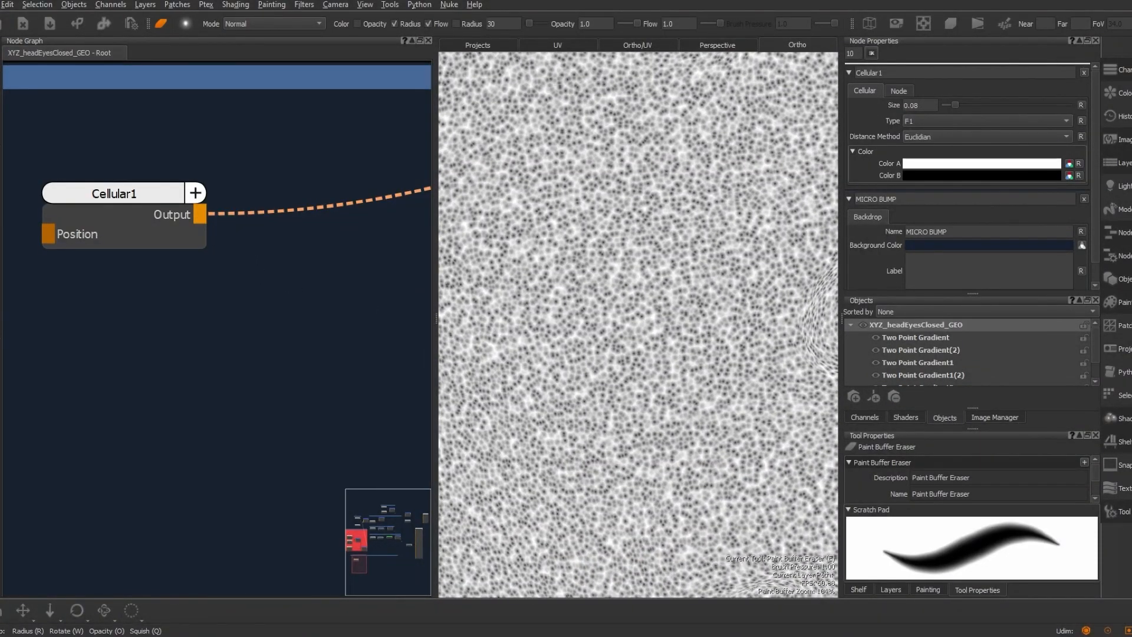
Invert the Cellular1 pattern by setting Color A to black and Color B to white
left_click(946, 168)
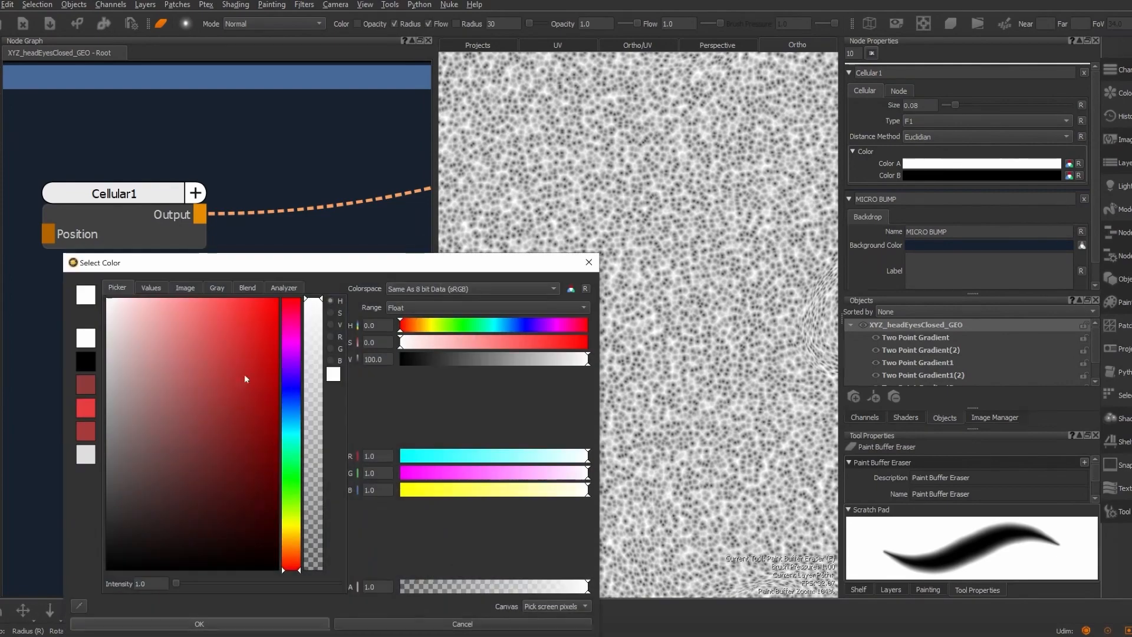
left_click(159, 364)
left_click_drag(158, 362, 73, 589)
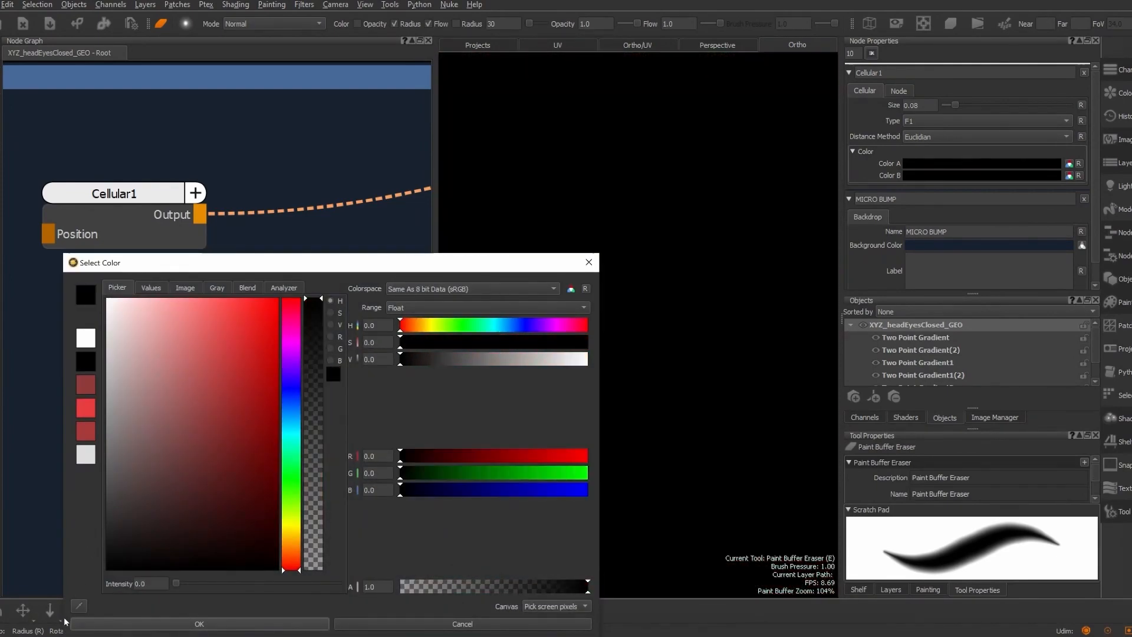
left_click(171, 623)
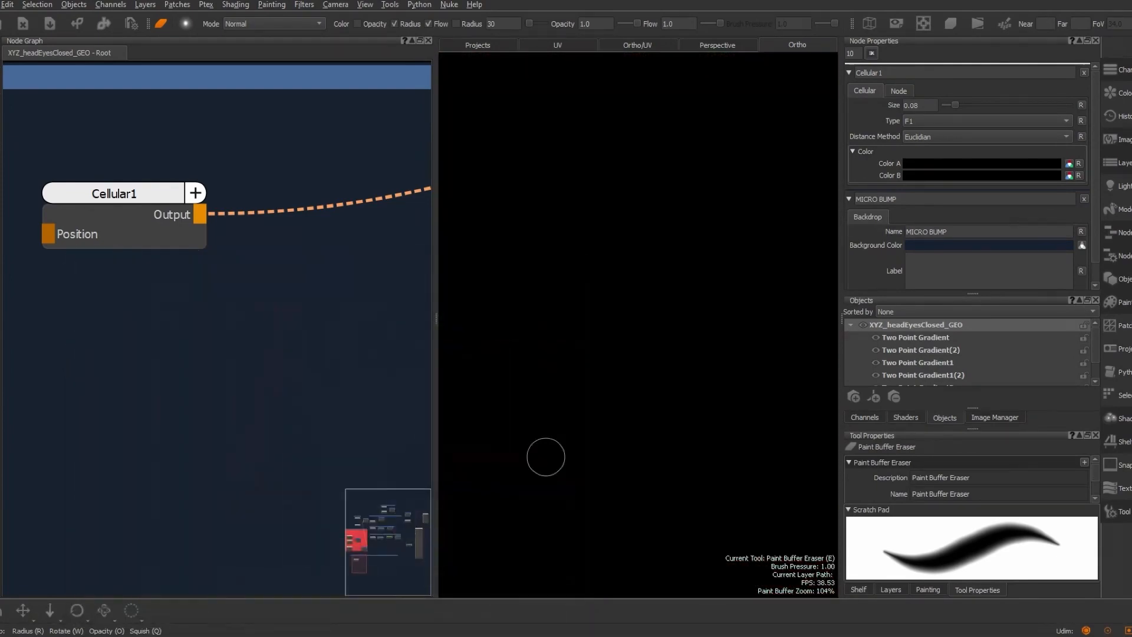
left_click(932, 173)
left_click(158, 460)
left_click_drag(158, 427, 42, 228)
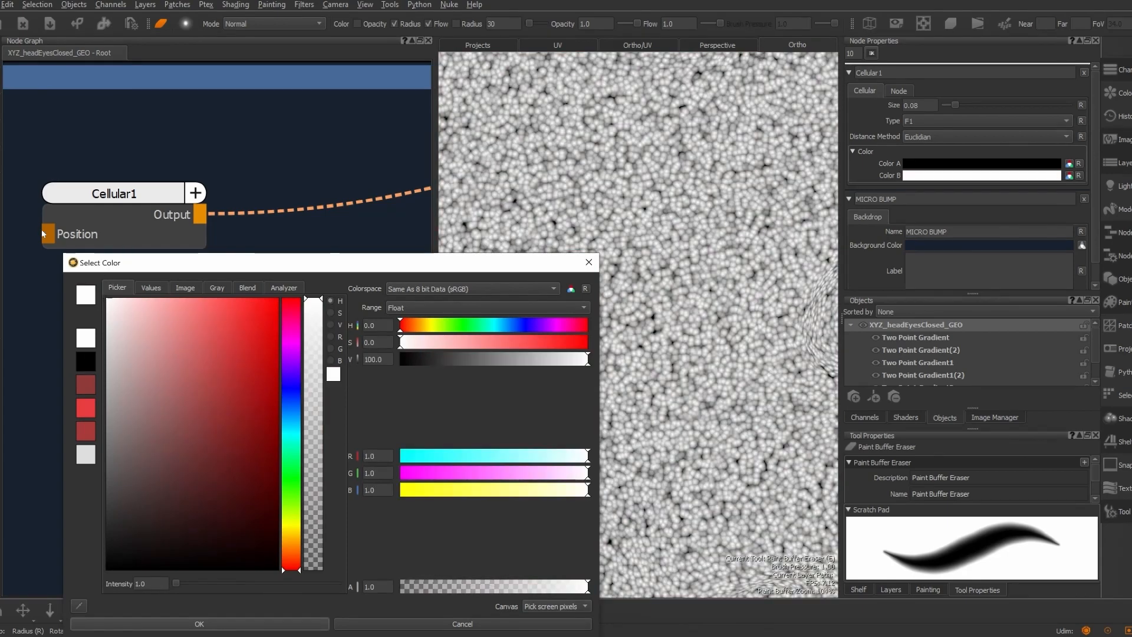
left_click(184, 623)
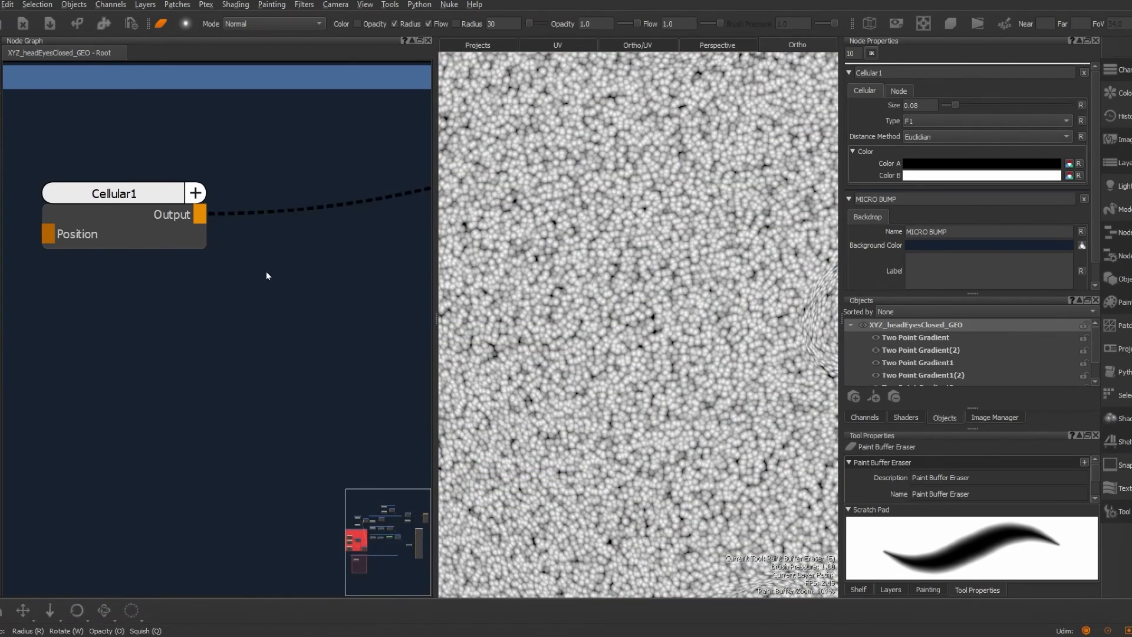
Add a Levels node beside Cellular1 in the MICRO BUMP backdrop
key("Tab")
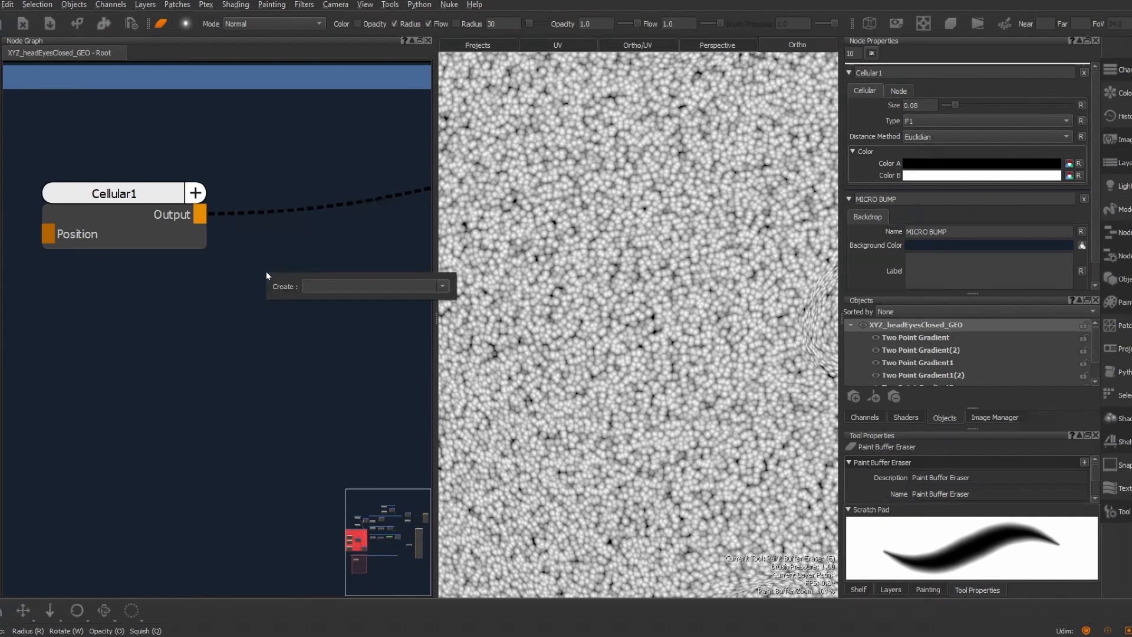
type("leve")
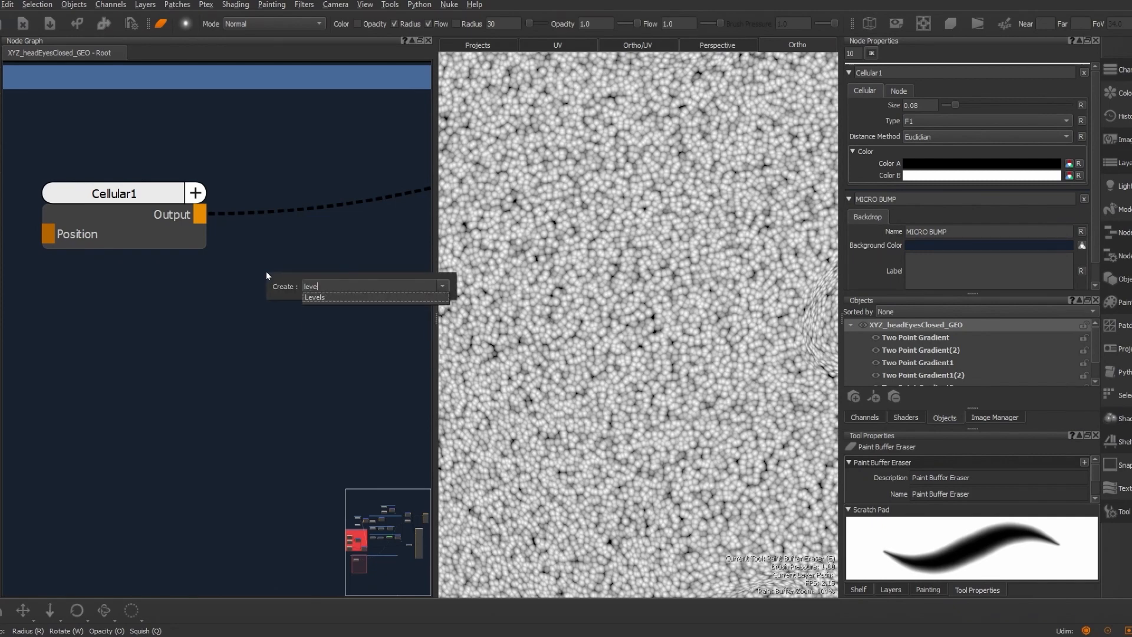
key("Down")
key("Return")
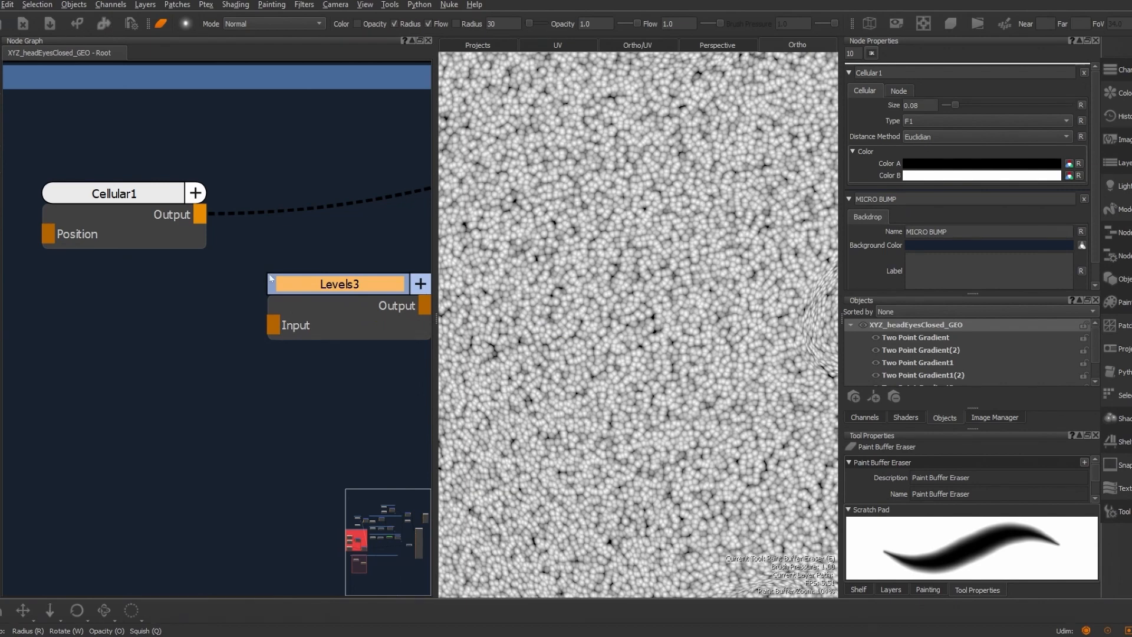
Feed the Cellular1 output into the Levels3 input and place Levels3 level beside Cellular1
left_click_drag(201, 214, 273, 324)
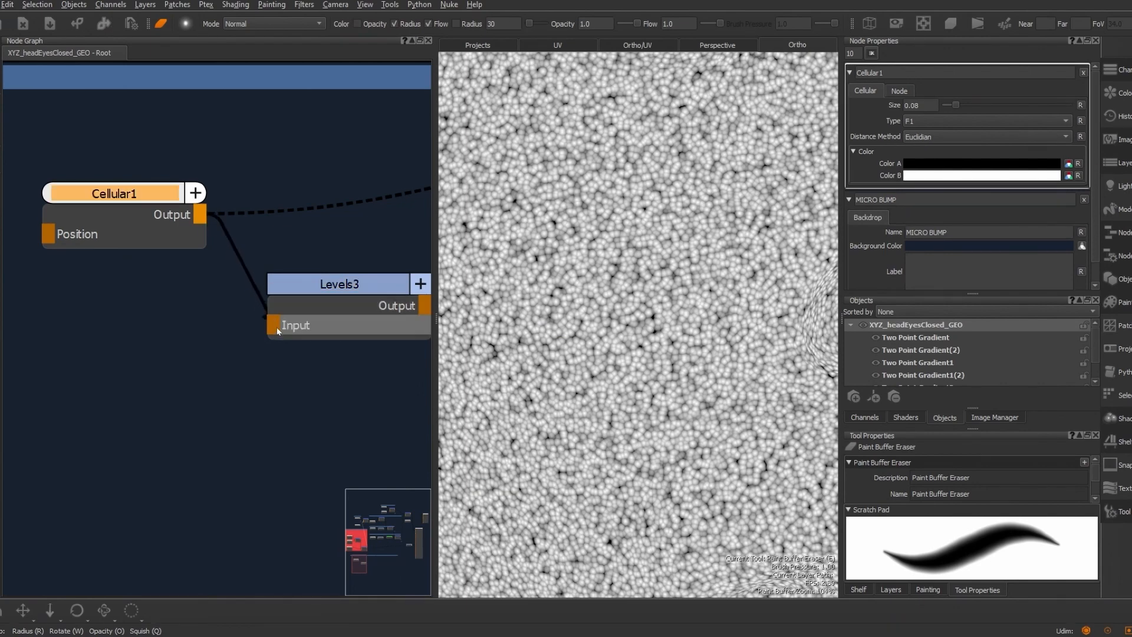
left_click(306, 279)
left_click_drag(307, 281, 310, 205)
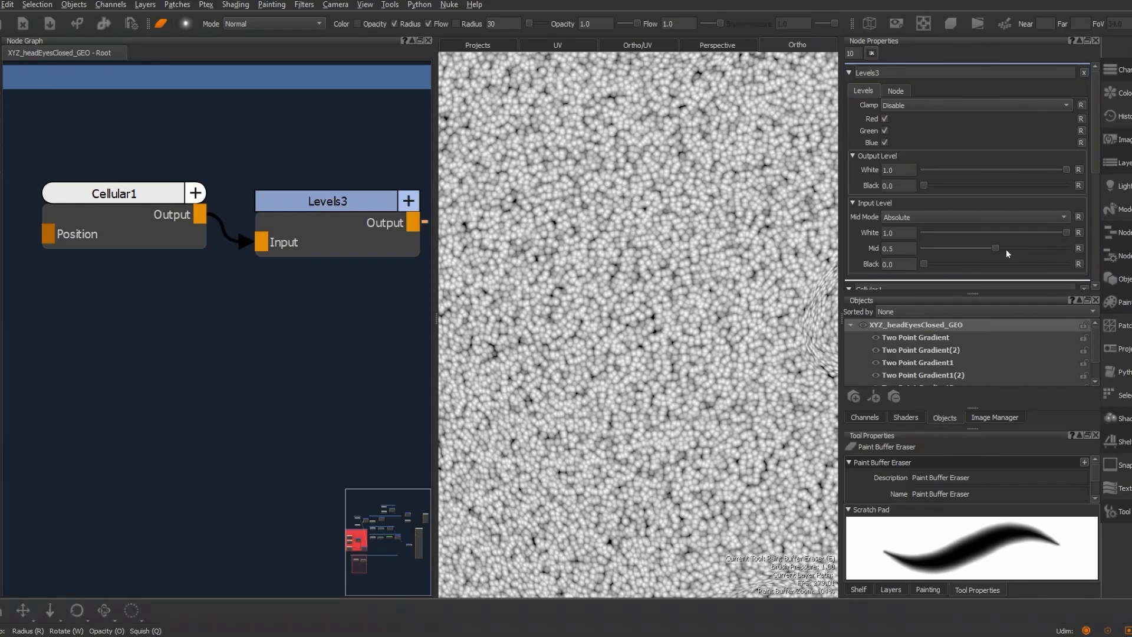
Set the Input Level Mid of Levels3 to 0.82 to darken the gaps between the cells
left_click(903, 251)
key("BackSpace")
type("82")
key("Return")
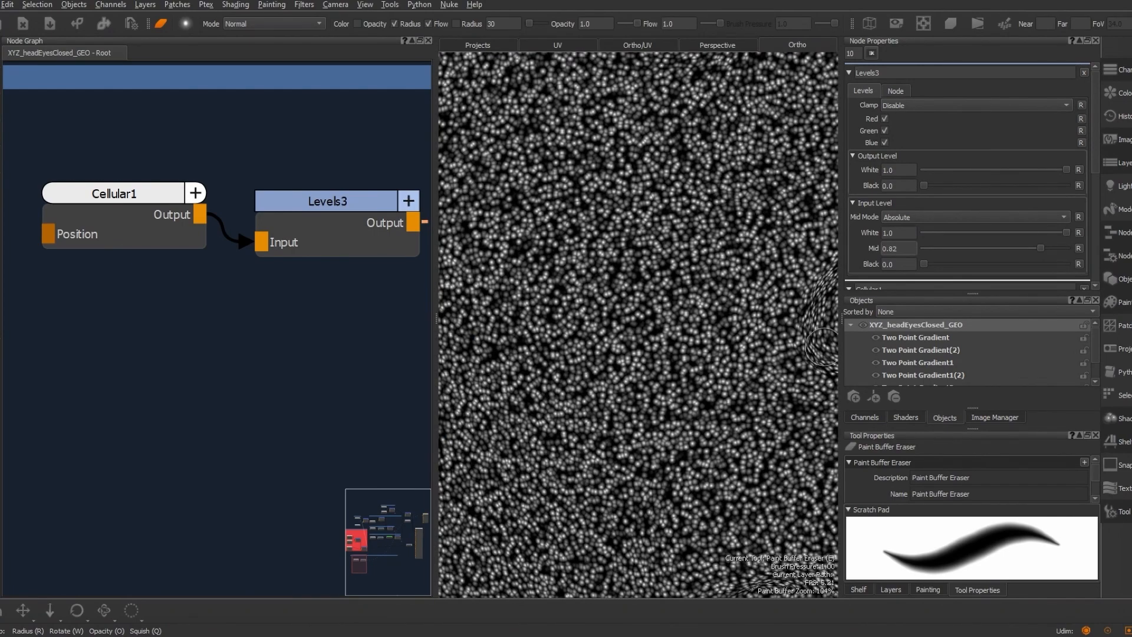
mouse_move(625, 312)
right_mouse_down("alt")
mouse_move(679, 317)
mouse_move(625, 312)
right_mouse_up("alt")
left_click_drag(302, 216, 305, 211)
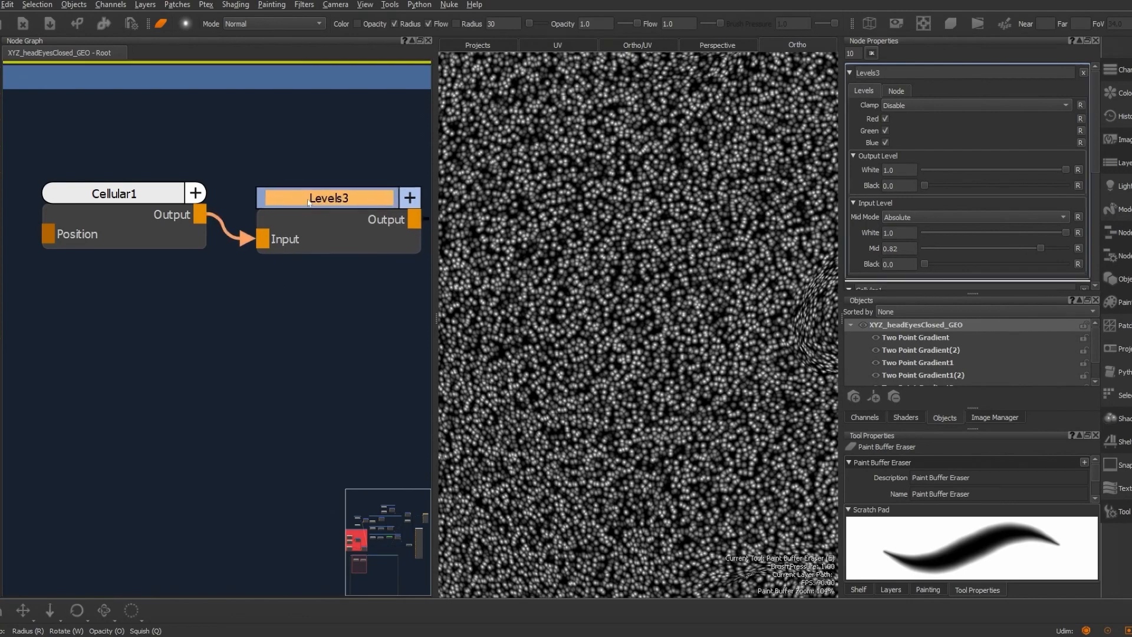
Add a second Cellular node and place it directly below Cellular1
left_click(93, 312)
key("Tab")
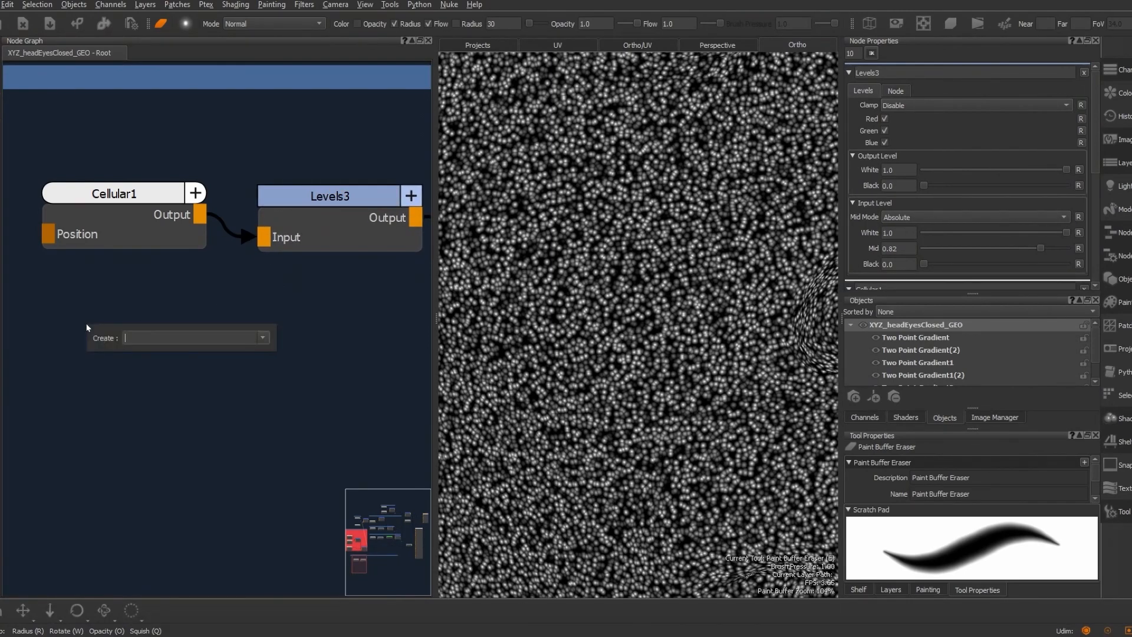
type("Cellular")
key("Return")
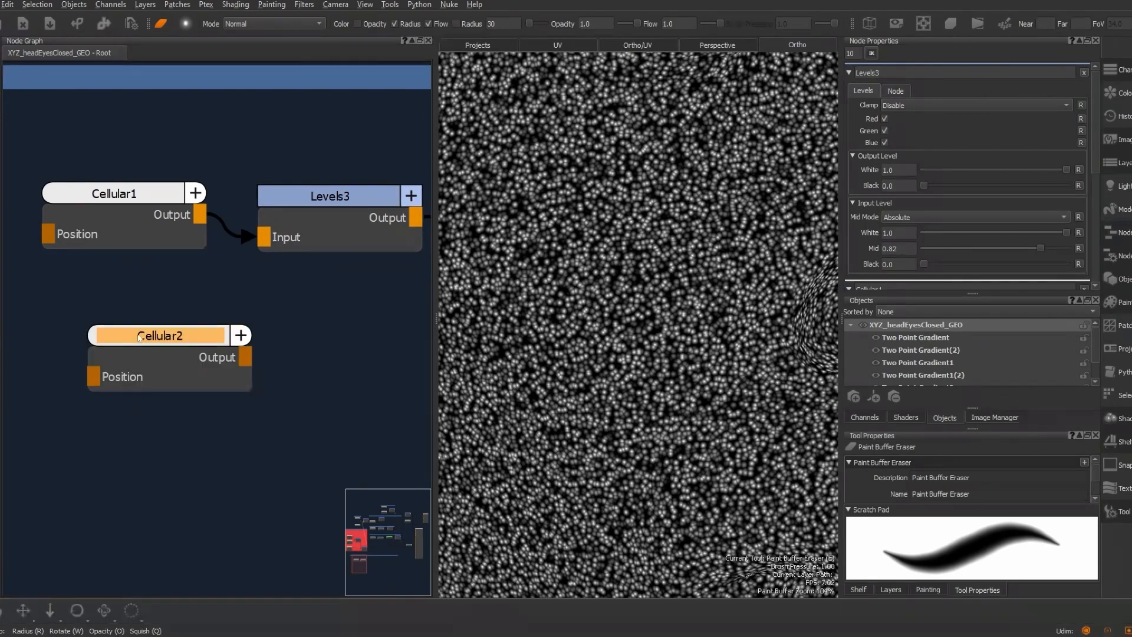
left_click_drag(142, 338, 109, 335)
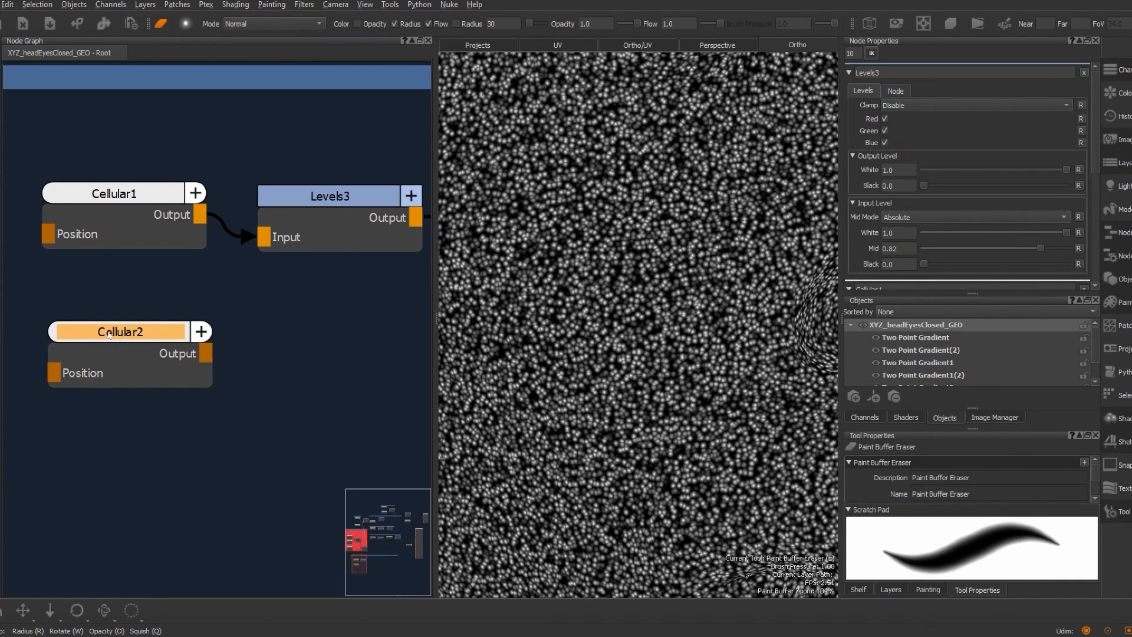
View the Cellular2 pattern on the head and set its Size to 0.15
double_click(109, 335)
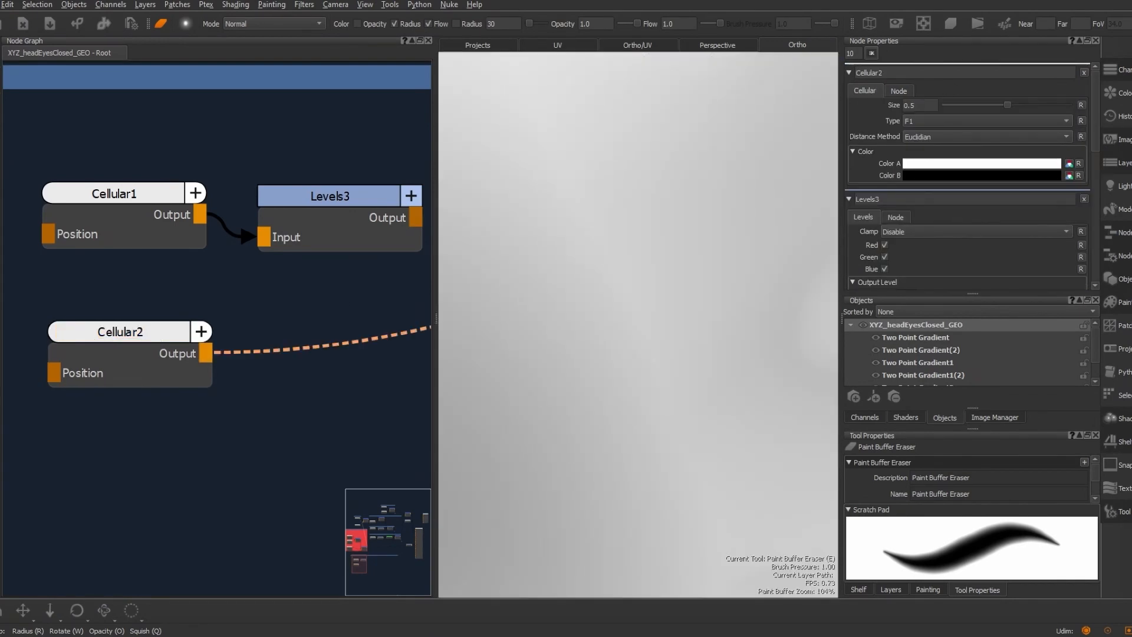
left_click(925, 107)
type("1")
key("Return")
mouse_move(737, 296)
right_mouse_down("alt")
mouse_move(540, 266)
mouse_move(633, 287)
right_mouse_up("alt")
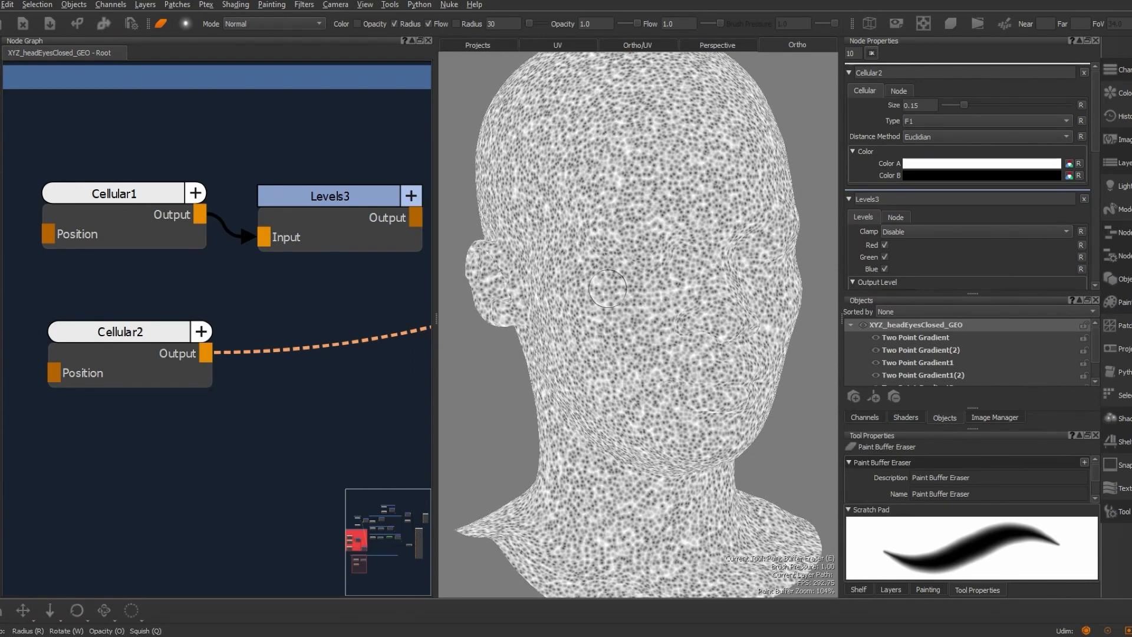
Add another Levels node below Levels3 and connect the Cellular2 output to its input
left_click(267, 394)
key("Tab")
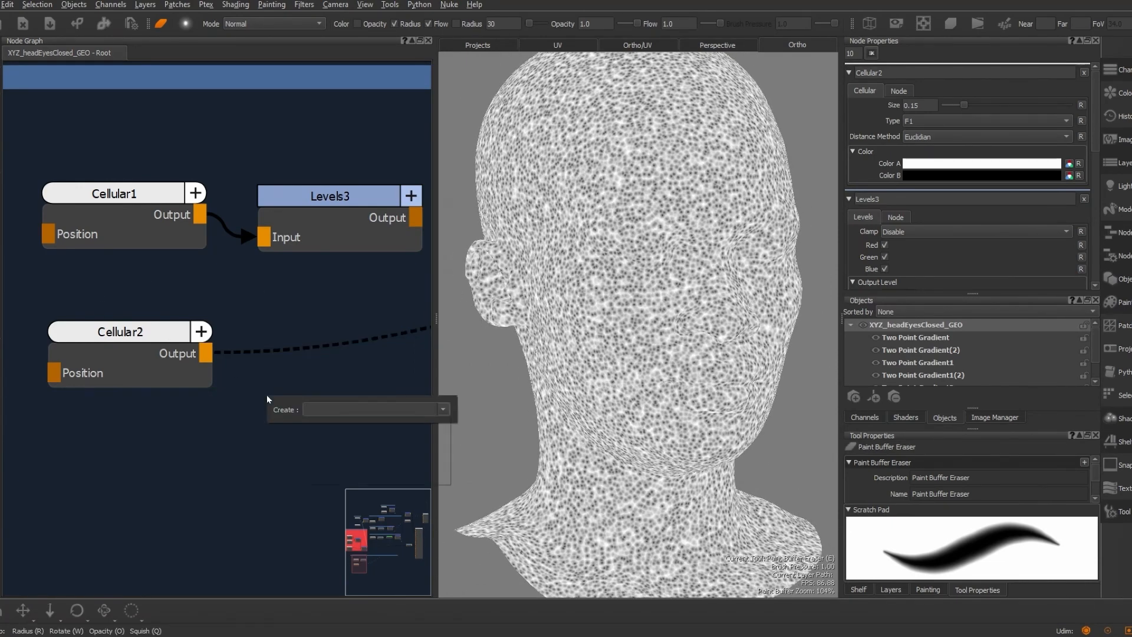
type("lev")
key("Return")
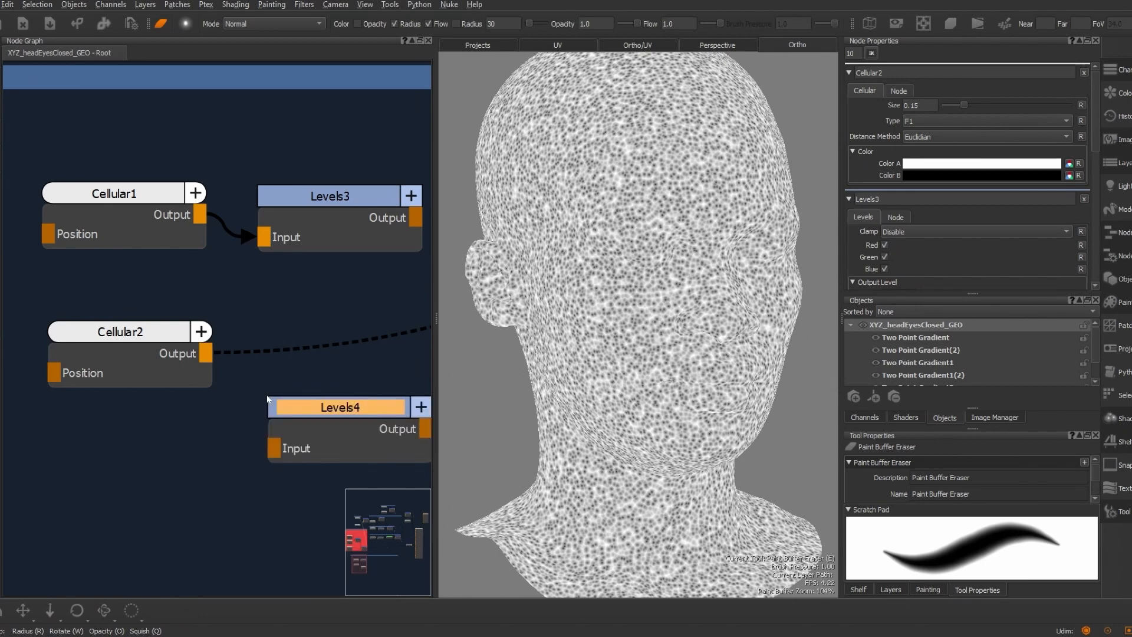
left_click_drag(212, 357, 292, 452)
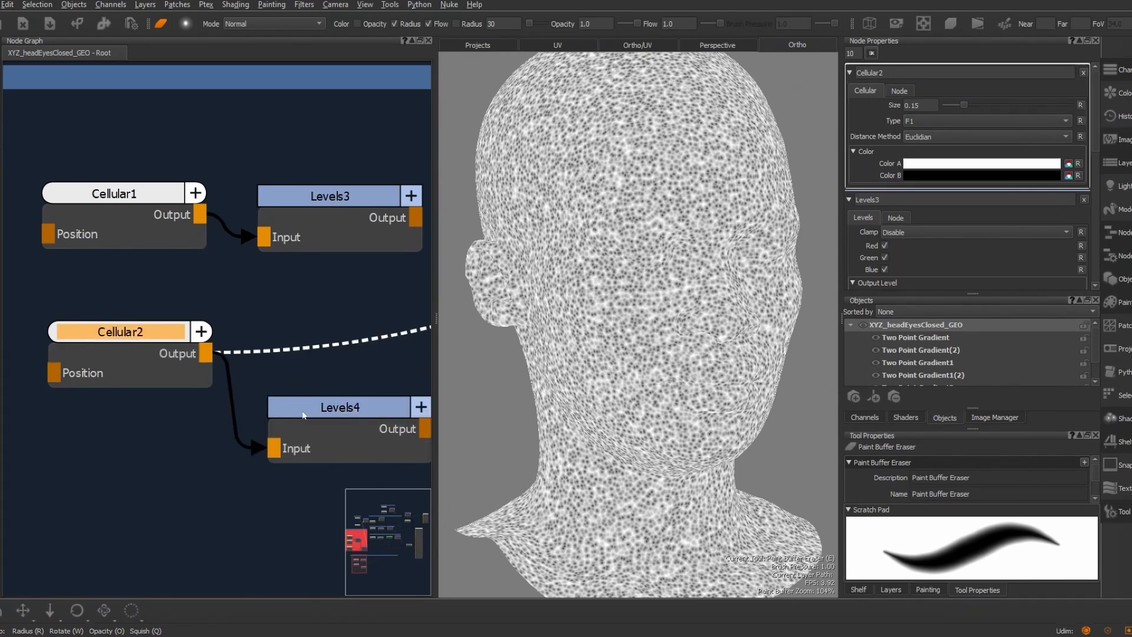
left_click_drag(304, 415, 296, 342)
View Levels4 and set its Output Level Black to 0.3 and Input Level White to 0.6
double_click(300, 341)
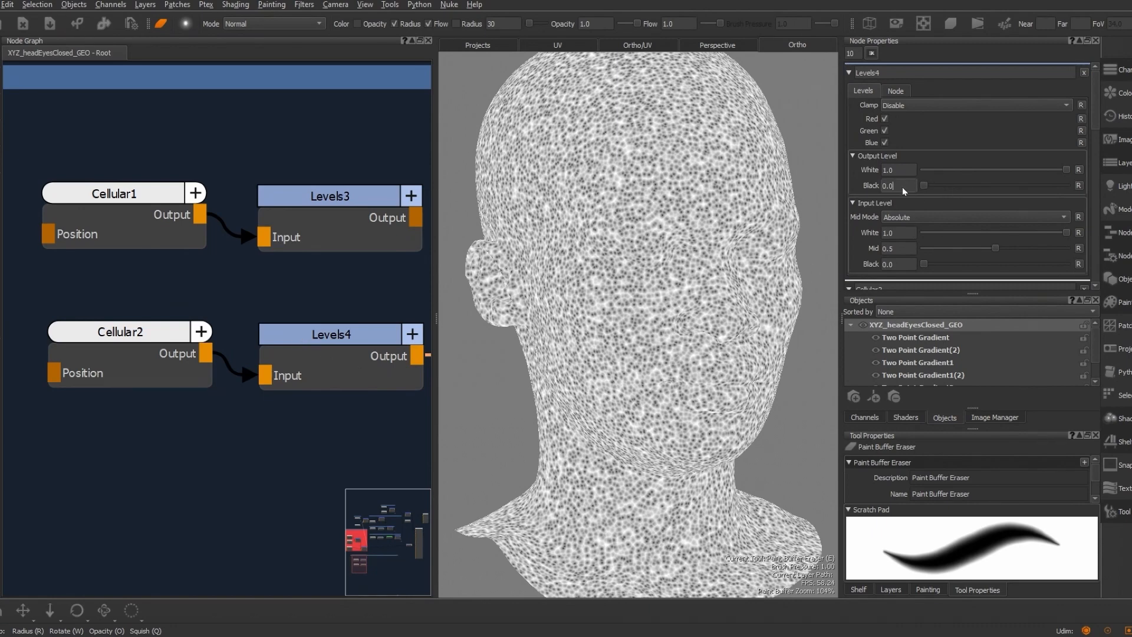
left_click_drag(900, 190, 900, 191)
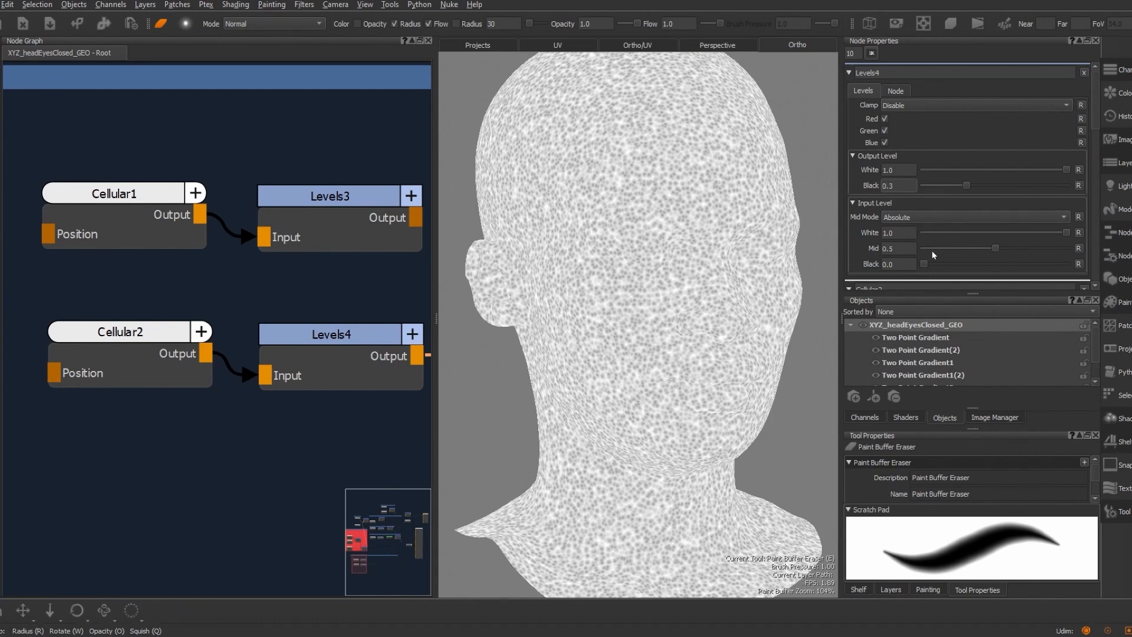
left_click(900, 235)
type("0.6")
key("Return")
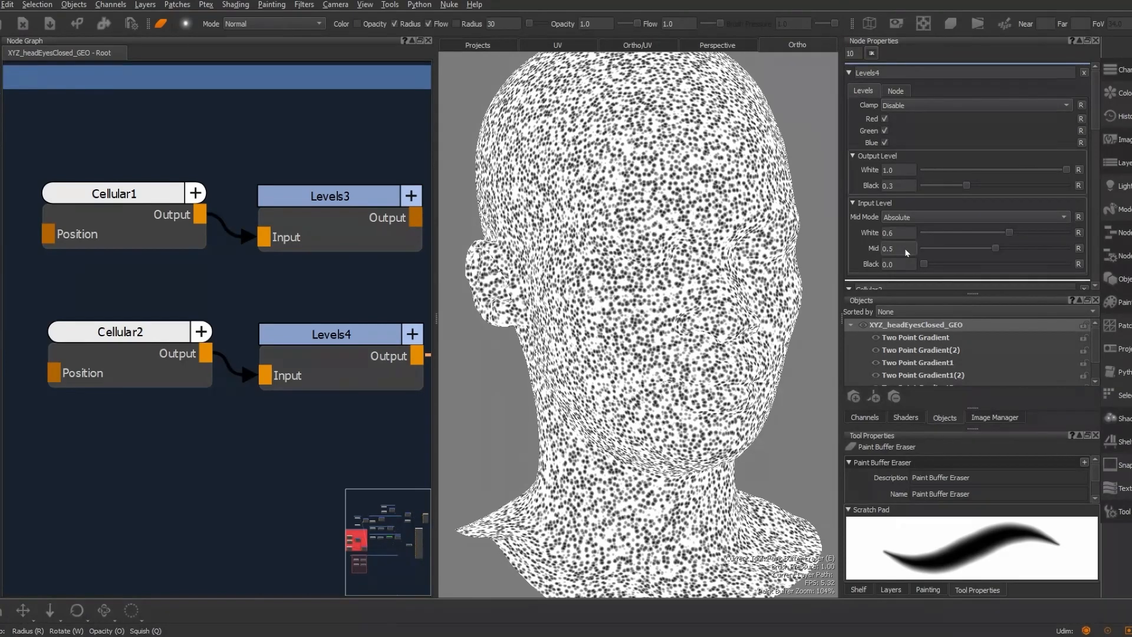
Set the Input Level Mid of Levels4 to 0.45
key("BackSpace")
type("4")
key("Return")
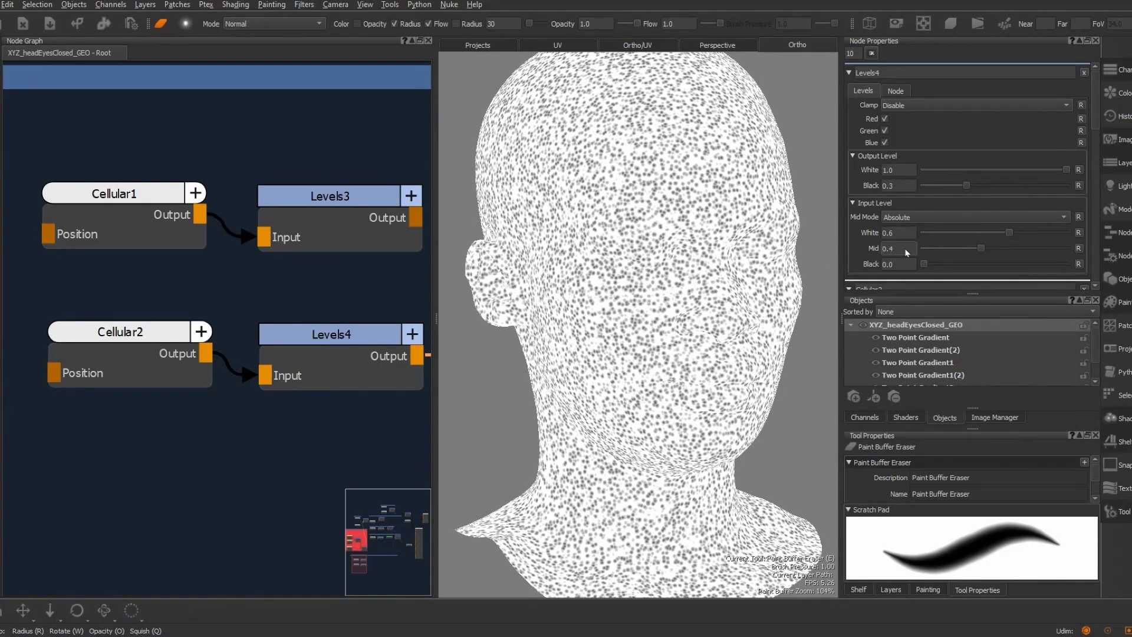
type("5")
key("Return")
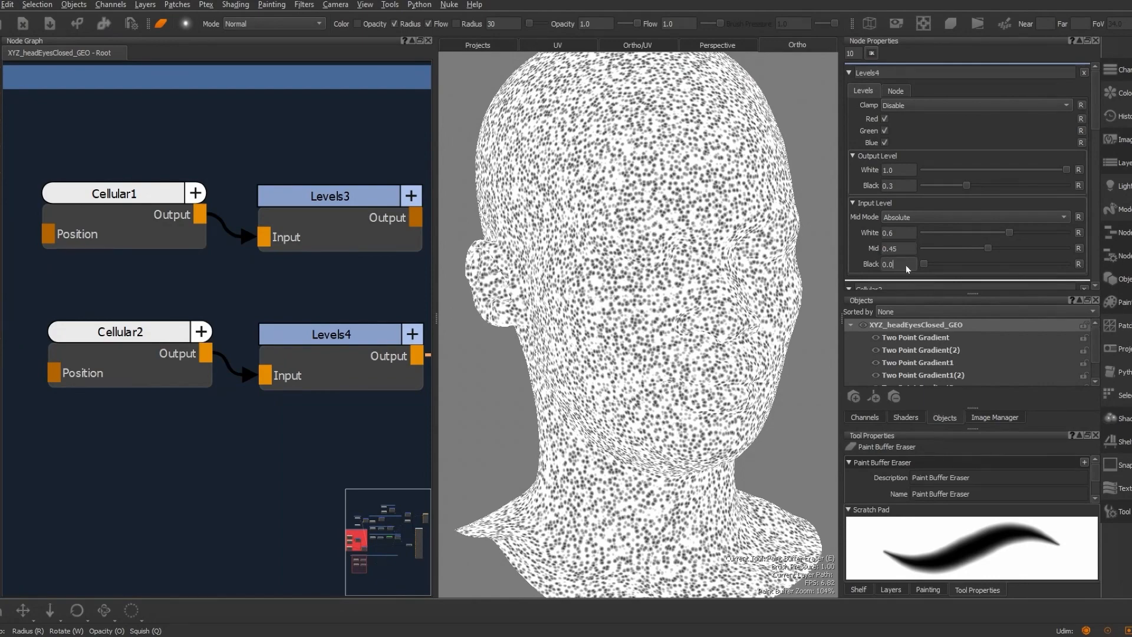
Set the Input Level Black of Levels4 to 0.2 and inspect the pore dots up close
key("BackSpace")
type("2")
key("Return")
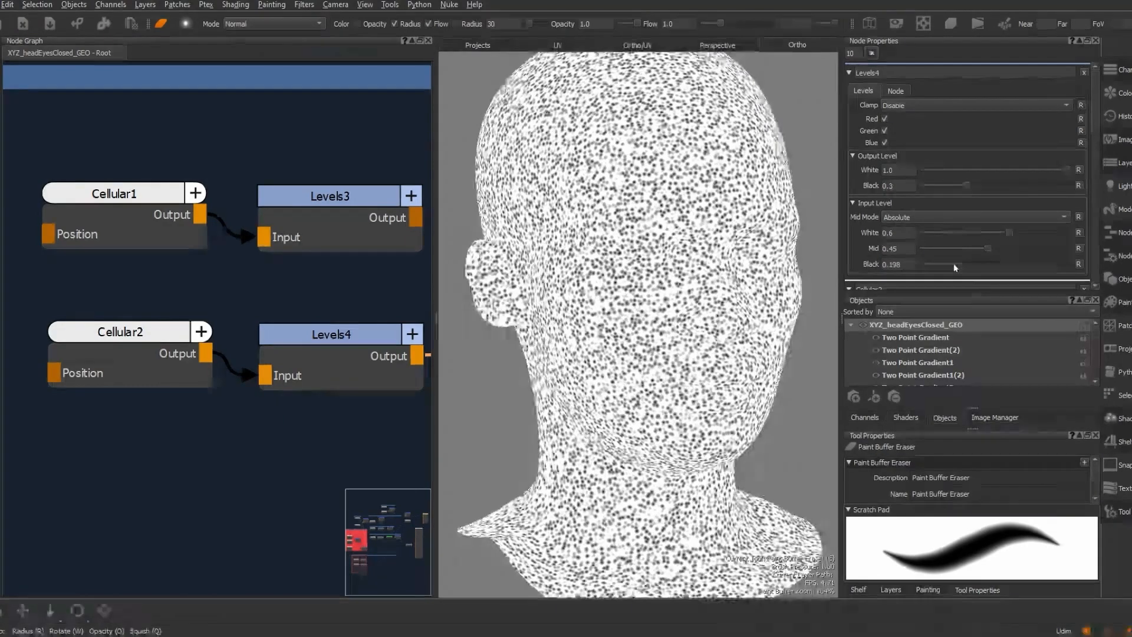
left_click_drag(953, 264, 1044, 264)
key("ctrl+z")
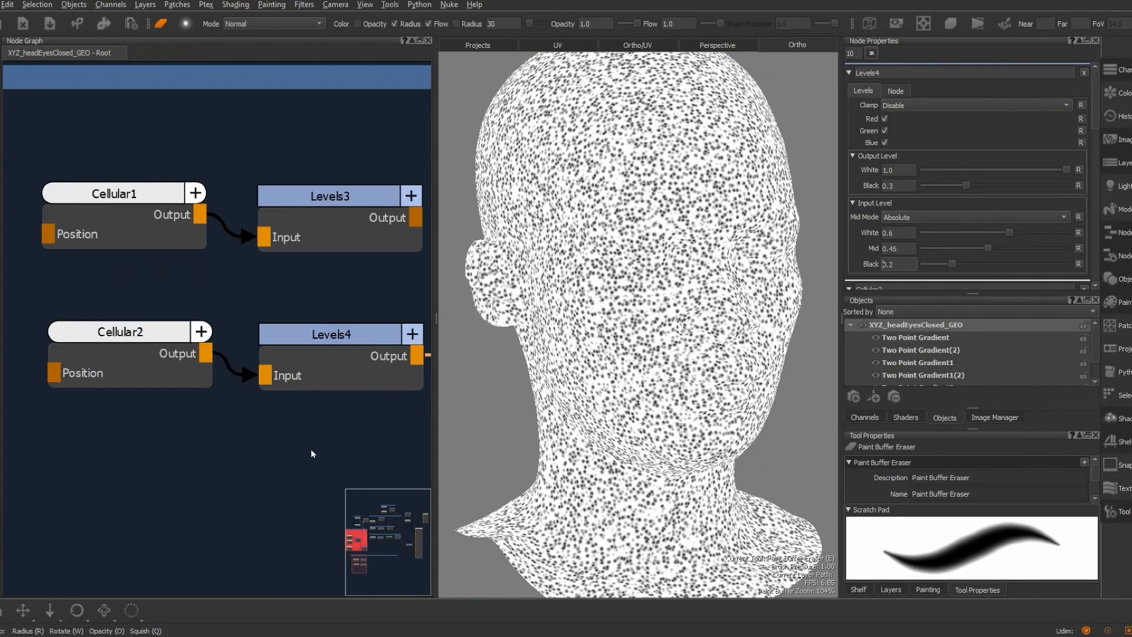
right_click_drag(625, 351, 706, 358, "alt")
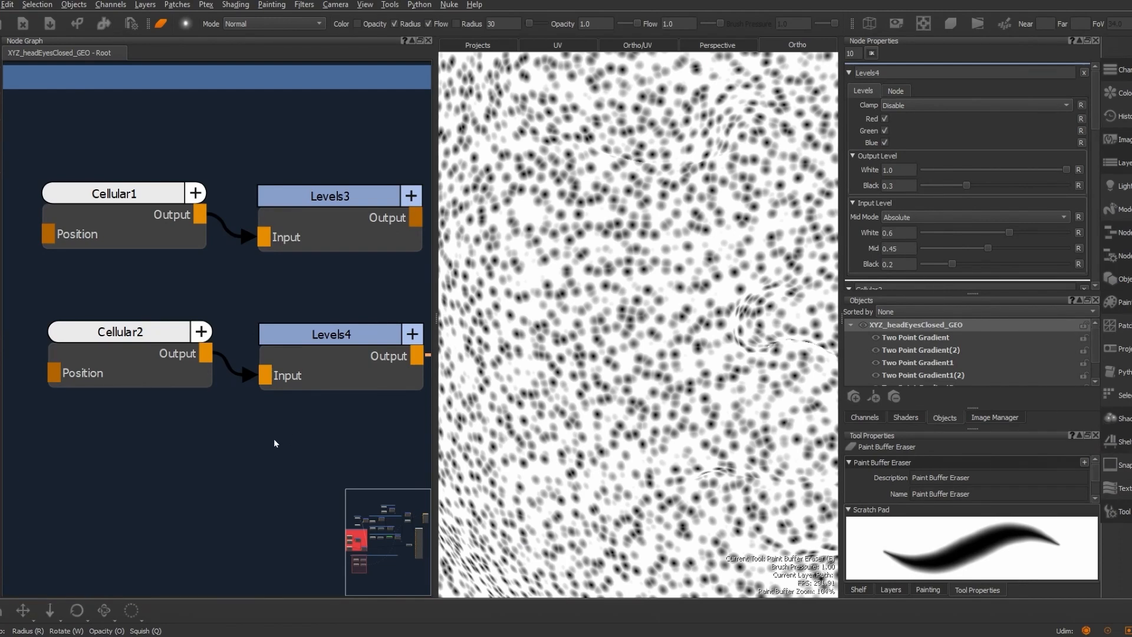
Add a Merge node after the two Levels nodes, with Levels3 feeding Base and Levels4 feeding Over
scroll(274, 438, "down", 3)
key("Tab")
type("Merge")
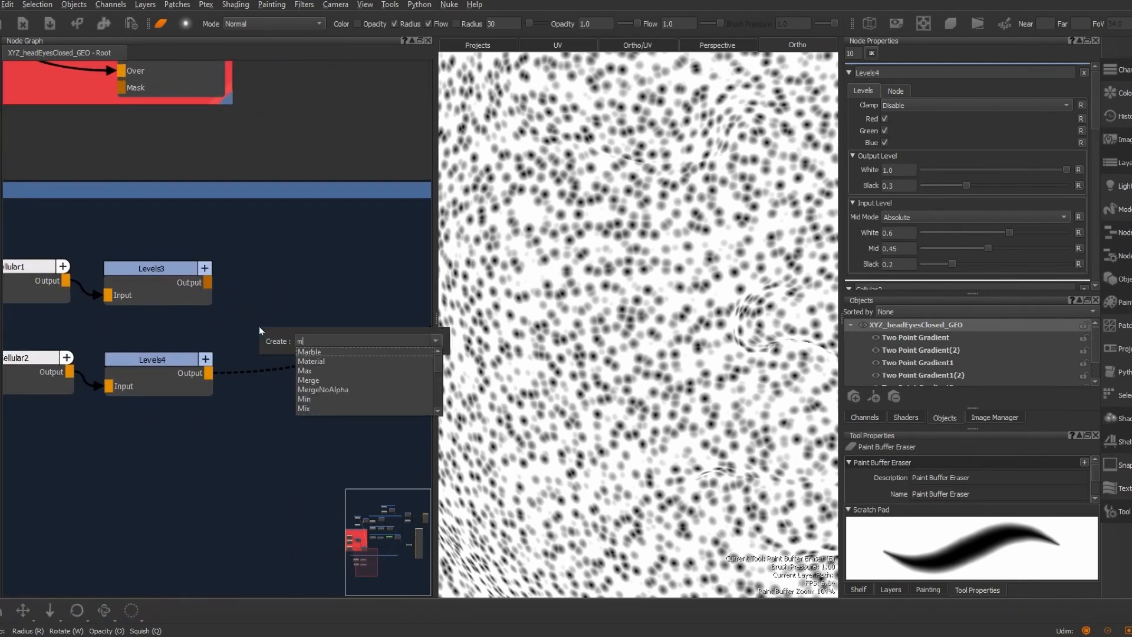
key("Return")
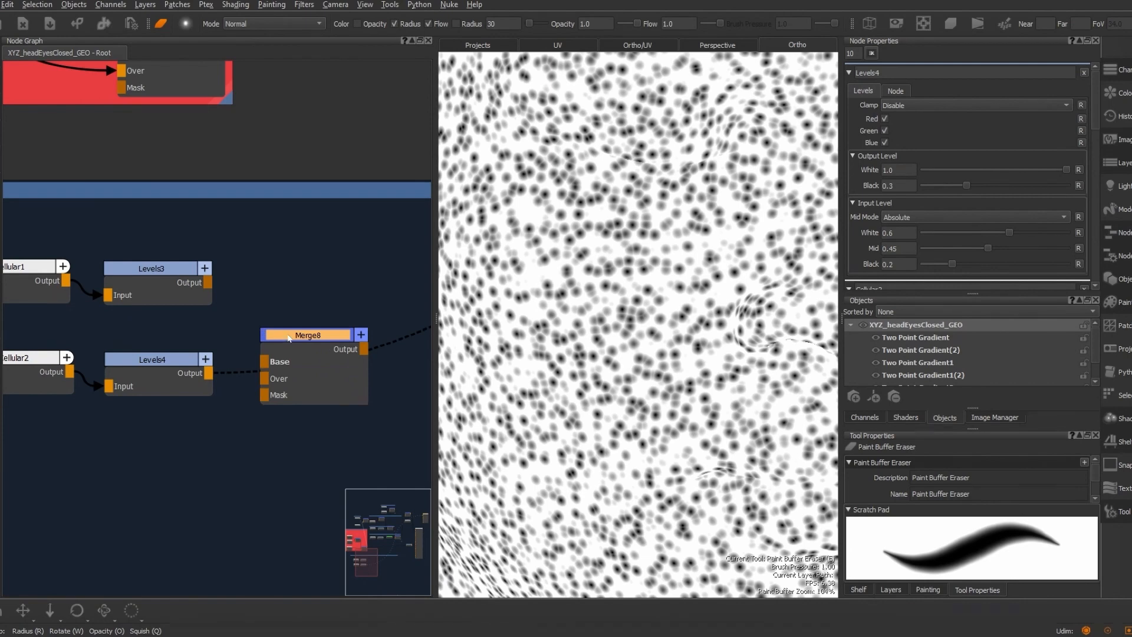
left_click_drag(263, 329, 317, 312)
left_click_drag(213, 280, 320, 339)
left_click(215, 370)
left_click_drag(217, 370, 320, 356)
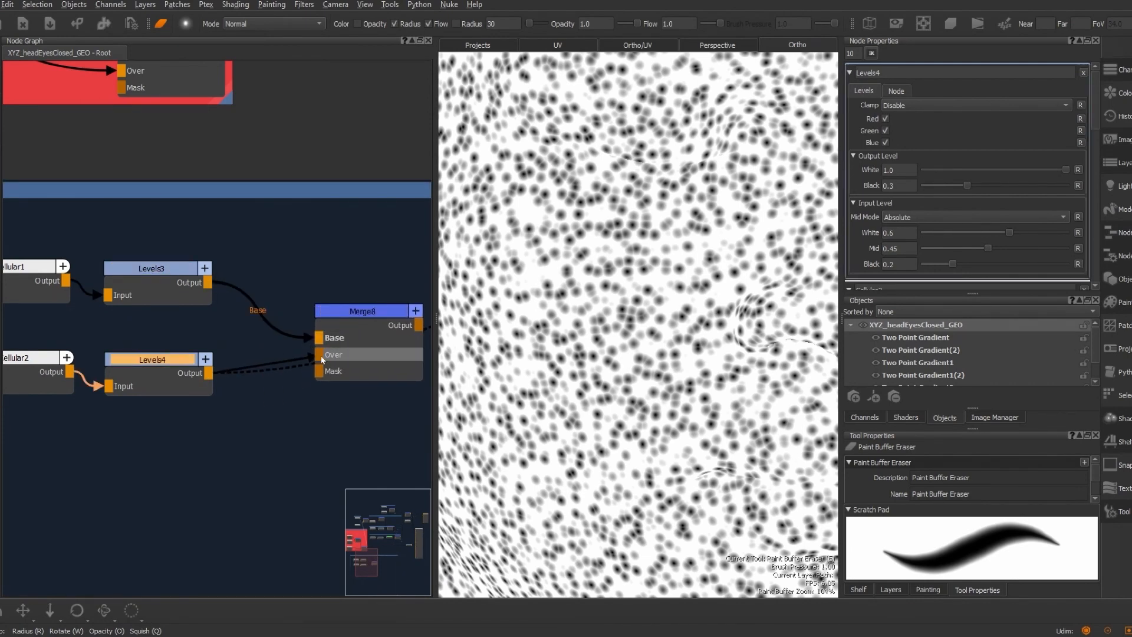
Set the Amount of the new Merge node to 0.1 and view its blended result on the head
left_click(380, 310)
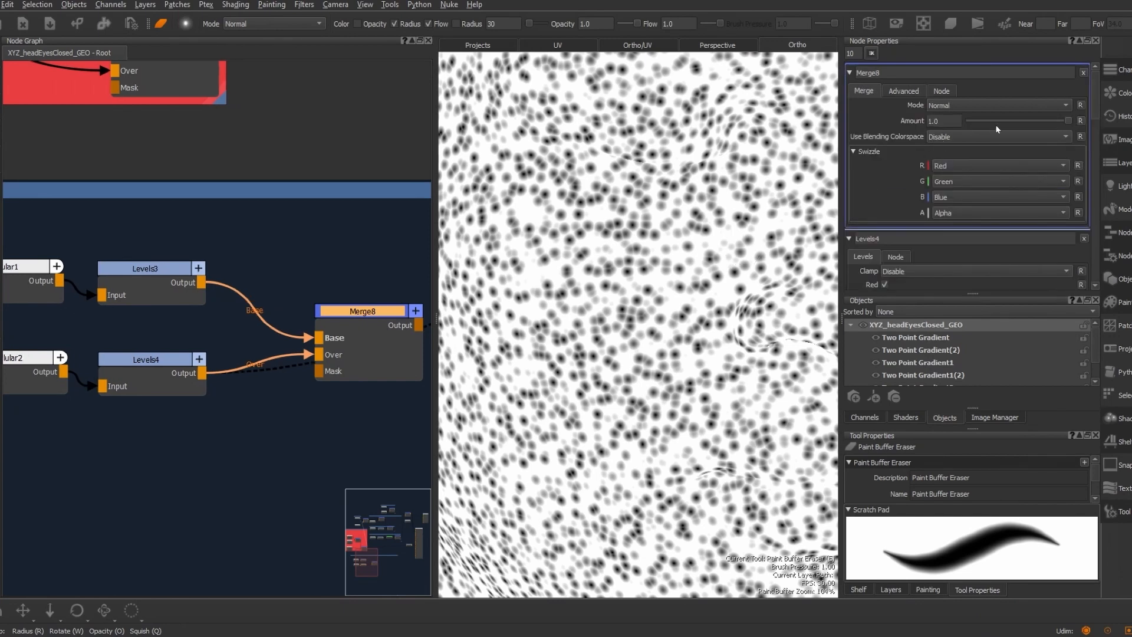
left_click(939, 122)
key("BackSpace")
key("BackSpace")
key("BackSpace")
type("0.1")
key("Return")
left_click(361, 311)
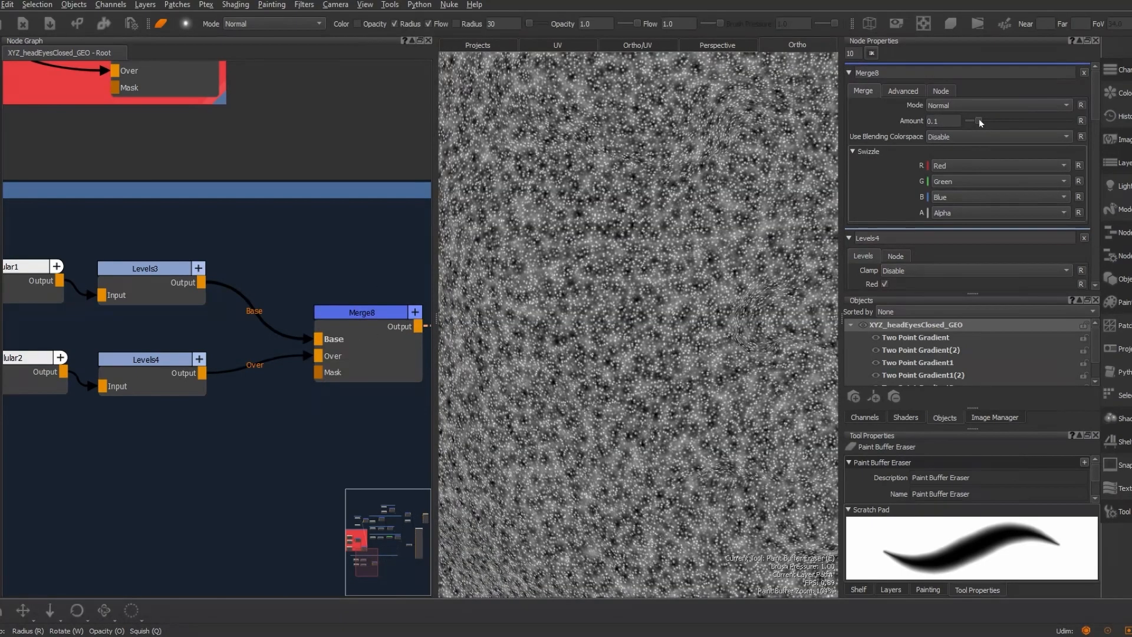
Try Amounts of 1.0 and 0.2 on the Merge node to compare the strength of the pore layer
left_click_drag(978, 121, 1095, 119)
left_click(956, 121)
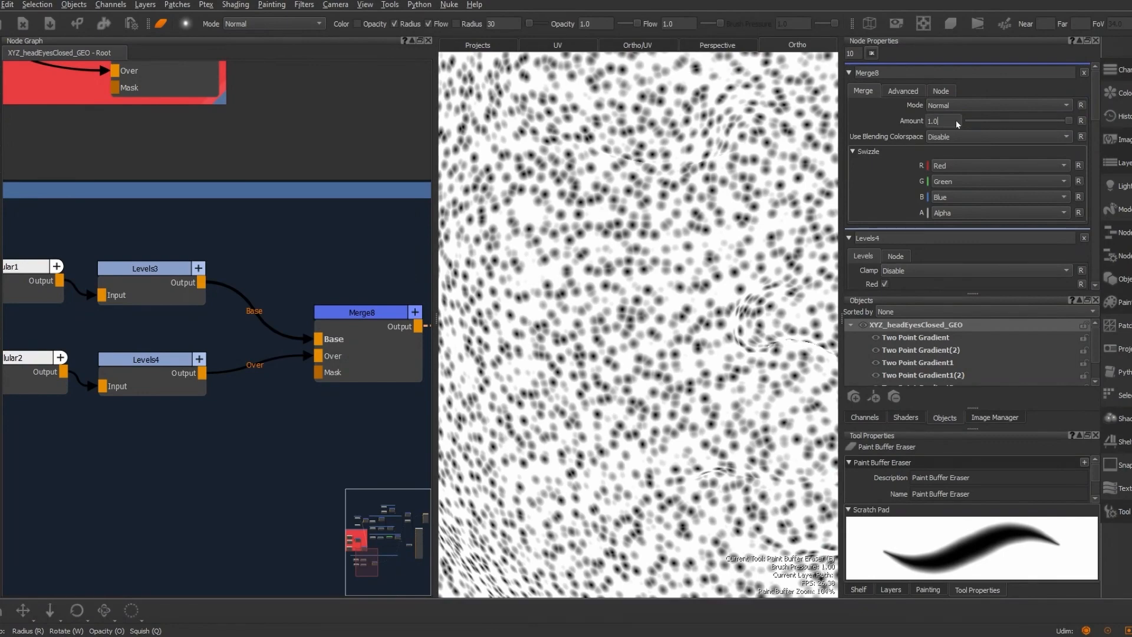
key("BackSpace")
key("BackSpace")
key("BackSpace")
type("0.2")
key("Return")
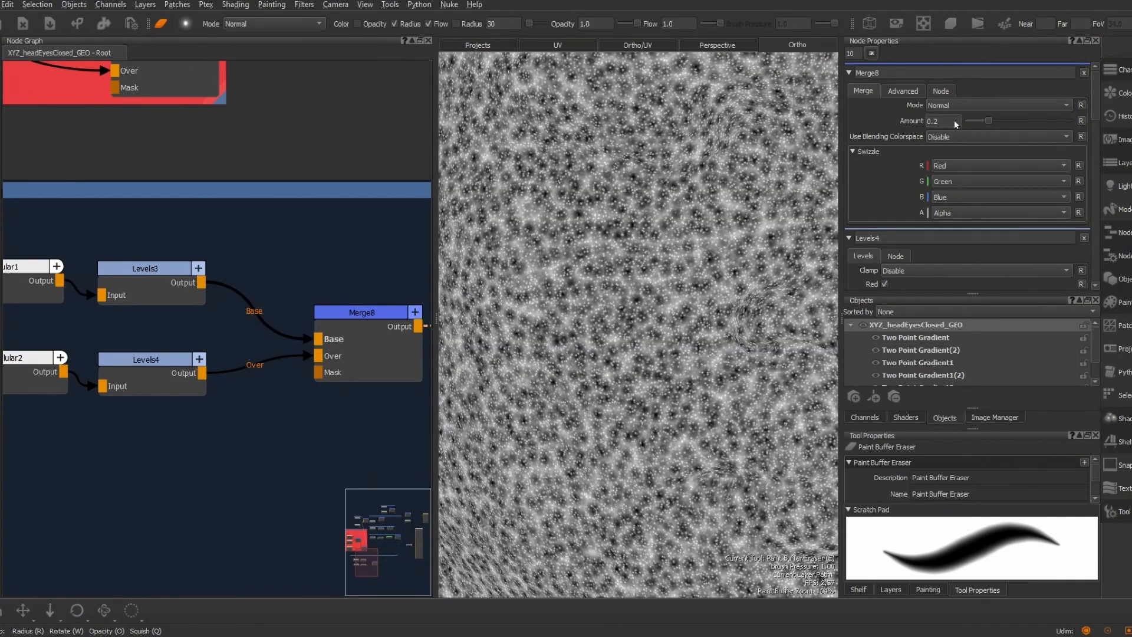
Set the Merge8 Amount back to 0.1 and check the blended pattern on the whole head
key("BackSpace")
type("1")
key("Return")
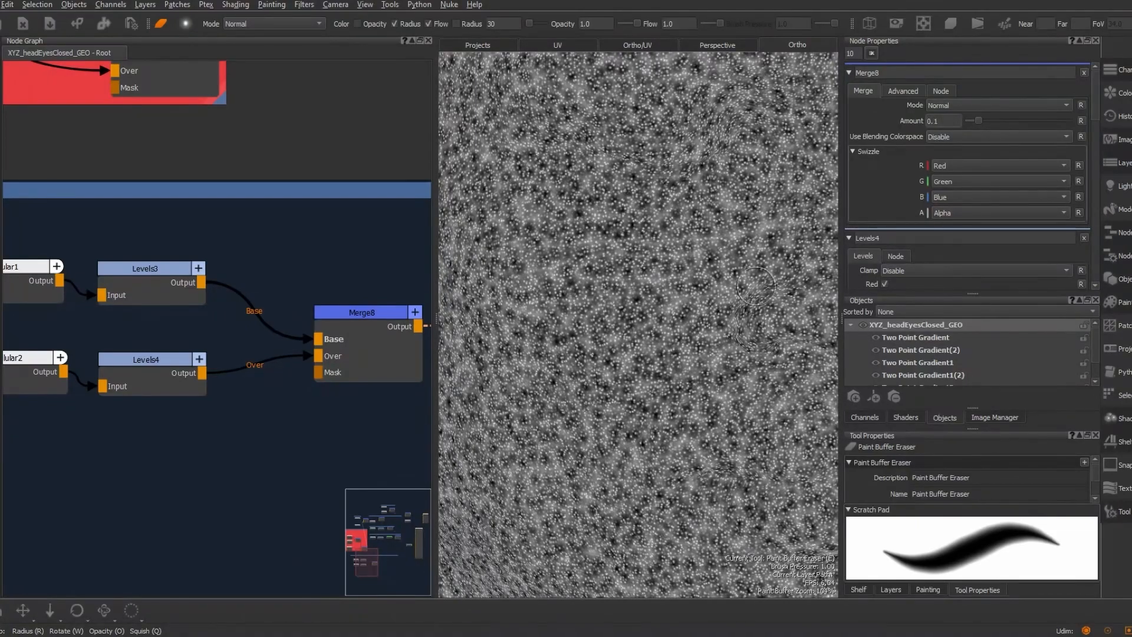
mouse_move(629, 314)
right_mouse_down("alt")
mouse_move(653, 343)
mouse_move(562, 293)
mouse_move(524, 290)
mouse_move(539, 296)
right_mouse_up("alt")
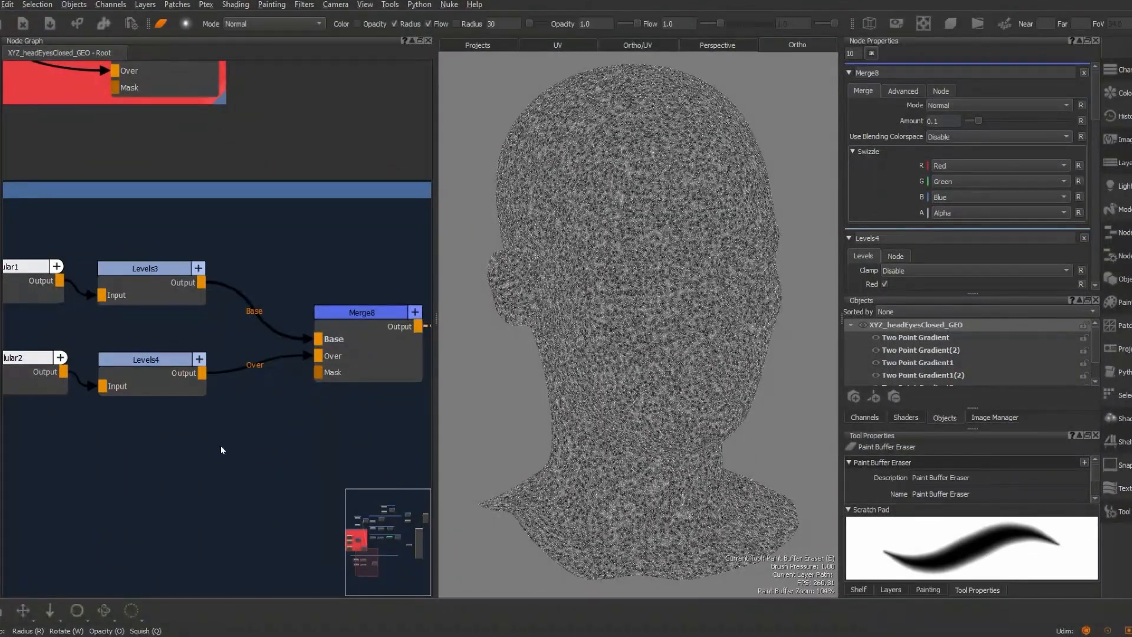
Enclose both Cellular nodes, both Levels nodes and Merge8 in a new Backdrop and open the backdrop's properties
middle_click_drag(220, 444, 198, 385)
scroll(216, 383, "down", 4)
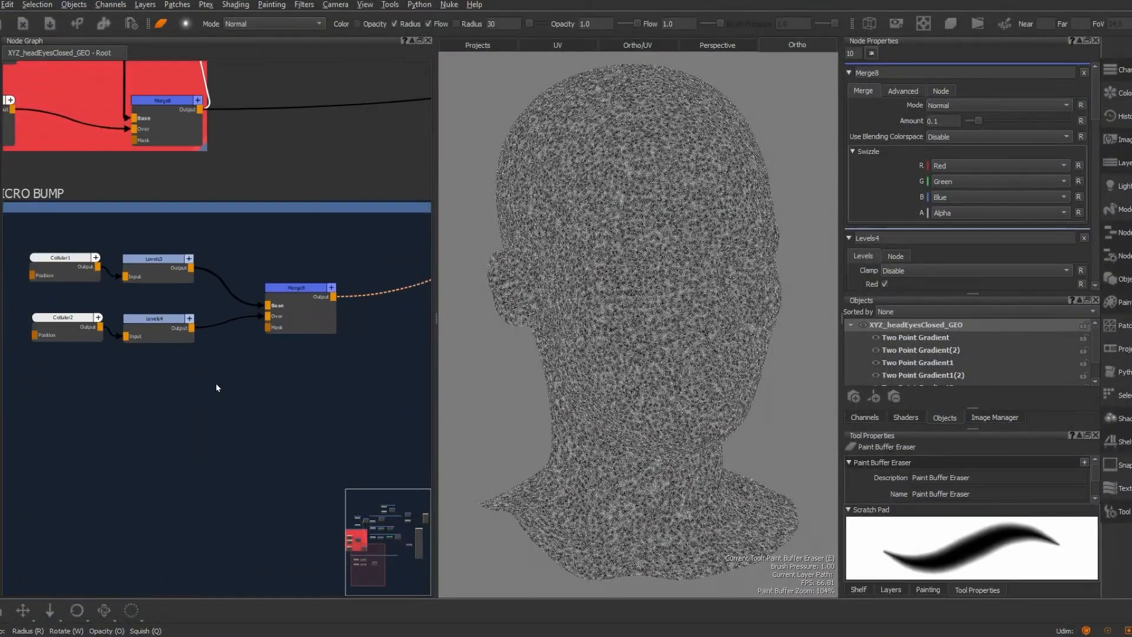
left_click(96, 257)
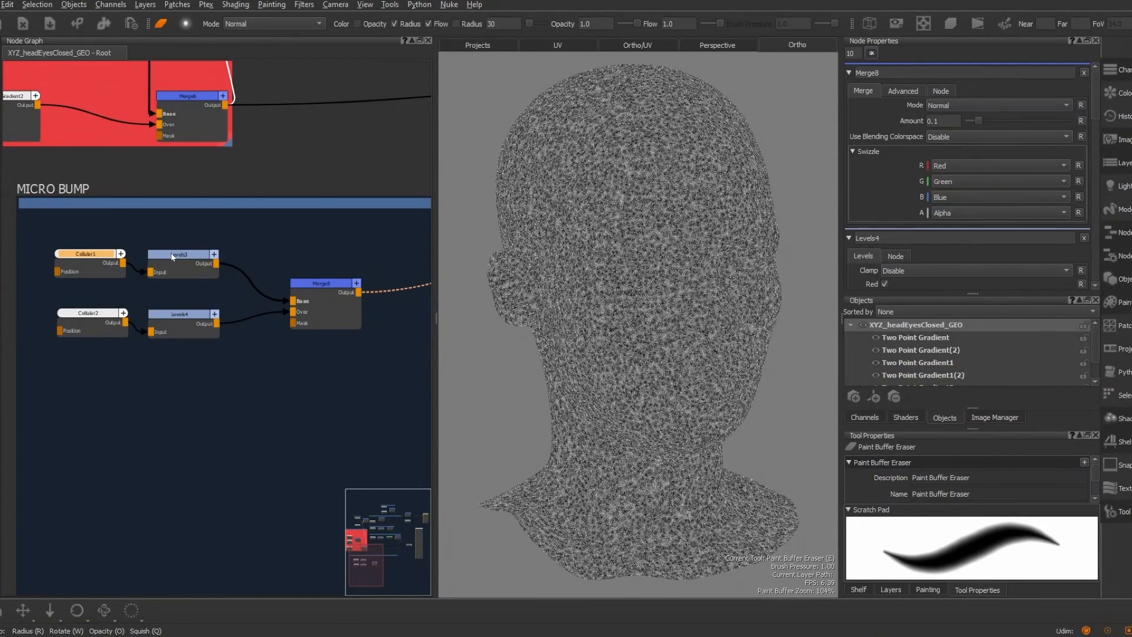
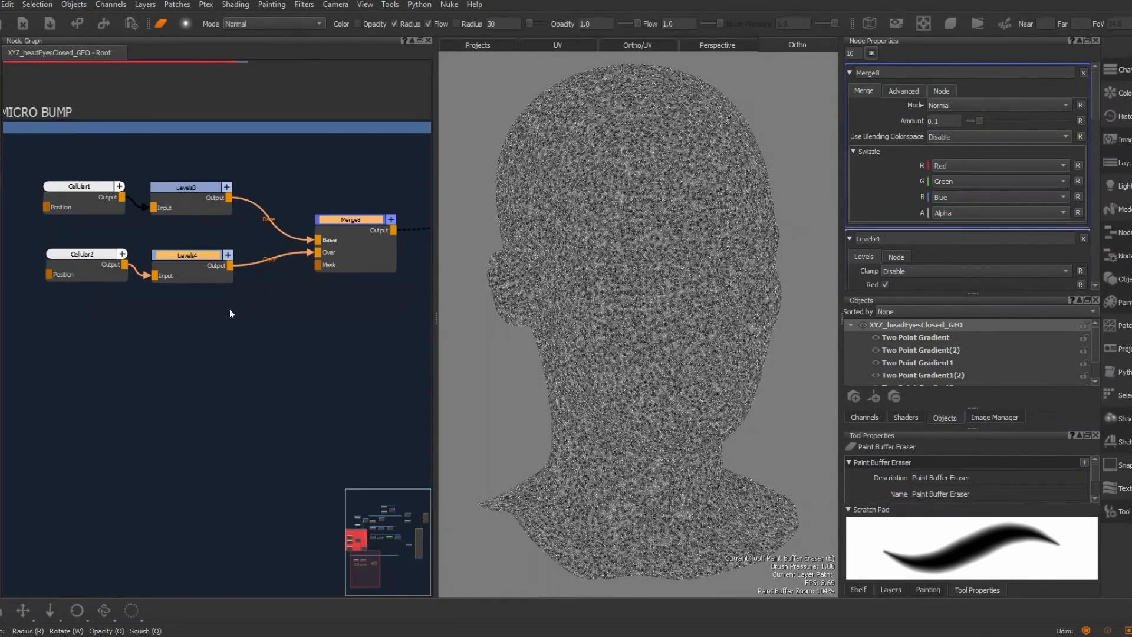
left_click(91, 257, "shift")
left_click(91, 188, "shift")
left_click(169, 189, "shift")
key("Tab")
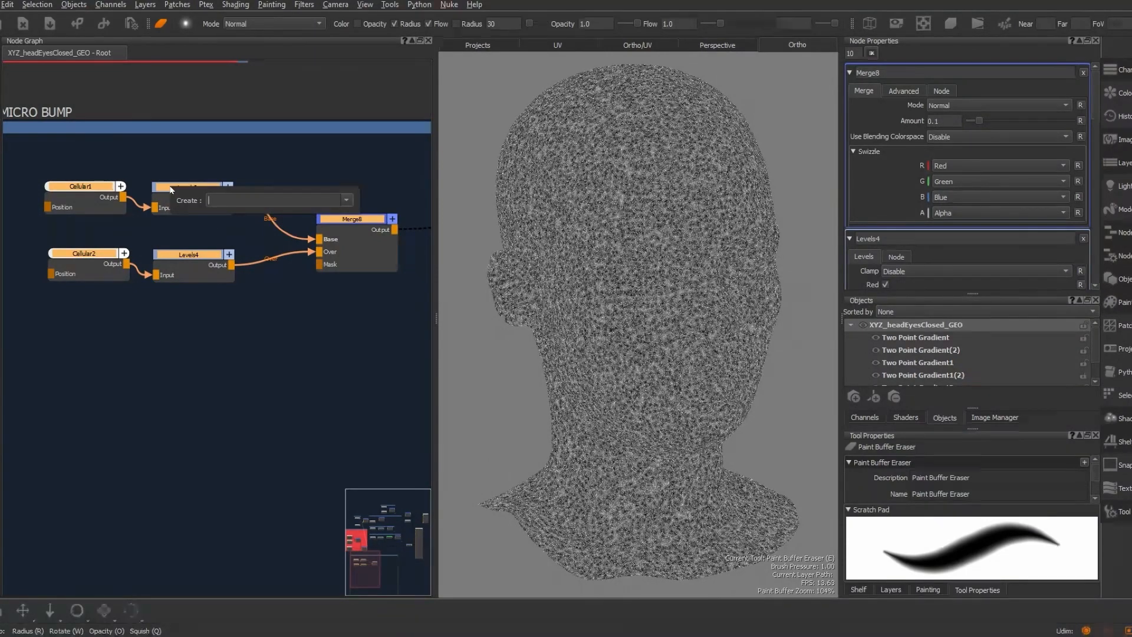
type("back")
key("Return")
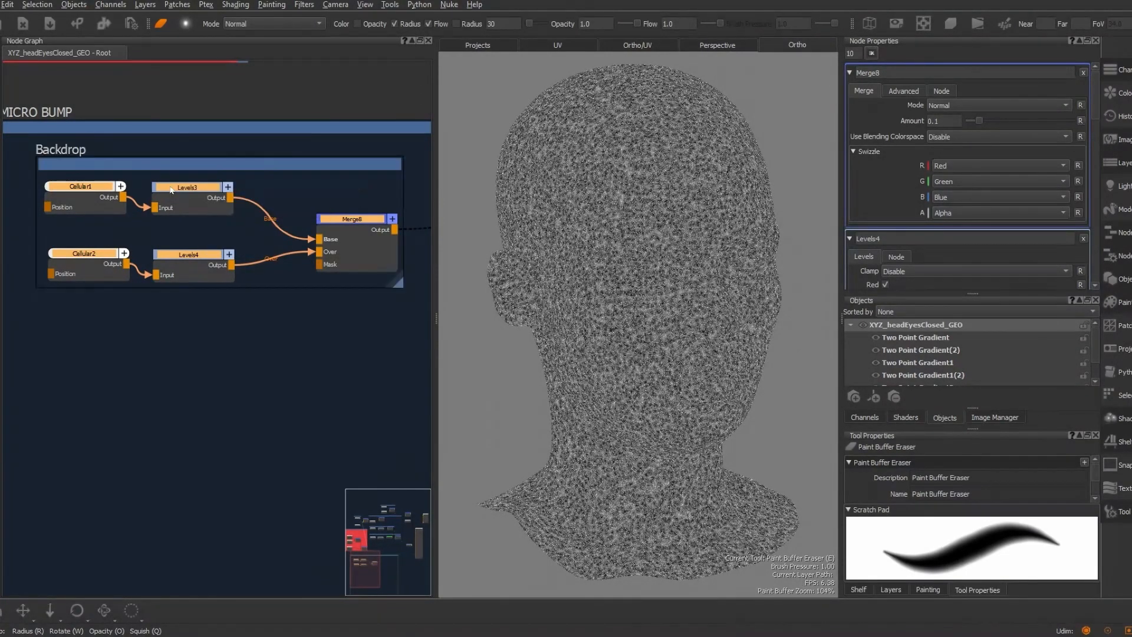
left_click(115, 166)
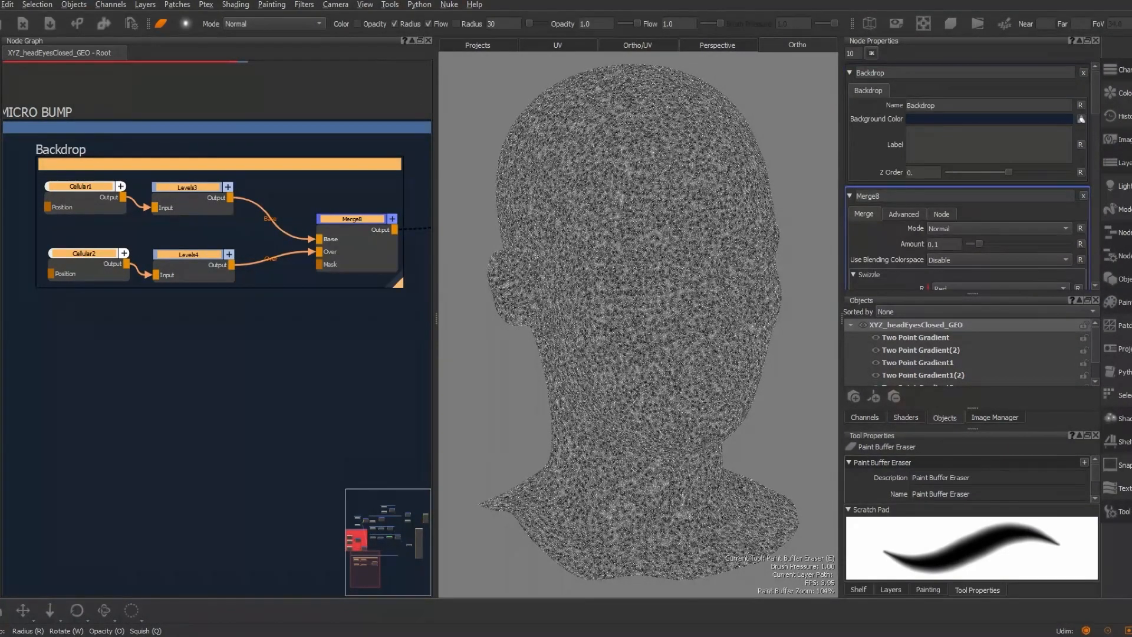
Rename the new backdrop around the cellular nodes as Pores
double_click(920, 106)
type("Pores")
key("Return")
Add a Cellular node below the Pores backdrop, open its properties and view its output on the head
middle_click_drag(171, 338, 189, 275)
scroll(139, 293, "up", 2)
left_click(114, 280)
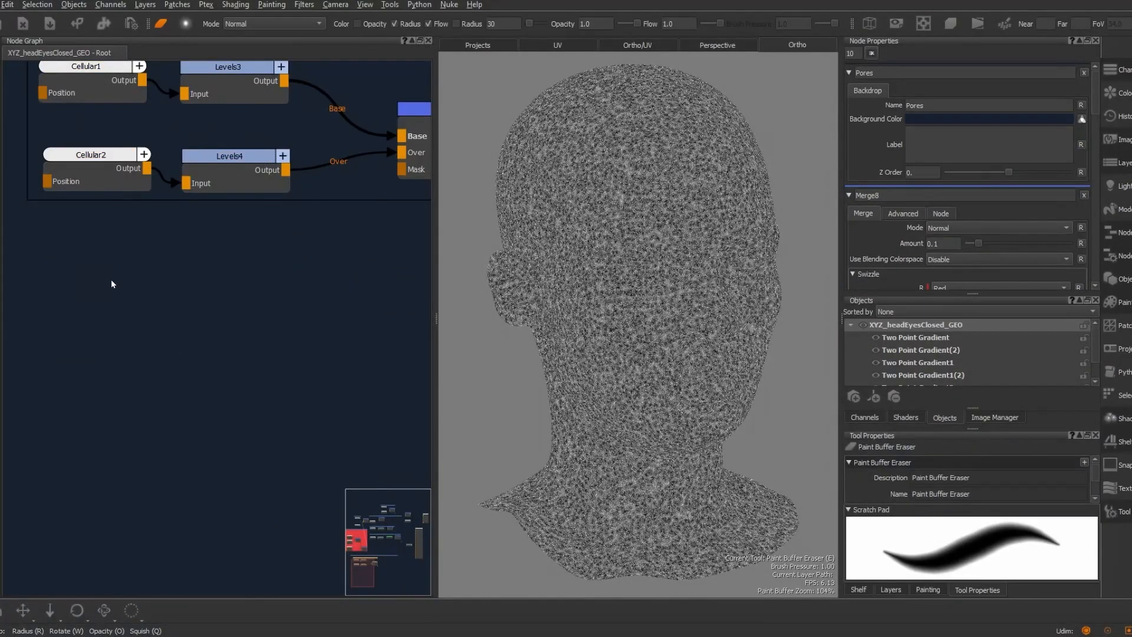
key("Tab")
type("cell")
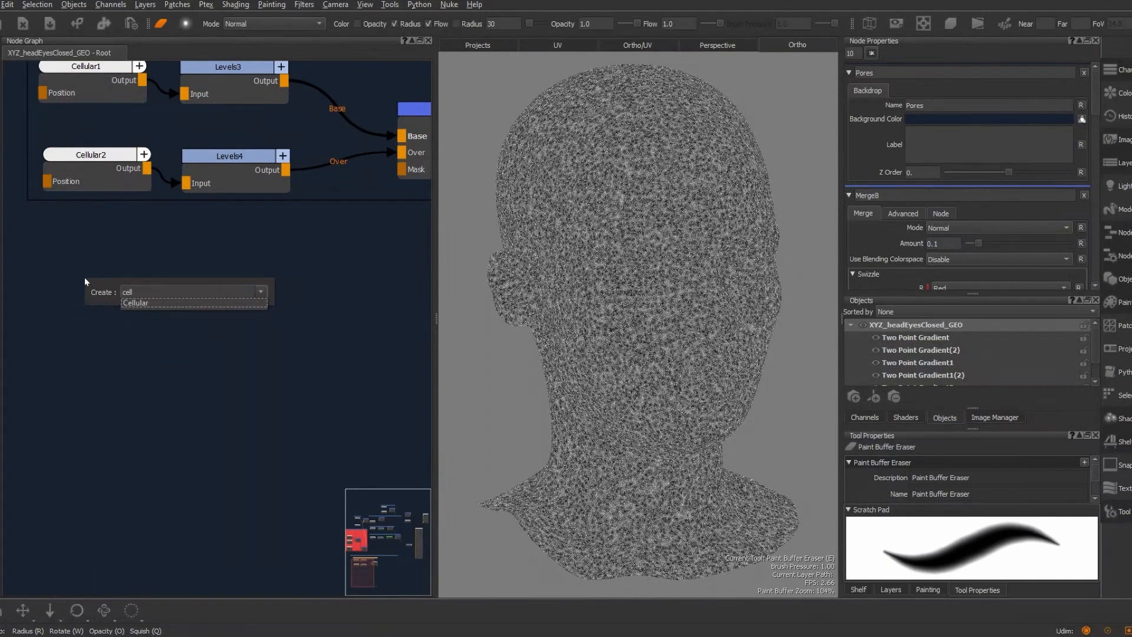
key("Return")
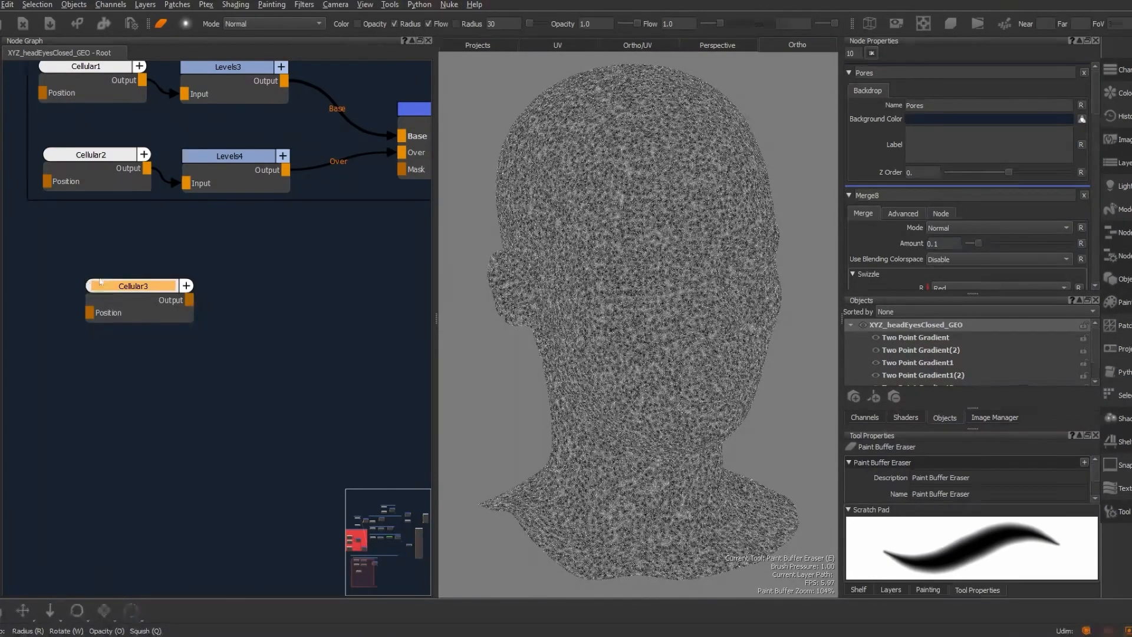
left_click_drag(100, 282, 74, 274)
double_click(99, 280)
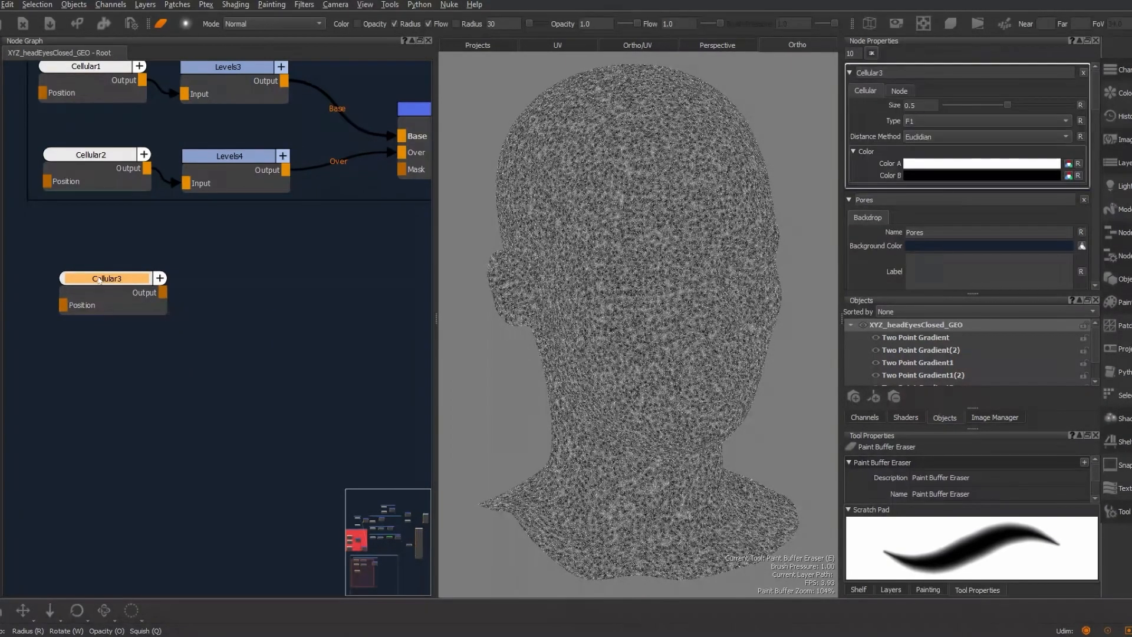
key("v")
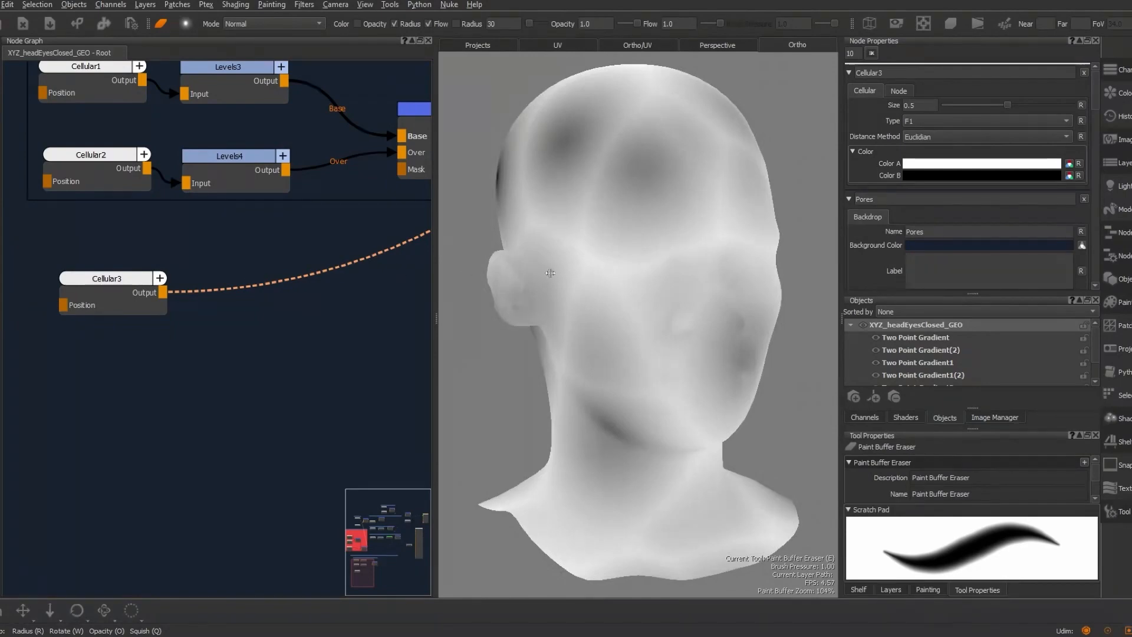
Set the Size of the Cellular3 node to 0.1 and inspect the pattern up close
left_click(926, 107)
key("BackSpace")
type("1")
key("Return")
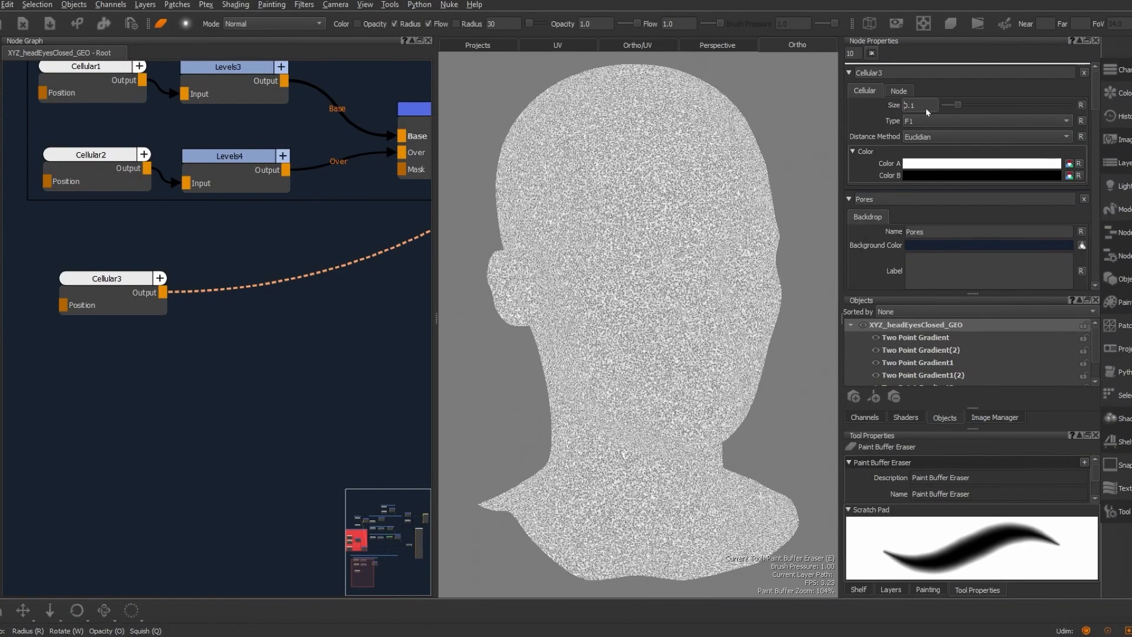
scroll(572, 325, "up", 8)
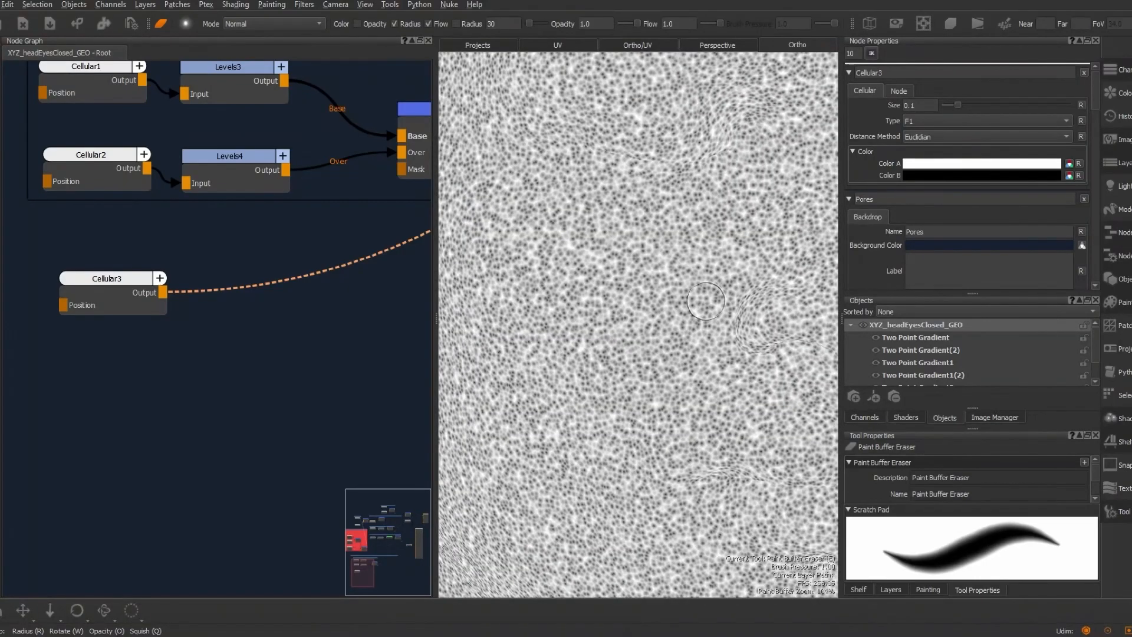
Add a Levels node beside Cellular3, feed Cellular3 into its Input and view the Levels output with its properties open
left_click(242, 343)
key("Tab")
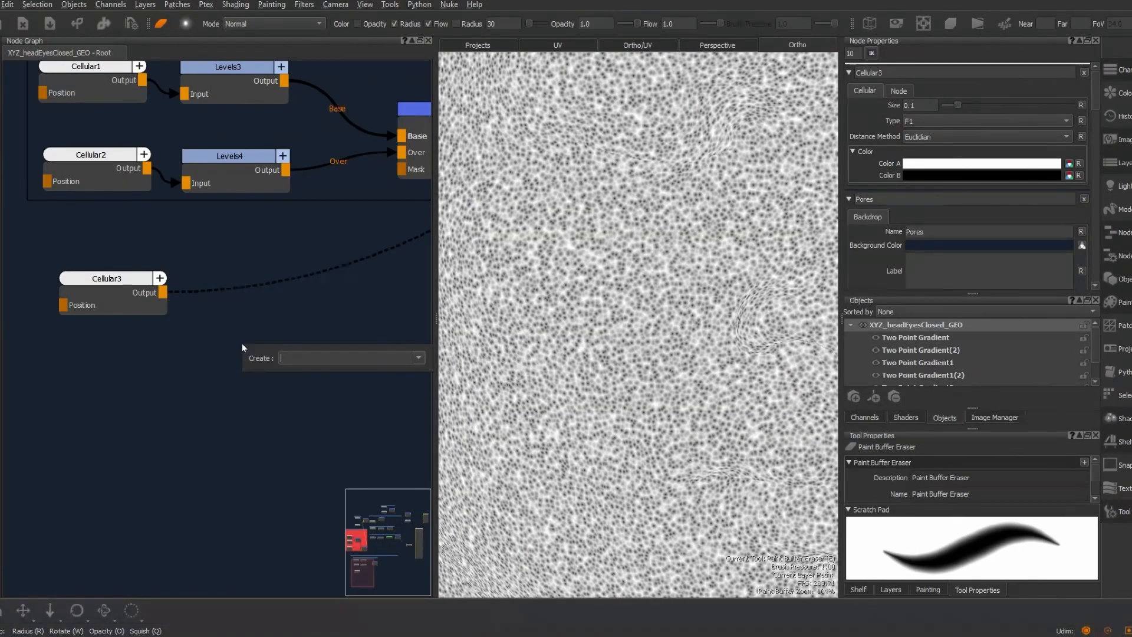
type("leve")
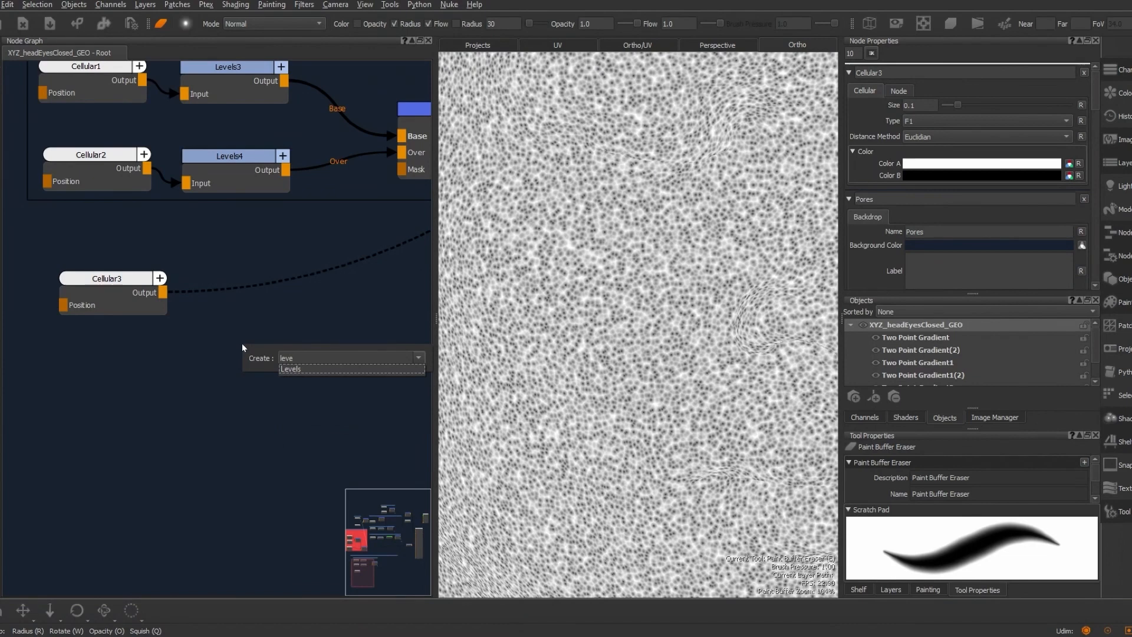
key("Return")
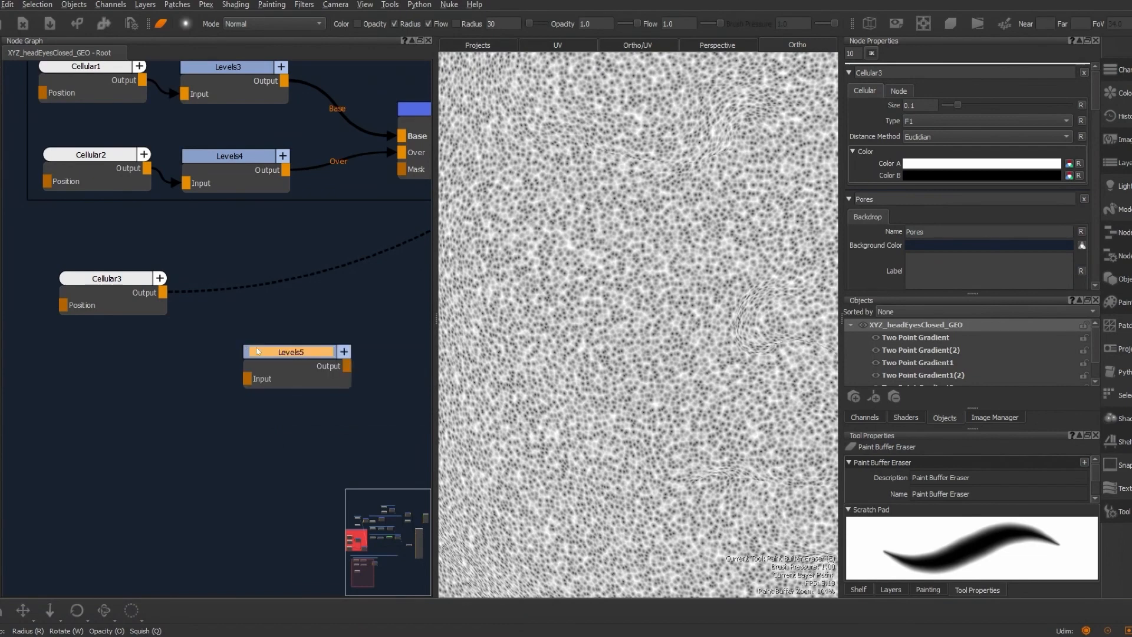
left_click_drag(289, 346, 295, 330)
left_click_drag(165, 293, 263, 282)
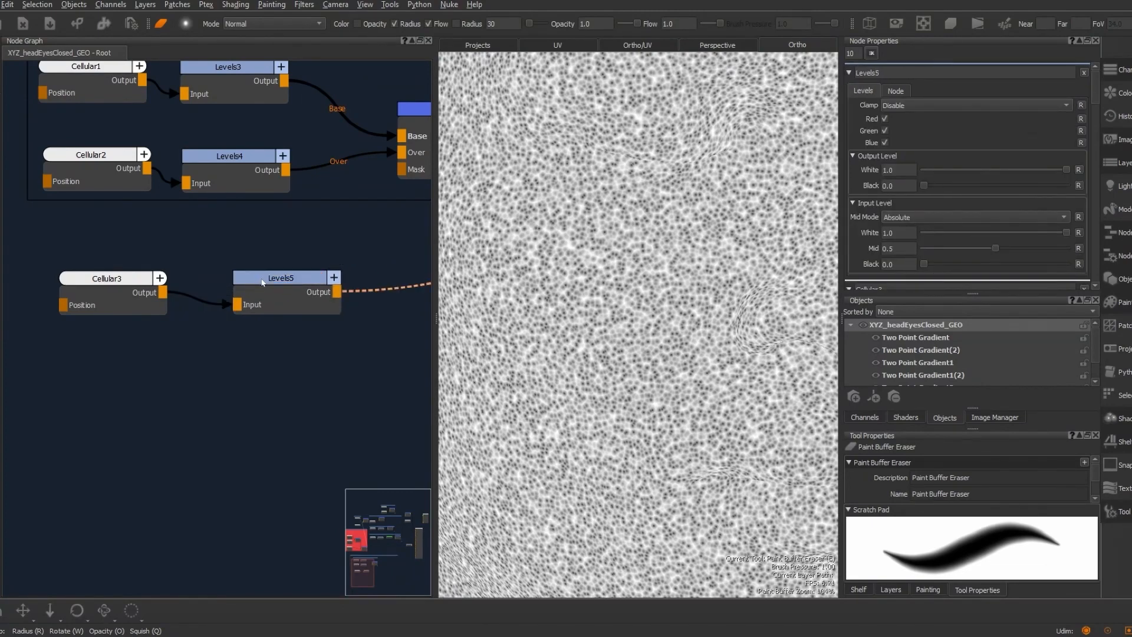
left_click(273, 302)
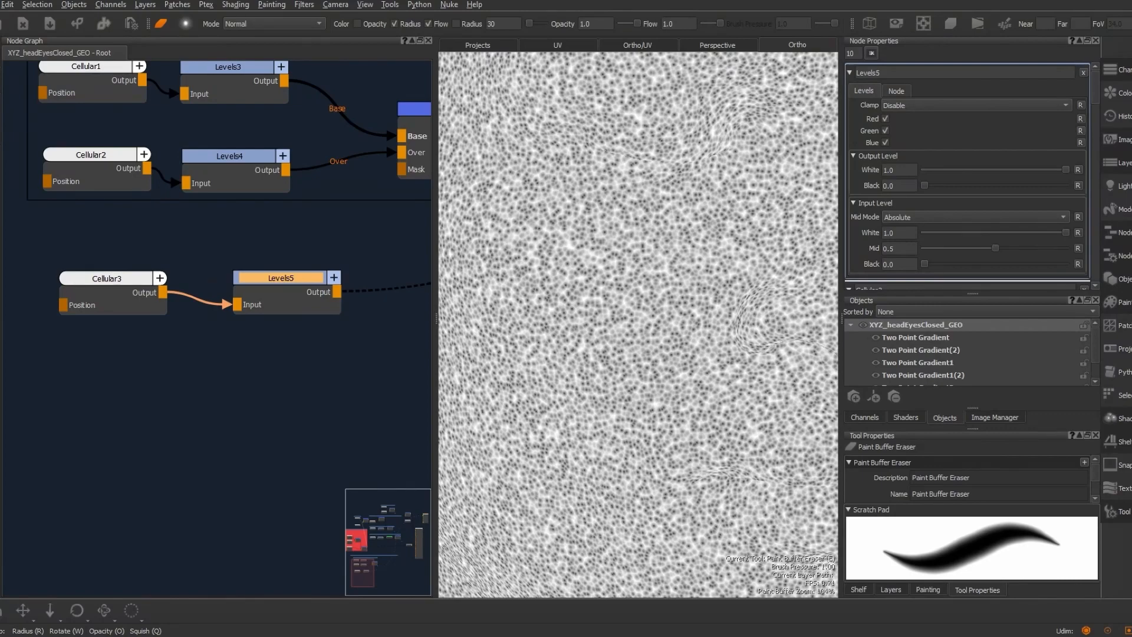
Set the Output Level Black of Levels5 to 0.2 and its Input Level White to 0.6
left_click(903, 186)
key("BackSpace")
type("2")
key("Return")
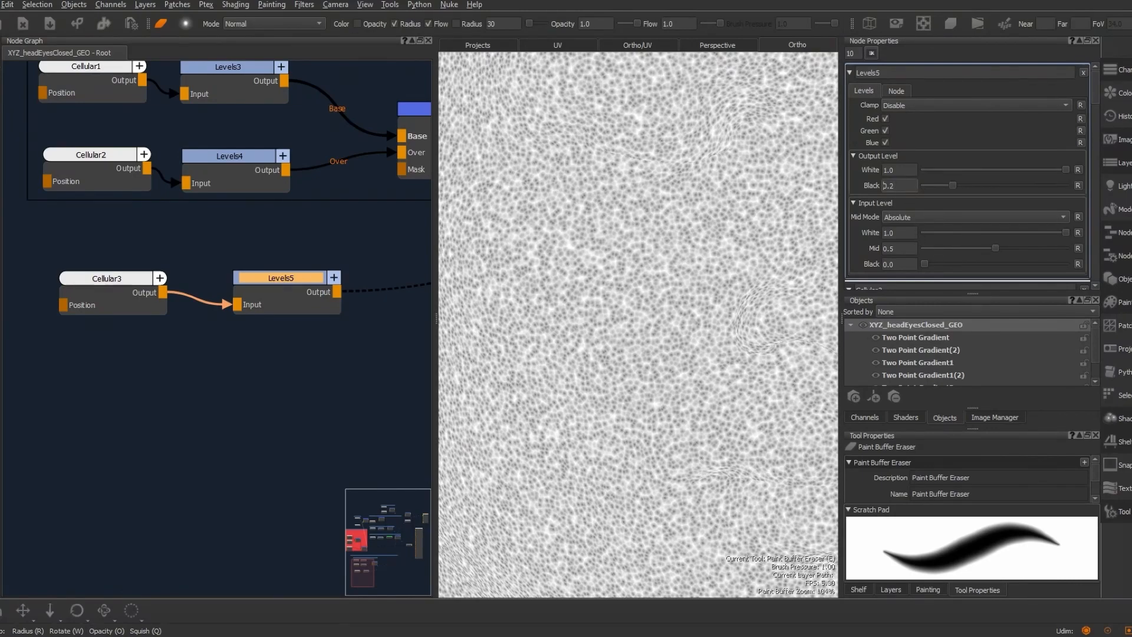
left_click(911, 233)
key("Return")
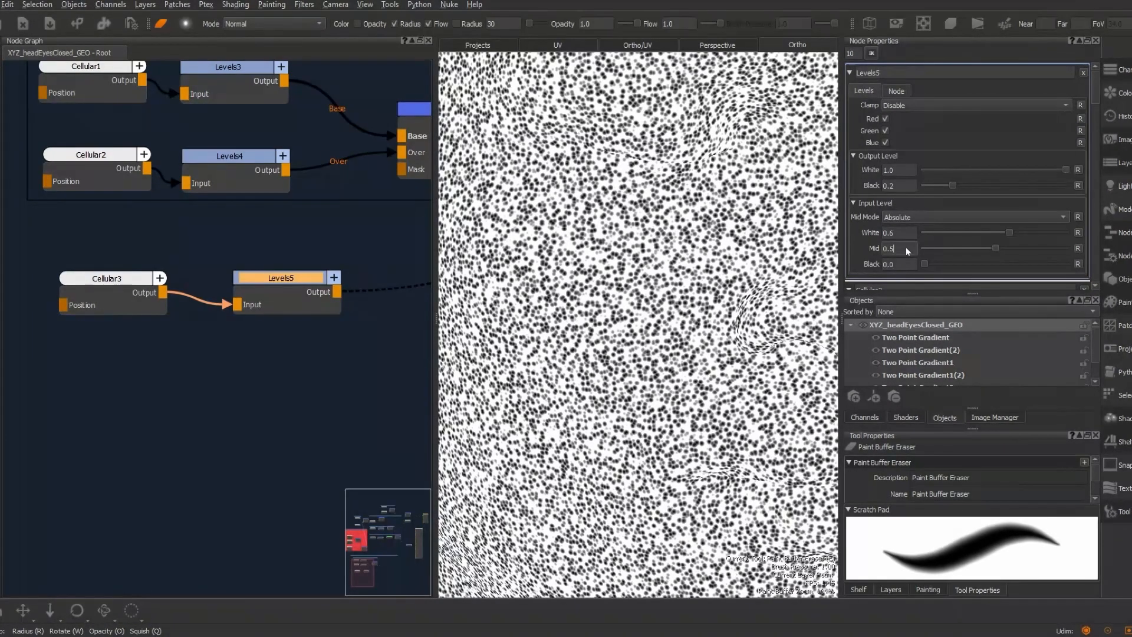
Set the Input Level Mid of Levels5 to 0.45 and its Input Level Black to 0.2
left_click(906, 247)
type("0.45")
key("Return")
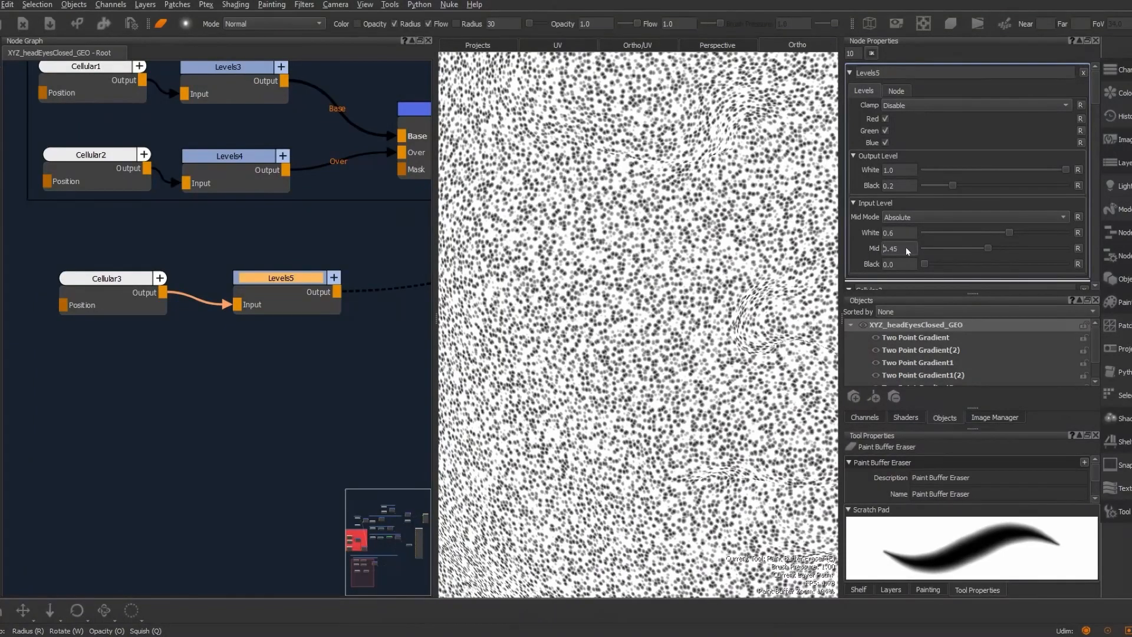
left_click(902, 264)
type("0.2")
key("Return")
Add a Merge node with Merge8 as its Base and Levels5 as its Over input, and view its output
scroll(131, 359, "down", 3)
scroll(271, 362, "up", 1)
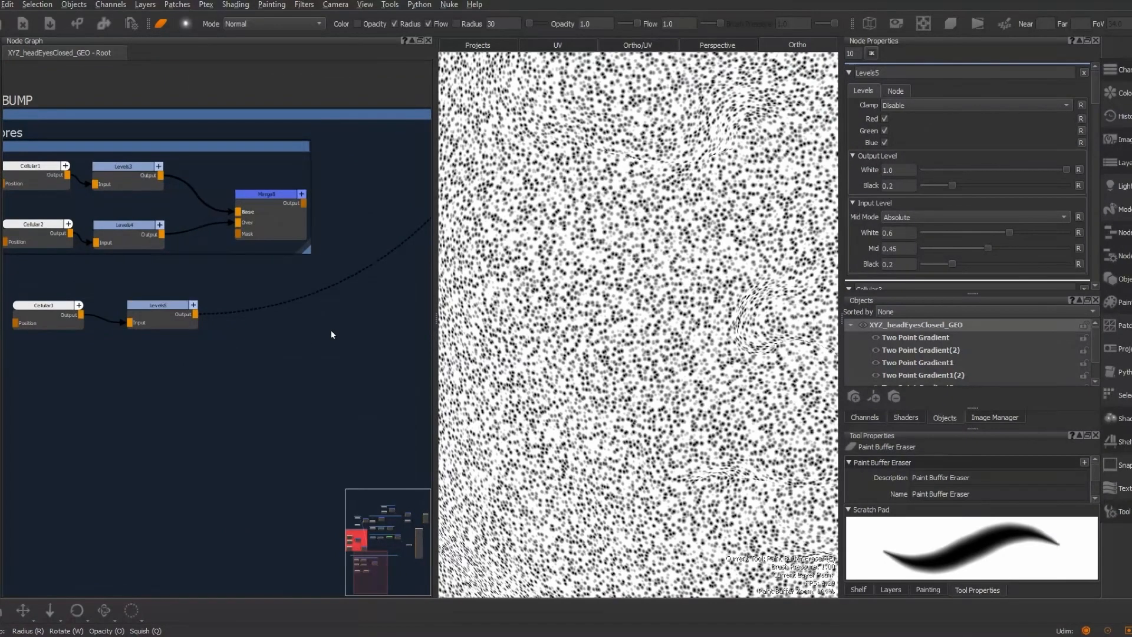
key("Tab")
type("me")
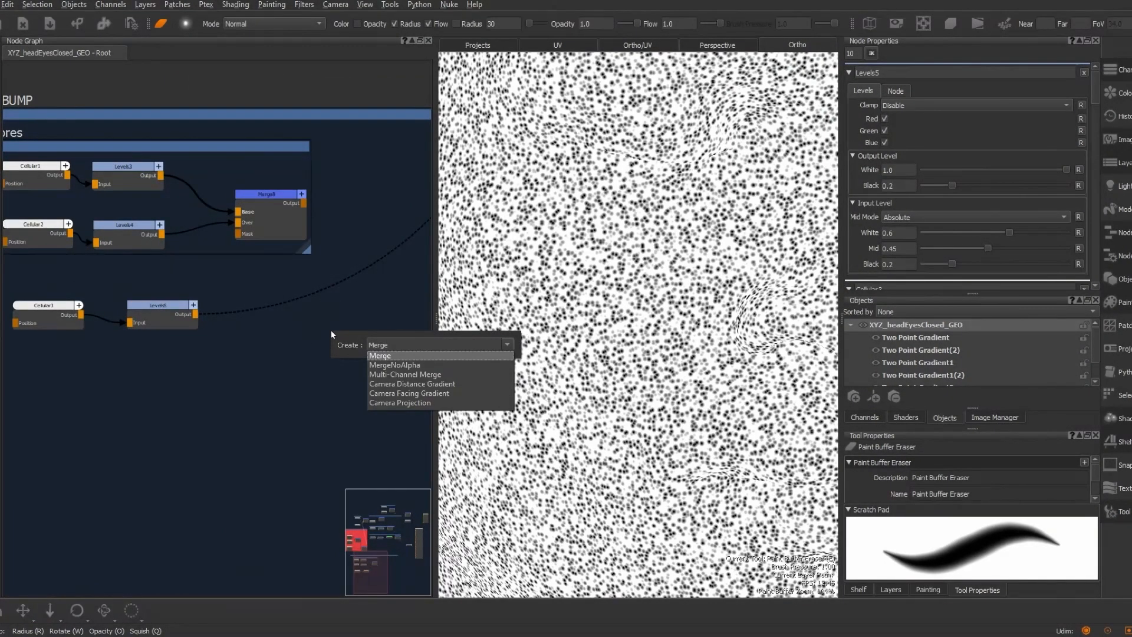
key("Return")
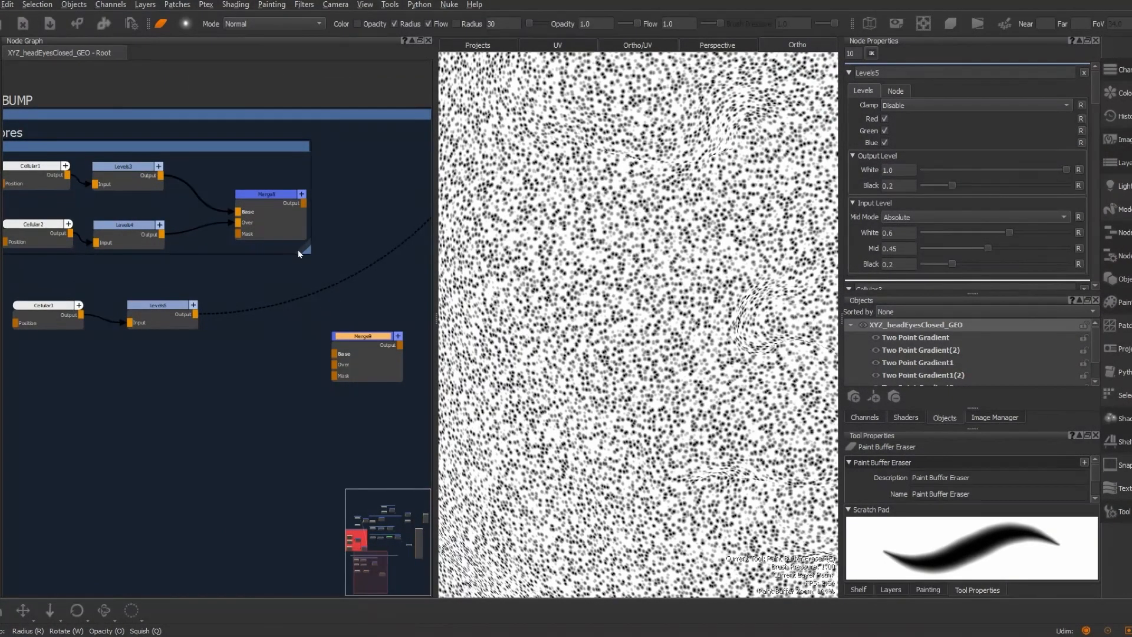
left_click_drag(303, 203, 335, 354)
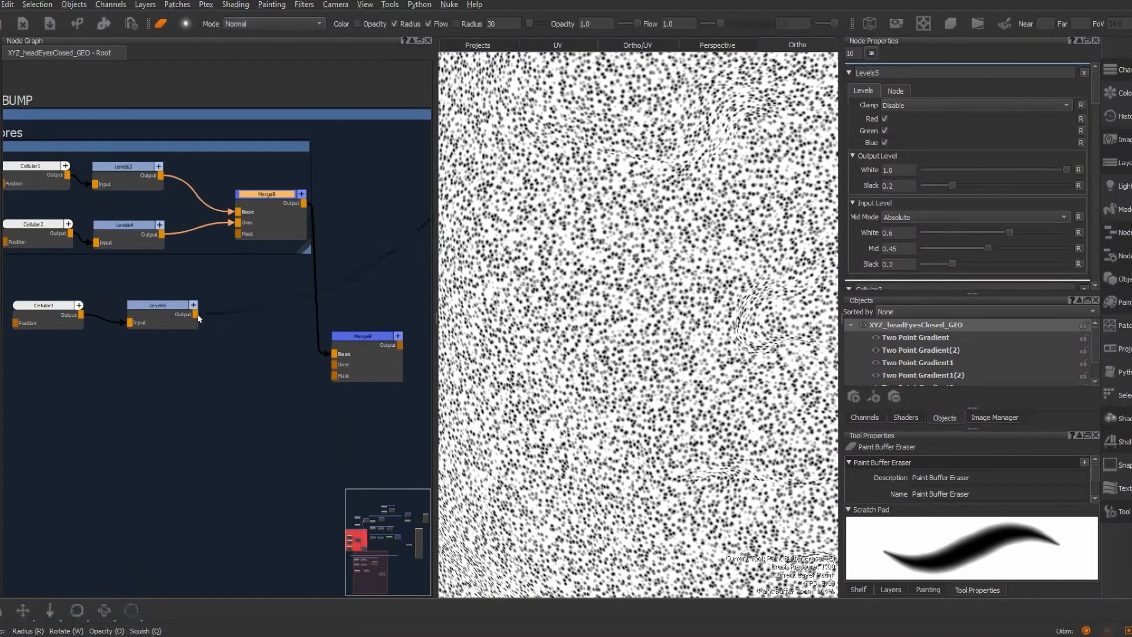
left_click_drag(195, 315, 324, 298)
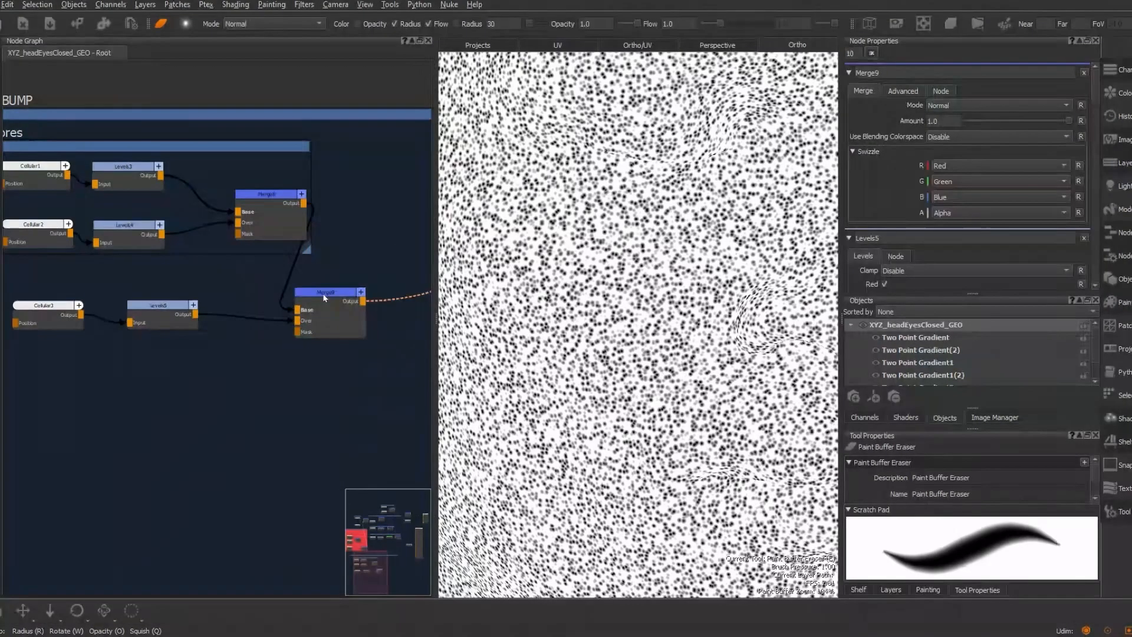
Set the Merge9 Mode to Screen and its Amount to 0.15, and inspect the blended pores up close
left_click(988, 106)
mouse_move(977, 165)
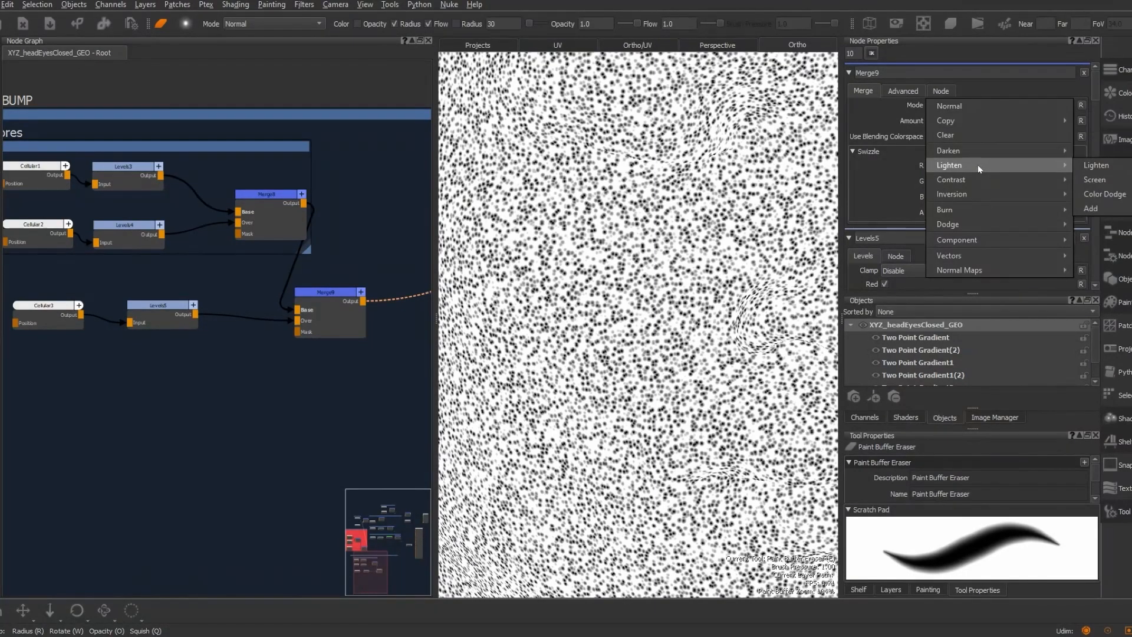
left_click(1092, 180)
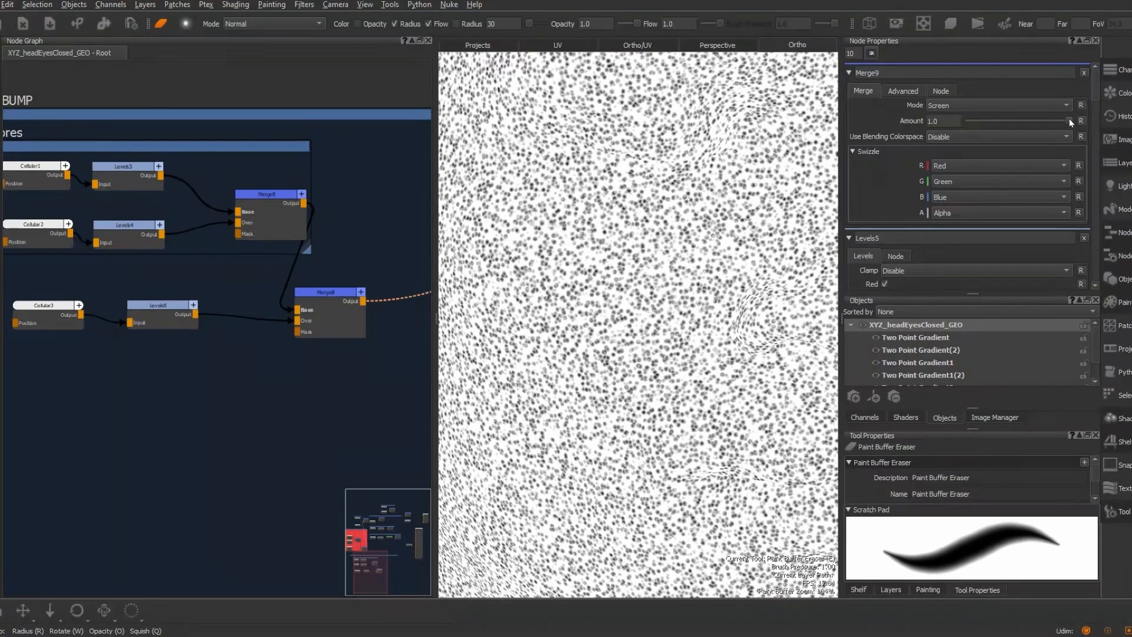
left_click(950, 120)
key("BackSpace")
type("0.15")
key("Return")
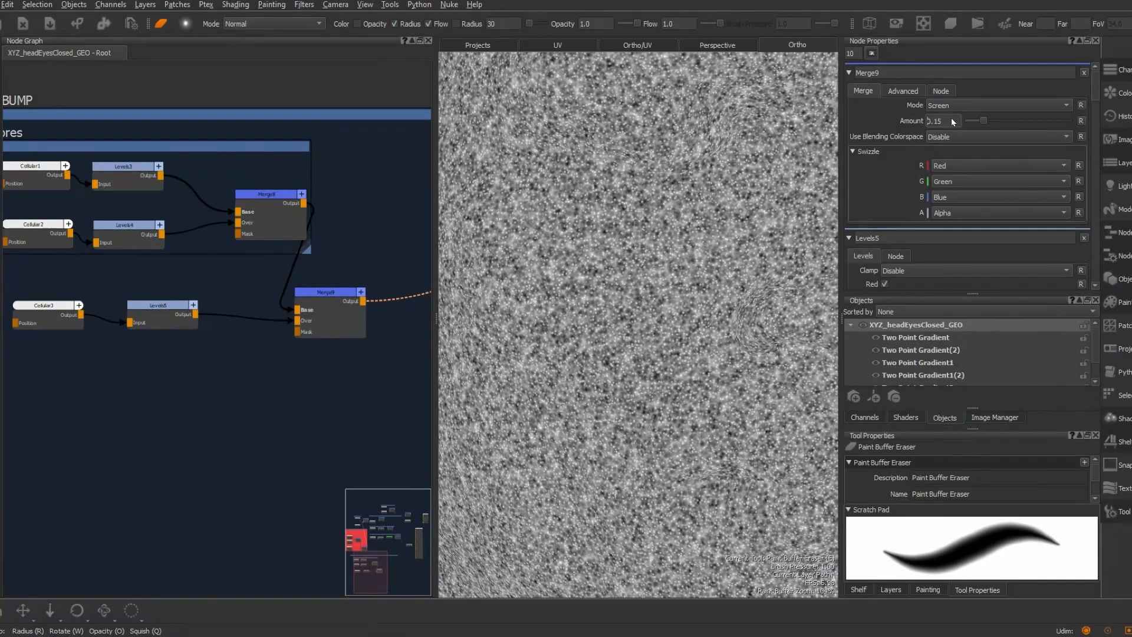
scroll(605, 285, "up", 5)
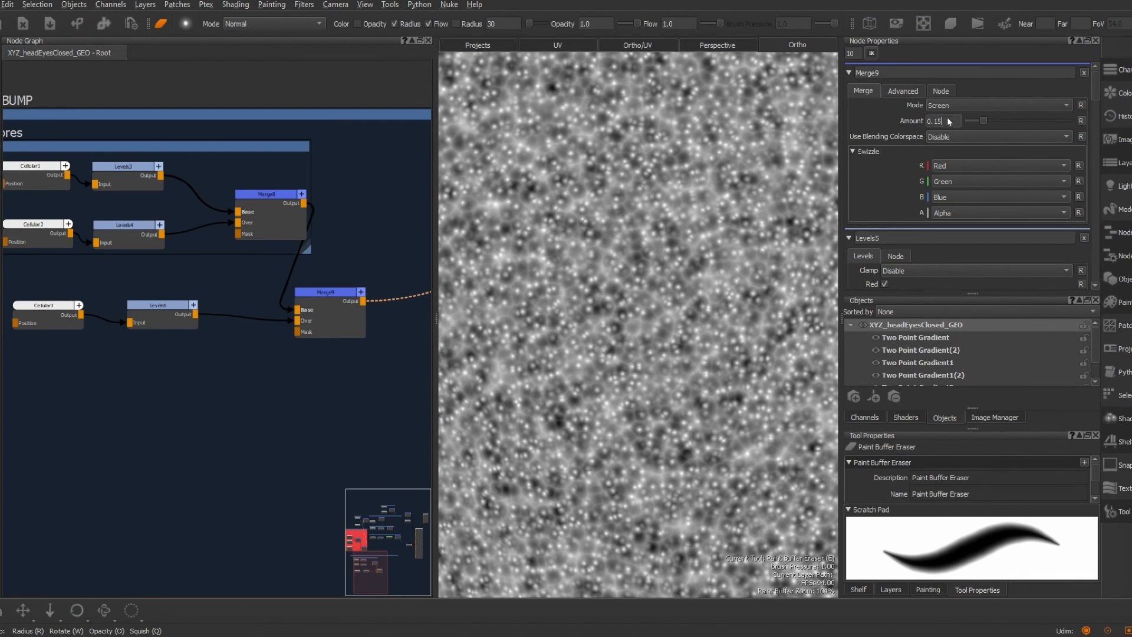
Try an Amount of 0.2 on Merge9 for comparison and return it to 0.15
scroll(947, 117, "up", 1)
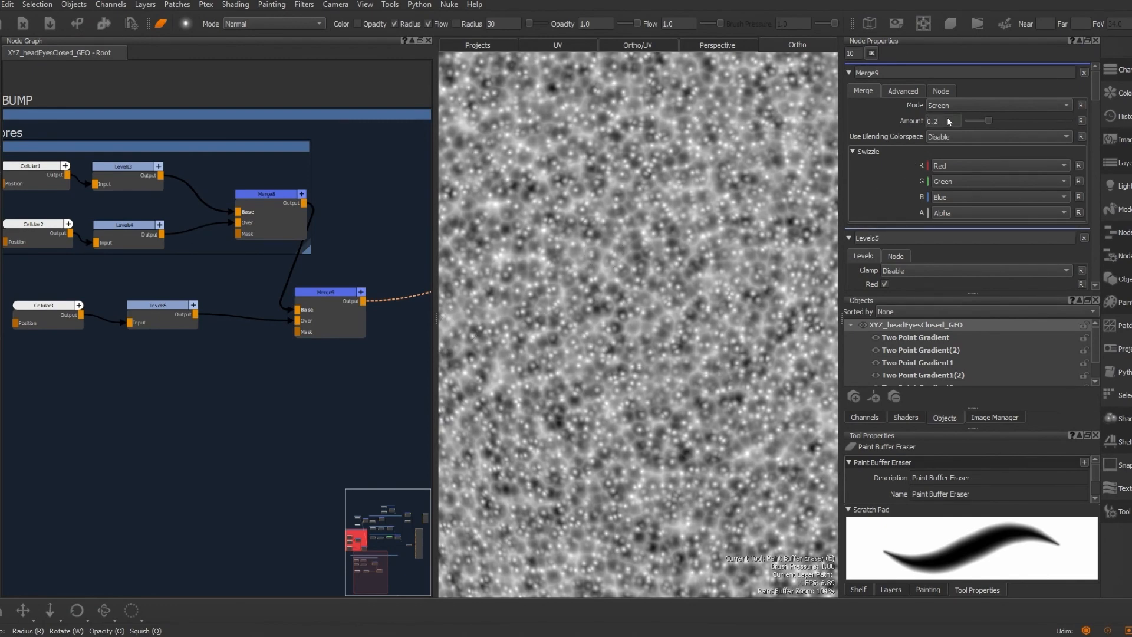
type("5")
key("Return")
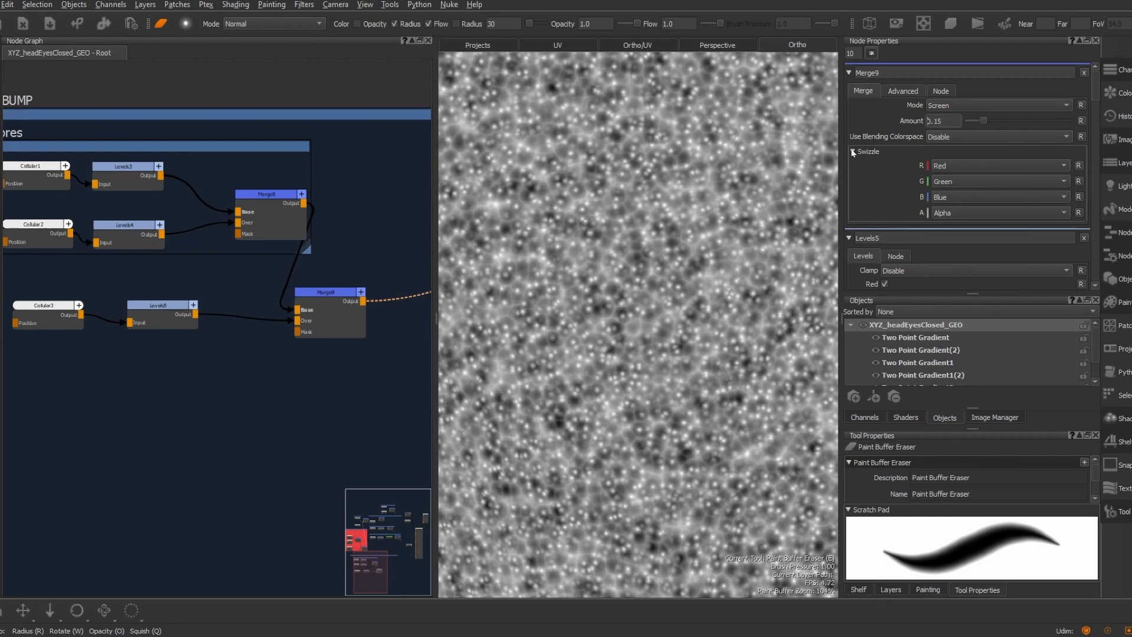
Add another Cellular node below Cellular3 and a Levels node beside it
scroll(266, 361, "down", 2)
scroll(268, 359, "up", 4)
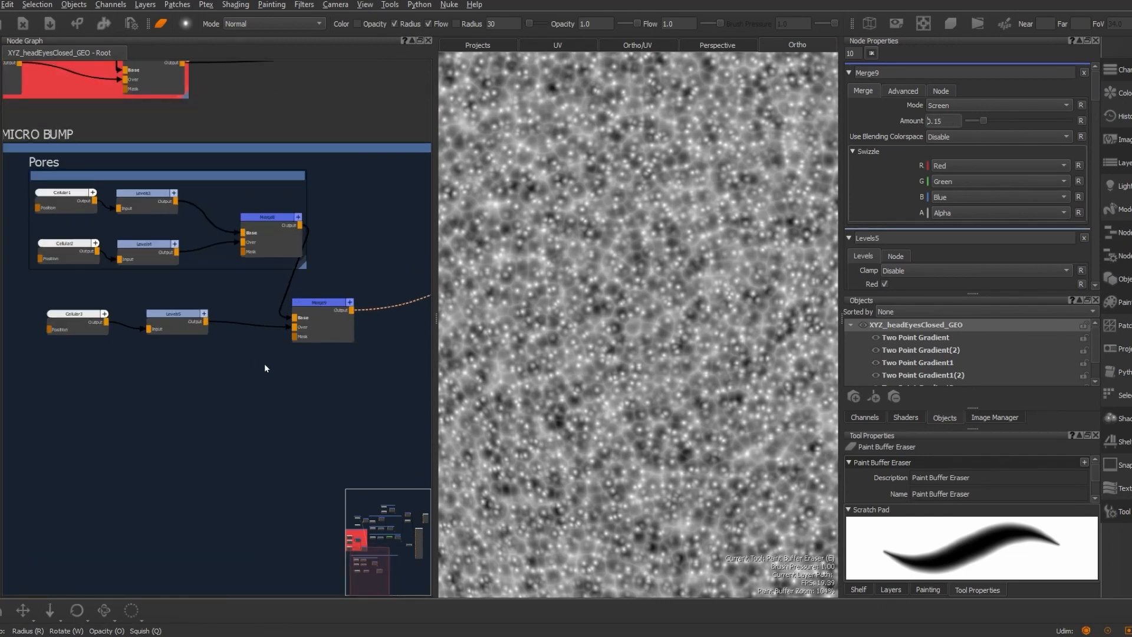
scroll(203, 357, "up", 2)
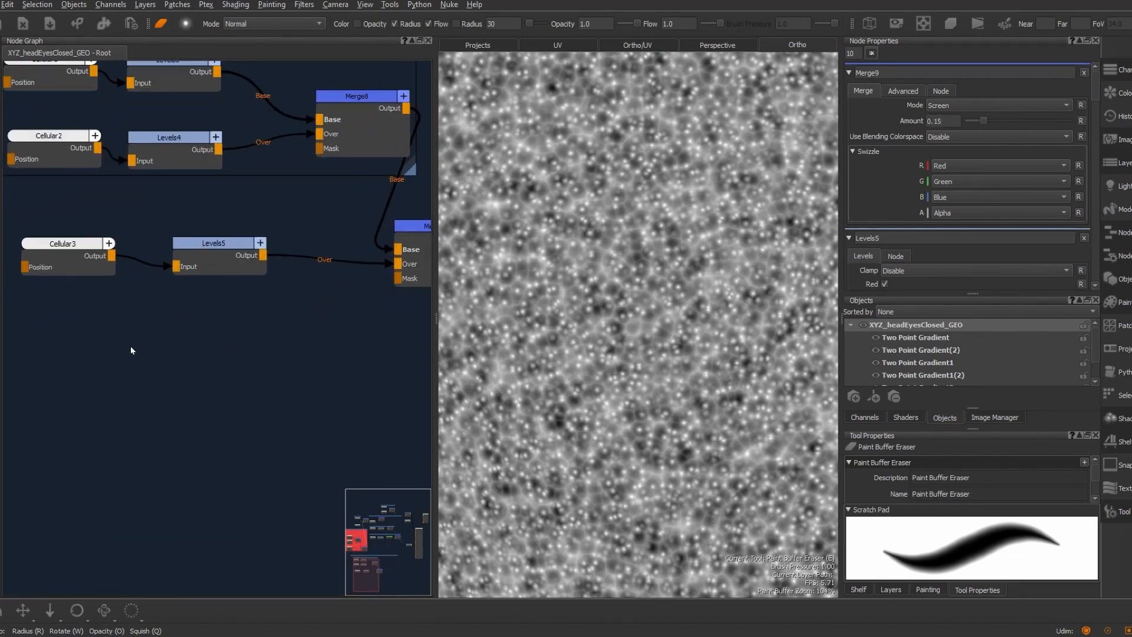
key("Tab")
type("cellular")
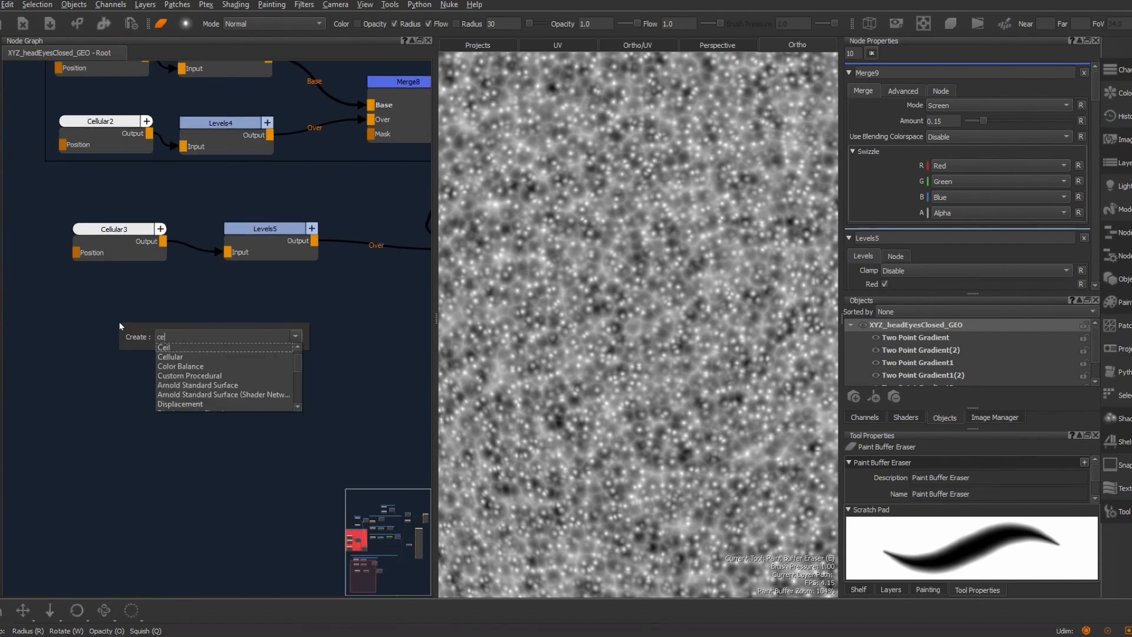
key("Return")
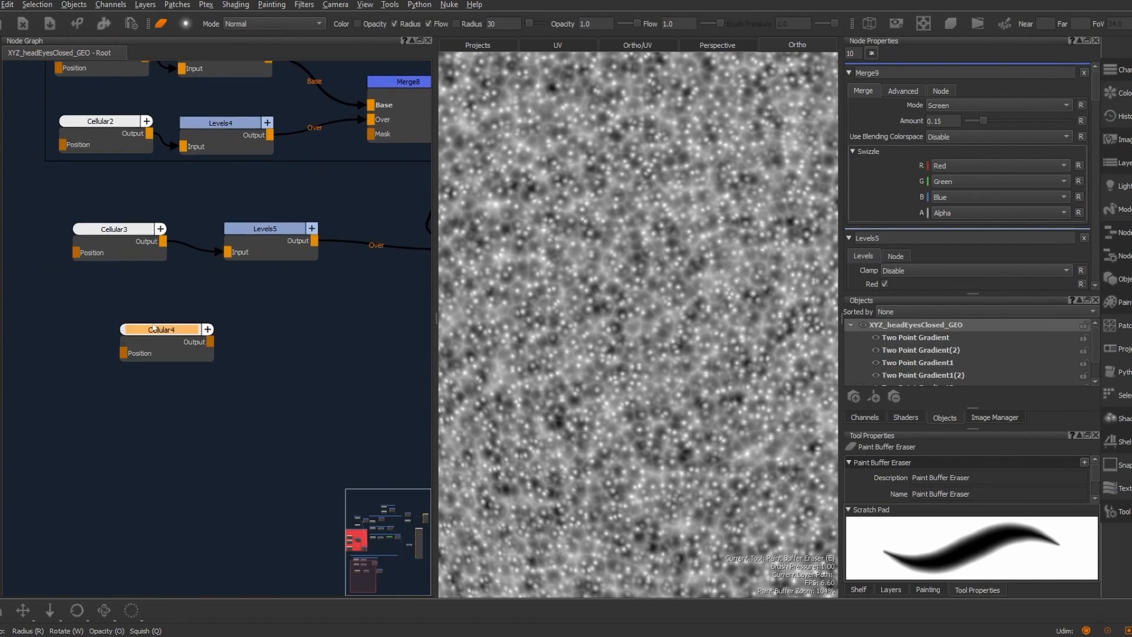
left_click_drag(153, 329, 105, 322)
left_click(242, 331)
key("Tab")
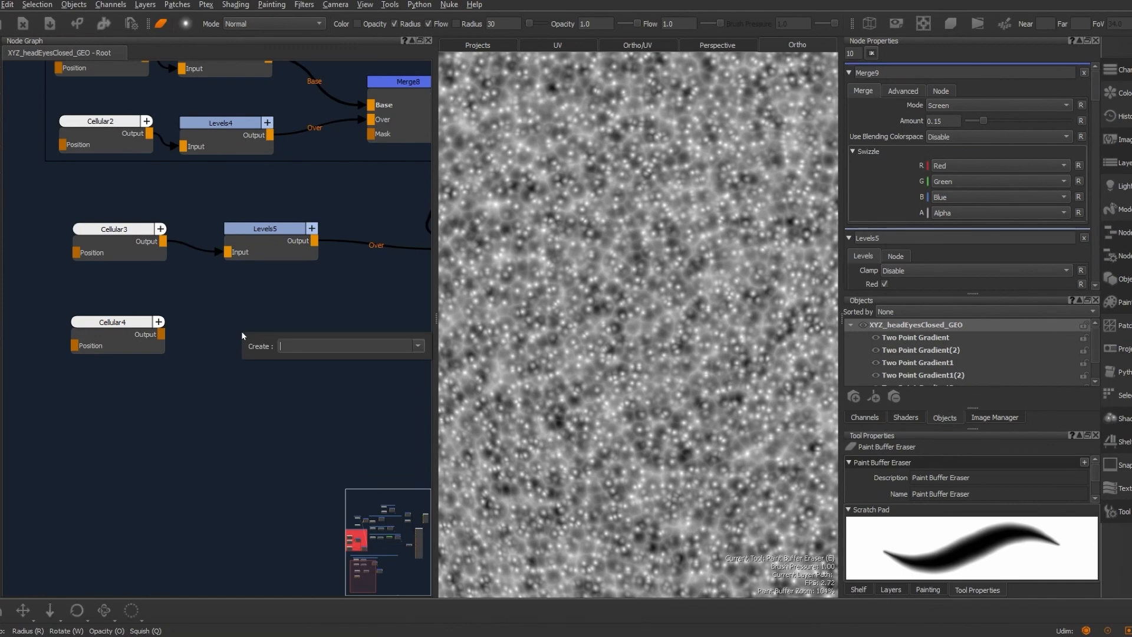
type("Levels")
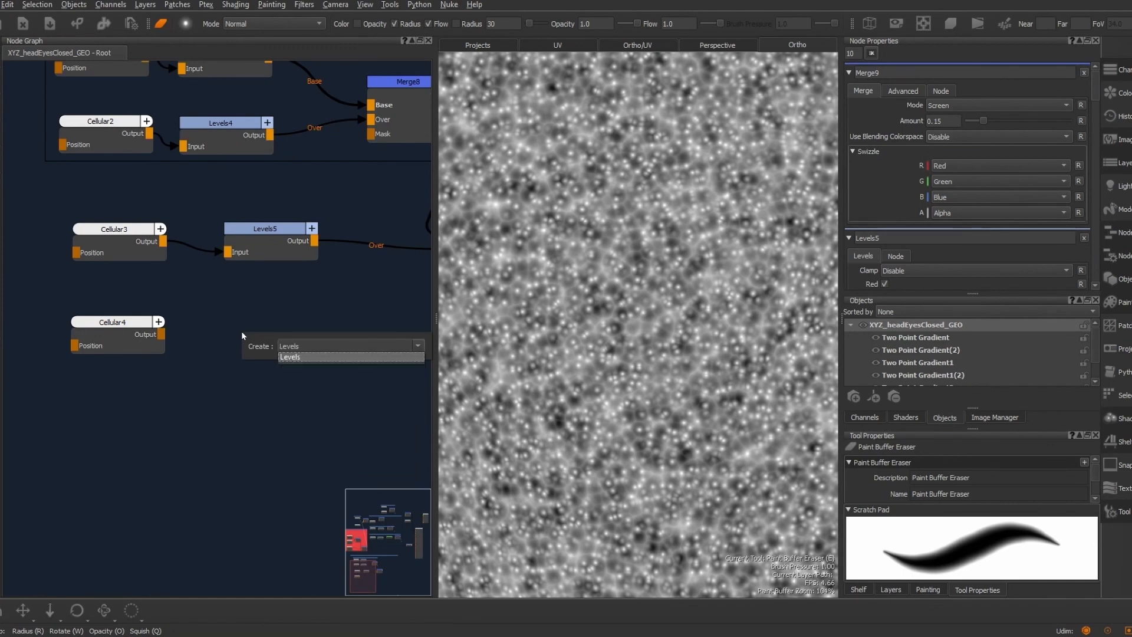
key("Return")
Open the Cellular4 properties and view its output on the whole head
left_click(100, 322)
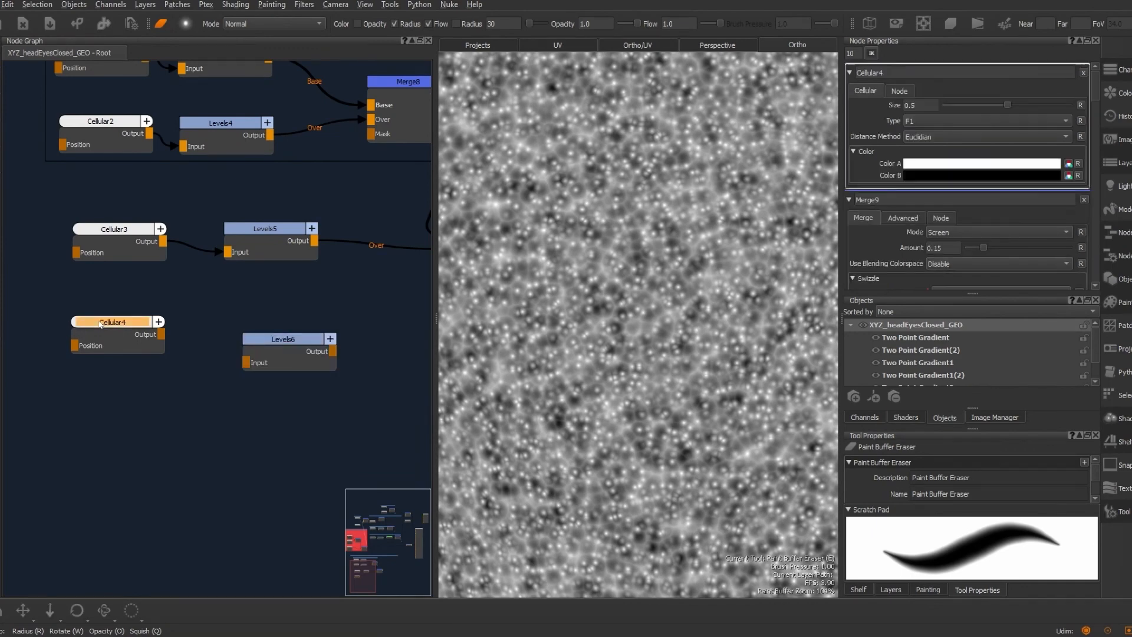
left_click(292, 278)
left_click_drag(161, 334, 516, 249)
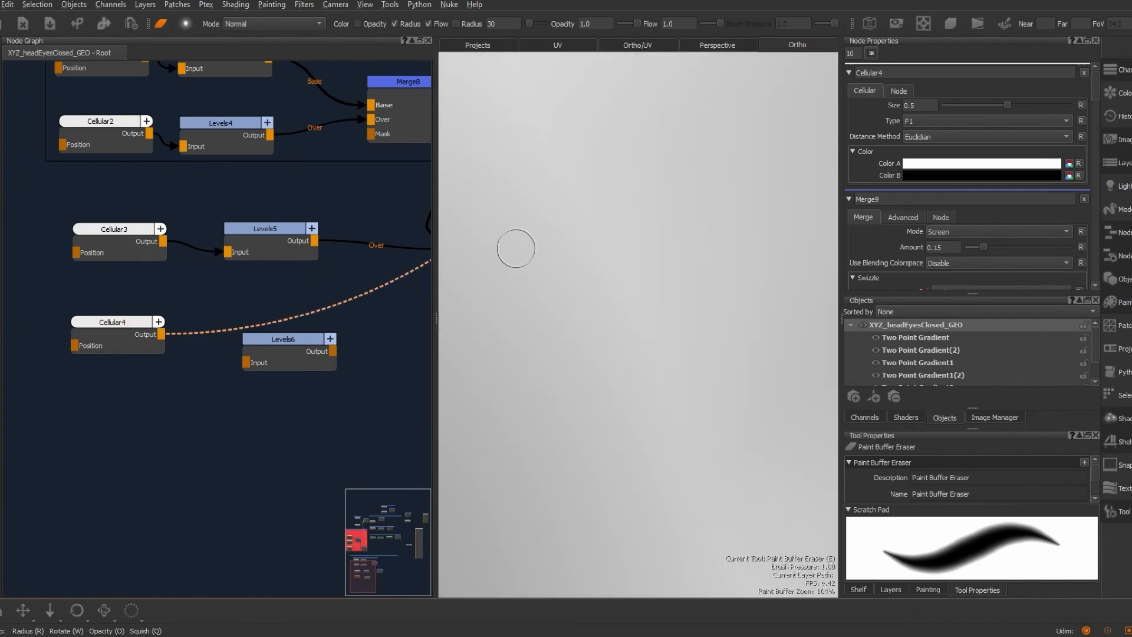
mouse_move(722, 277)
right_mouse_down("alt")
mouse_move(566, 241)
mouse_move(569, 251)
mouse_move(549, 255)
right_mouse_up("alt")
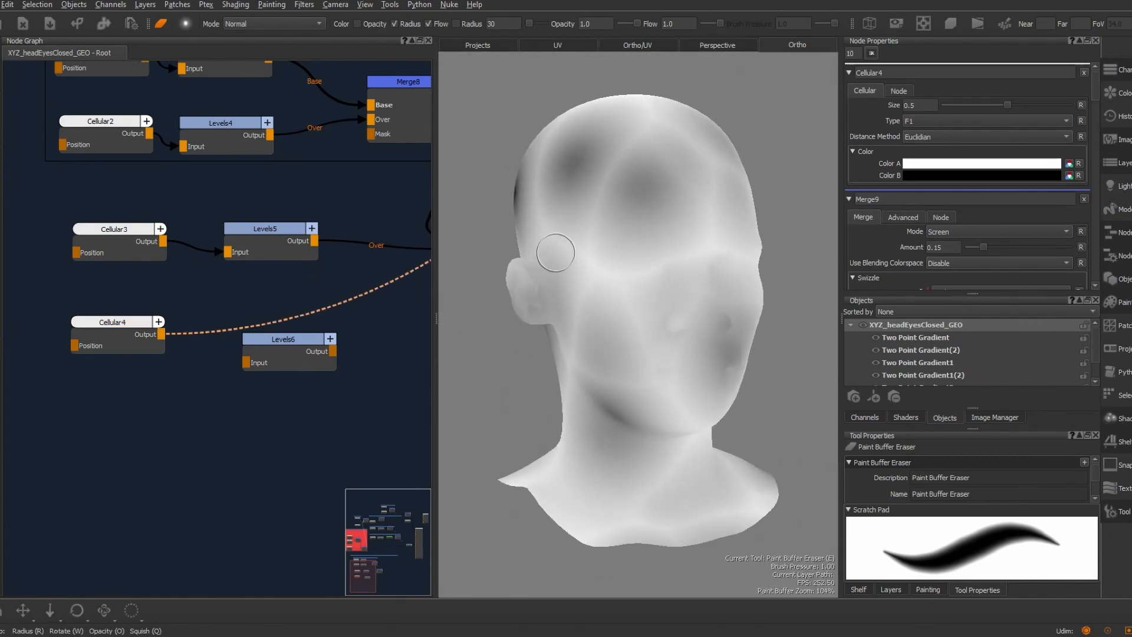
Set the Cellular4 Size to 0.045 and connect its output to the Levels6 node, aligned below Levels5
left_click(917, 105)
key("BackSpace")
type("045")
key("Return")
right_click_drag(598, 309, 660, 309, "alt")
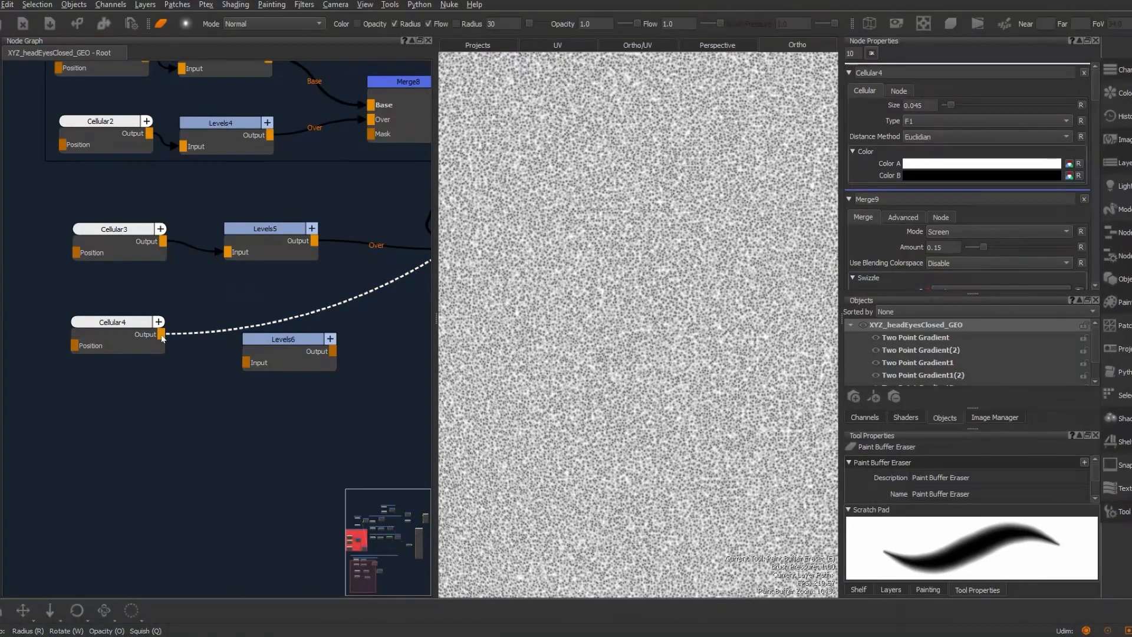
left_click_drag(278, 342, 265, 323)
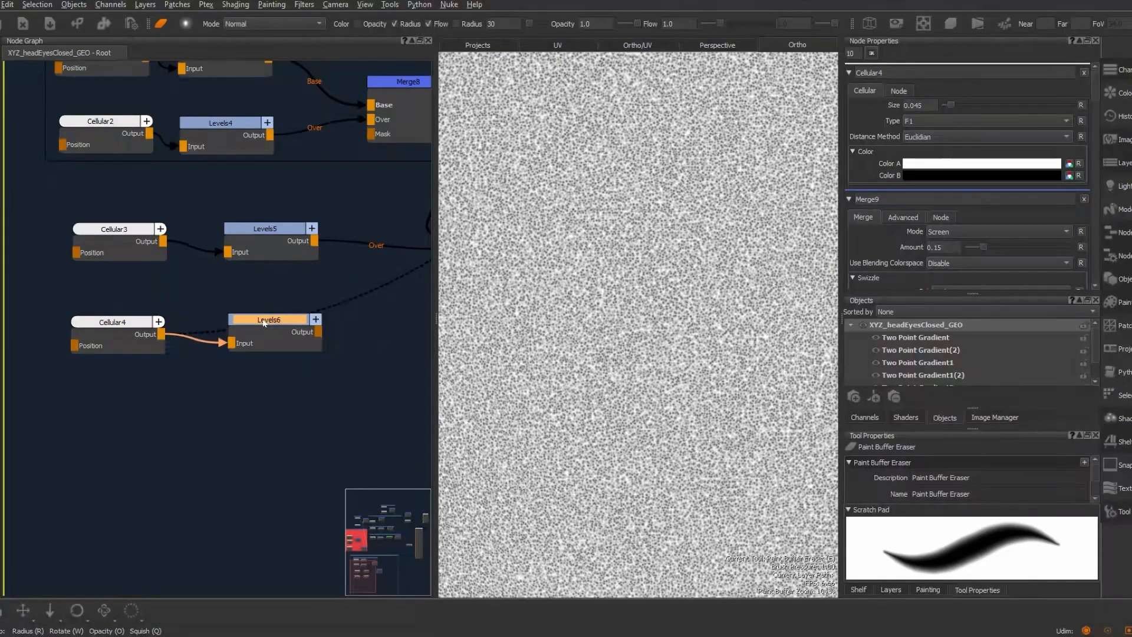
Set the Levels6 output Black to 0.2 and its input levels to Black 0.2, Mid 0.45 and White 0.6, viewing its output
double_click(265, 323)
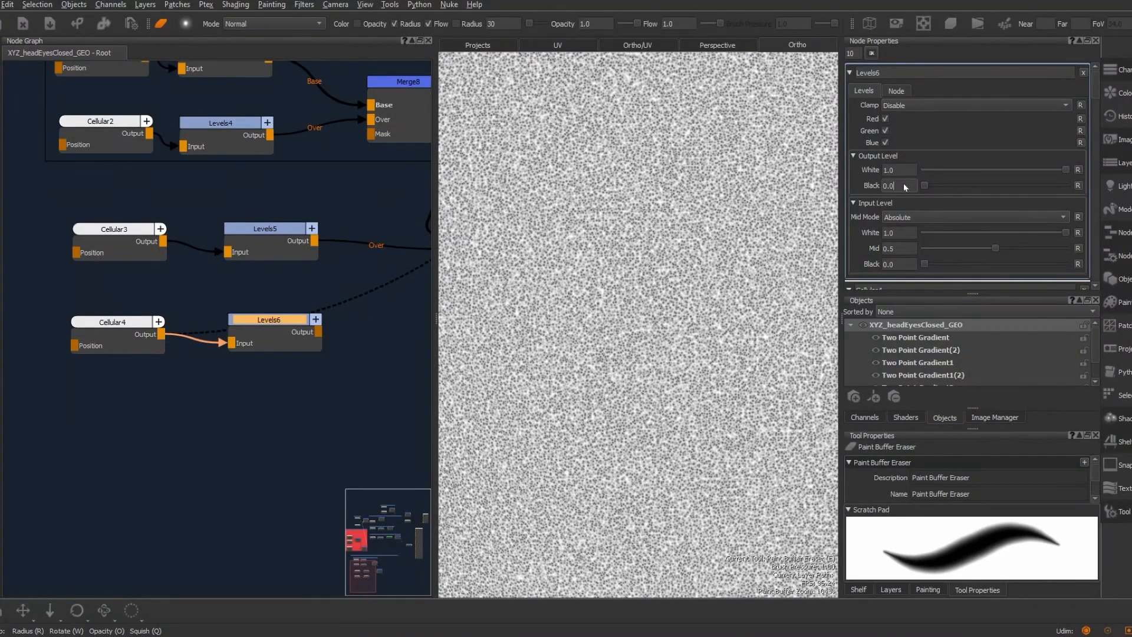
scroll(905, 186, "up", 2)
left_click(907, 266)
scroll(904, 267, "up", 2)
left_click(909, 252)
type("0.45")
key("Return")
left_click(906, 233)
type("0.")
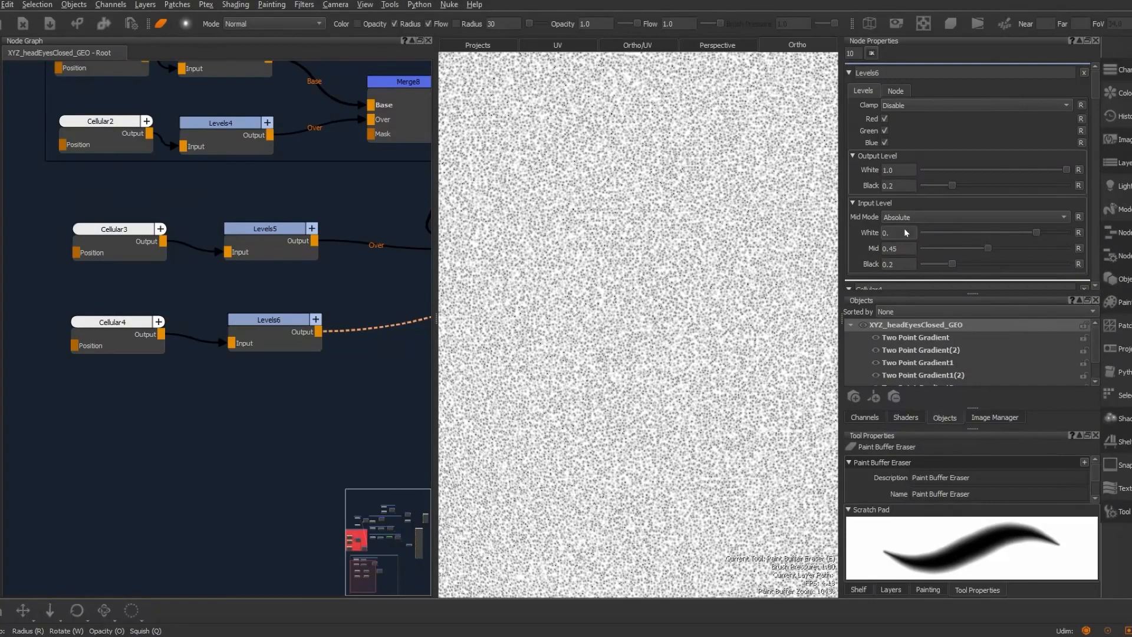
type("6")
key("Return")
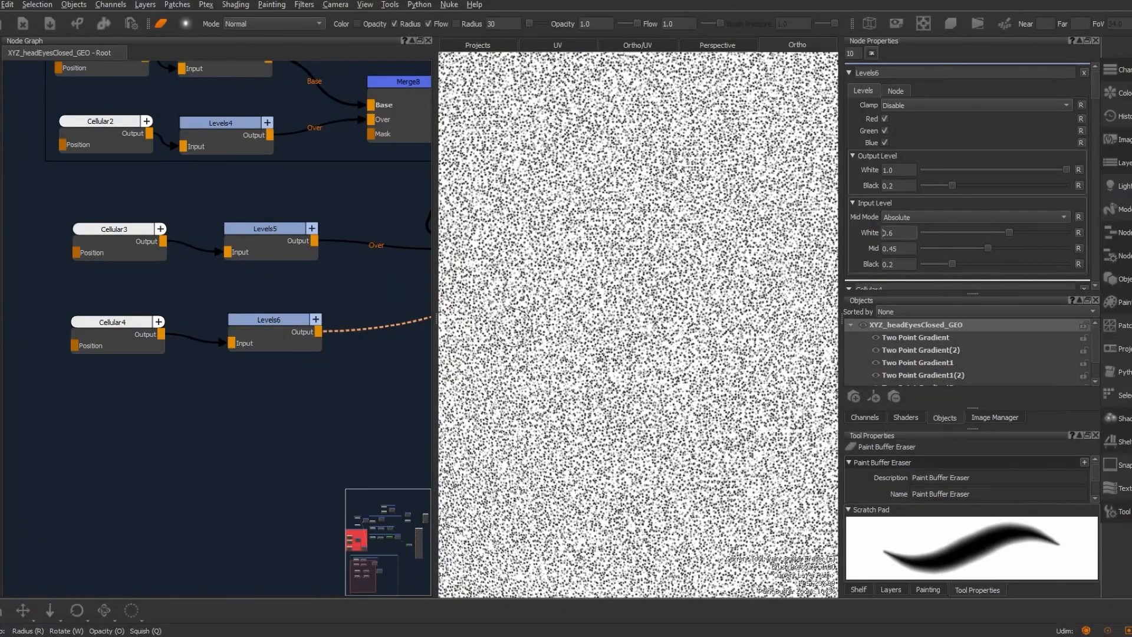
Add a Merge node below Merge9
middle_click_drag(328, 383, 165, 384)
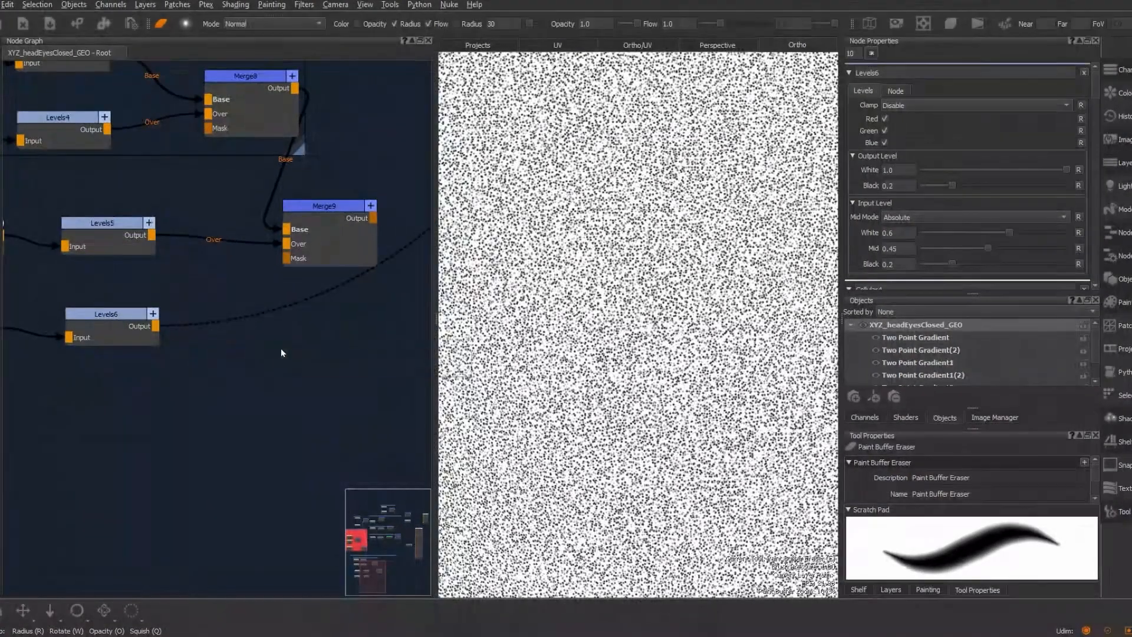
key("Tab")
type("c")
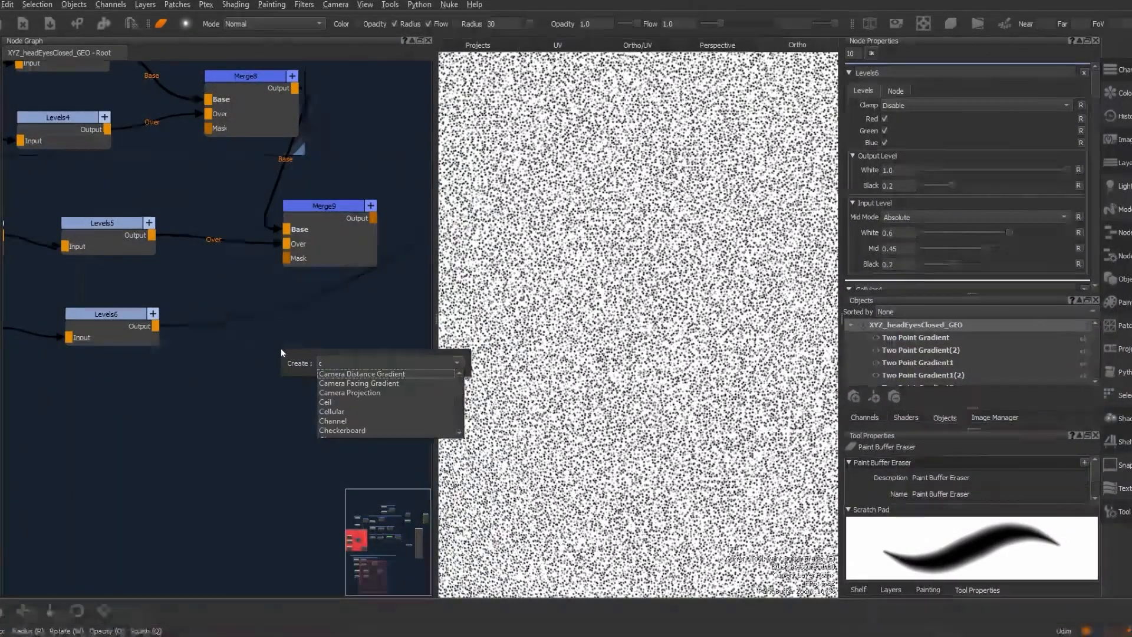
key("BackSpace")
type("me")
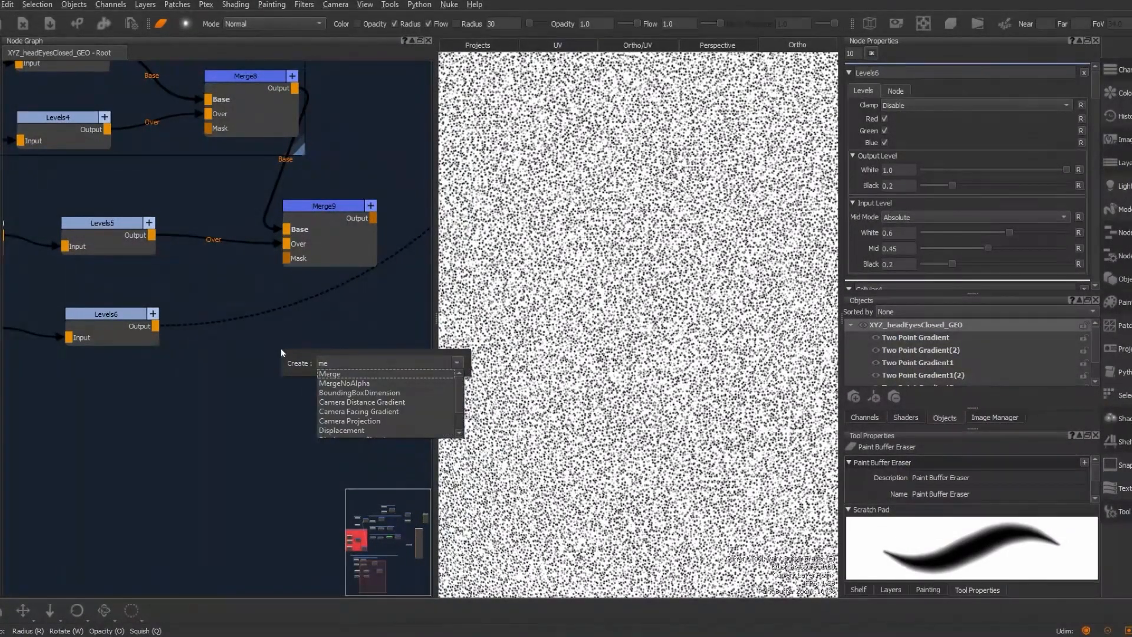
left_click(345, 374)
left_click_drag(327, 363, 383, 335)
scroll(250, 328, "down", 3)
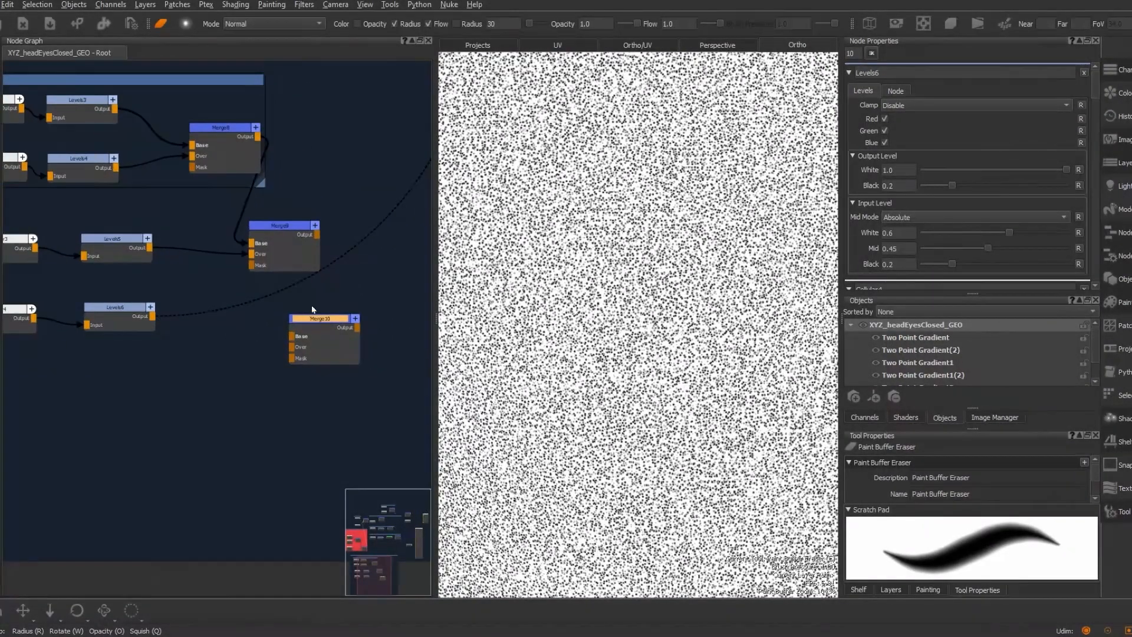
Wire Merge9 into the new Merge's Base and Levels6 into its Over input, and view the result
left_click_drag(317, 235, 350, 310)
left_click(155, 316)
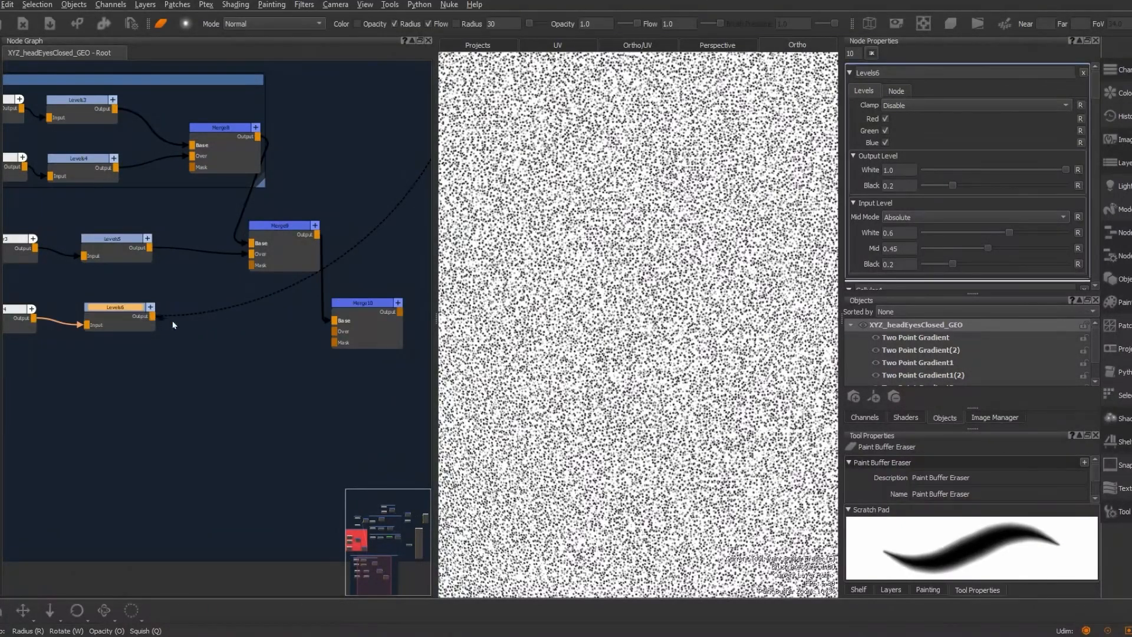
left_click_drag(174, 324, 360, 302)
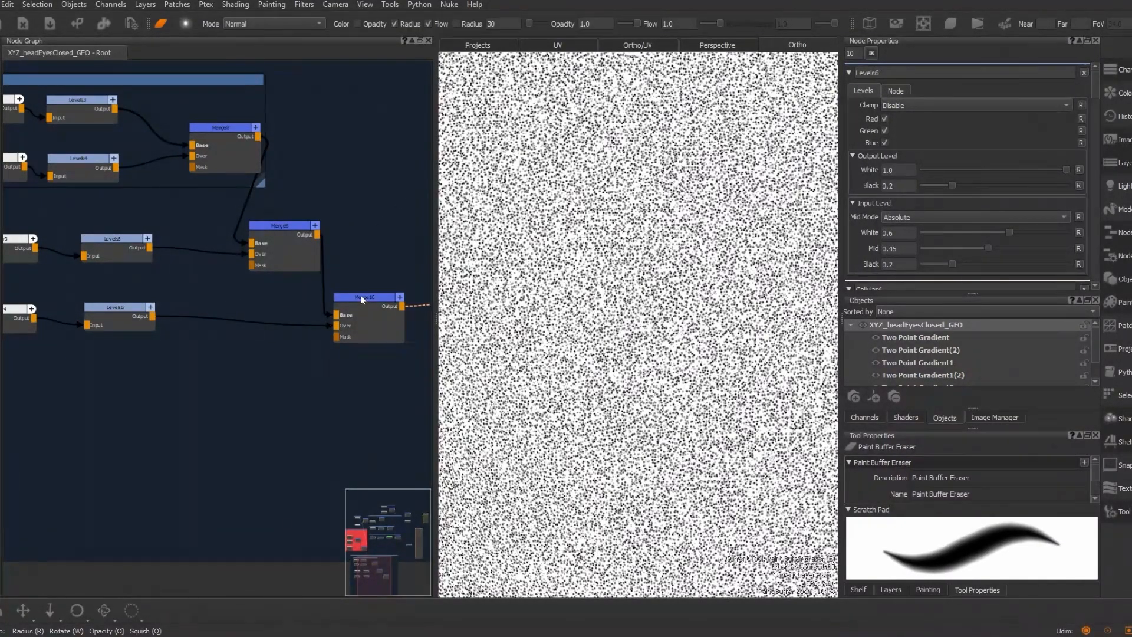
Set the Merge10 Mode to Screen and its Amount to 0.15, and inspect the blend up close
double_click(362, 297)
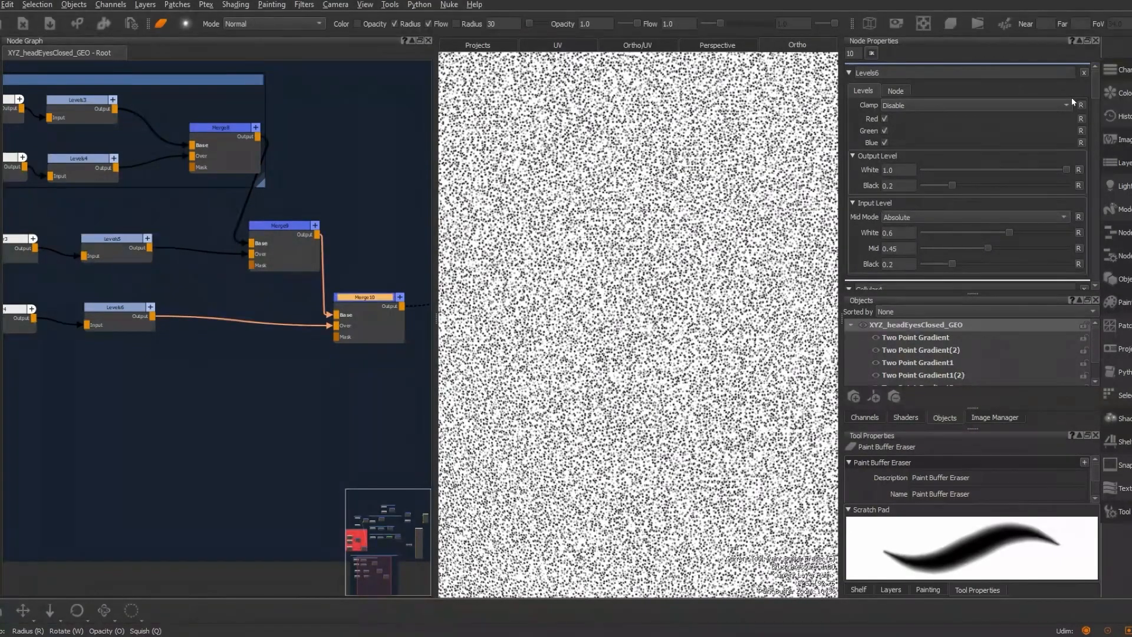
left_click(1048, 105)
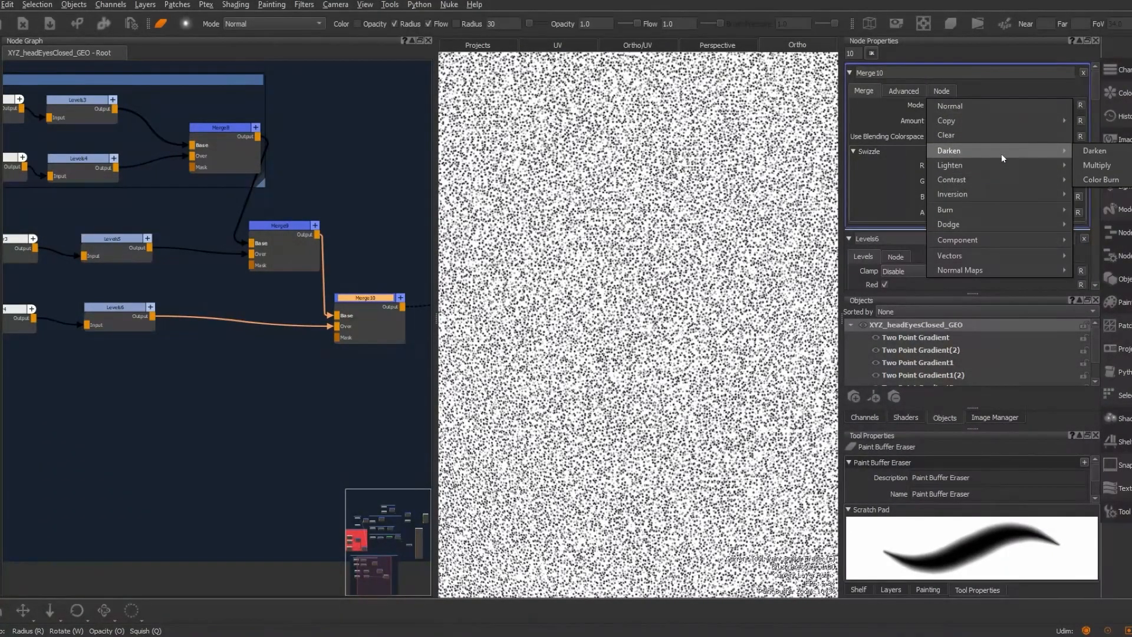
mouse_move(1002, 166)
left_click(1088, 179)
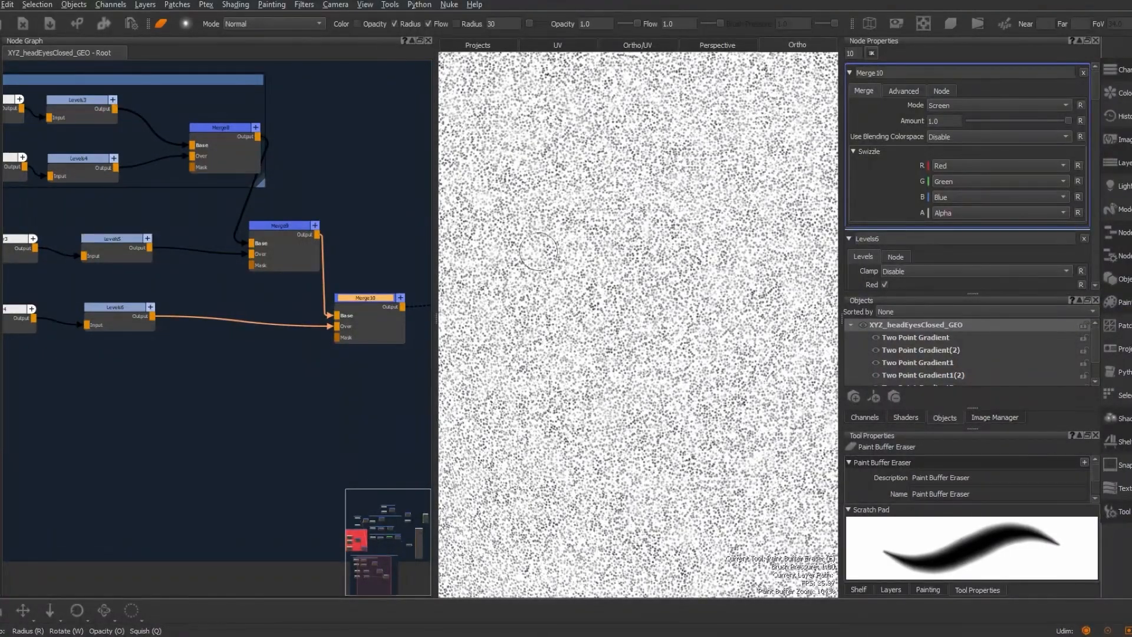
double_click(938, 121)
type("0.15")
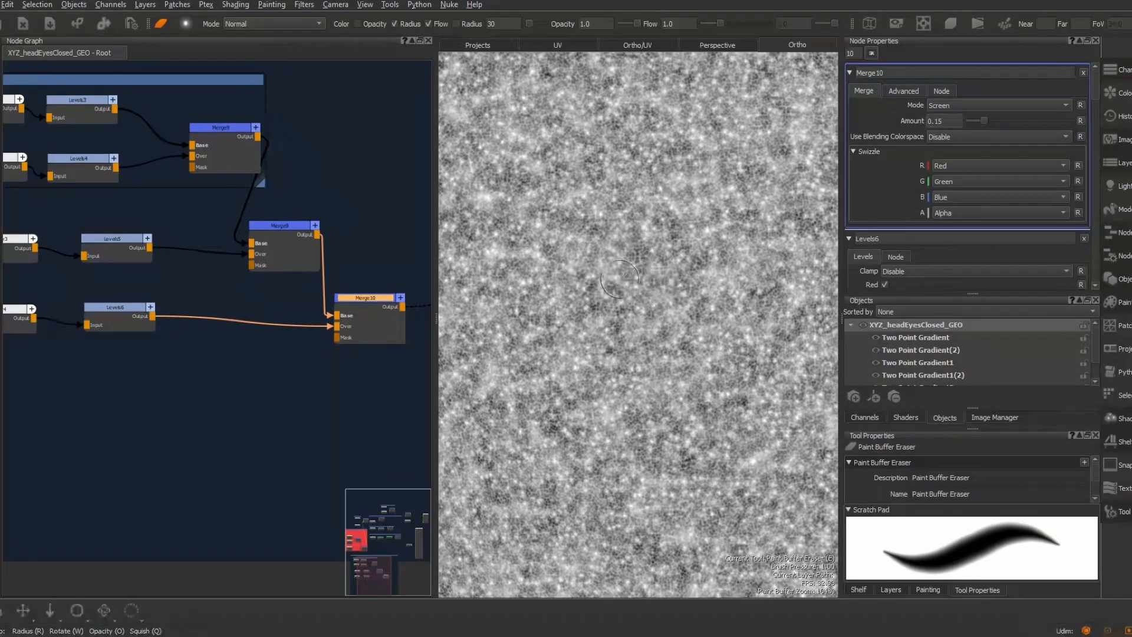
right_click_drag(611, 289, 732, 292, "alt")
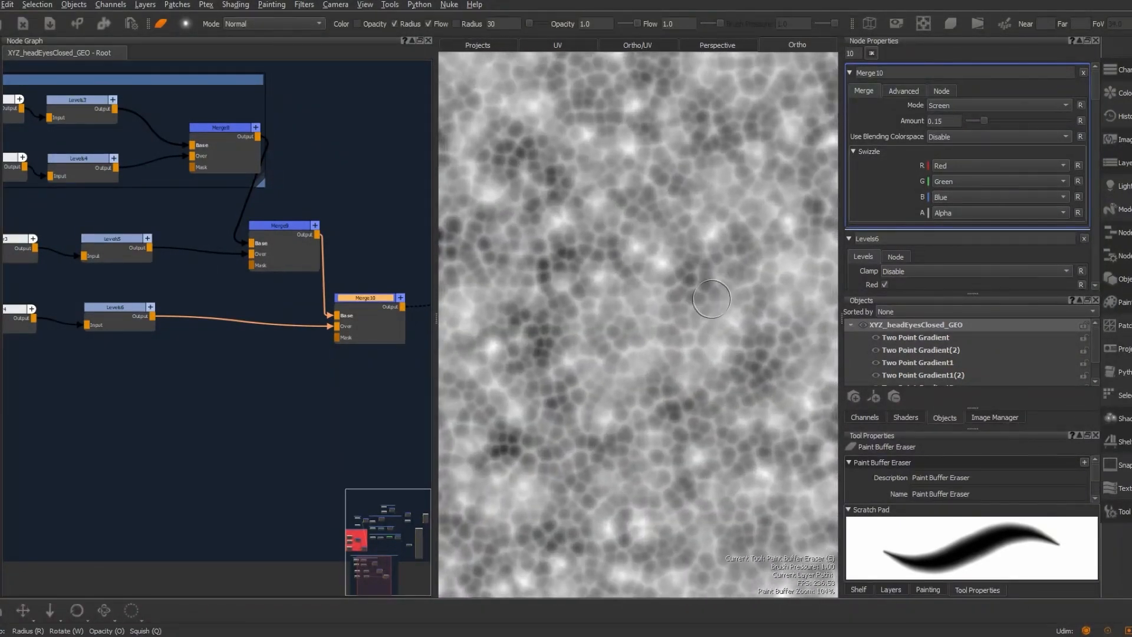
Compare the Merge9 output with the Merge10 output on the close-up surface
left_click(294, 229)
key("v")
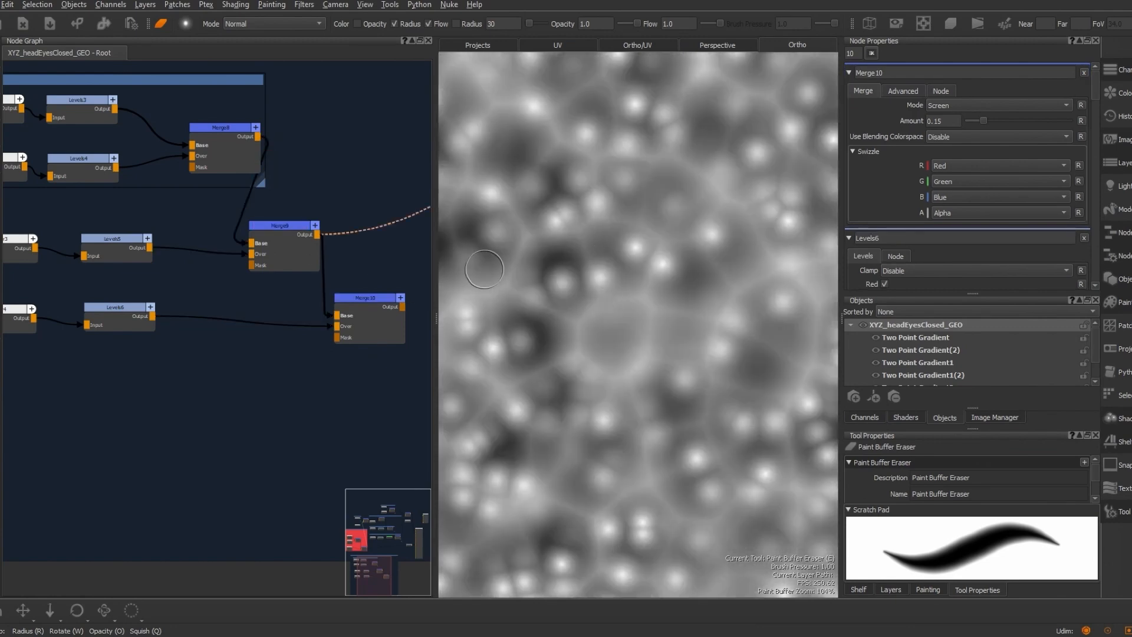
key("v")
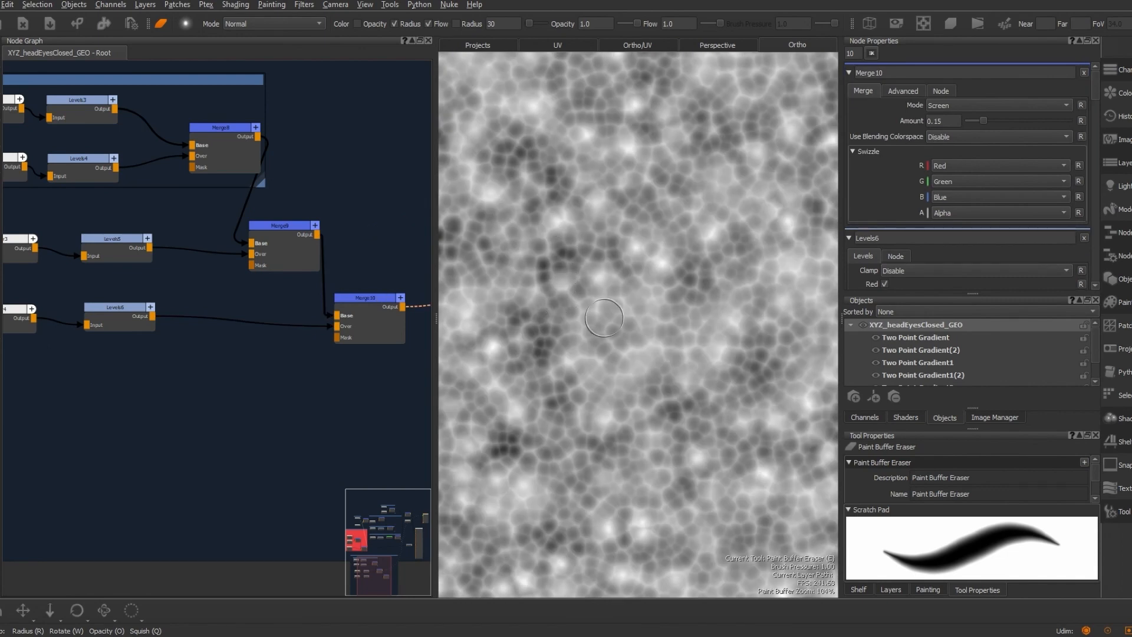
Set the Merge9 Amount to 0.2 and check the combined pattern on the whole head
left_click(295, 225)
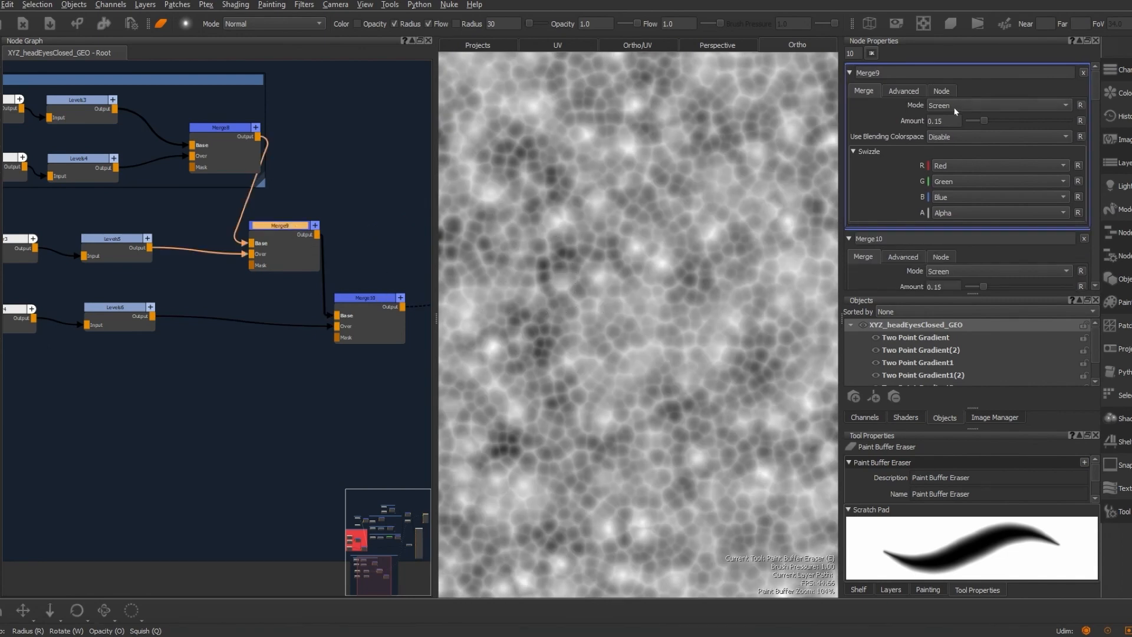
key("BackSpace")
type("2")
key("Return")
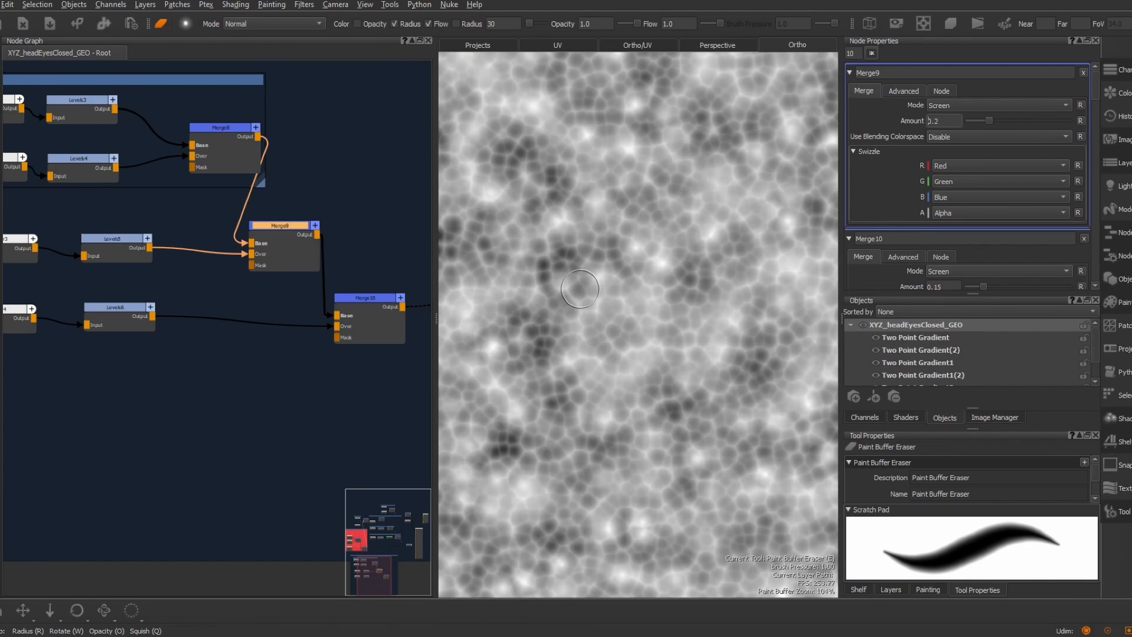
right_click_drag(630, 297, 536, 301, "alt")
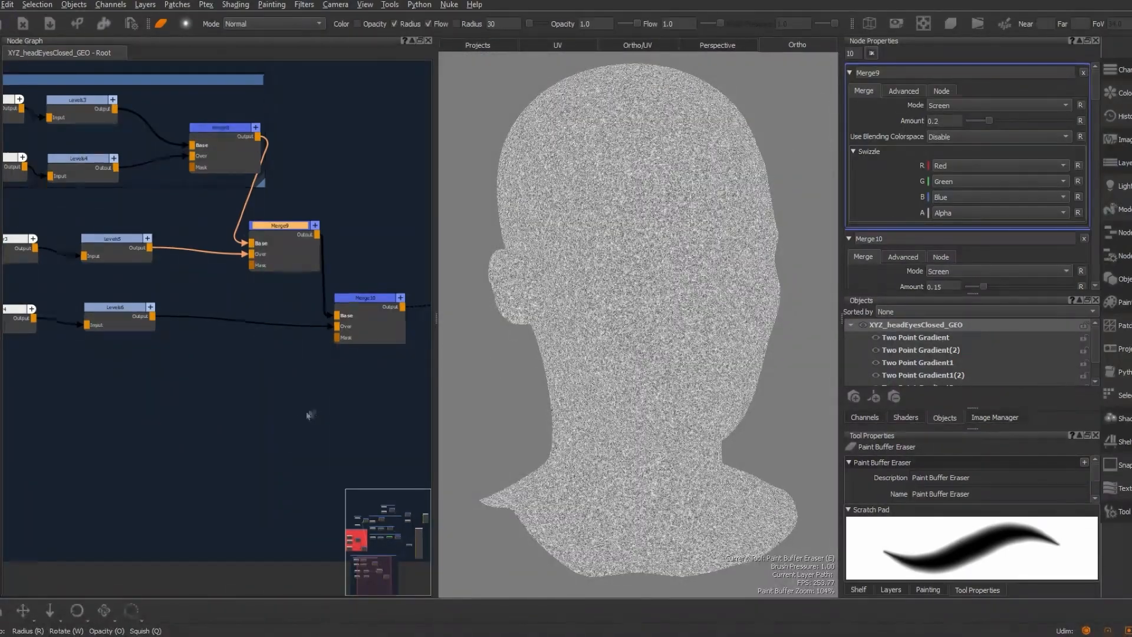
Group Cellular3, Cellular4, their Levels nodes, Merge9 and Merge10 in a backdrop named Creases
scroll(336, 334, "down", 2)
left_click_drag(364, 309, 106, 269)
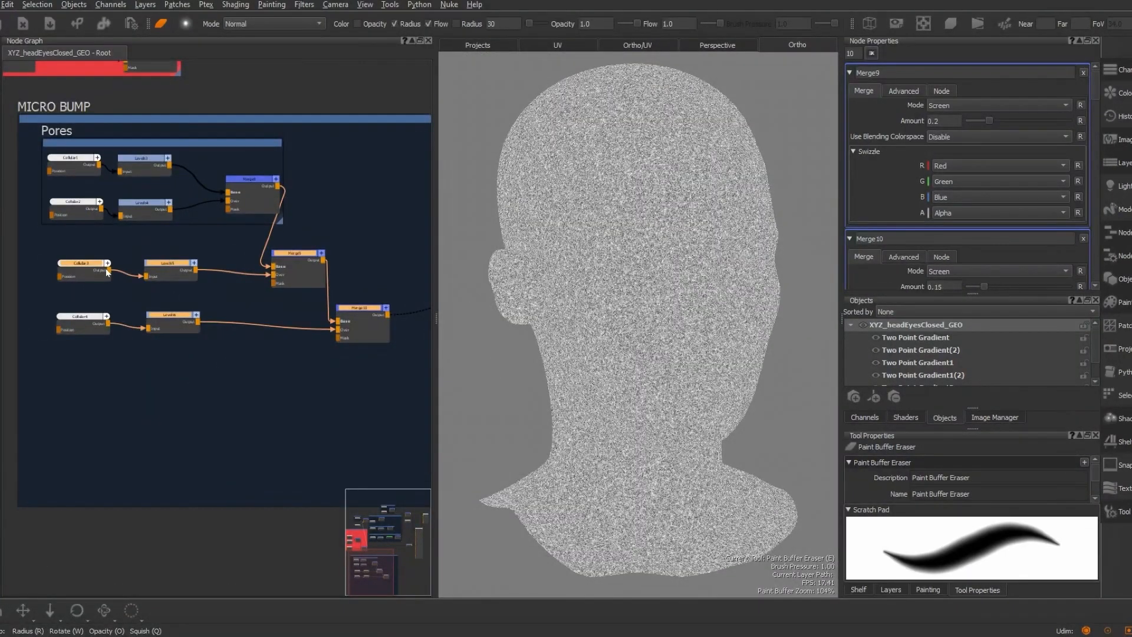
key("Tab")
type("ba")
key("Return")
left_click(142, 252)
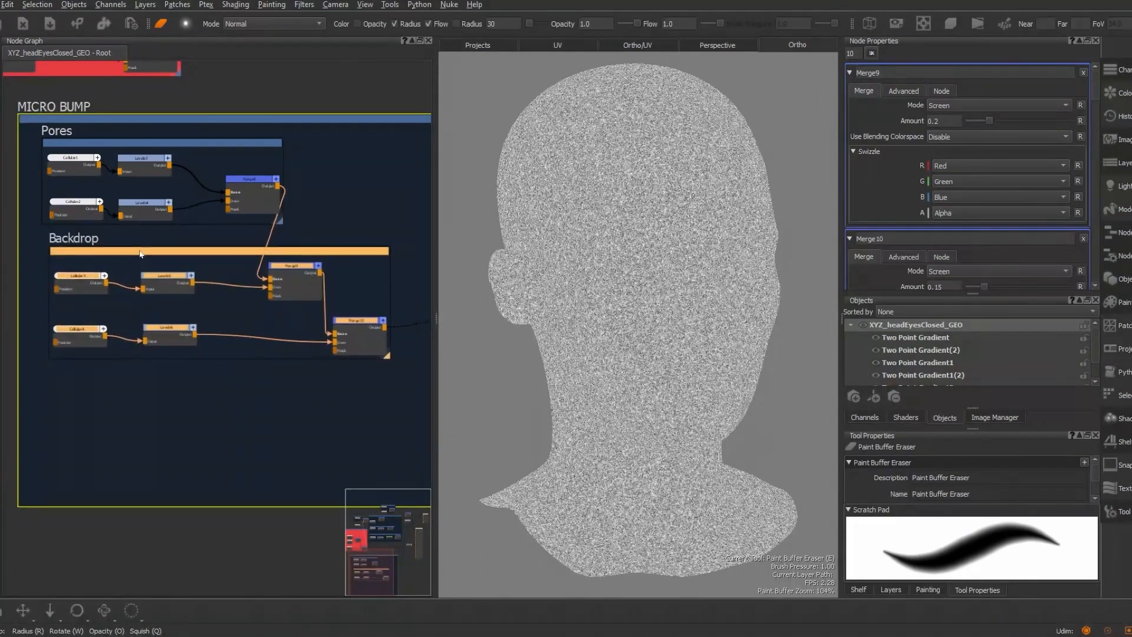
double_click(944, 105)
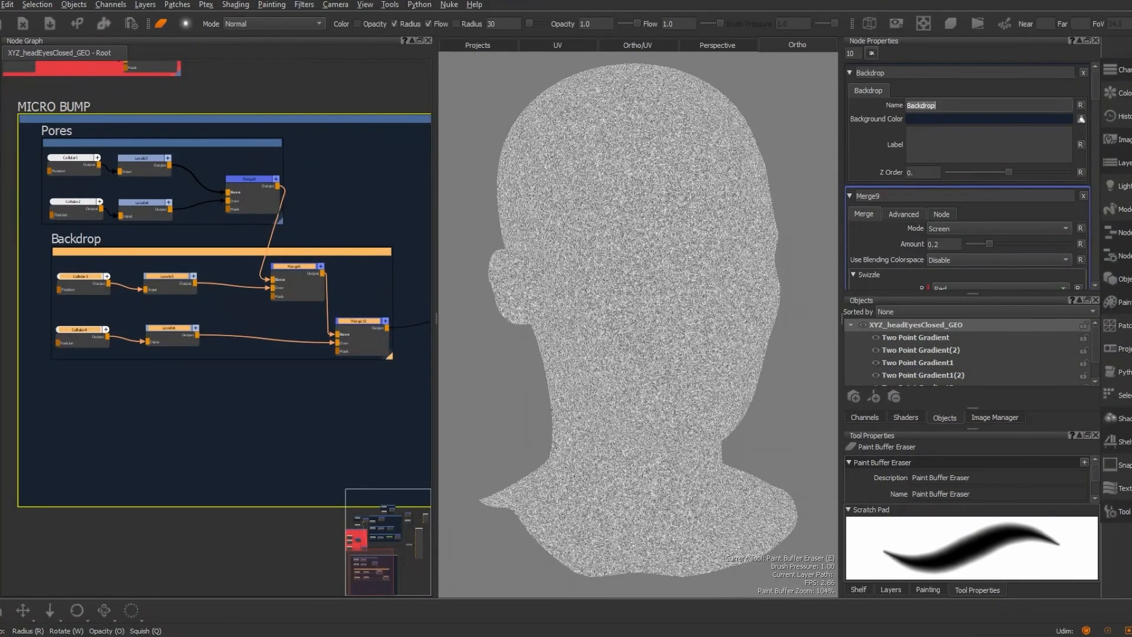
type("Creases")
key("Return")
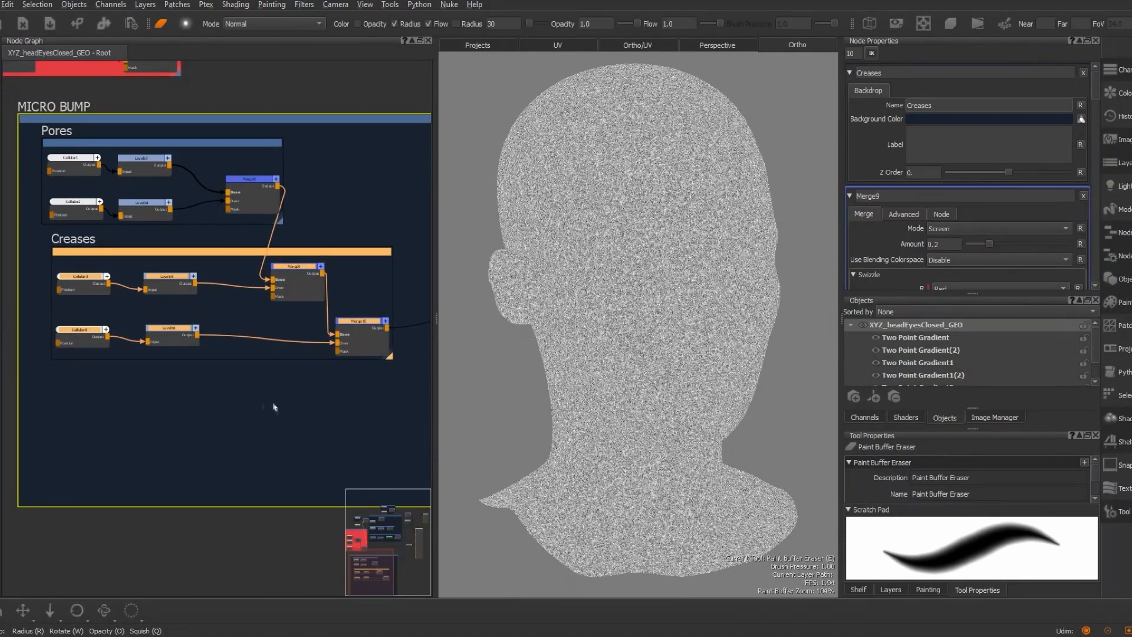
Add a Cellular node below the Creases backdrop
left_click(136, 260)
key("Tab")
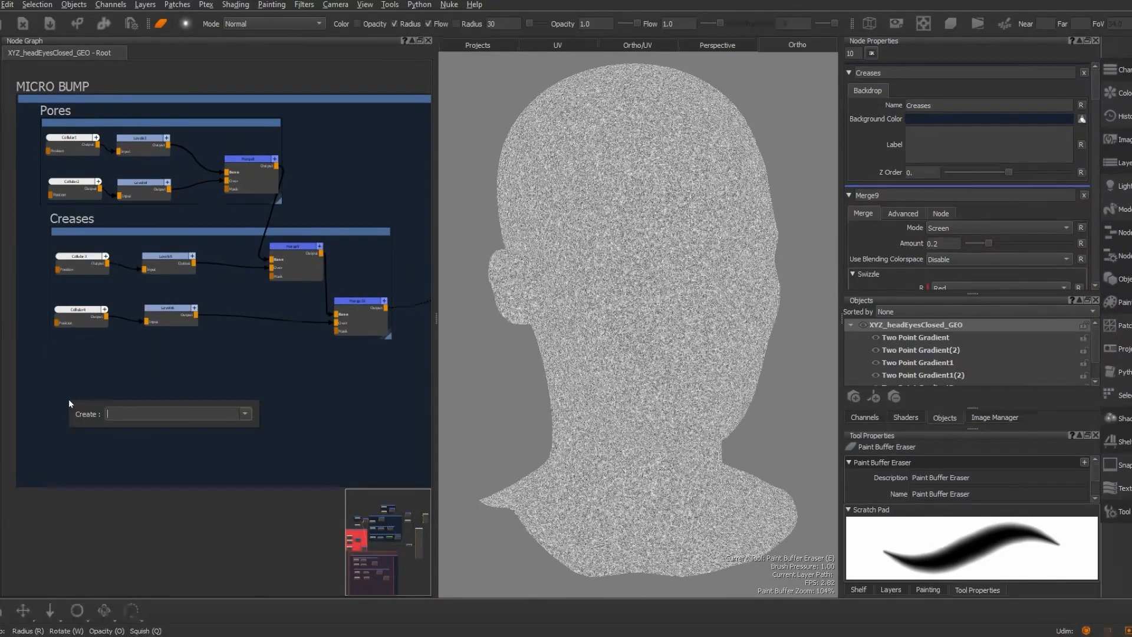
type("cel")
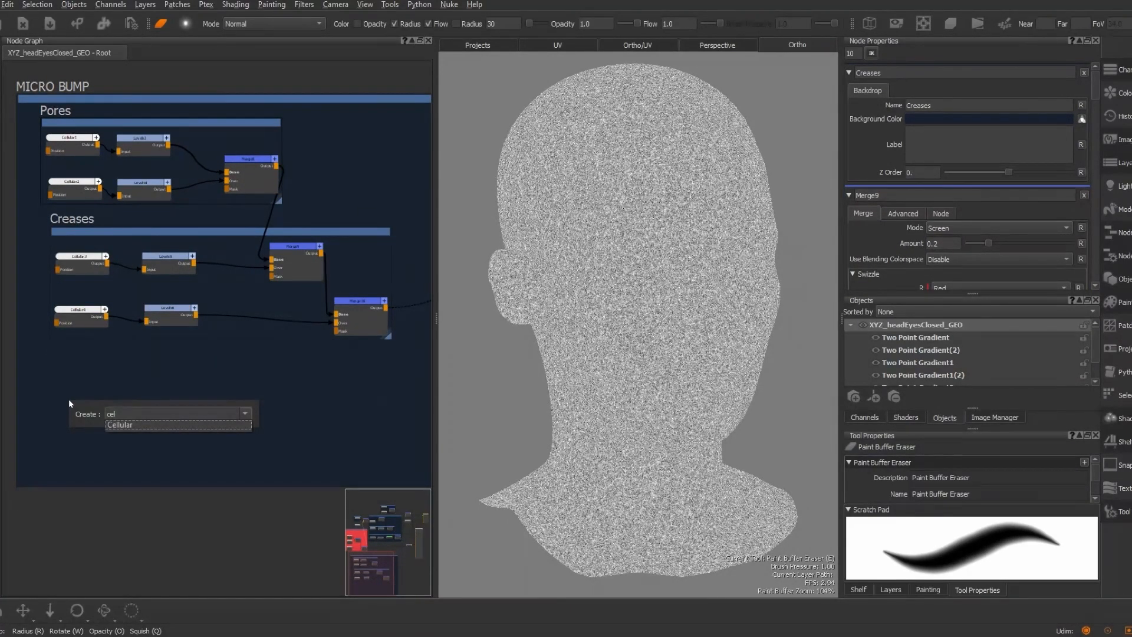
key("Down")
key("Return")
scroll(83, 412, "up", 4)
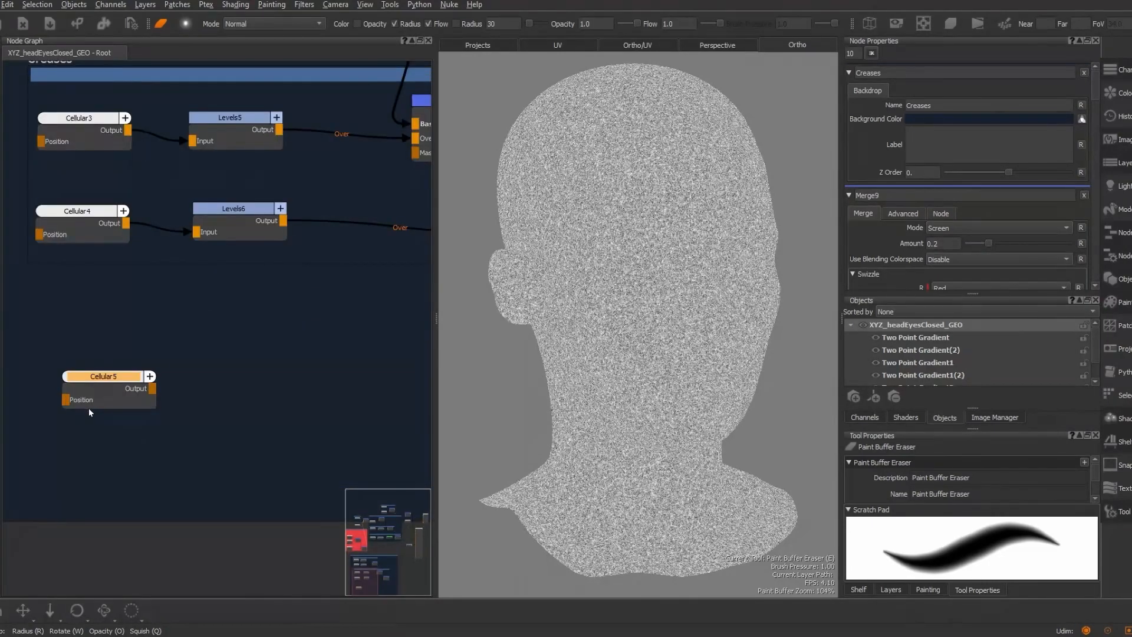
scroll(95, 415, "up", 3)
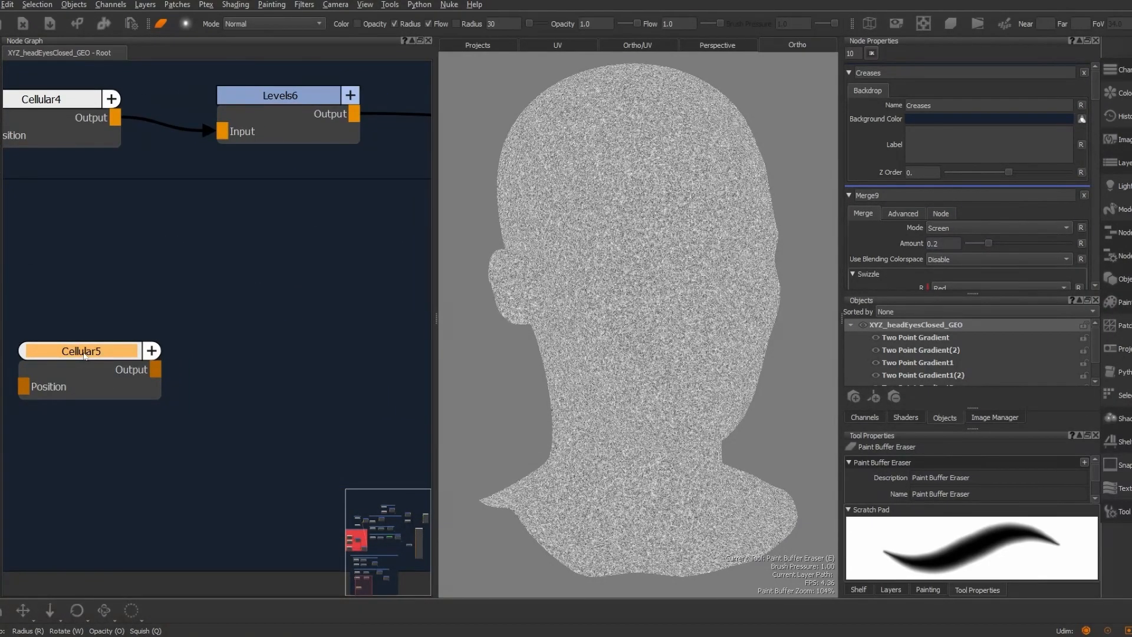
left_click_drag(84, 356, 84, 345)
Add a Levels node beside Cellular5 and connect the Cellular5 output to its input
left_click(243, 355)
key("Tab")
type("lev")
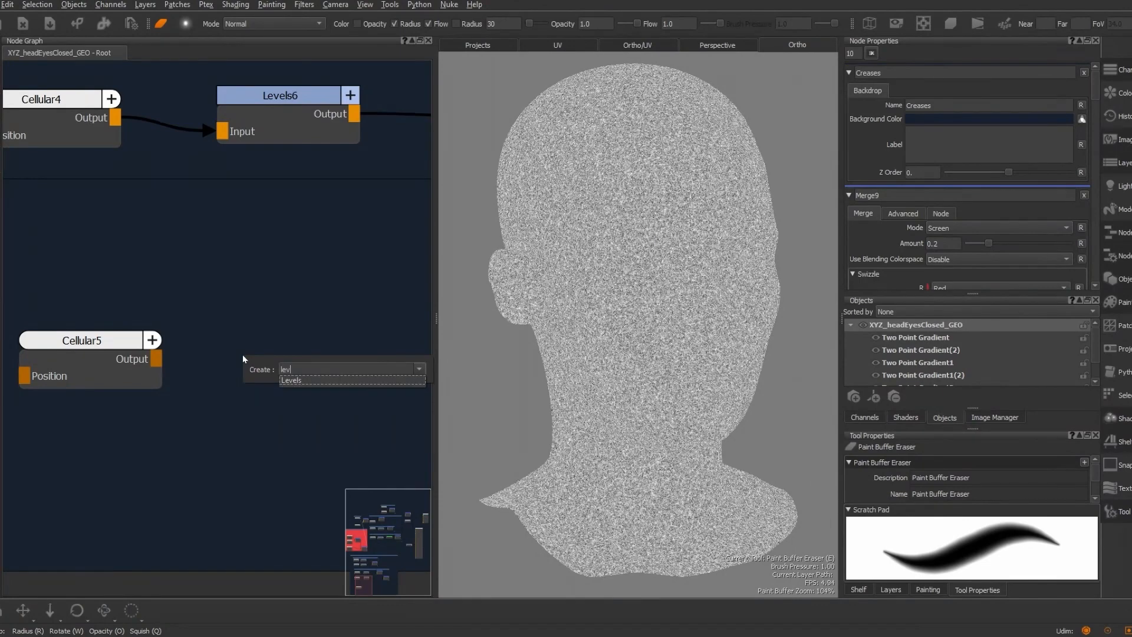
key("Down")
key("Return")
left_click_drag(330, 373, 328, 343)
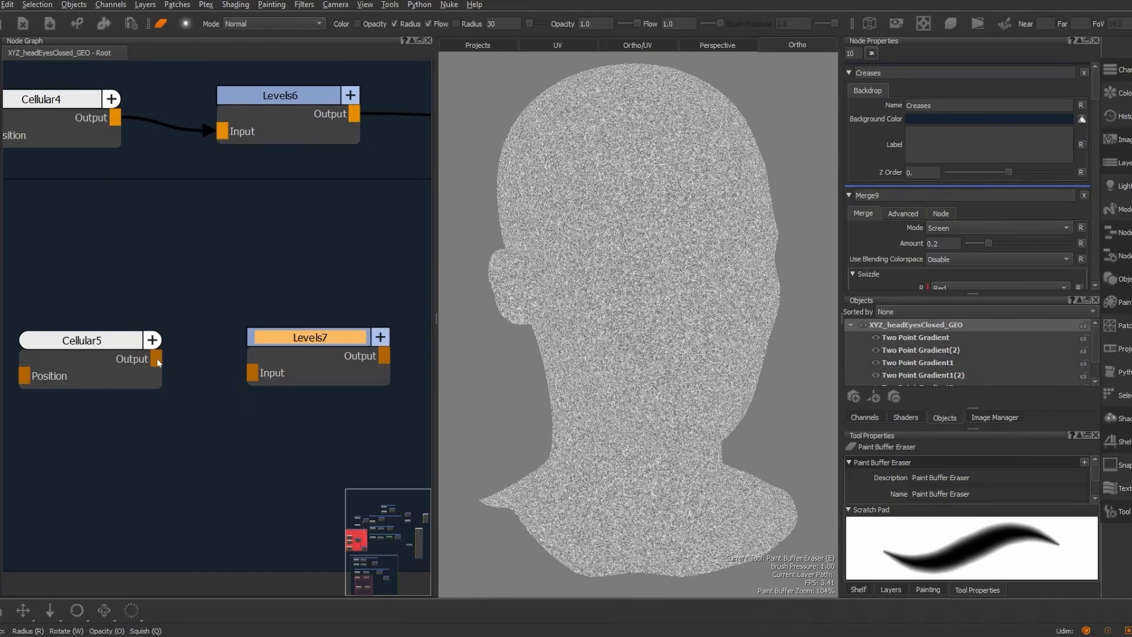
left_click_drag(155, 359, 256, 374)
View the Cellular5 output on the head and set its Size to 0.15
double_click(99, 341)
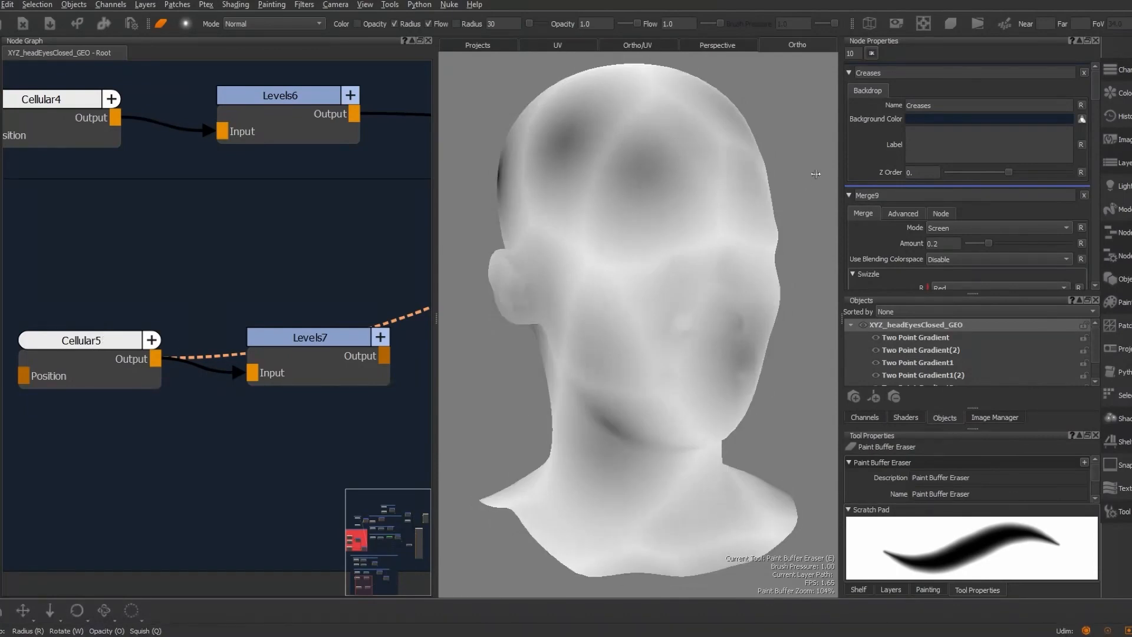
left_click(82, 340)
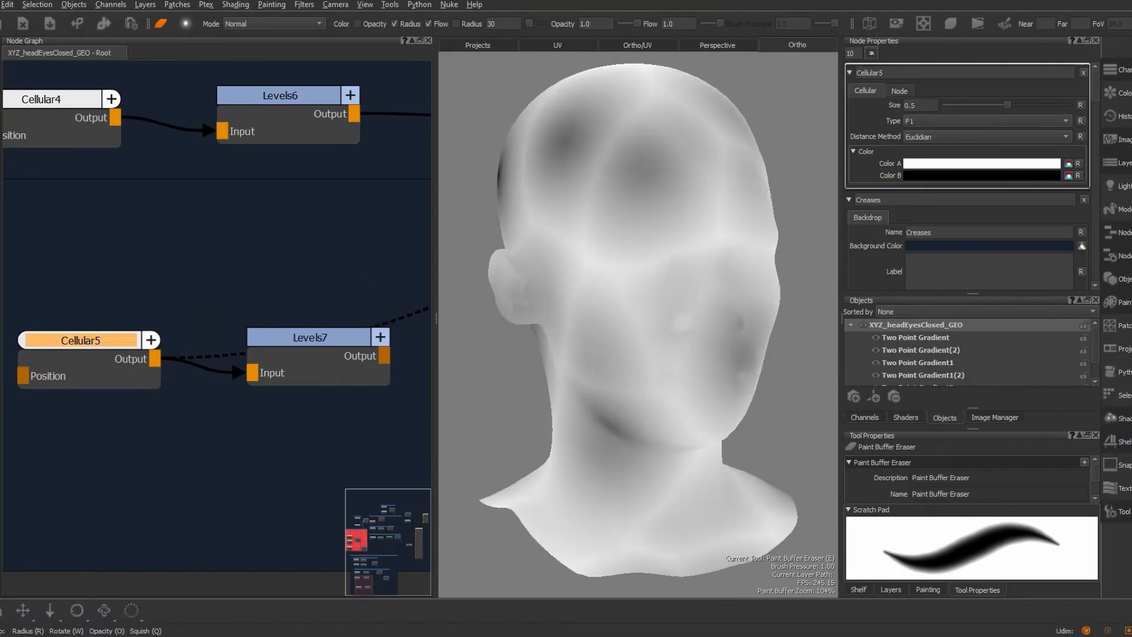
left_click(921, 107)
key("BackSpace")
type("15")
key("Return")
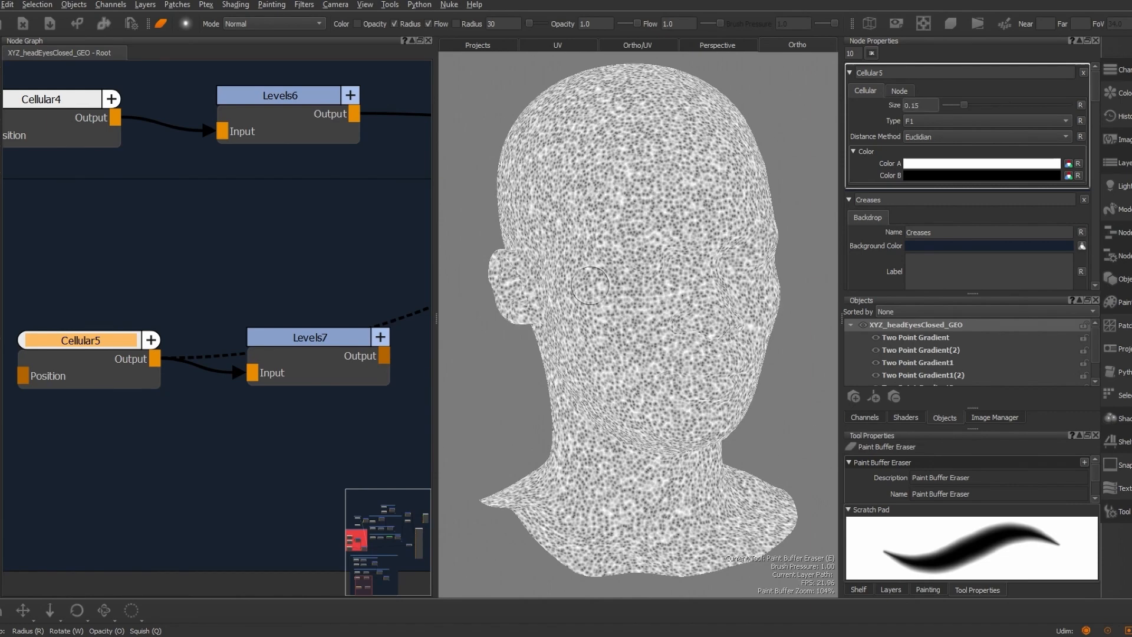
Swap the Cellular5 colors, setting Color A to black and Color B to white
left_click(1083, 200)
left_click(956, 164)
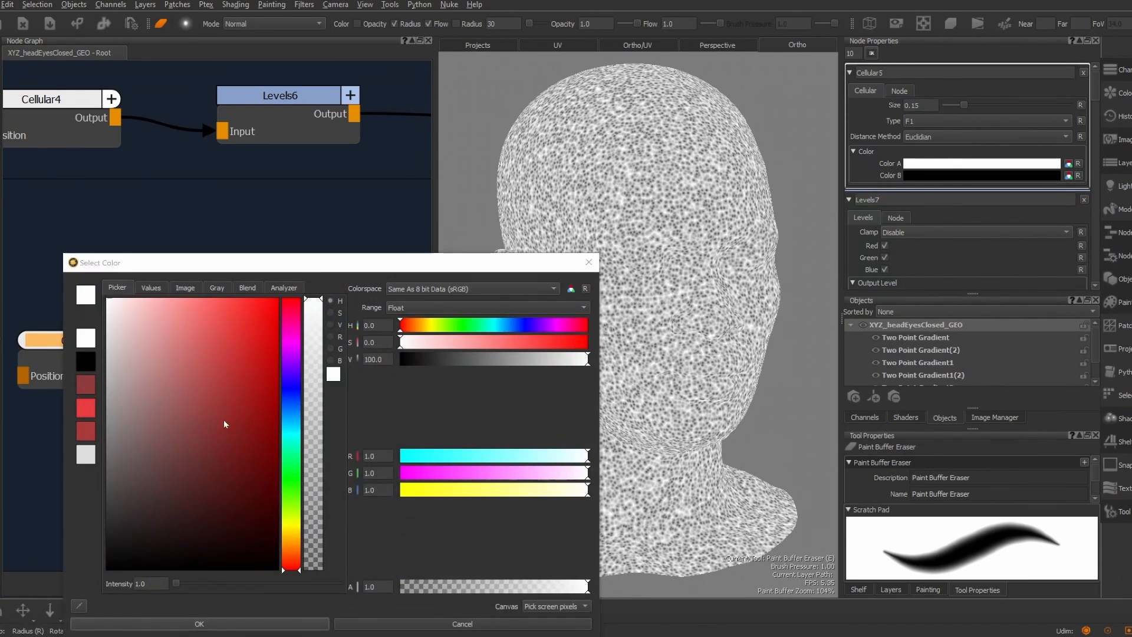
left_click_drag(224, 422, 6, 616)
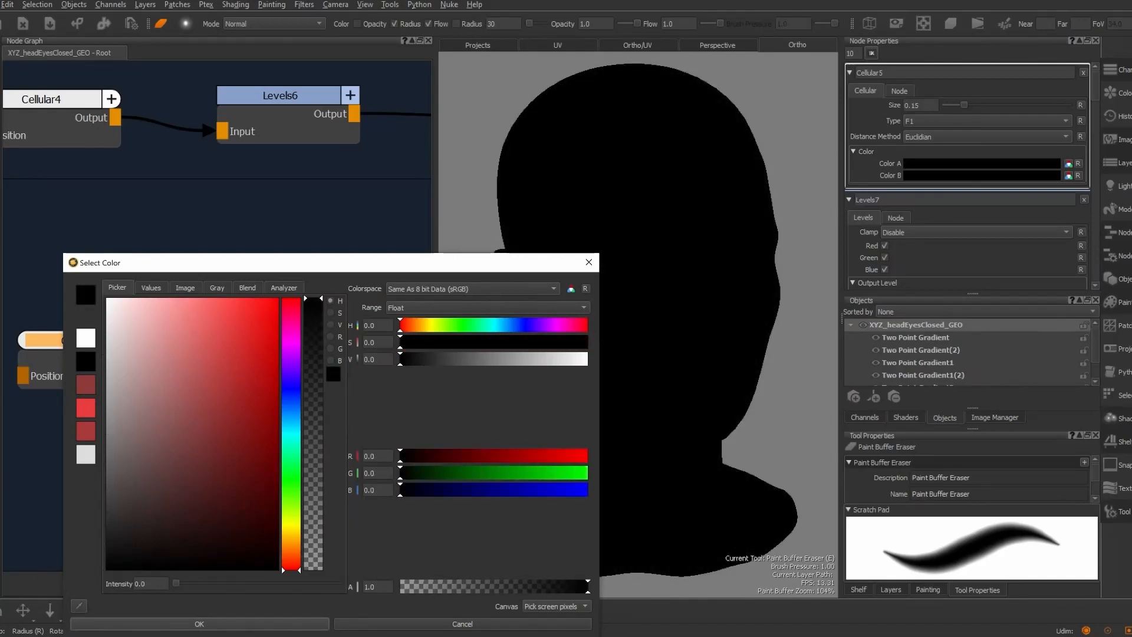
left_click(224, 627)
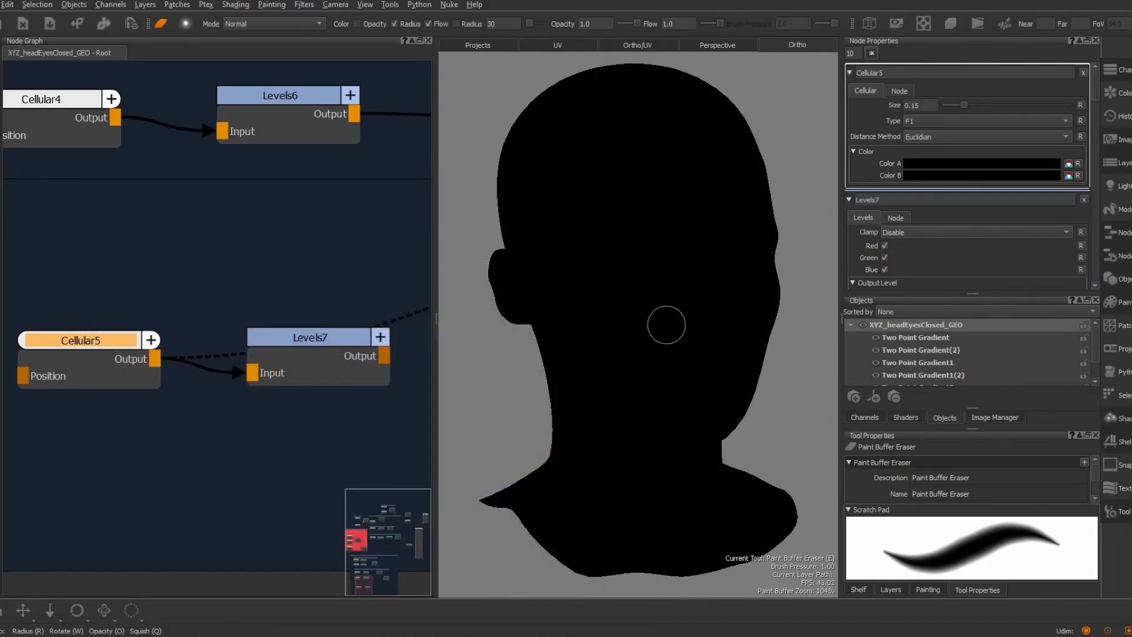
left_click(937, 175)
left_click_drag(115, 524, 34, 278)
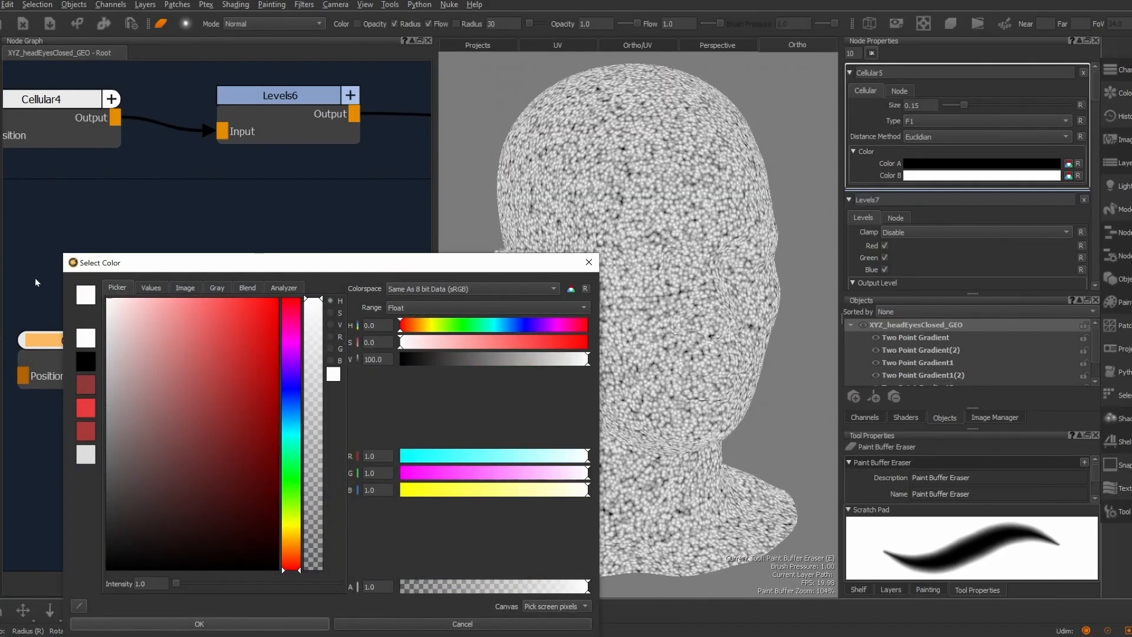
left_click(199, 624)
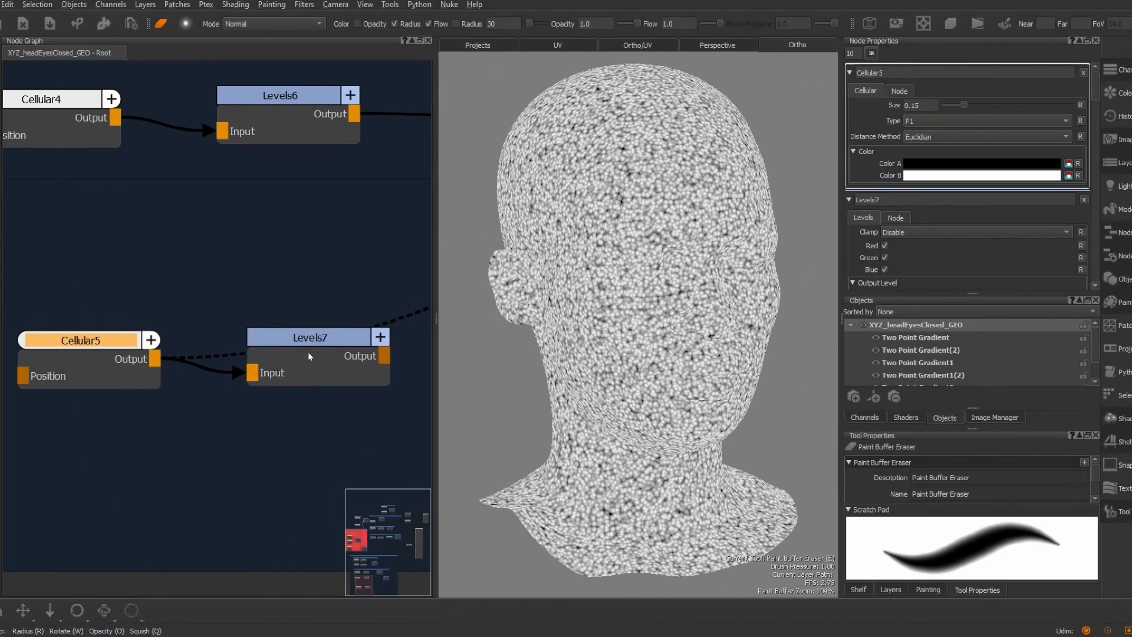
View the Levels7 output on the head and set its output Black level to 0.2
left_click_drag(307, 335, 313, 341)
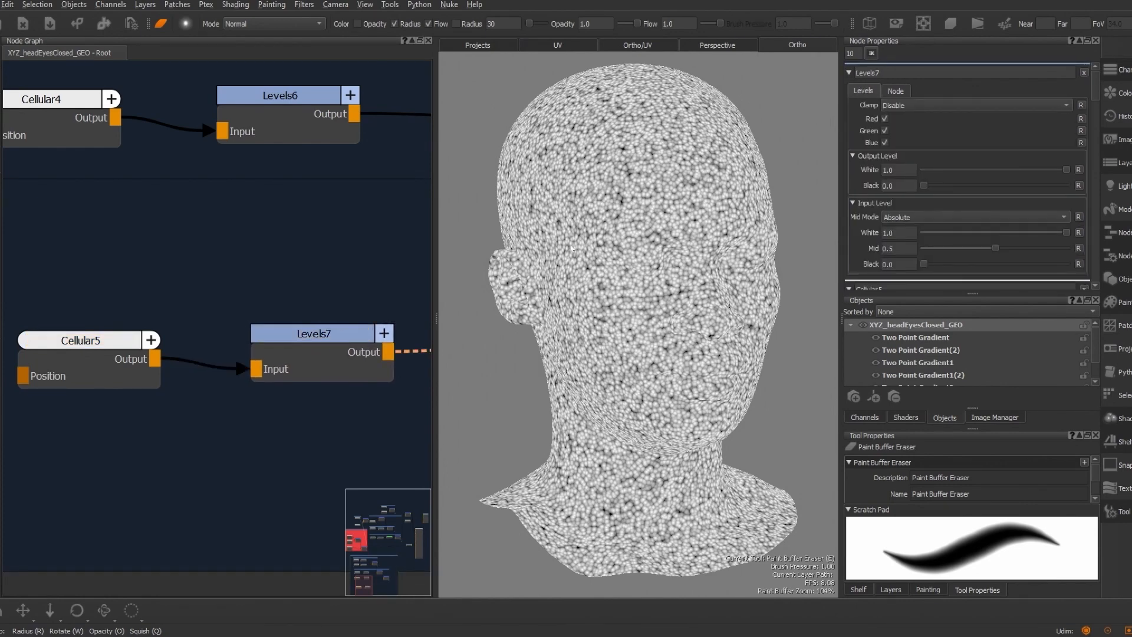
left_click_drag(937, 185, 948, 187)
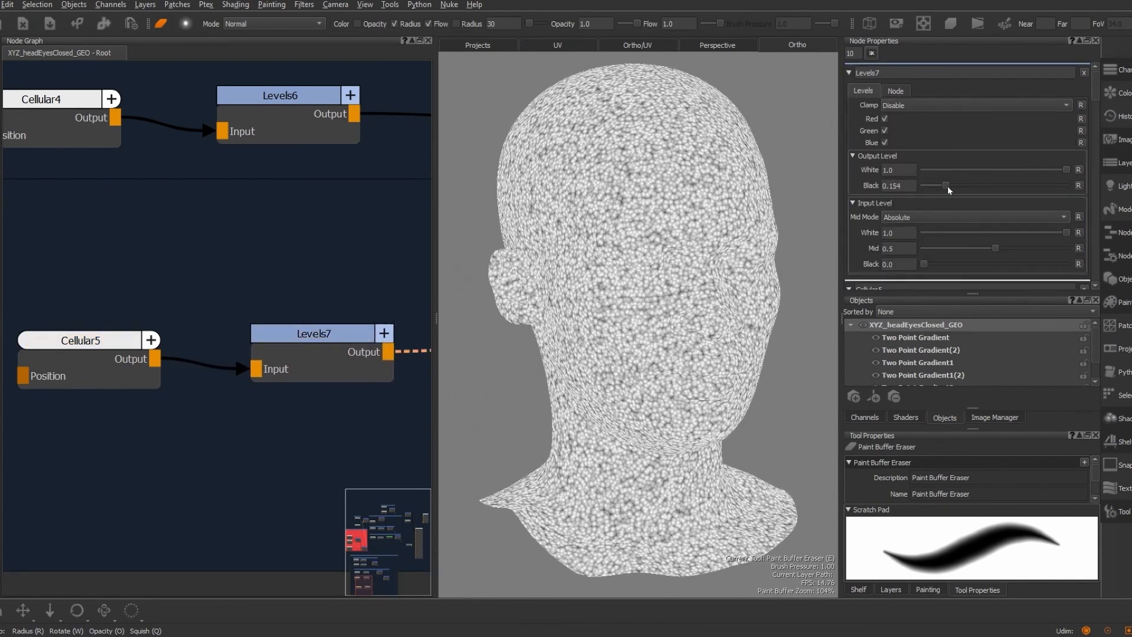
left_click(900, 185)
key("BackSpace")
type("2")
key("Return")
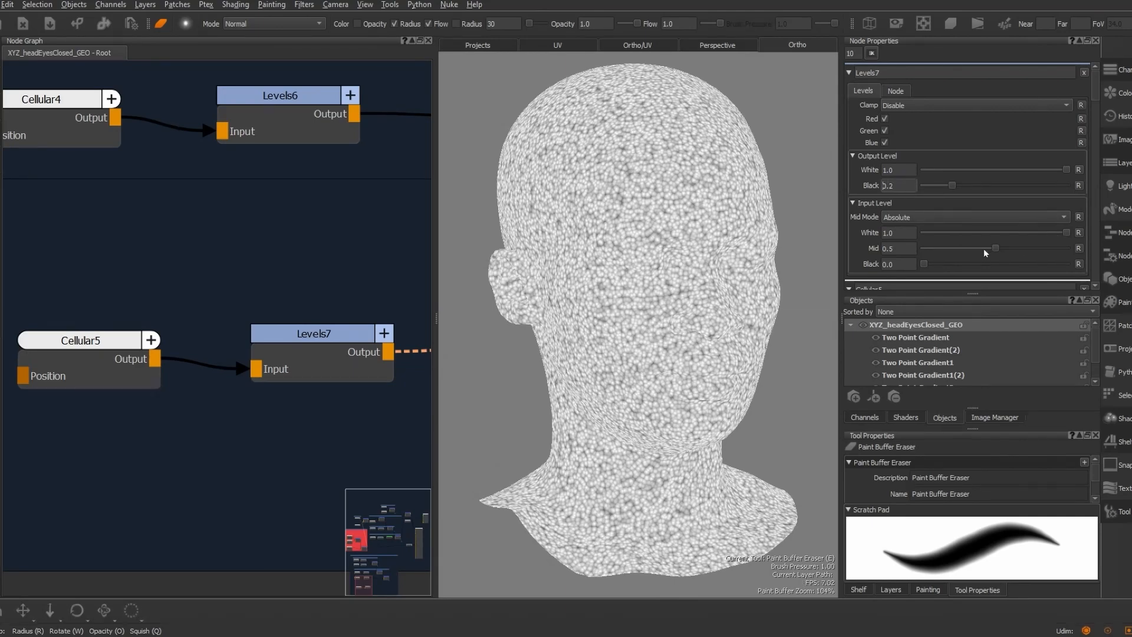
Try Levels7 input levels of Mid 0.6, White 0.656 and Black 0.322, with the output Black at 0.0
left_click_drag(924, 263, 934, 267)
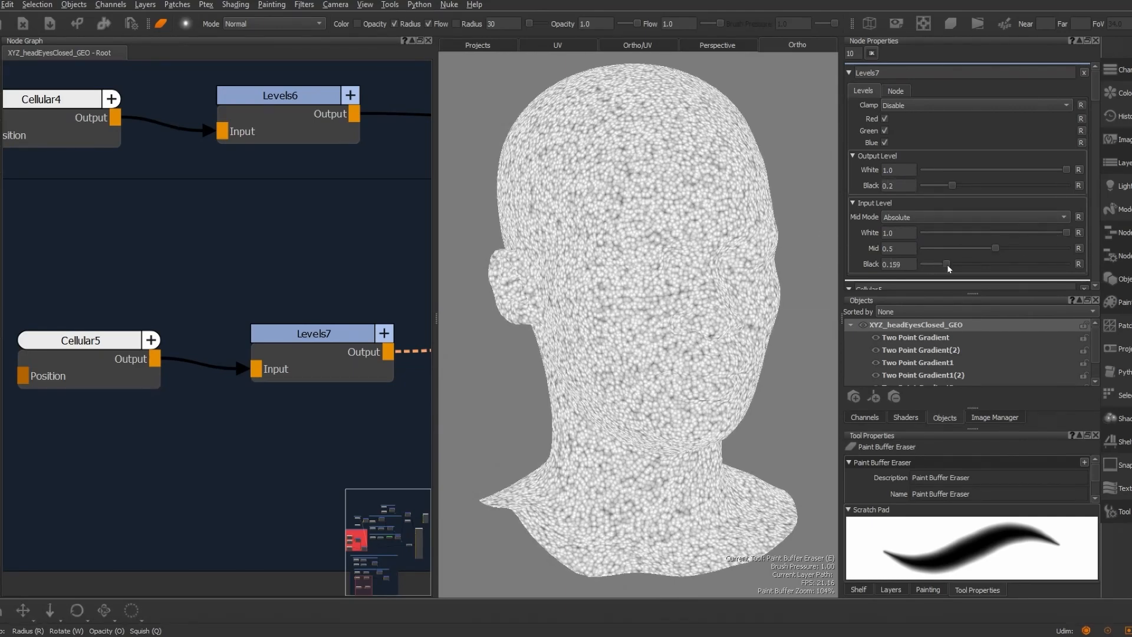
mouse_move(995, 248)
left_mouse_down()
mouse_move(975, 248)
mouse_move(1008, 254)
left_mouse_up()
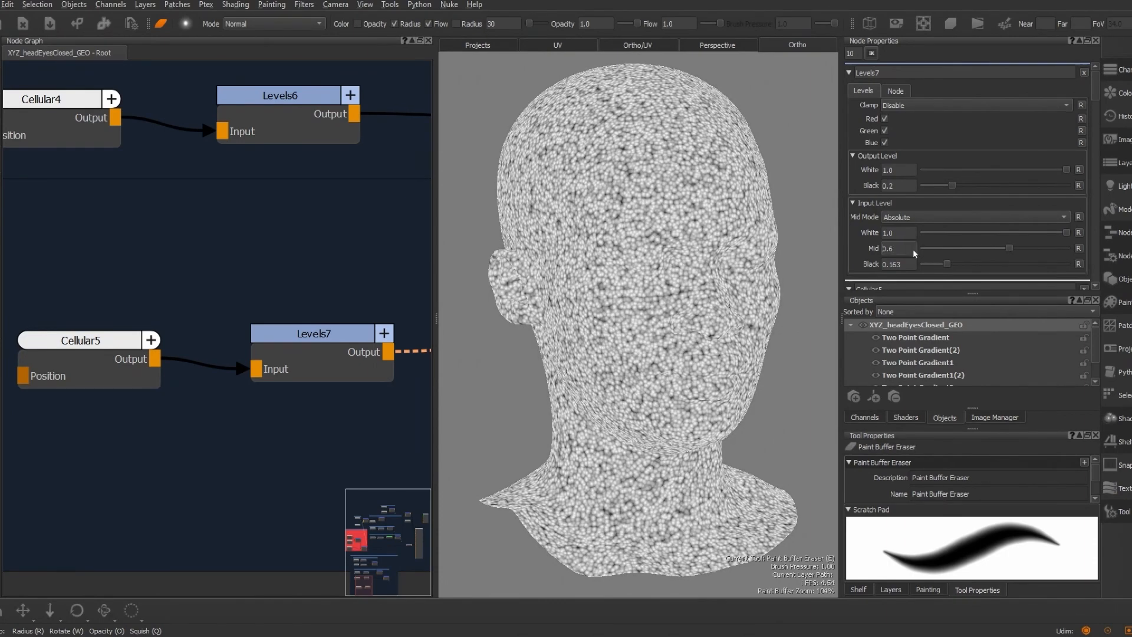
left_click_drag(1066, 233, 1016, 237)
mouse_move(948, 264)
left_mouse_down()
mouse_move(981, 266)
mouse_move(969, 265)
left_mouse_up()
left_click_drag(952, 185, 958, 186)
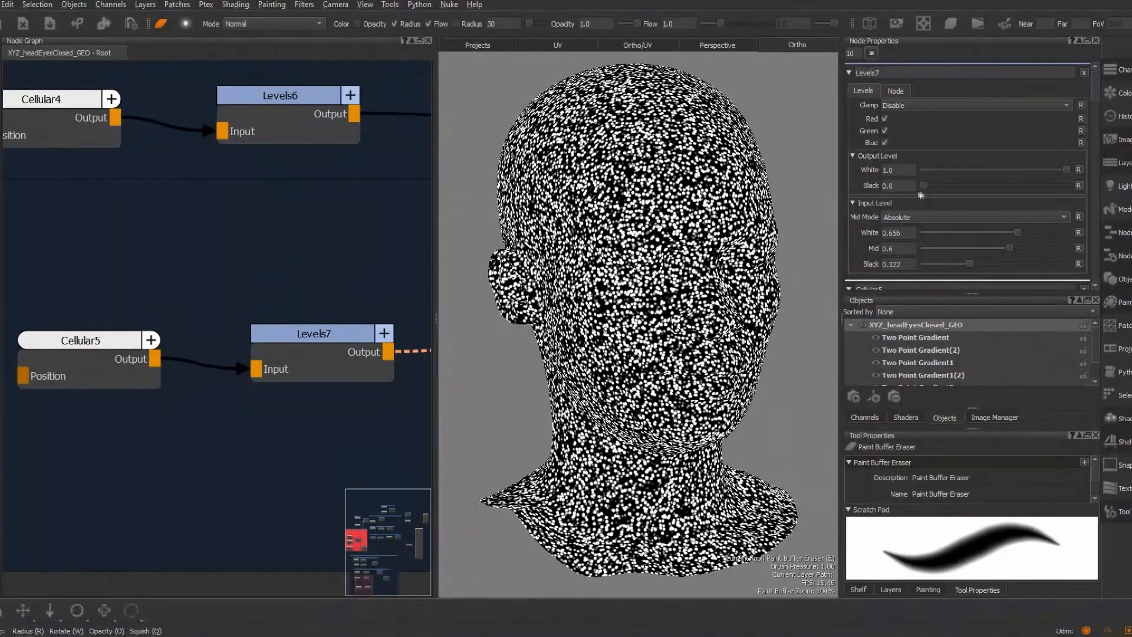
Try Levels7 output levels of Black 0.141 and White 0.793, with input White 0.617 and Mid 0.645
left_click_drag(926, 195, 943, 193)
left_click_drag(1066, 171, 1039, 177)
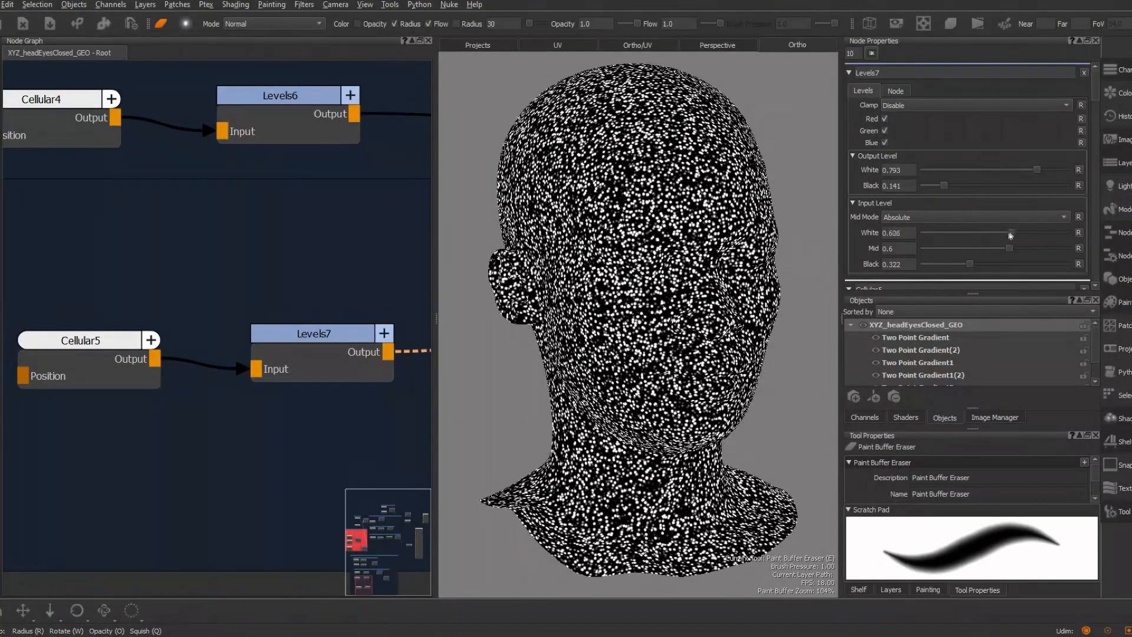
left_click_drag(1010, 229, 1018, 247)
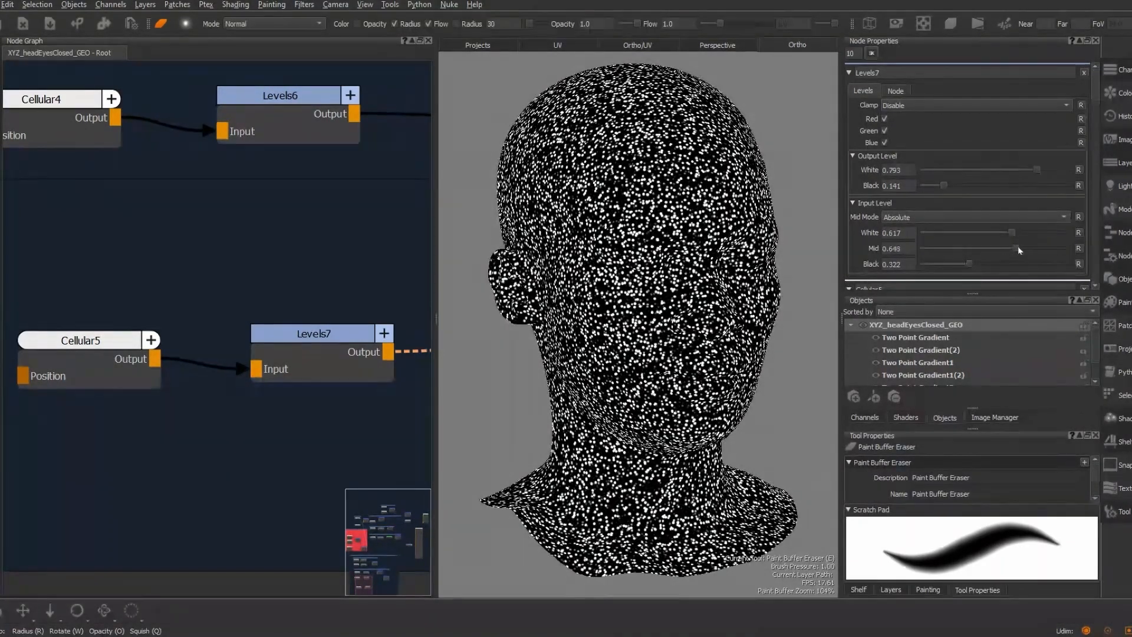
Set the Levels7 input levels to White 0.67, Mid 0.75 and Black 0.18 for finer white spots
scroll(657, 293, "up", 5)
scroll(656, 293, "down", 2)
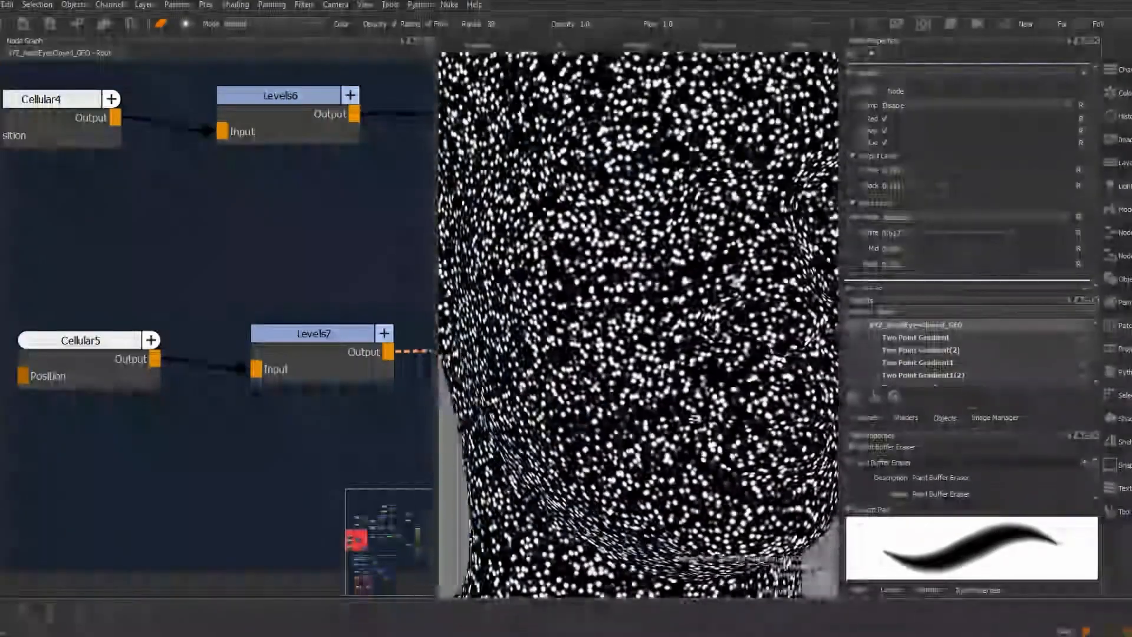
left_click_drag(1012, 232, 1003, 233)
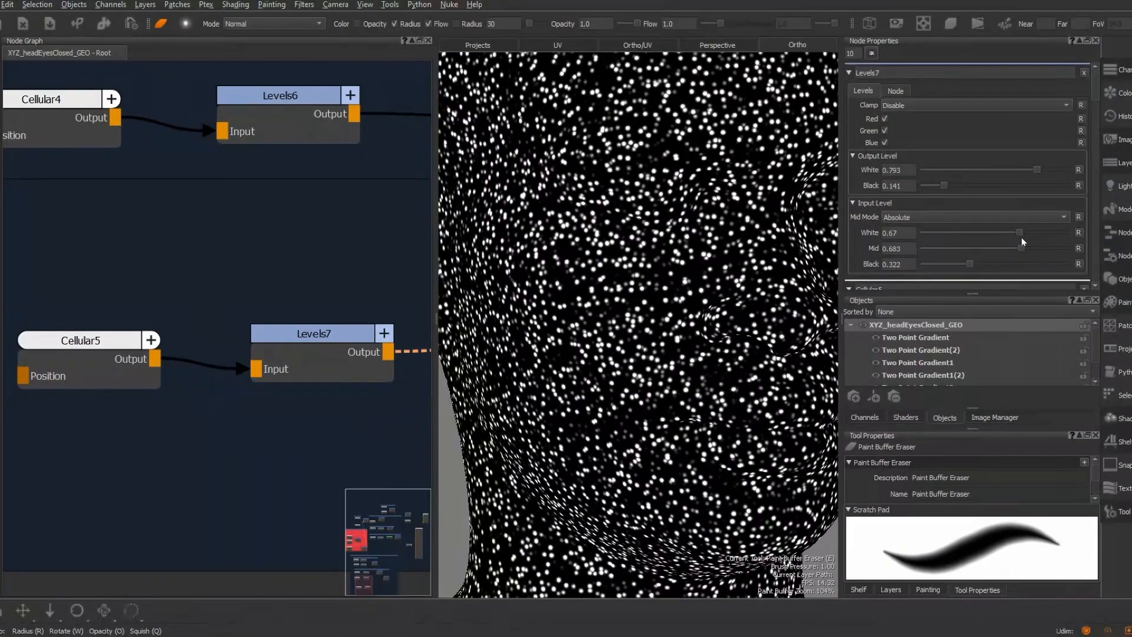
left_click_drag(1021, 246, 950, 265)
scroll(631, 253, "down", 5)
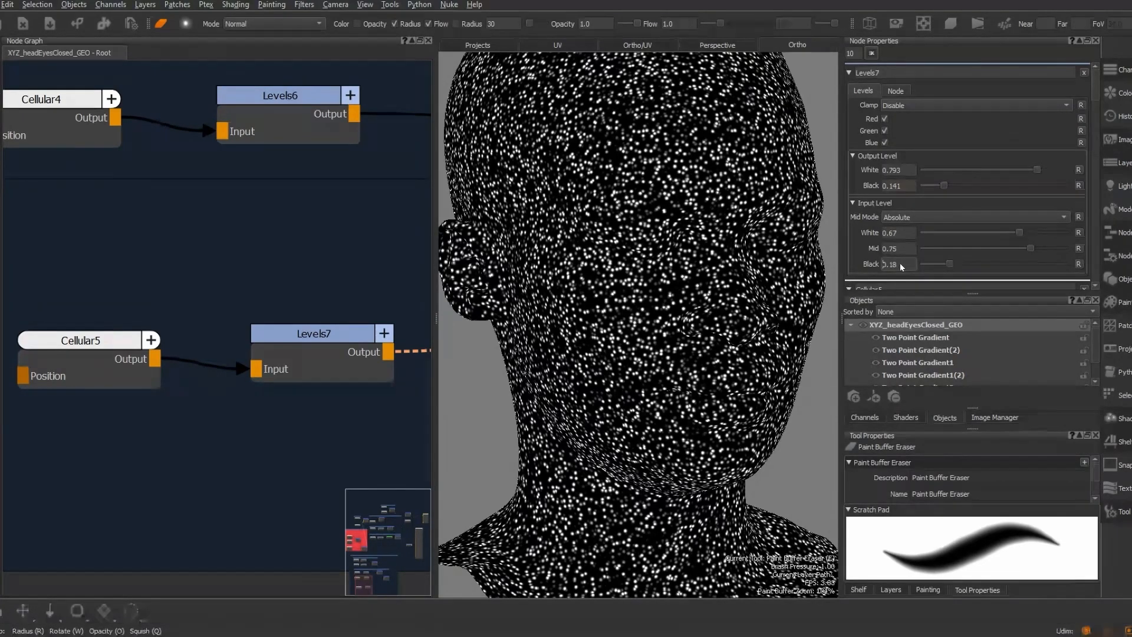
Set the Levels7 output levels to Black 0.15 and White 0.75
left_click(906, 187)
key("BackSpace")
type("5")
left_click(1067, 170)
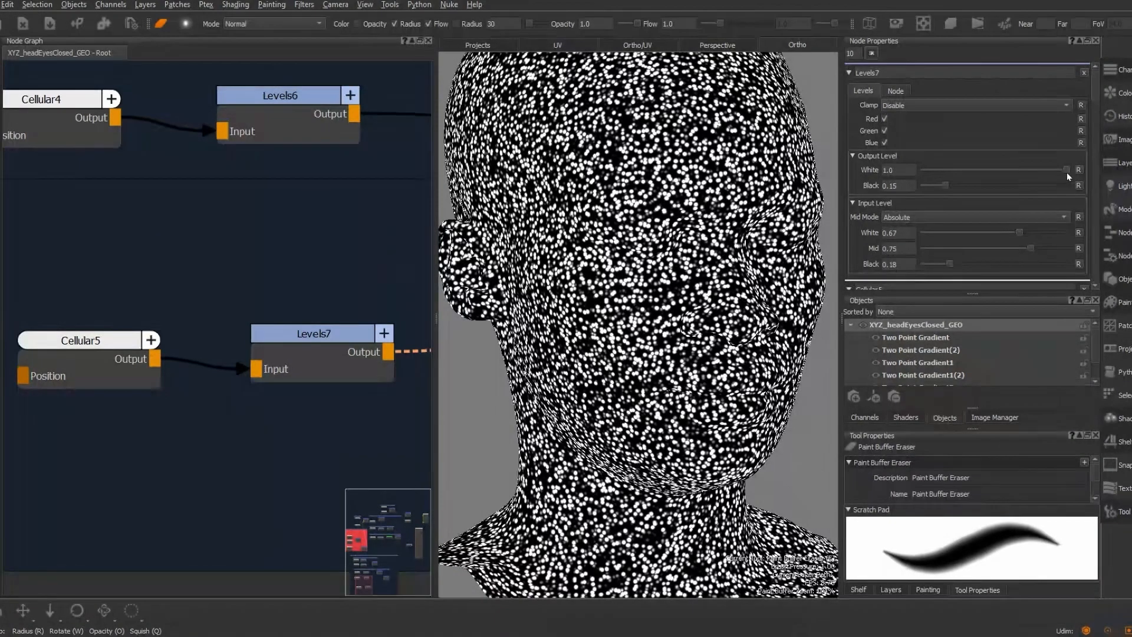
left_click_drag(1067, 171, 1031, 170)
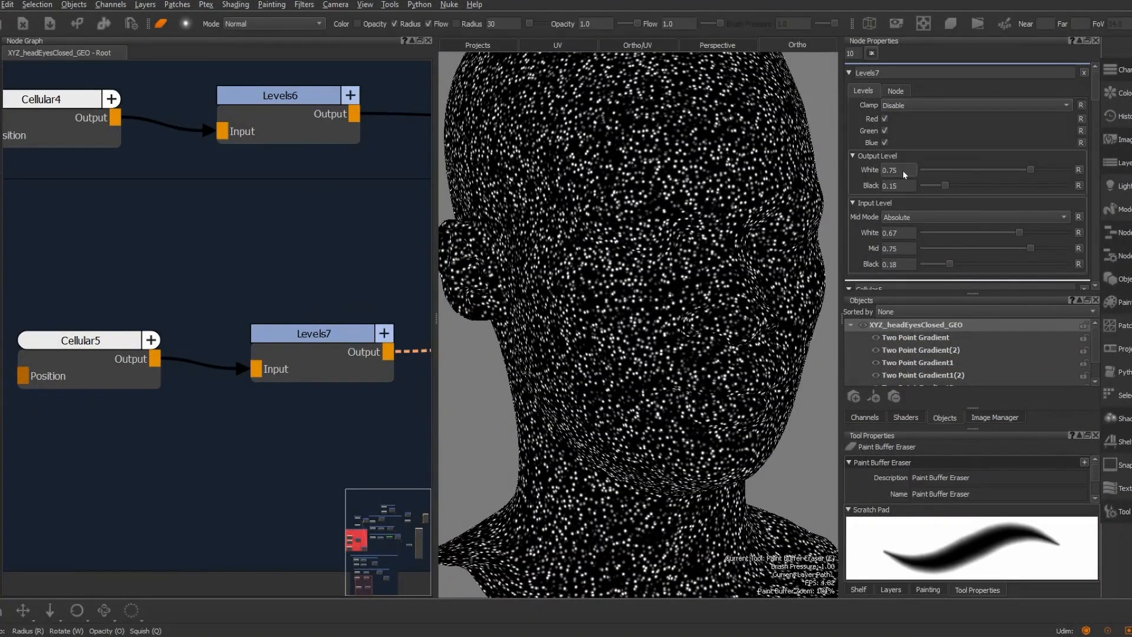
Set the Levels7 input White level to 0.7
middle_click_drag(275, 418, 278, 414)
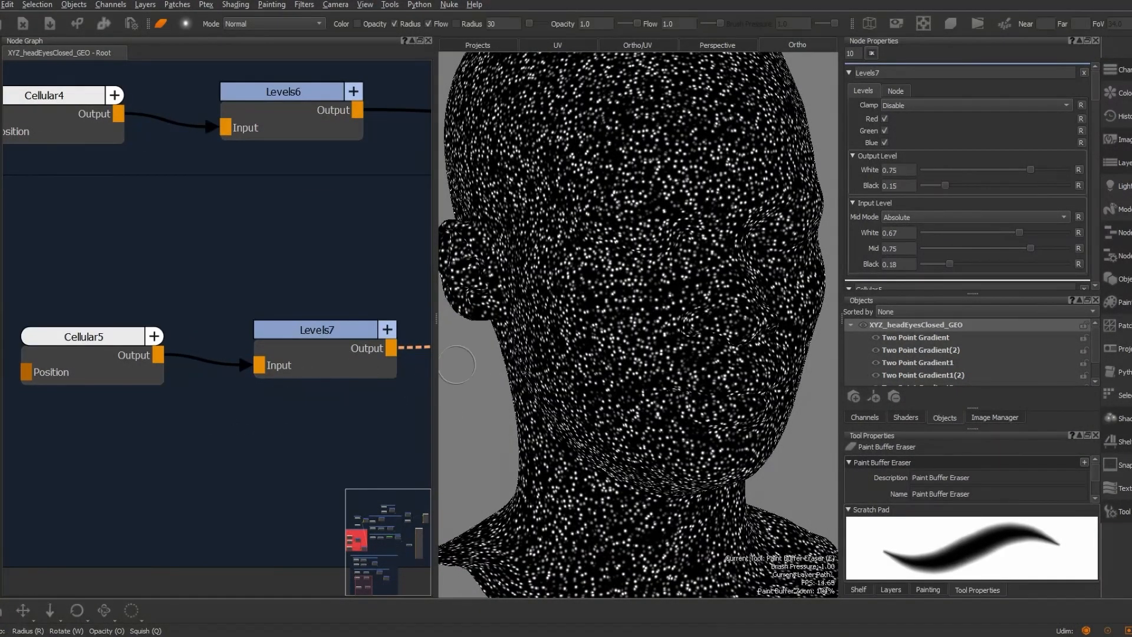
left_click(907, 234)
key("BackSpace")
key("BackSpace")
type("7")
key("Return")
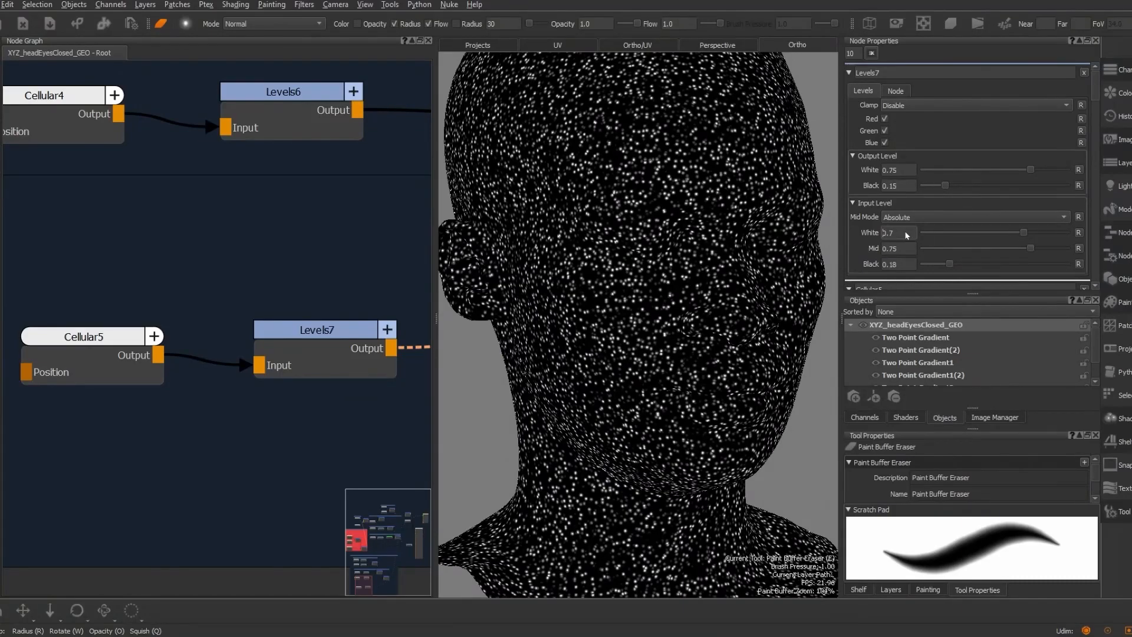
Add a Merge node after Levels7 below the Creases backdrop
mouse_move(732, 277)
right_mouse_down("alt")
mouse_move(732, 314)
mouse_move(732, 265)
right_mouse_up("alt")
scroll(310, 376, "down", 3)
scroll(295, 372, "down", 2)
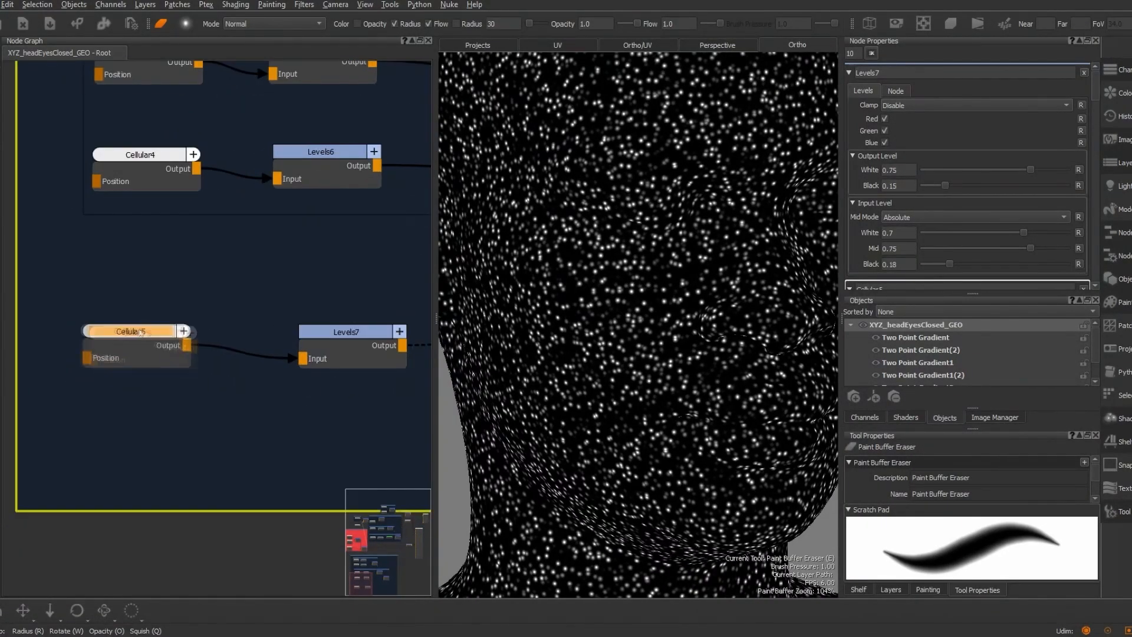
middle_click_drag(370, 378, 245, 314)
scroll(261, 317, "down", 1)
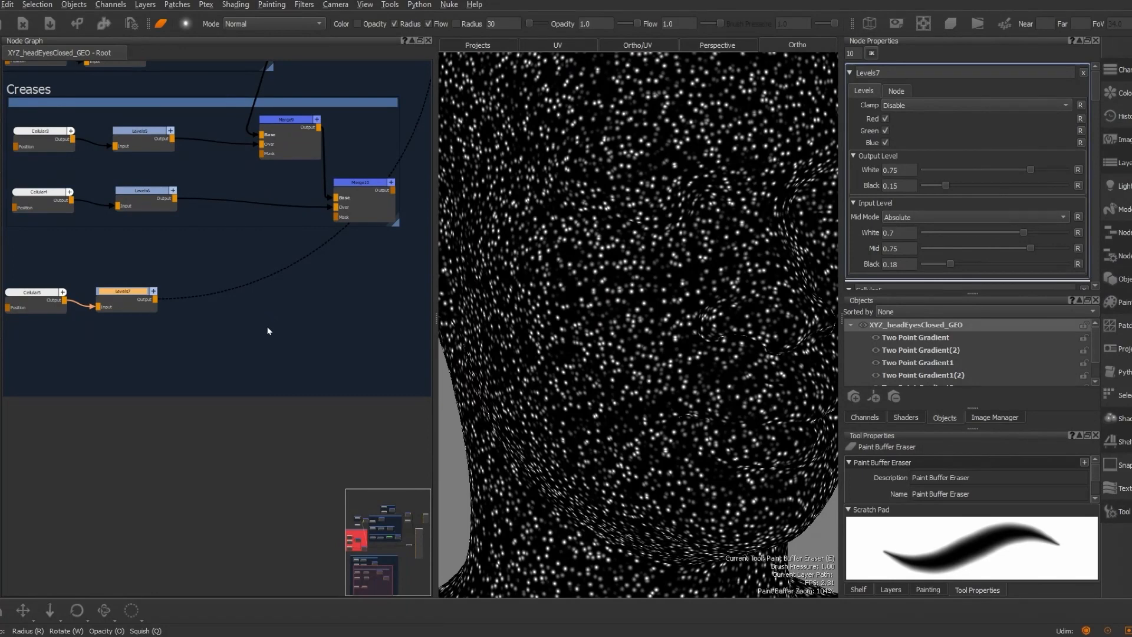
key("Tab")
type("mer")
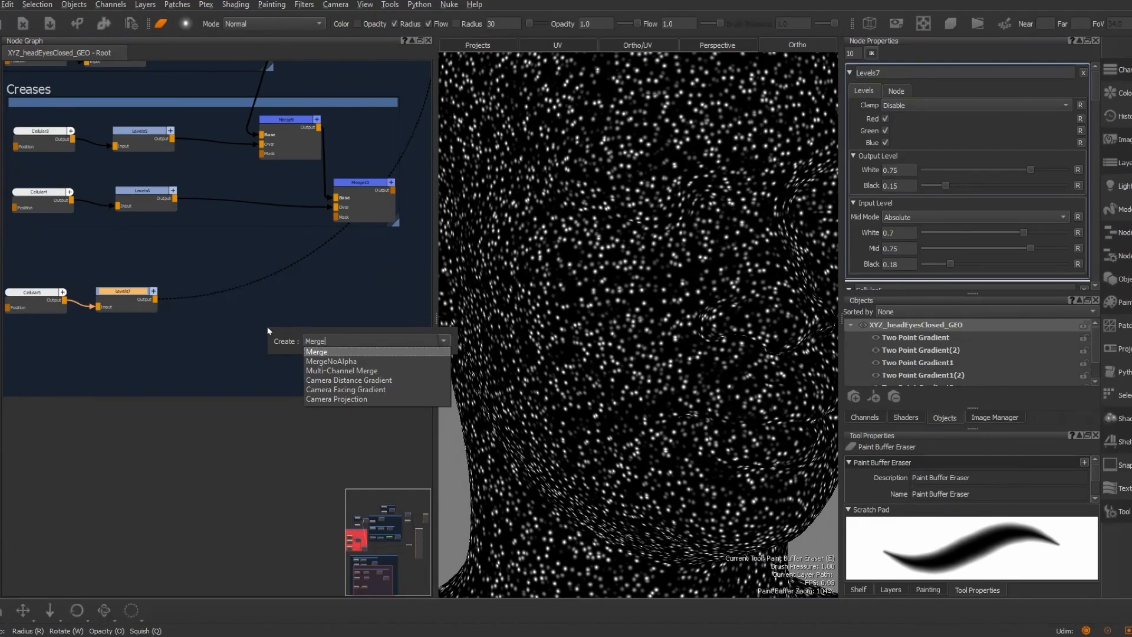
key("Return")
scroll(284, 312, "down", 2)
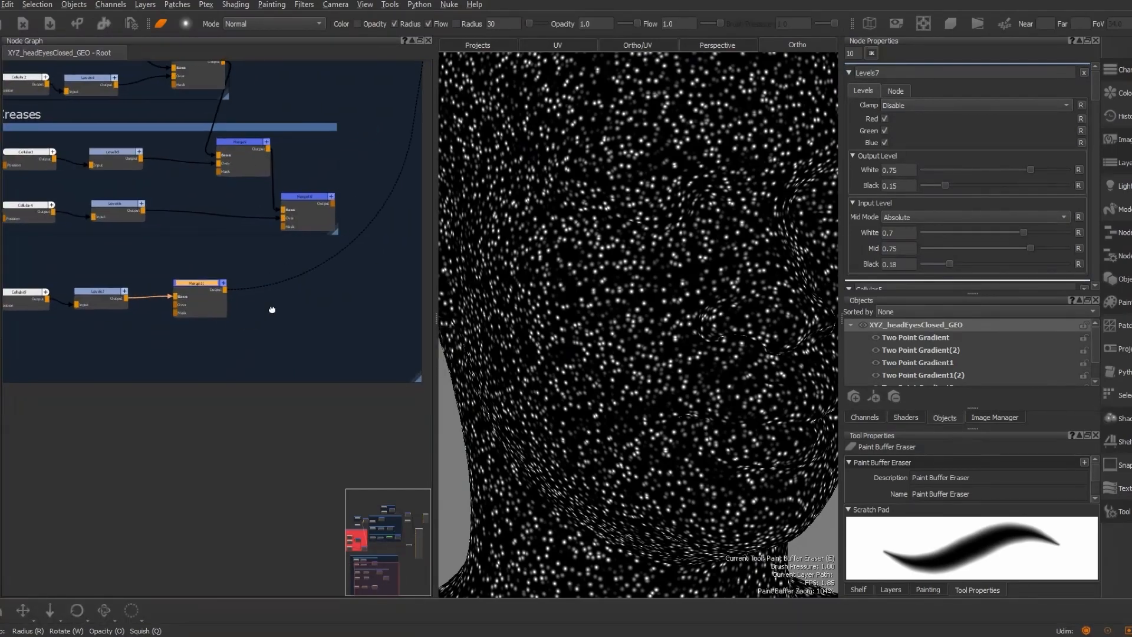
Move Merge11 beyond Merge10 and connect Merge10 to its Base and Levels7 to its Over input
left_click_drag(205, 286, 373, 279)
left_click_drag(332, 203, 370, 275)
left_click(365, 278)
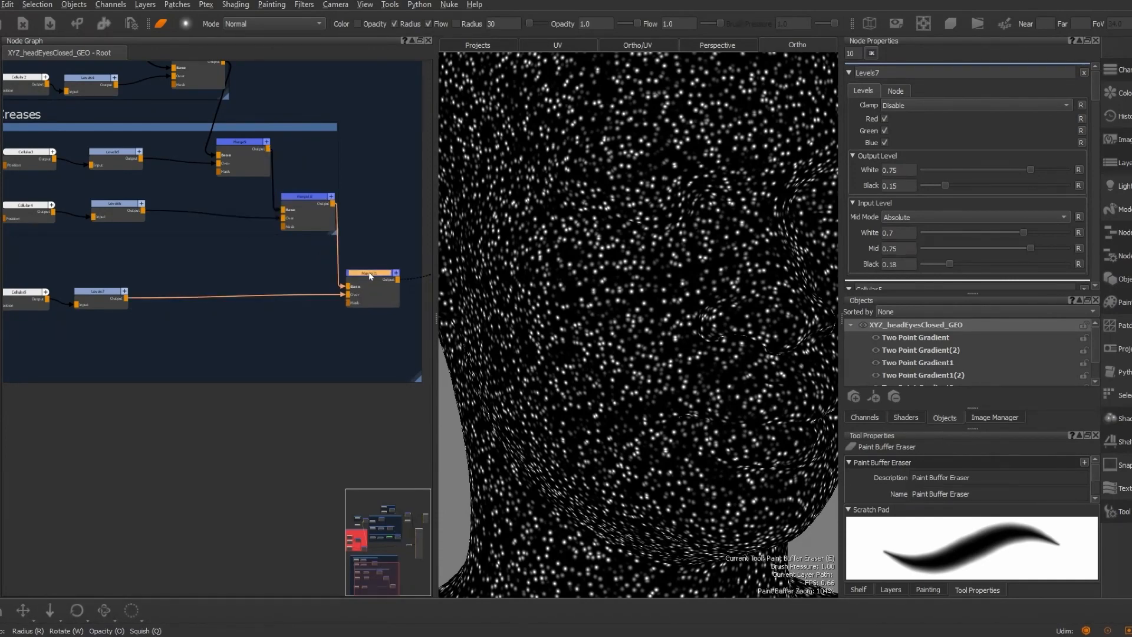
View Merge11 on the head and set its blend Mode to Screen
double_click(369, 273)
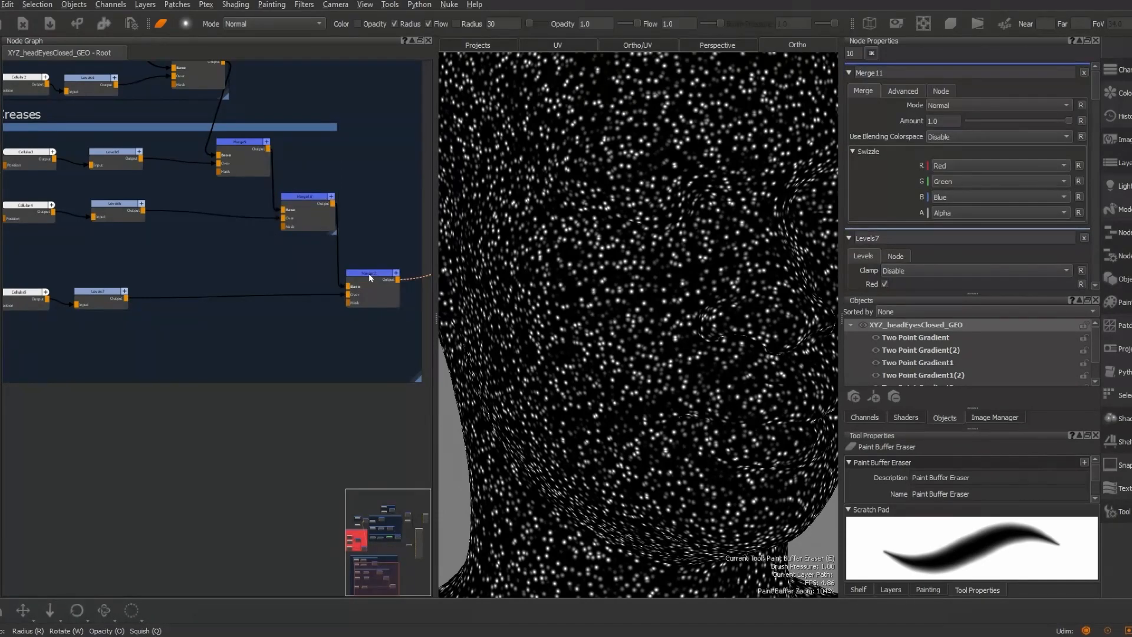
left_click(370, 271)
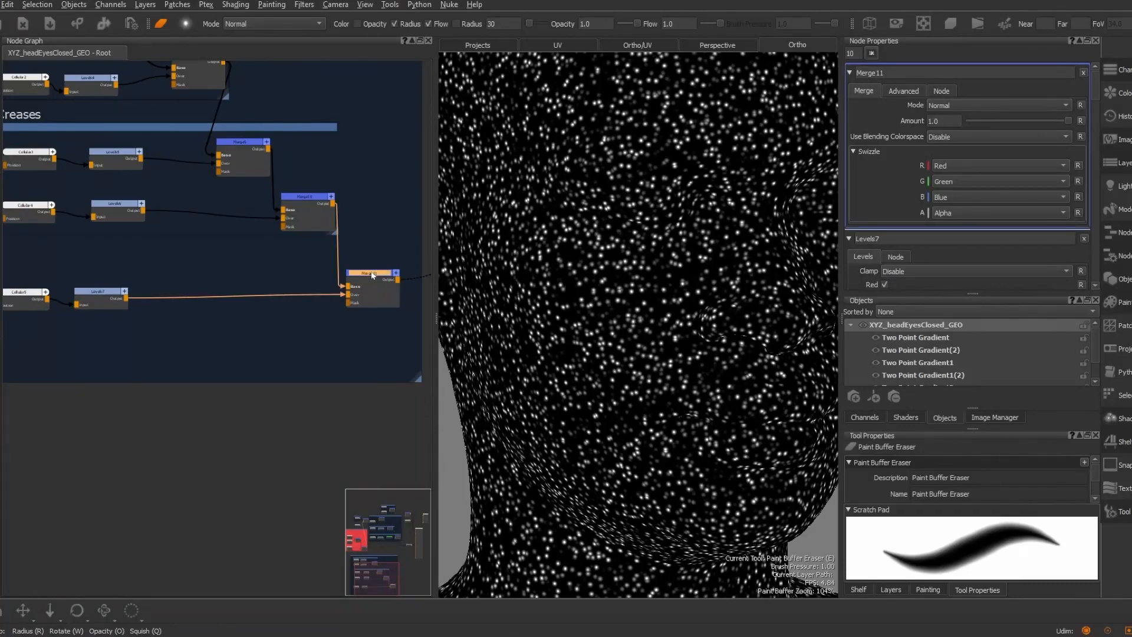
left_click(1047, 108)
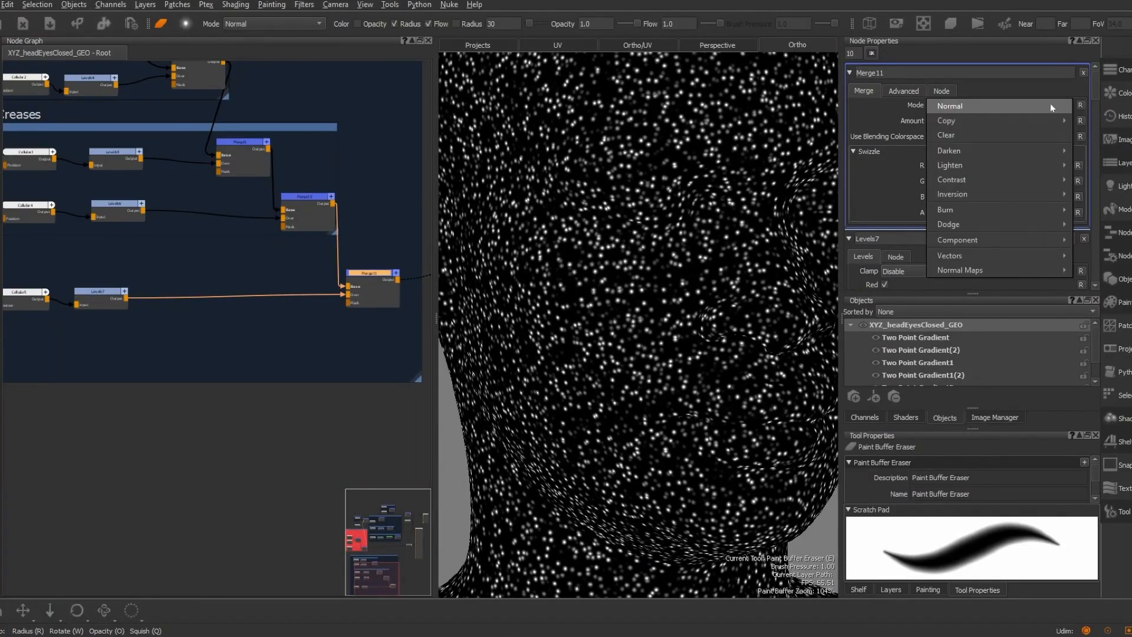
mouse_move(1018, 165)
left_click(1096, 179)
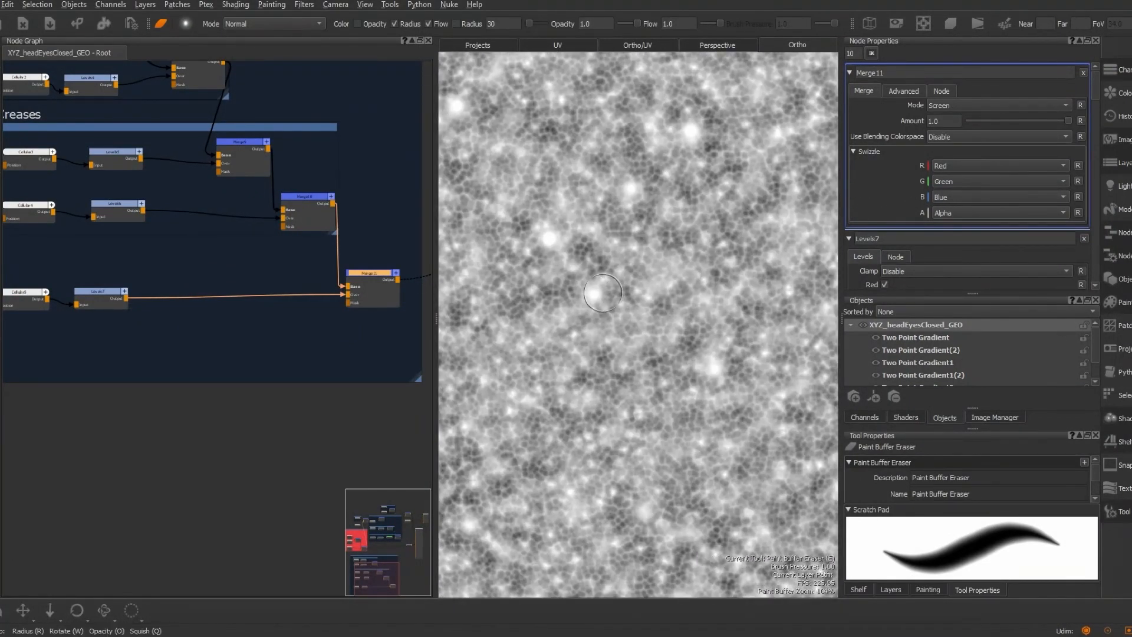
Compare the Merge10 and Merge11 outputs on the head by switching the viewed node between them
left_click(306, 197)
key("1")
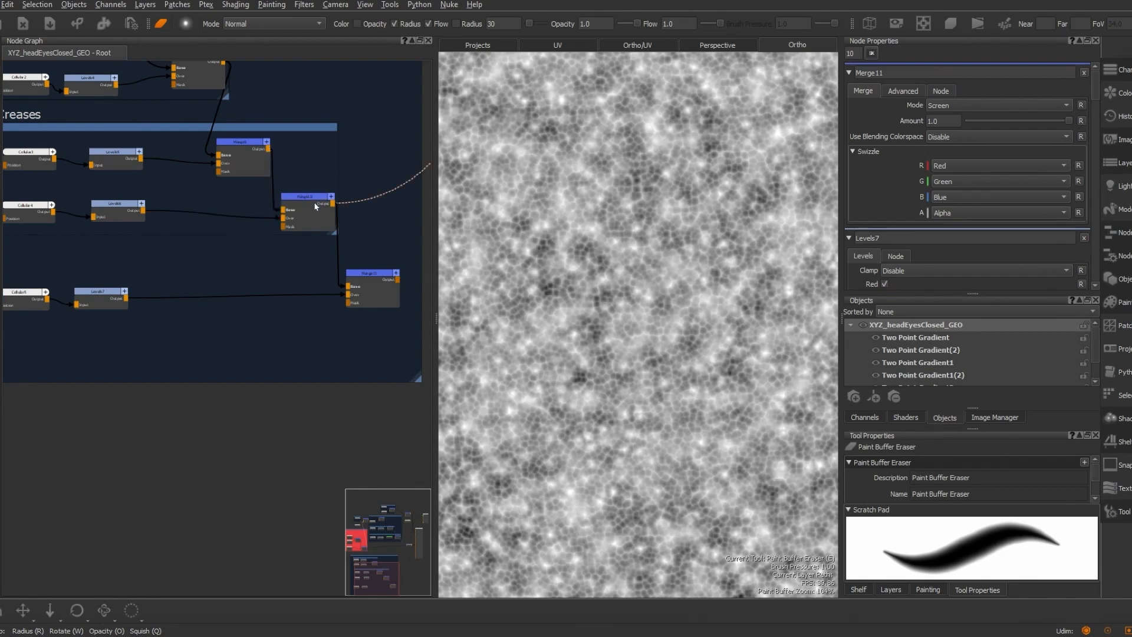
left_click(376, 272)
key("1")
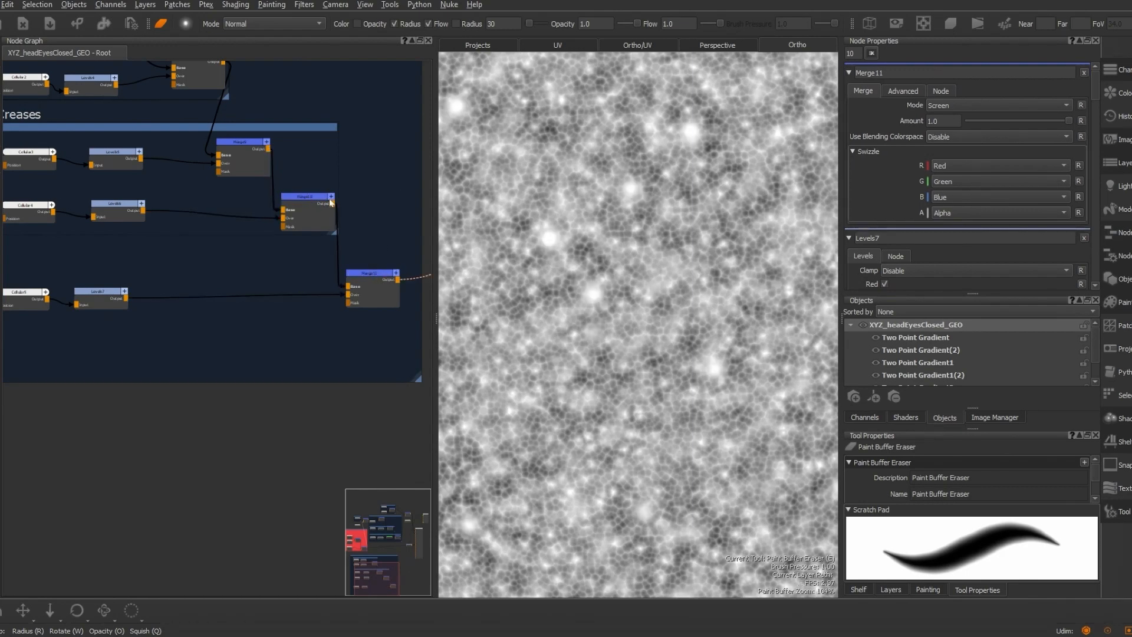
left_click(309, 197)
key("1")
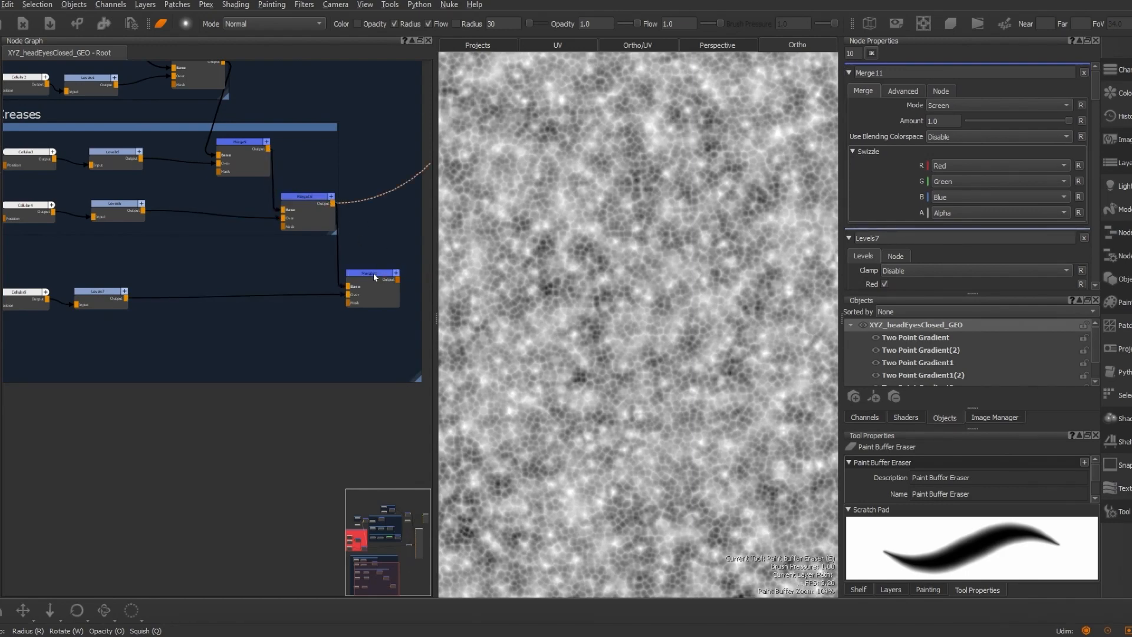
key("1")
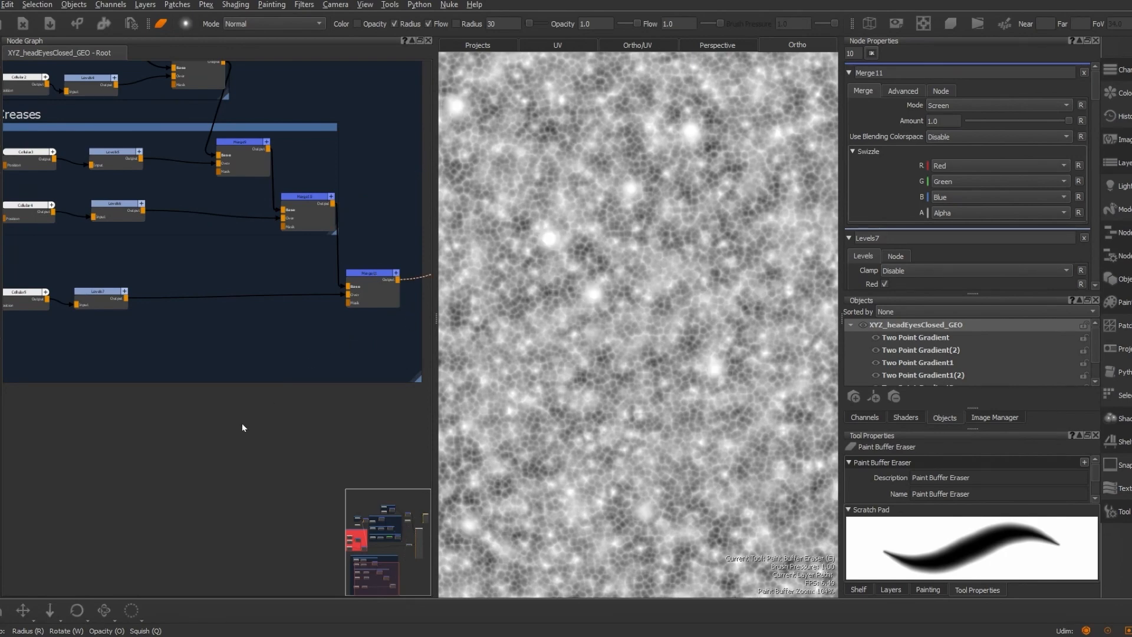
Shorten the large outer backdrop and move Cellular5 and Levels7 close beside Merge11
left_click_drag(418, 377, 418, 337)
middle_click_drag(289, 324, 319, 323)
scroll(163, 330, "up", 3)
left_click_drag(171, 319, 14, 256)
scroll(235, 313, "down", 2)
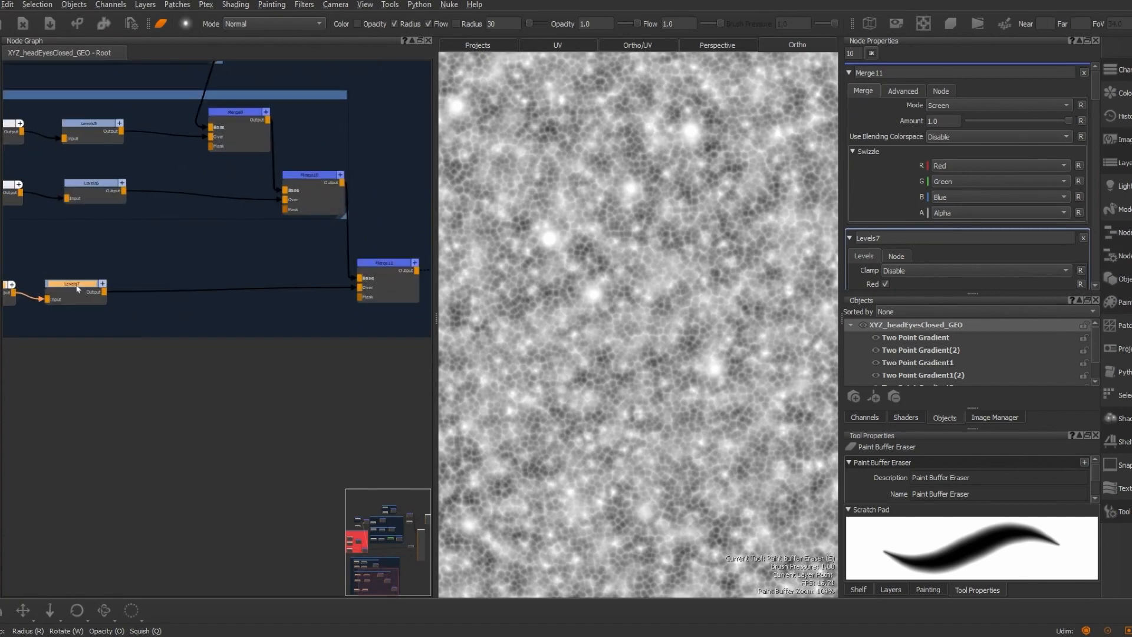
left_click_drag(74, 296, 289, 292)
Add a Two Point Gradient node in the empty area below the backdrop and view it on the whole head
left_click(288, 369)
key("Tab")
type("two")
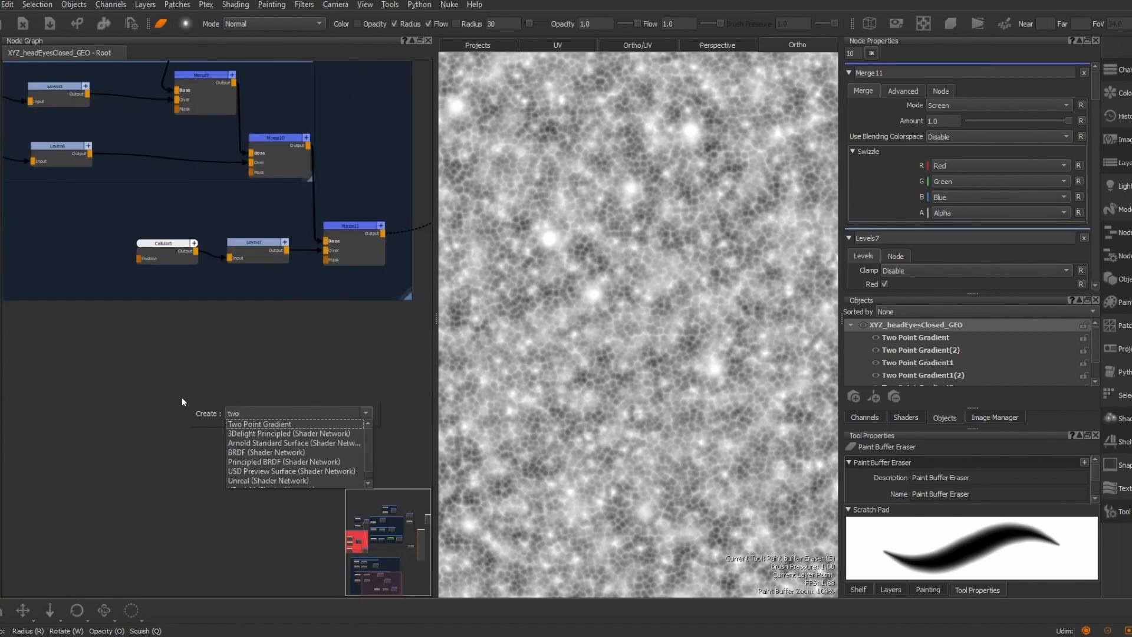
key("Down")
key("Return")
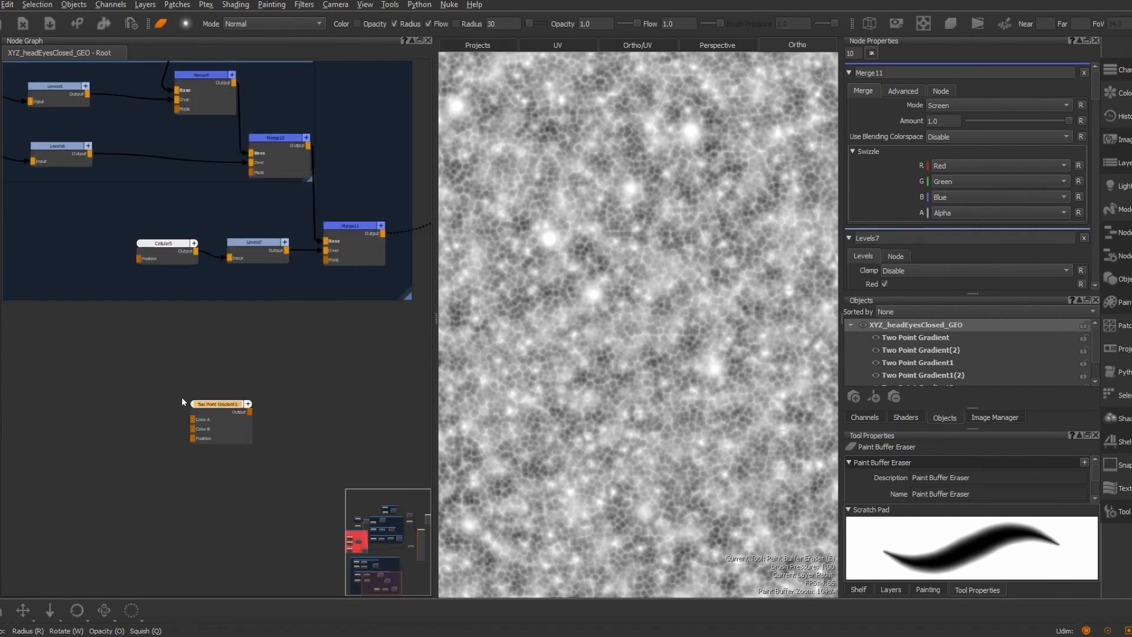
scroll(218, 409, "up", 5)
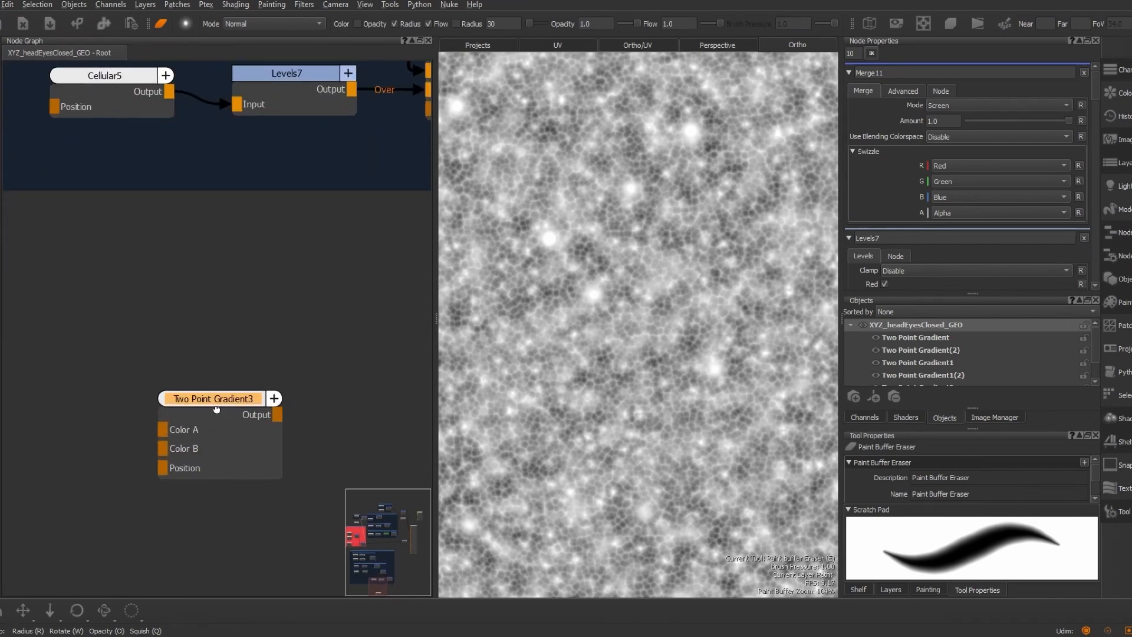
middle_click_drag(219, 410, 179, 364)
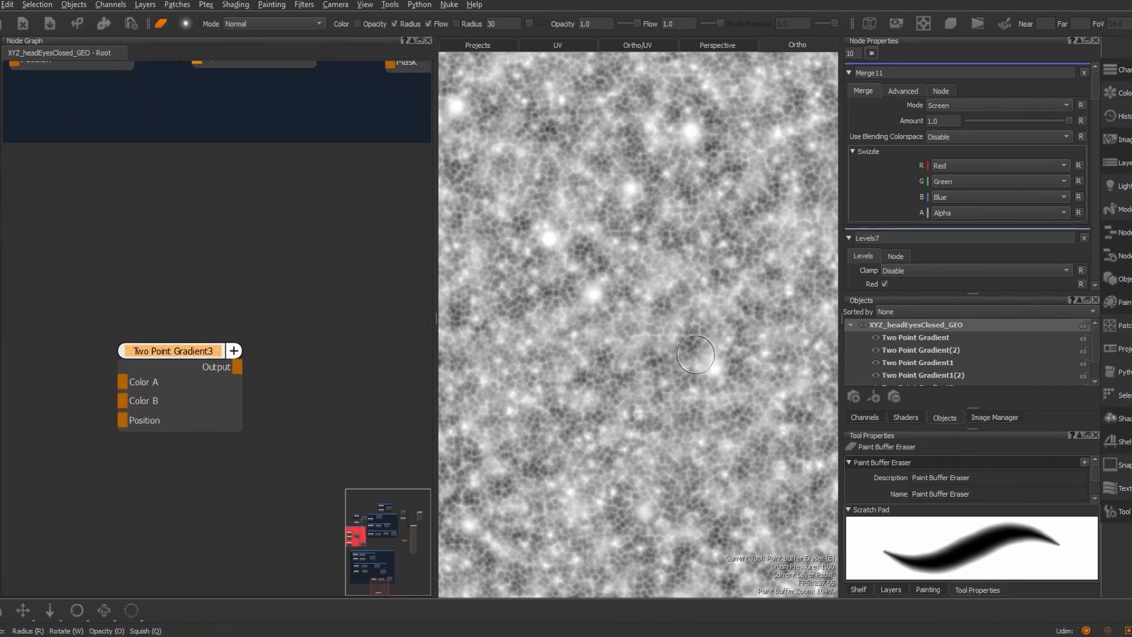
left_click_drag(177, 356, 169, 314)
double_click(169, 315)
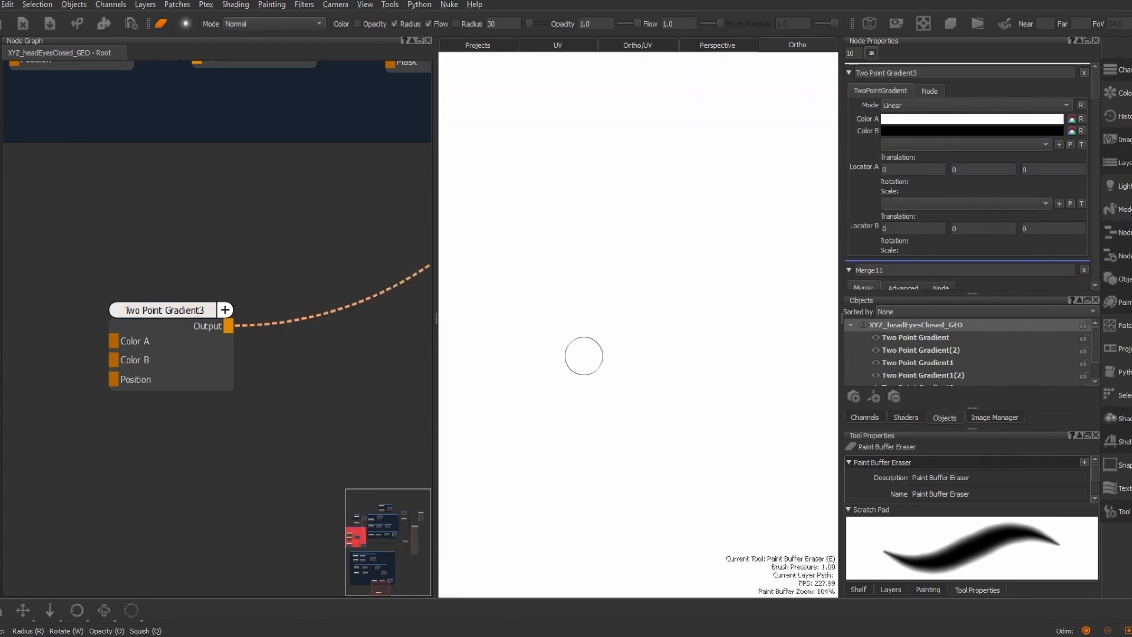
left_click(180, 313)
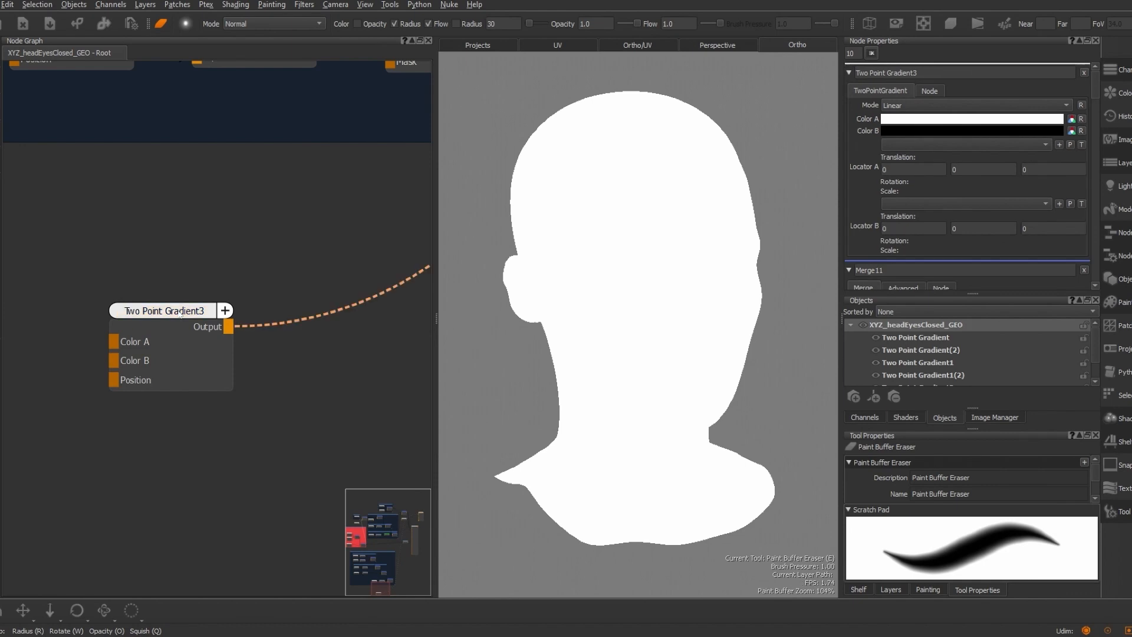
Create locators for Locator A and Locator B of Two Point Gradient3 and set its Mode to Radial
left_click(1060, 145)
left_click(1060, 204)
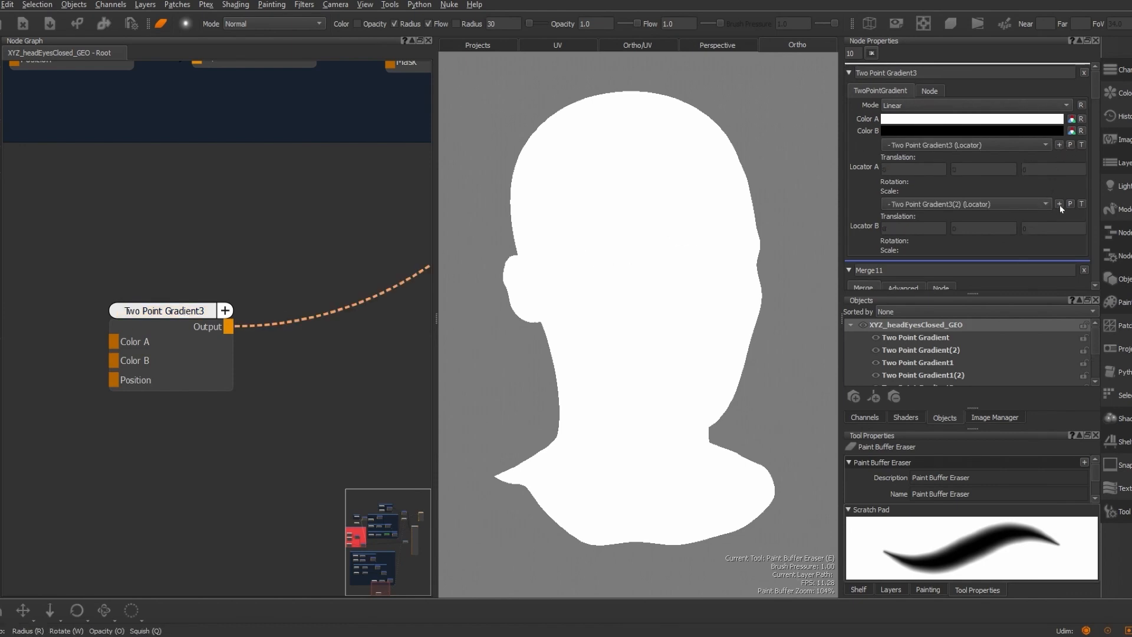
left_click(957, 105)
left_click(916, 120)
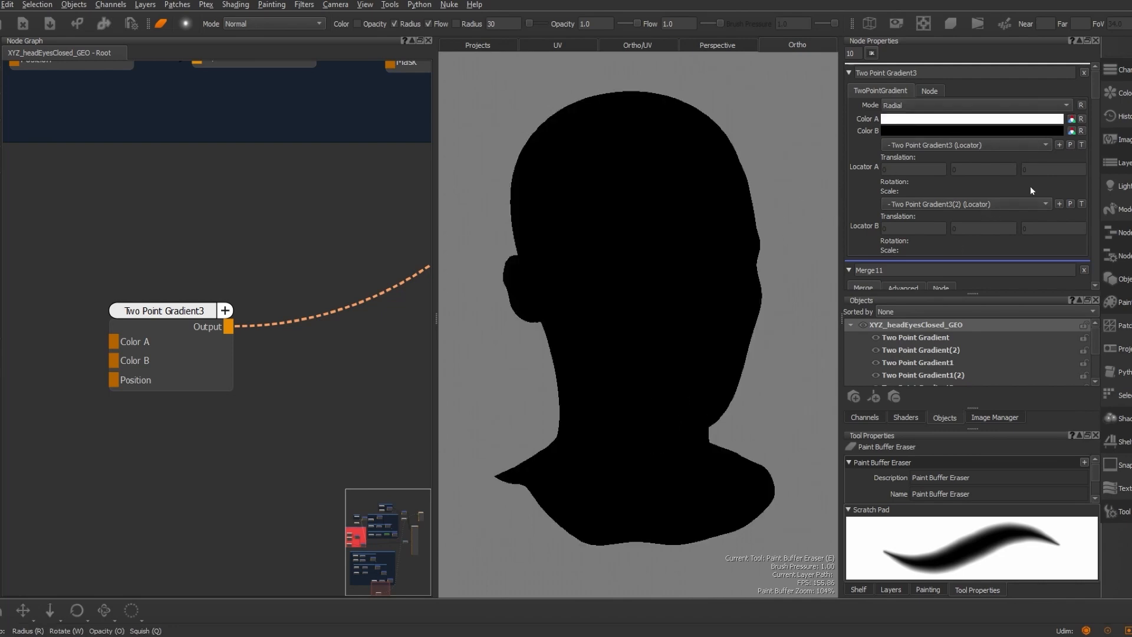
Move Two Point Gradient3's Locator A up and forward from the head's base to the front of one cheek
left_click(1070, 145)
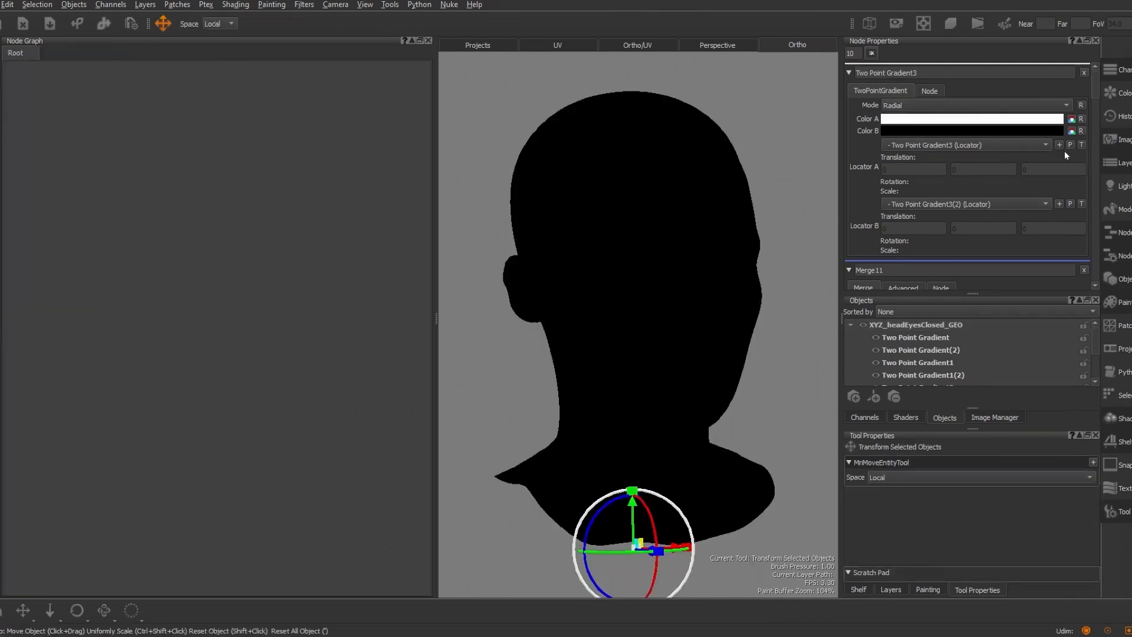
left_click_drag(635, 507, 626, 245)
left_click_drag(658, 342, 702, 341, "alt")
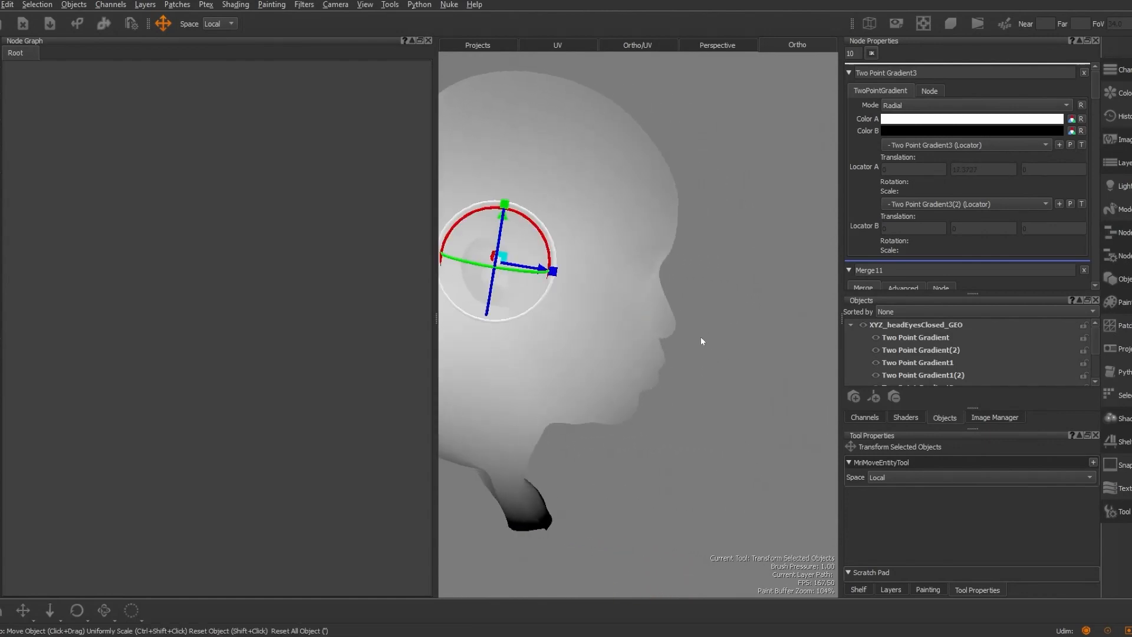
left_click_drag(541, 268, 757, 303)
left_click_drag(744, 348, 666, 345, "alt")
left_click_drag(754, 304, 692, 303)
left_click_drag(667, 343, 700, 343, "alt")
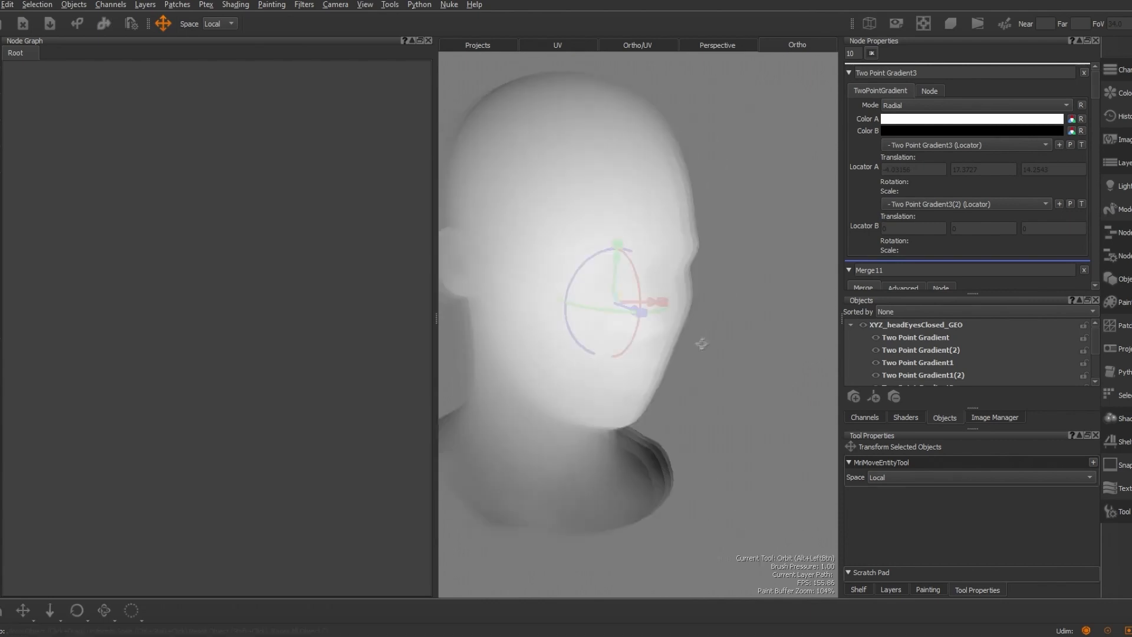
left_click_drag(617, 252, 616, 273)
Raise Two Point Gradient3's Locator B to cheek height and bring both locators close together on the cheek
left_click(1071, 205)
mouse_move(535, 480)
left_mouse_down()
mouse_move(555, 227)
mouse_move(553, 255)
left_mouse_up()
mouse_move(570, 312)
left_mouse_down()
mouse_move(659, 347)
mouse_move(650, 345)
left_mouse_up()
mouse_move(623, 285)
left_mouse_down()
mouse_move(624, 261)
mouse_move(603, 278)
left_mouse_up()
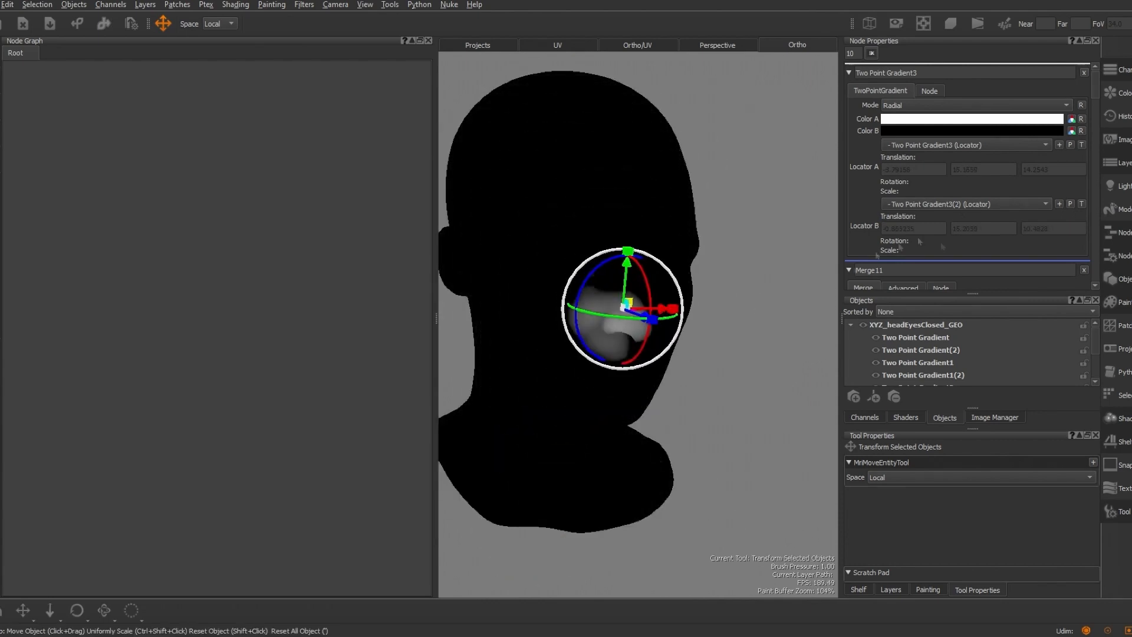
left_click_drag(644, 331, 626, 324)
Lower Locator A slightly and shift Locator B deeper and outward to confine the gradient to an oval on the cheek
left_click(1071, 146)
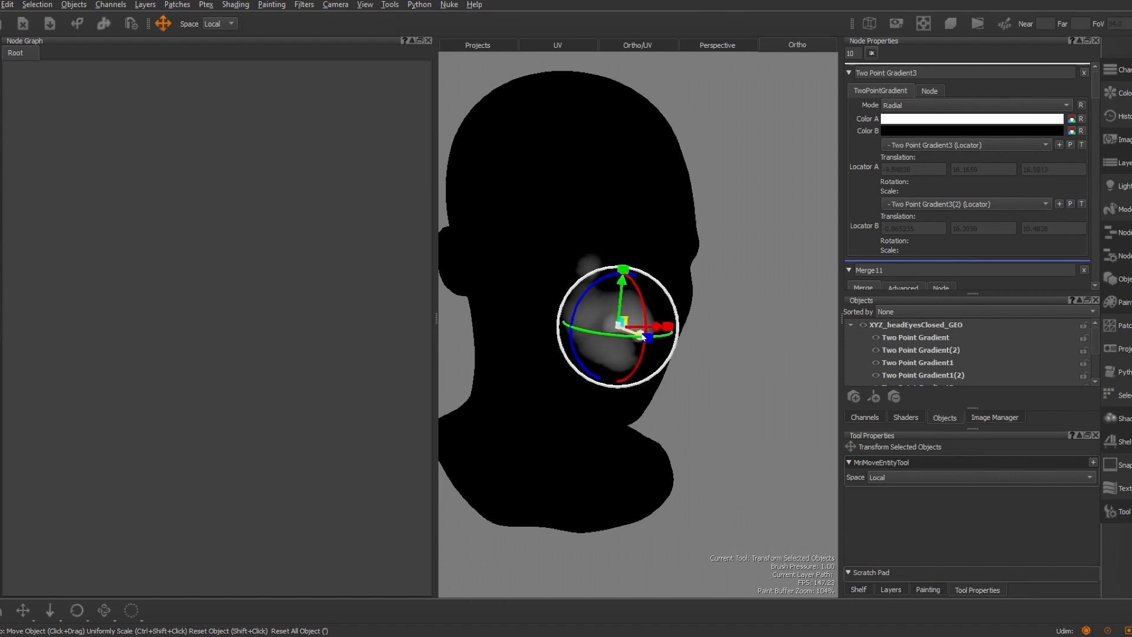
left_click_drag(619, 282, 619, 288)
left_click(1072, 206)
left_click_drag(656, 334, 589, 318)
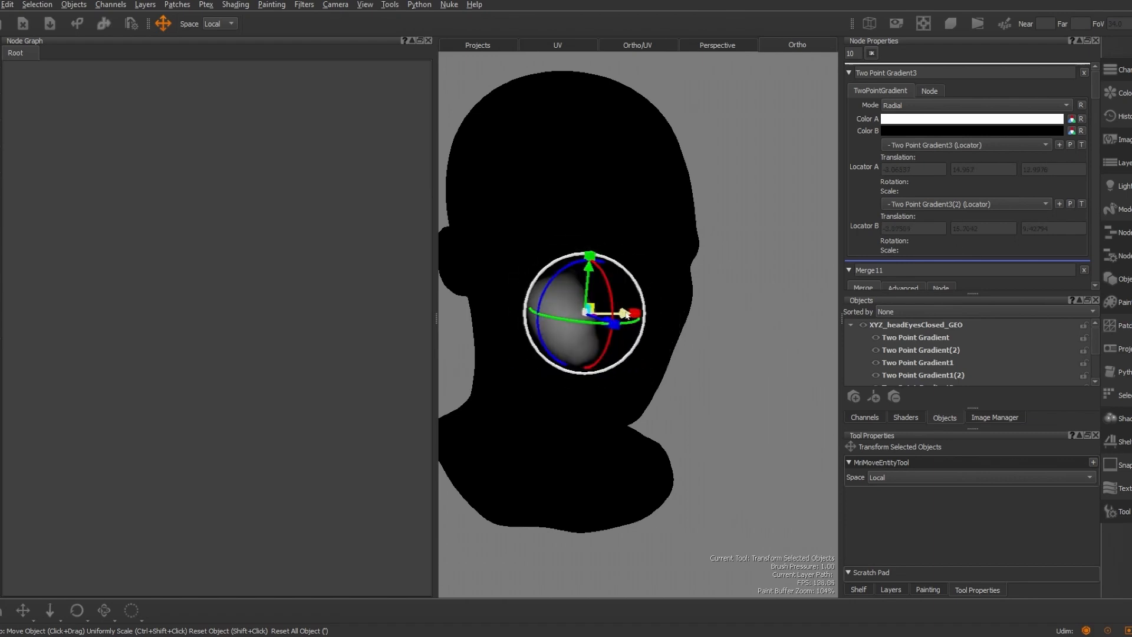
left_click_drag(723, 314, 646, 327, "alt")
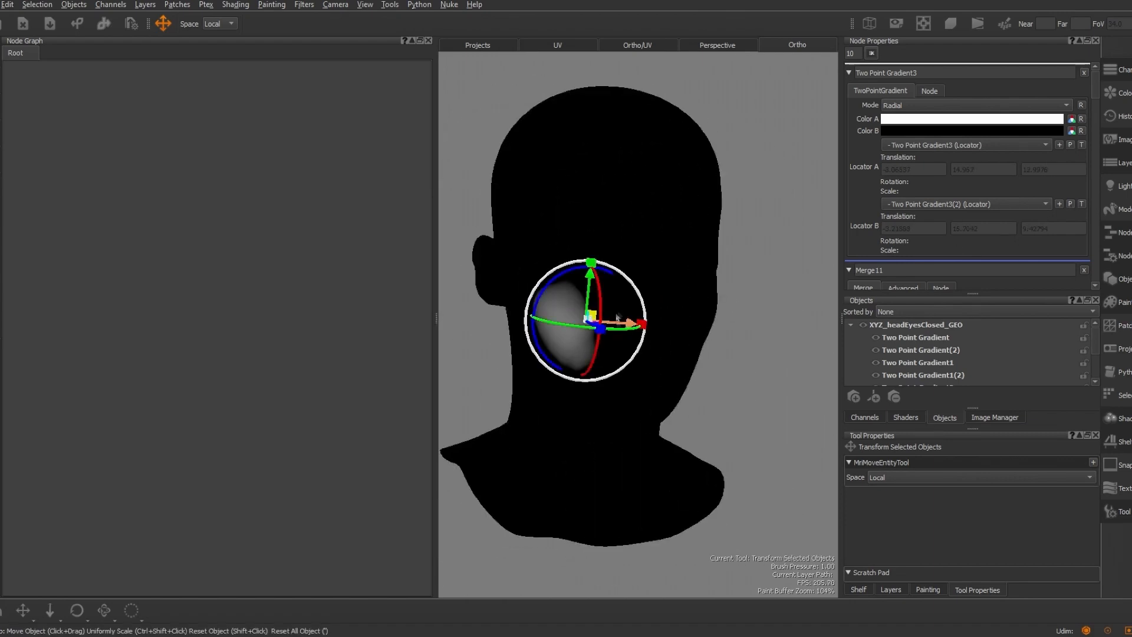
Reselect the head object and add a second Two Point Gradient node below the first one
left_click(912, 325)
key("Tab")
type("two")
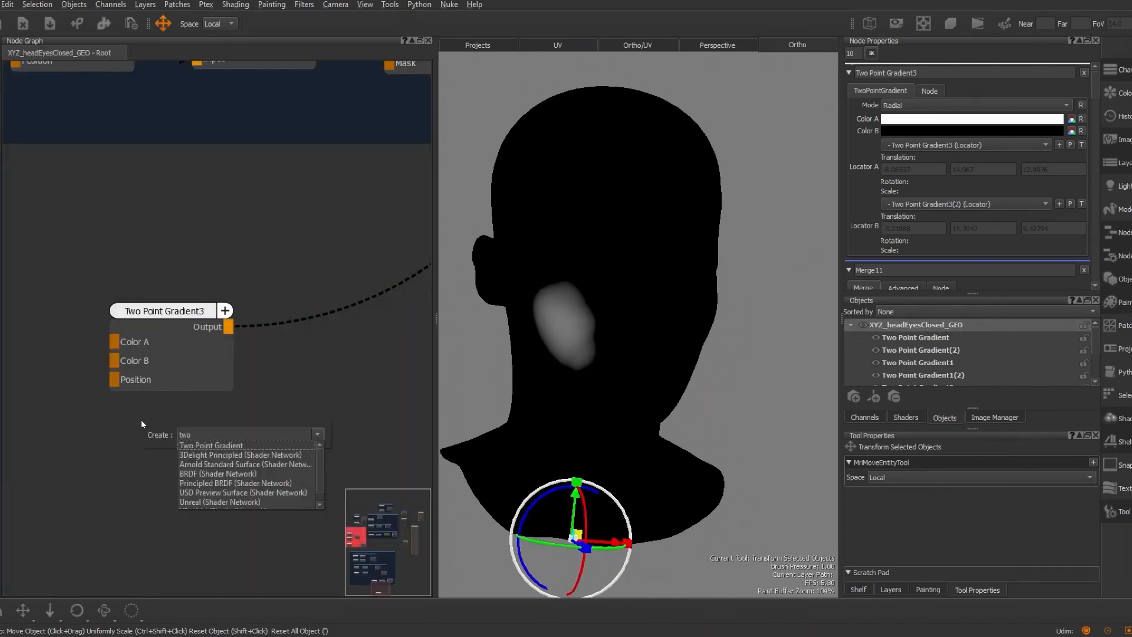
key("Return")
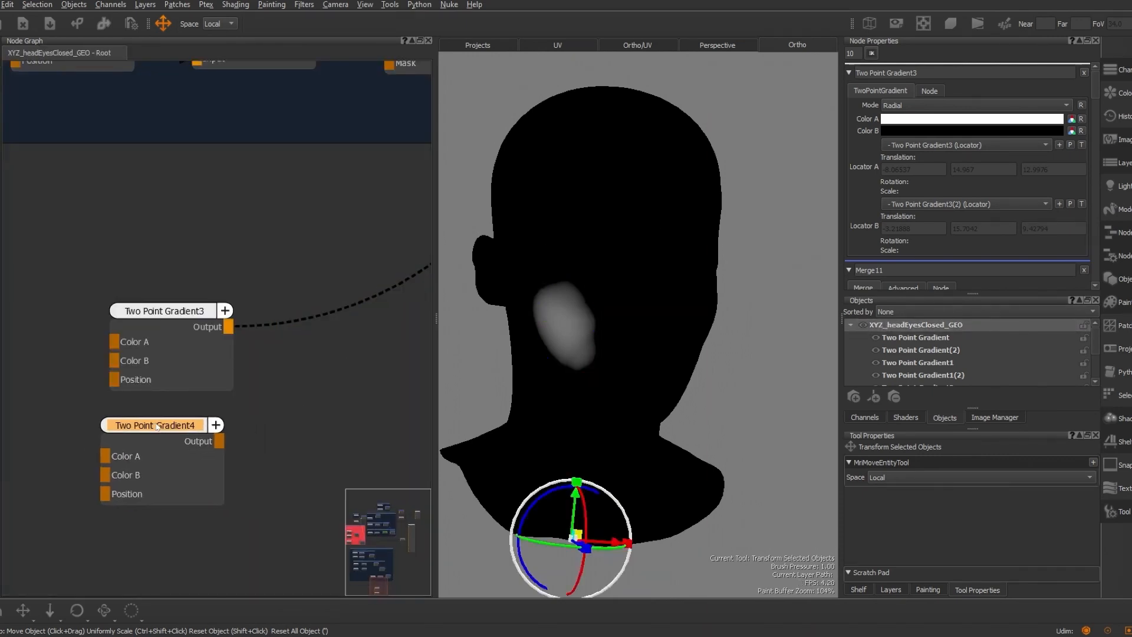
left_click(159, 435)
Add a Merge node beside the two gradient nodes
key("Tab")
type("Merge")
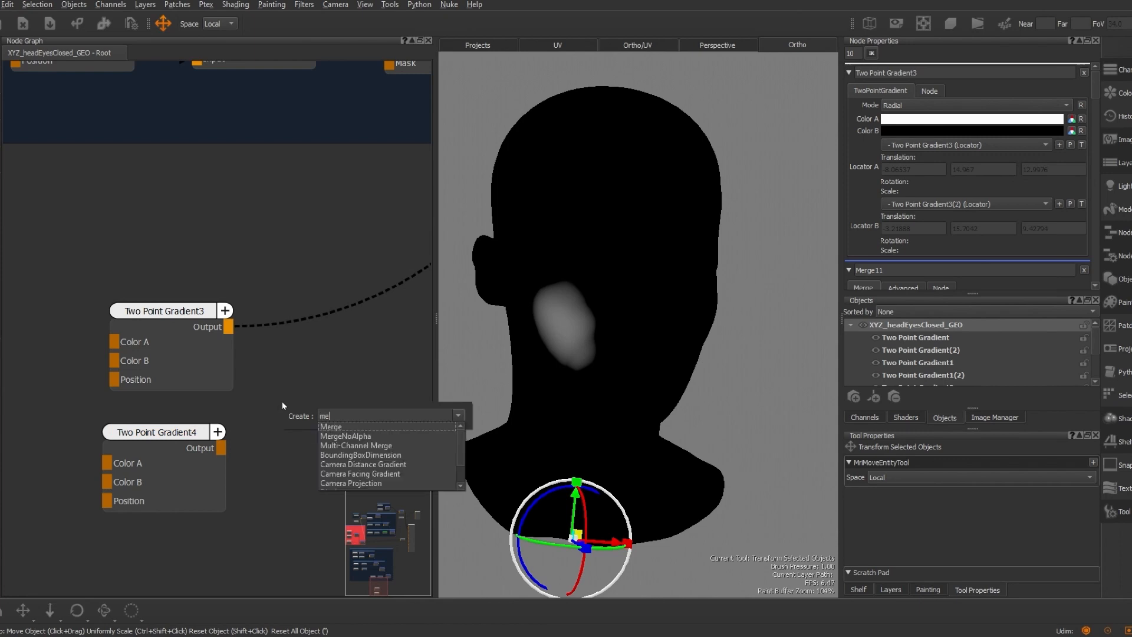
key("Return")
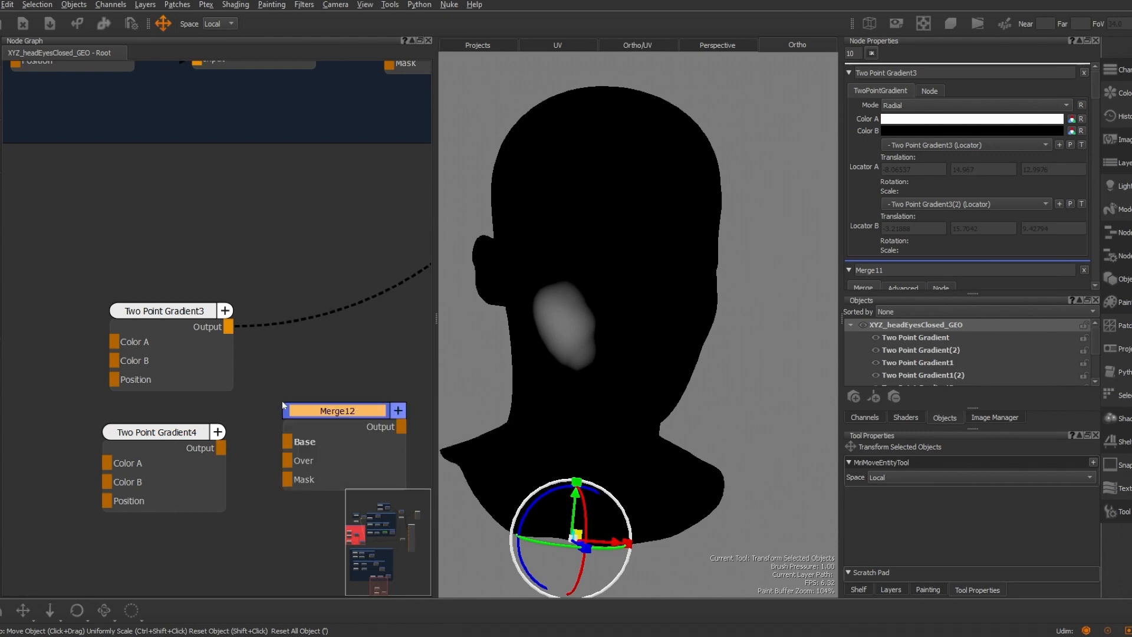
left_click(348, 373)
View Two Point Gradient4 on the head, set its Mode to Radial and create its Locator A and Locator B
left_click(174, 433)
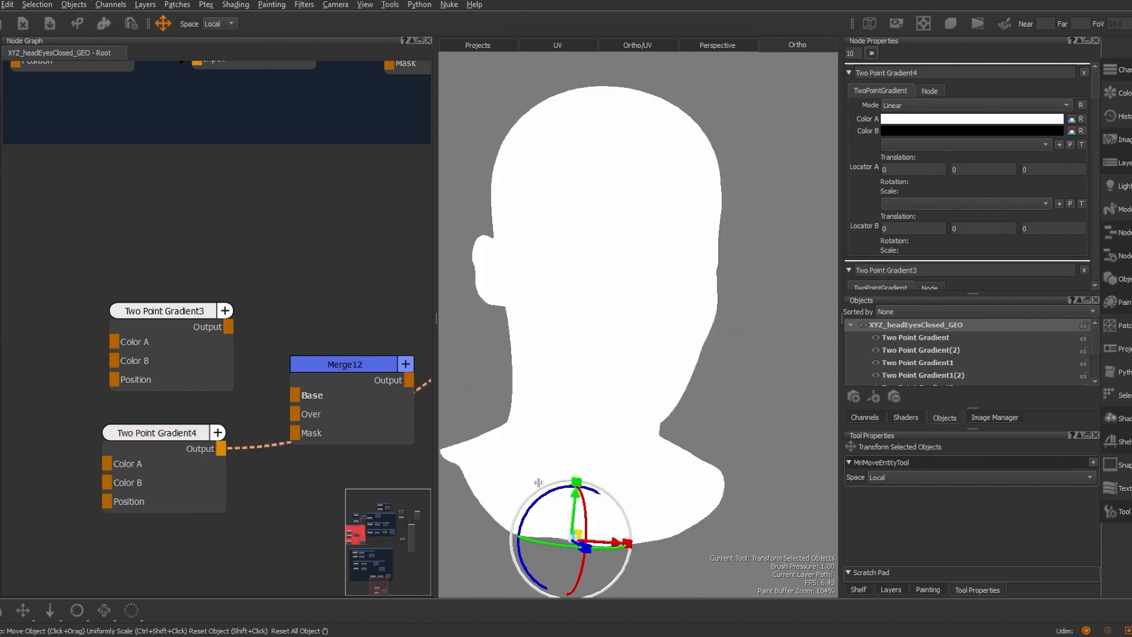
left_click(1033, 105)
left_click(925, 115)
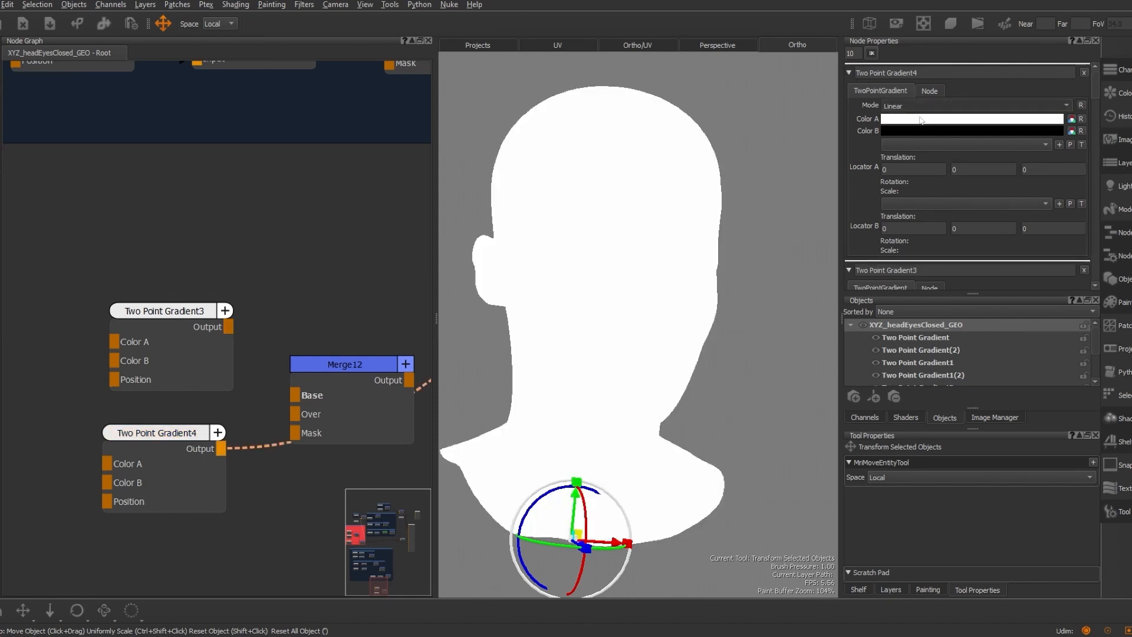
left_click(1060, 145)
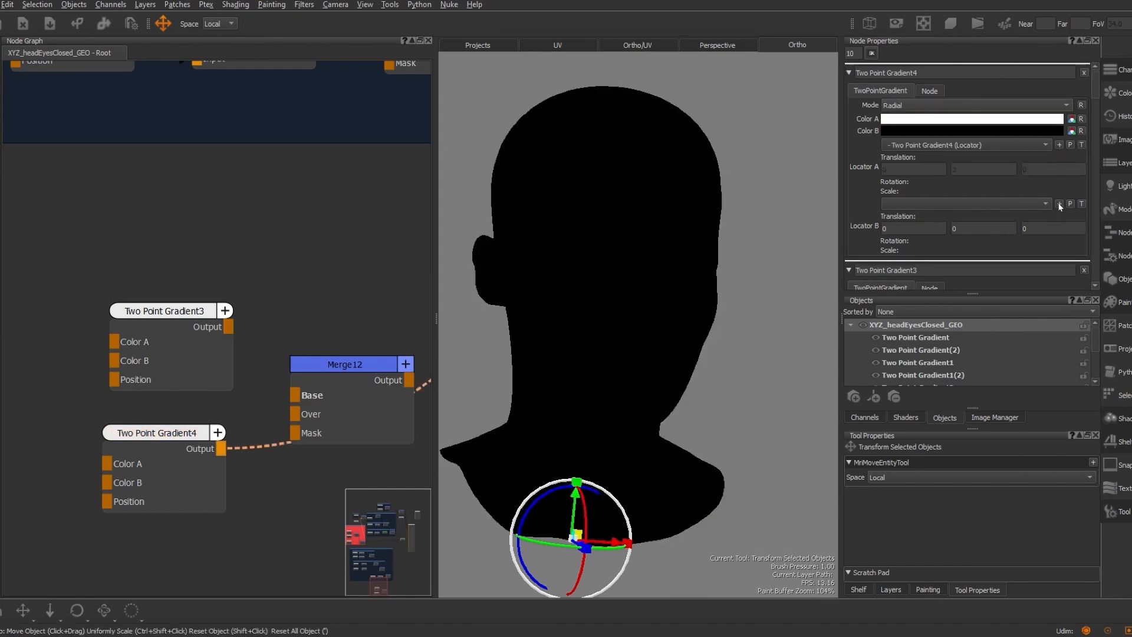
left_click(1060, 204)
middle_click_drag(598, 500, 613, 335)
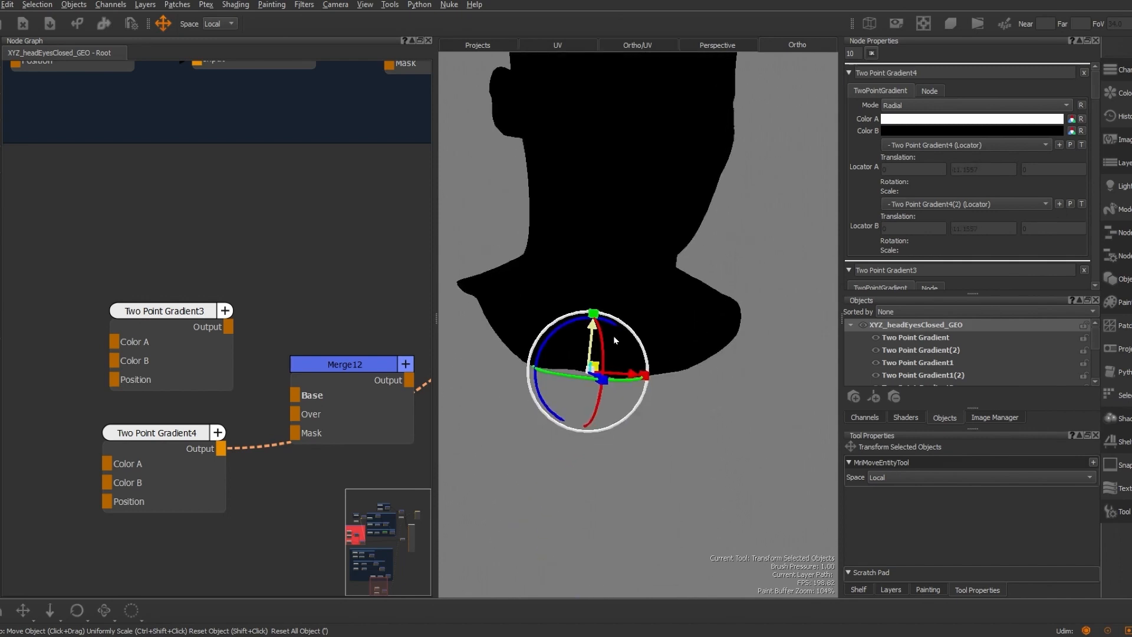
left_click_drag(613, 335, 602, 361)
key("ctrl+z")
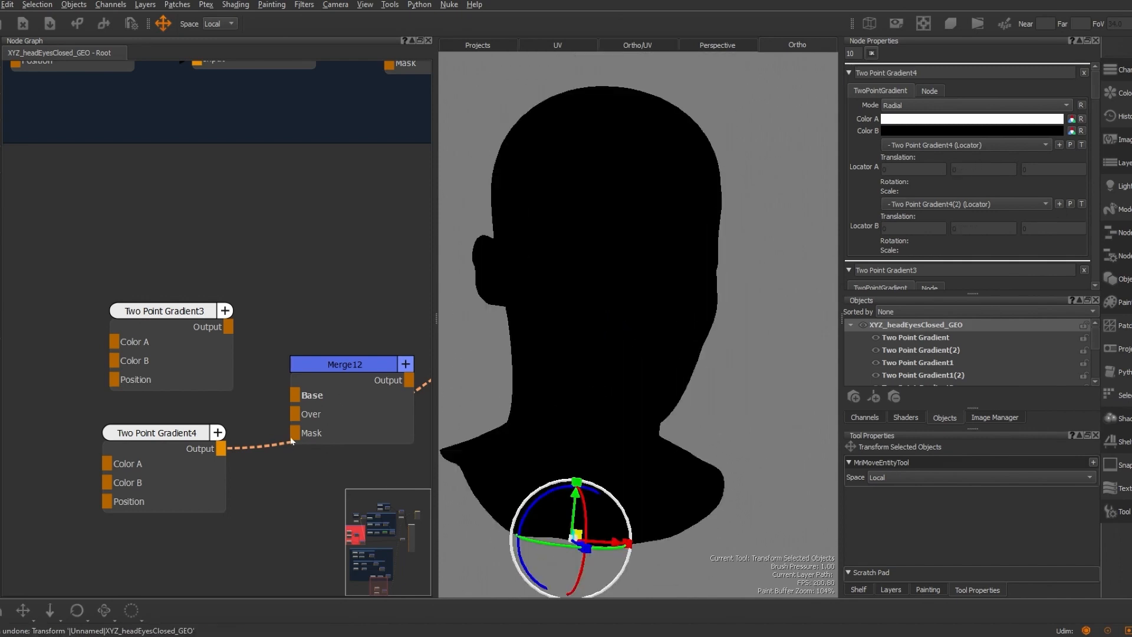
Position Two Point Gradient4's Locator A and Locator B around the opposite cheek to form a round white spot
left_click_drag(586, 545, 726, 346)
left_click_drag(761, 337, 736, 335)
left_click(1081, 204)
left_click_drag(581, 494, 597, 244)
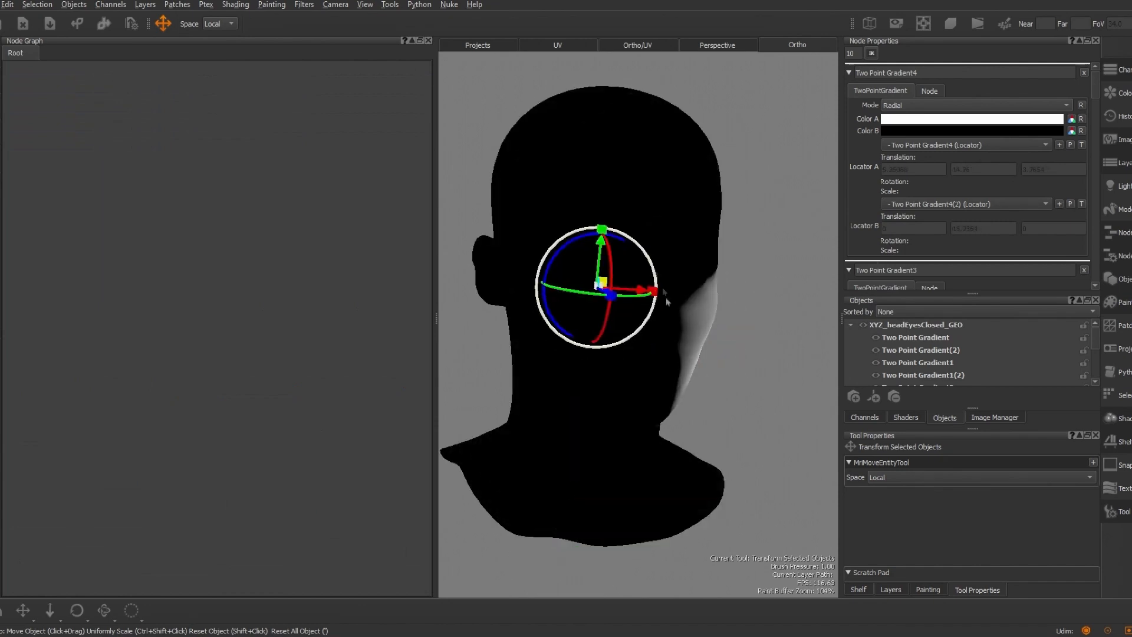
left_click_drag(661, 295, 548, 312)
left_click_drag(687, 327, 742, 320)
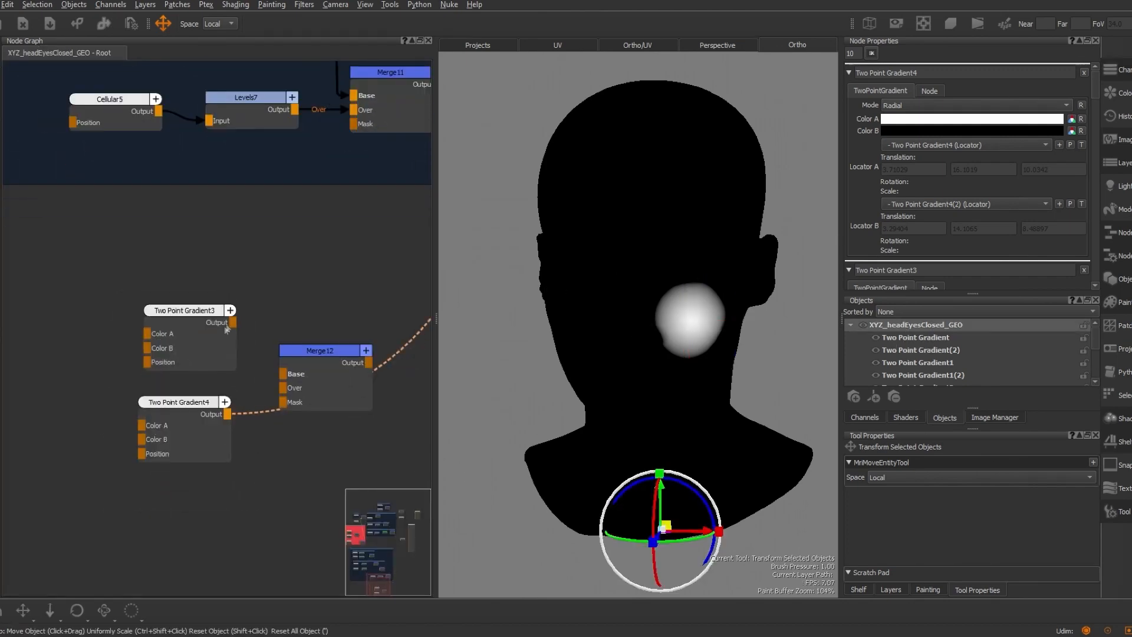
Connect Two Point Gradient3 to Merge12's Base and Two Point Gradient4 to its Over input, and set the Mode to Lighten
left_click_drag(234, 323, 284, 375)
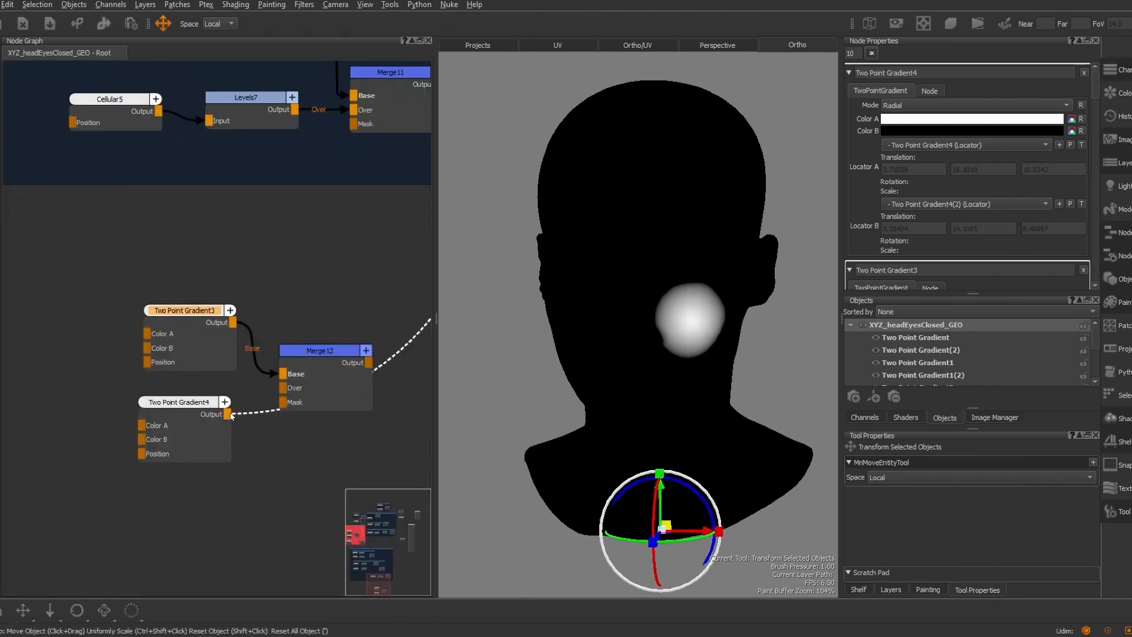
left_click_drag(228, 414, 283, 389)
left_click(320, 352)
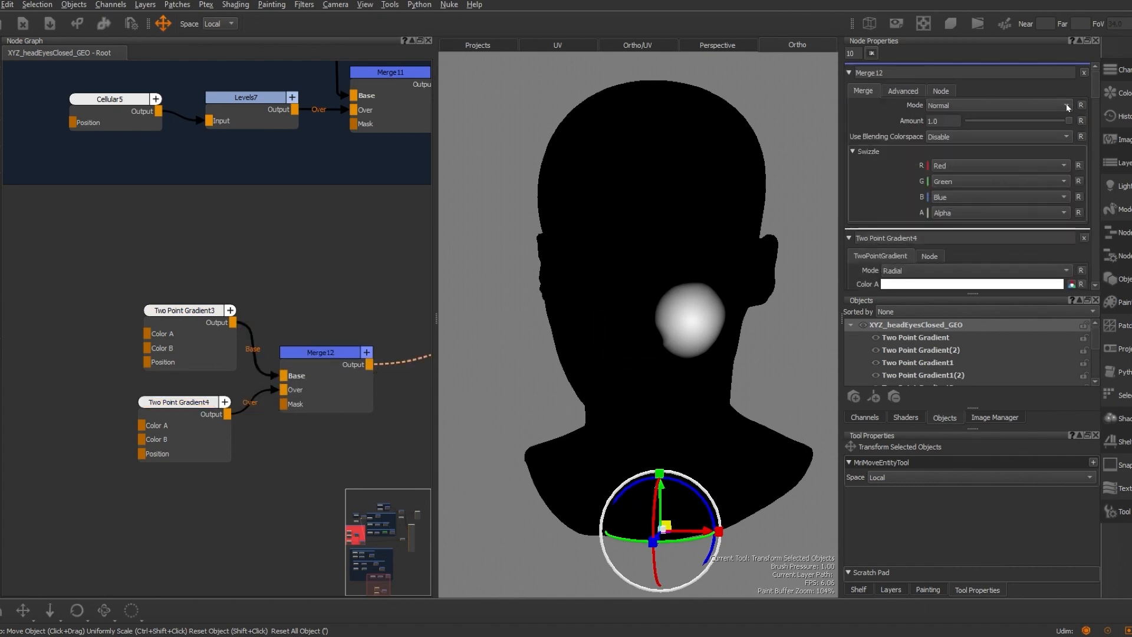
left_click(1039, 106)
mouse_move(1038, 120)
mouse_move(1017, 164)
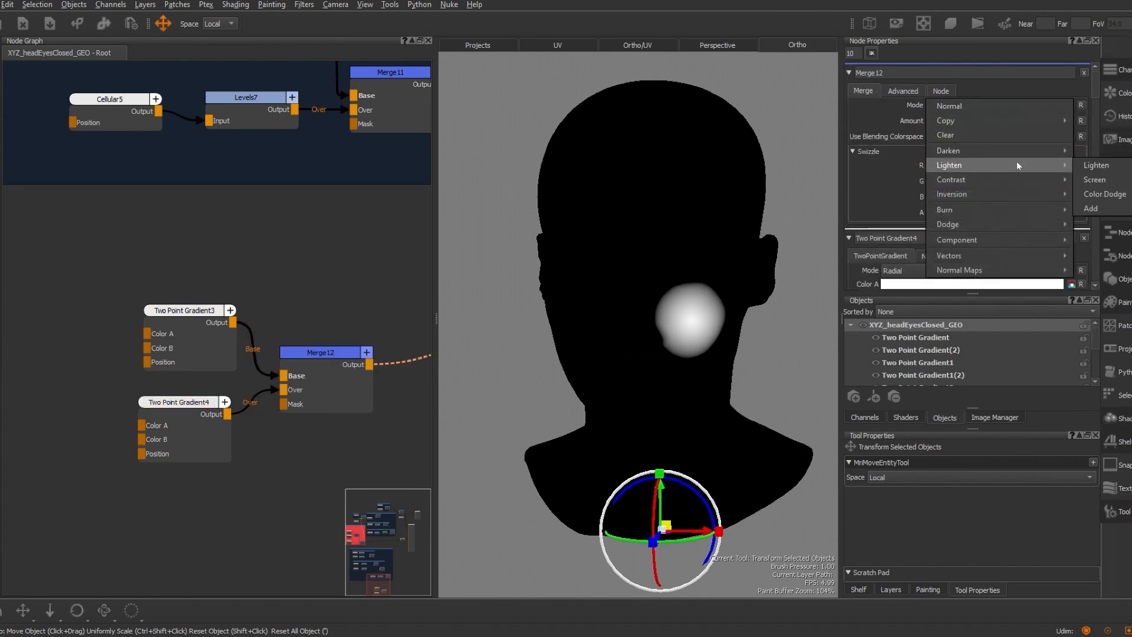
left_click(1097, 166)
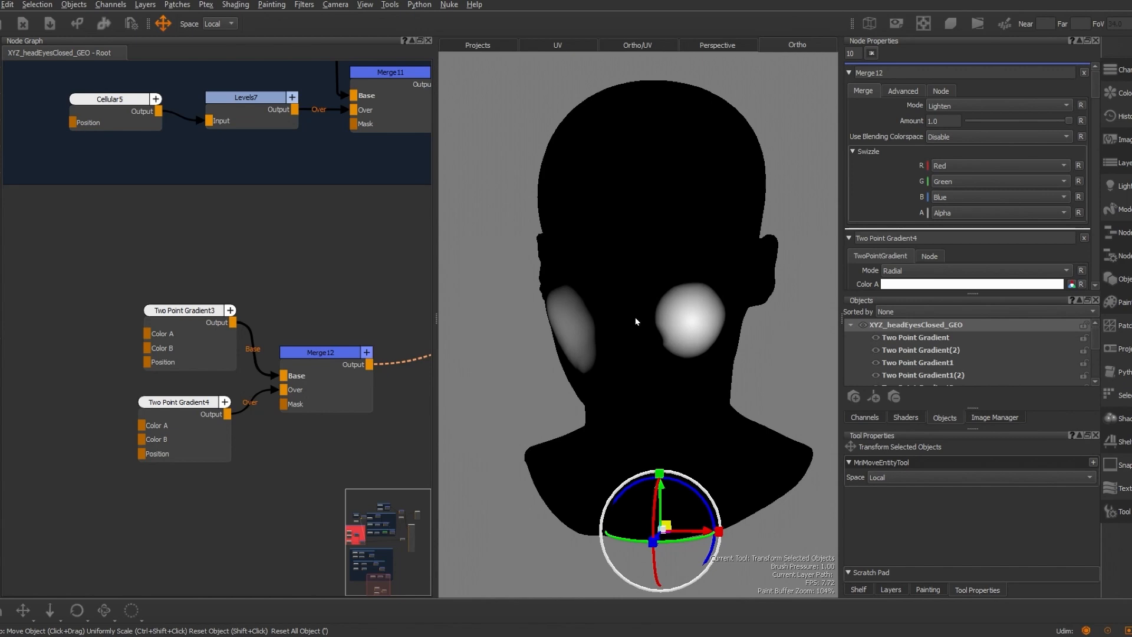
Reopen Two Point Gradient3 and shift its Locator A upward and toward the nose
middle_click_drag(635, 321, 627, 333)
left_click(193, 311)
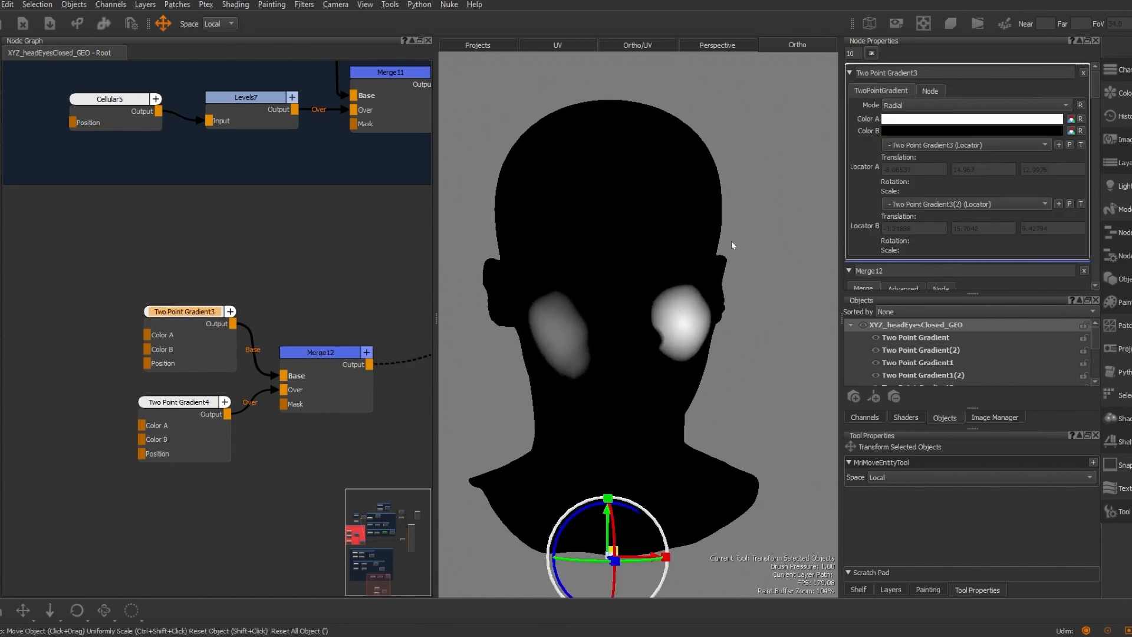
left_click(1069, 145)
left_click_drag(551, 341, 576, 280)
Move Two Point Gradient3's Locator B deeper into the head and slightly upward
left_click(1070, 204)
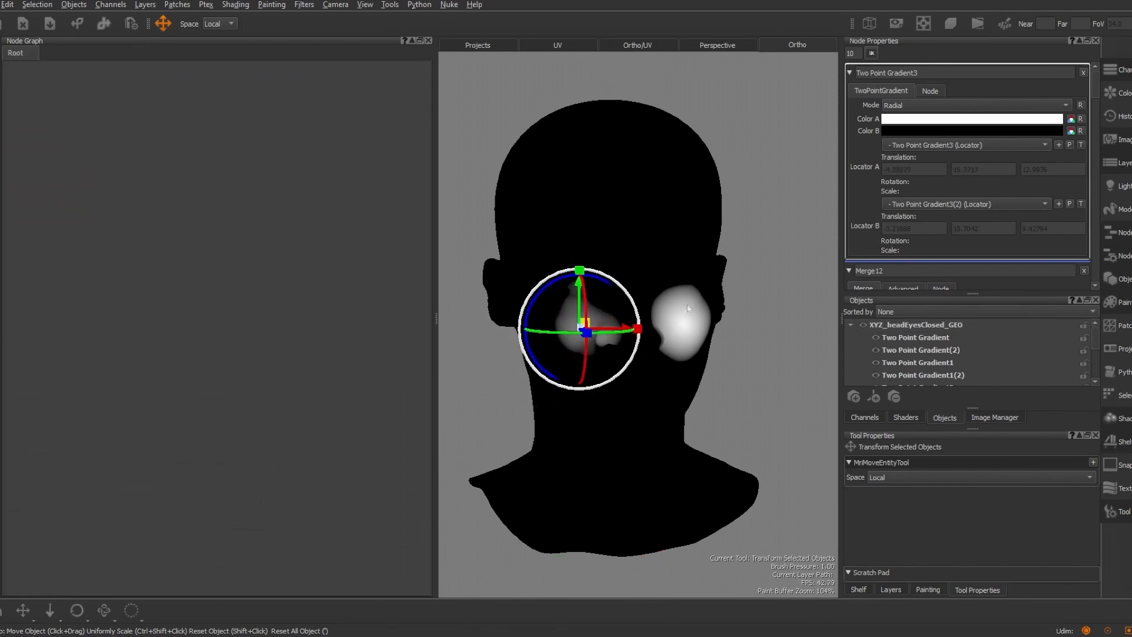
middle_click_drag(649, 354, 566, 339)
left_click_drag(561, 340, 591, 332)
left_click_drag(614, 282, 613, 272)
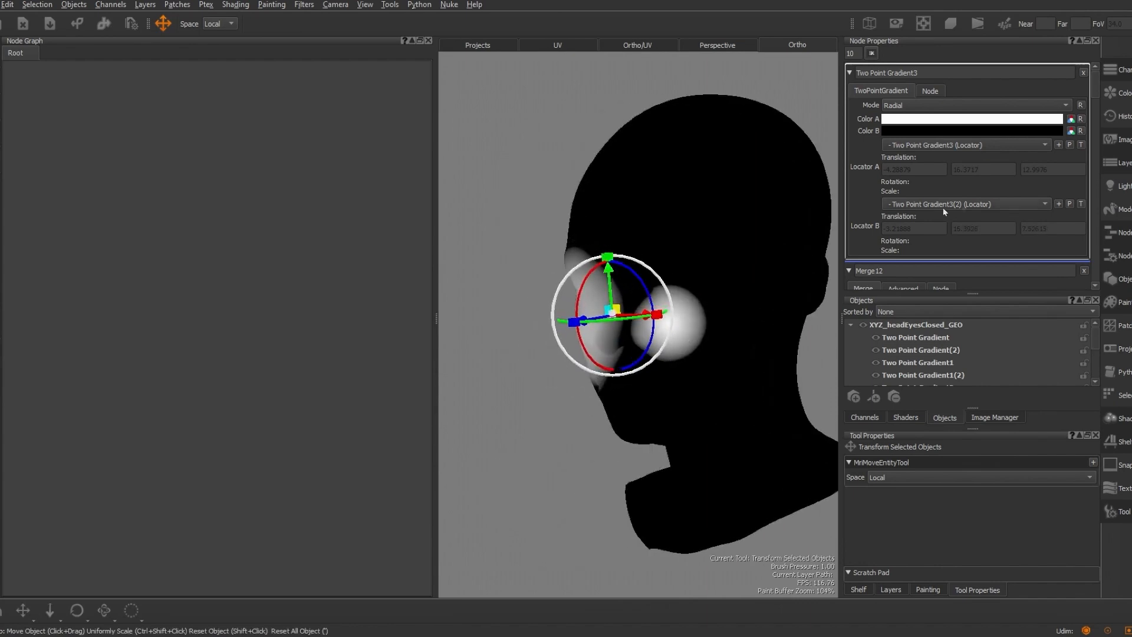
Lower Two Point Gradient3's Locator A and push it back into the cheek to match the opposite cheek's spot
left_click(1069, 145)
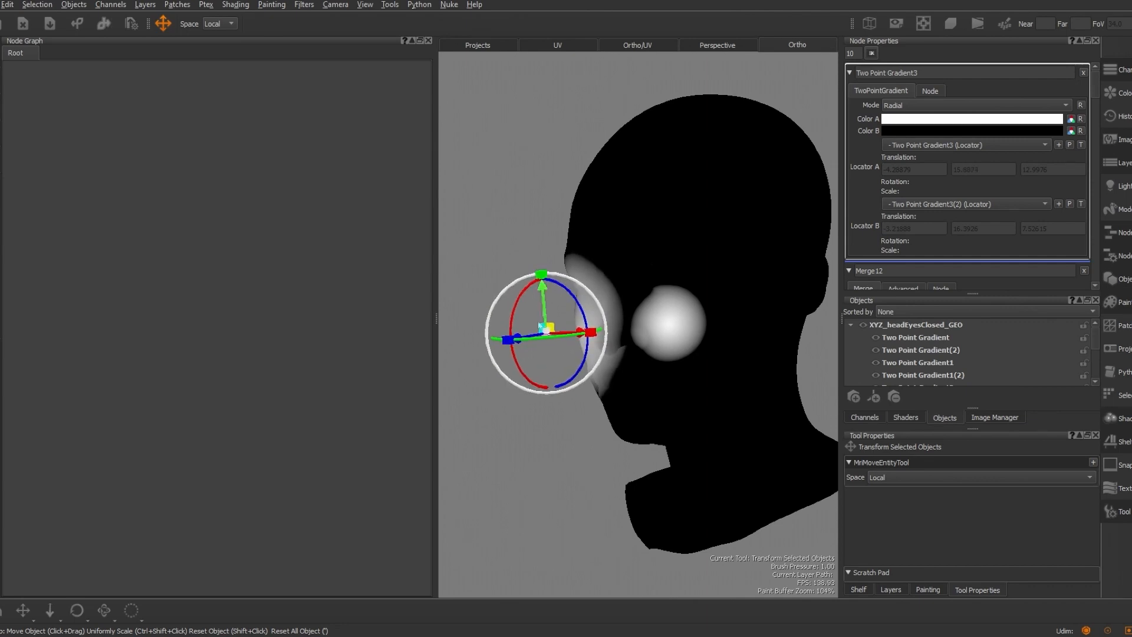
left_click_drag(517, 340, 625, 344)
left_click_drag(544, 329, 541, 333)
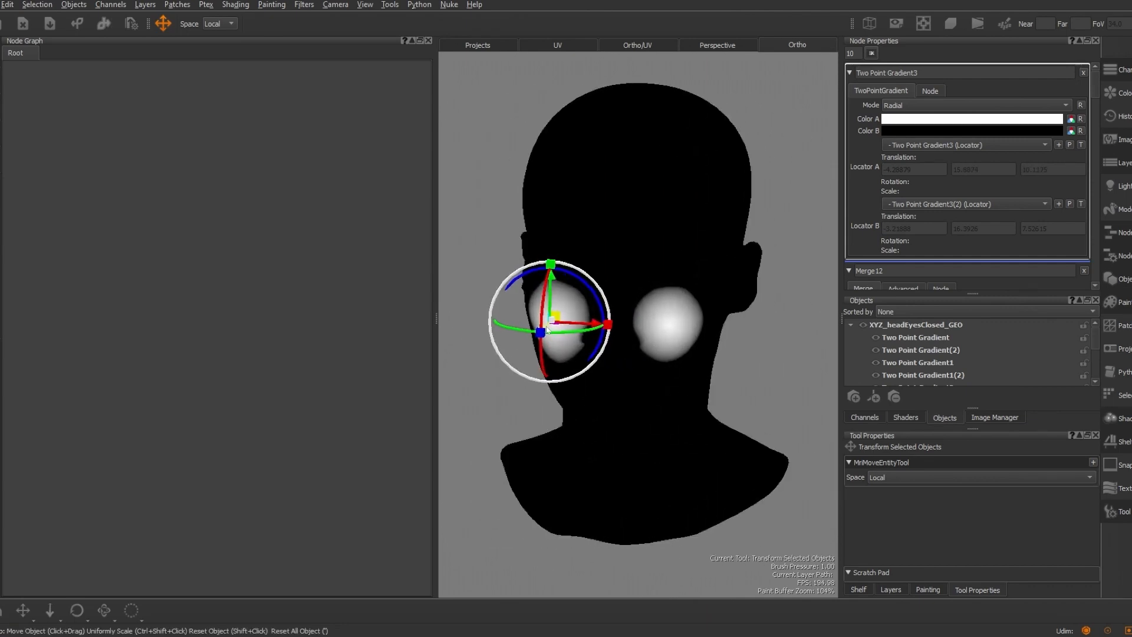
Shift Two Point Gradient3's Locator A slightly sideways toward the nose to even out the cheek spot
left_click_drag(611, 311, 625, 293, "alt")
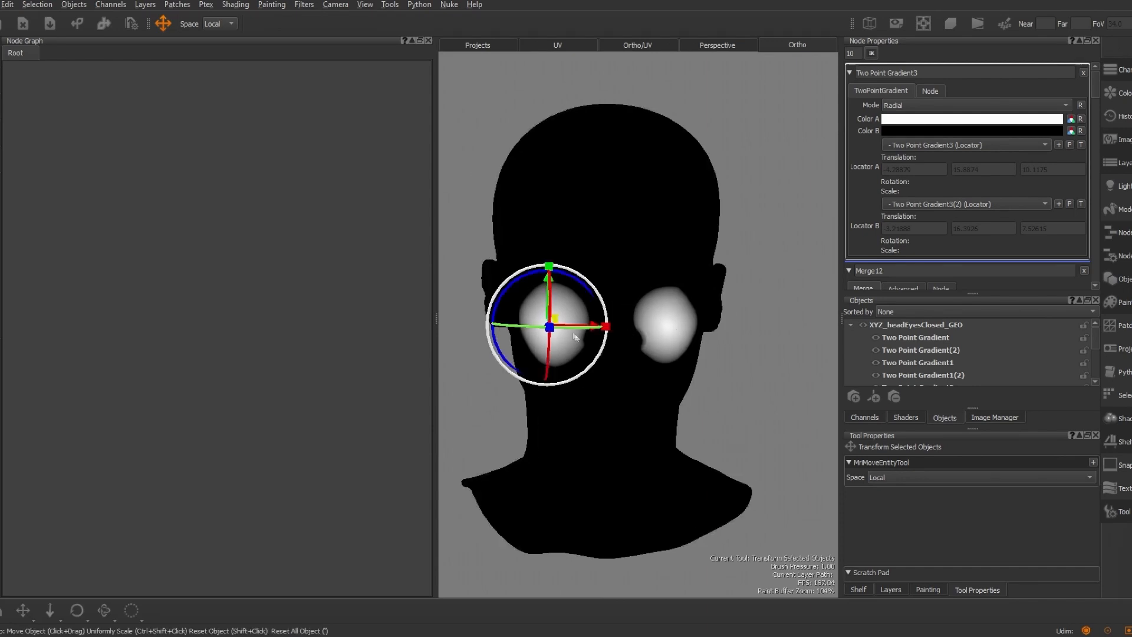
left_click_drag(589, 327, 596, 328)
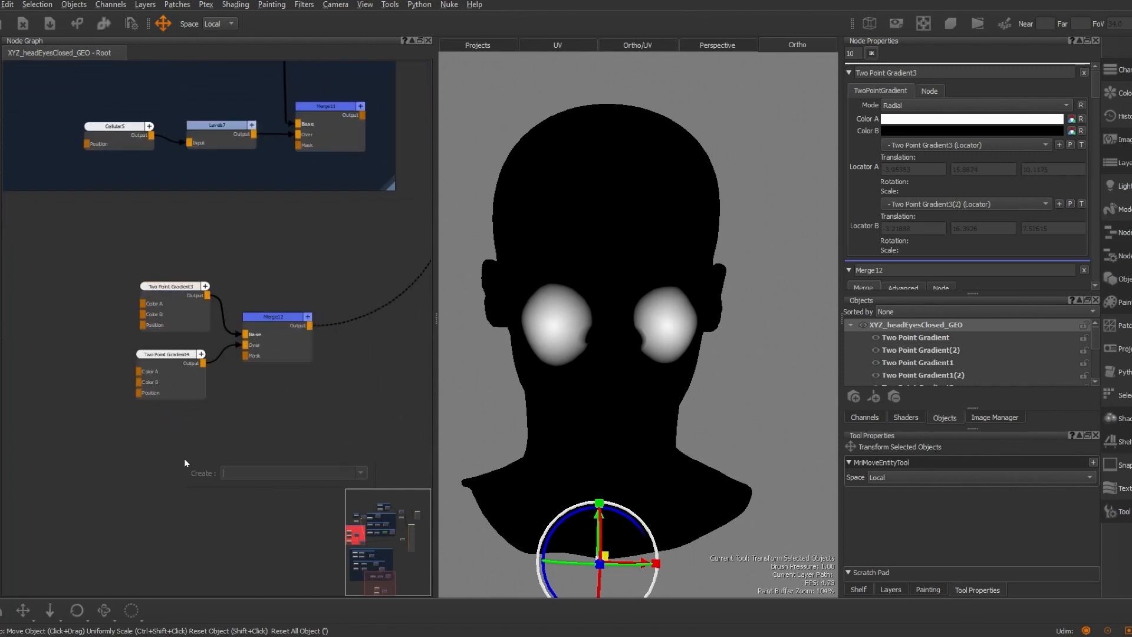
Add another Two Point Gradient node below Two Point Gradient4 in the node graph
key("Tab")
type("two")
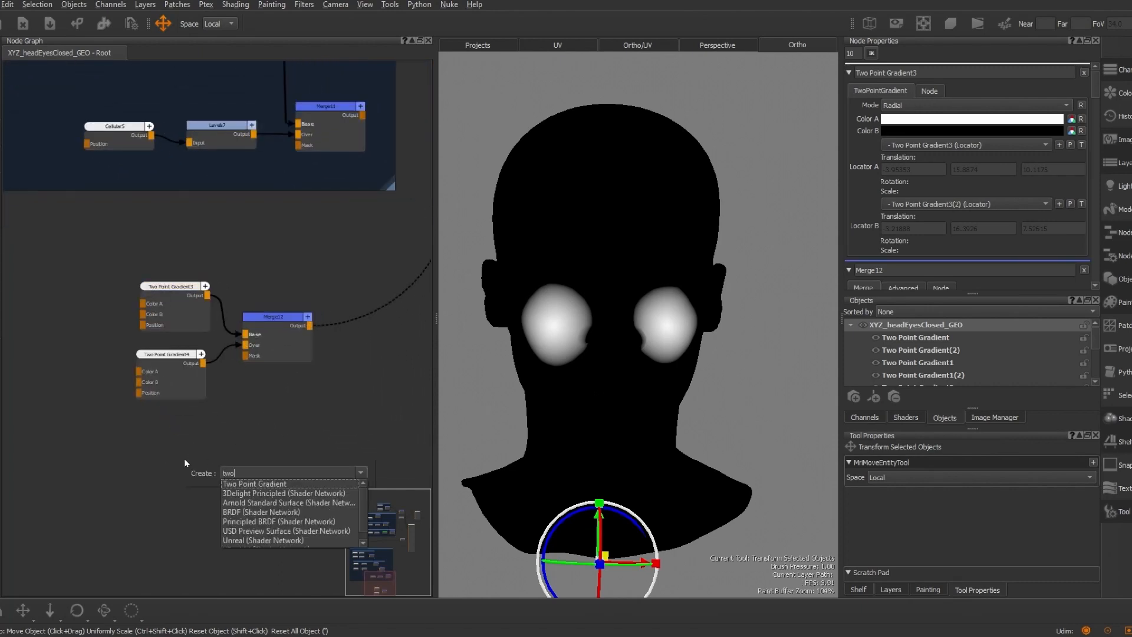
left_click(265, 487)
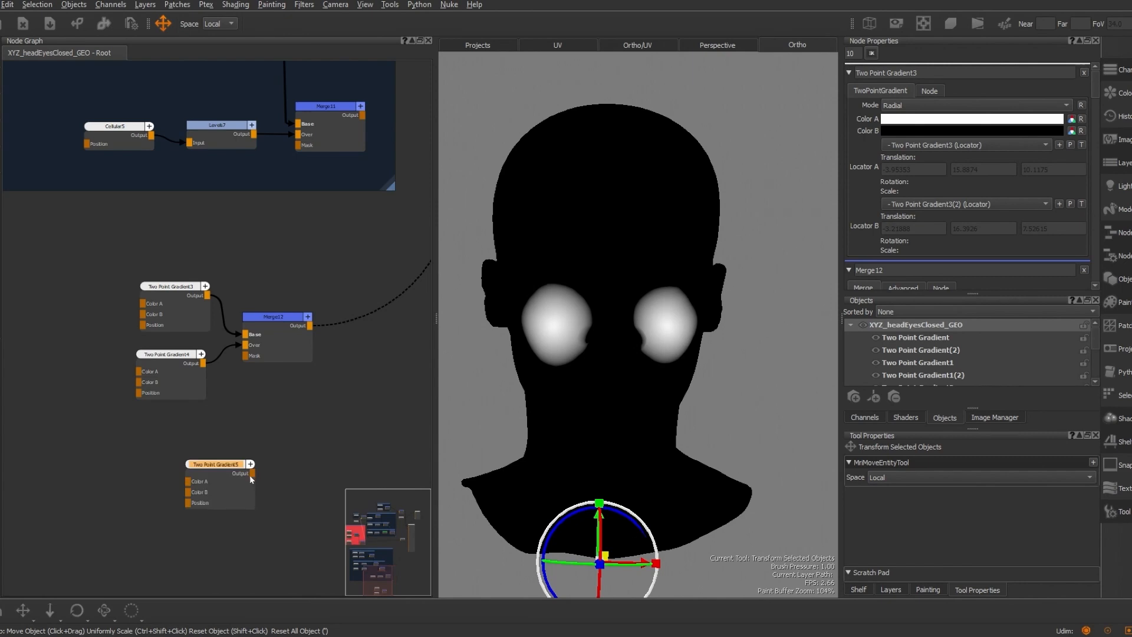
scroll(234, 437, "up", 3)
middle_click_drag(234, 437, 219, 398)
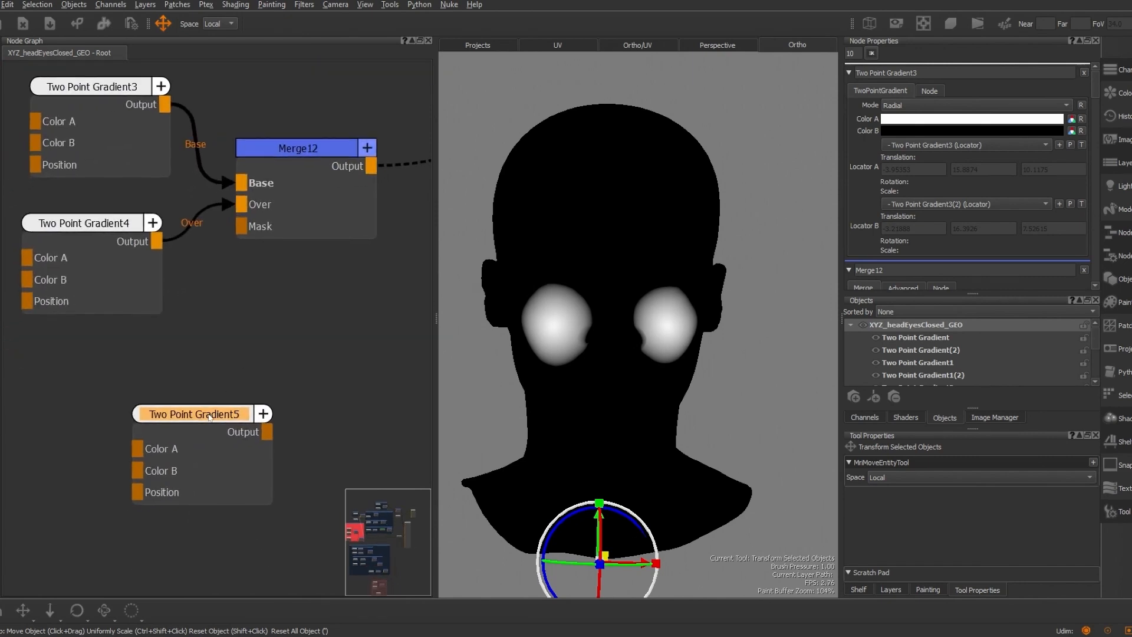
Set Two Point Gradient5's Mode to Radial and create new locators for its Locator A and Locator B
double_click(209, 417)
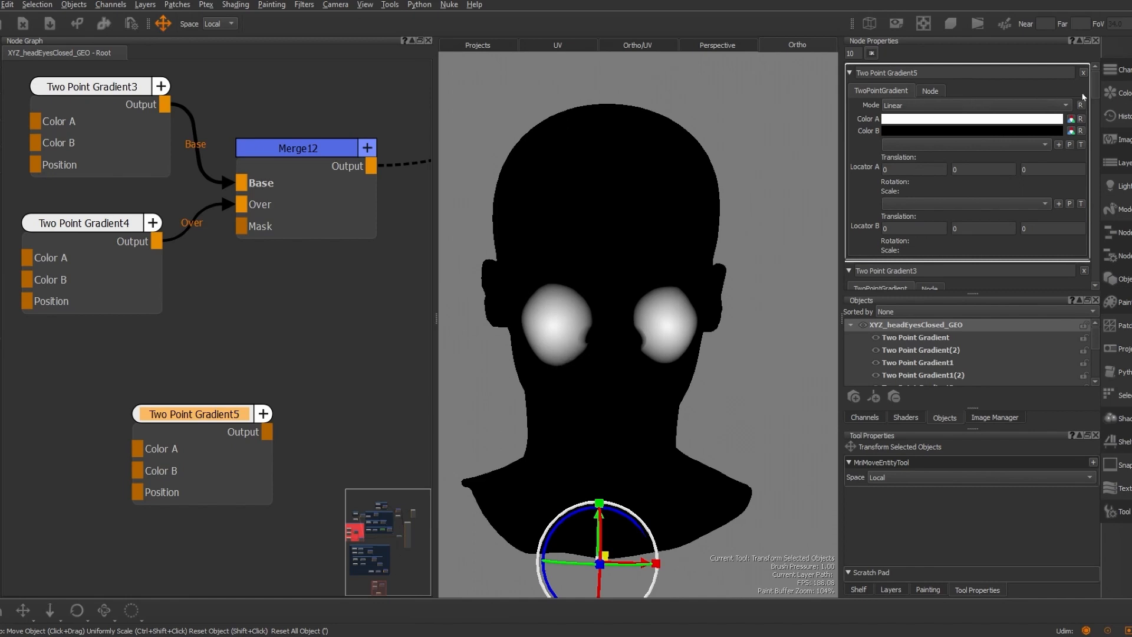
left_click(1067, 107)
left_click(1055, 118)
left_click(1059, 145)
left_click(1061, 204)
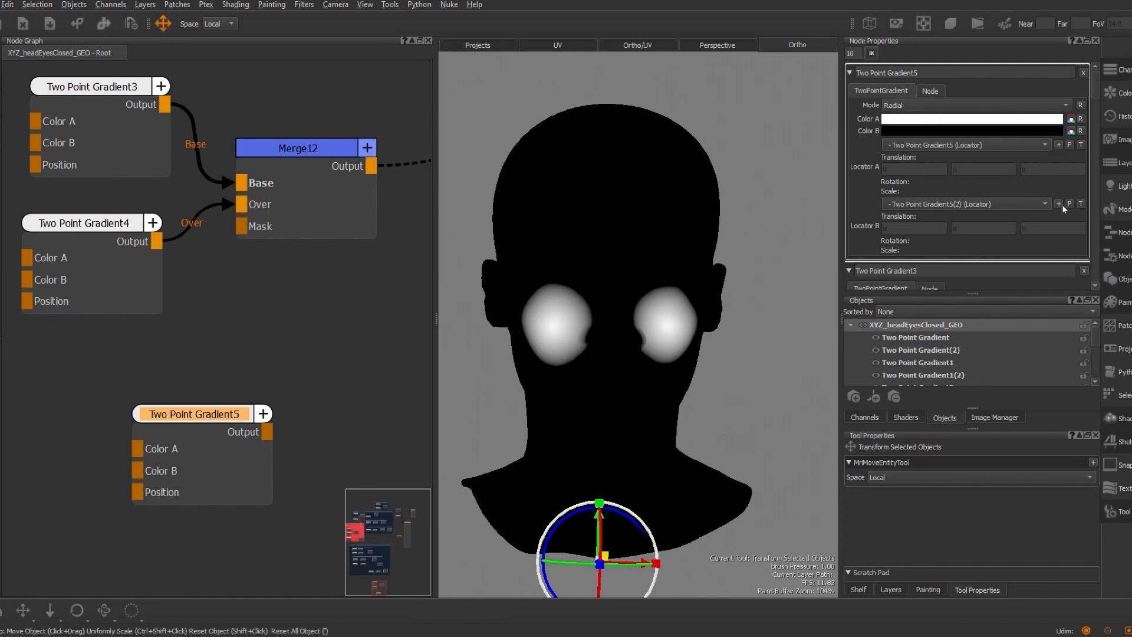
Position Two Point Gradient5's Locator A and Locator B at the nose so the radial spot covers it
left_click(1070, 145)
left_click_drag(615, 283, 659, 333)
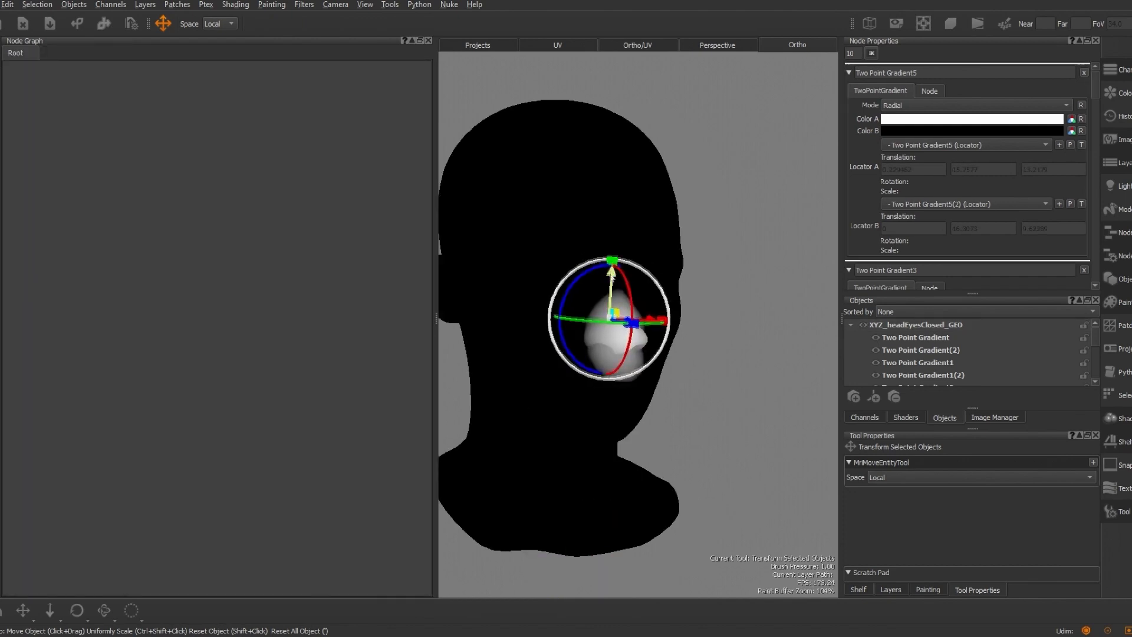
left_click(1070, 145)
left_click(1070, 204)
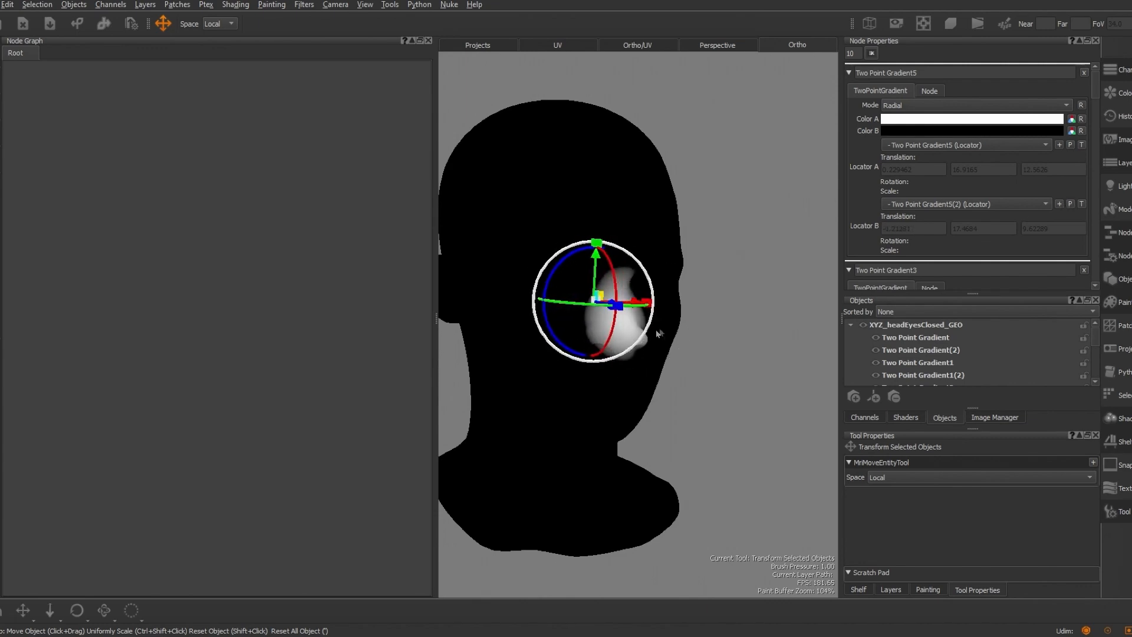
left_click(913, 326)
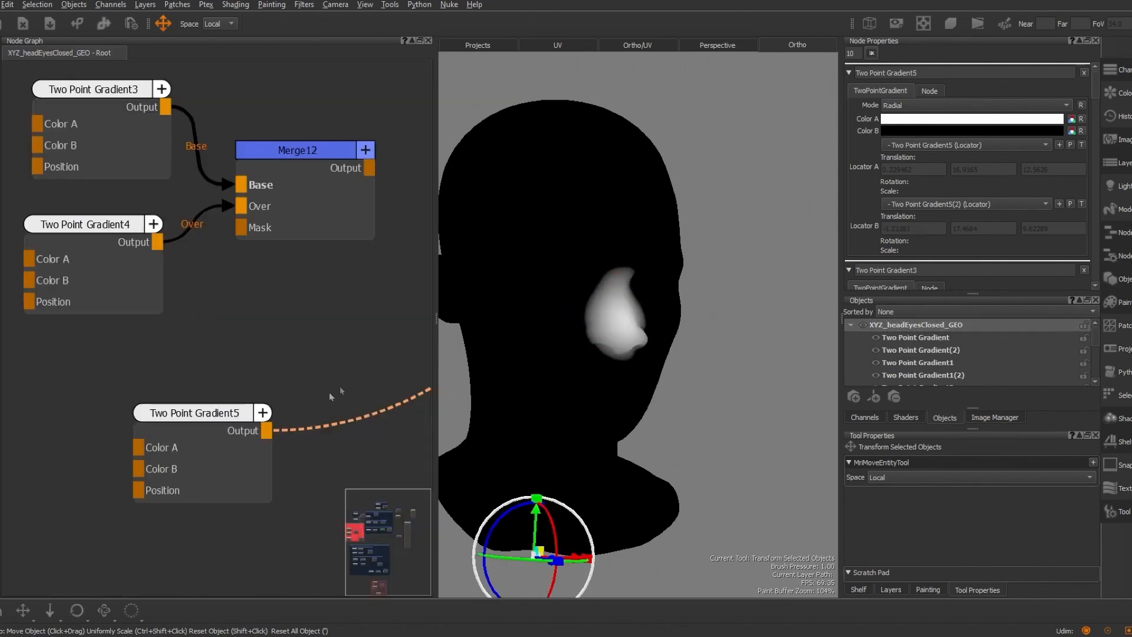
Add a Merge node with Merge12 connected to its Base and Two Point Gradient5 to its Over input
left_click_drag(329, 391, 337, 365)
type("merge")
key("Return")
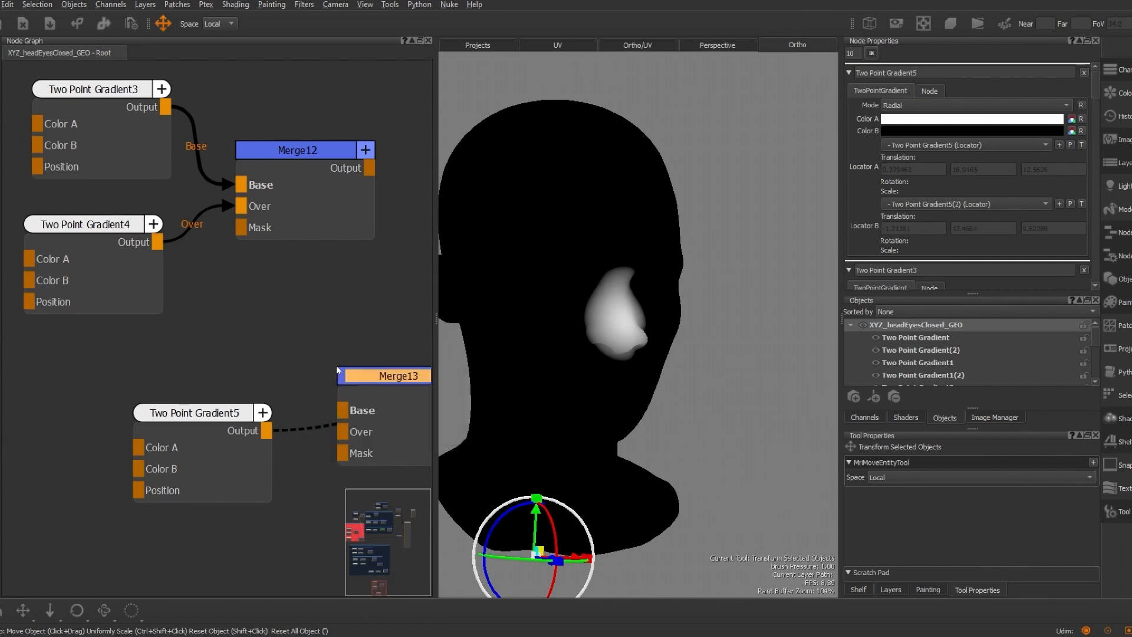
left_click_drag(202, 404, 134, 386)
left_click_drag(369, 168, 341, 418)
scroll(239, 421, "up", 1)
left_click_drag(192, 411, 370, 436)
scroll(370, 436, "down", 3)
Set Merge13's Mode to Lighten and display its output on the front of the face
left_click(324, 388)
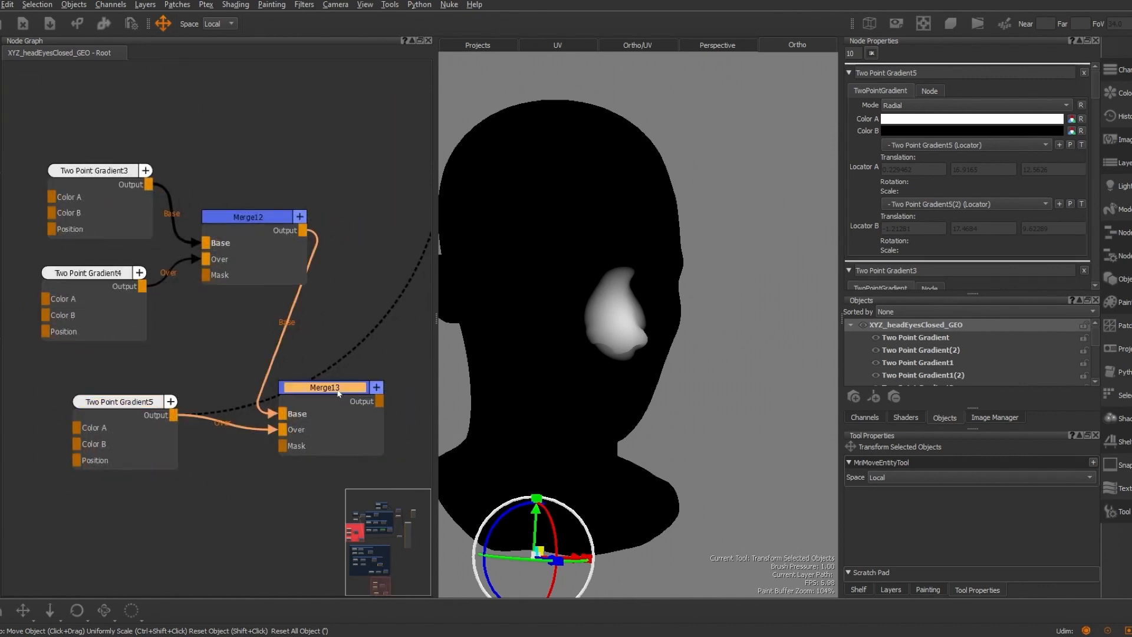
left_click(1066, 105)
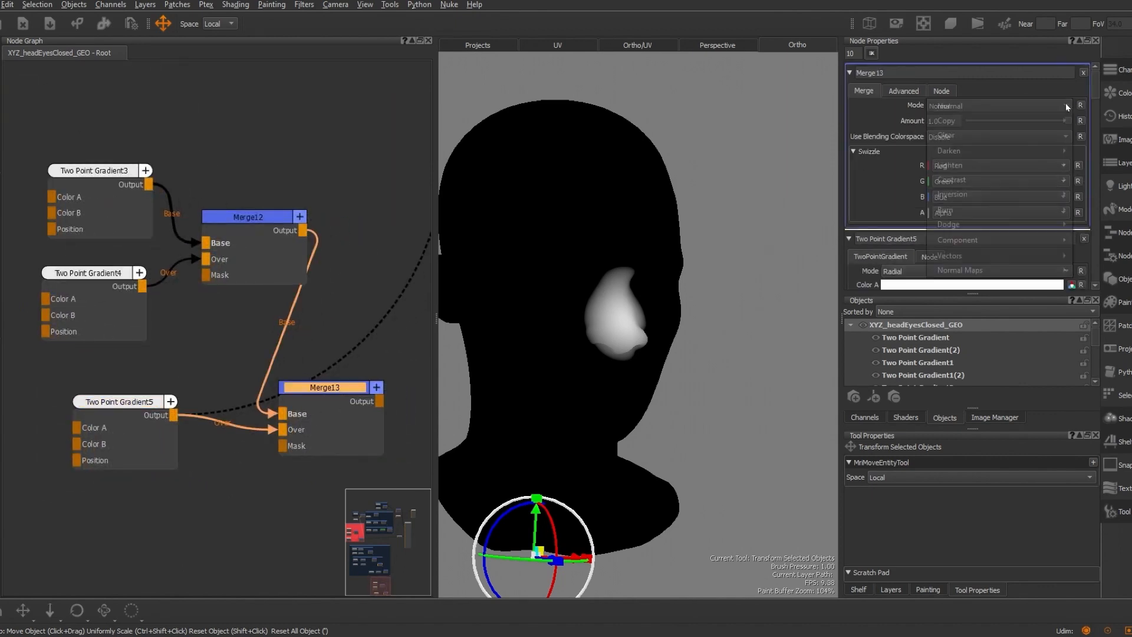
mouse_move(1029, 165)
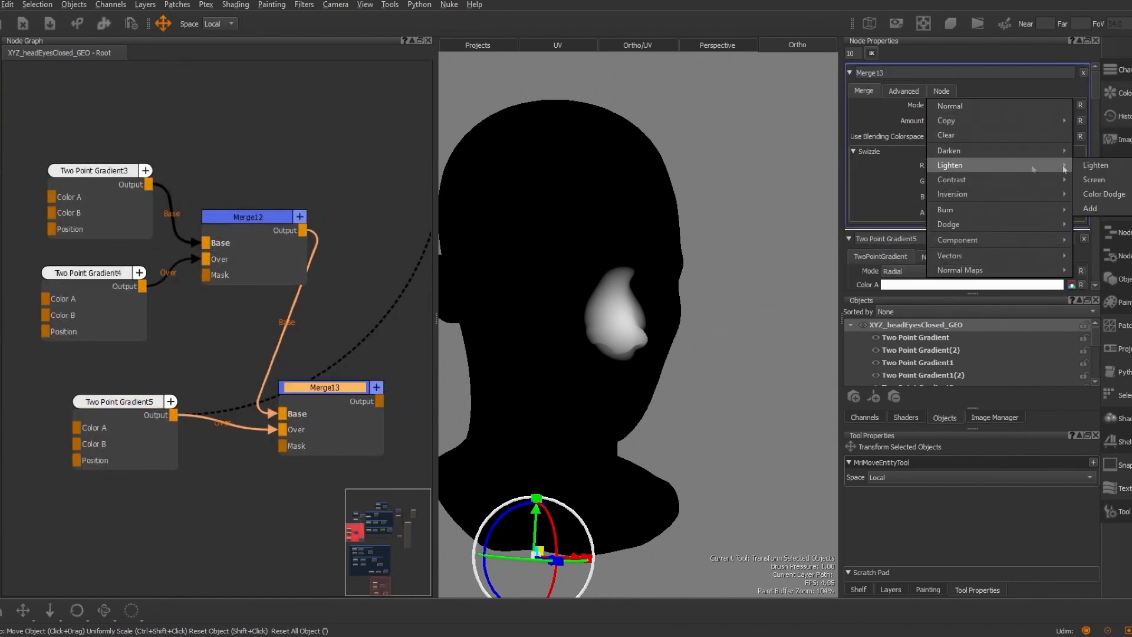
left_click(1095, 165)
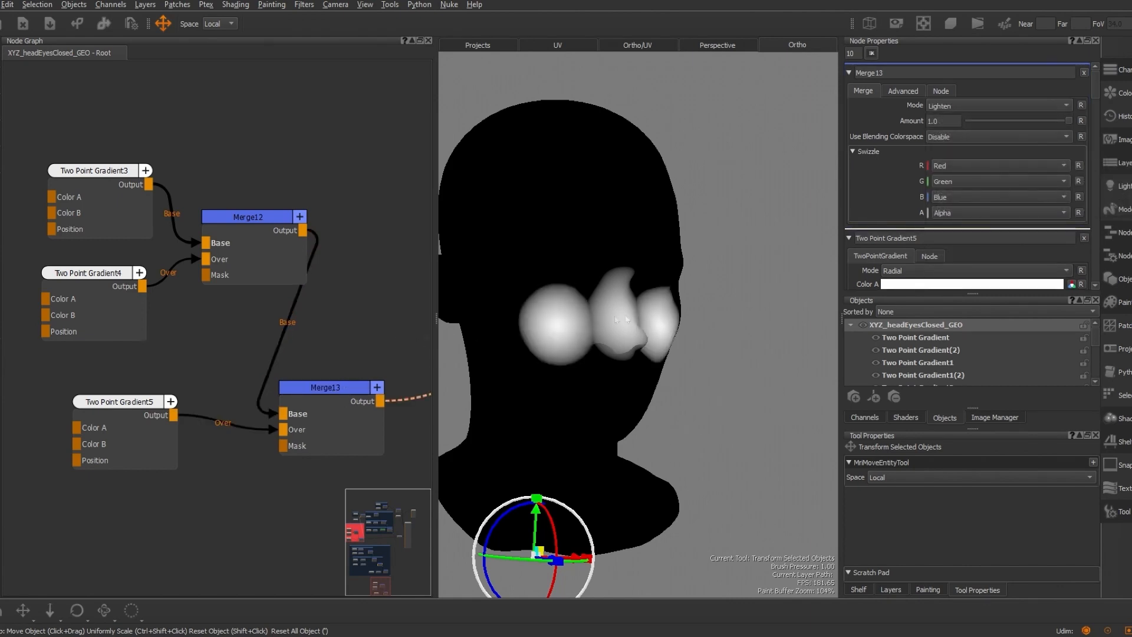
left_click_drag(682, 367, 631, 354, "alt")
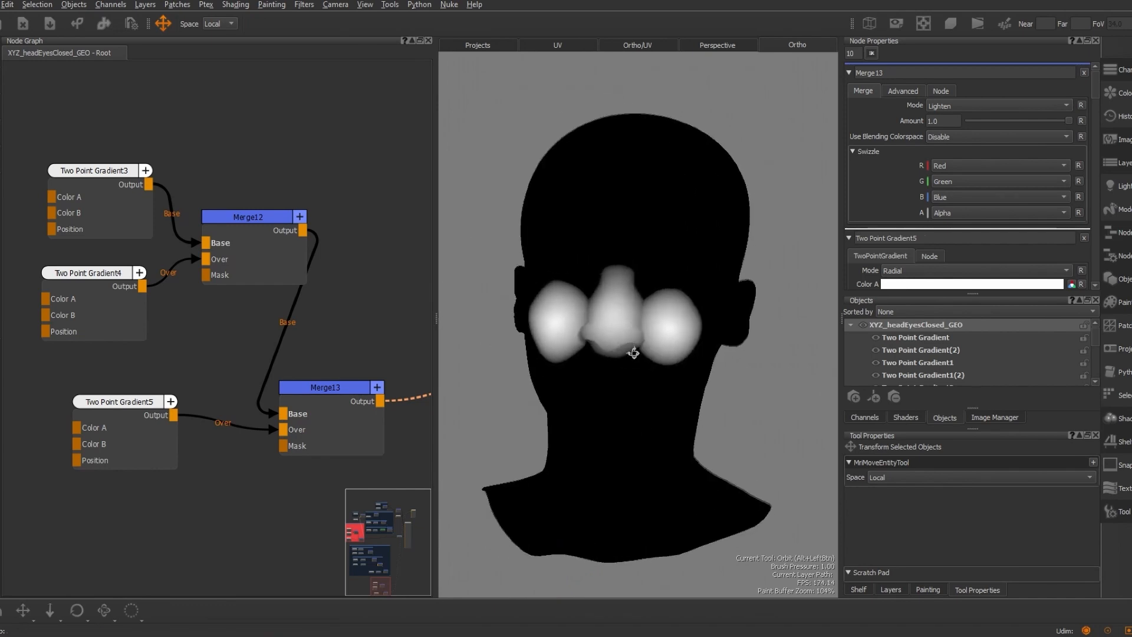
Connect Merge13's output to the Mask input of Merge11
scroll(313, 317, "down", 3)
middle_click_drag(313, 317, 346, 401)
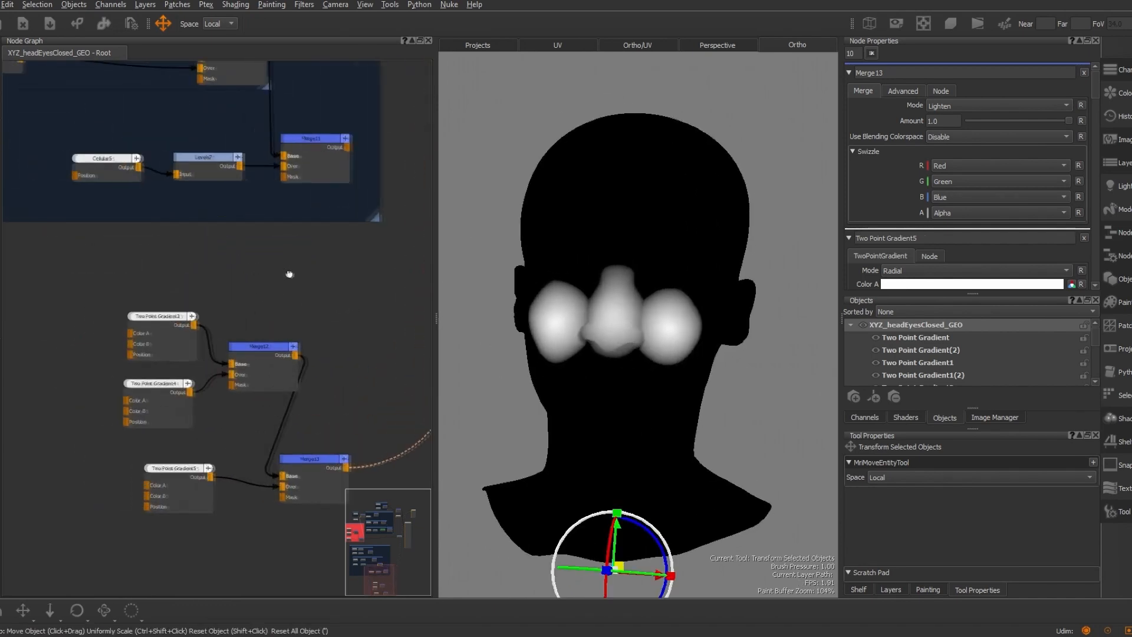
left_click_drag(351, 469, 287, 178)
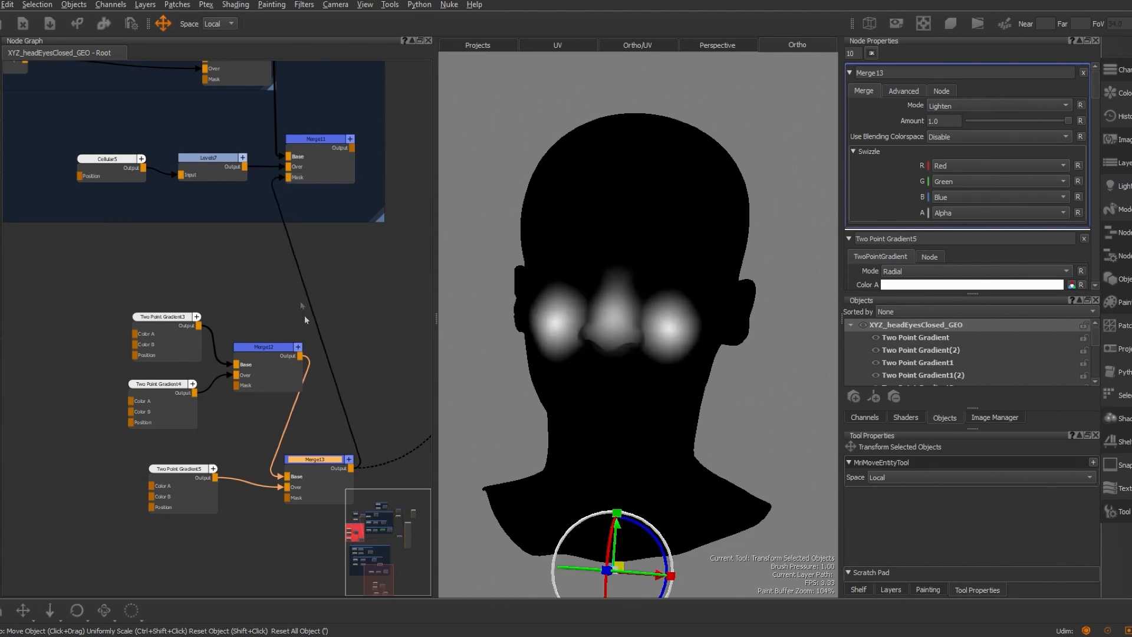
mouse_move(390, 361)
middle_mouse_down()
mouse_move(412, 357)
mouse_move(390, 383)
middle_mouse_up()
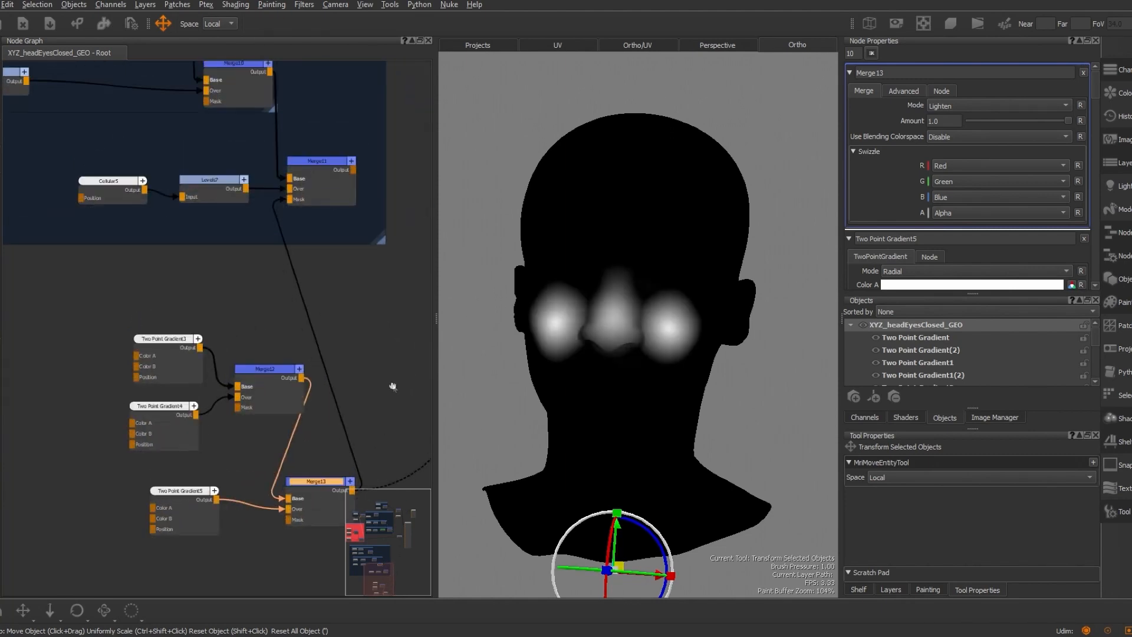
Create a Backdrop around Two Point Gradient3, 4 and 5 together with Merge12 and Merge13
left_click(194, 494)
left_click(264, 370)
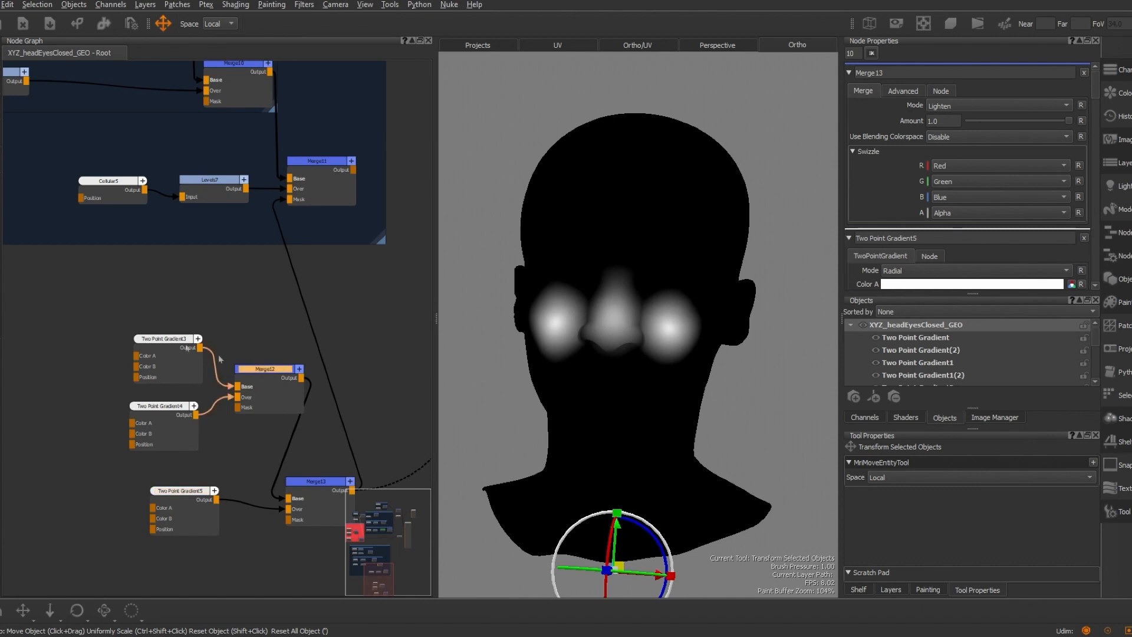
left_click(315, 482)
left_click(198, 491, "shift")
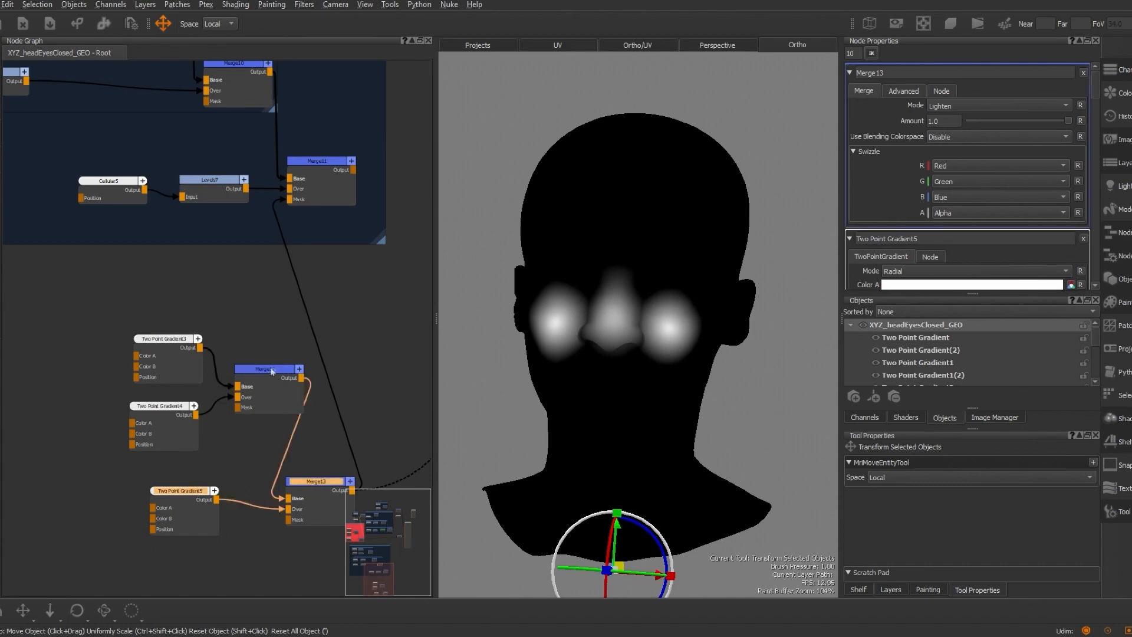
left_click(265, 369, "shift")
left_click(159, 406, "shift")
left_click(176, 340, "shift")
key("Tab")
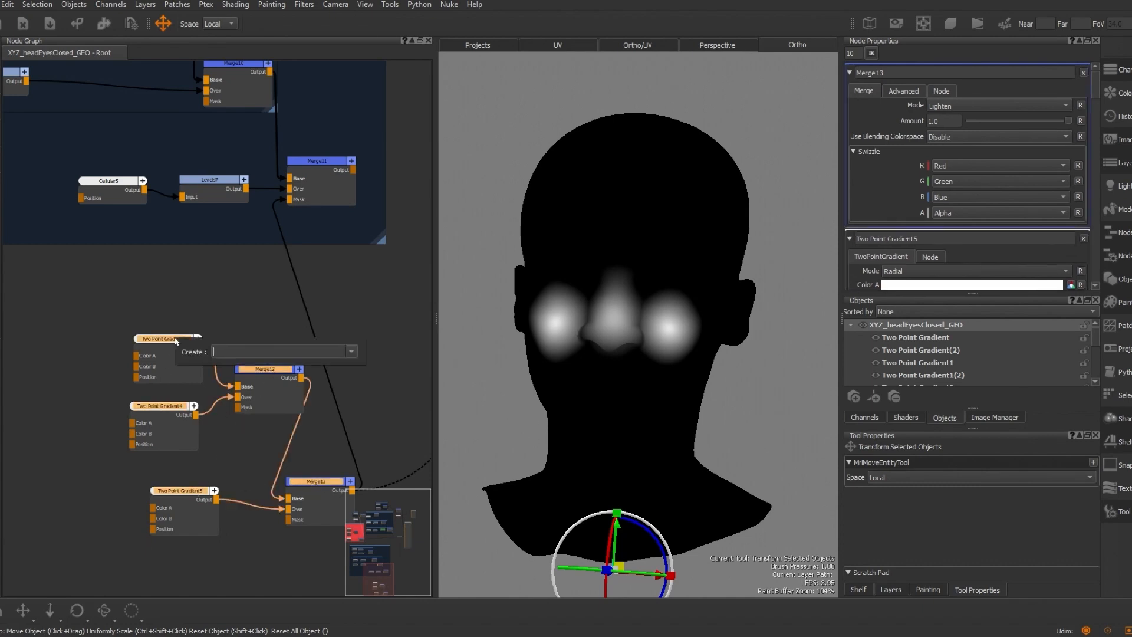
type("ba")
key("Down")
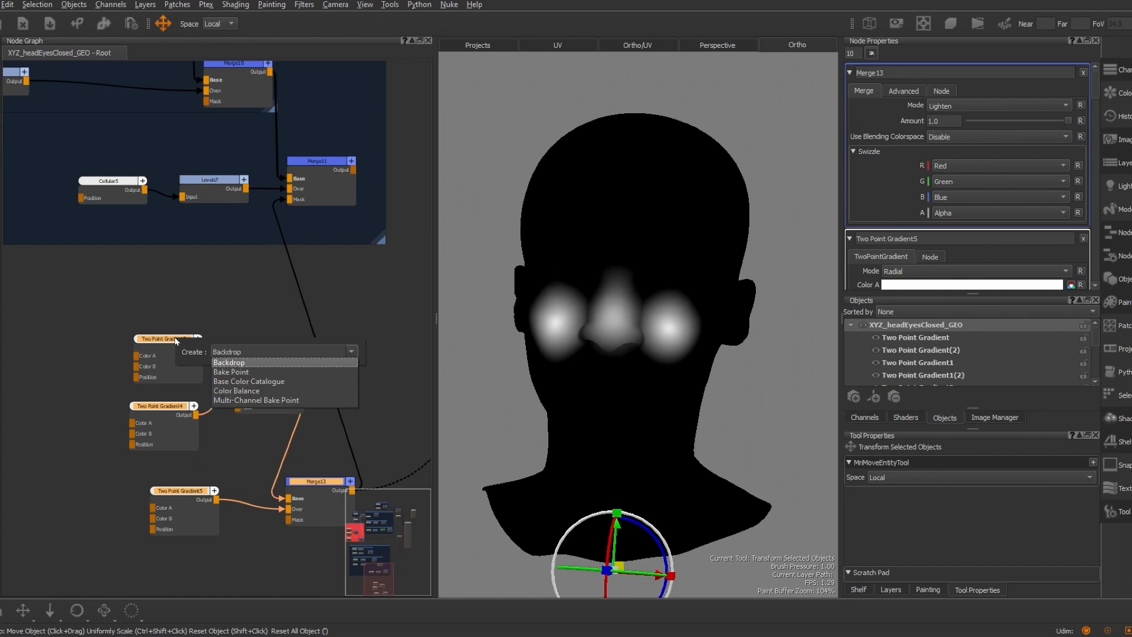
key("Return")
Rename the backdrop around the gradient nodes as Large Pore Mask
double_click(212, 319)
double_click(885, 73)
type("Large Pore")
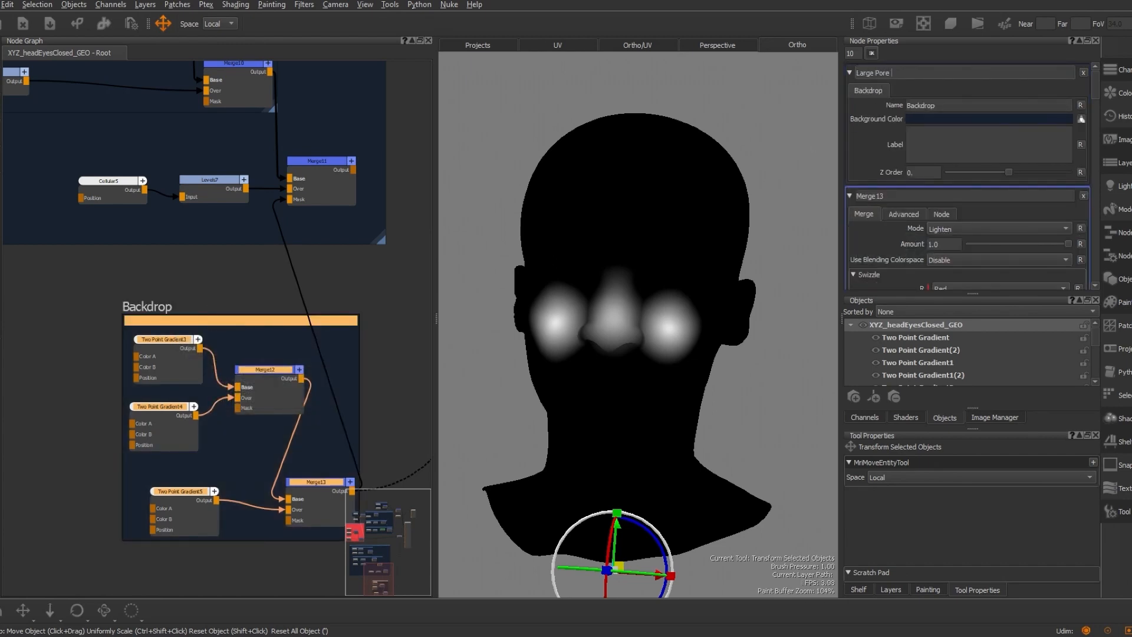
type(" Mask")
key("Return")
Move the Large Pore Mask backdrop and its nodes up beneath the Cellular5 row
left_click_drag(227, 326, 108, 236)
scroll(281, 318, "down", 2)
middle_click_drag(299, 328, 343, 355)
scroll(252, 269, "up", 2)
middle_click_drag(309, 283, 297, 295)
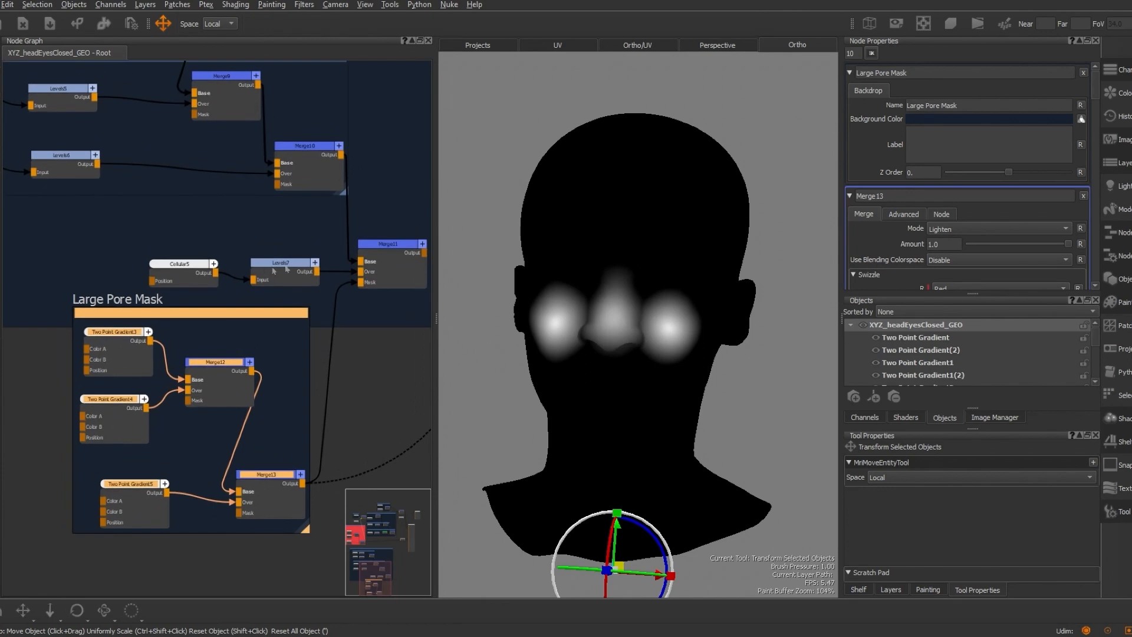
Create a Backdrop around the Cellular5, Levels7 and Merge11 nodes
left_click(281, 265)
left_click(184, 265, "shift")
left_click(382, 245, "shift")
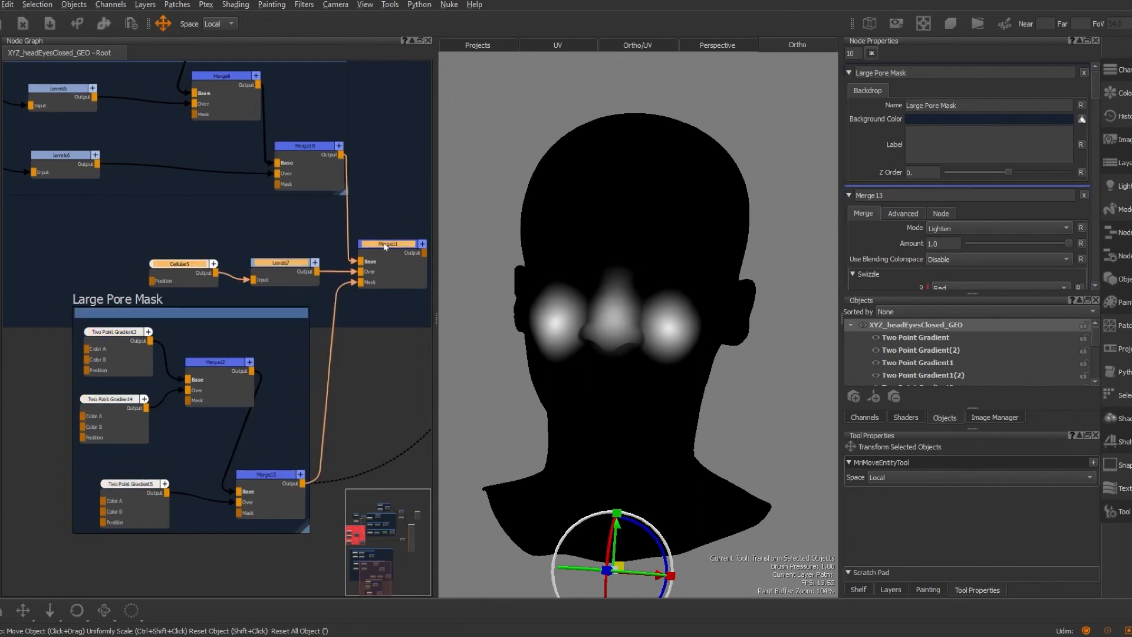
key("Tab")
type("back")
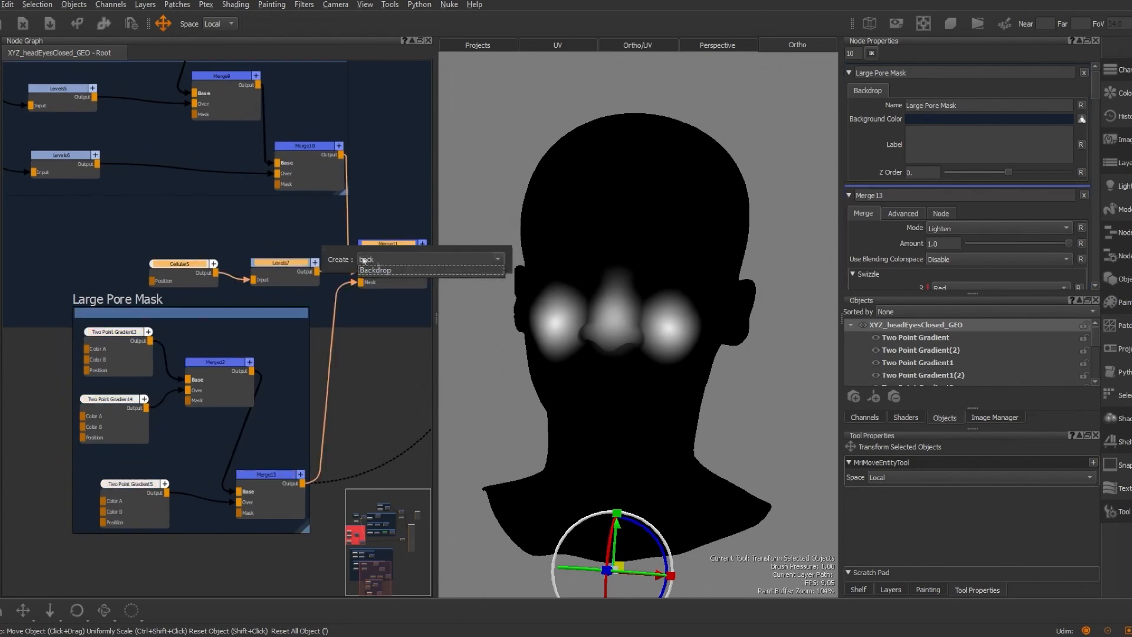
key("Return")
Rename the backdrop around Cellular5, Levels7 and Merge11 as Large Pores and set its Z Order to 1
left_click(236, 226)
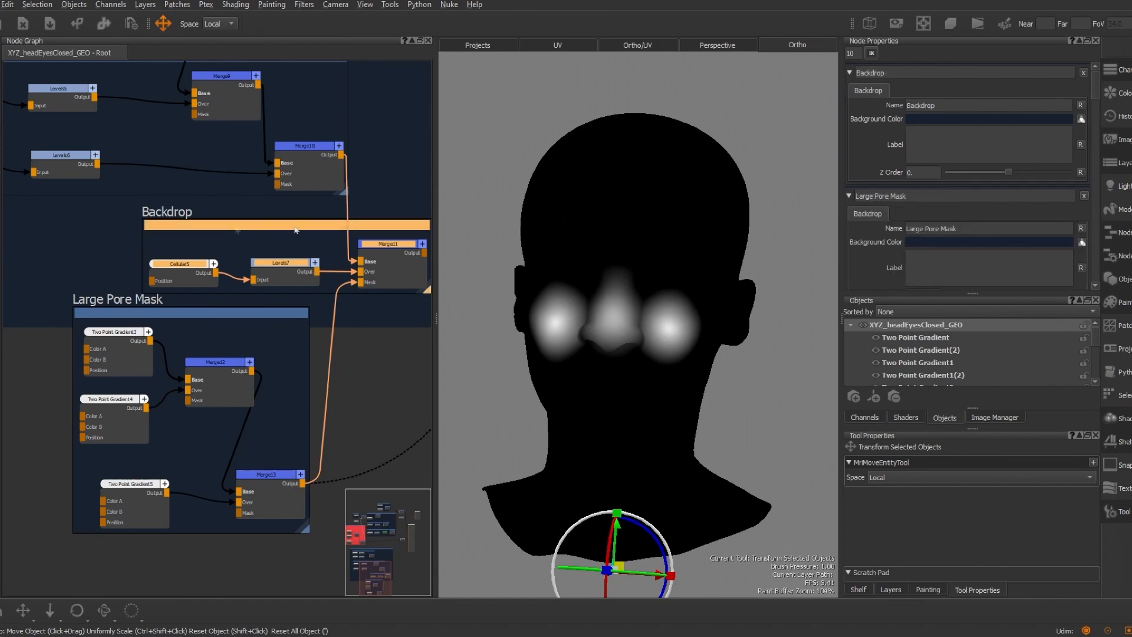
double_click(870, 73)
type("Large Pores")
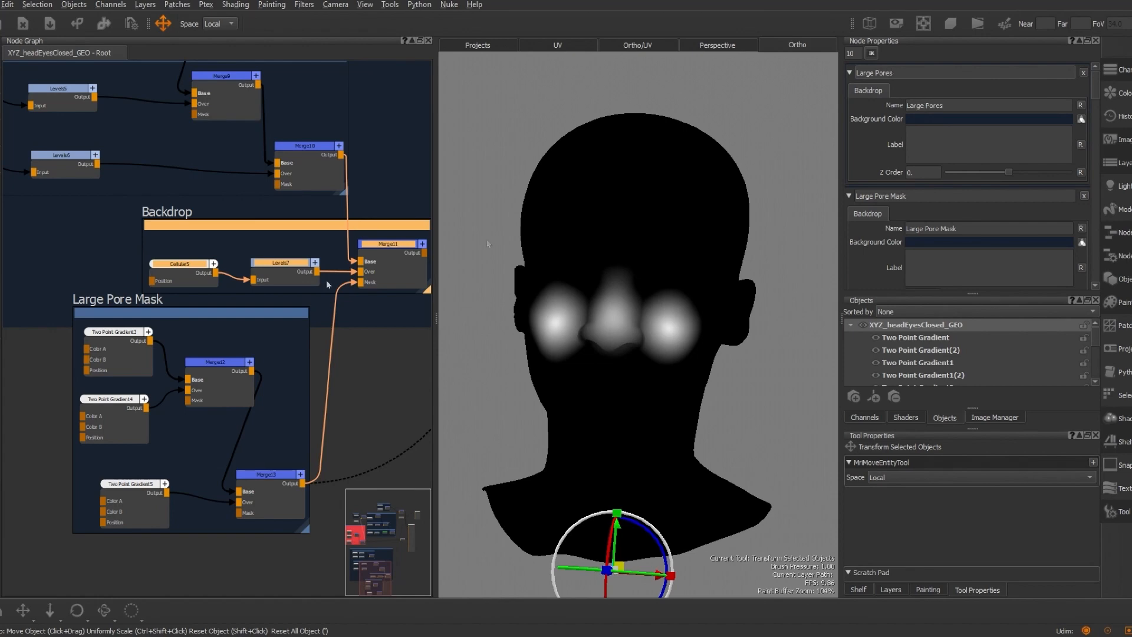
key("Return")
Display Merge11's output on the head to check the masked large pores
scroll(328, 285, "down", 5)
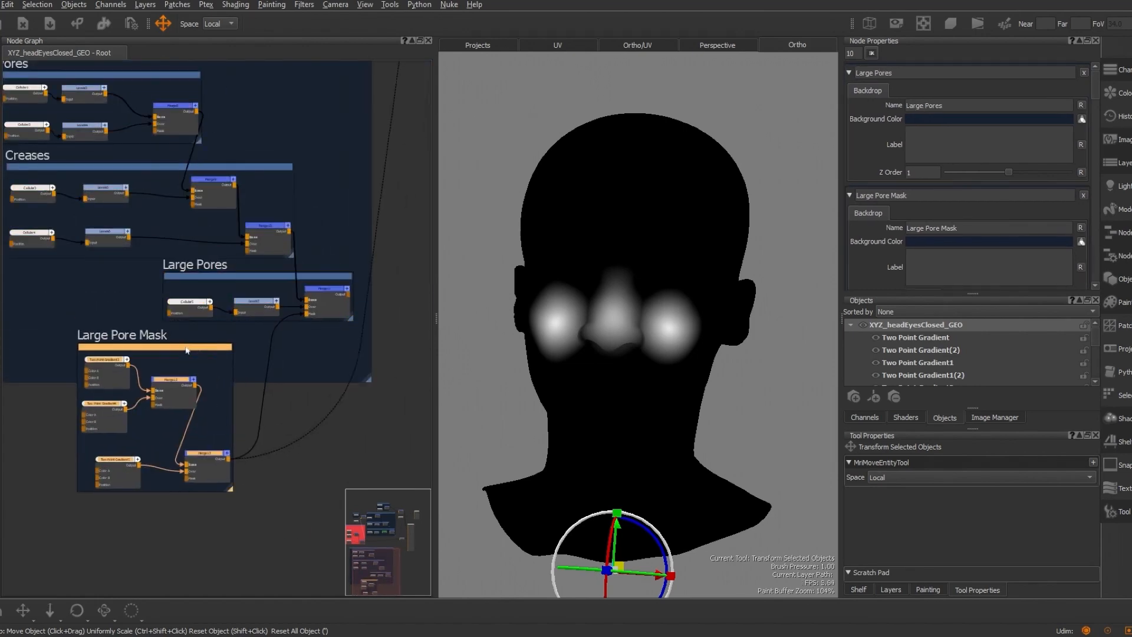
scroll(328, 294, "down", 3)
scroll(326, 299, "up", 5)
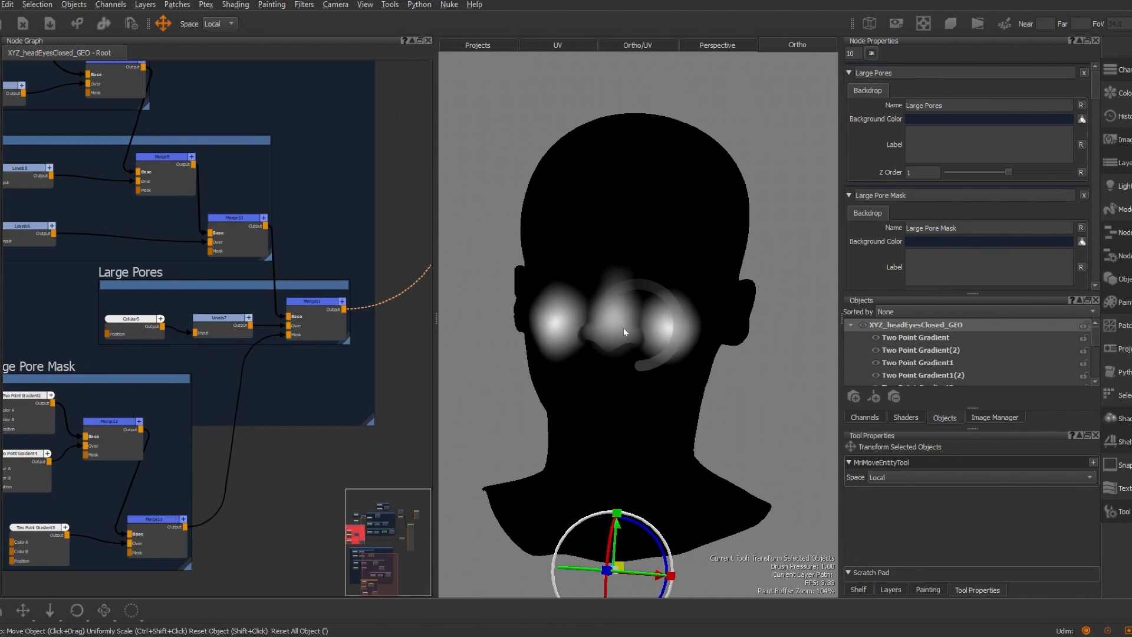
Compare the Merge10 output with the Large Pores Merge11 output up close on the face
right_click_drag(609, 333, 724, 347, "alt")
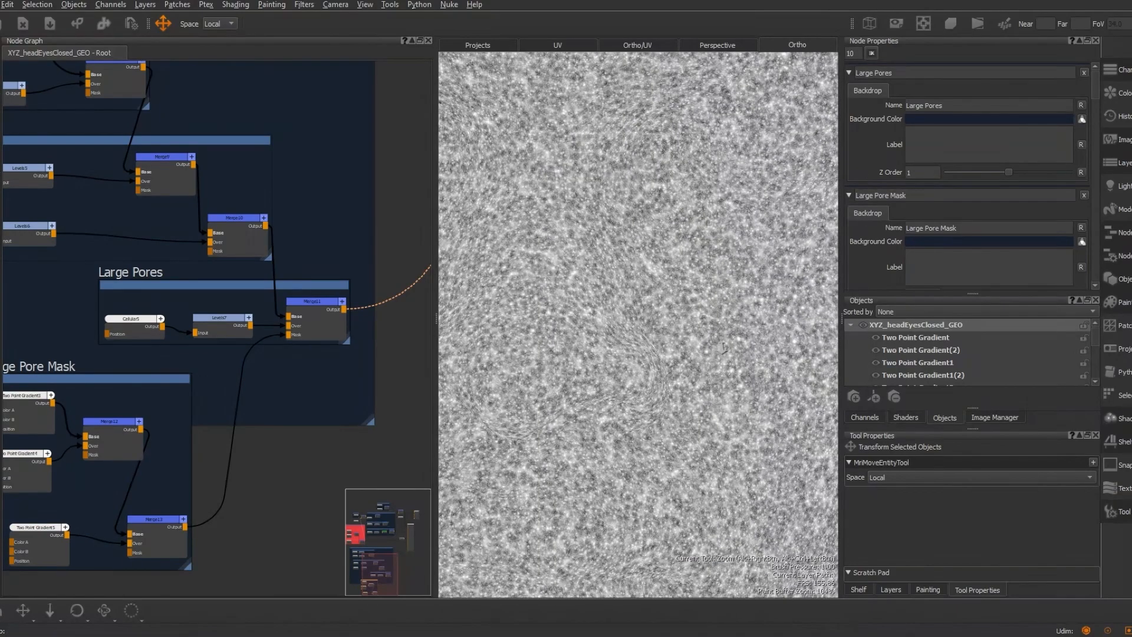
left_click_drag(723, 346, 558, 341, "alt")
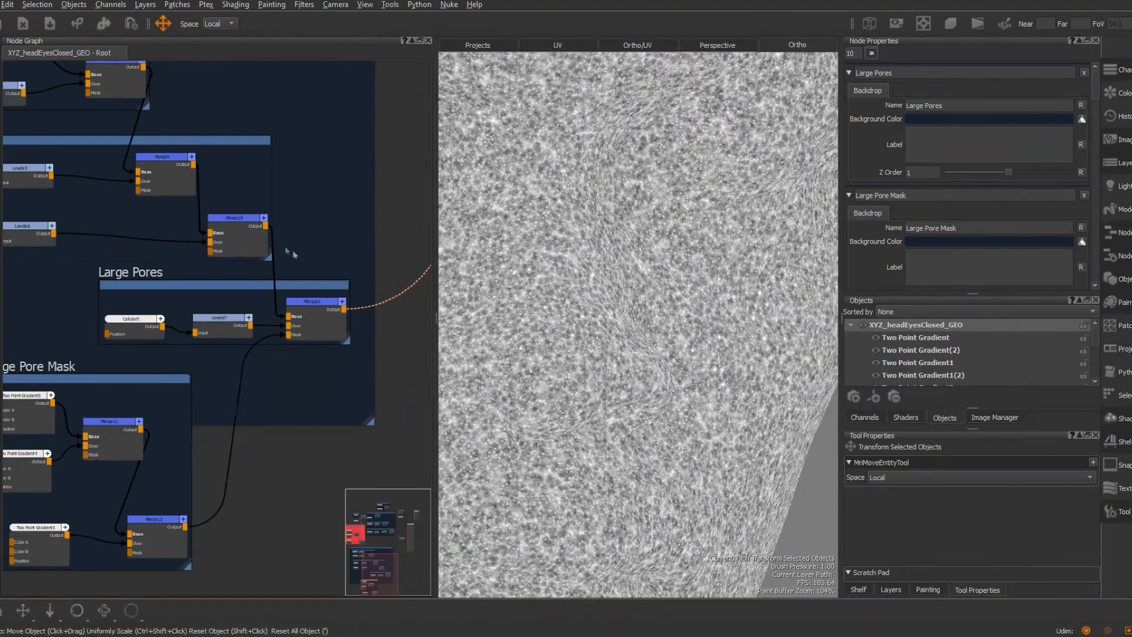
left_click(245, 220)
key("1")
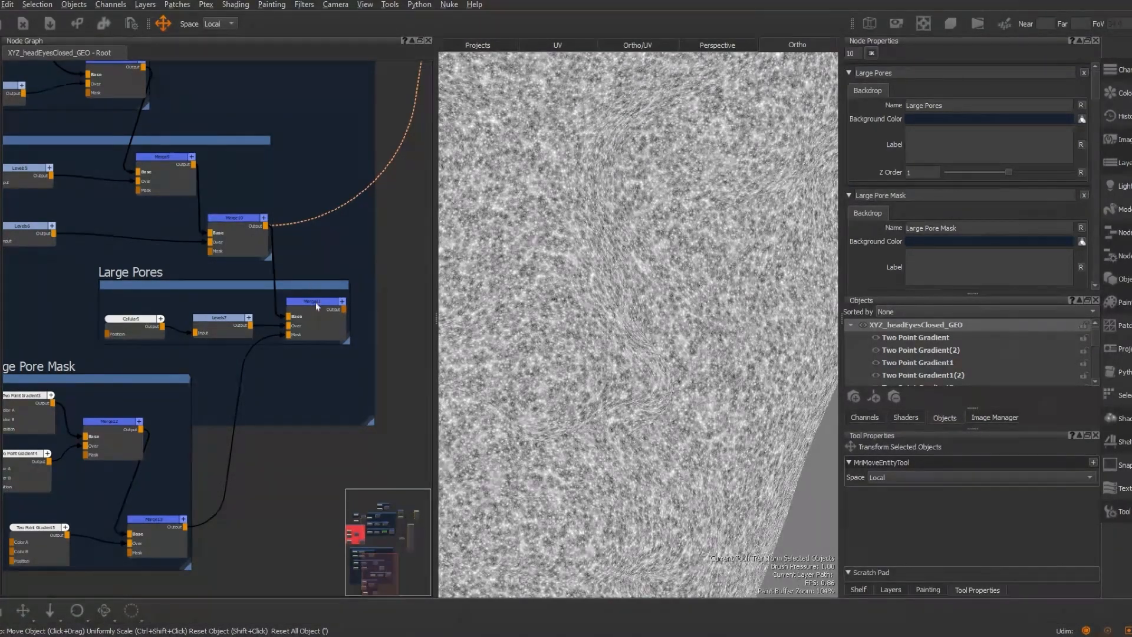
key("1")
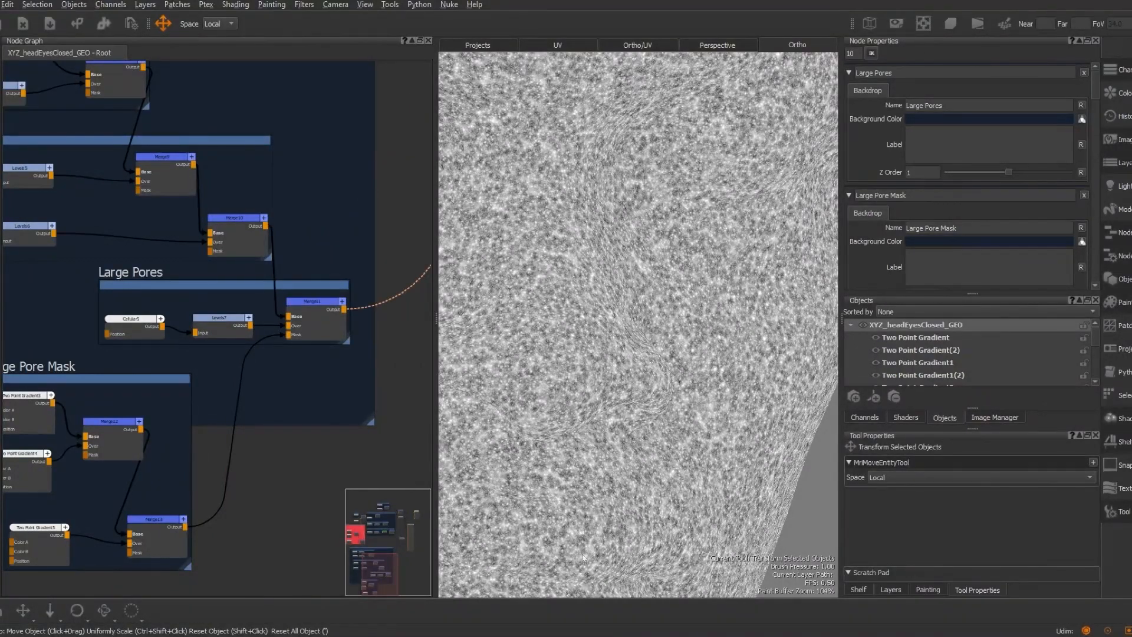
left_click(313, 301)
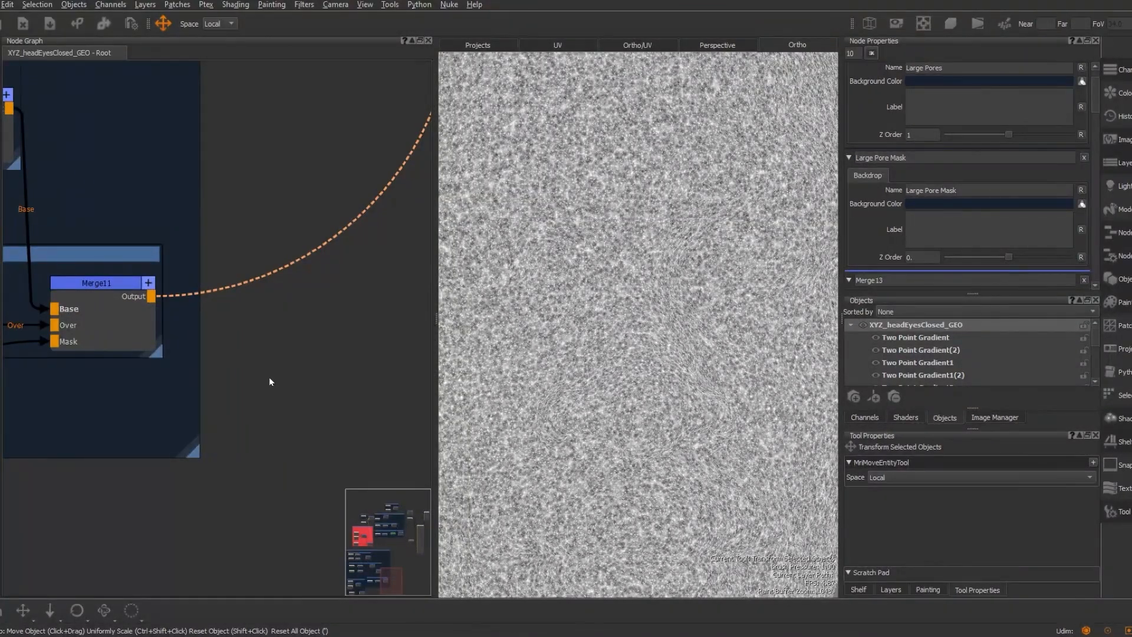
Create an Invert node and feed the Large Pores Merge11 output into it
key("Tab")
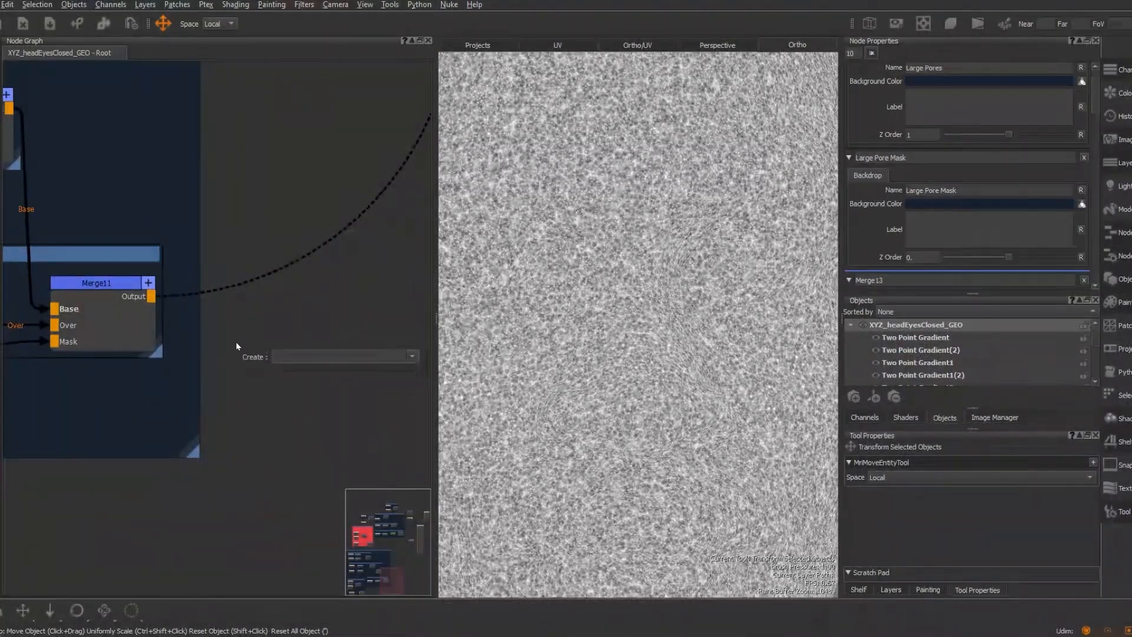
type("invert")
key("Down")
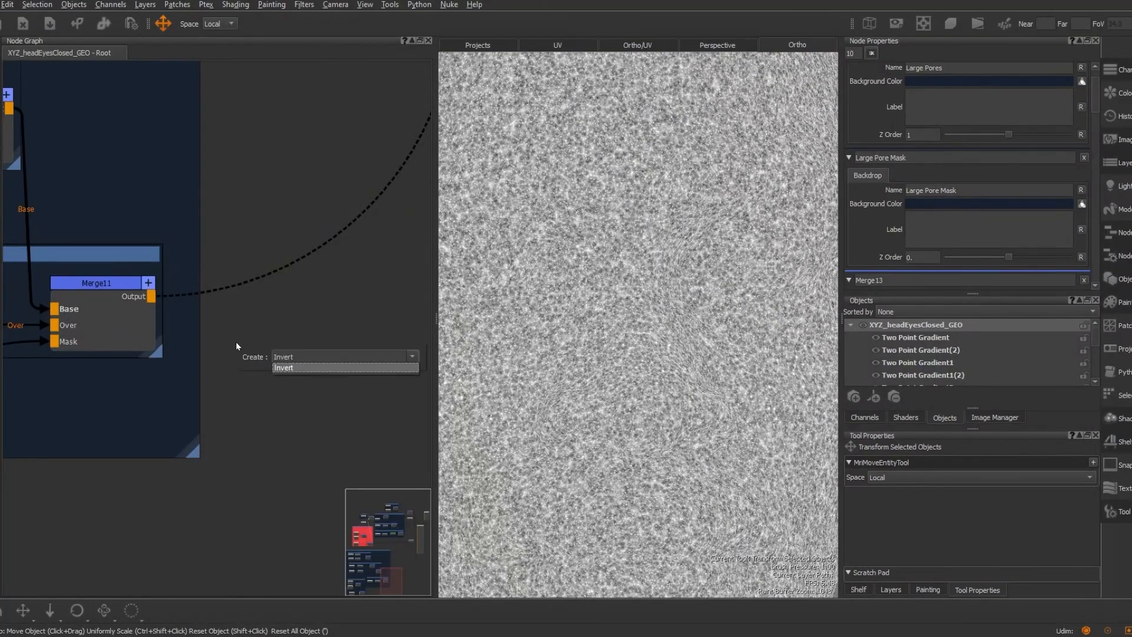
key("Return")
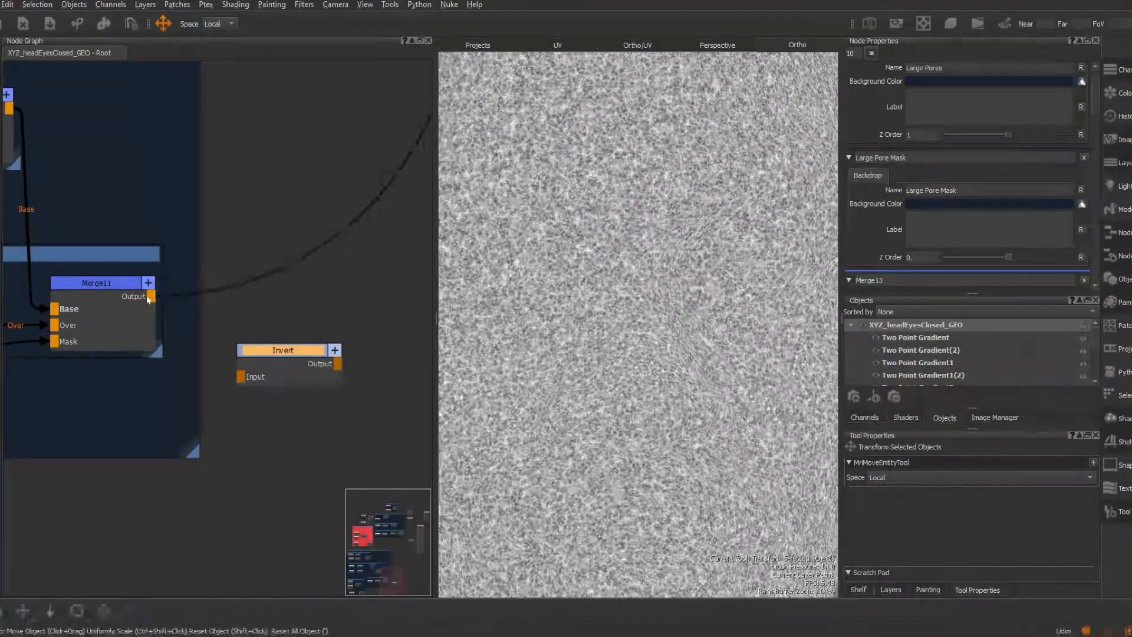
left_click(153, 306)
scroll(262, 380, "down", 5)
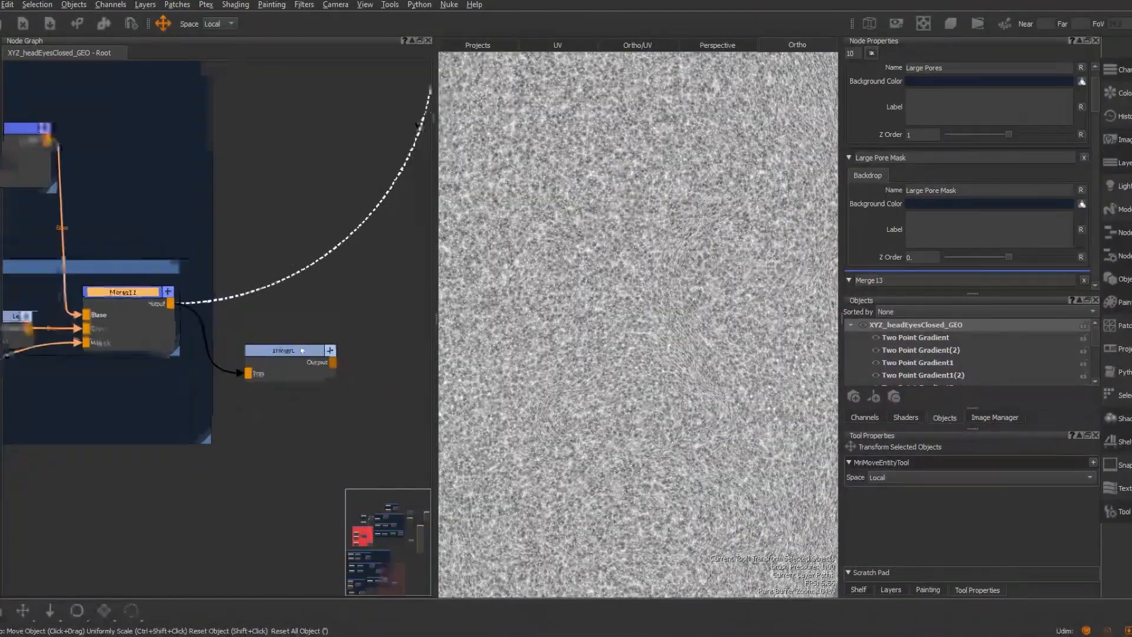
Place the Invert node beside the Arnold shader, below Levels2, and view its output close up on the face
middle_click_drag(275, 380, 176, 434)
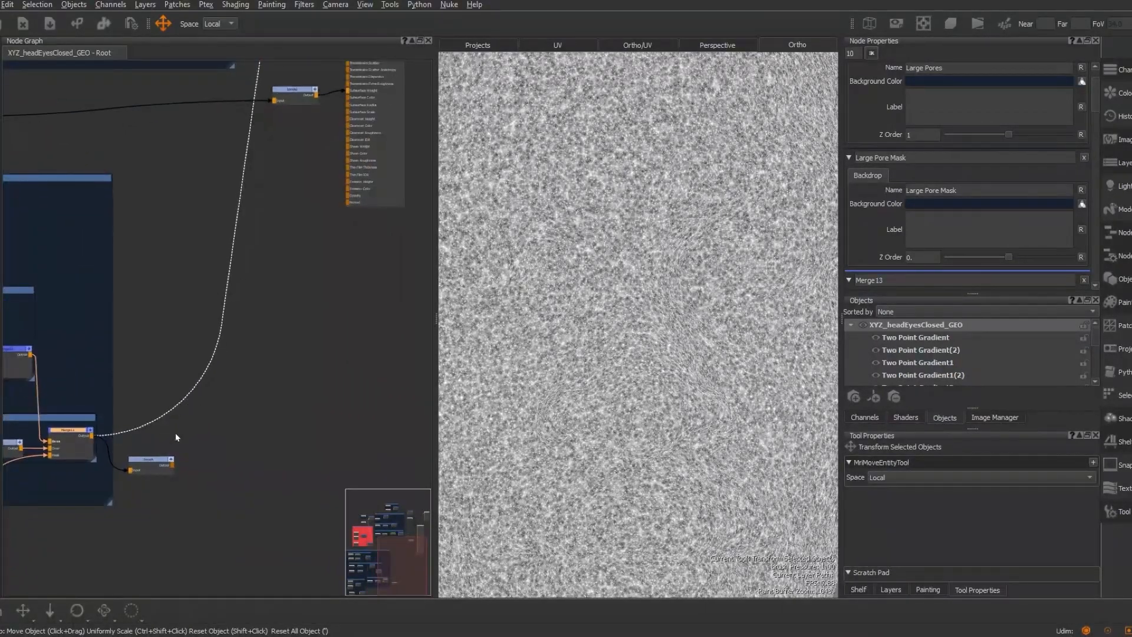
left_click_drag(158, 462, 294, 175)
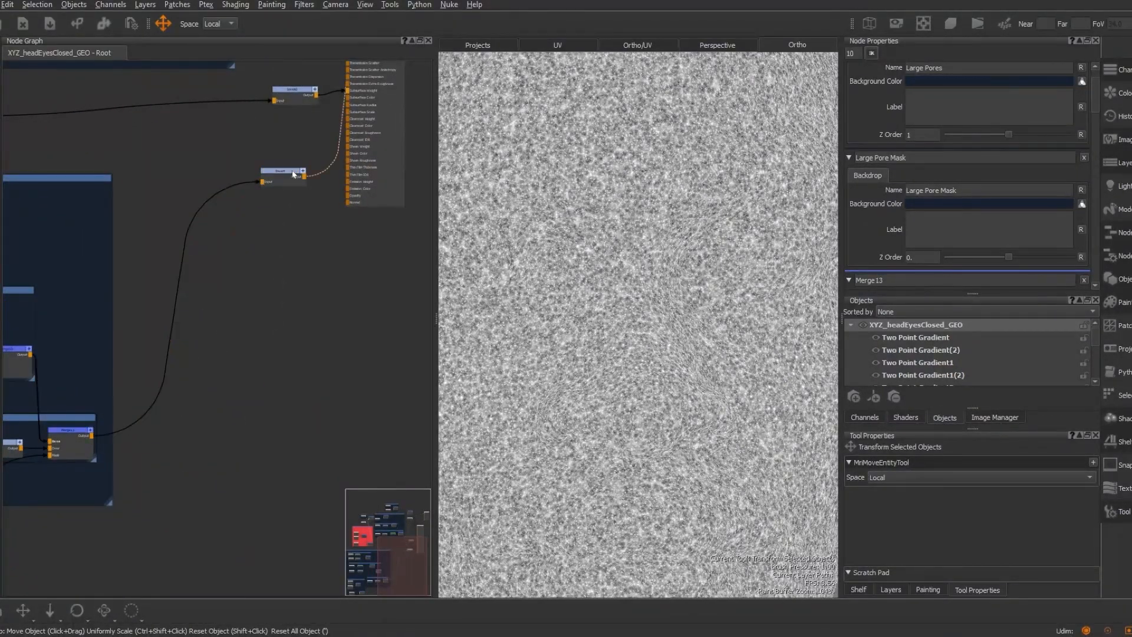
right_click_drag(639, 318, 673, 358, "alt")
middle_click_drag(672, 358, 670, 297, "alt")
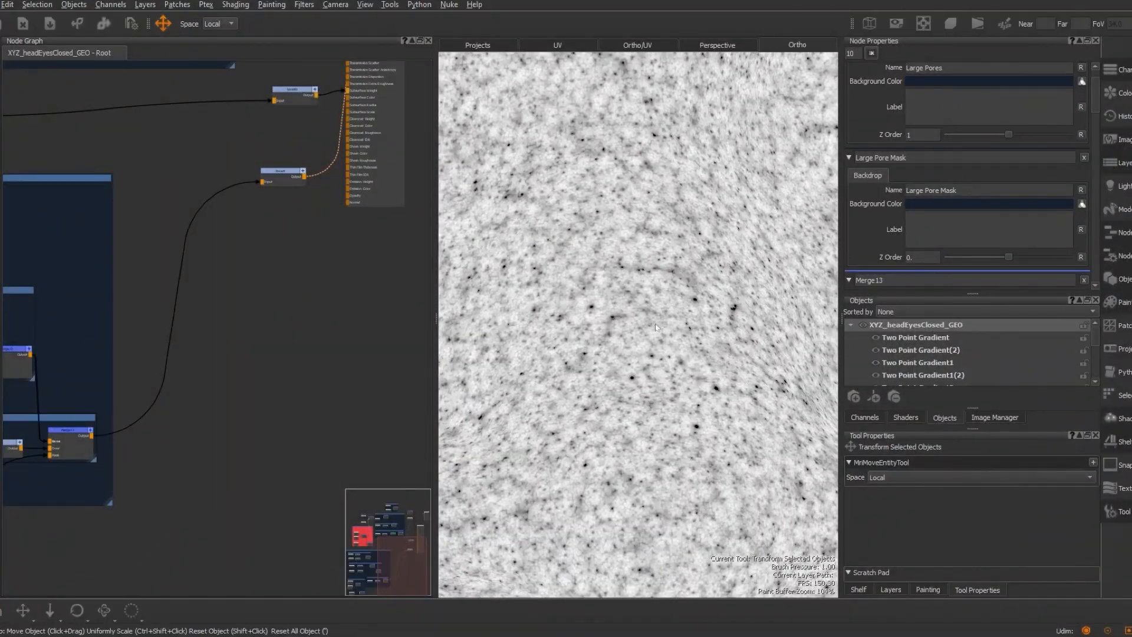
Examine the input ports of the existing Arnold Standard Surface node and the connections coming into it
middle_click_drag(320, 229, 308, 359)
scroll(279, 245, "up", 3)
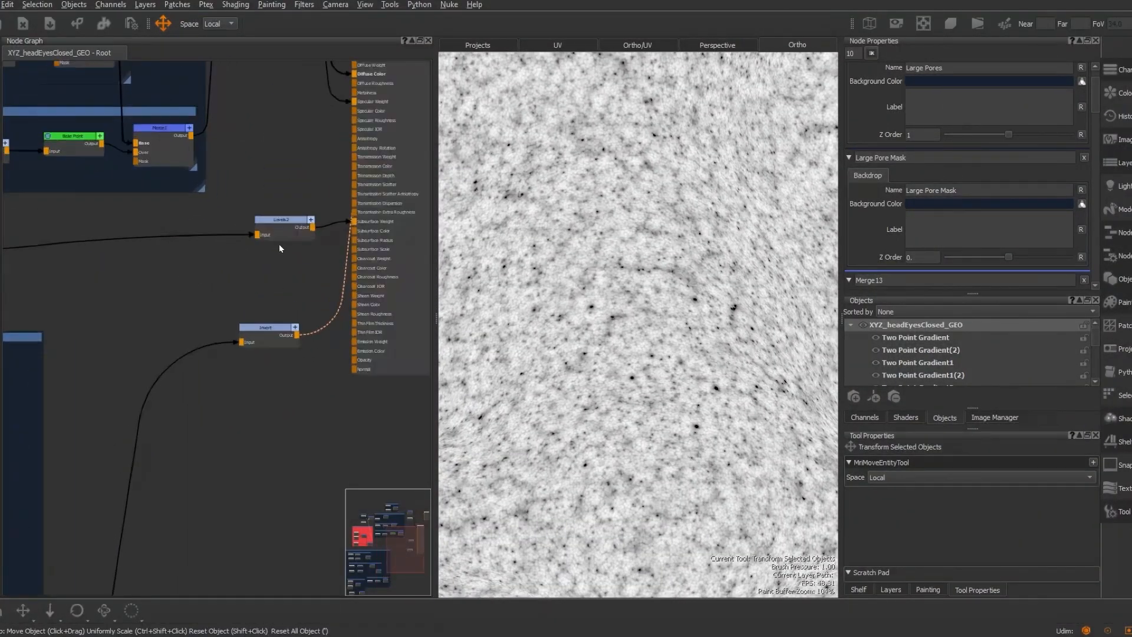
middle_click_drag(286, 291, 230, 291)
scroll(239, 300, "up", 2)
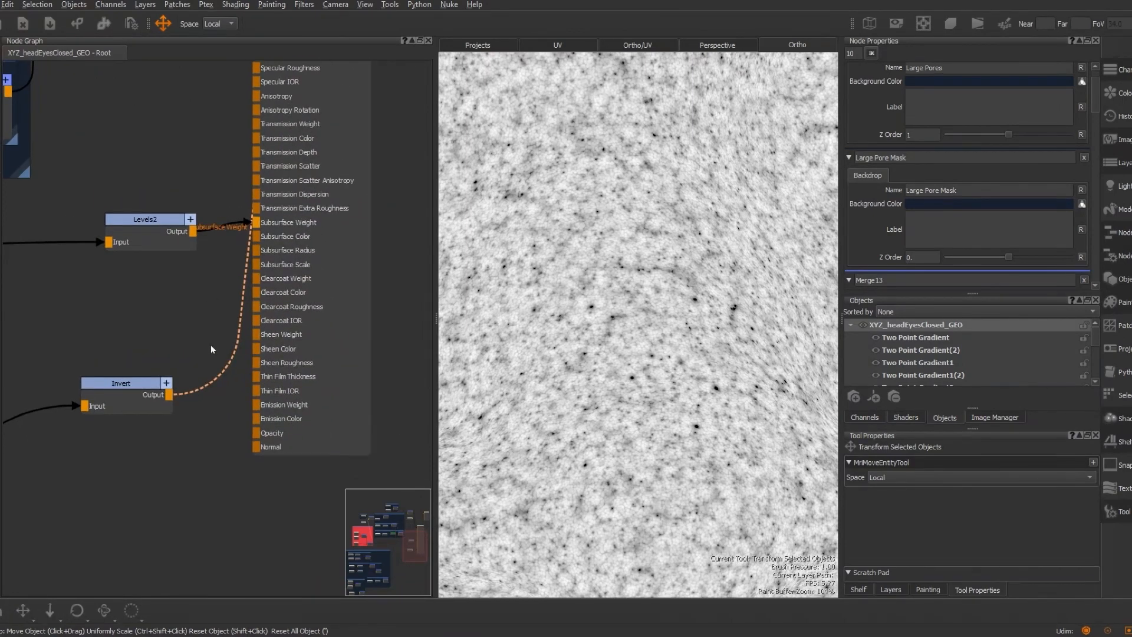
scroll(199, 326, "down", 1)
middle_click_drag(199, 326, 184, 428)
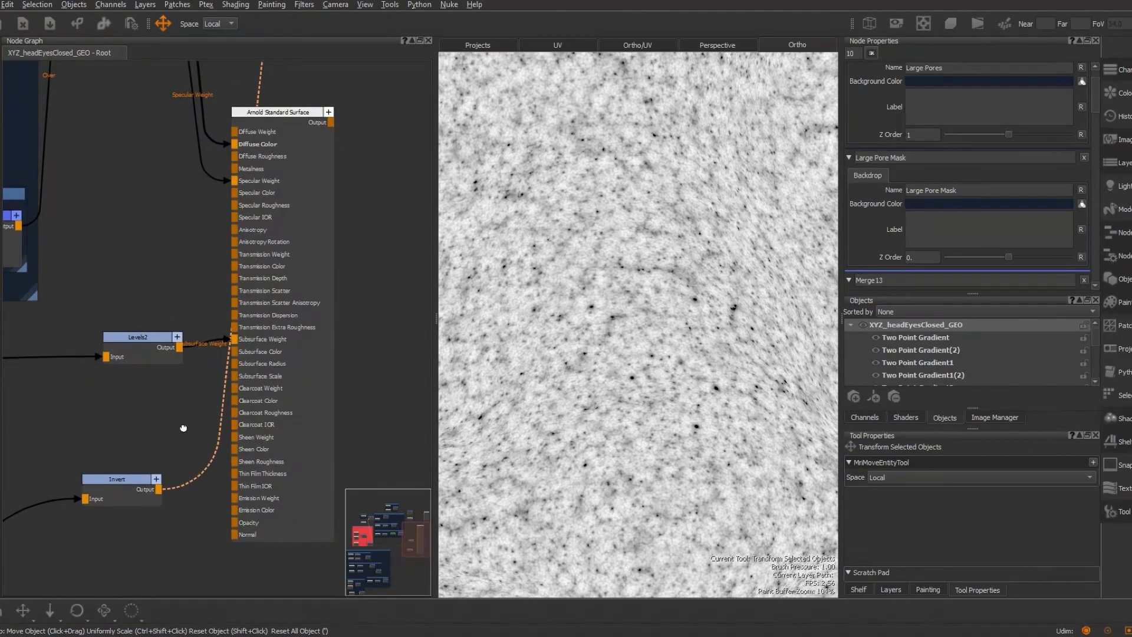
scroll(170, 448, "up", 2)
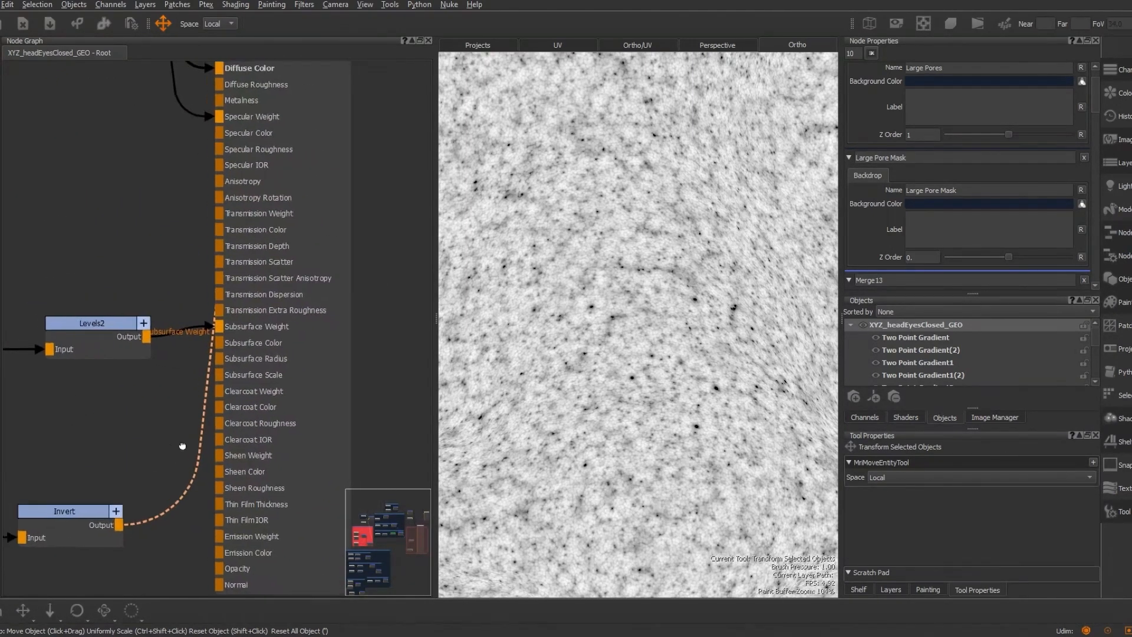
middle_click_drag(217, 417, 168, 390)
scroll(196, 382, "down", 3)
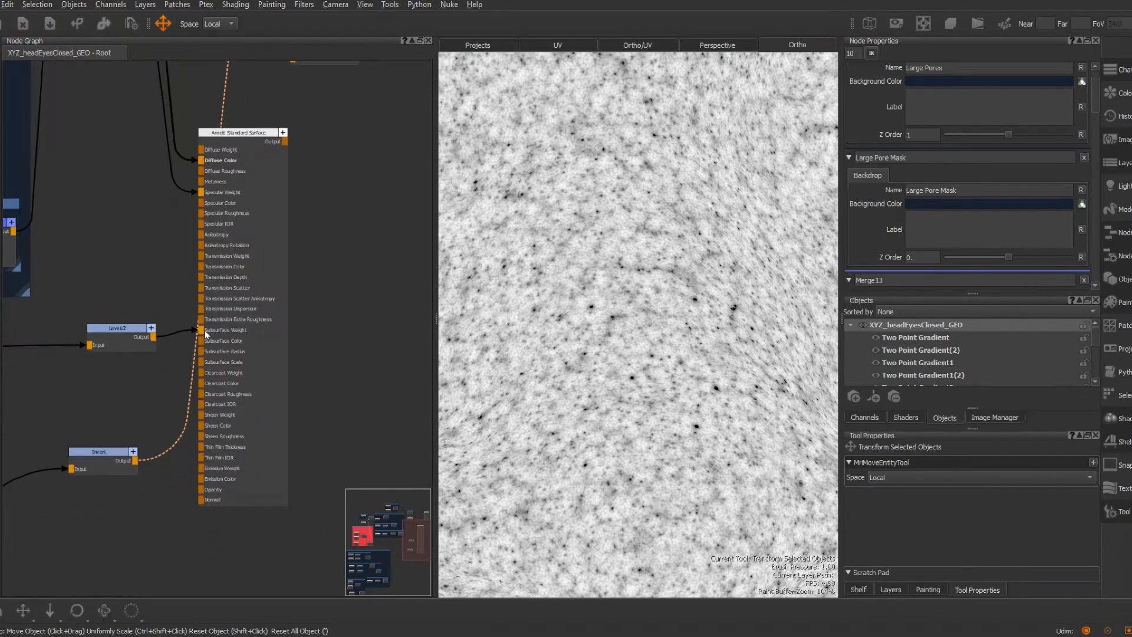
scroll(267, 275, "down", 1)
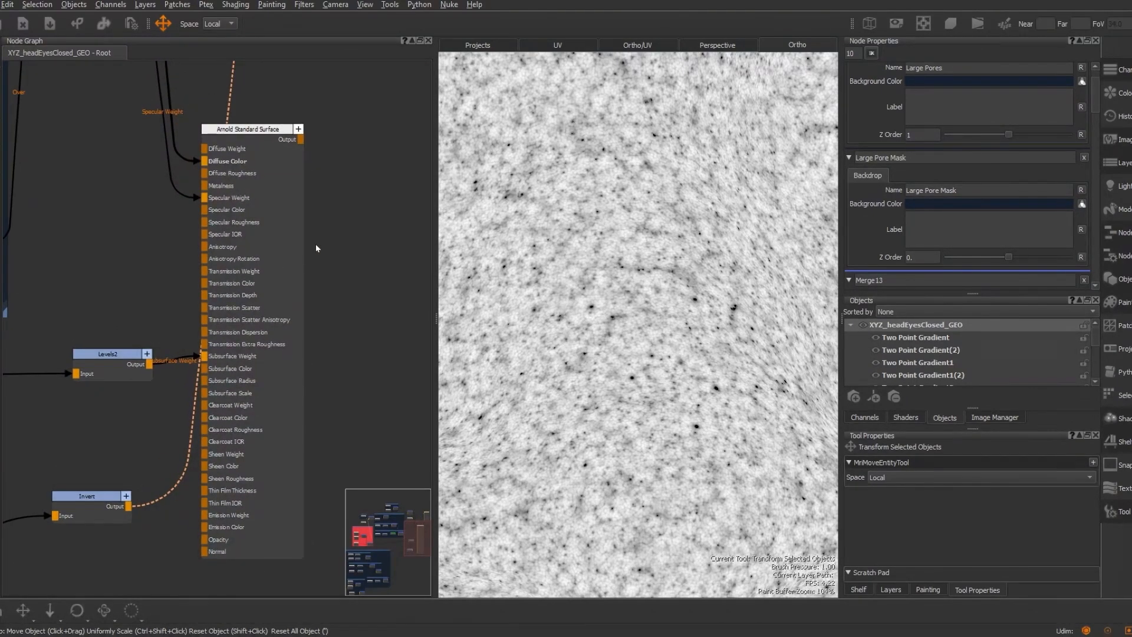
Create an Arnold Standard Surface (Shader Network) node and line it up beside the existing Arnold Standard Surface node
key("Tab")
type("arn")
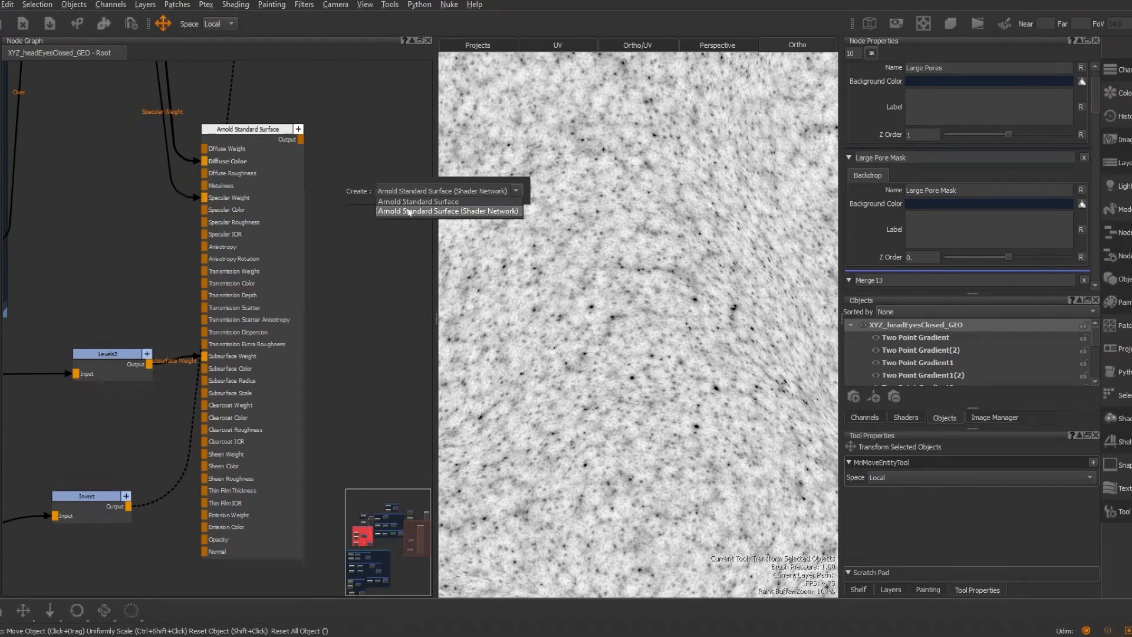
left_click(408, 211)
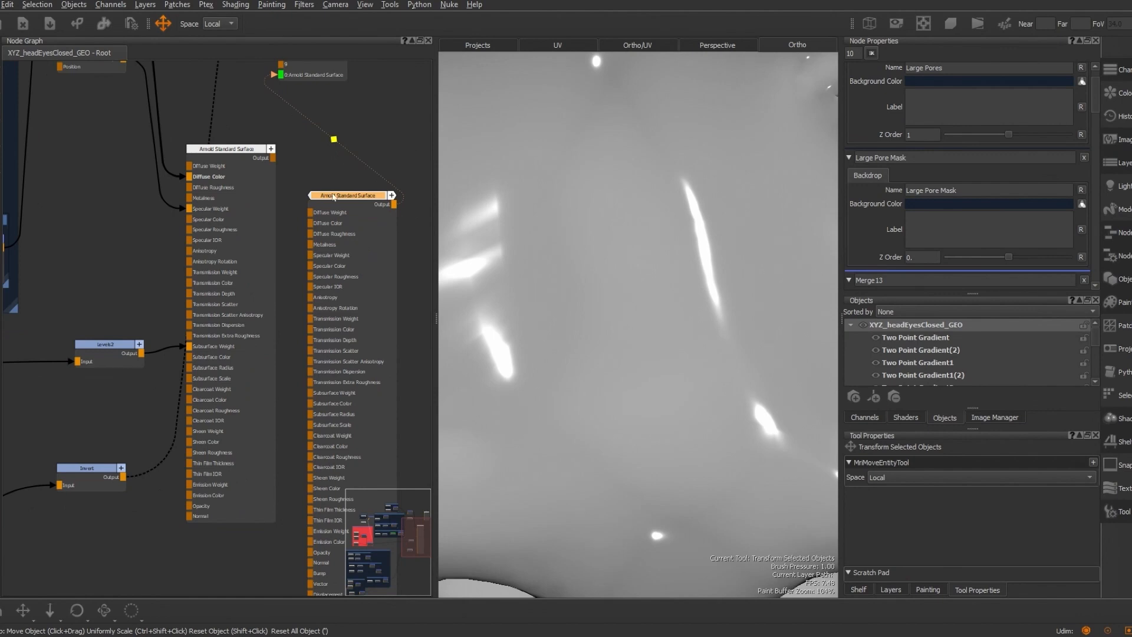
left_click_drag(334, 197, 297, 153)
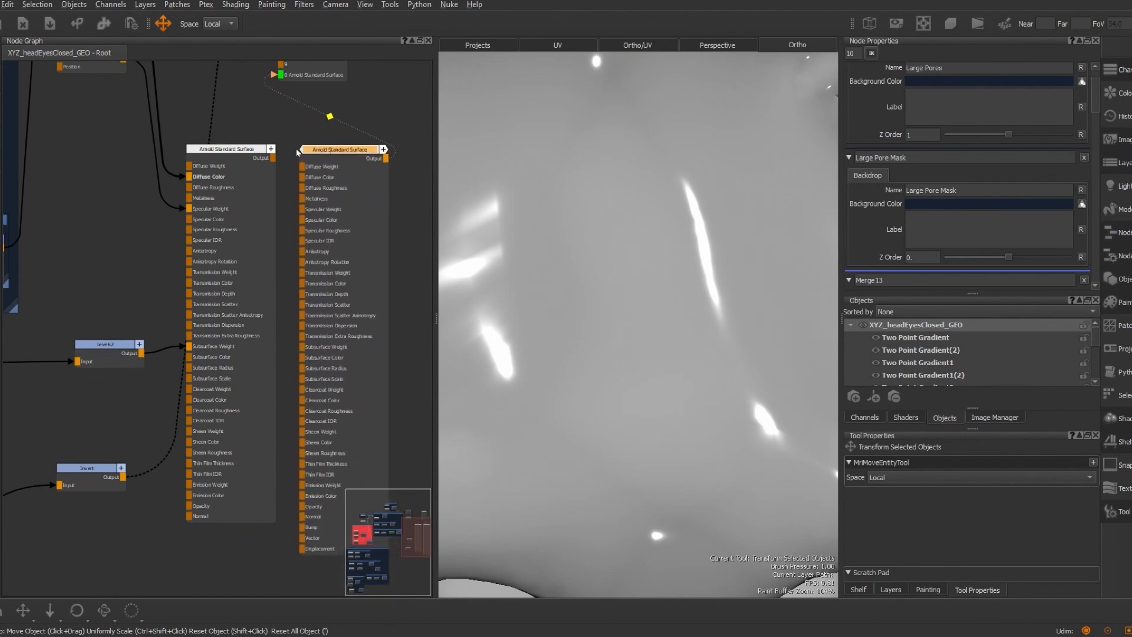
Transfer the Diffuse Color, Specular Weight and Subsurface Weight connections to the new shader, and connect Invert to its Bump input
left_click(225, 149)
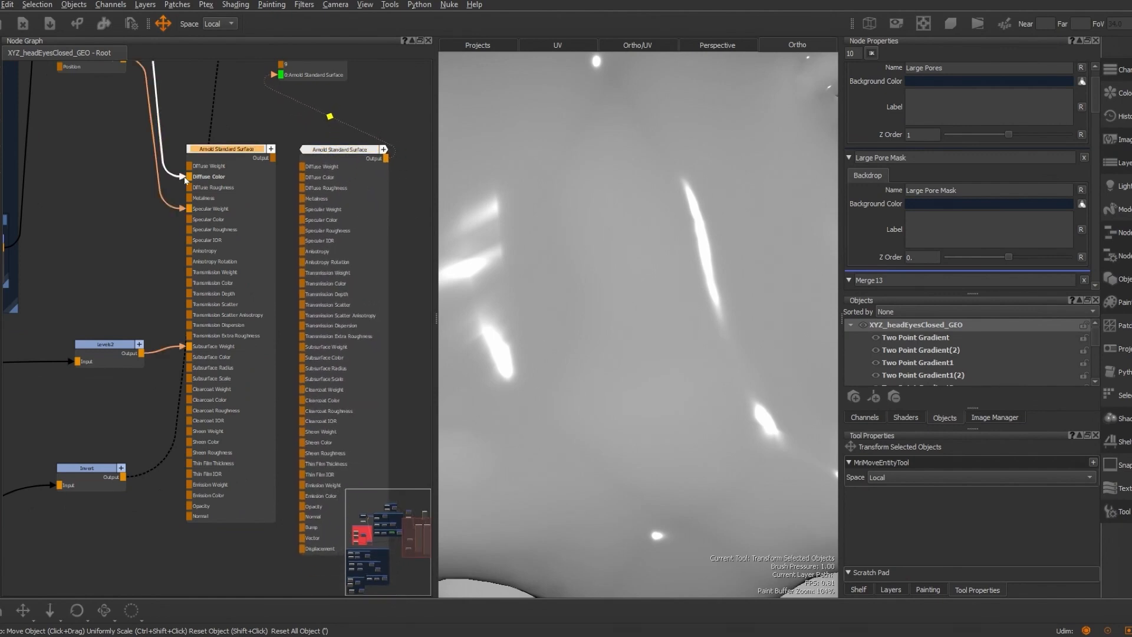
left_click_drag(184, 178, 307, 184)
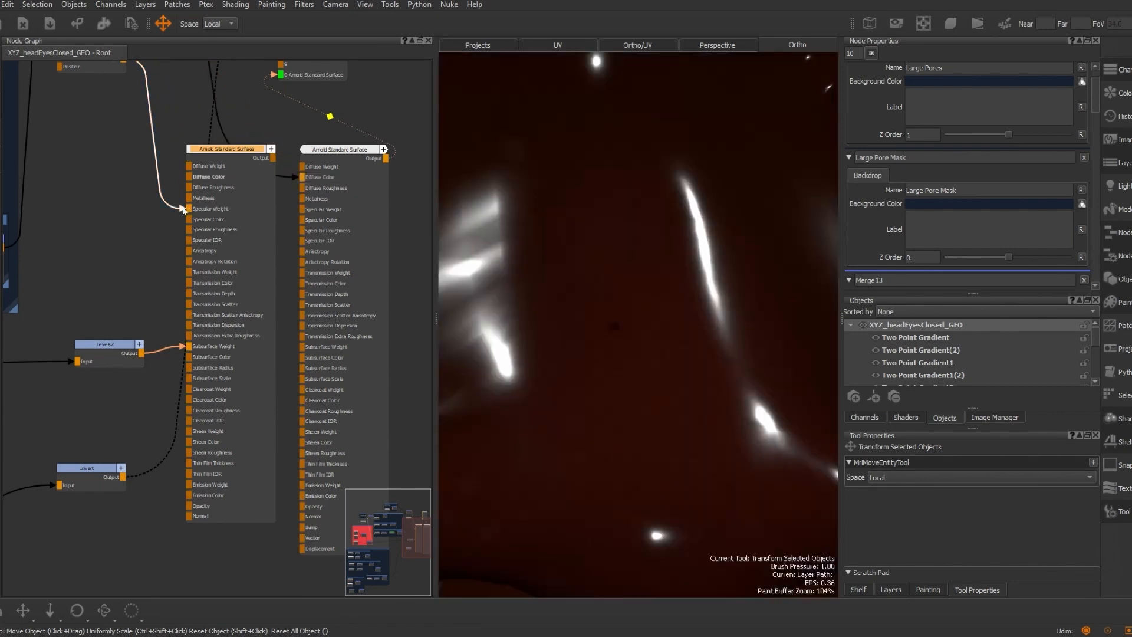
left_click_drag(187, 209, 303, 210)
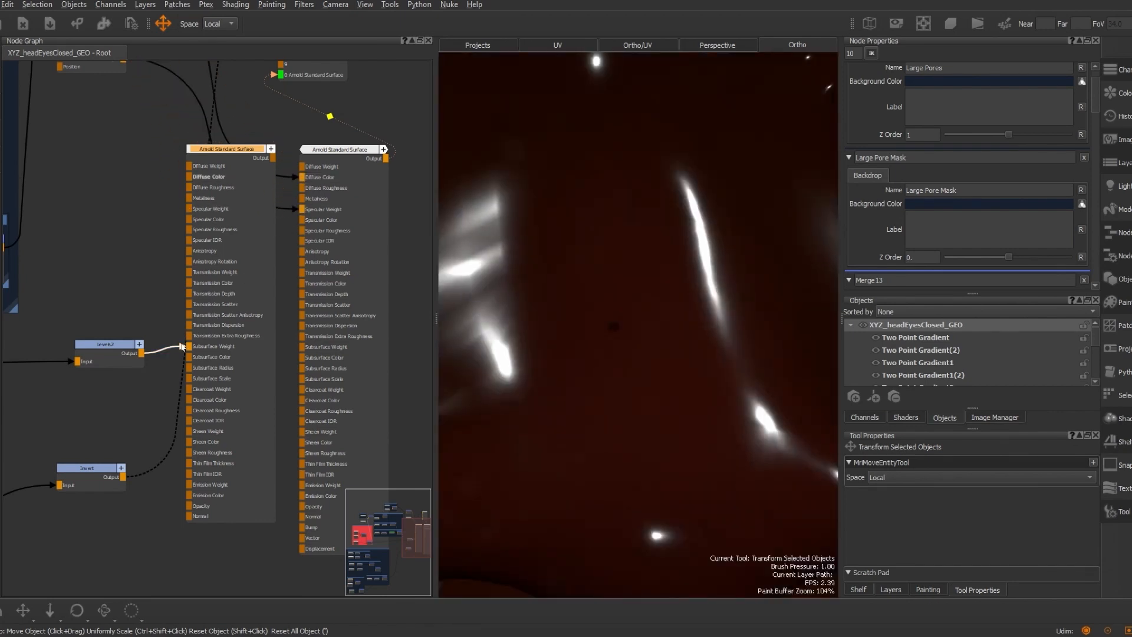
left_click_drag(190, 349, 312, 348)
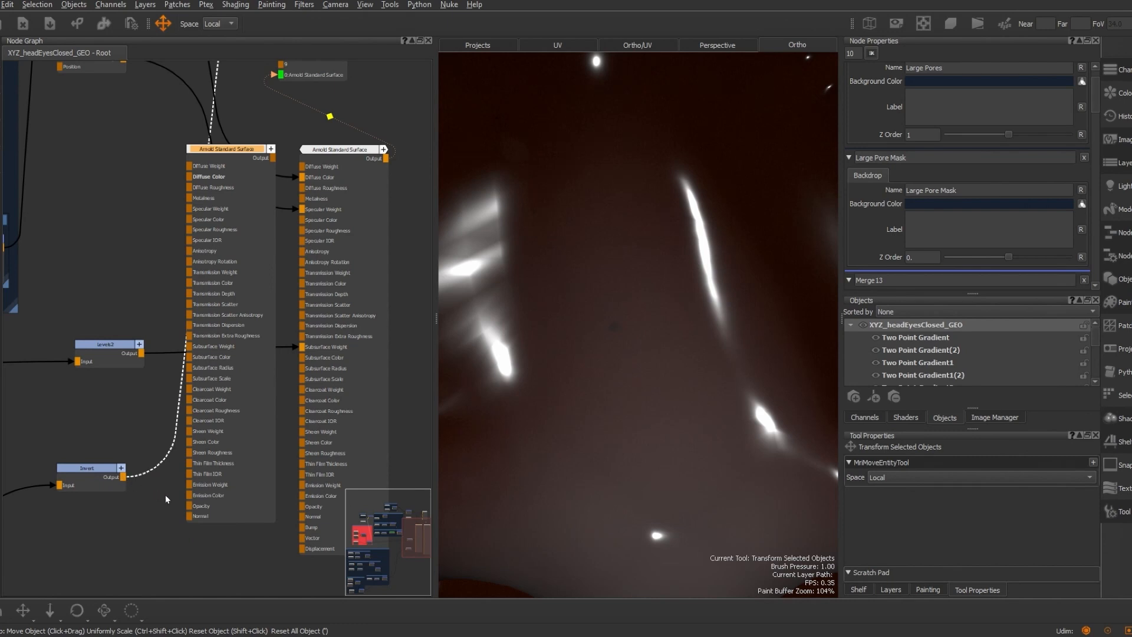
left_click_drag(123, 476, 300, 526)
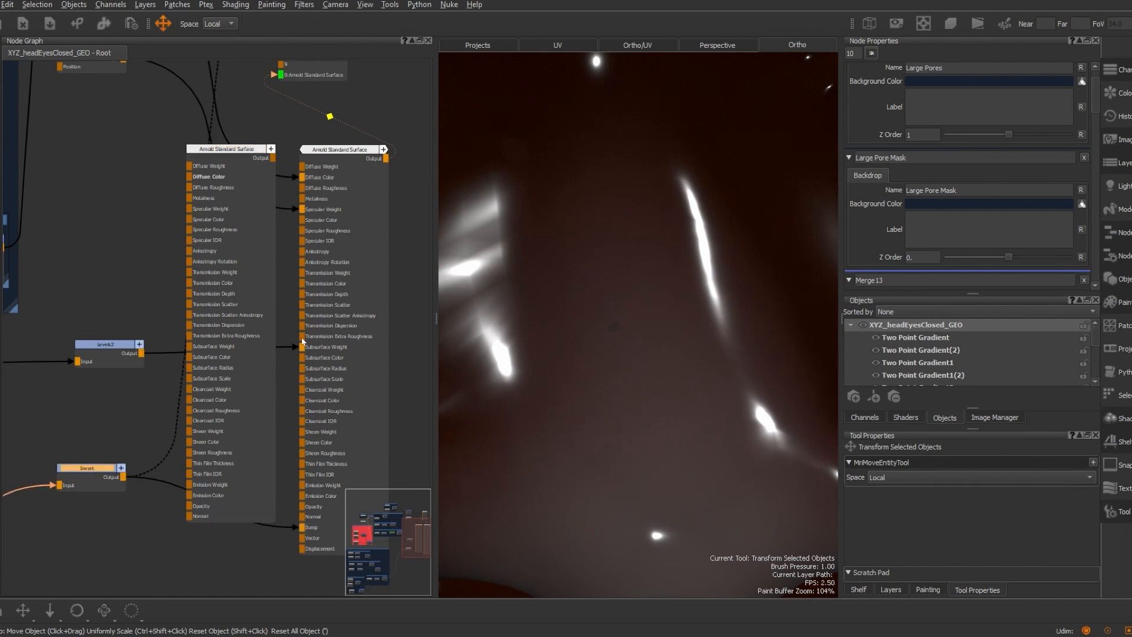
Check the old shader's properties and set the new shader's specular roughness to 0.65
left_click(257, 151)
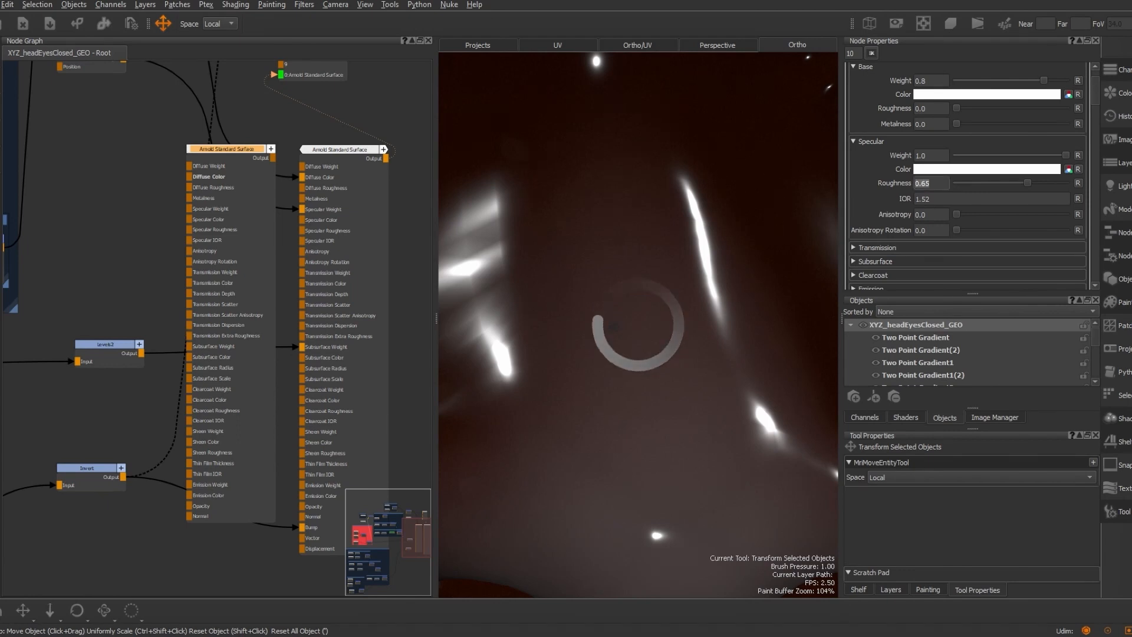
left_click(341, 150)
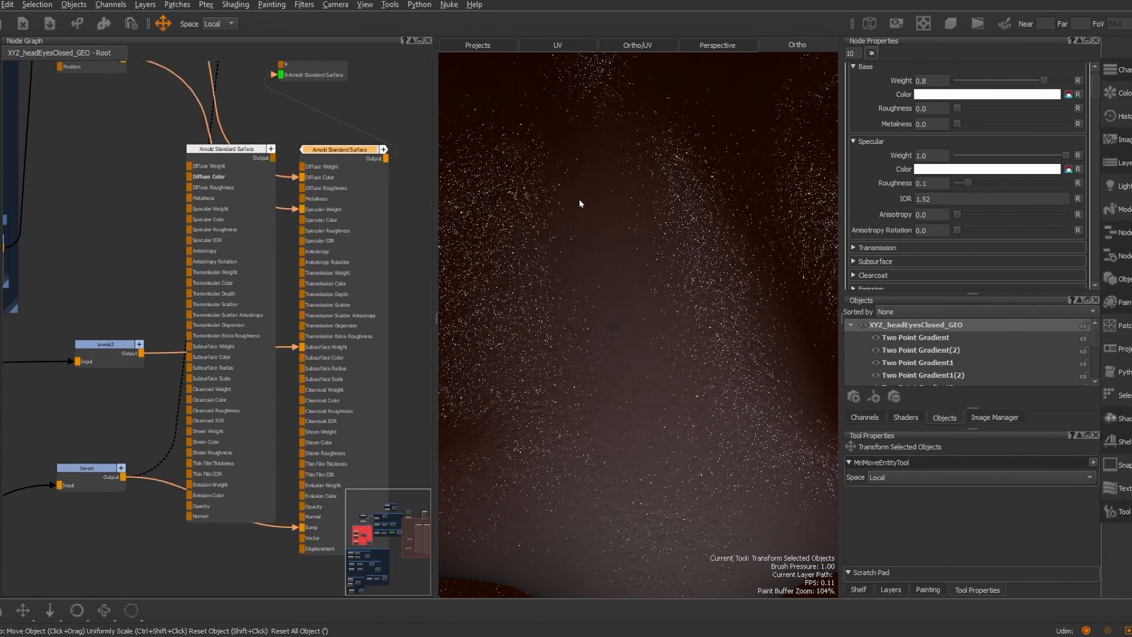
left_click(921, 184)
type("0.65")
key("Return")
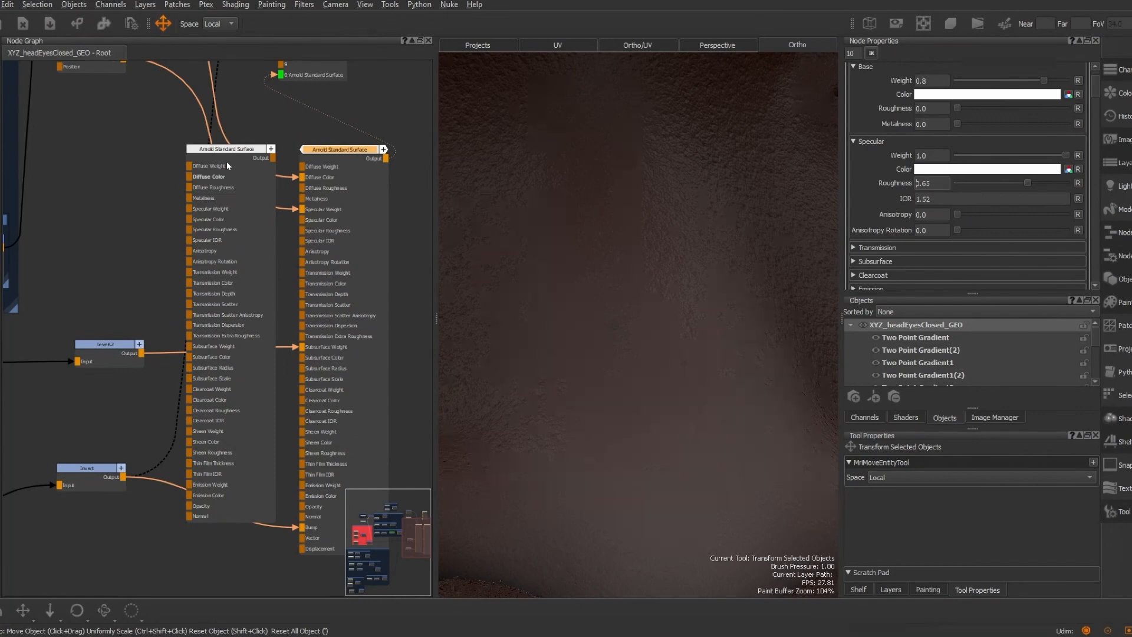
Delete the old Arnold Standard Surface node and move the new shader closer to its incoming nodes
left_click(240, 149)
key("Delete")
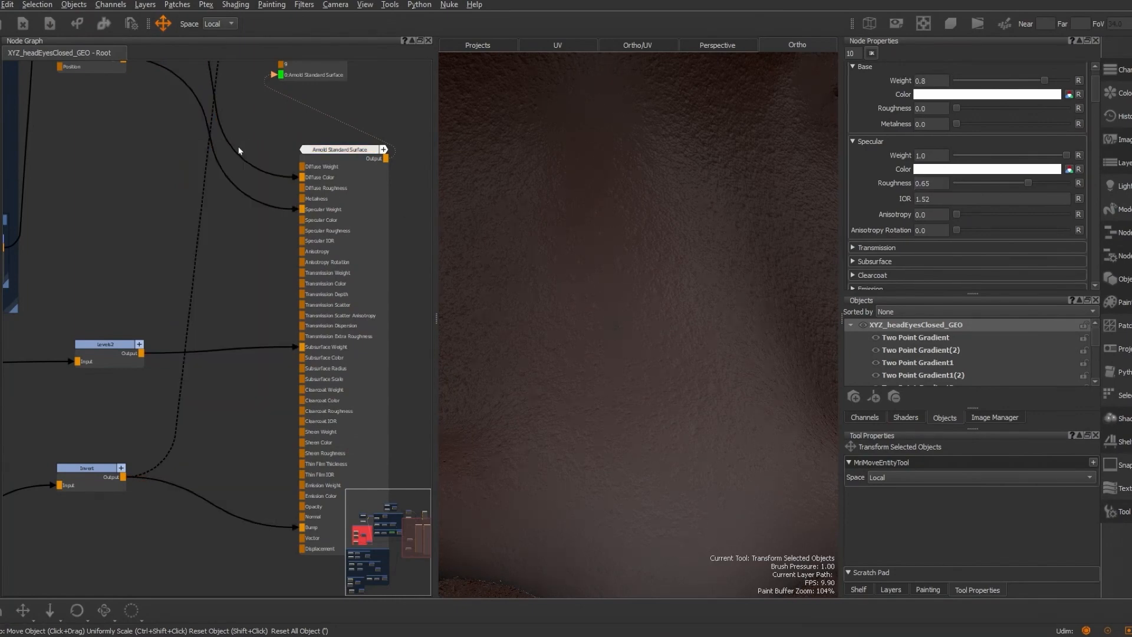
left_click_drag(354, 150, 278, 141)
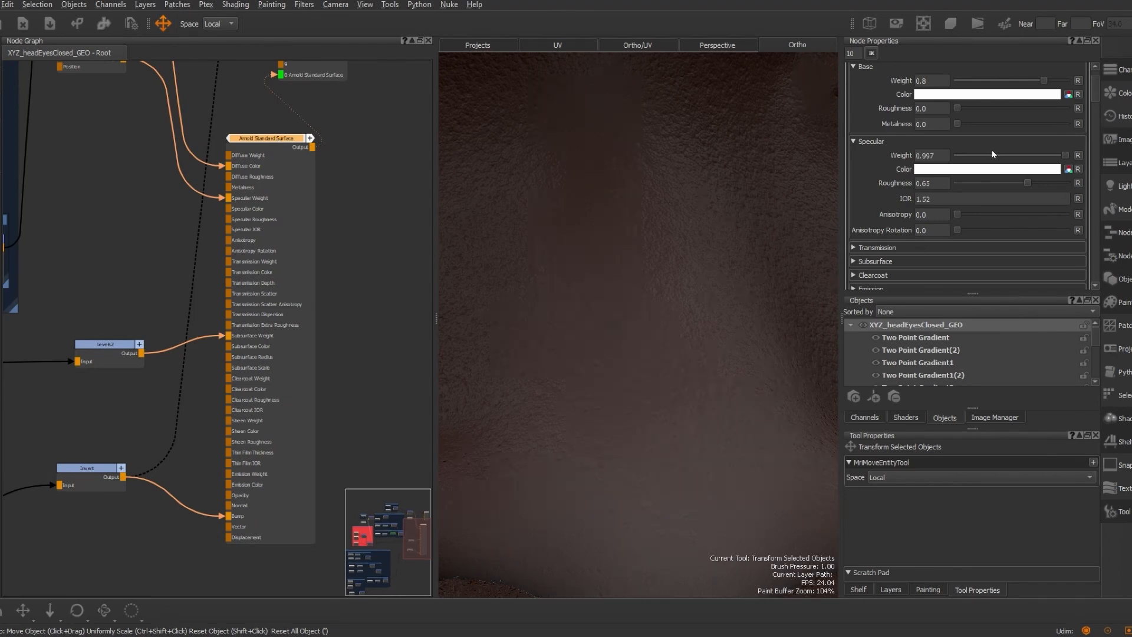
Set the Bump Weight of the Arnold Standard Surface shader to 0
scroll(876, 212, "down", 4)
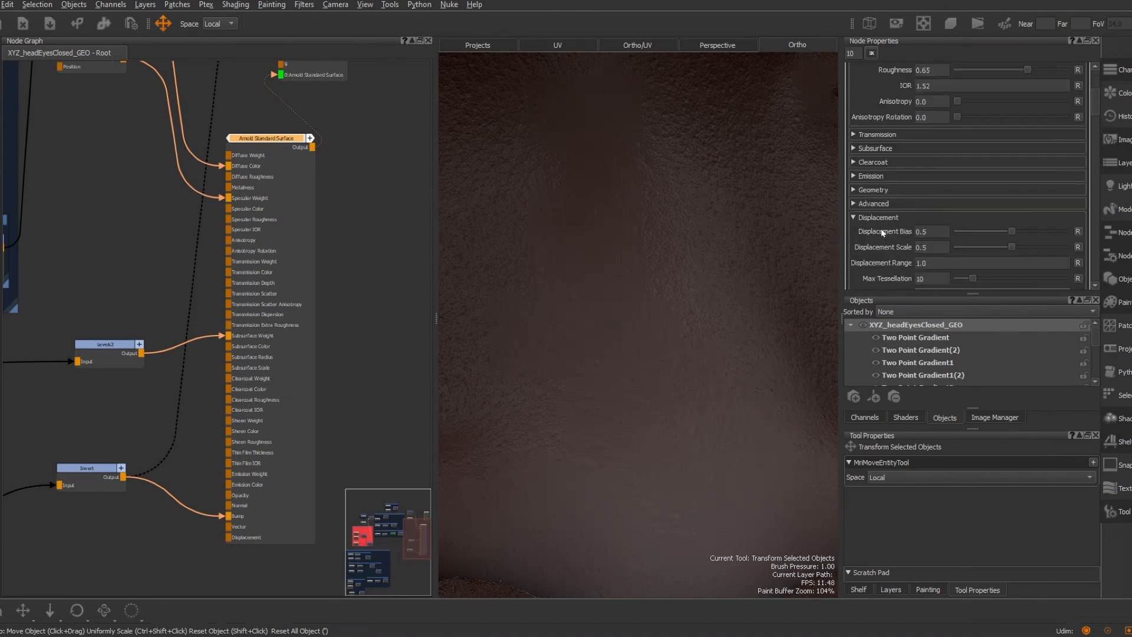
scroll(883, 224, "down", 1)
left_click(936, 250)
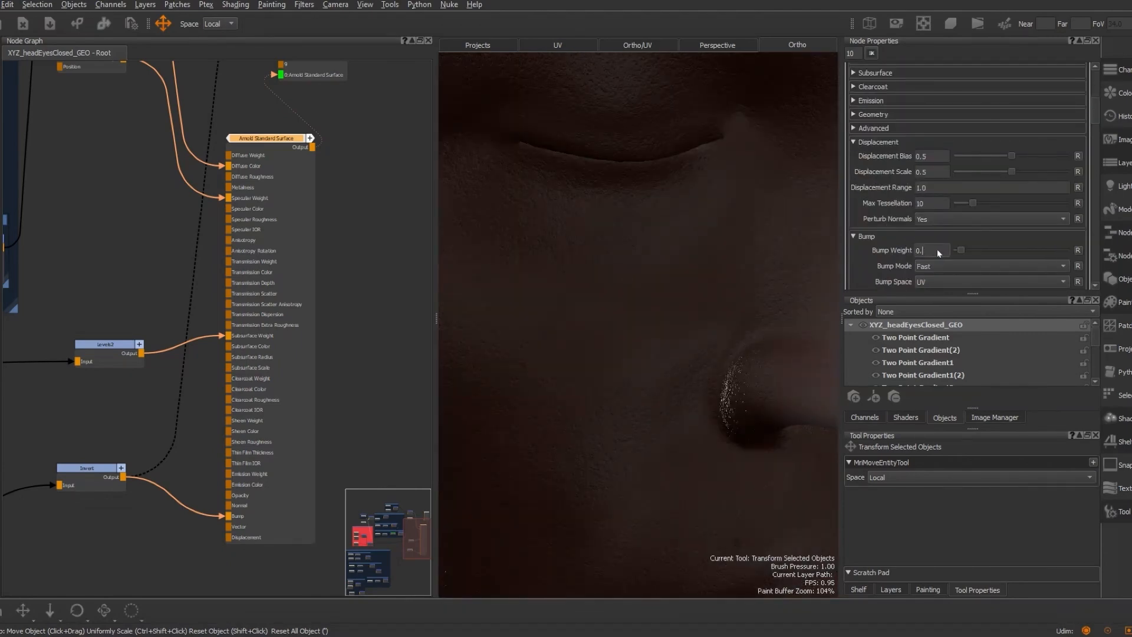
type("0.")
key("Return")
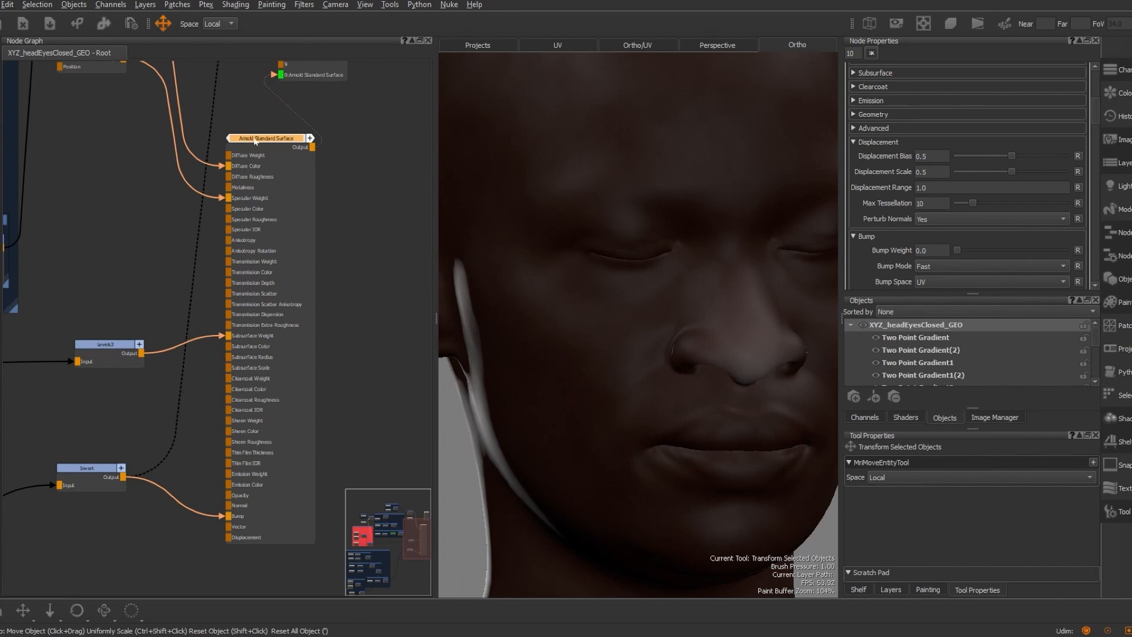
scroll(894, 121, "up", 10)
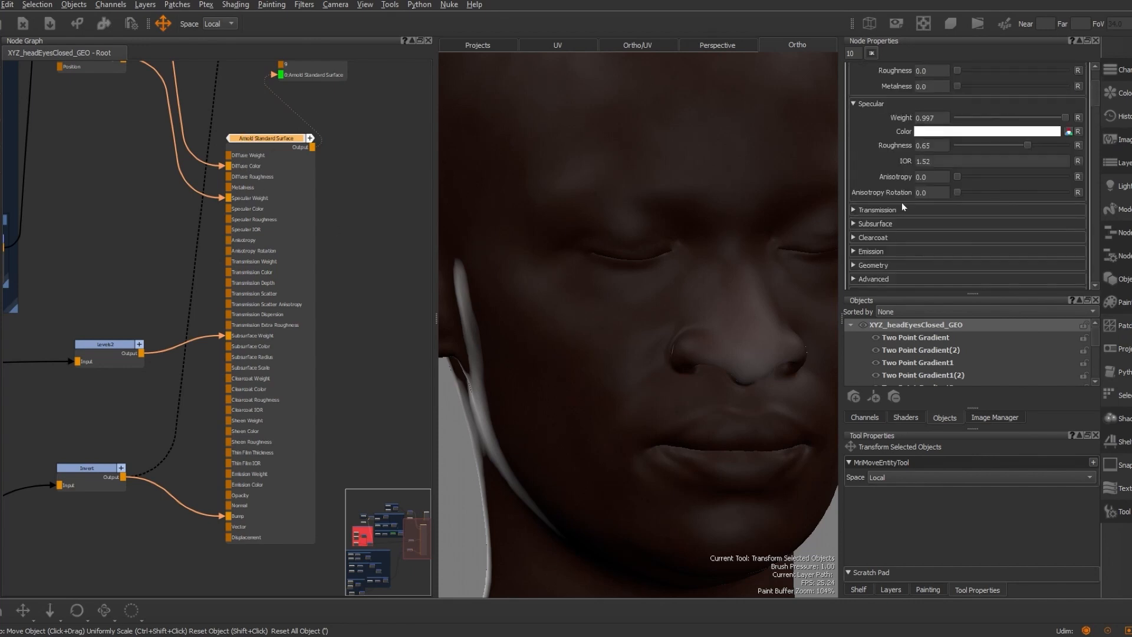
Set the Arnold Standard Surface's subsurface color to a reddish brown with hue 13.3, saturation 67.6 and value 50.1
scroll(900, 207, "down", 5)
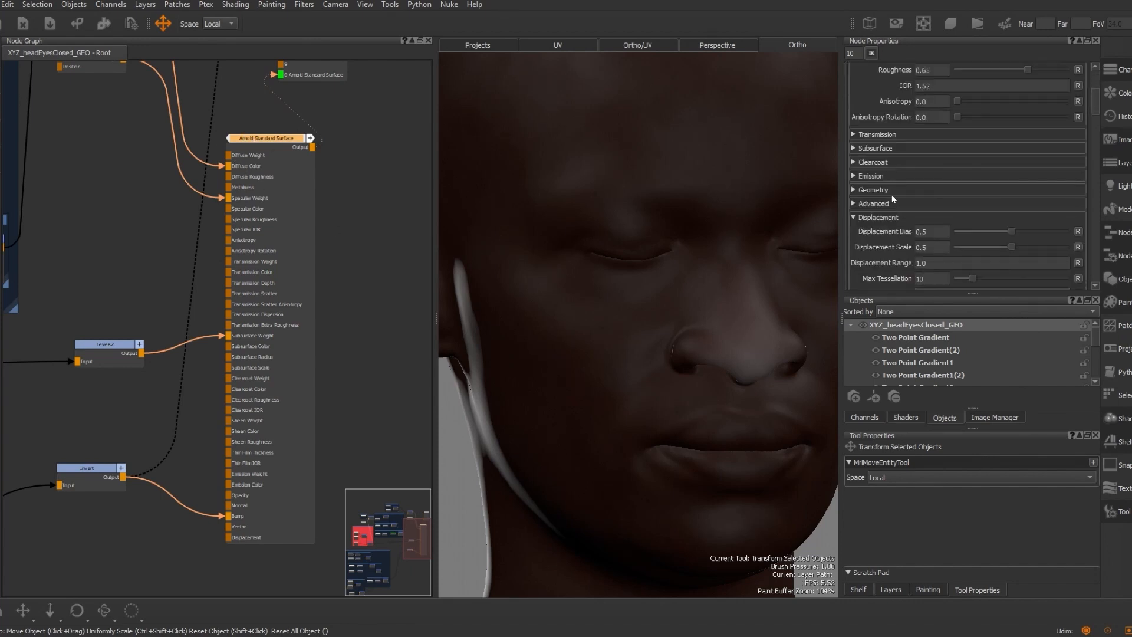
left_click(877, 149)
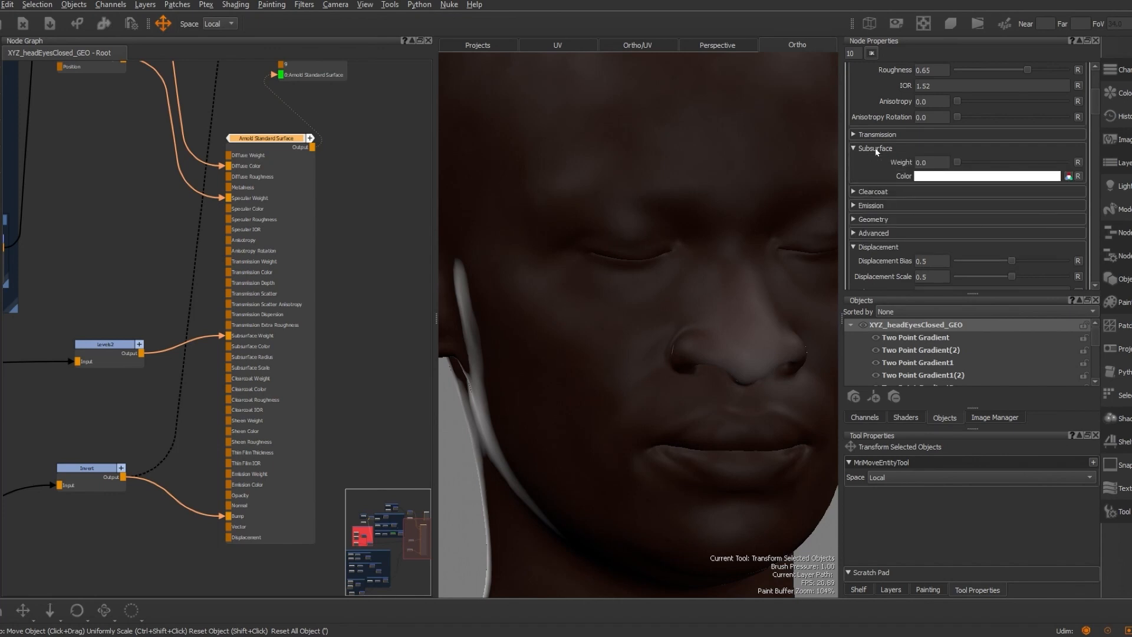
left_click(957, 177)
left_click(231, 397)
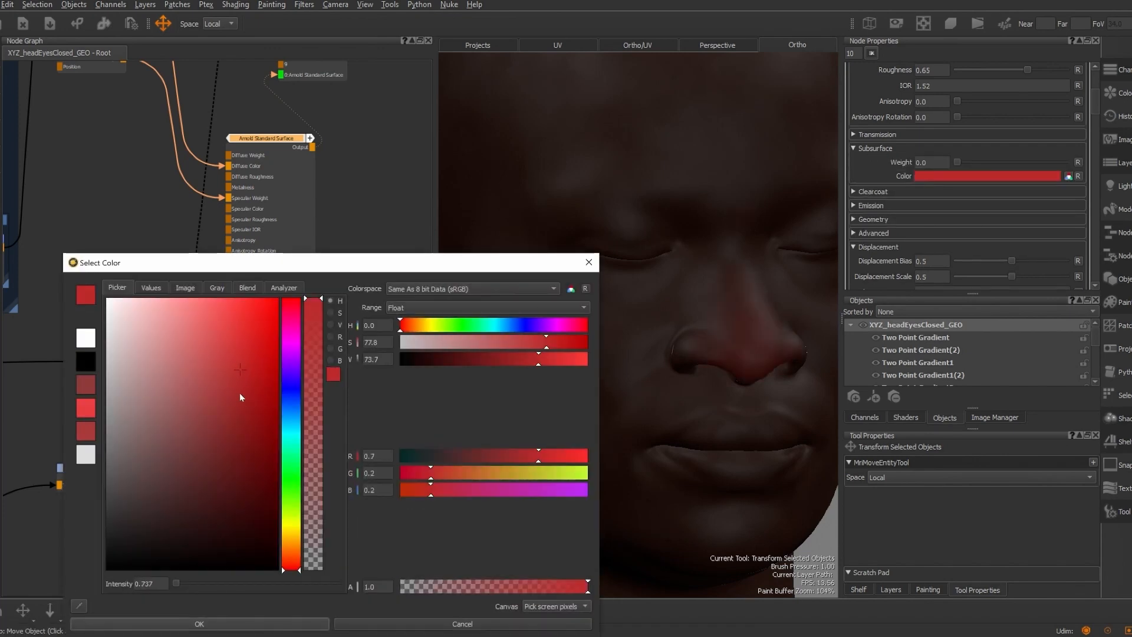
left_click_drag(212, 409, 218, 437)
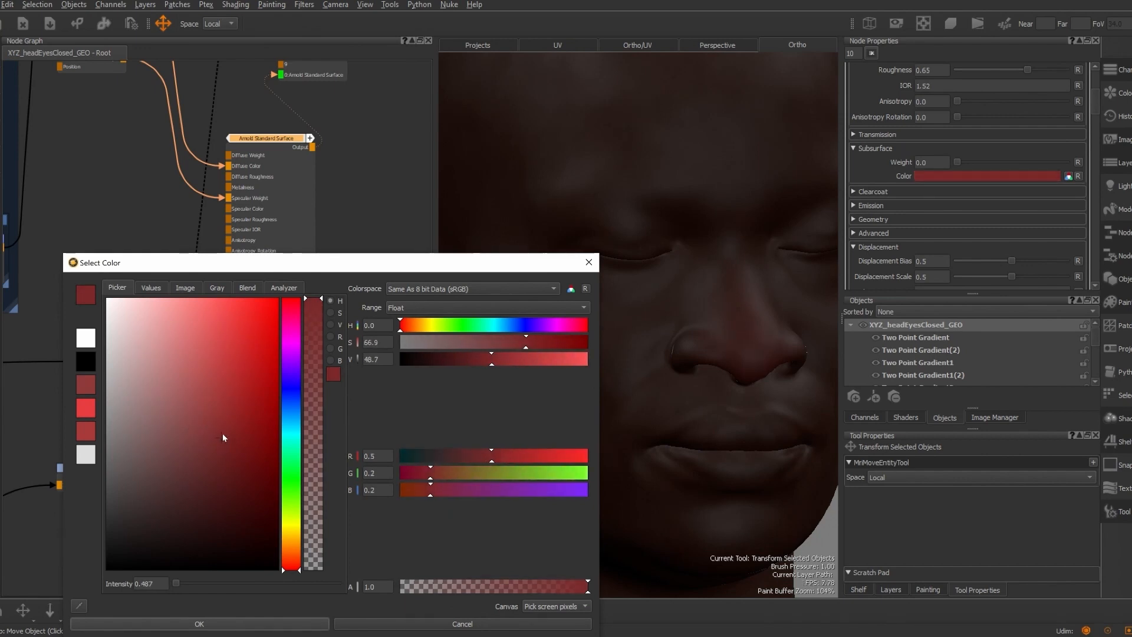
left_click_drag(296, 569, 297, 560)
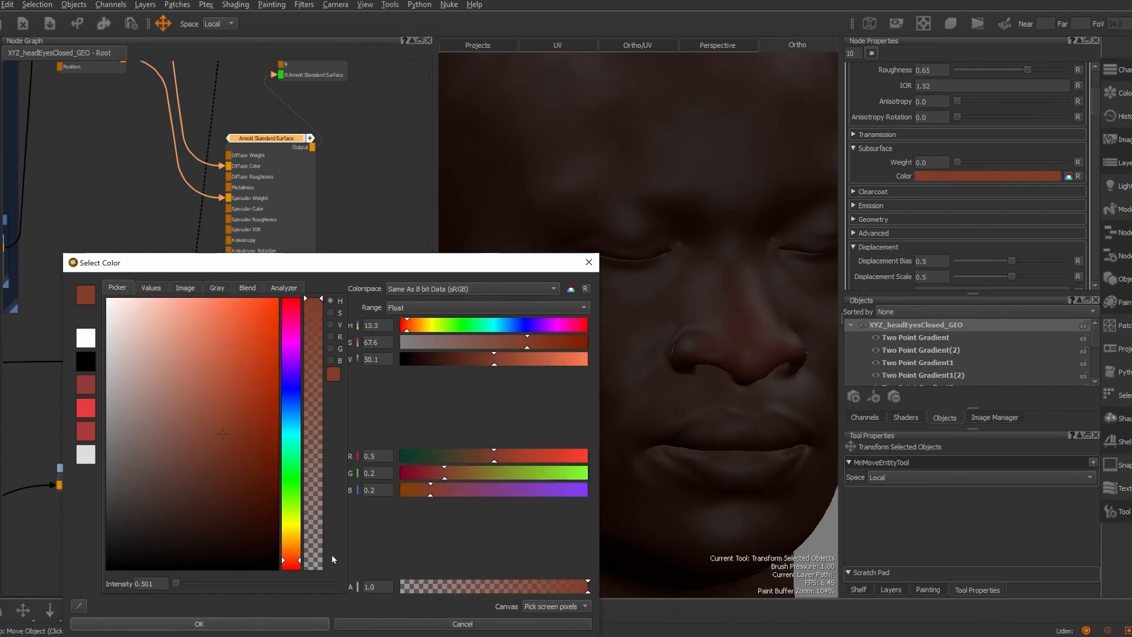
left_click(254, 626)
Set the Bump Weight of the Arnold Standard Surface shader to 0.03
scroll(628, 323, "down", 5)
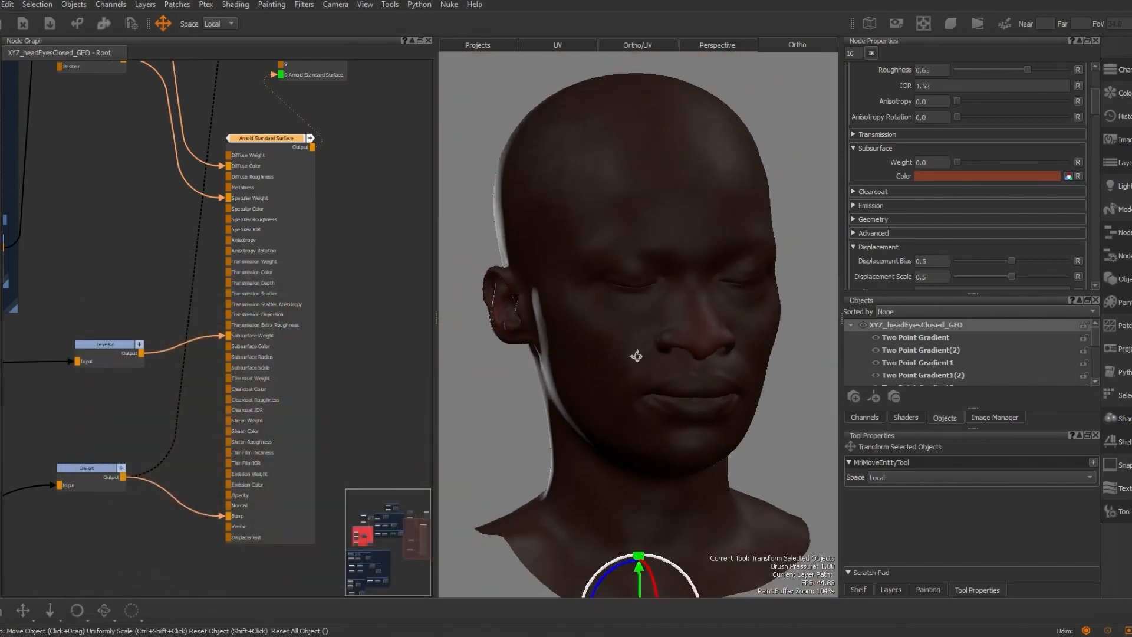
mouse_move(636, 355)
middle_mouse_down()
mouse_move(678, 367)
mouse_move(621, 356)
mouse_move(633, 351)
middle_mouse_up()
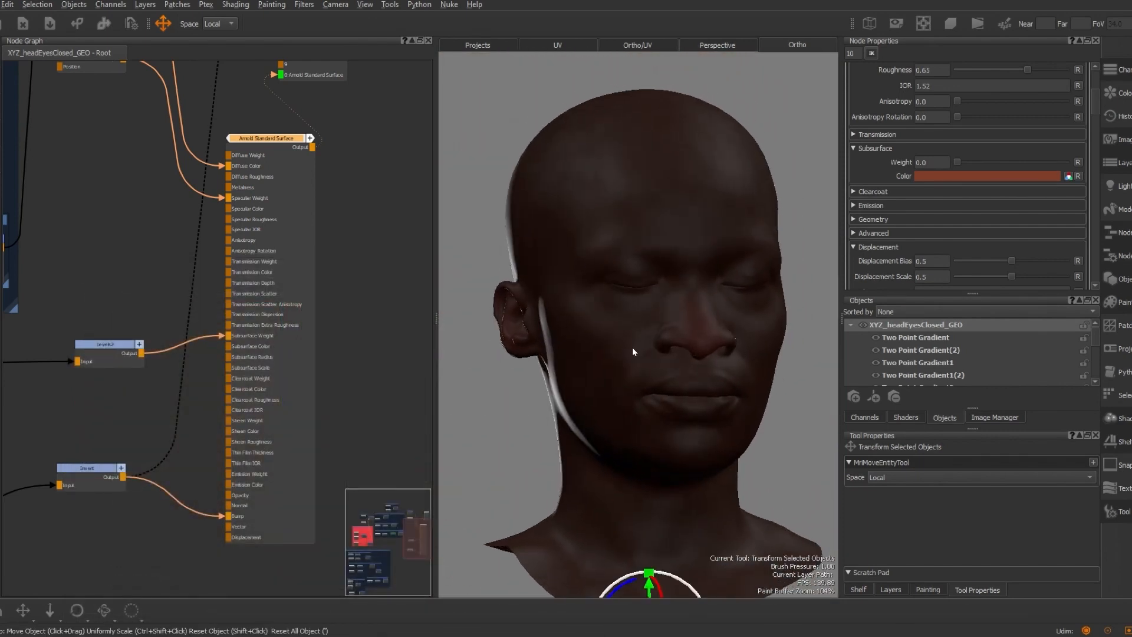
scroll(624, 331, "up", 8)
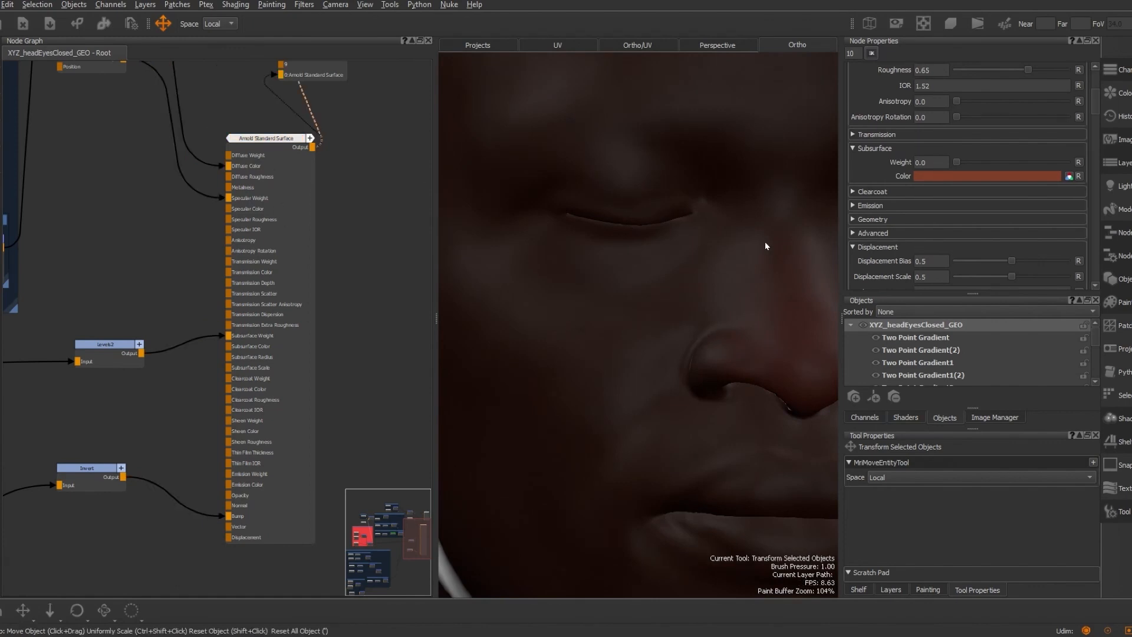
scroll(912, 250, "down", 4)
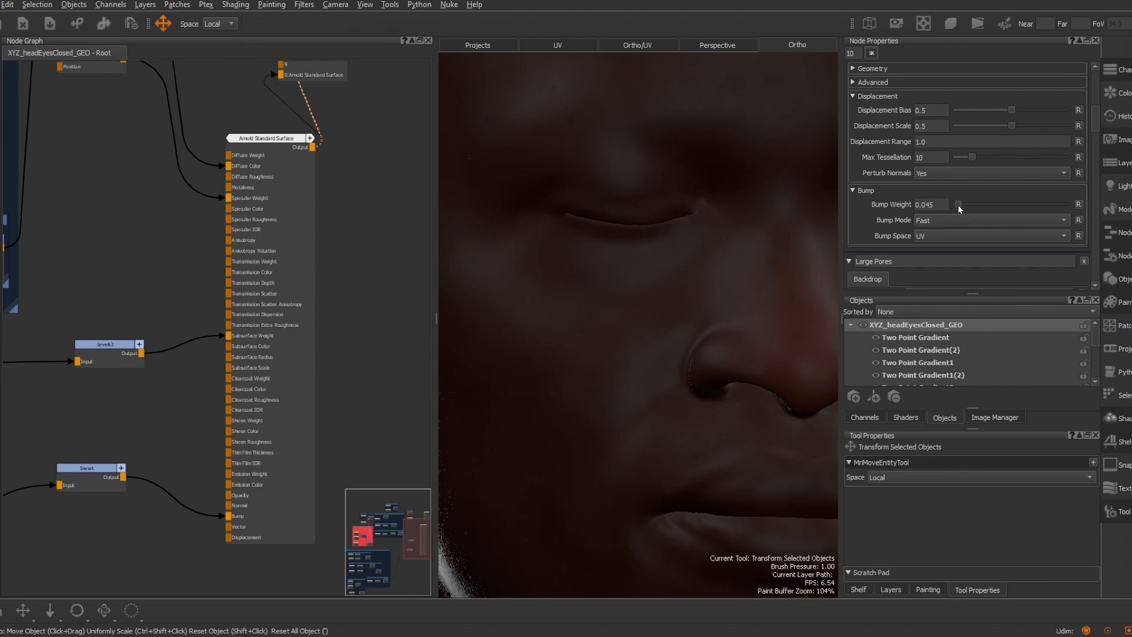
mouse_move(959, 204)
left_mouse_down()
mouse_move(968, 208)
mouse_move(939, 203)
left_mouse_up()
left_click(939, 204)
key("BackSpace")
key("Return")
key("Return")
Examine the pore bump on the face up close and from several angles
right_click_drag(628, 334, 786, 346, "alt")
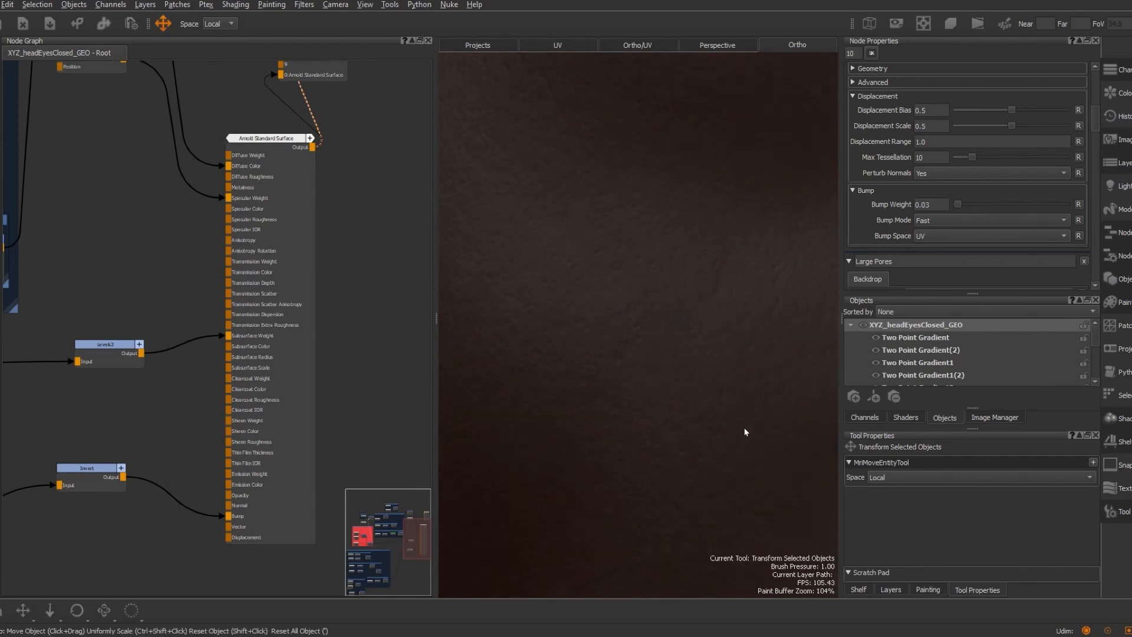
left_click_drag(692, 344, 617, 331, "alt")
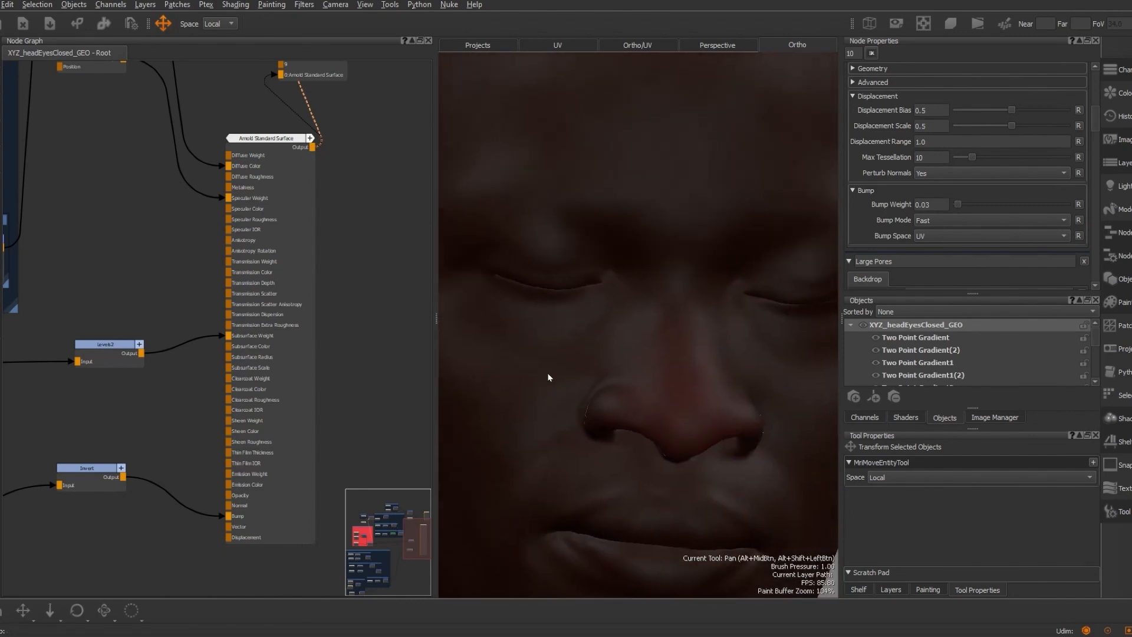
right_click_drag(657, 318, 581, 374, "alt")
left_click_drag(582, 374, 662, 312, "alt")
middle_click_drag(625, 333, 677, 303, "alt")
left_click_drag(678, 303, 674, 321, "alt")
right_click_drag(674, 321, 466, 291, "alt")
left_click_drag(465, 291, 525, 280, "alt")
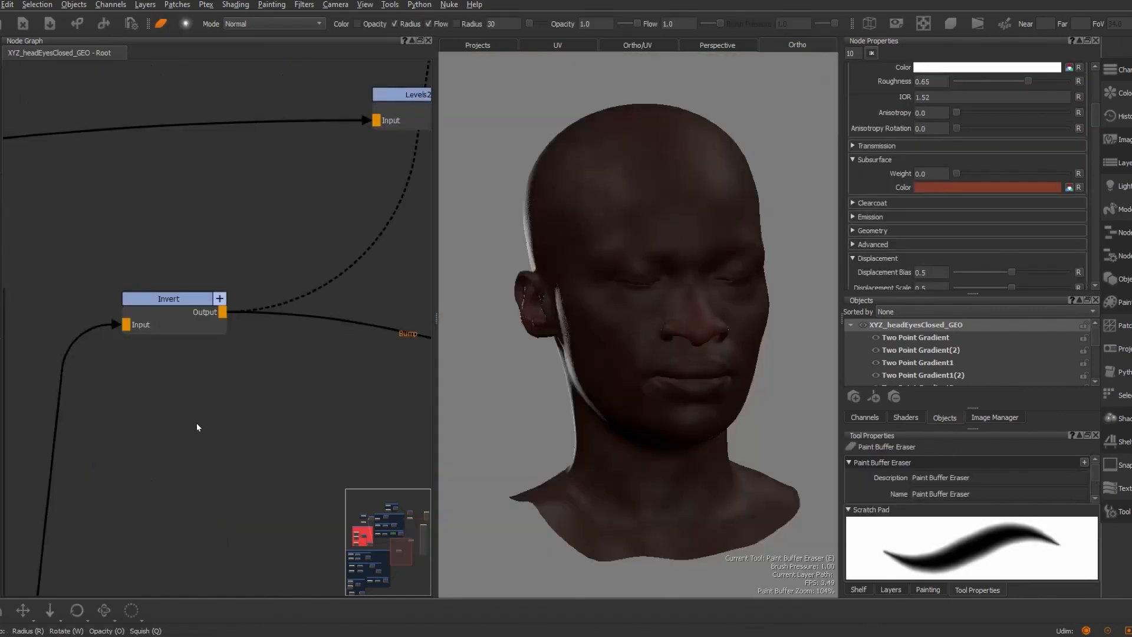
Add a Squiggle node below the Invert node, preview it on the head and set its size to 0.35
key("Tab")
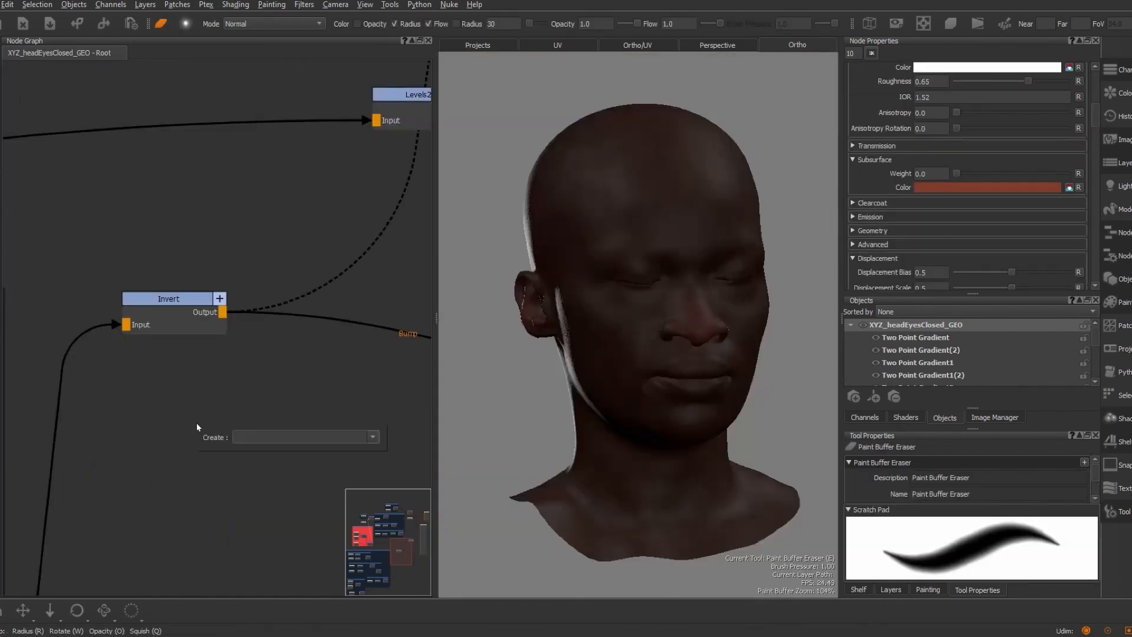
type("Squiggle")
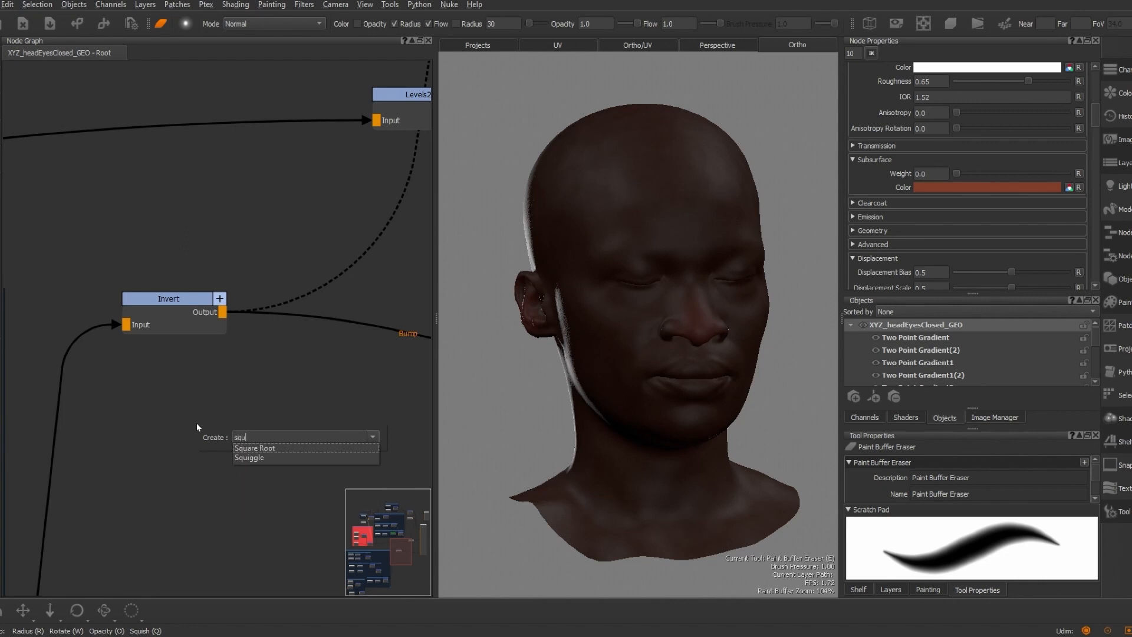
key("Return")
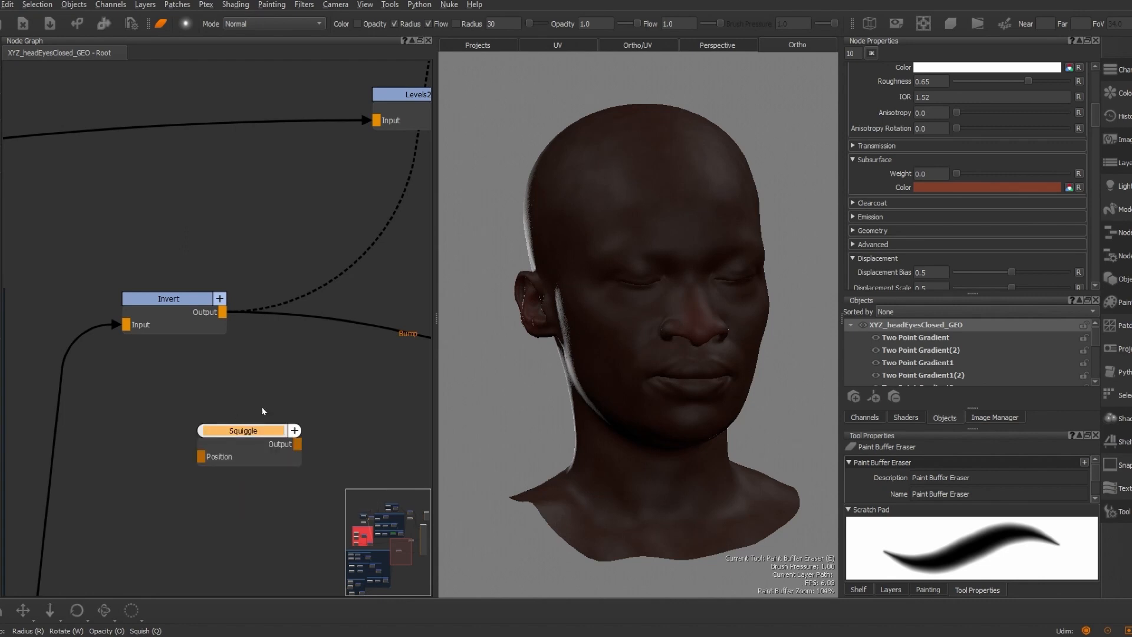
mouse_move(222, 312)
left_mouse_down()
mouse_move(194, 454)
mouse_move(205, 459)
mouse_move(164, 422)
left_mouse_up()
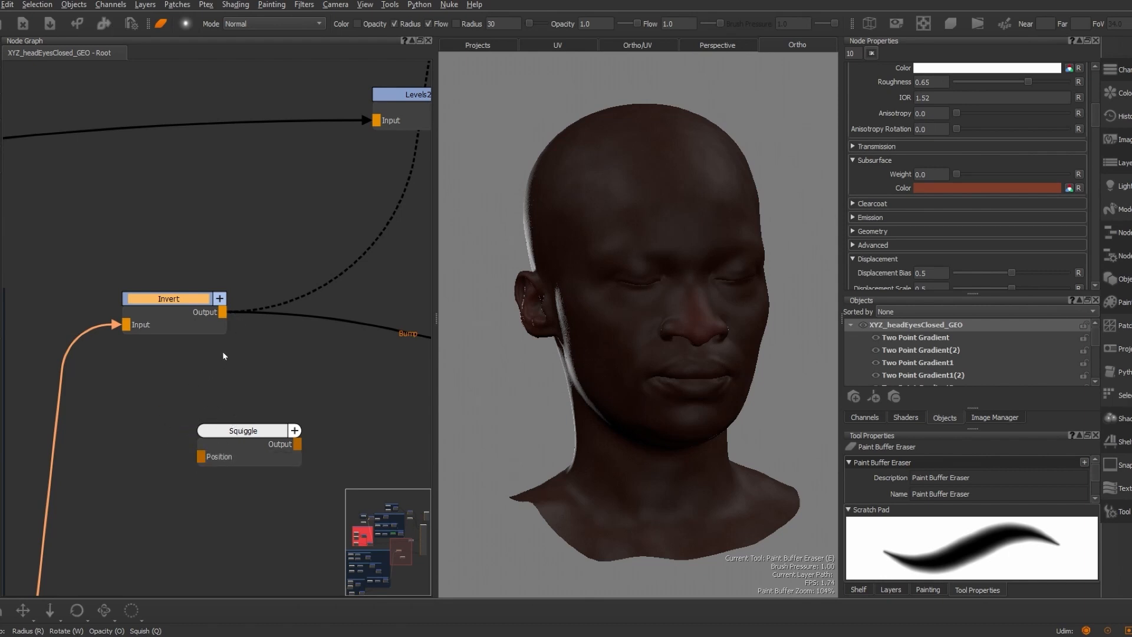
left_click(275, 429)
left_click_drag(275, 428, 210, 419)
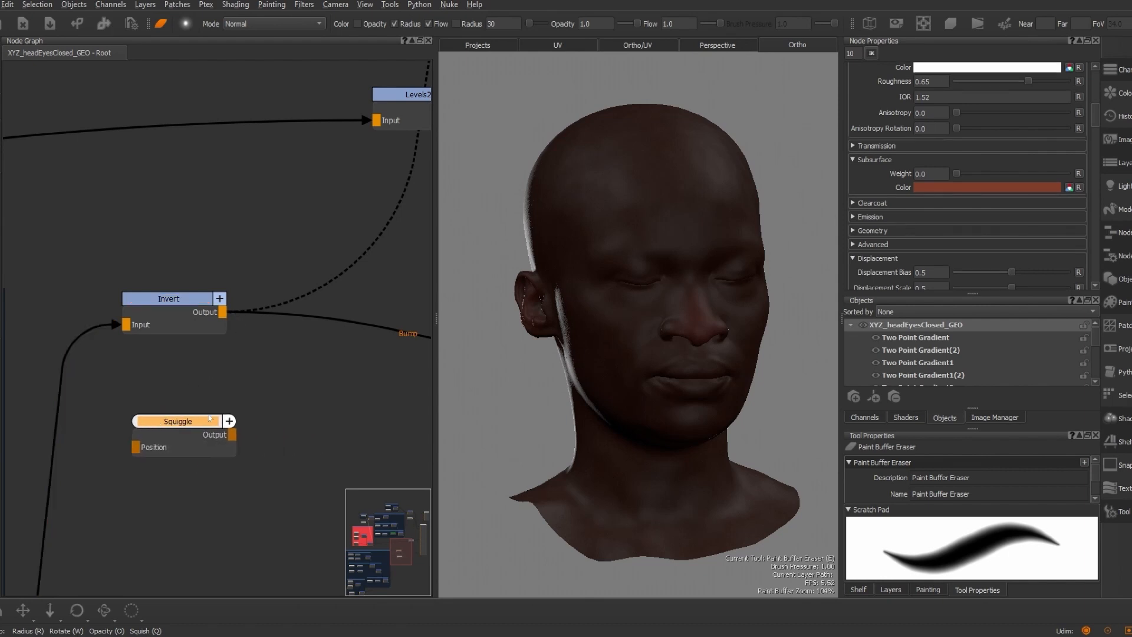
left_click(244, 399)
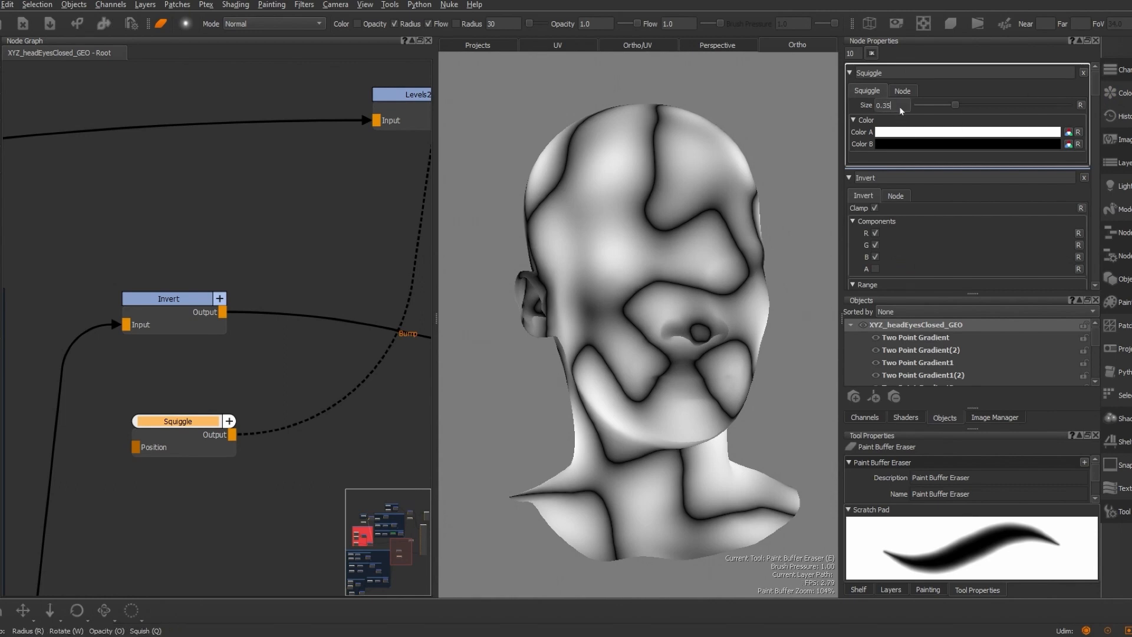
key("Return")
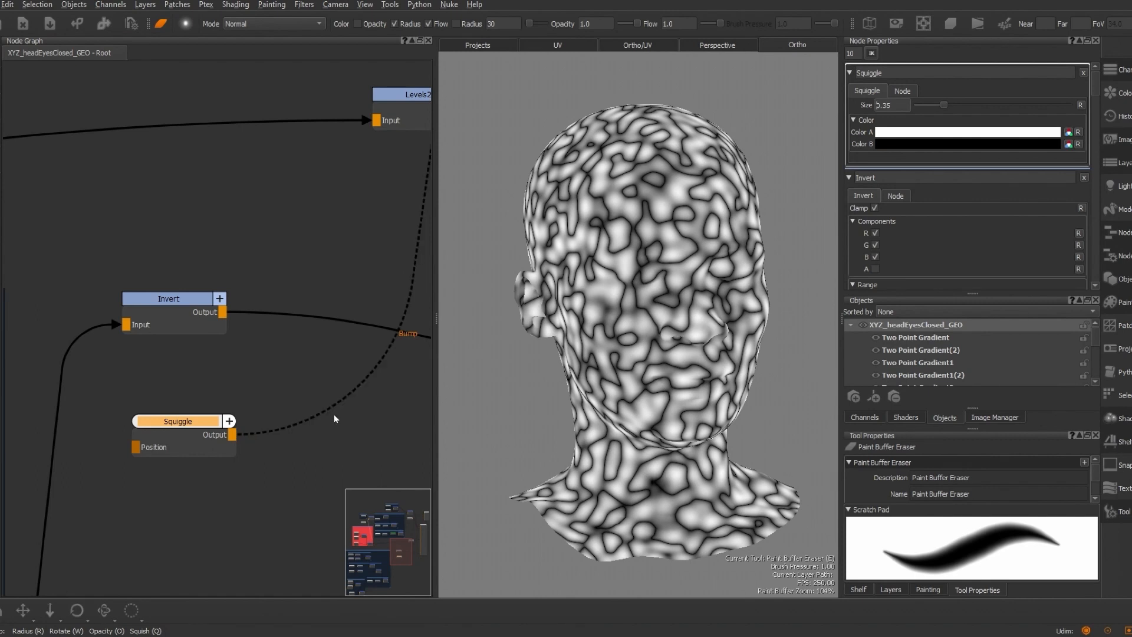
Add a Merge node and connect Invert to its Base input and Squiggle to its Over input
left_click(296, 364)
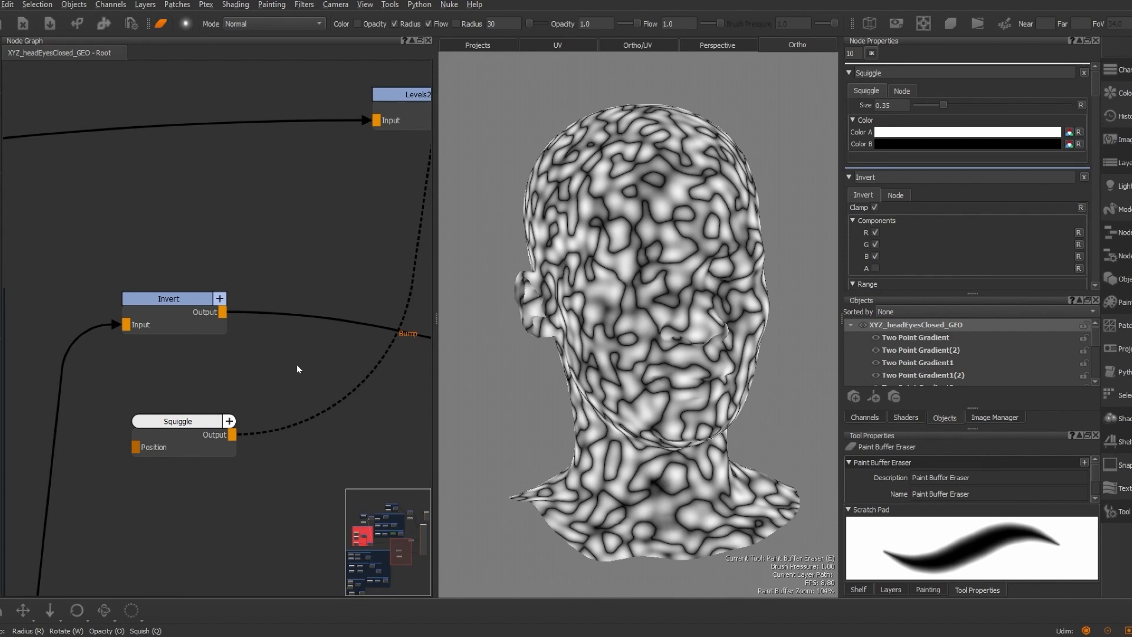
key("Tab")
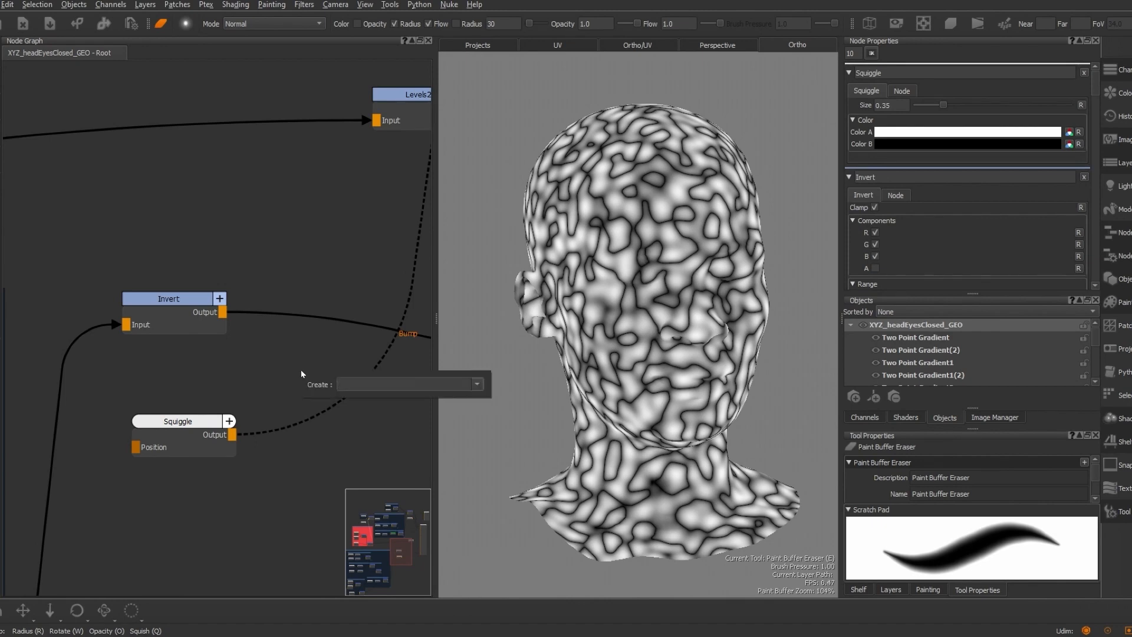
type("merge")
key("Down")
key("Return")
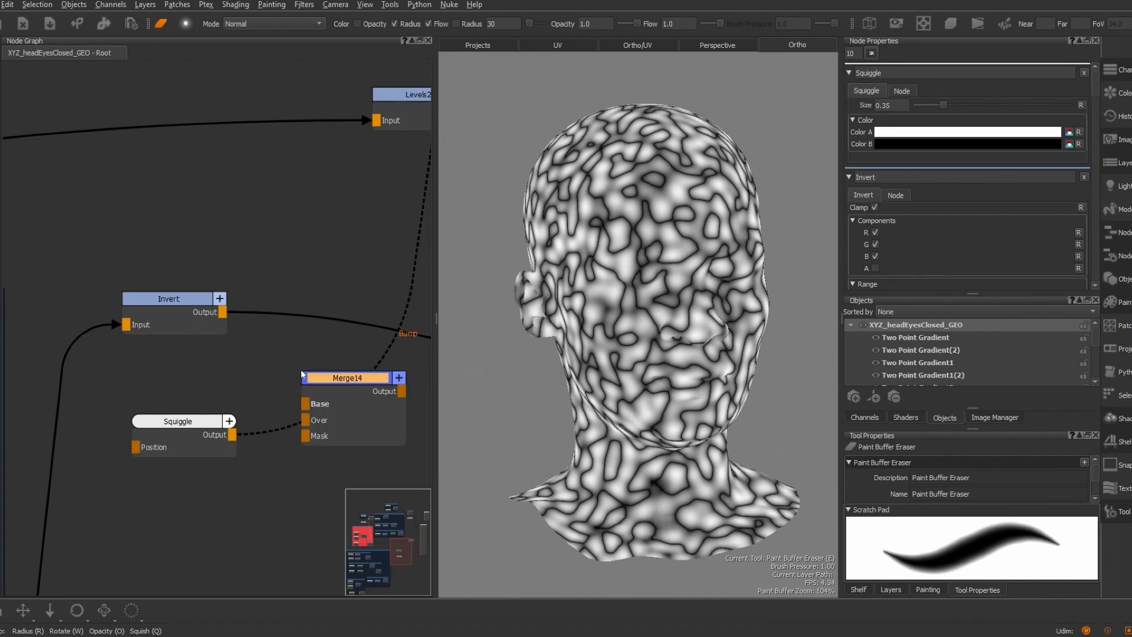
left_click(224, 313)
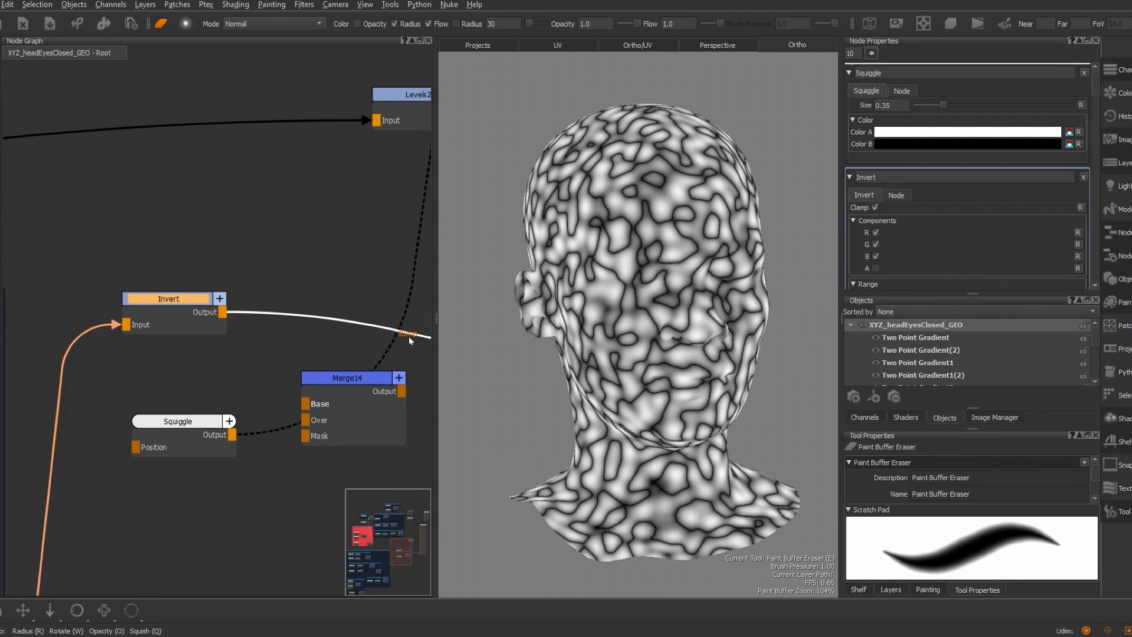
left_click(390, 334)
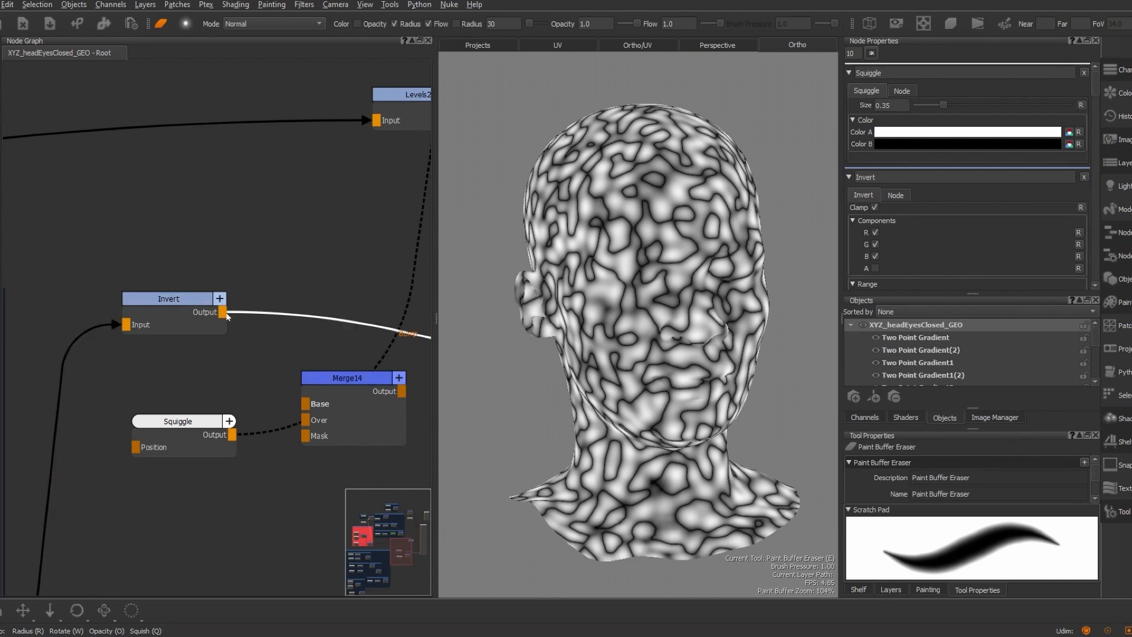
left_click_drag(224, 313, 305, 403)
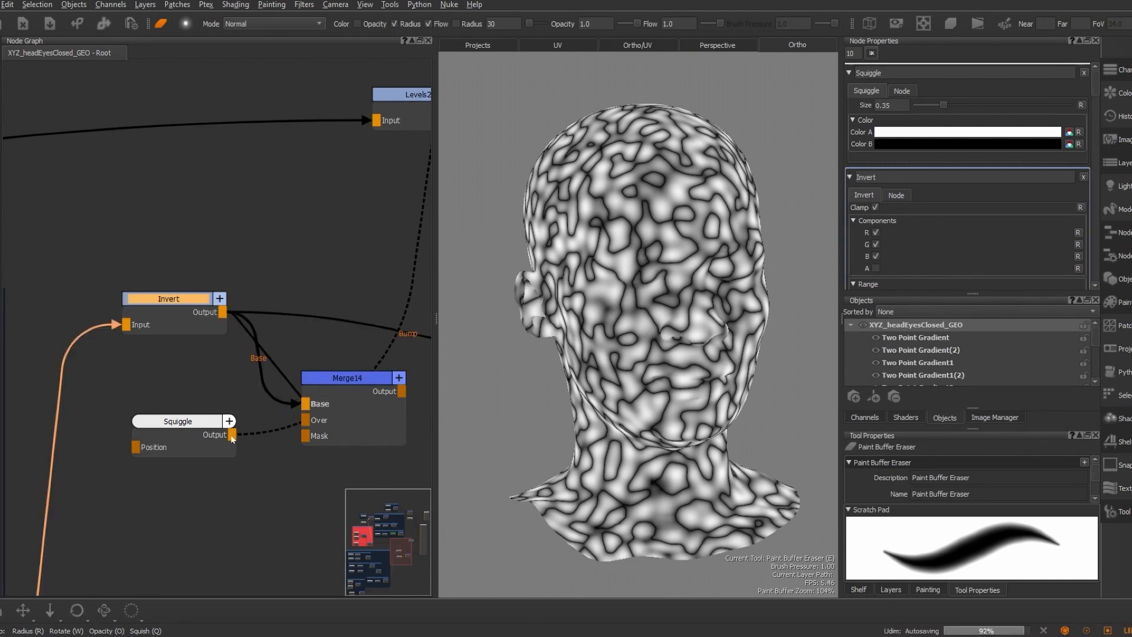
left_click_drag(232, 437, 301, 420)
Preview the new Merge node on the head and set its blend mode to Multiply
left_click(340, 379)
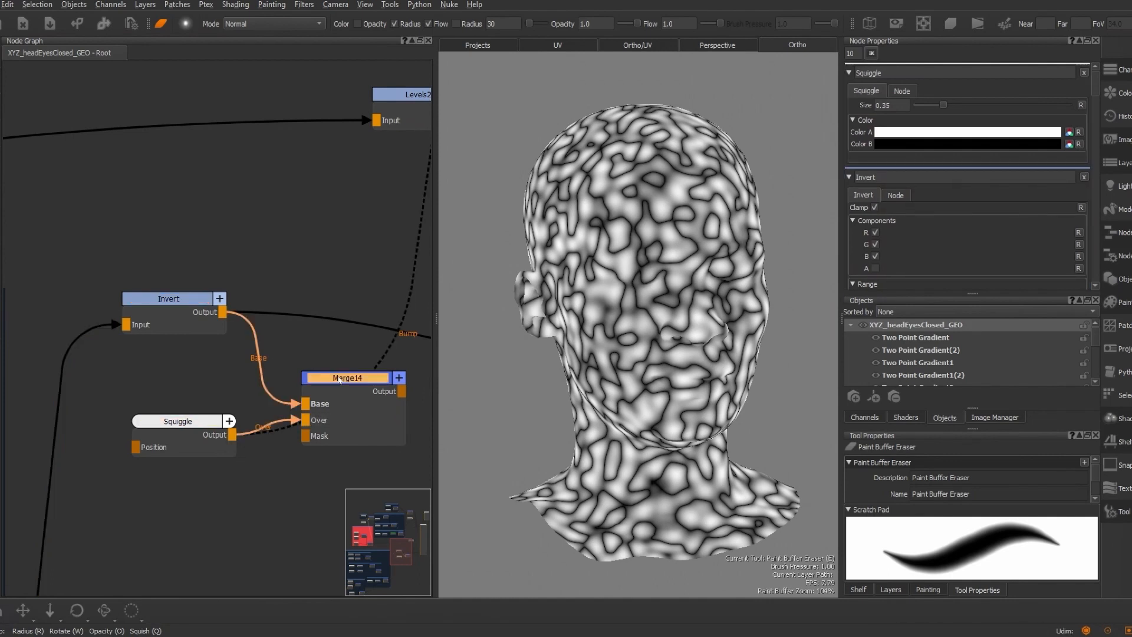
left_click(340, 380)
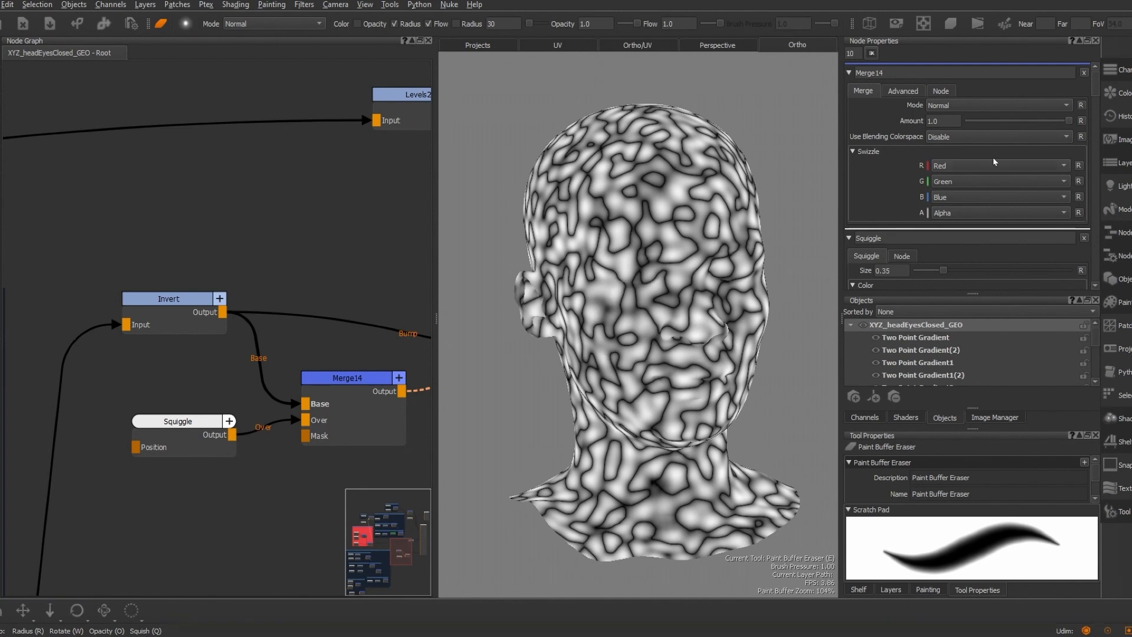
left_click(357, 378)
left_click(358, 381)
left_click(1030, 104)
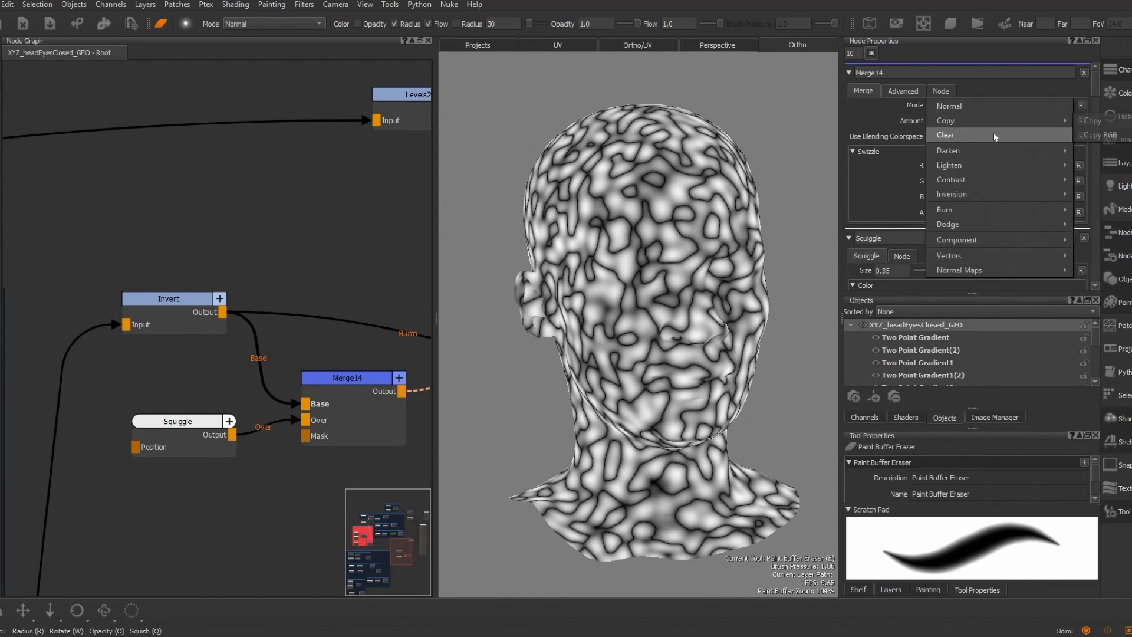
mouse_move(1038, 151)
left_click(1098, 165)
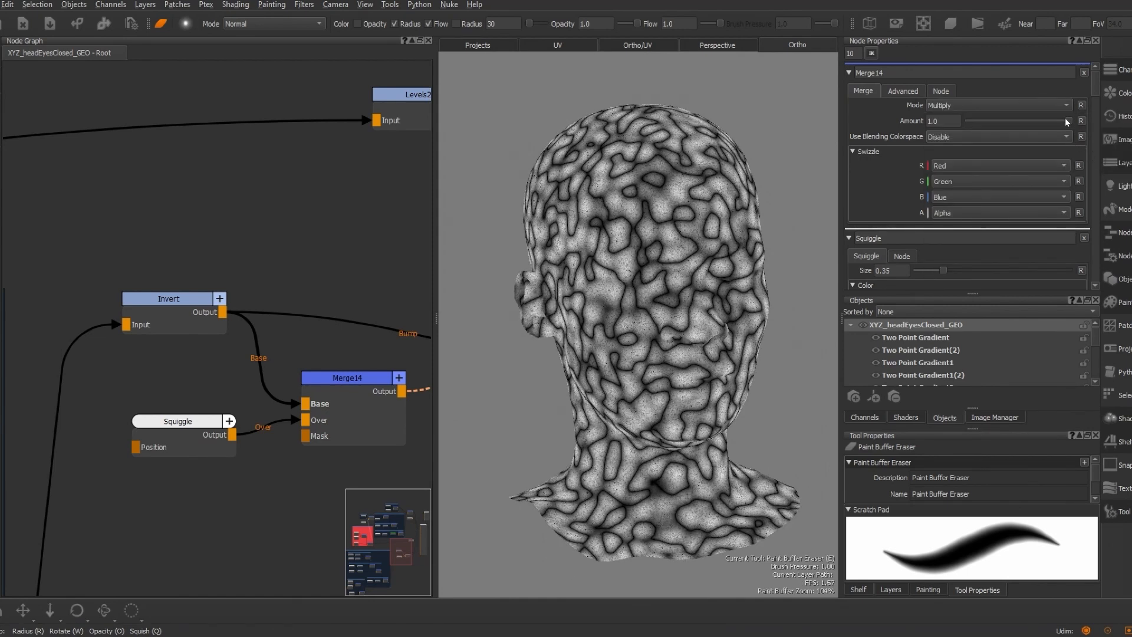
Reduce the Merge node's amount to 0.25
left_click_drag(1066, 120, 1012, 120)
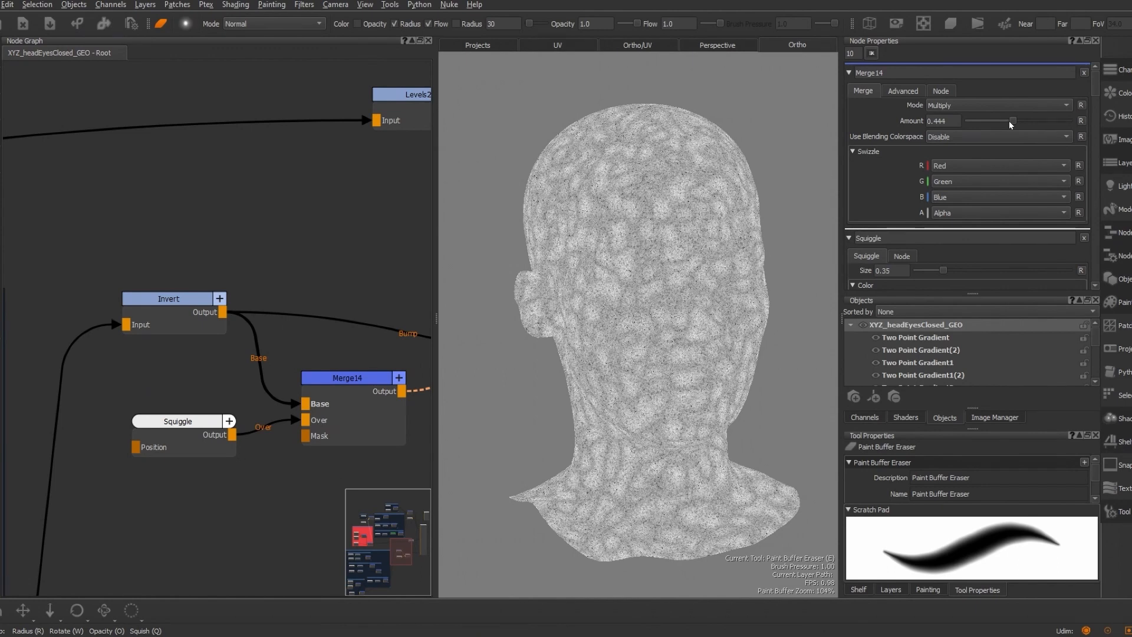
left_click_drag(1010, 122, 997, 120)
double_click(951, 122)
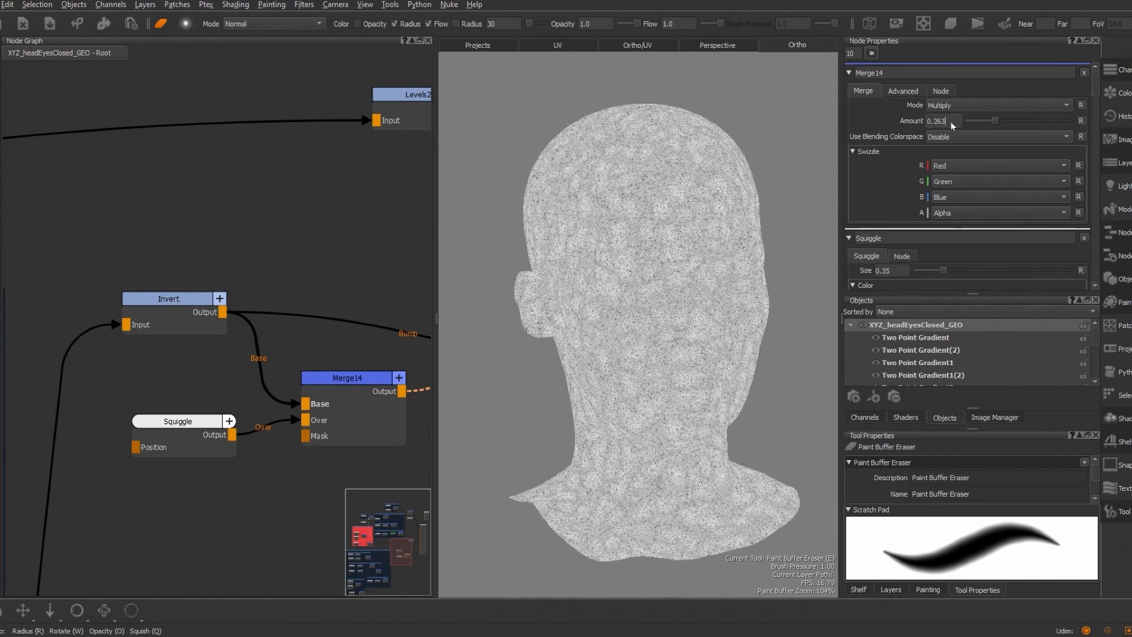
type("0.2")
type("9")
key("Return")
left_click(947, 122)
key("BackSpace")
type("5")
key("Return")
Connect the Merge node's output to the shader's Bump input and preview the shaded head
right_click_drag(602, 281, 560, 569, "alt")
left_click_drag(601, 330, 451, 110, "alt")
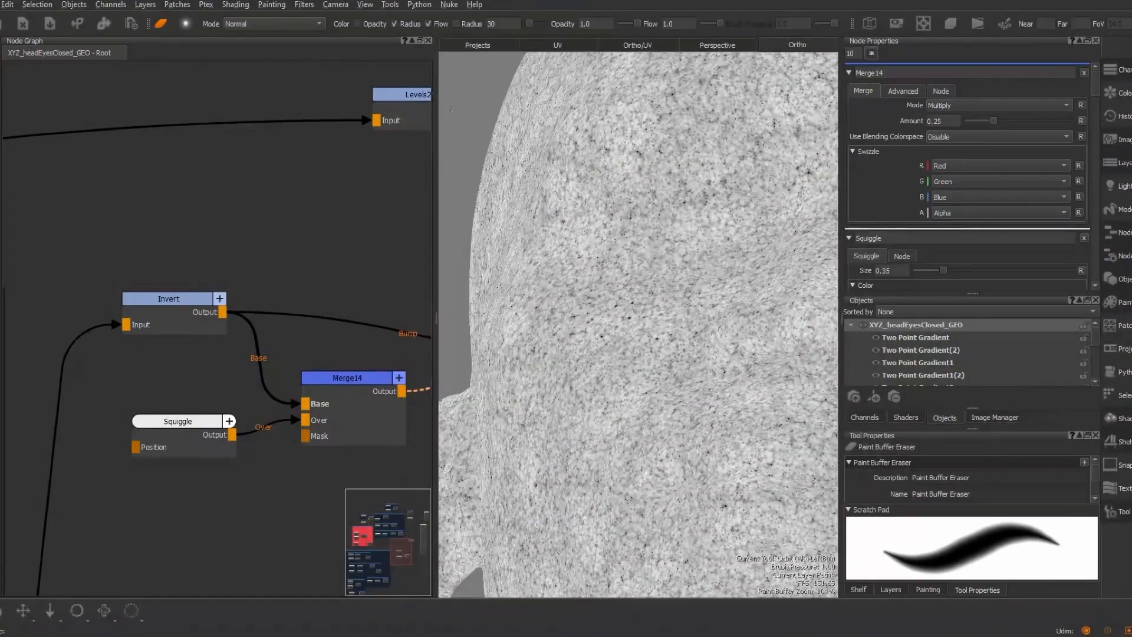
right_click_drag(590, 436, 590, 248, "alt")
mouse_move(590, 295)
left_mouse_down("alt")
mouse_move(749, 307)
mouse_move(724, 305)
left_mouse_up("alt")
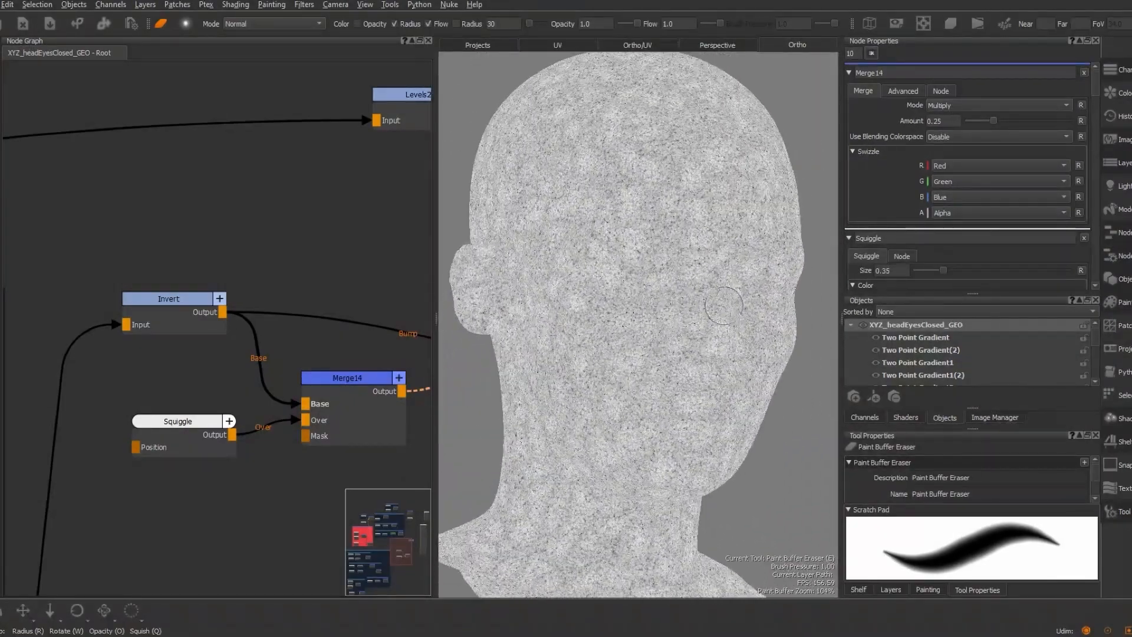
scroll(374, 443, "down", 3)
middle_click_drag(342, 414, 262, 391)
mouse_move(395, 361)
left_mouse_down()
mouse_move(362, 357)
mouse_move(291, 383)
mouse_move(403, 361)
left_mouse_up()
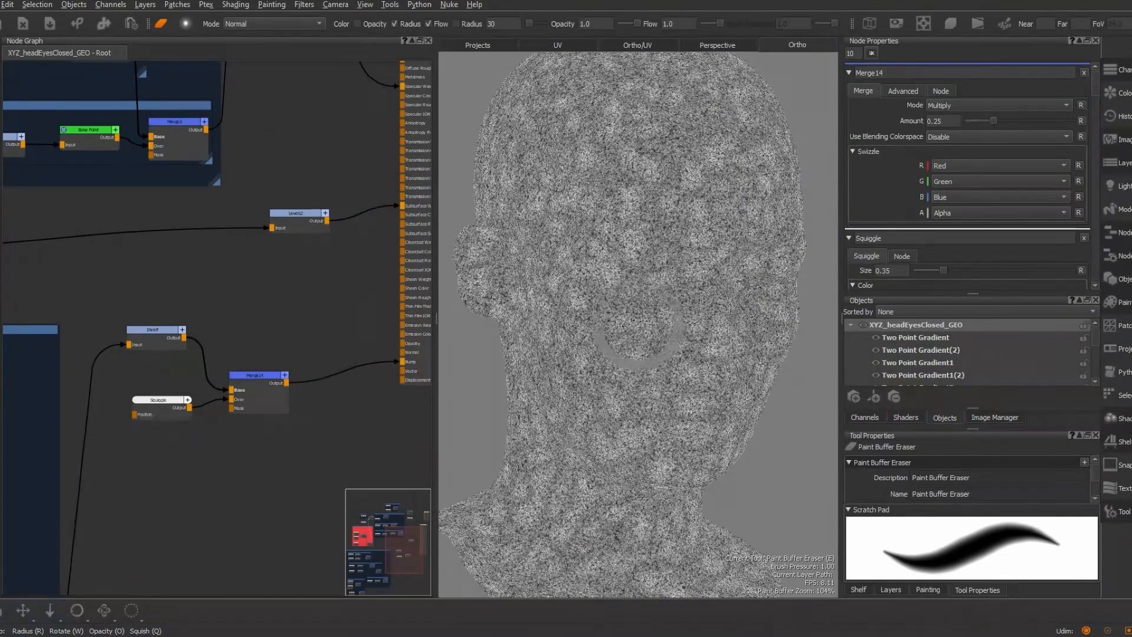
scroll(662, 313, "up", 10)
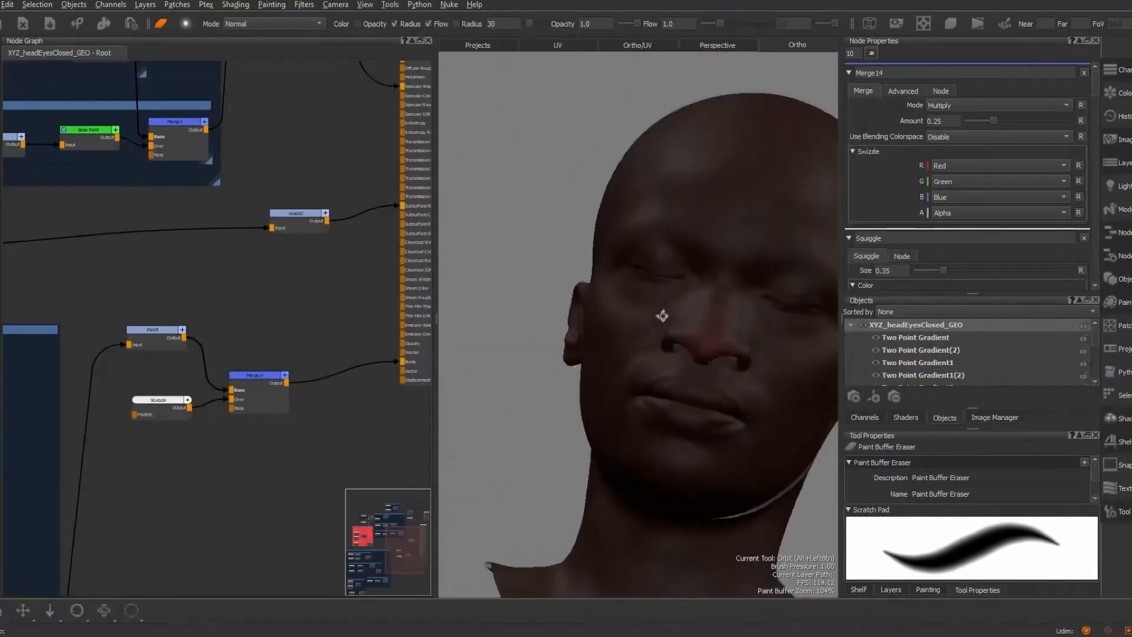
Examine the pore bump across the face and side of the shaded head from several angles and distances
left_click_drag(746, 275, 698, 306, "alt")
right_click_drag(697, 306, 609, 299, "alt")
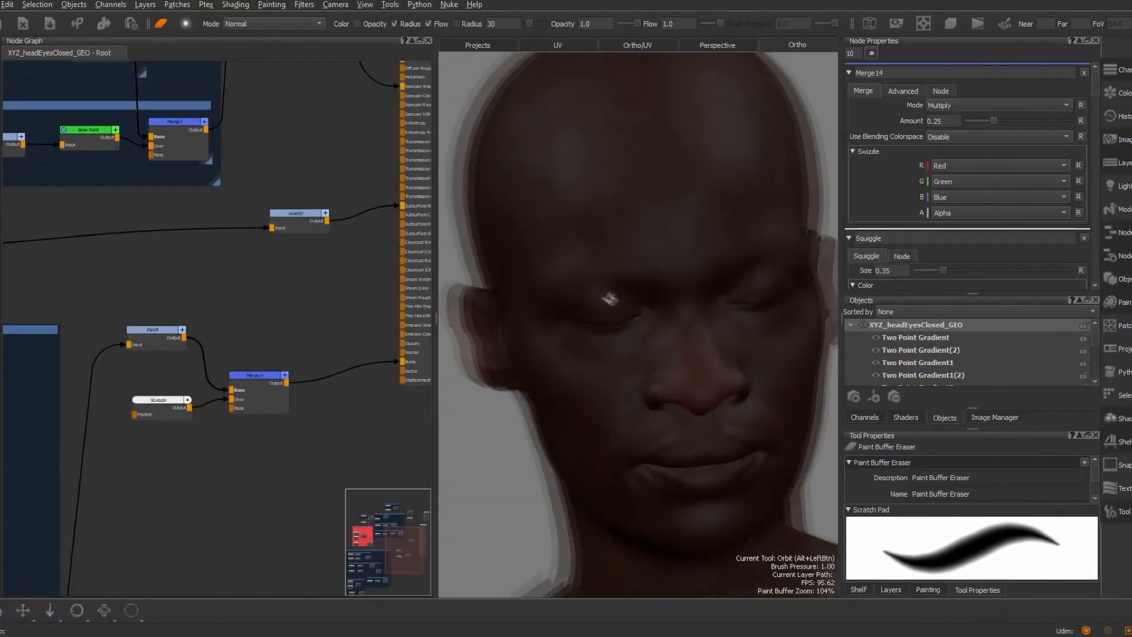
left_click_drag(609, 298, 700, 286, "alt")
right_click_drag(700, 286, 669, 332, "alt")
middle_click_drag(669, 332, 720, 318, "alt")
right_click_drag(720, 318, 609, 296, "alt")
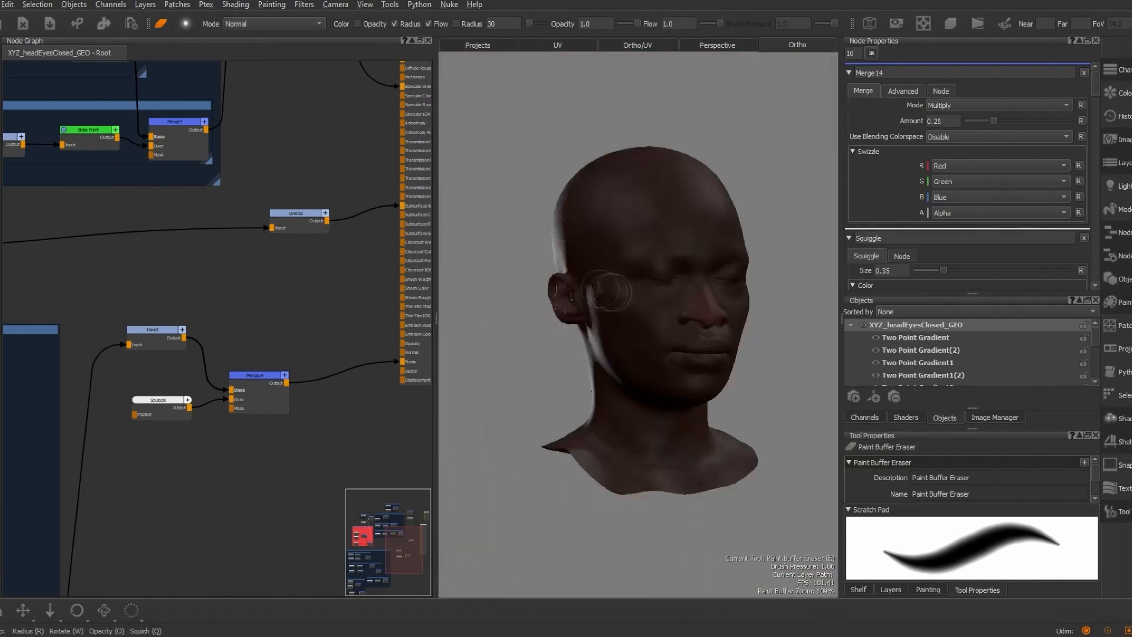
left_click_drag(609, 295, 716, 298, "alt")
right_click_drag(715, 298, 739, 294, "alt")
mouse_move(739, 295)
middle_mouse_down("alt")
mouse_move(717, 309)
mouse_move(696, 301)
middle_mouse_up("alt")
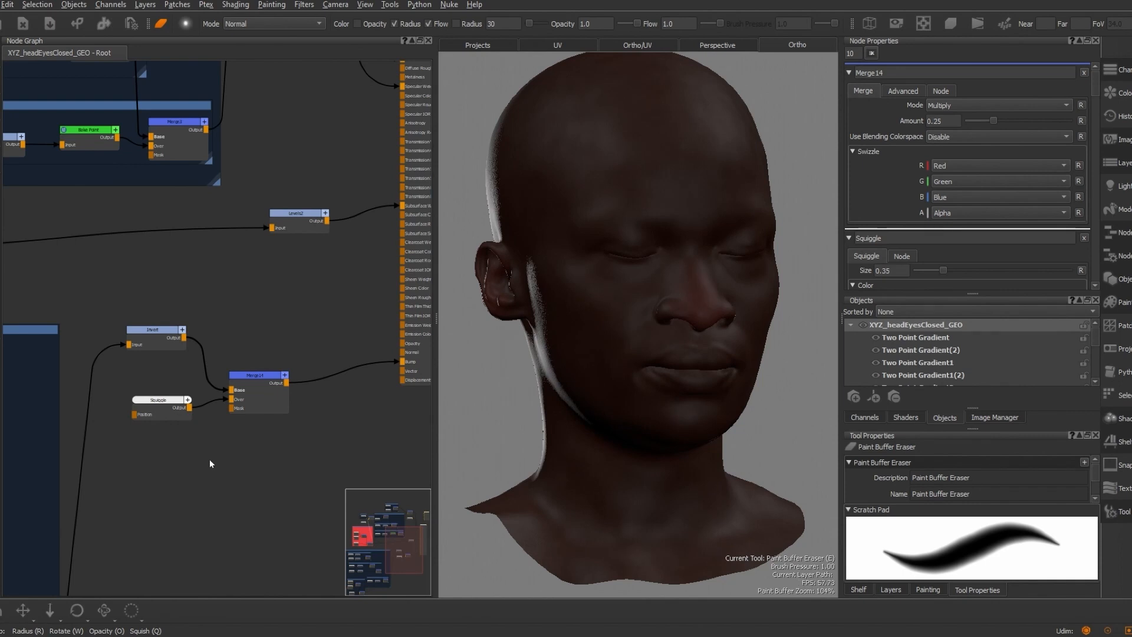
Frame the Invert, Squiggle and Merge nodes in a backdrop named BUMP BREAK UP and set the Merge amount to 0.3
key("Tab")
type("backd")
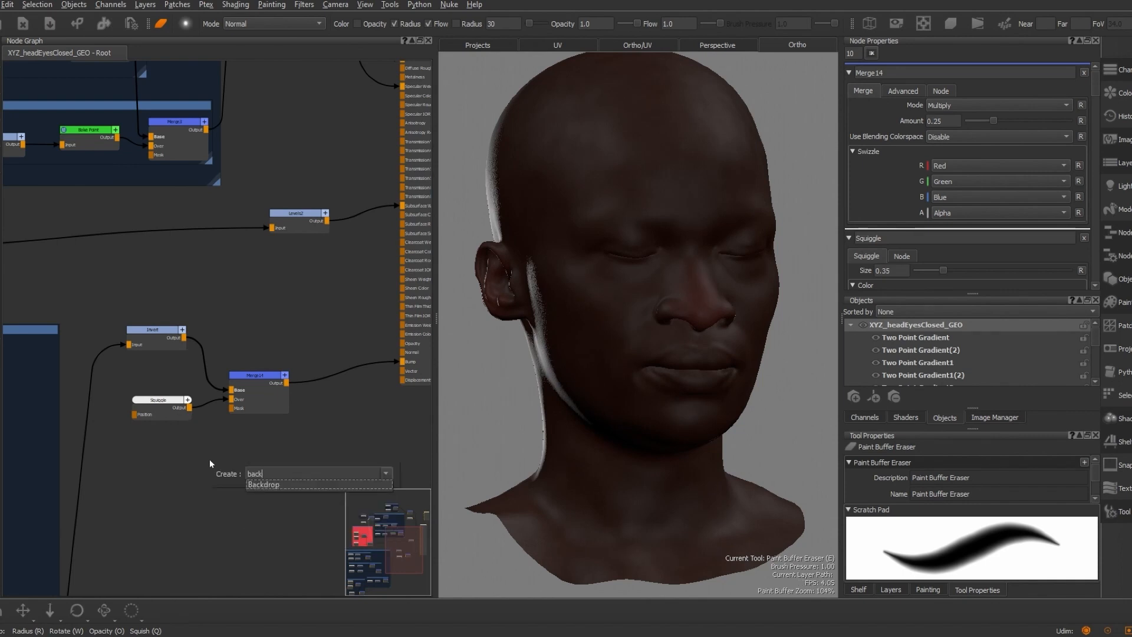
key("Return")
left_click_drag(232, 473, 128, 326)
mouse_move(183, 367)
left_mouse_down()
mouse_move(277, 441)
mouse_move(310, 452)
left_mouse_up()
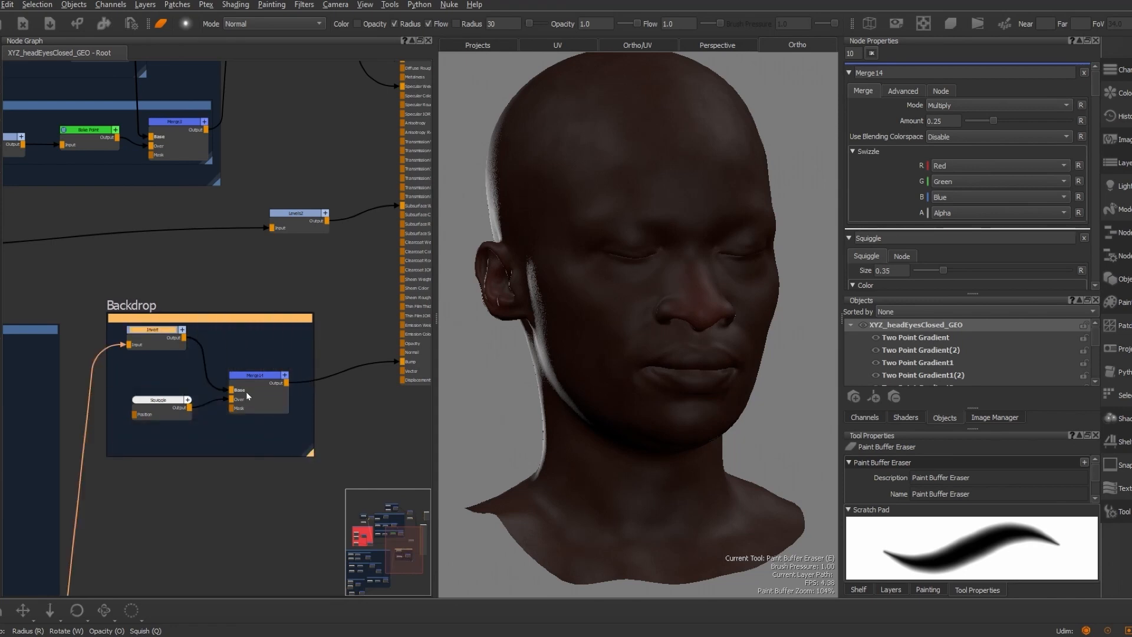
left_click(152, 320)
double_click(870, 73)
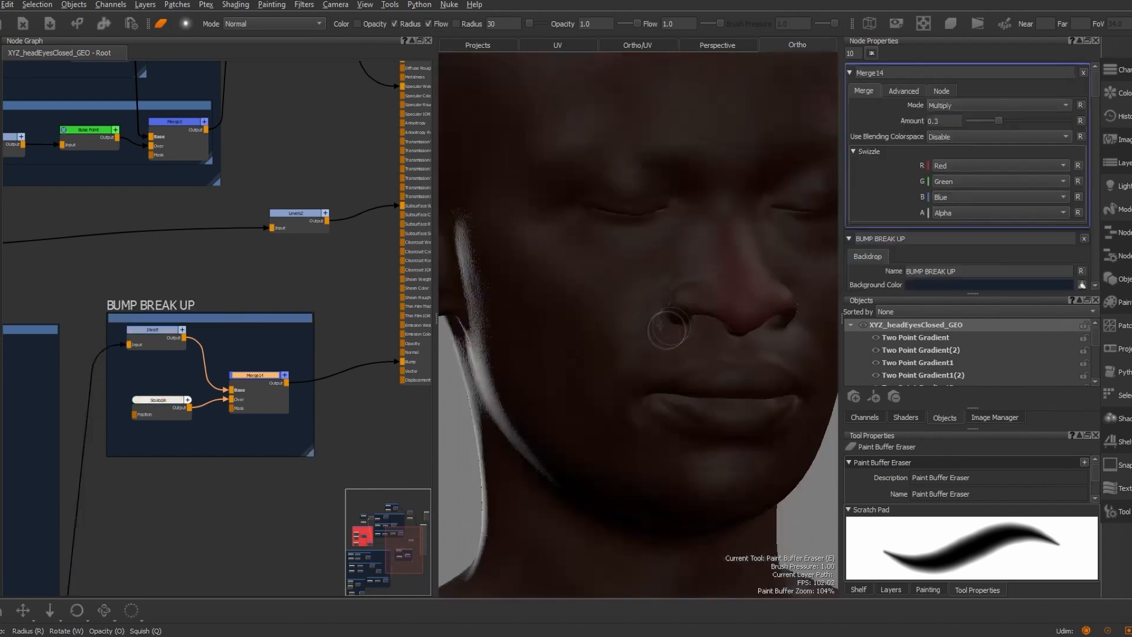
right_click_drag(669, 328, 805, 319, "alt")
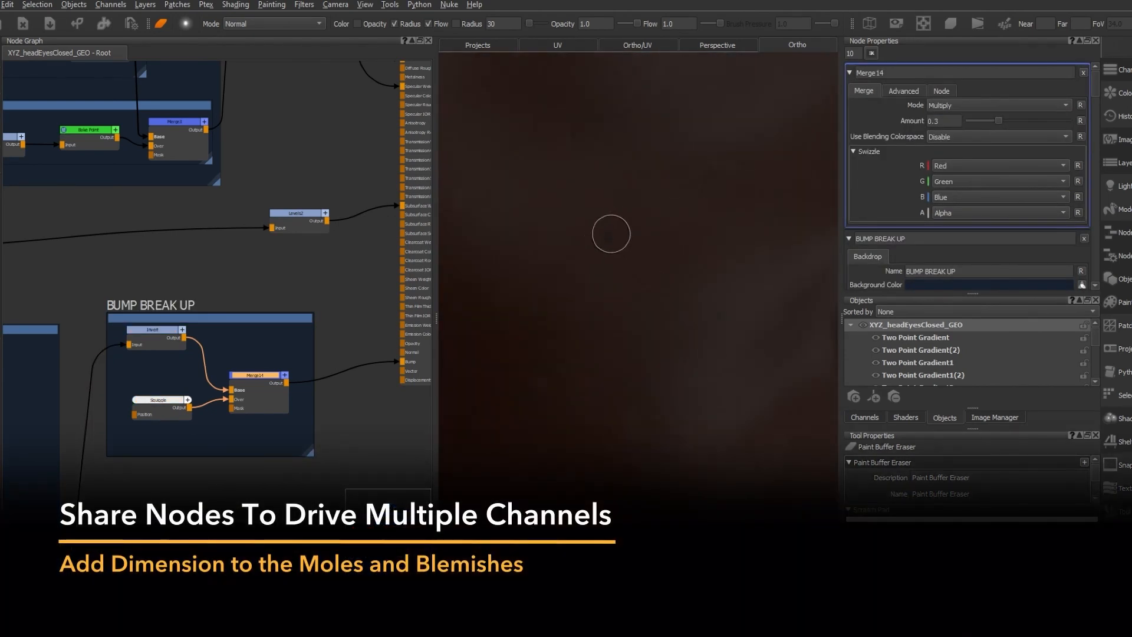
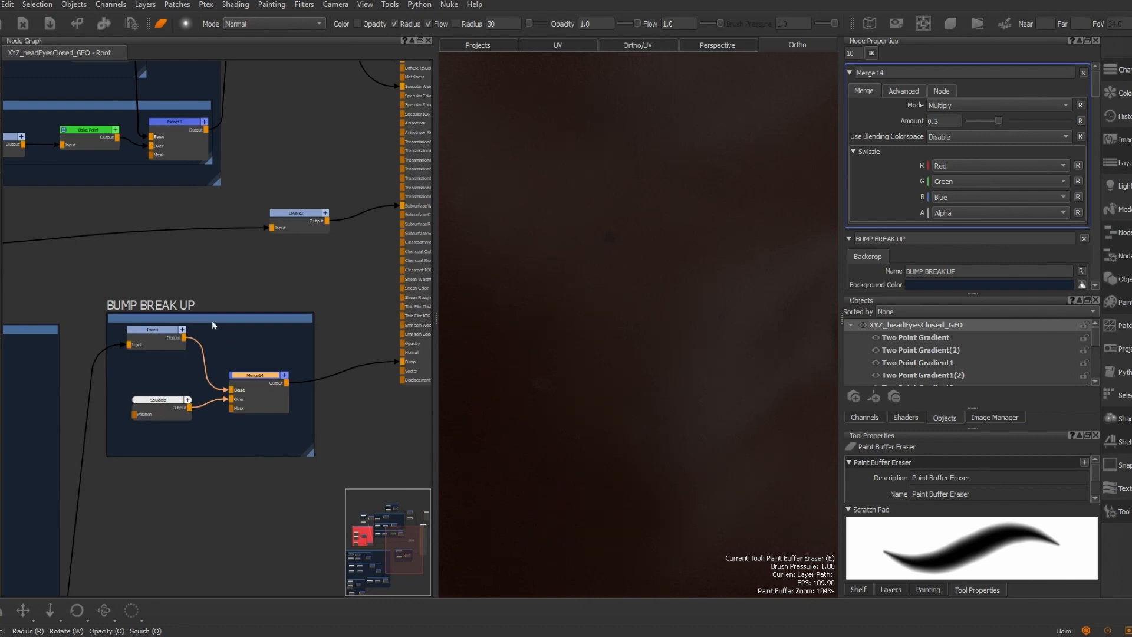
Add an Invert node in the empty graph area below the BUMP BREAK UP backdrop
scroll(236, 294, "up", 3)
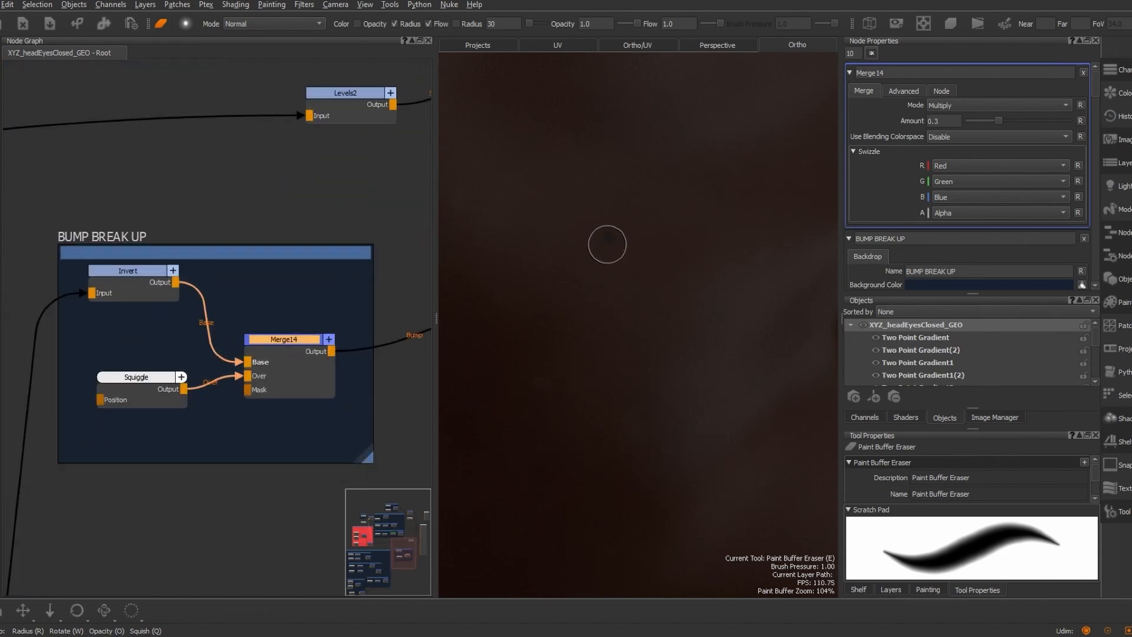
scroll(291, 346, "down", 4)
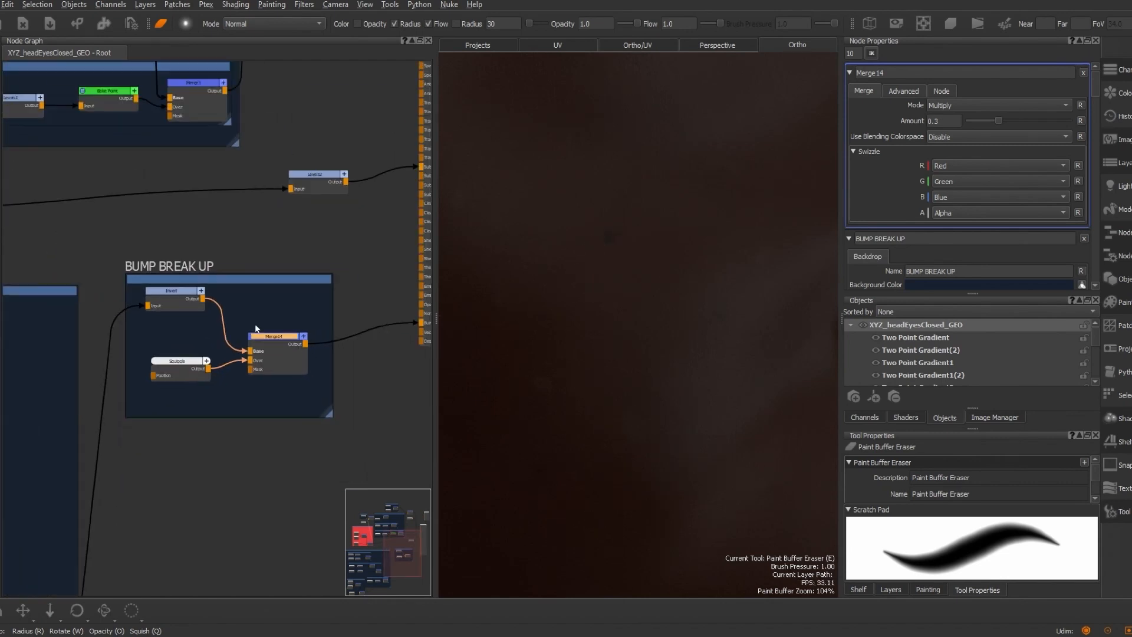
middle_click_drag(291, 346, 318, 378)
middle_click_drag(265, 322, 282, 359)
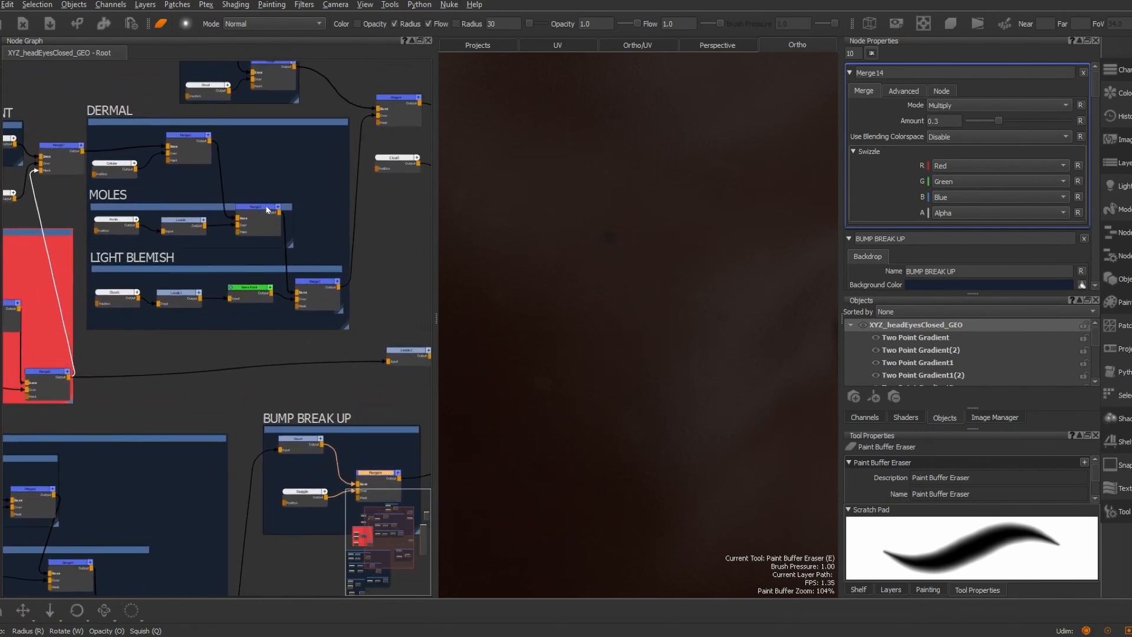
scroll(312, 465, "up", 5)
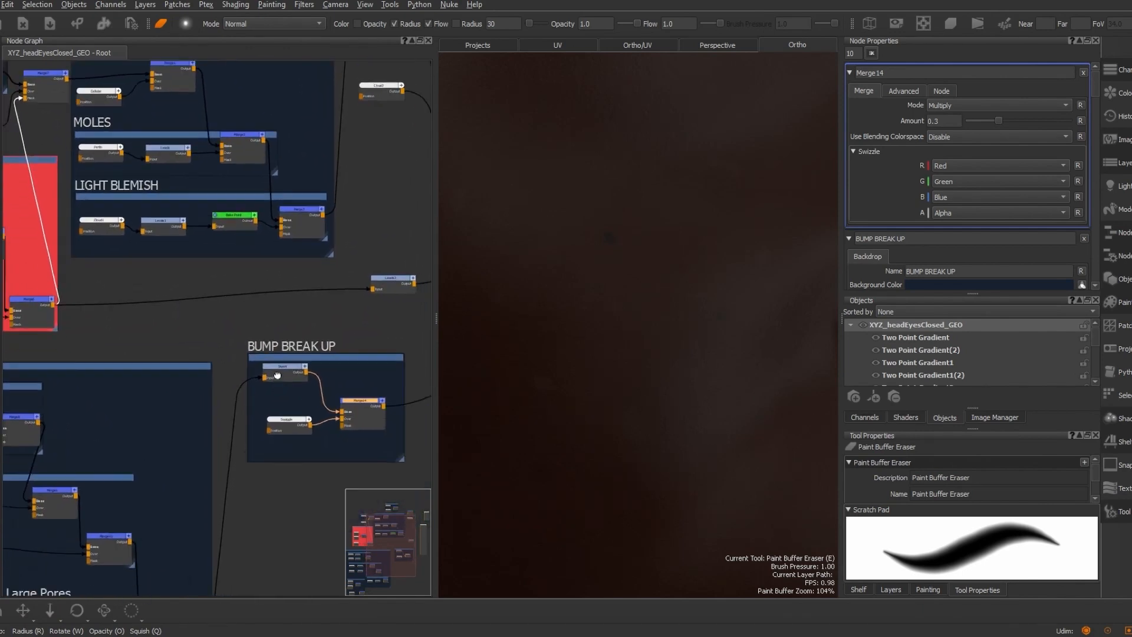
mouse_move(258, 424)
middle_mouse_down()
mouse_move(271, 392)
mouse_move(222, 388)
middle_mouse_up()
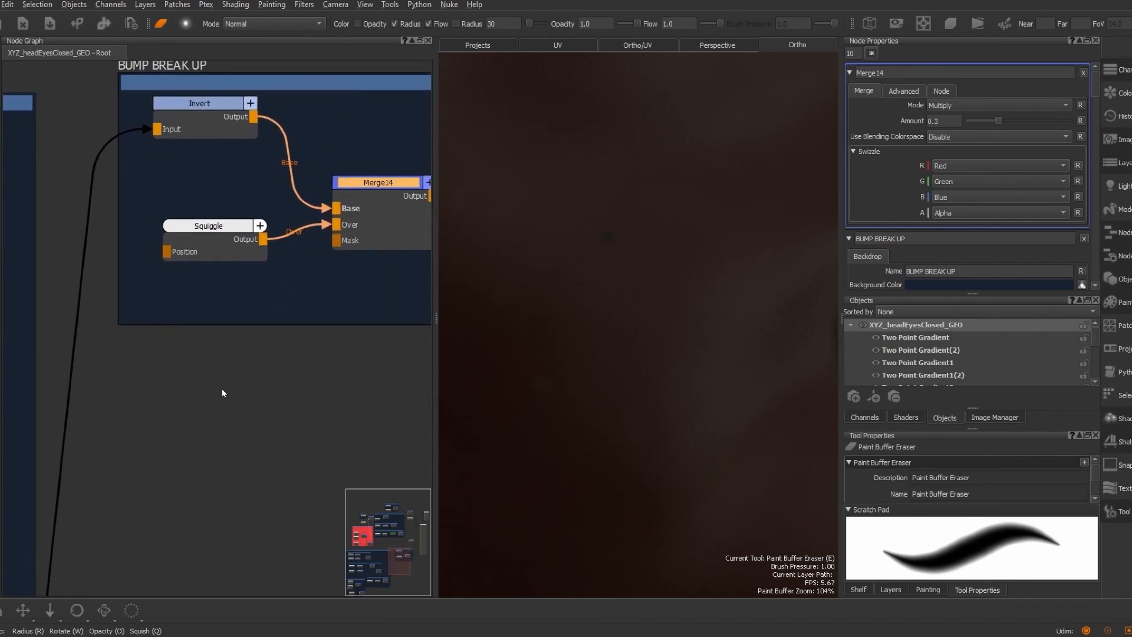
key("Tab")
type("invert")
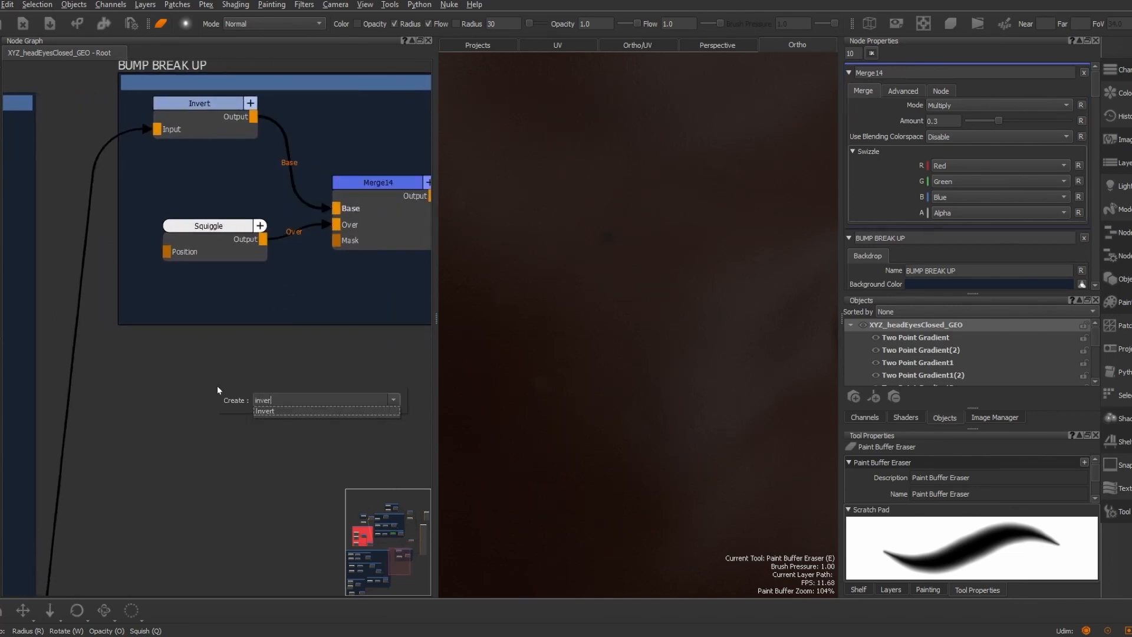
key("Down")
key("Return")
Preview the Levels node of the MOLES group on the head
scroll(218, 391, "down", 6)
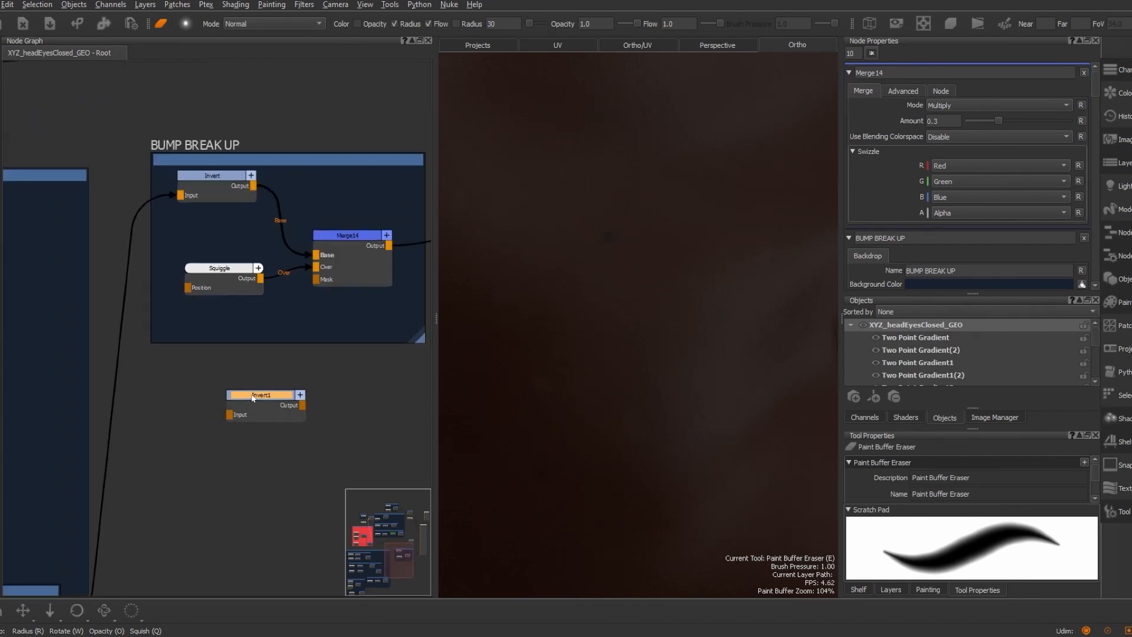
middle_click_drag(190, 389, 218, 399)
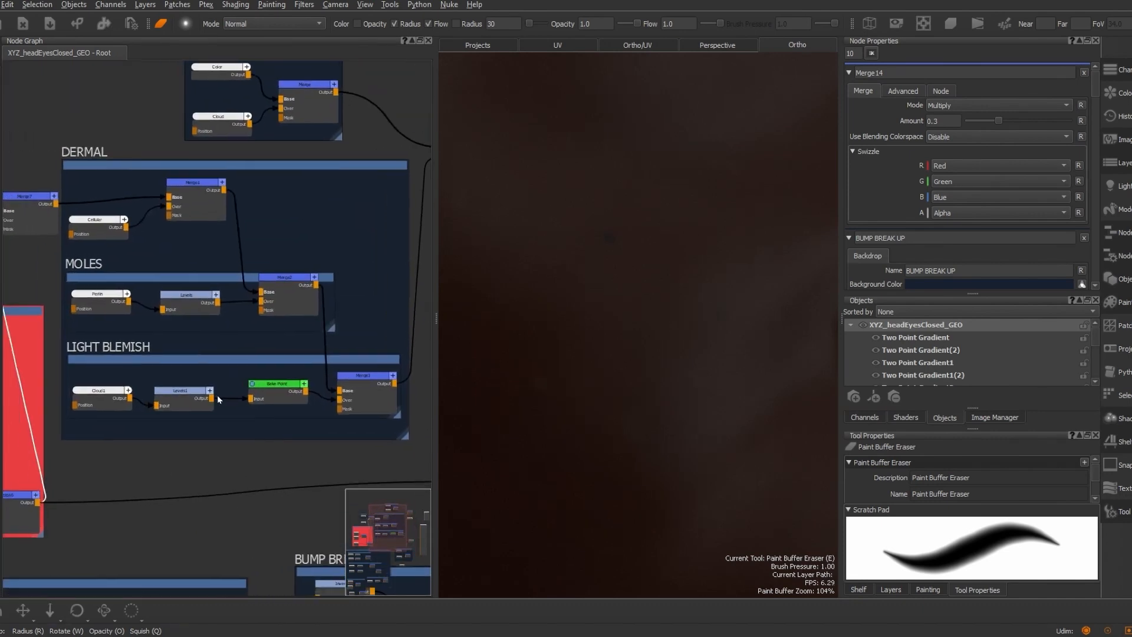
scroll(273, 278, "up", 4)
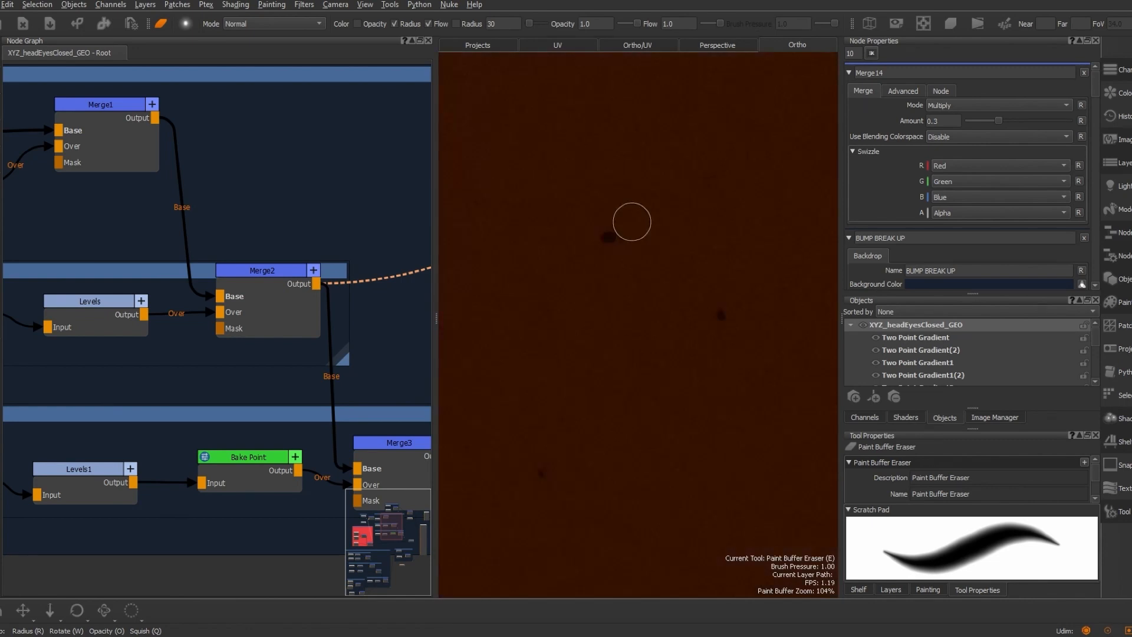
left_click(112, 306)
key("1")
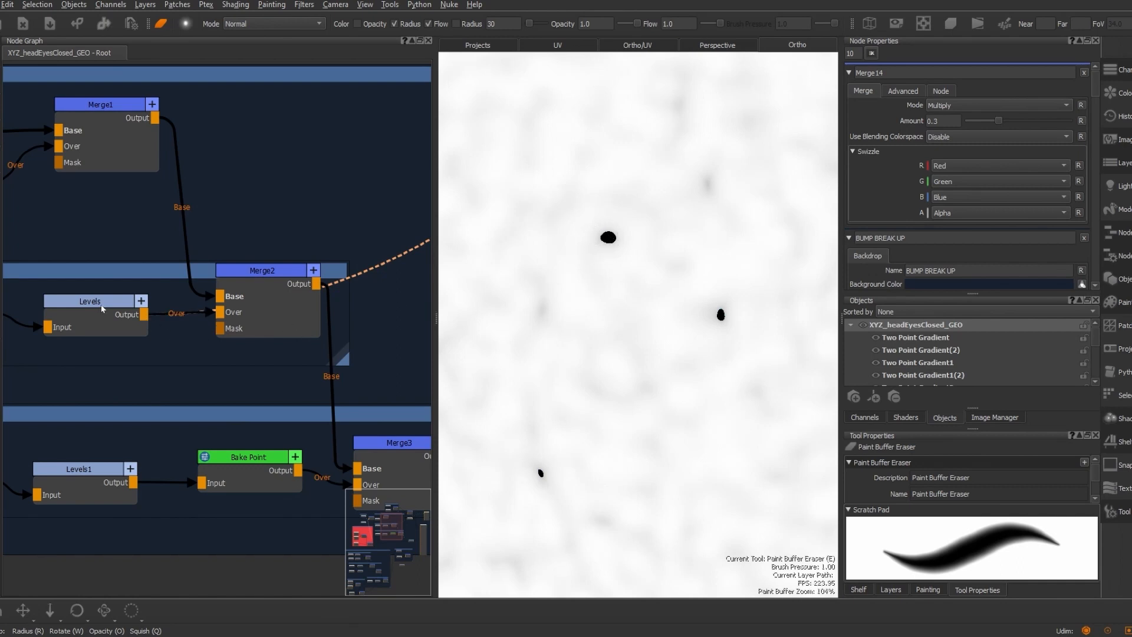
Connect the MOLES Levels output to the new Invert node's Input and preview the inverted mole mask
left_click_drag(386, 522, 400, 588)
mouse_move(242, 323)
left_mouse_down()
mouse_move(289, 302)
mouse_move(254, 320)
mouse_move(234, 314)
left_mouse_up()
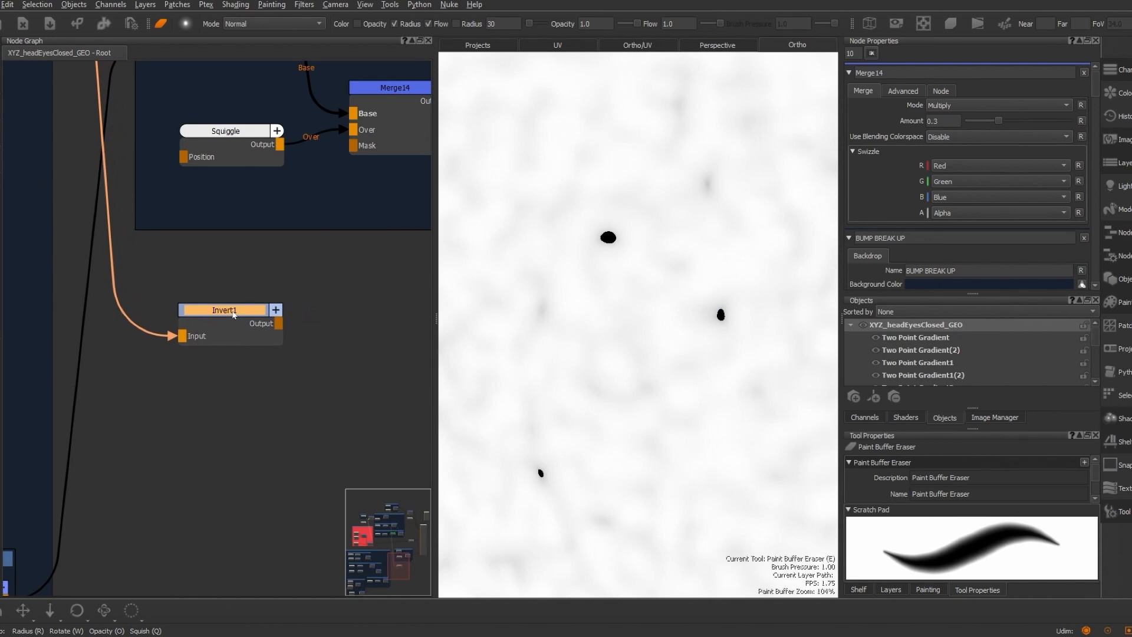
scroll(277, 365, "down", 4)
scroll(301, 351, "up", 5)
double_click(189, 312)
key("v")
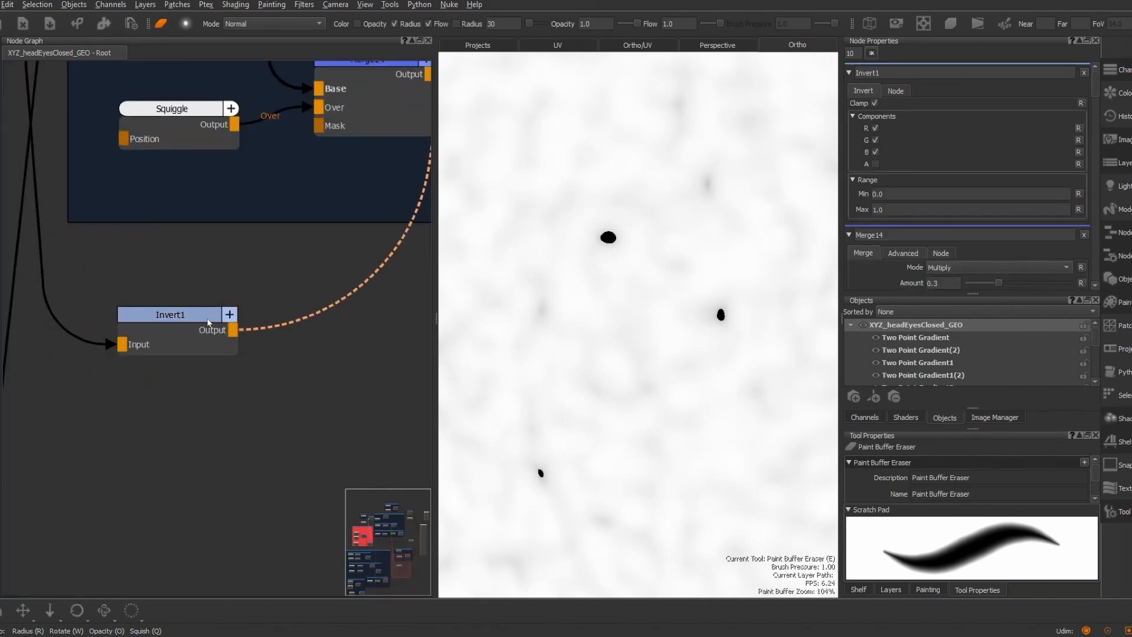
Add a Bake Point node after the moles Invert, connect Invert's output to its Input, and bake it
key("Tab")
type("bak")
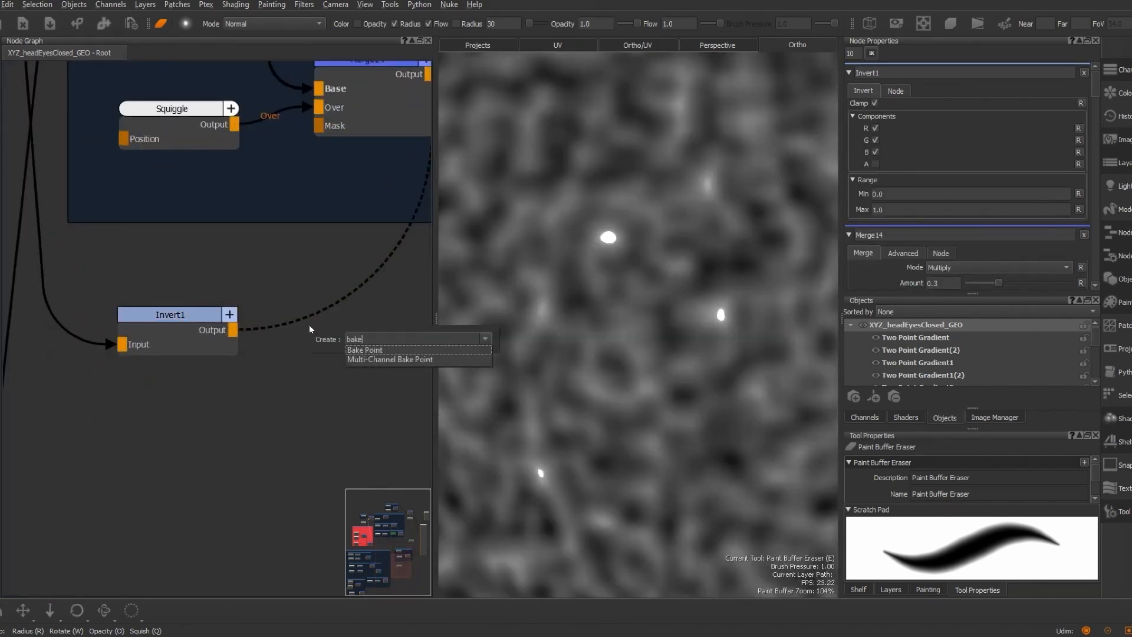
left_click(357, 352)
left_click(535, 390)
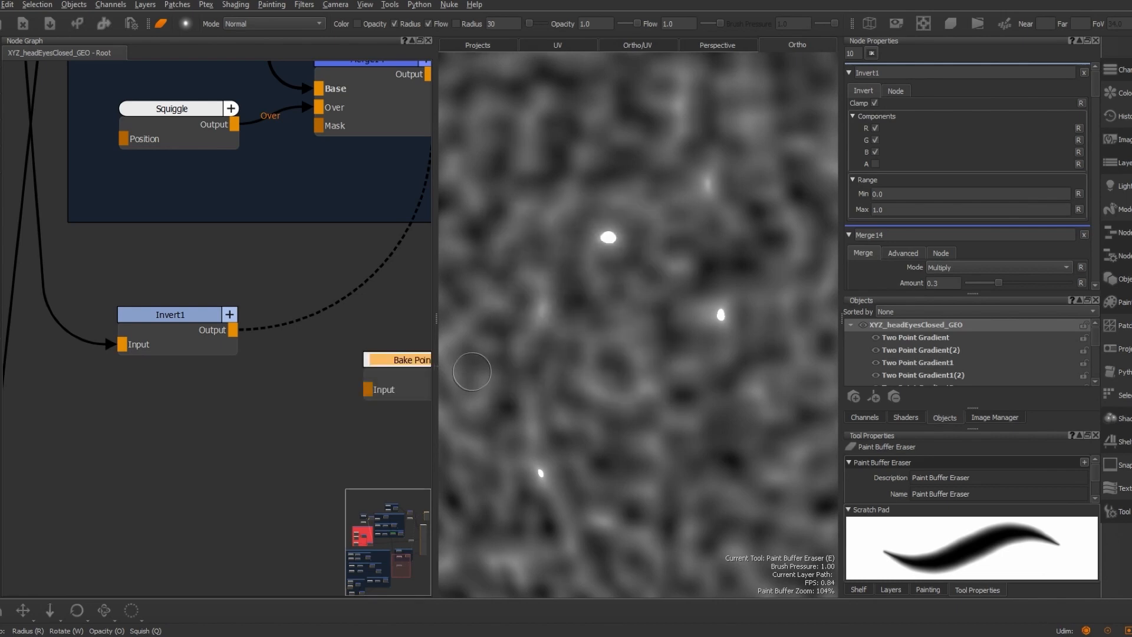
left_click(321, 315)
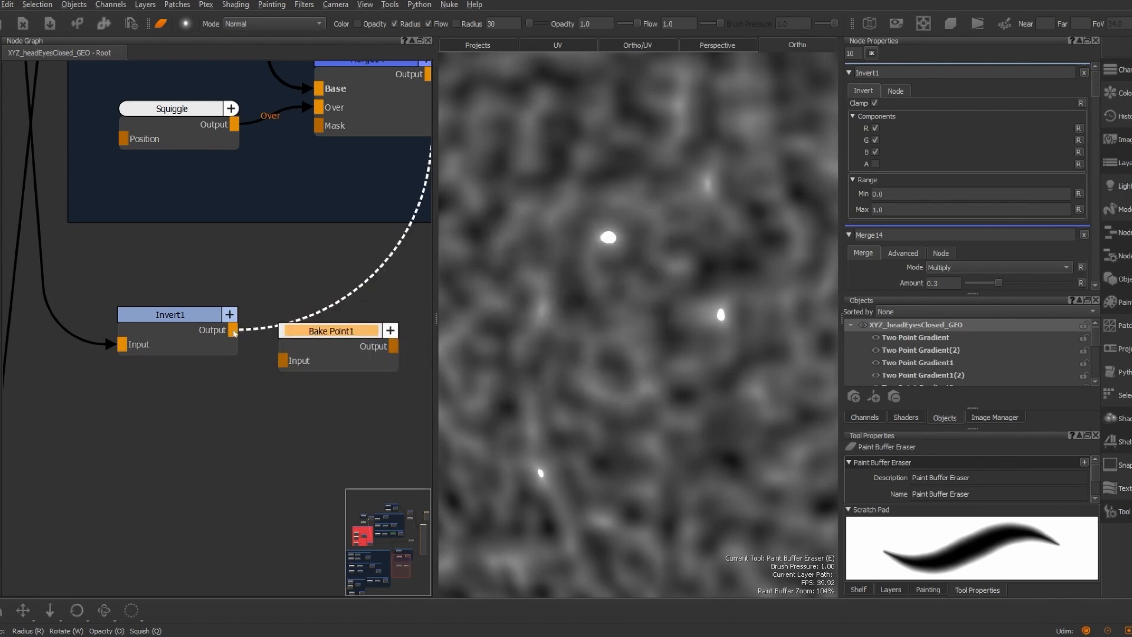
left_click(319, 334)
left_click(319, 334)
left_click_drag(319, 334, 311, 311)
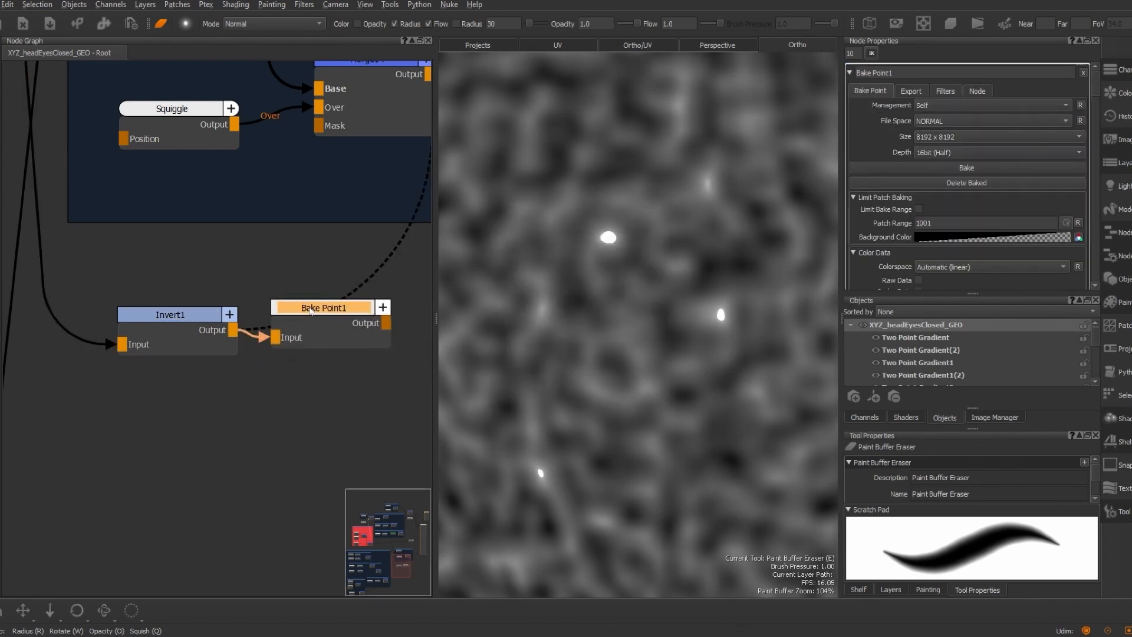
left_click(991, 170)
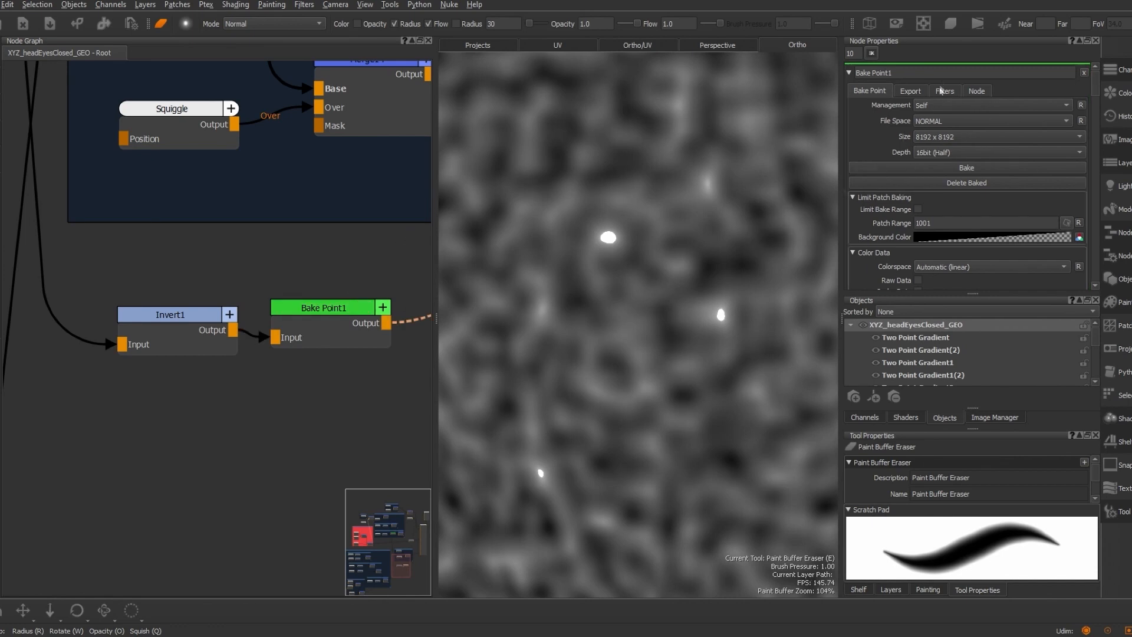
Apply a Blur filter with a radius of 6 to the baked mole mask
left_click(948, 93)
left_click(950, 115)
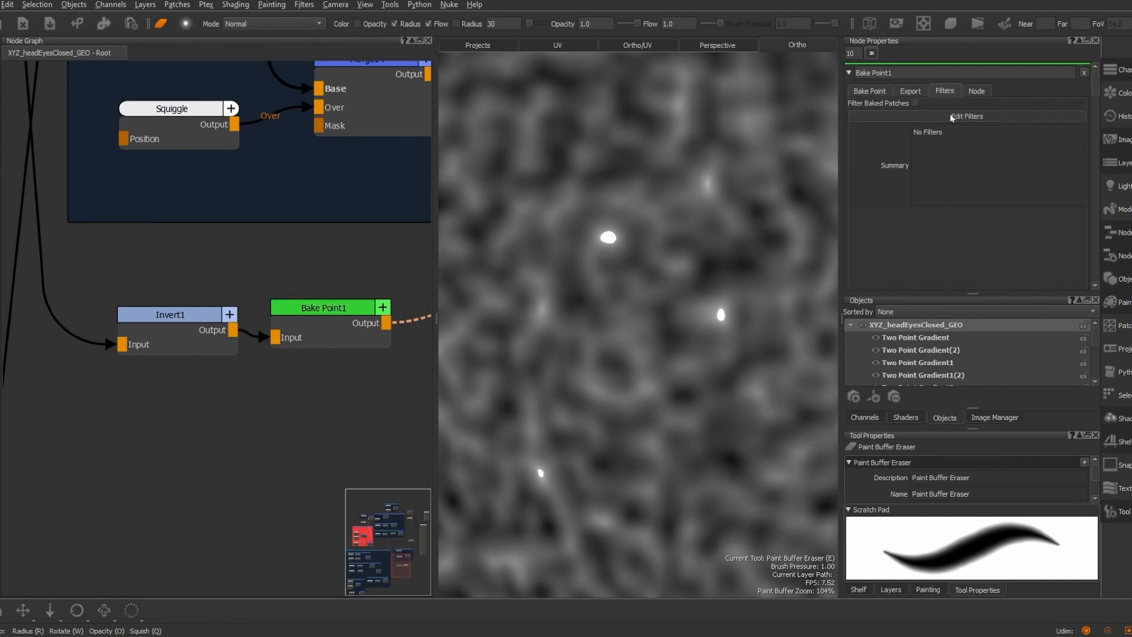
left_click(593, 295)
left_click(558, 352)
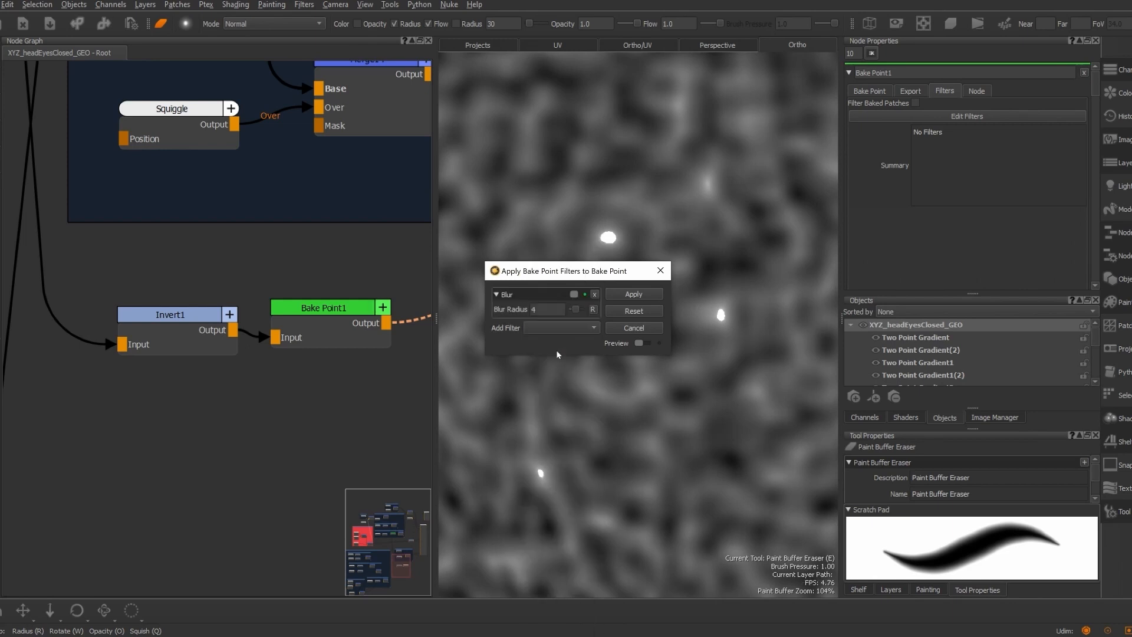
left_click_drag(575, 310, 581, 312)
left_click(633, 294)
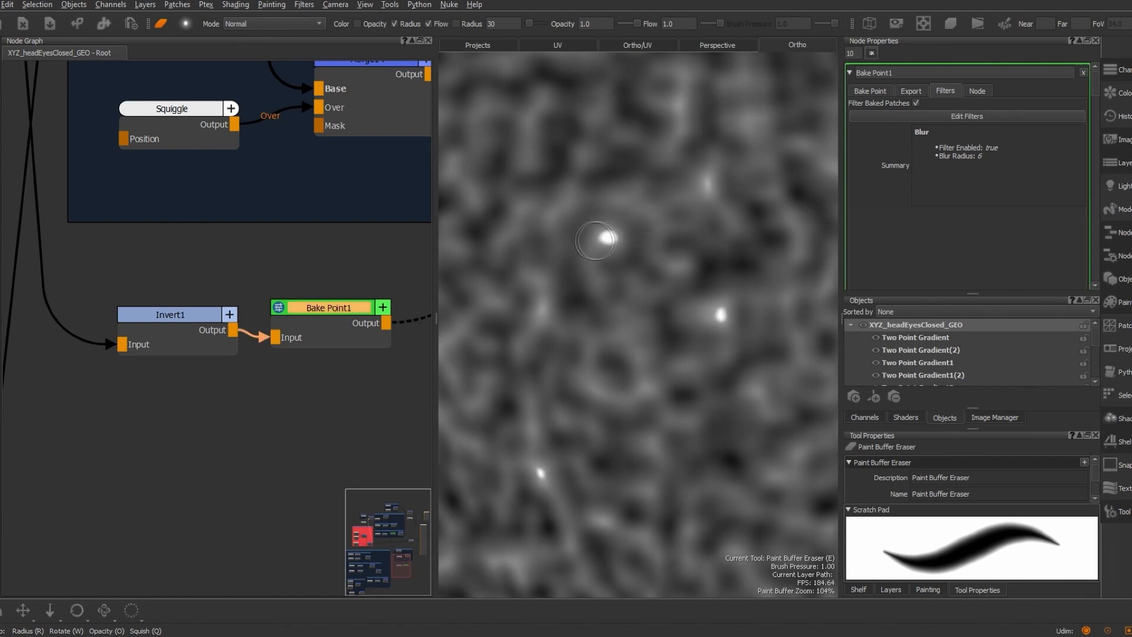
Add a Merge node with the BUMP BREAK UP Merge as its Base and the baked mole mask as its Over input
scroll(355, 383, "down", 3)
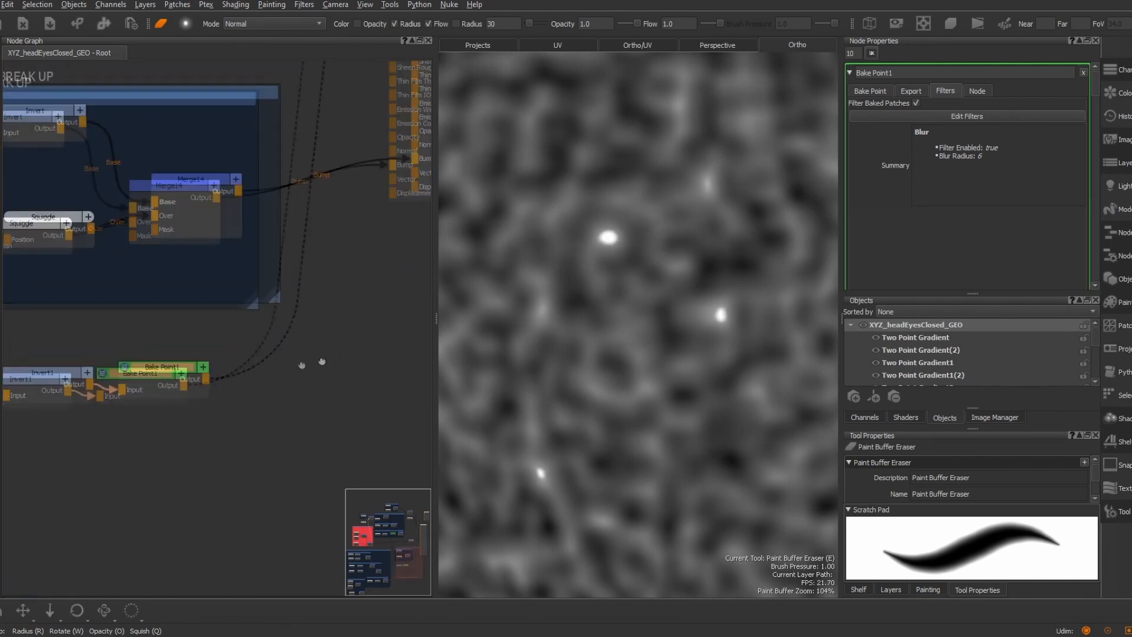
key("Tab")
type("merge")
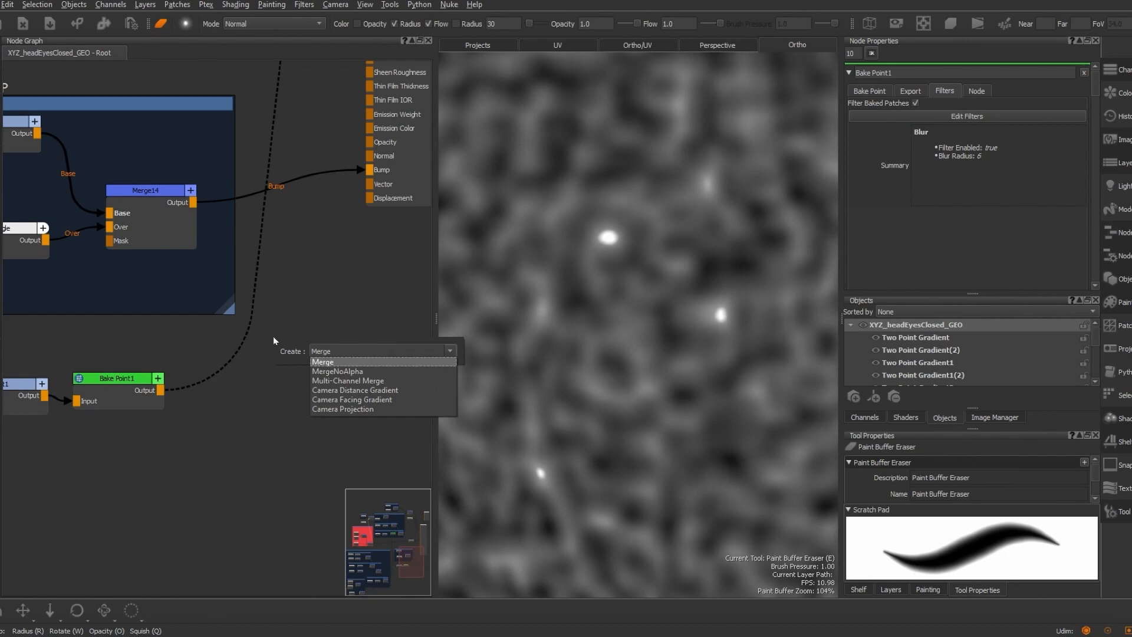
key("Return")
left_click_drag(309, 343, 309, 279)
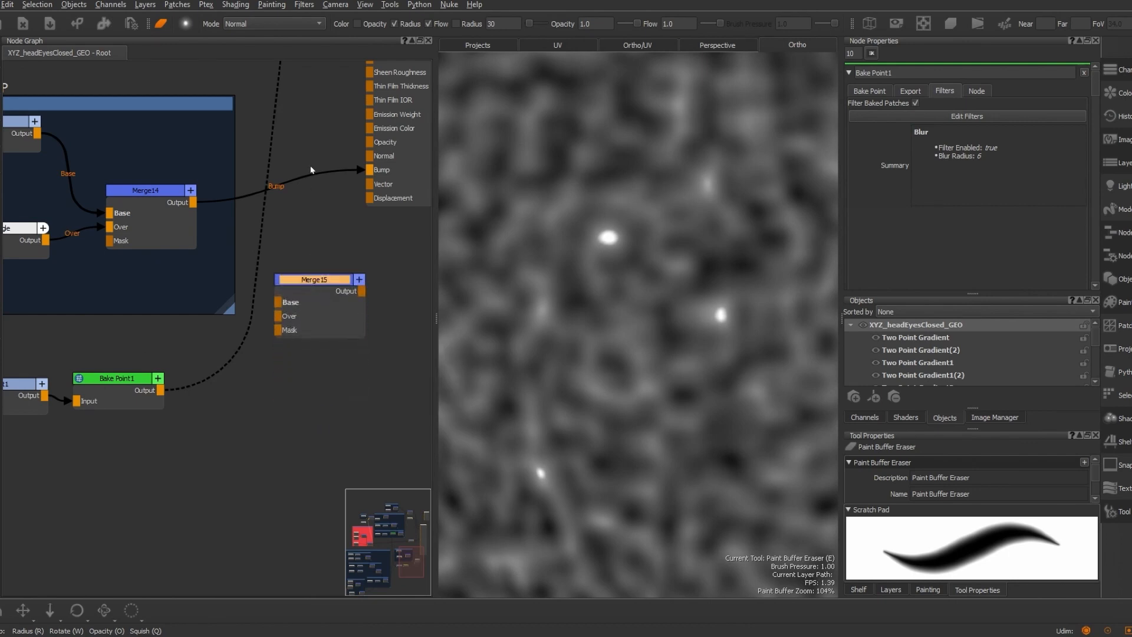
left_click_drag(355, 170, 284, 304)
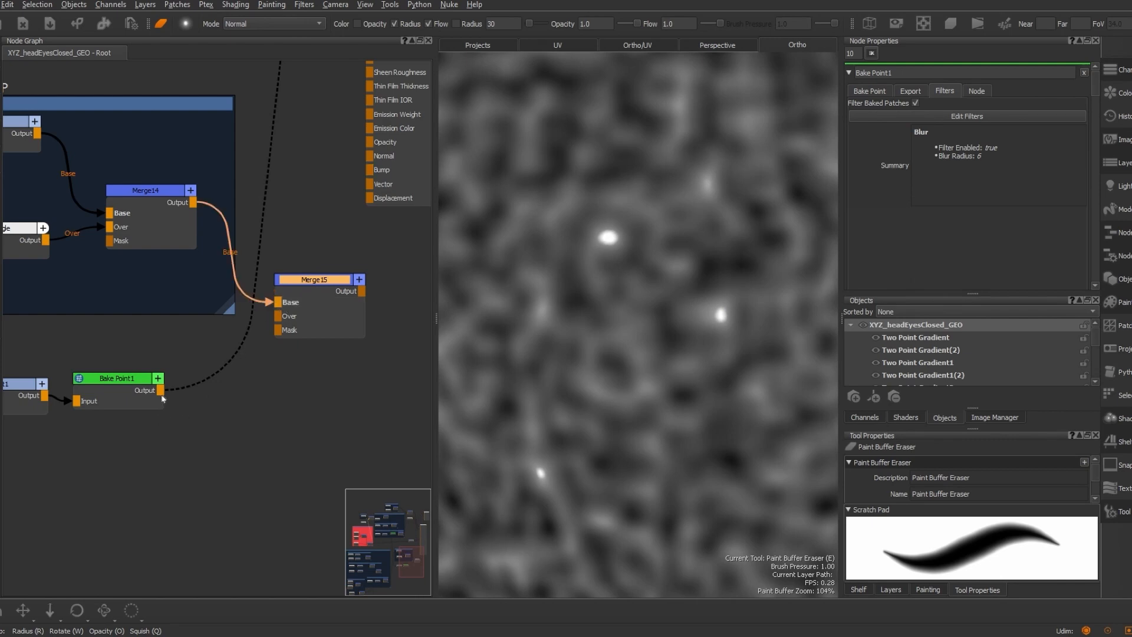
left_click_drag(160, 390, 284, 318)
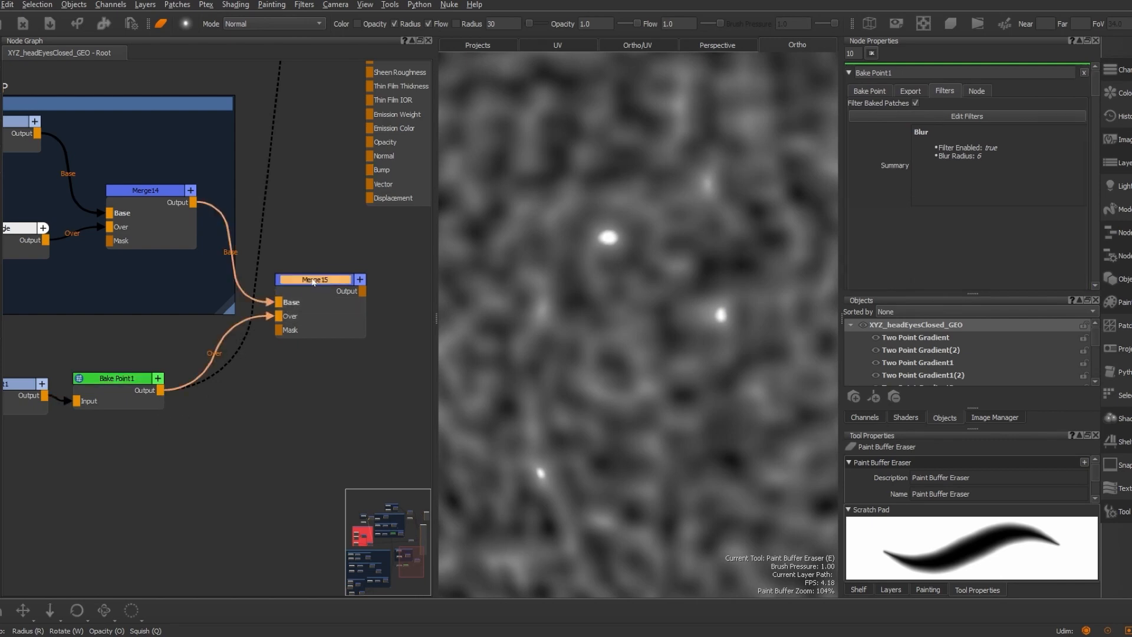
Move the Arnold Standard Surface shader node farther from the bump nodes to make room for the new Merge
scroll(377, 212, "down", 3)
middle_click_drag(377, 212, 334, 378)
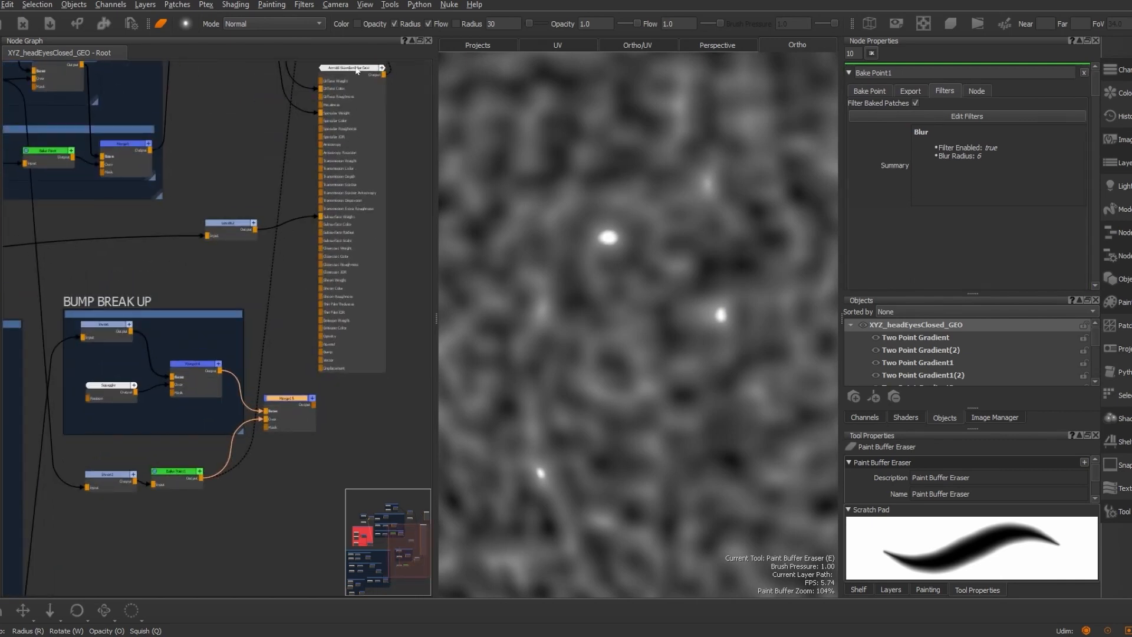
middle_click_drag(360, 74, 362, 111)
left_click_drag(362, 109, 415, 139)
middle_click_drag(322, 377, 322, 289)
scroll(322, 288, "up", 5)
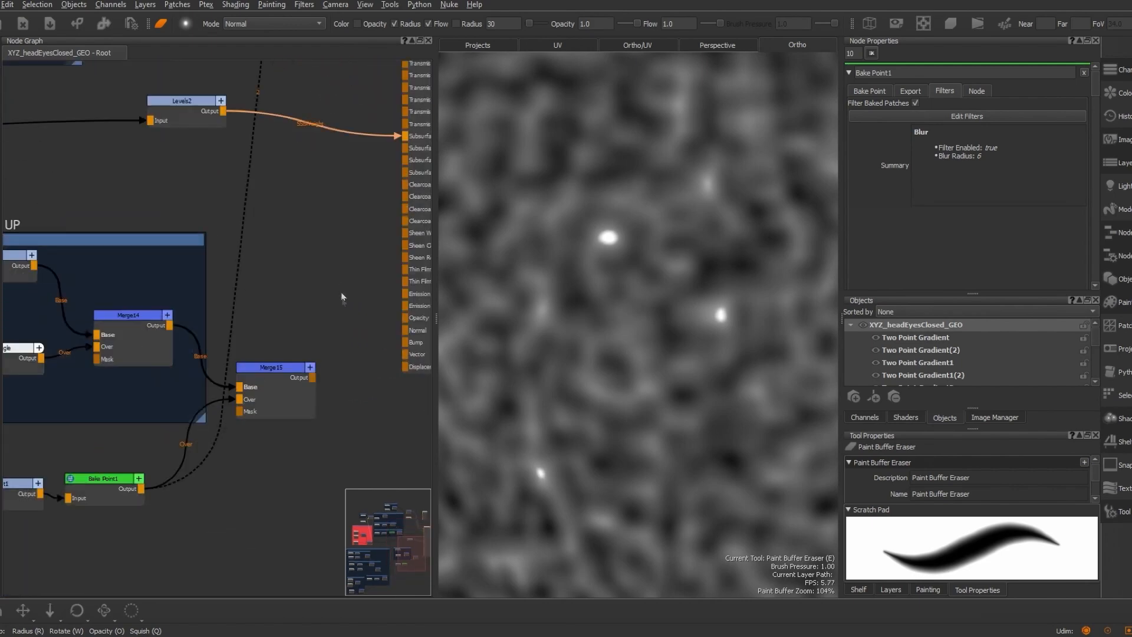
Connect the new Merge's output to the Arnold shader's Bump input and set the Merge mode to Lighten
left_click_drag(232, 305, 354, 260)
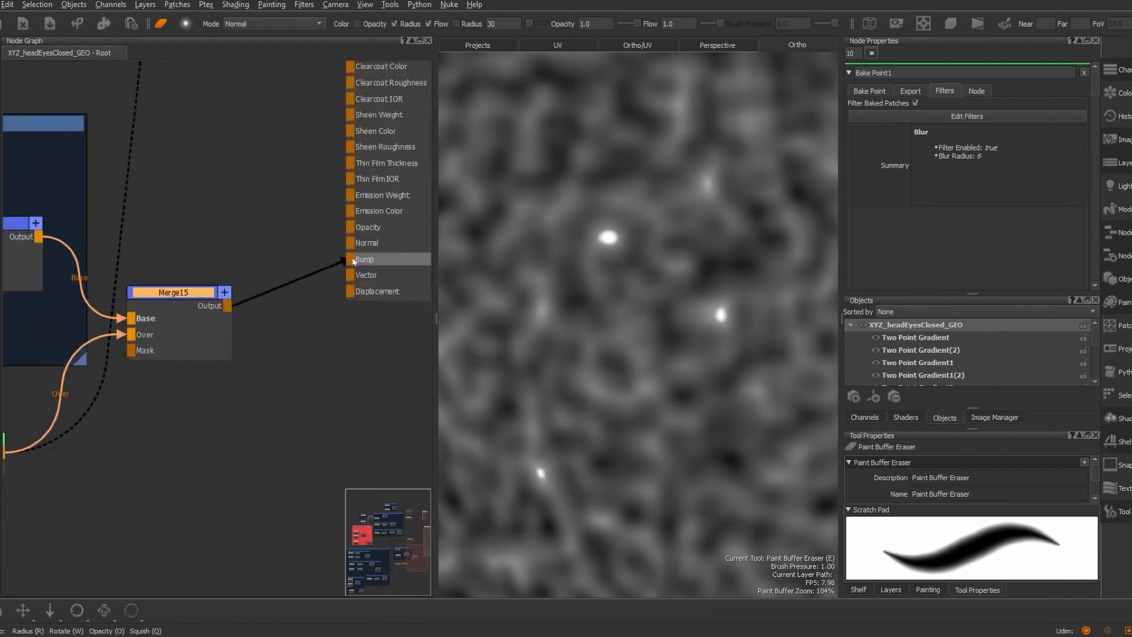
double_click(170, 296)
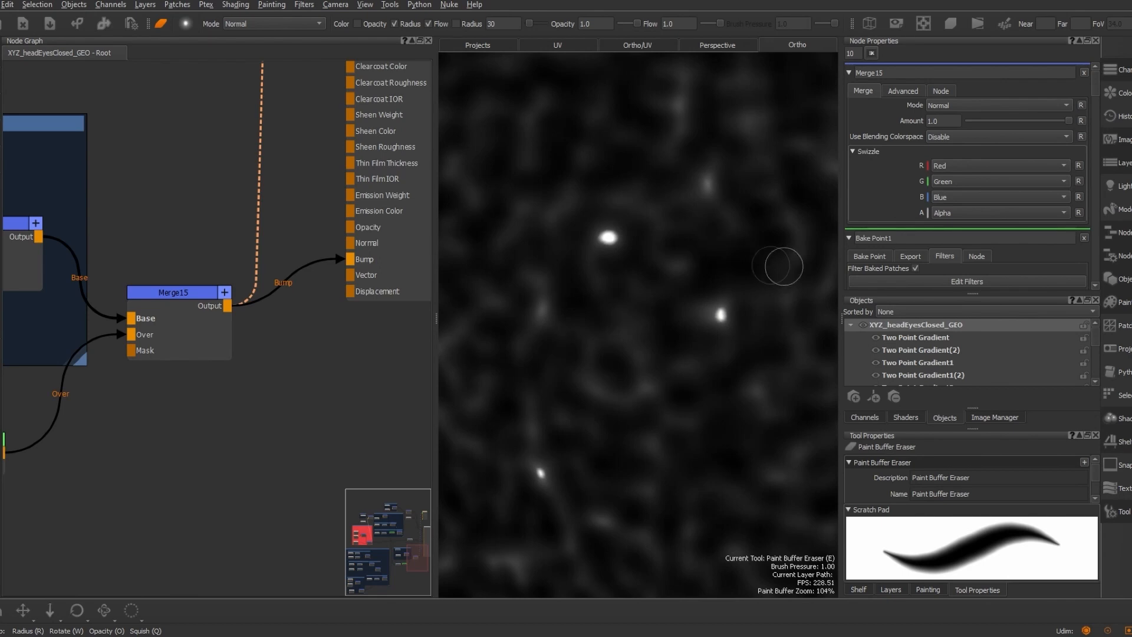
left_click(1048, 104)
left_click(1049, 111)
left_click(1048, 104)
mouse_move(1038, 126)
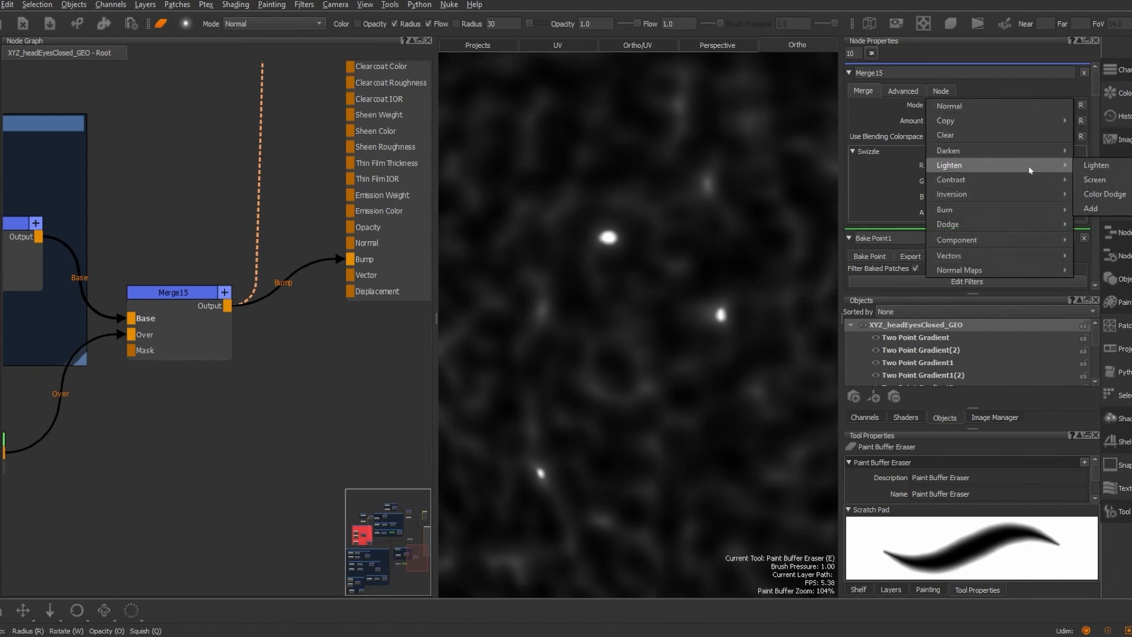
left_click(1095, 166)
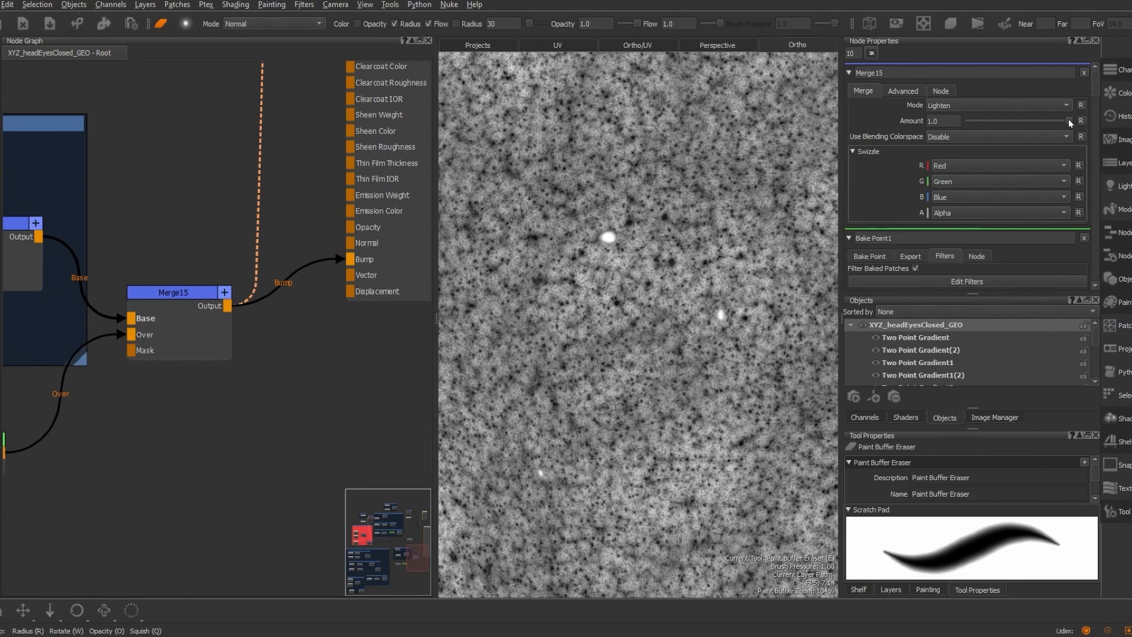
Try the bump Merge at an Amount of 0.95 and inspect the effect on the face
mouse_move(1068, 119)
left_mouse_down()
mouse_move(1047, 123)
mouse_move(1059, 123)
left_mouse_up()
scroll(307, 339, "down", 3)
middle_click_drag(309, 338, 275, 456)
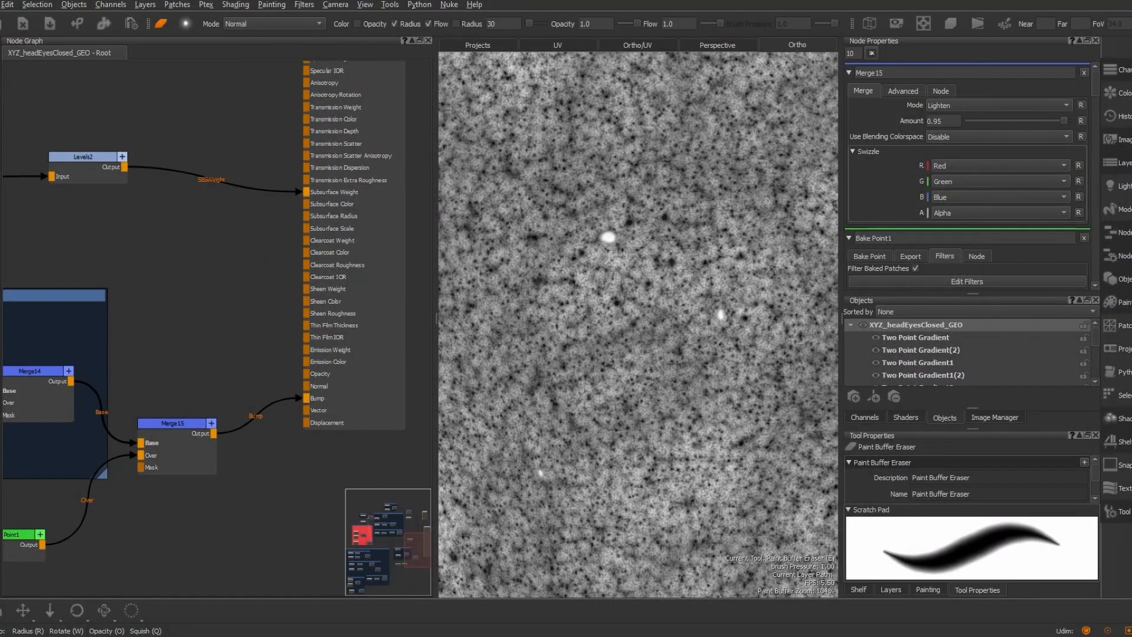
mouse_move(625, 287)
left_mouse_down()
mouse_move(672, 295)
mouse_move(671, 351)
mouse_move(614, 361)
mouse_move(610, 298)
mouse_move(672, 297)
mouse_move(671, 351)
mouse_move(607, 350)
mouse_move(607, 295)
mouse_move(675, 304)
mouse_move(675, 348)
mouse_move(599, 346)
left_mouse_up()
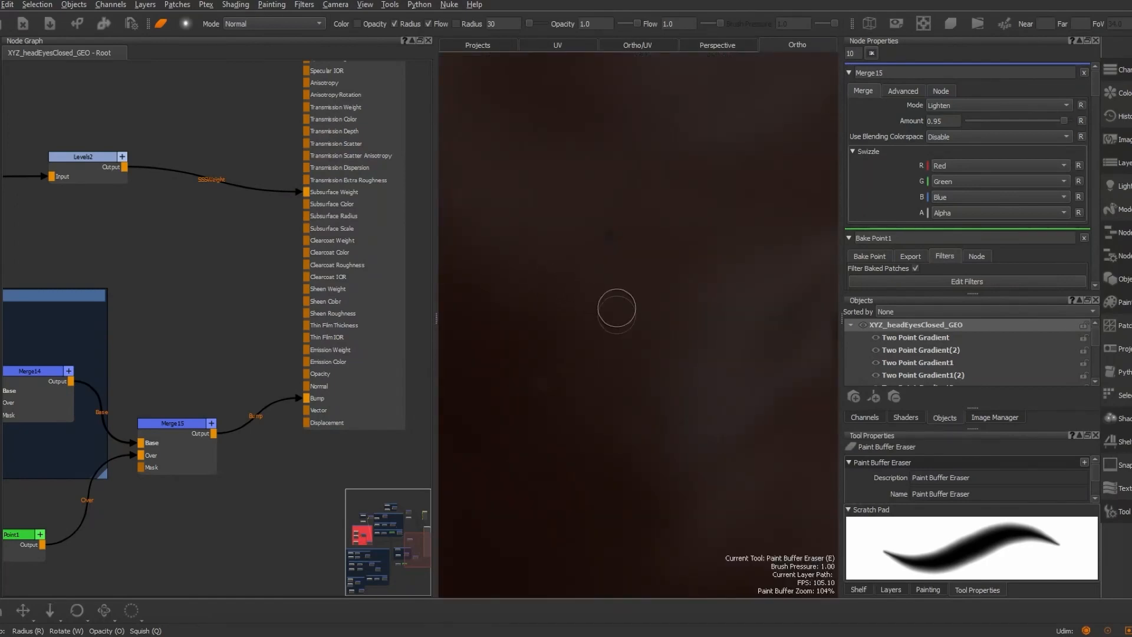
mouse_move(611, 290)
left_mouse_down("alt")
mouse_move(672, 295)
mouse_move(665, 307)
mouse_move(571, 298)
mouse_move(609, 303)
left_mouse_up("alt")
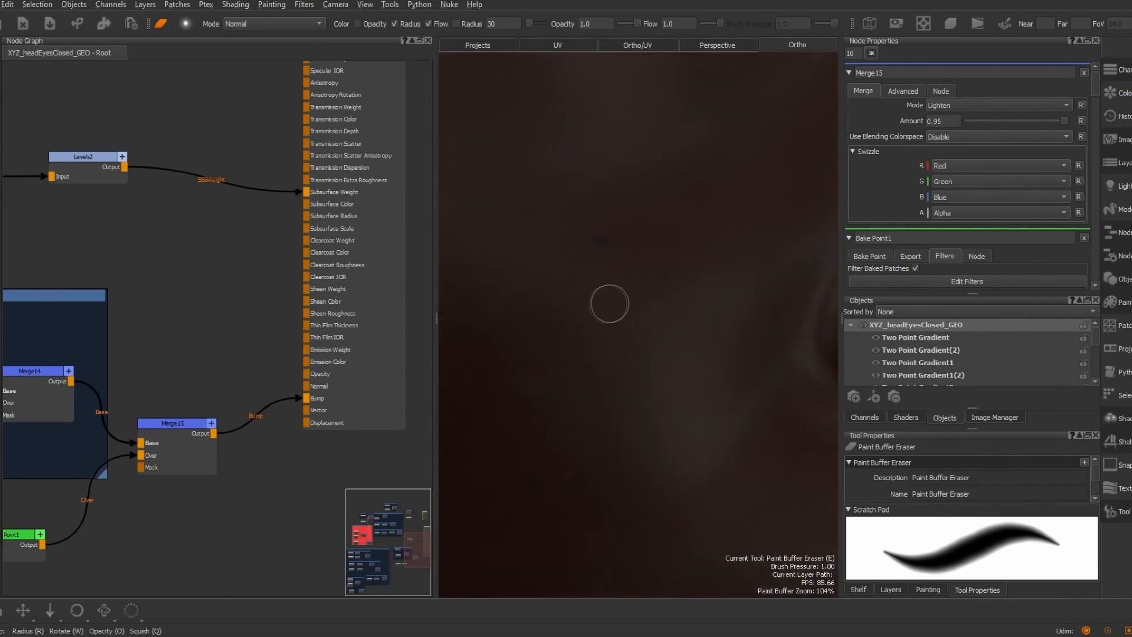
Restore the bump Merge's Amount to 1.0
left_click(955, 121)
key("BackSpace")
key("BackSpace")
key("BackSpace")
type("1.0")
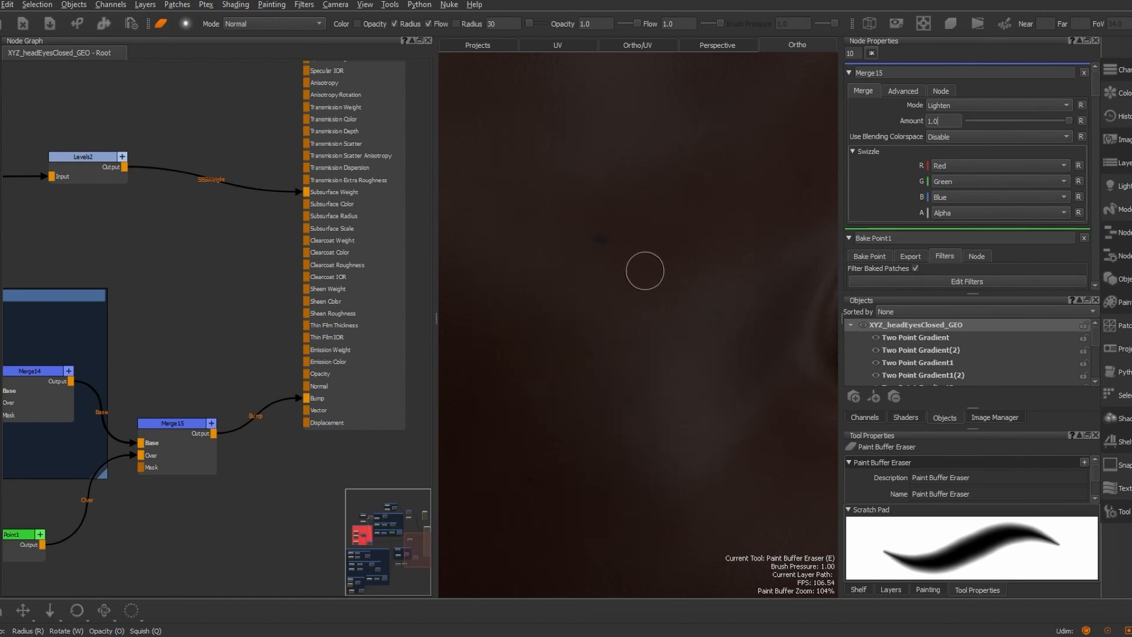
key("Return")
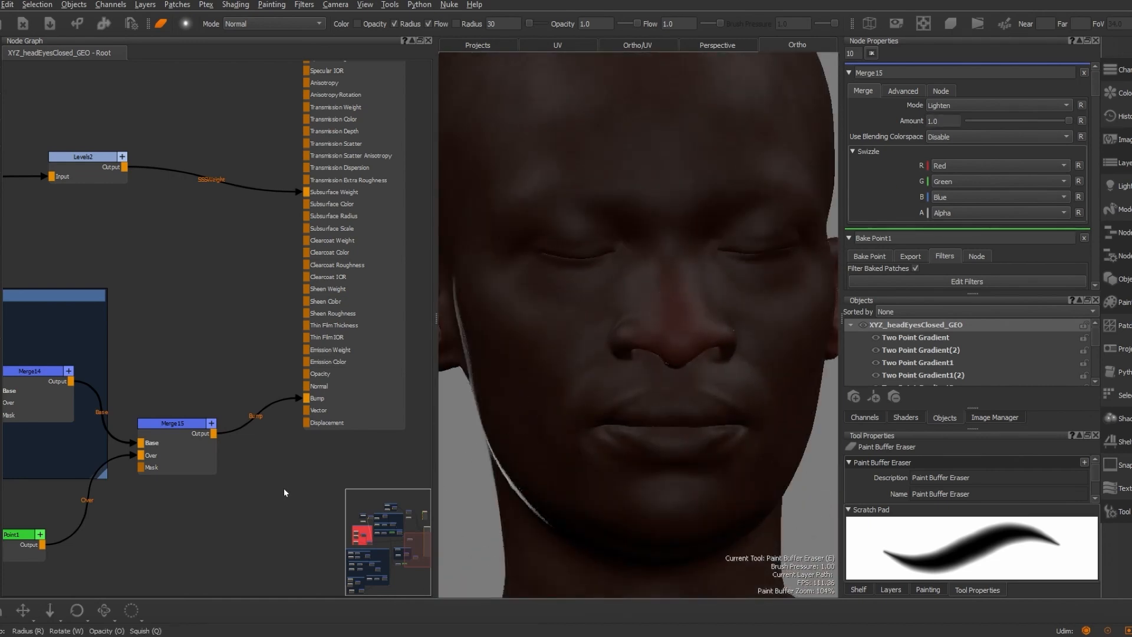
Add a Backdrop around the moles Invert and Bake Point nodes beneath the BUMP BREAK UP backdrop
middle_click_drag(252, 534, 414, 447)
scroll(233, 421, "down", 1)
key("Tab")
type("ba")
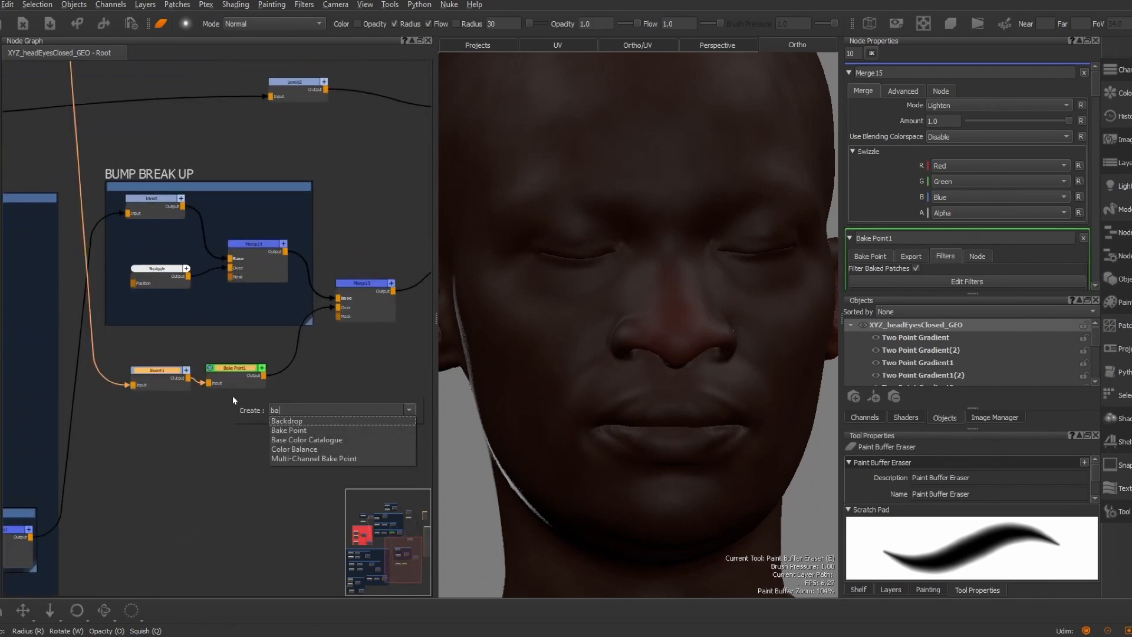
key("Return")
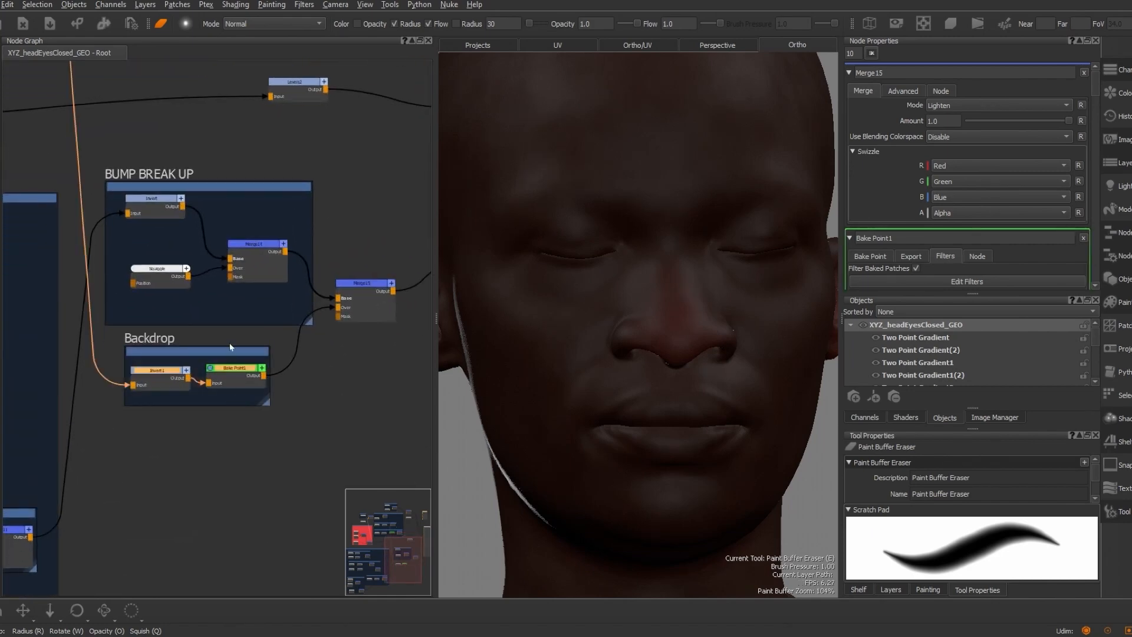
Name the new backdrop Mole Bump and reposition it and the final bump Merge for a tidier layout
left_click(227, 357)
double_click(879, 73)
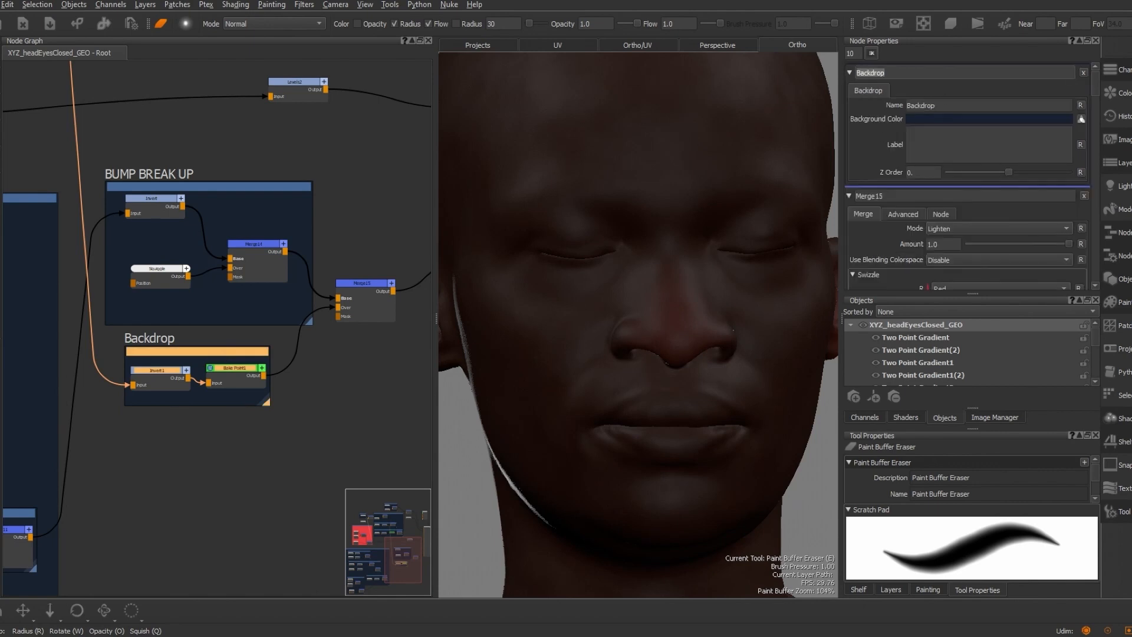
type("Mole Bump")
key("Return")
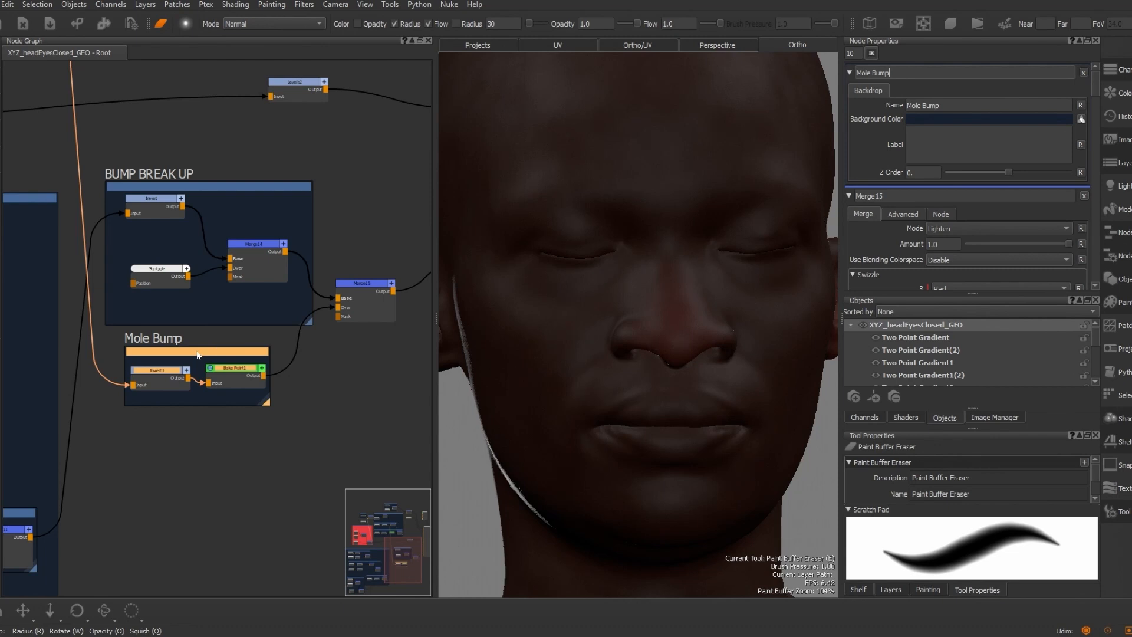
left_click_drag(197, 355, 187, 353)
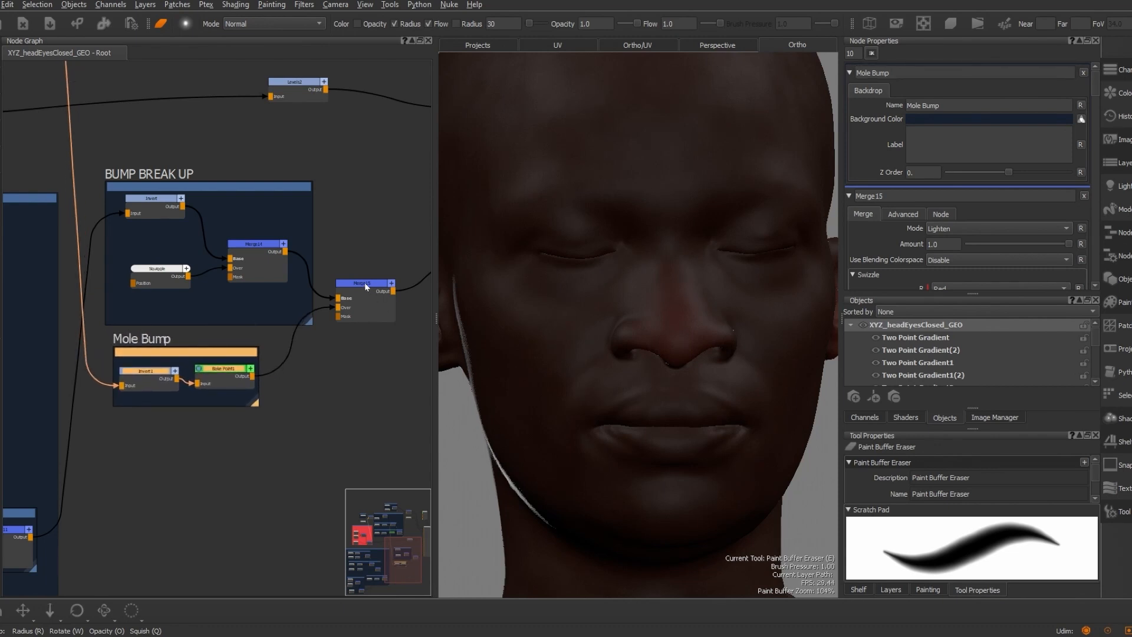
left_click_drag(364, 282, 369, 330)
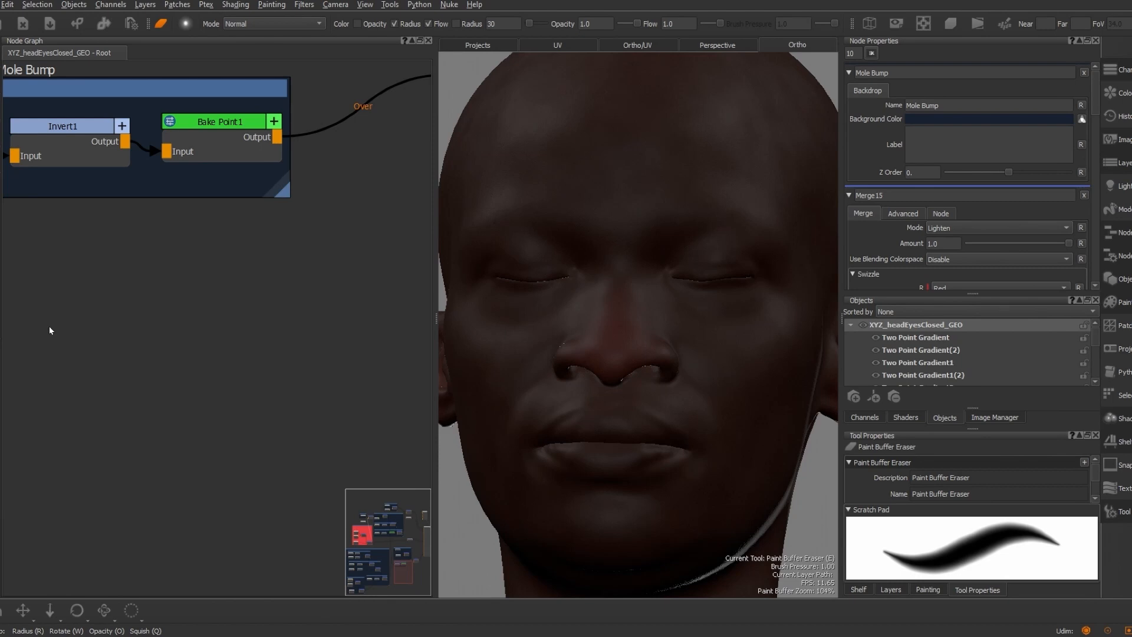
Add a Position node in the empty space below the Mole Bump backdrop
key("Tab")
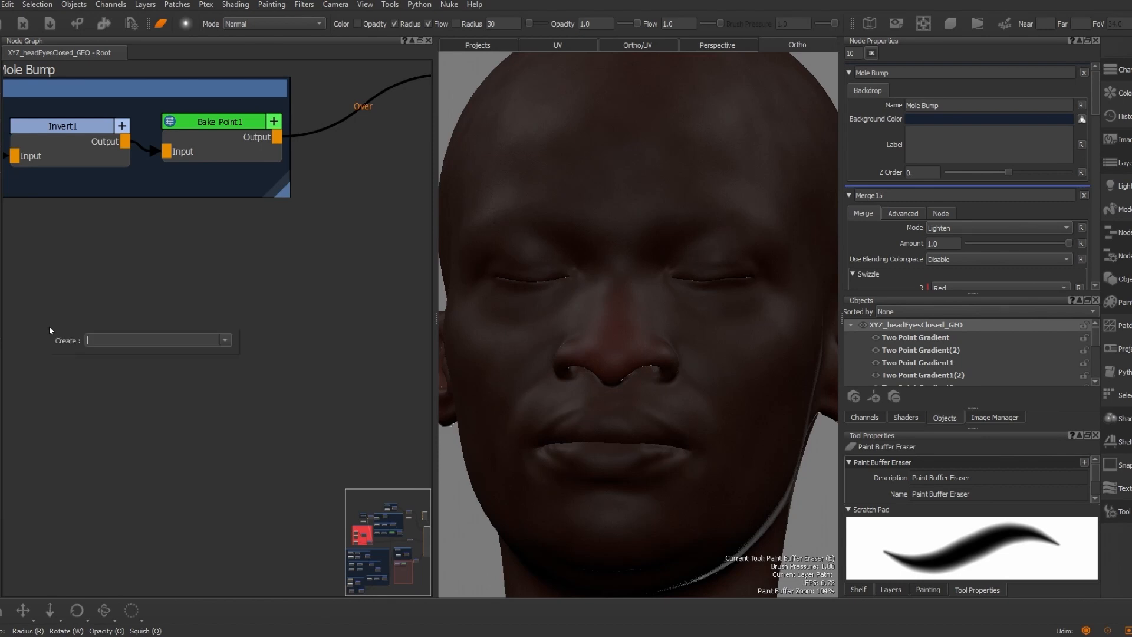
type("pos")
key("Return")
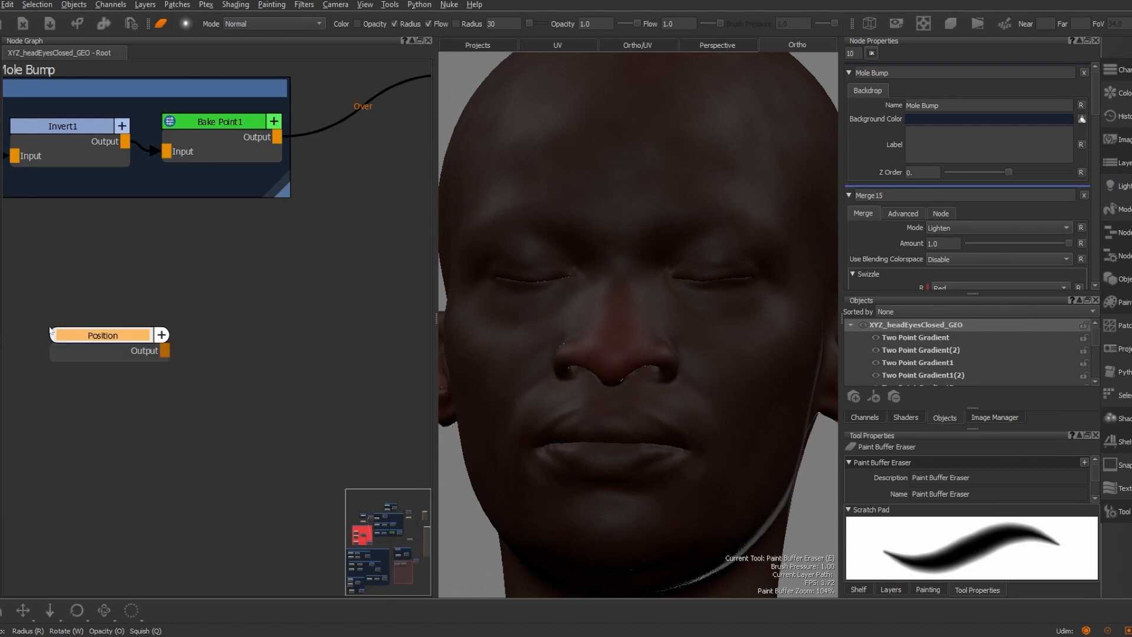
left_click_drag(51, 332, 22, 292)
left_click(55, 357)
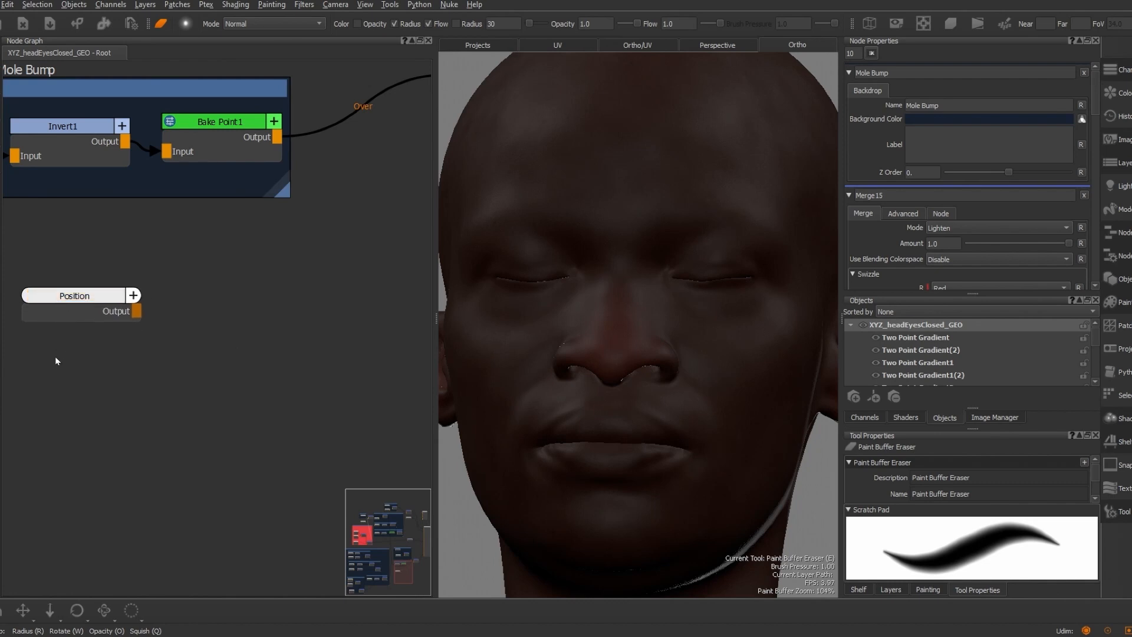
Add a Vector node and place it directly below the Position node
key("Tab")
type("vector")
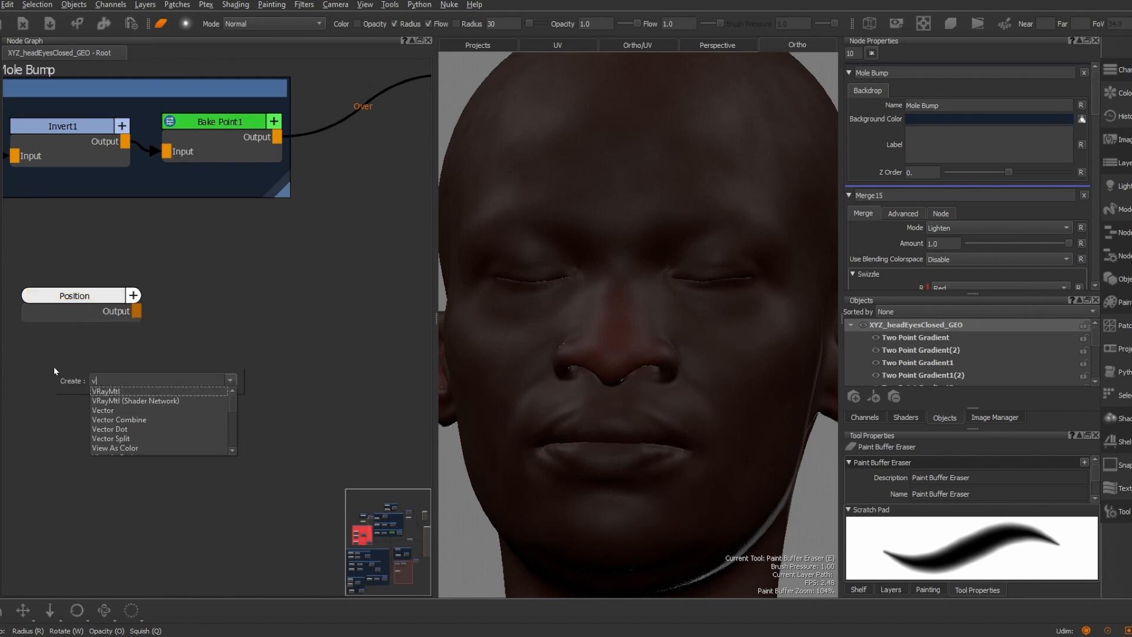
key("Down")
key("Return")
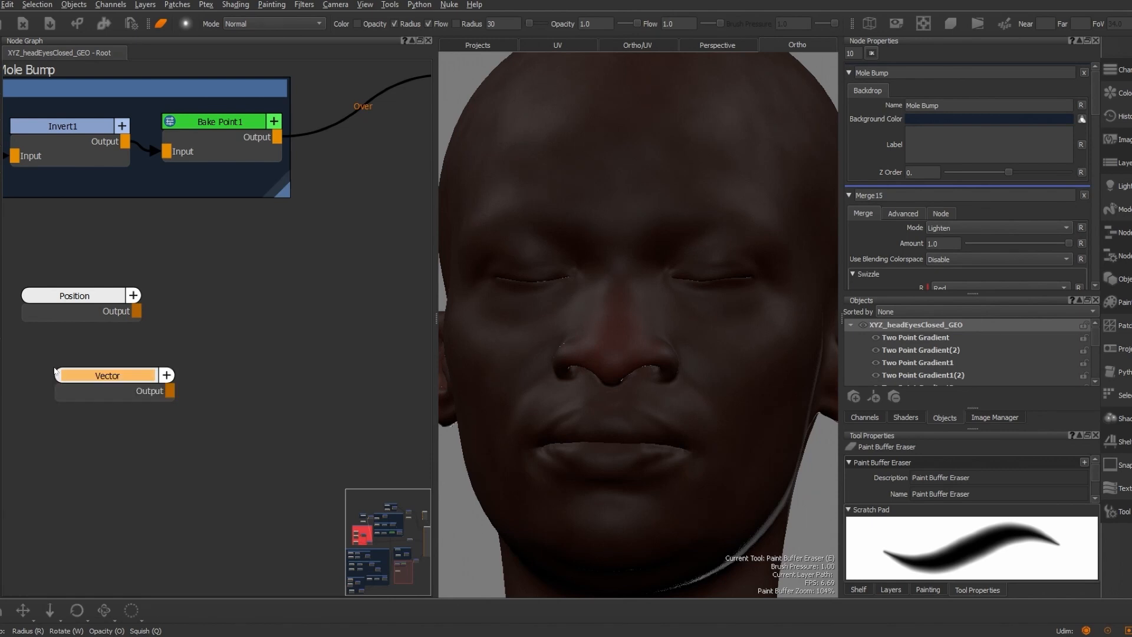
left_click_drag(89, 378, 61, 379)
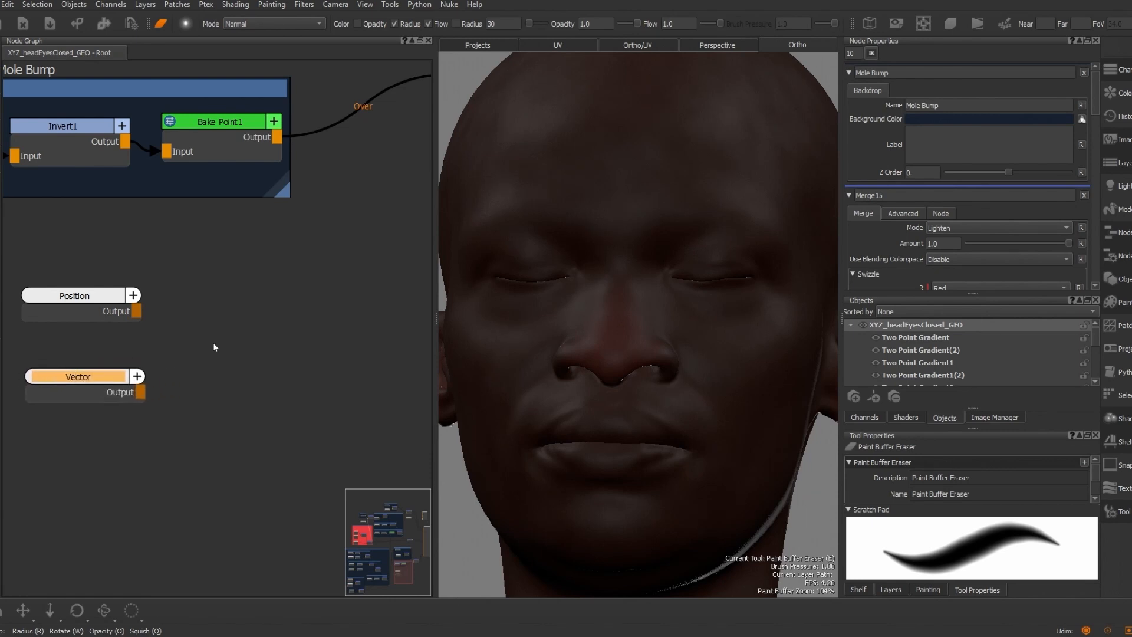
Add a Multiply node and connect the Position output to its A input and the Vector output to its B input
left_click(232, 341)
key("Tab")
type("mult")
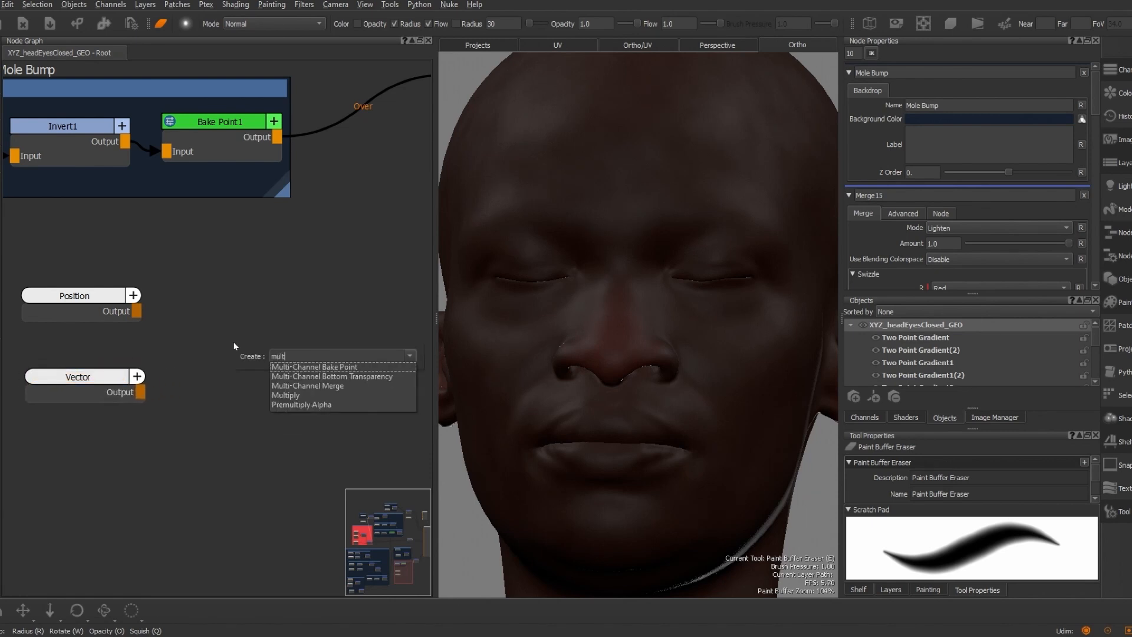
key("Down")
key("Down")
key("Down")
key("Down")
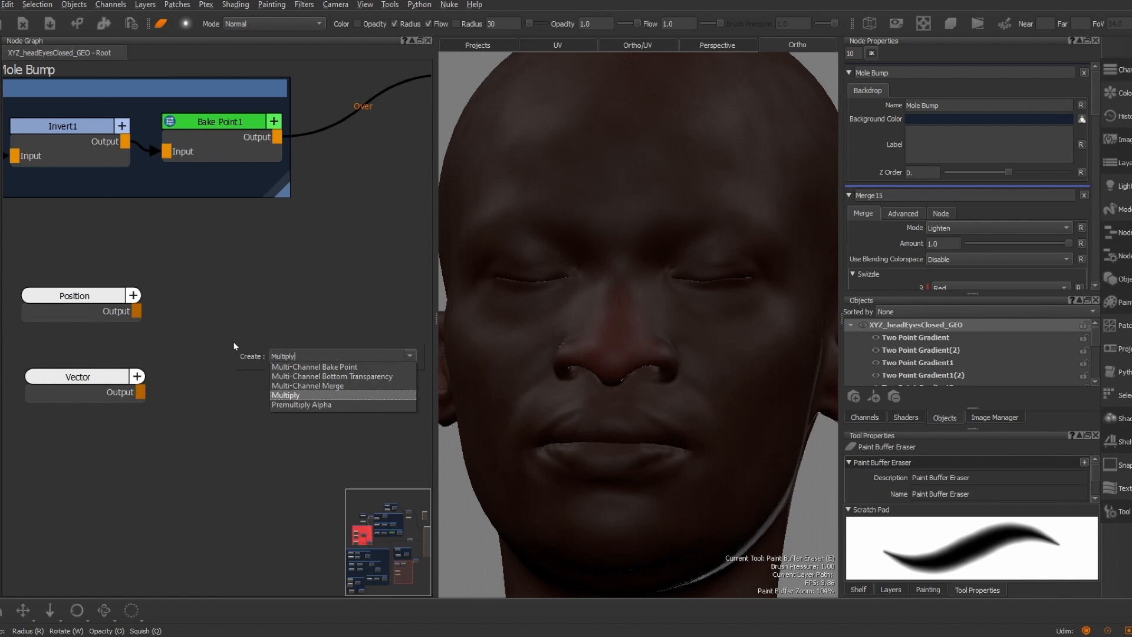
key("Return")
left_click_drag(256, 356, 244, 317)
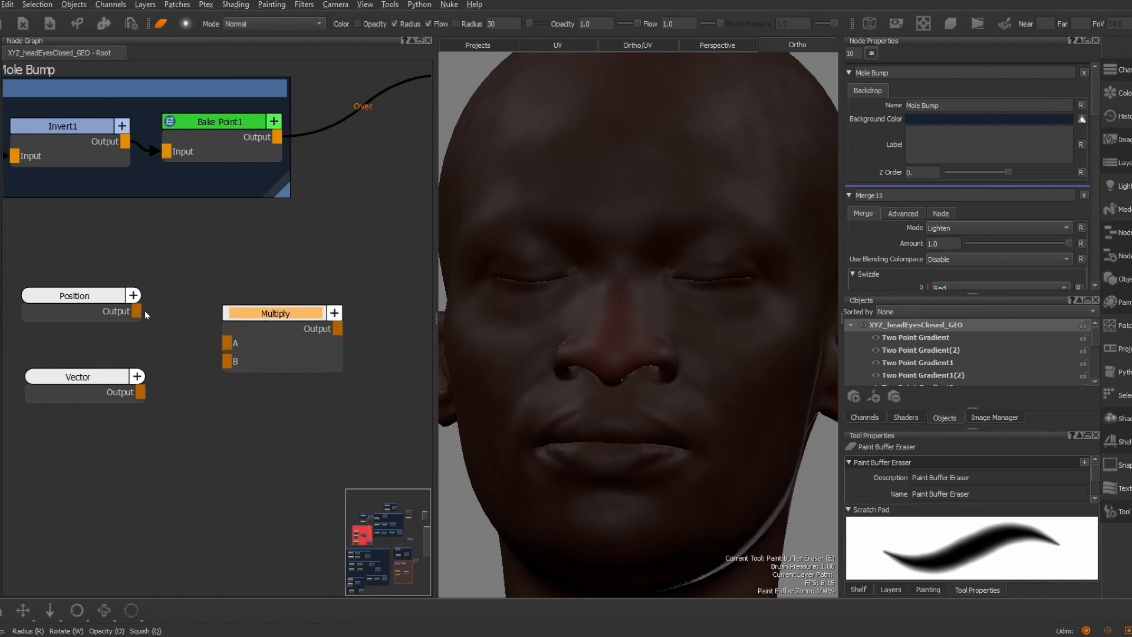
left_click_drag(137, 311, 227, 343)
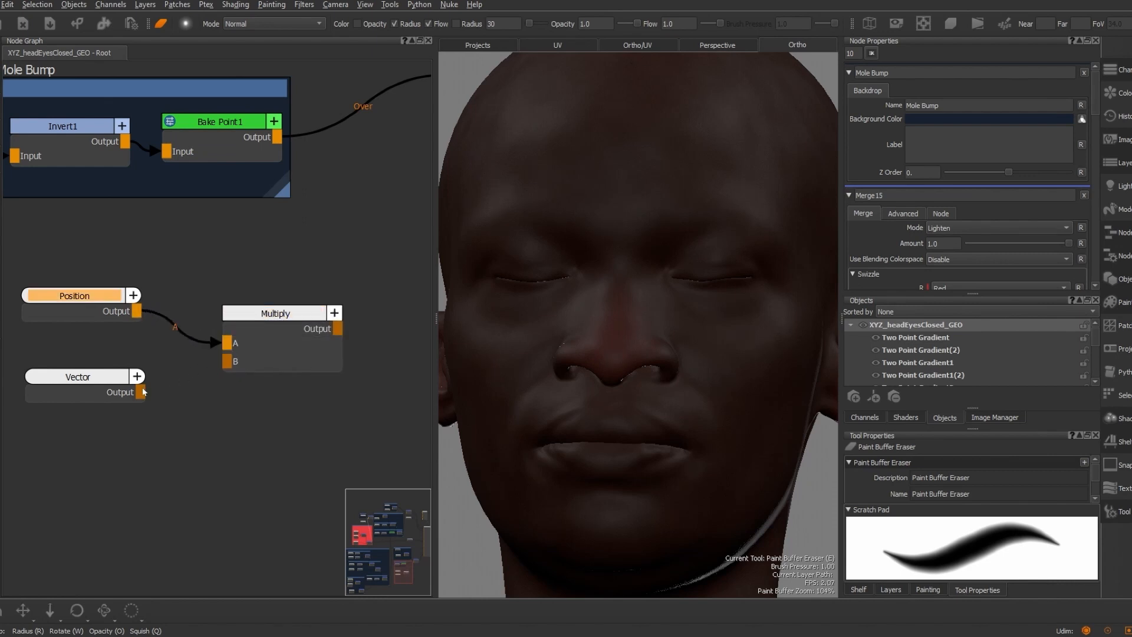
left_click_drag(140, 392, 238, 364)
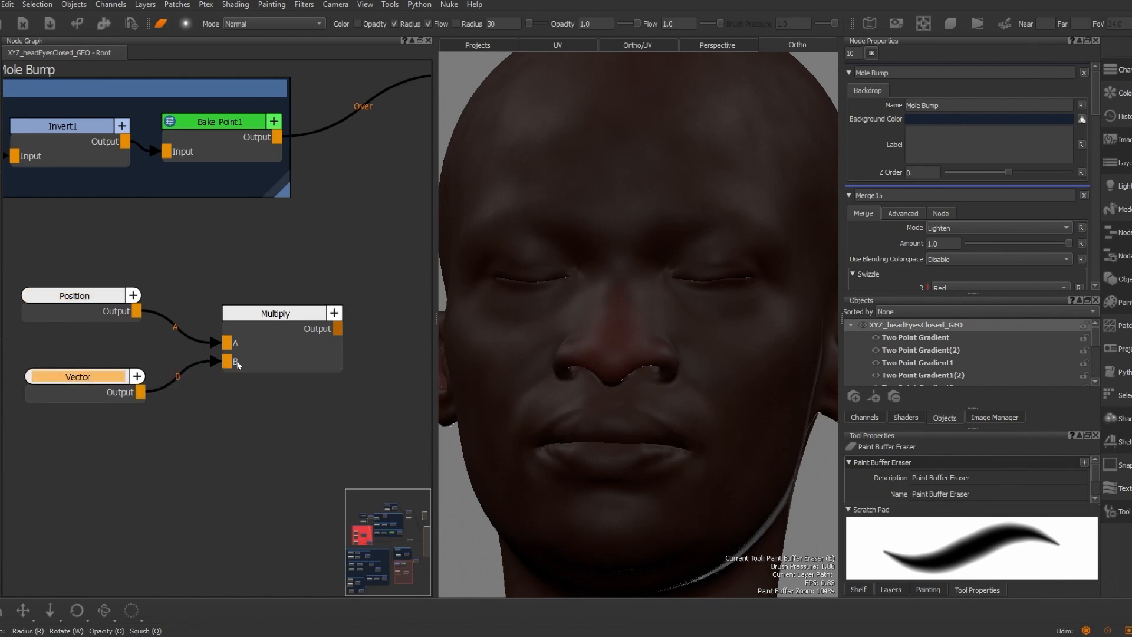
Group the Multiply, Vector and Position nodes into a single Group node
left_click(277, 318)
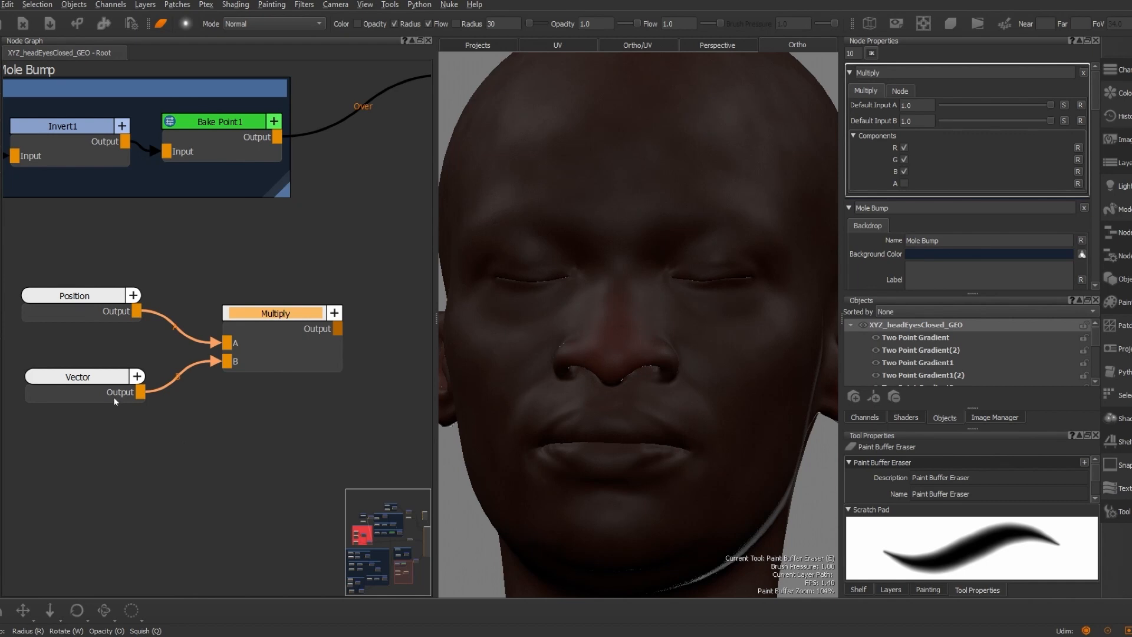
left_click(99, 381)
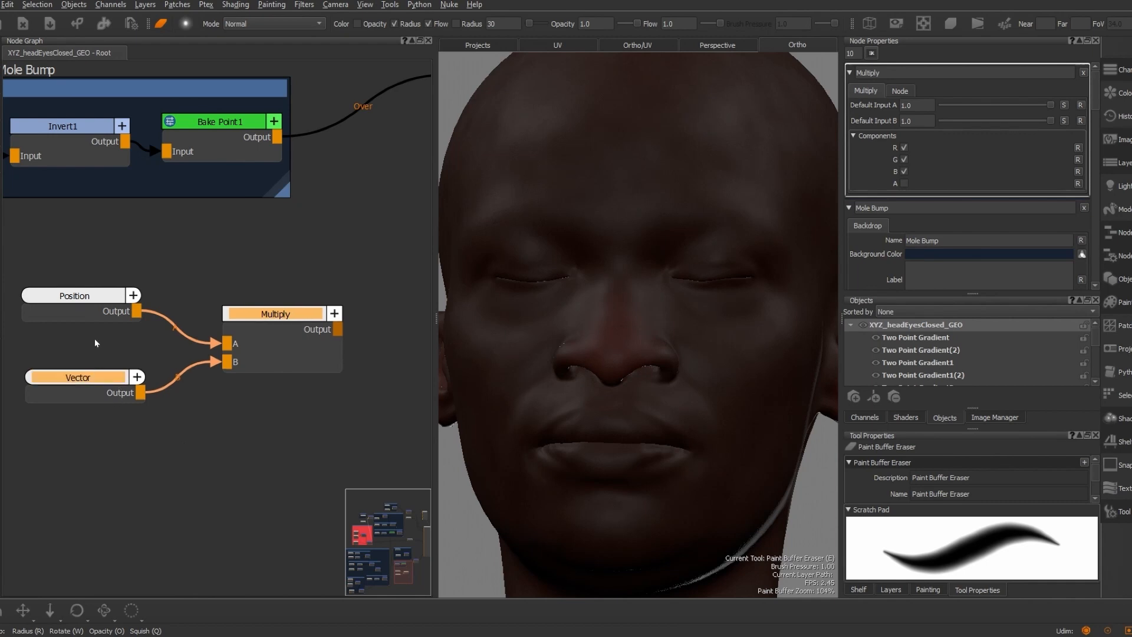
left_click(96, 298, "shift")
left_click(149, 472)
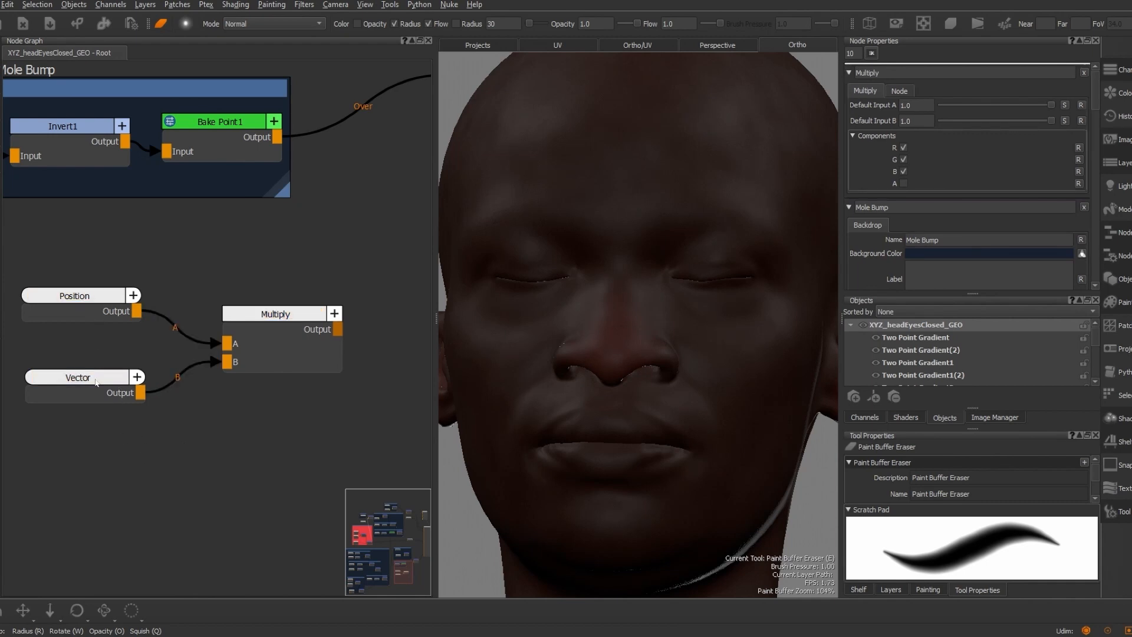
left_click(142, 396)
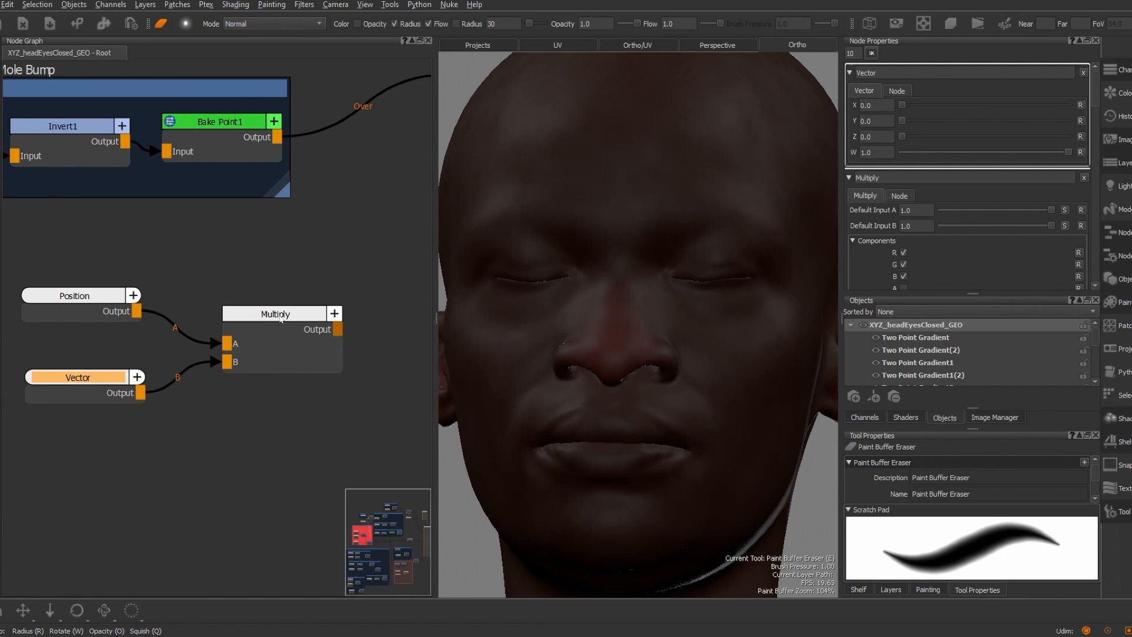
left_click(241, 316)
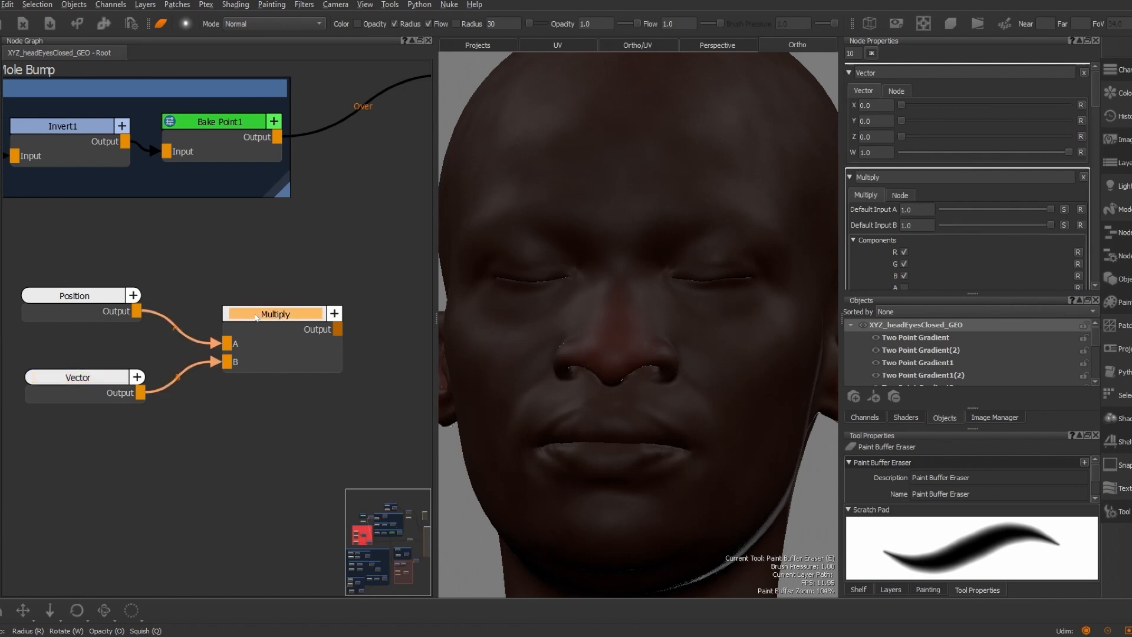
left_click(103, 378, "shift")
left_click(102, 296, "shift")
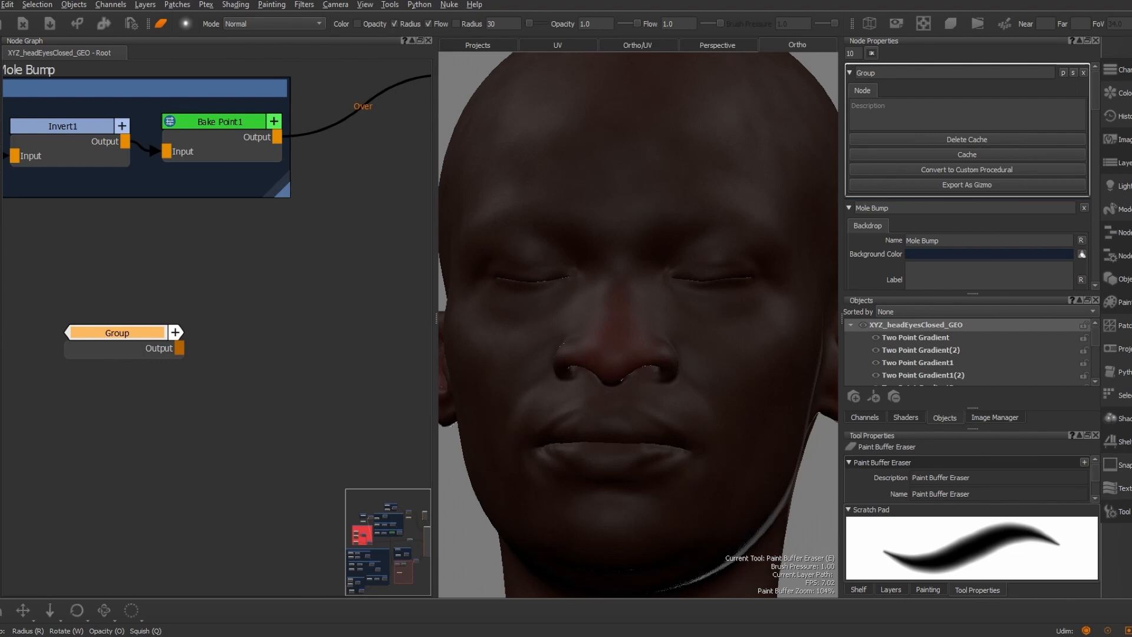
Rename the new group SCALE and shift its node to leave room beside its output
double_click(867, 72)
type("SCALE")
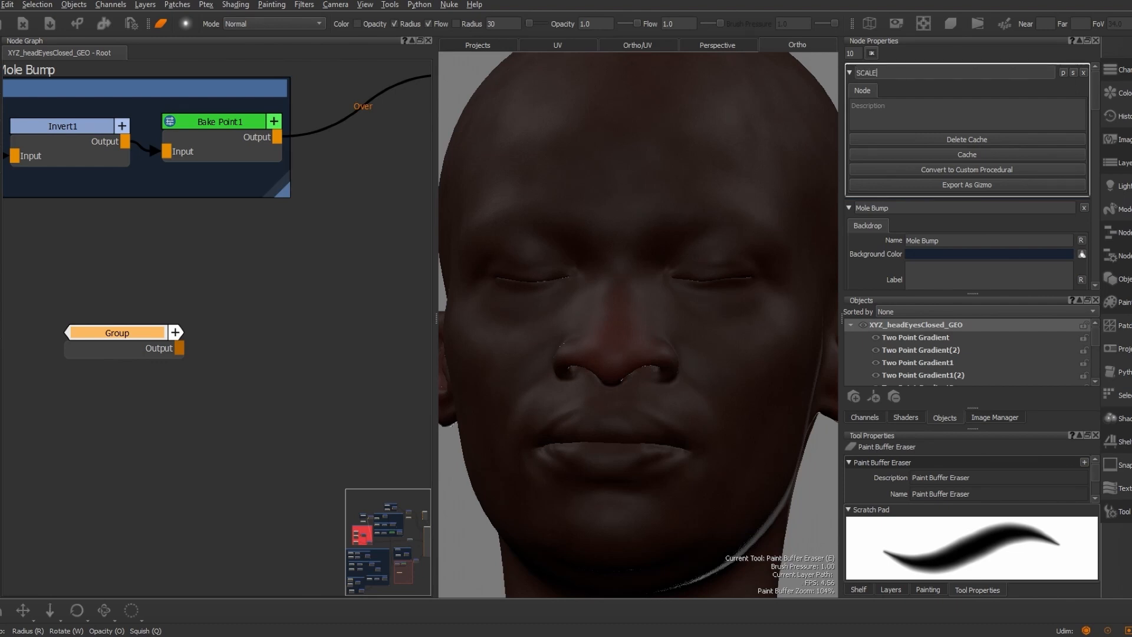
key("Return")
left_click_drag(123, 335, 98, 336)
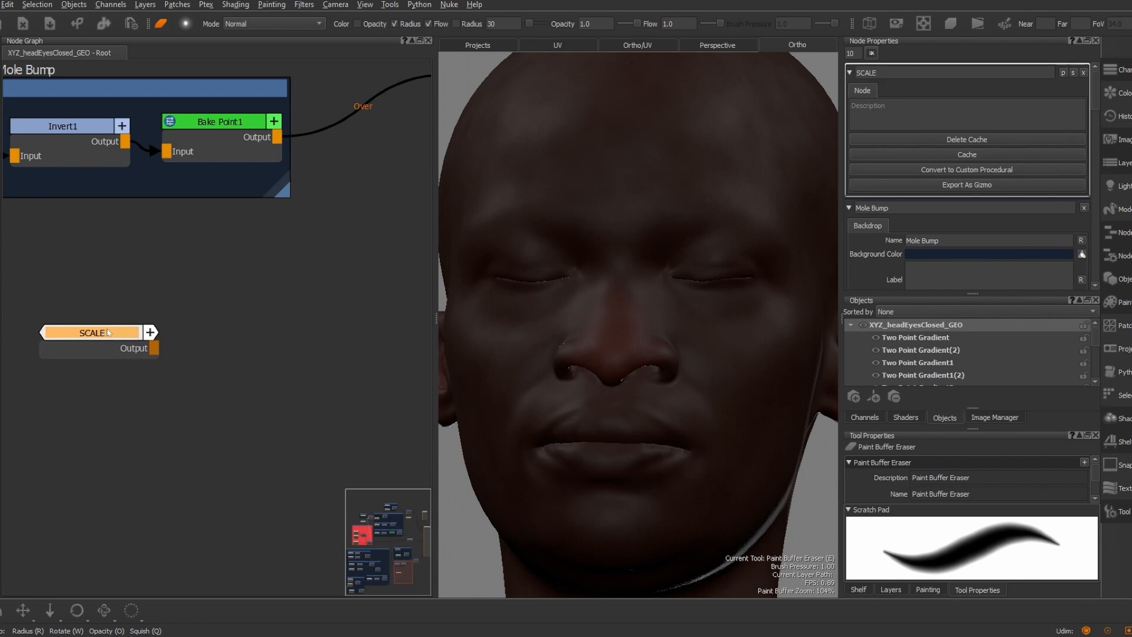
left_click(197, 344)
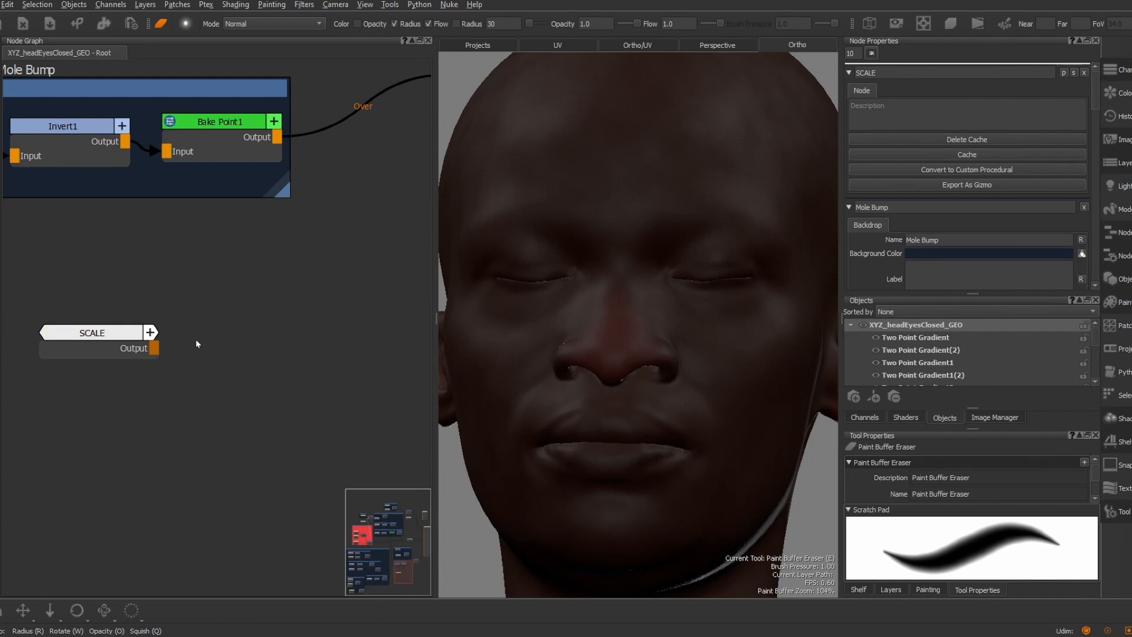
Add a Cellular node beside the SCALE group and connect the SCALE output to its Position input
key("Tab")
type("cel")
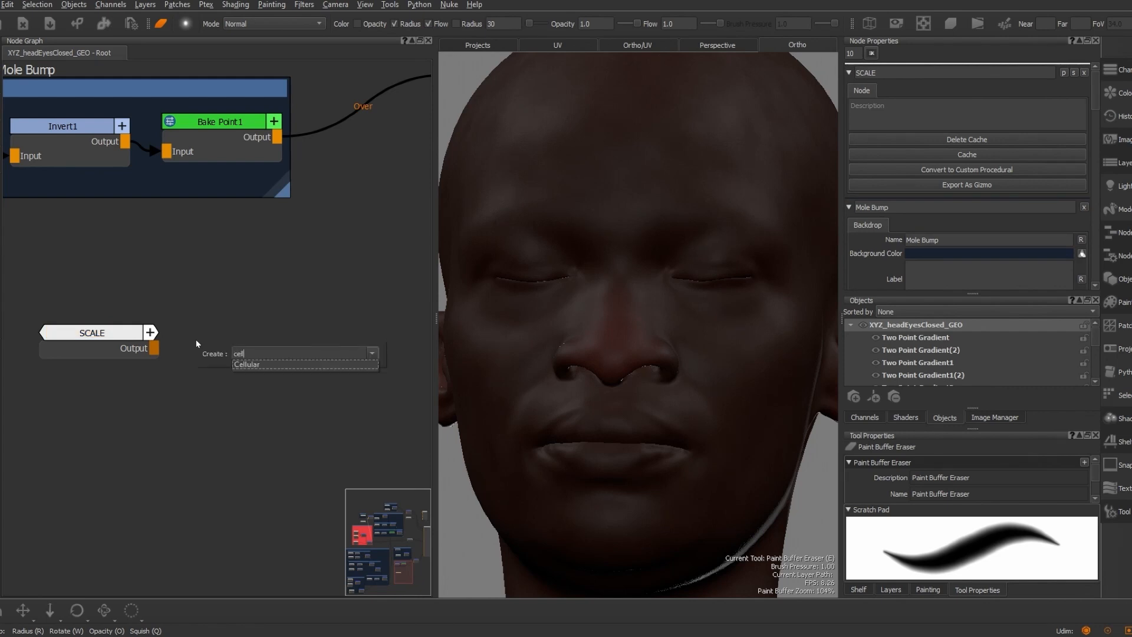
type("lar")
key("Return")
left_click_drag(236, 355, 240, 336)
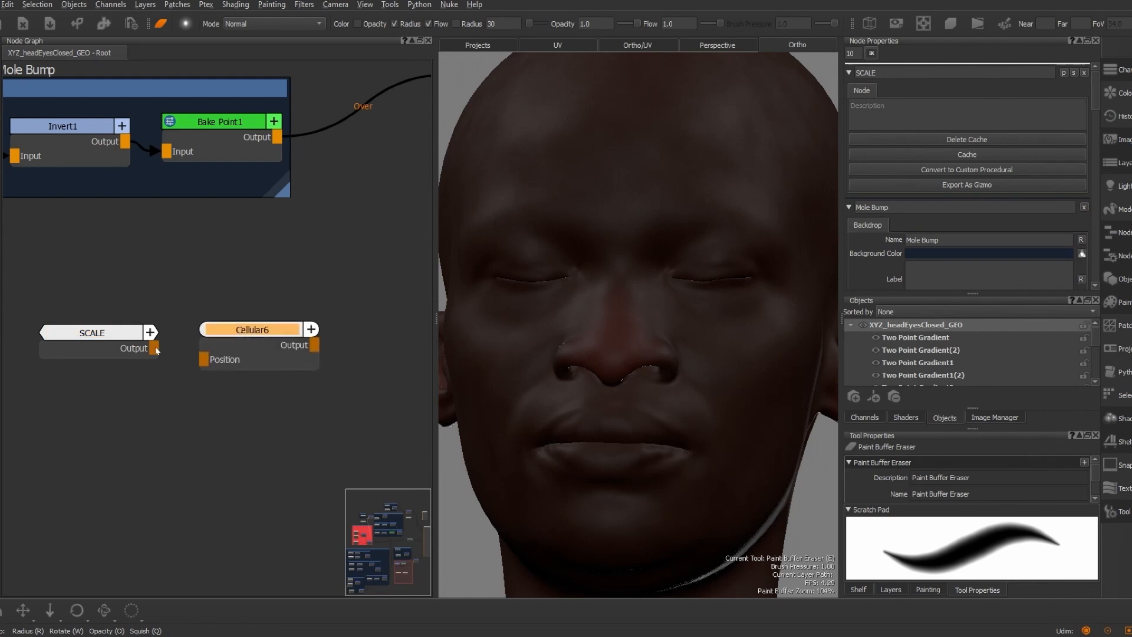
left_click_drag(153, 348, 258, 325)
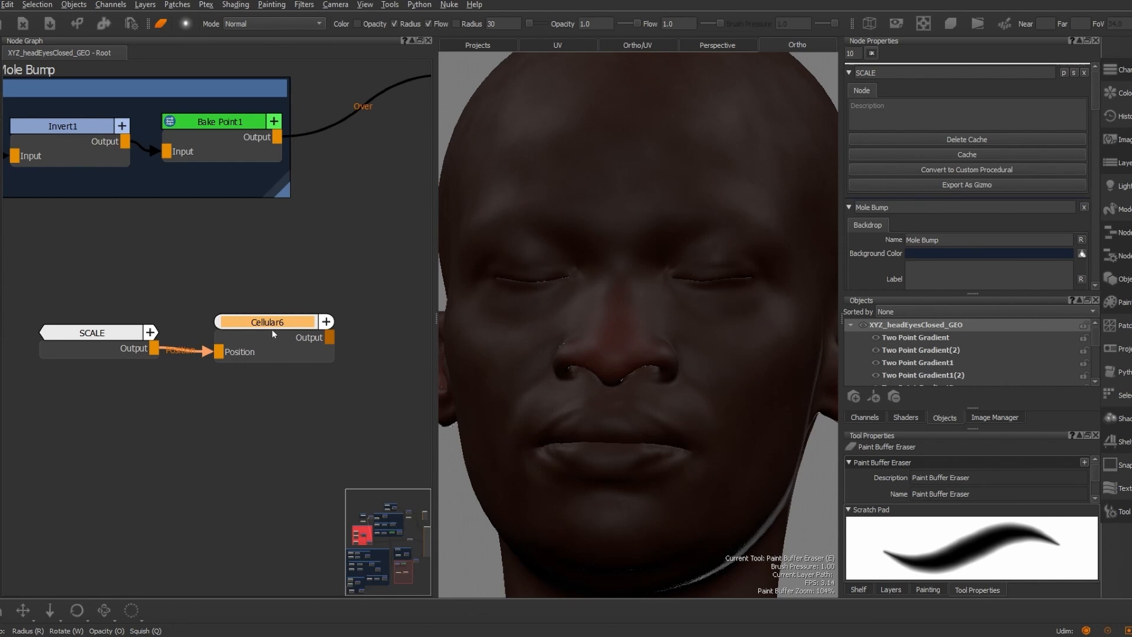
Display the Cellular node's result on the head model and reduce its size to 0.062
key("v")
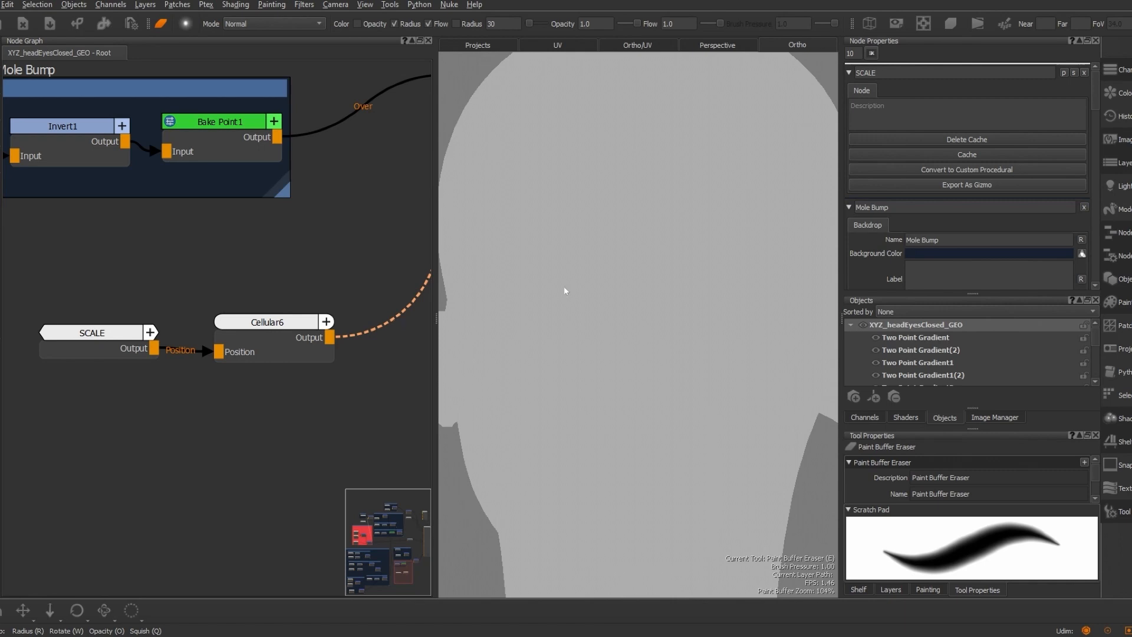
left_click(275, 334)
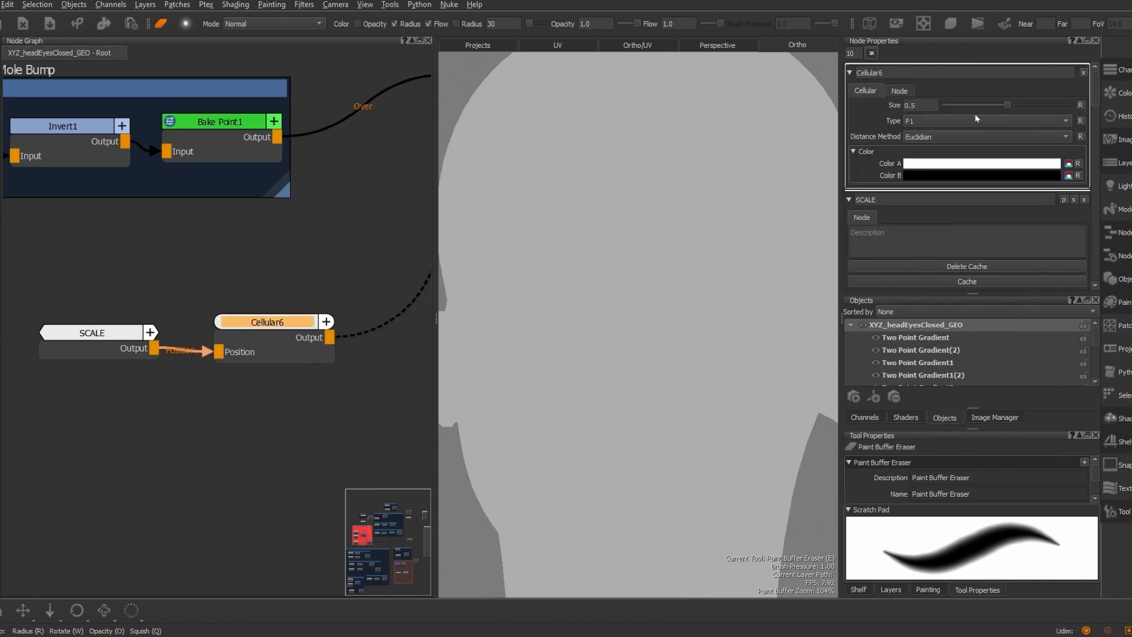
left_click_drag(1004, 103, 954, 106)
Inside the SCALE group, set the Vector node's Y value to 0.75
left_click(94, 333)
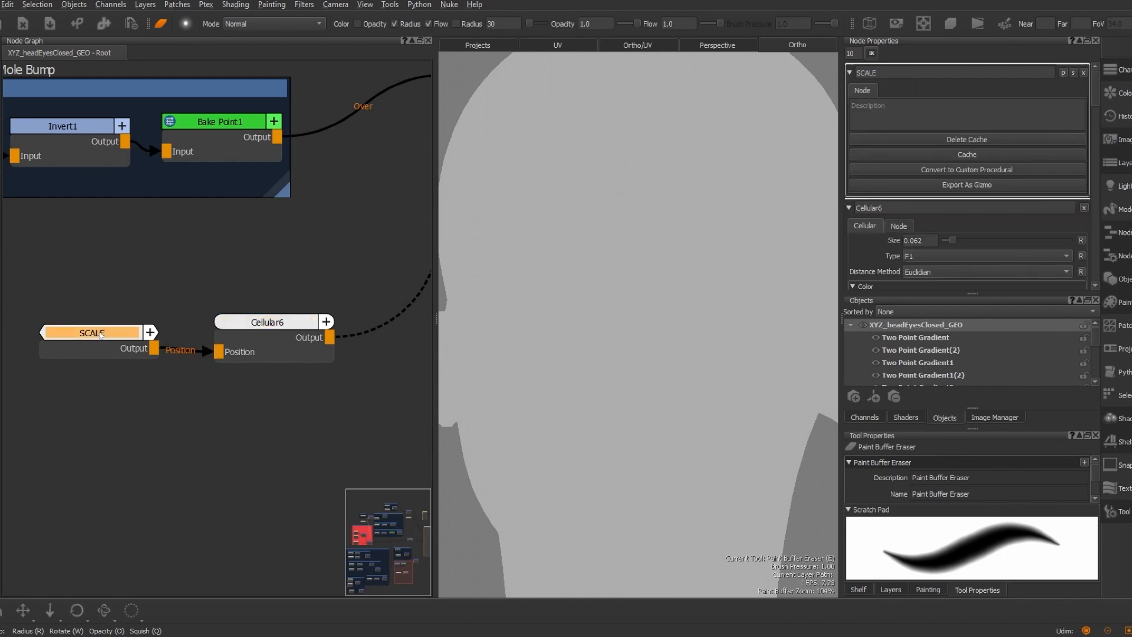
left_click_drag(99, 334, 101, 335)
double_click(100, 334)
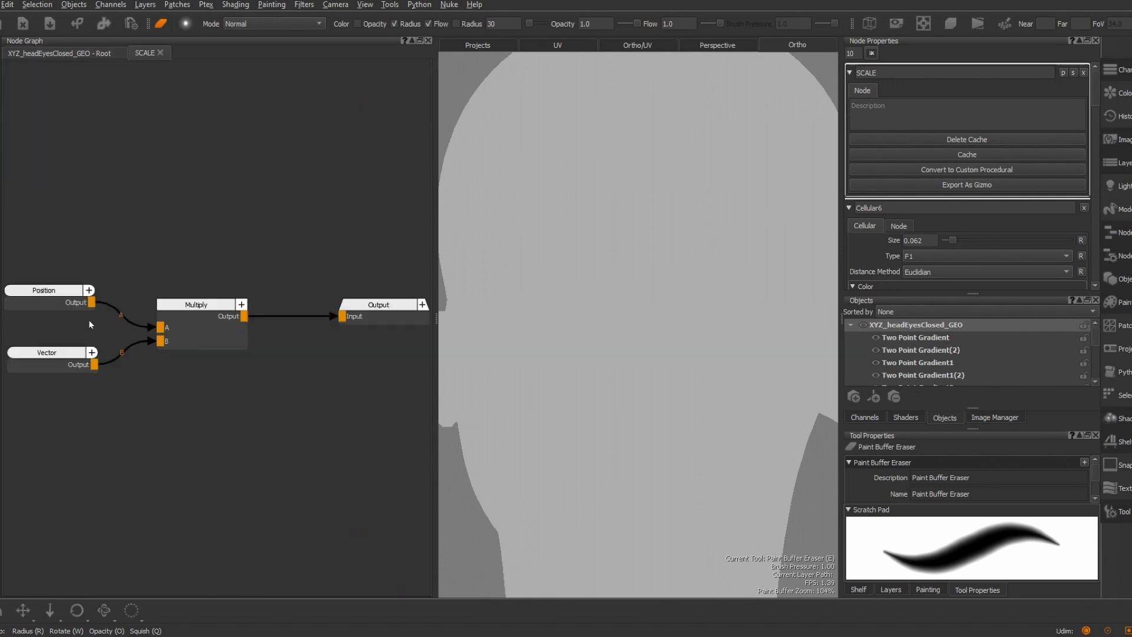
left_click(47, 352)
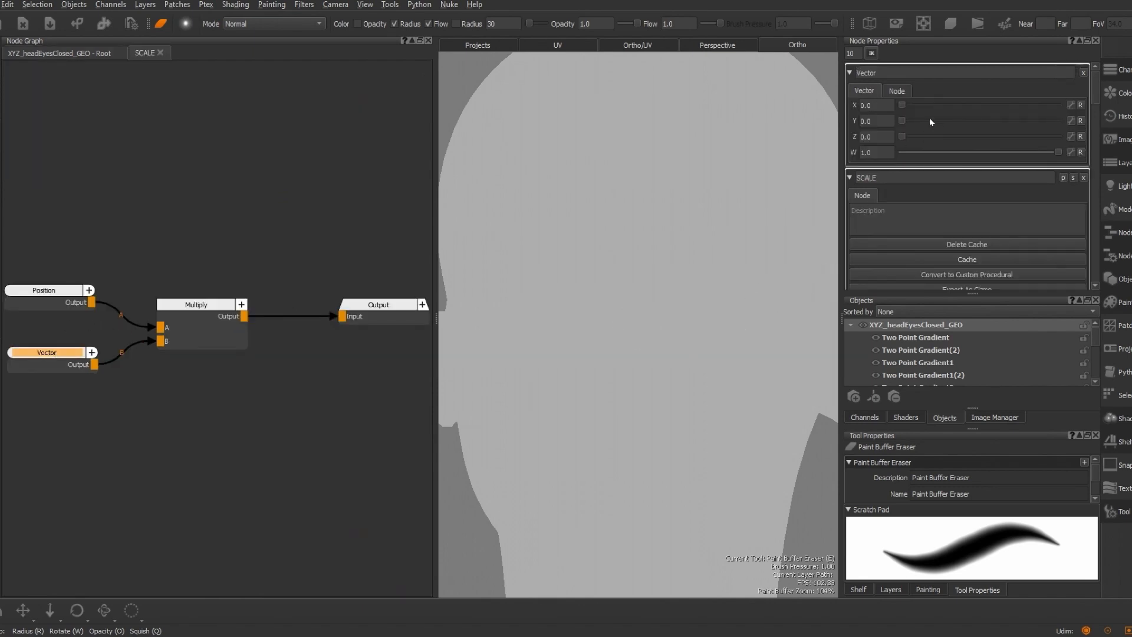
left_click(879, 124)
key("BackSpace")
type("75")
key("Return")
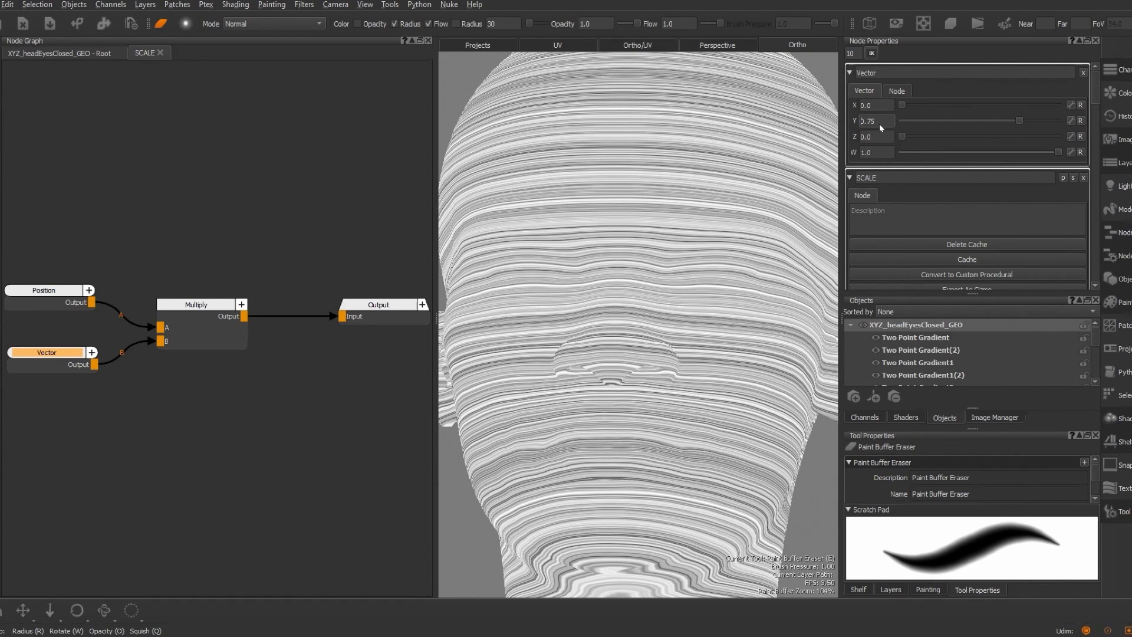
Return to the root node graph and set the Cellular node's size to 0.15
left_click(79, 53)
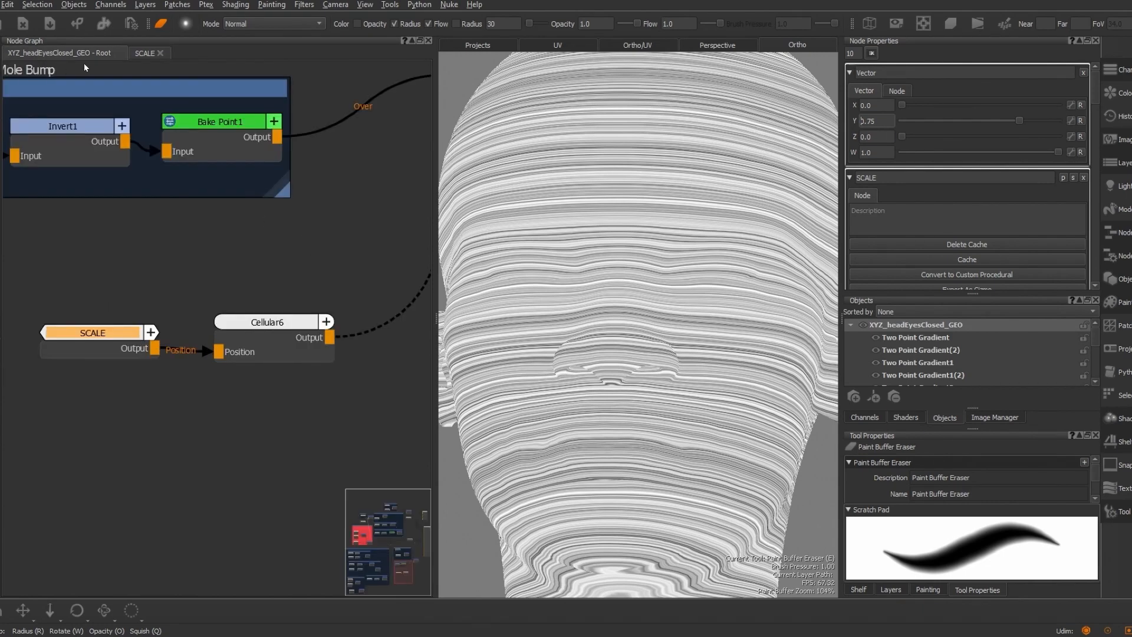
left_click(278, 323)
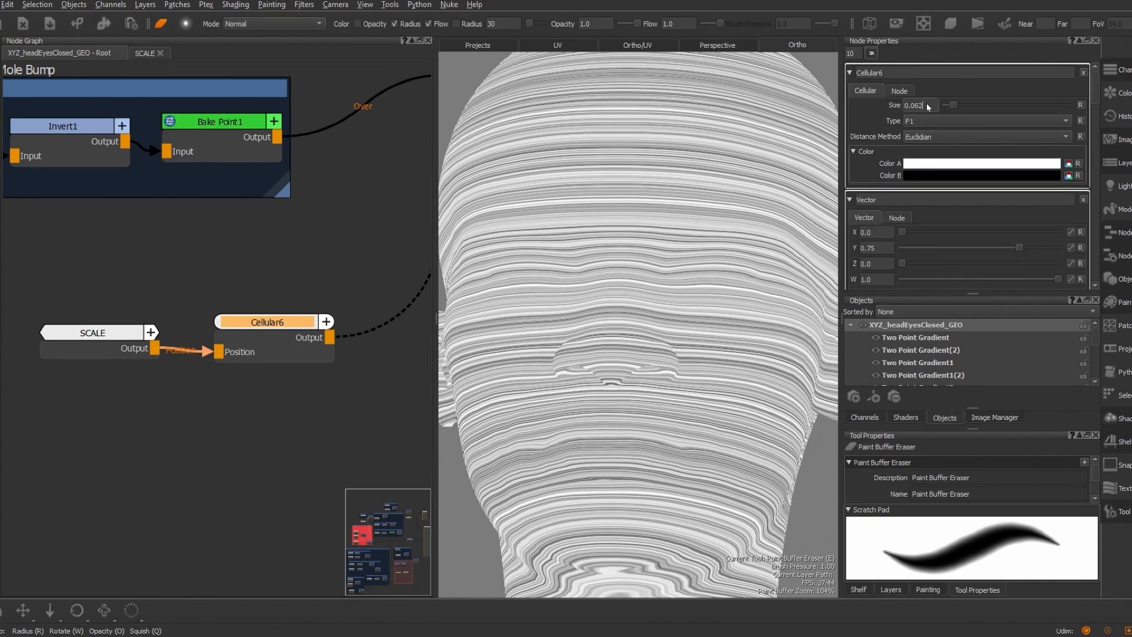
key("BackSpace")
key("BackSpace")
type("0.")
key("Return")
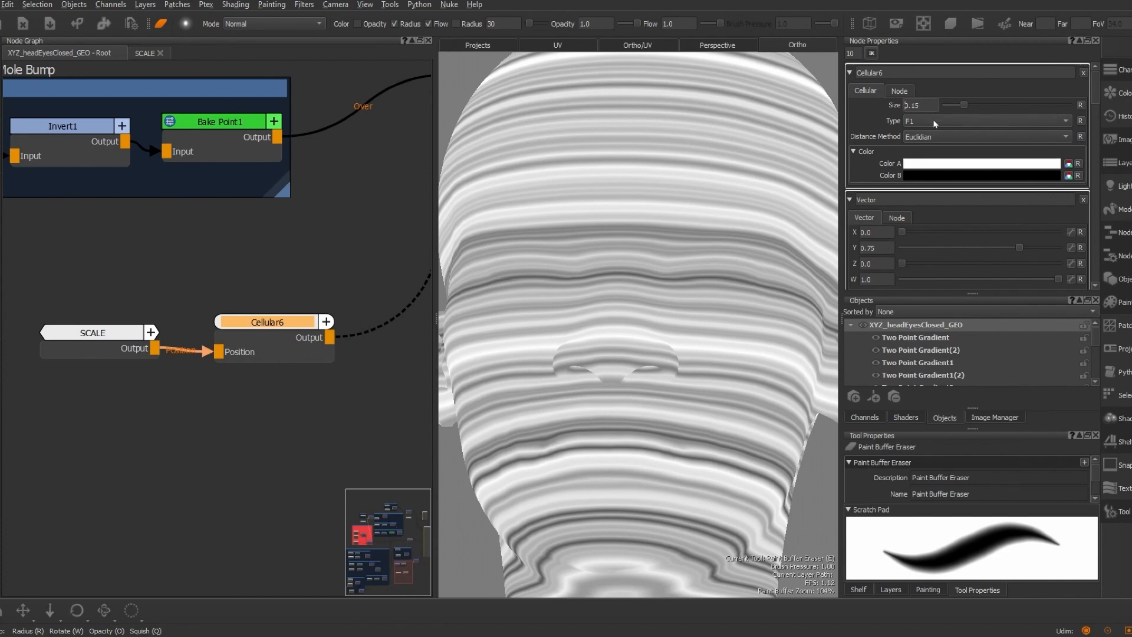
Reopen the SCALE group and set its Vector node's X value to 0.5
left_click(102, 333)
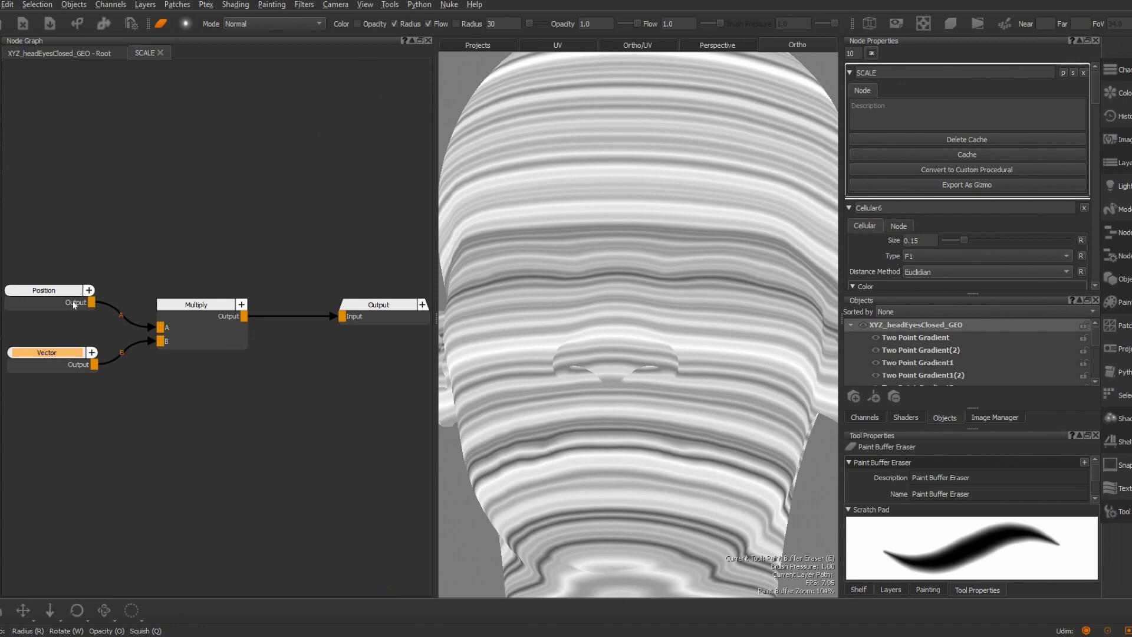
double_click(61, 352)
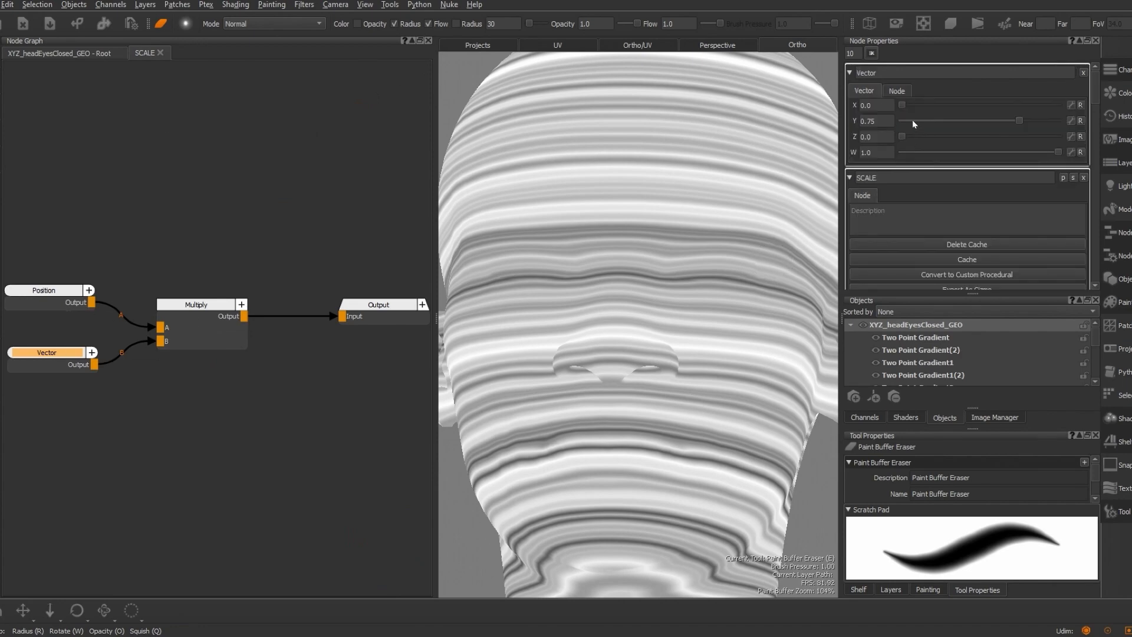
left_click_drag(904, 105, 969, 98)
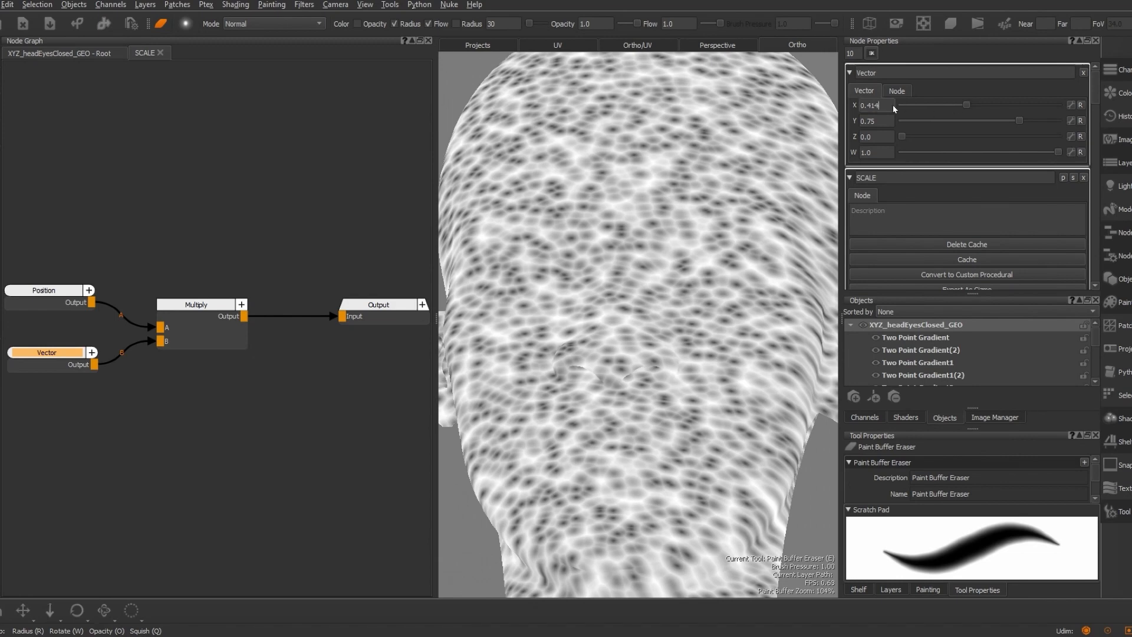
key("BackSpace")
type("5")
key("Return")
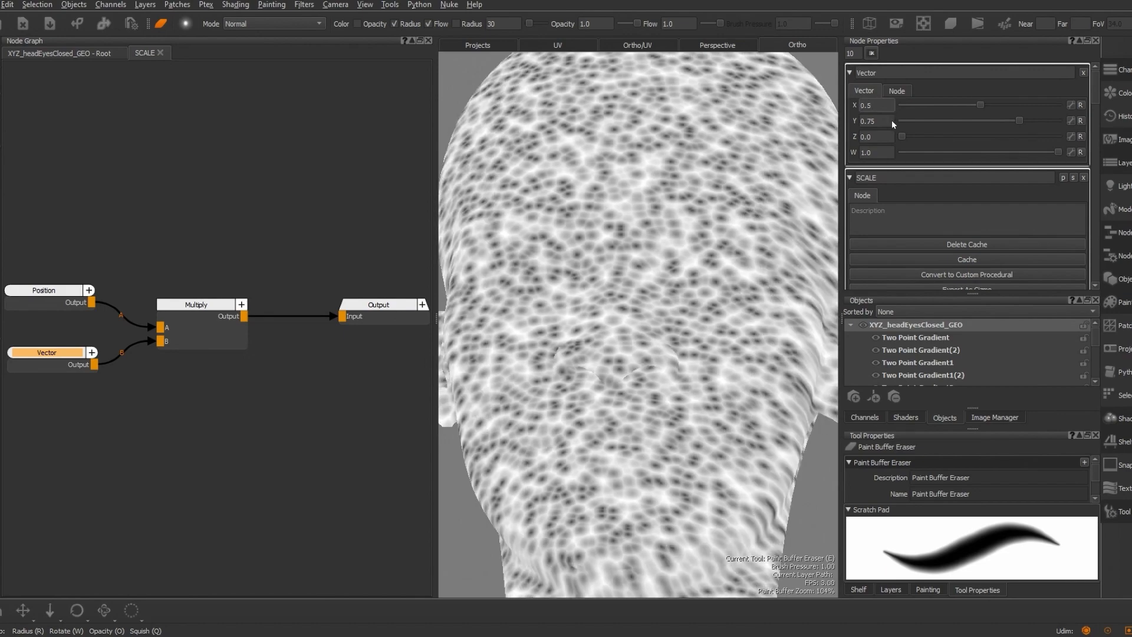
Set the Vector node's Z value to 0.5
left_click_drag(905, 137, 985, 137)
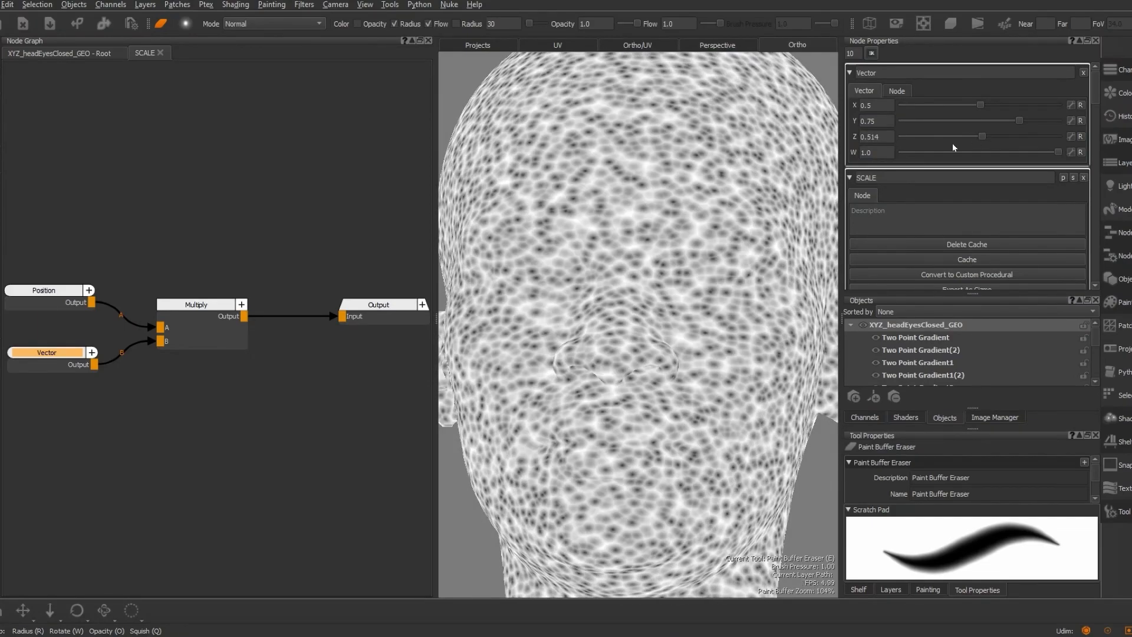
left_click(889, 137)
type("0.5")
key("Return")
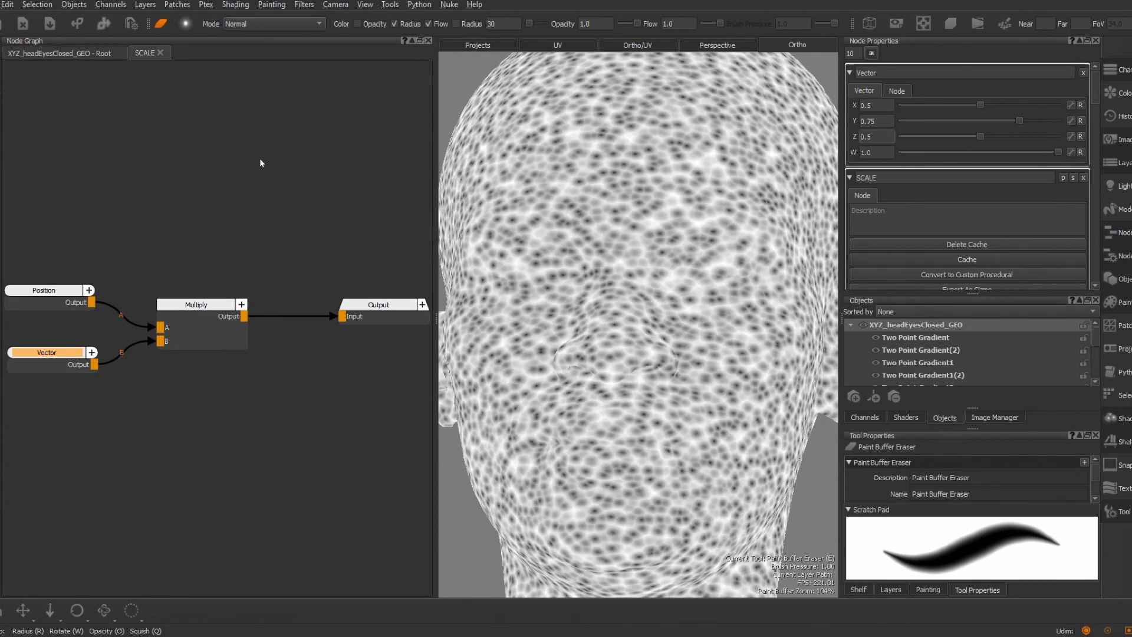
Return to the root node graph and add a Levels node below the Cellular node
left_click(79, 53)
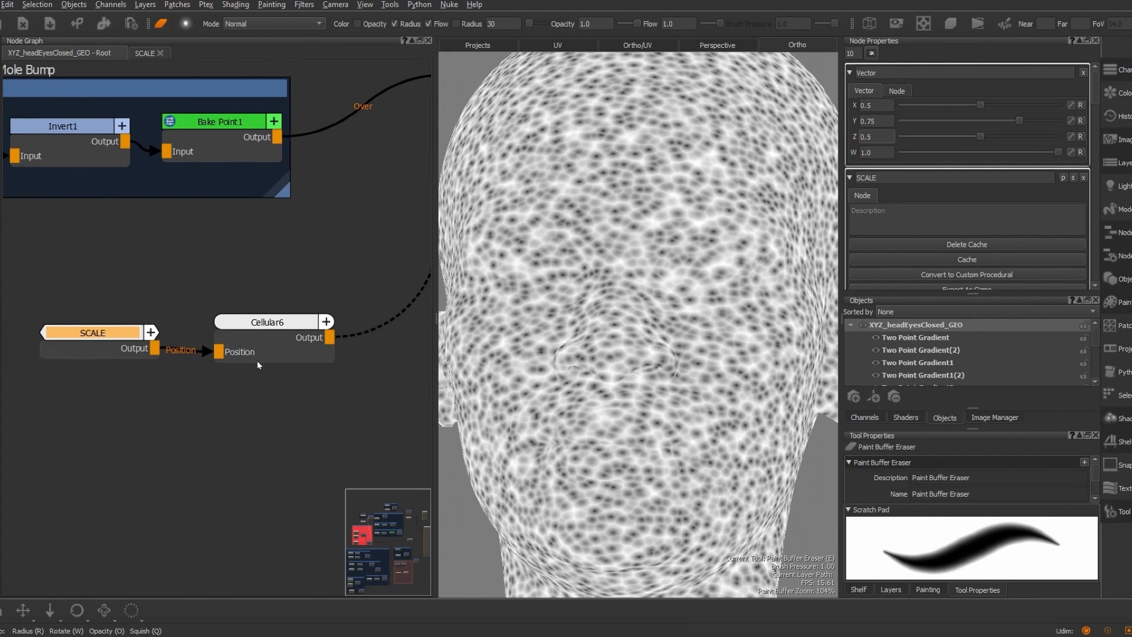
scroll(258, 365, "down", 3)
left_click(256, 406)
key("Tab")
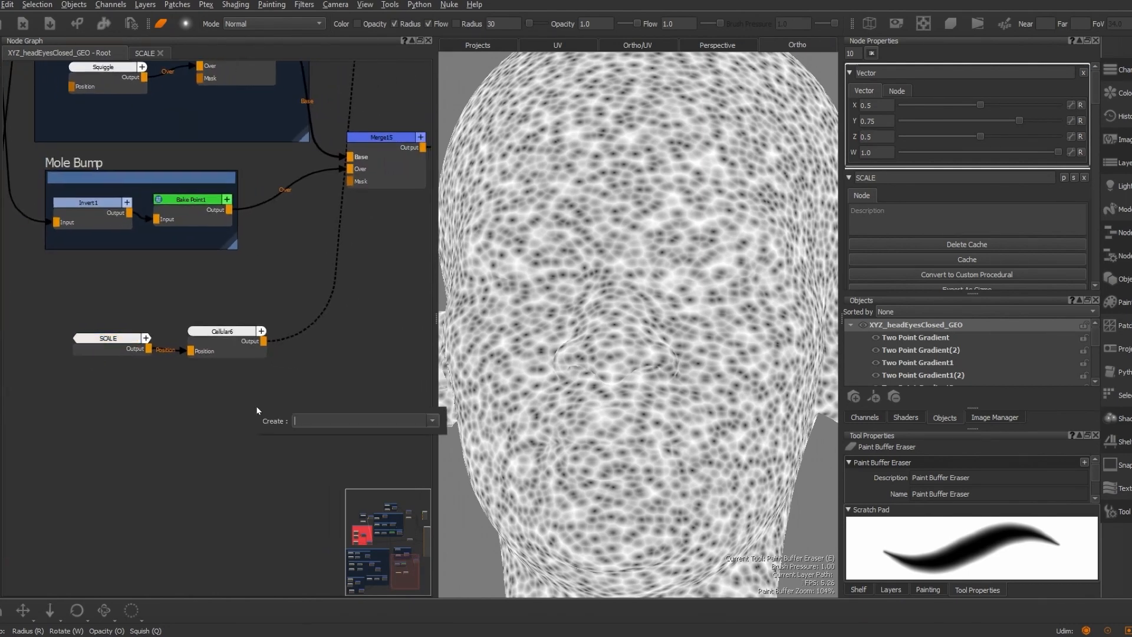
type("levels")
key("Return")
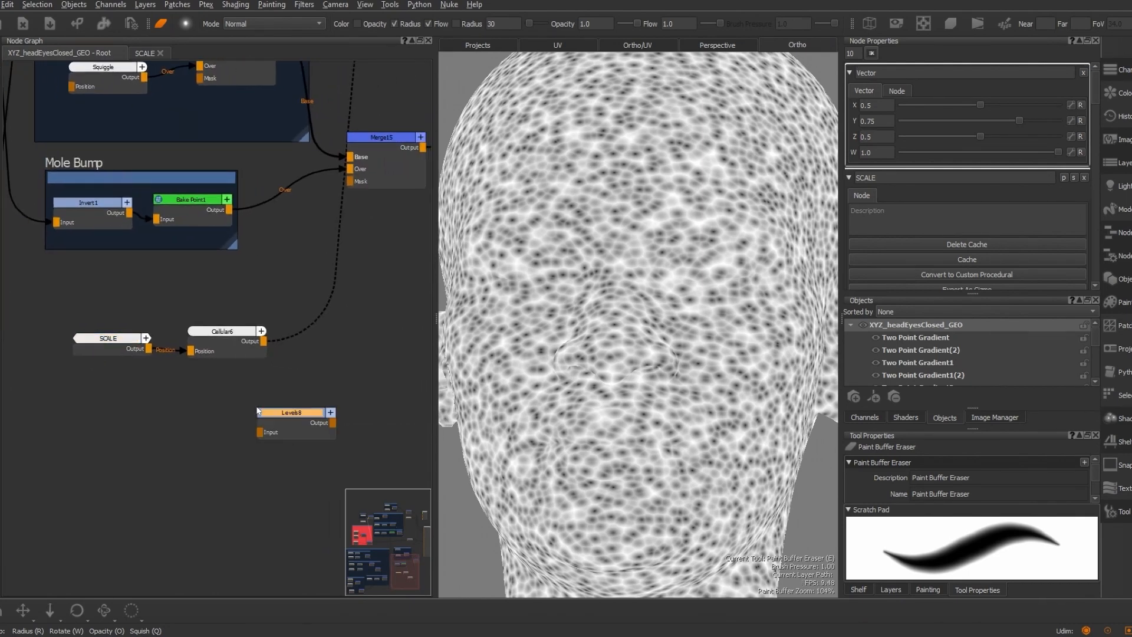
Arrange SCALE, Cellular and Levels in a row and connect the Cellular output to the Levels input
left_click(106, 339)
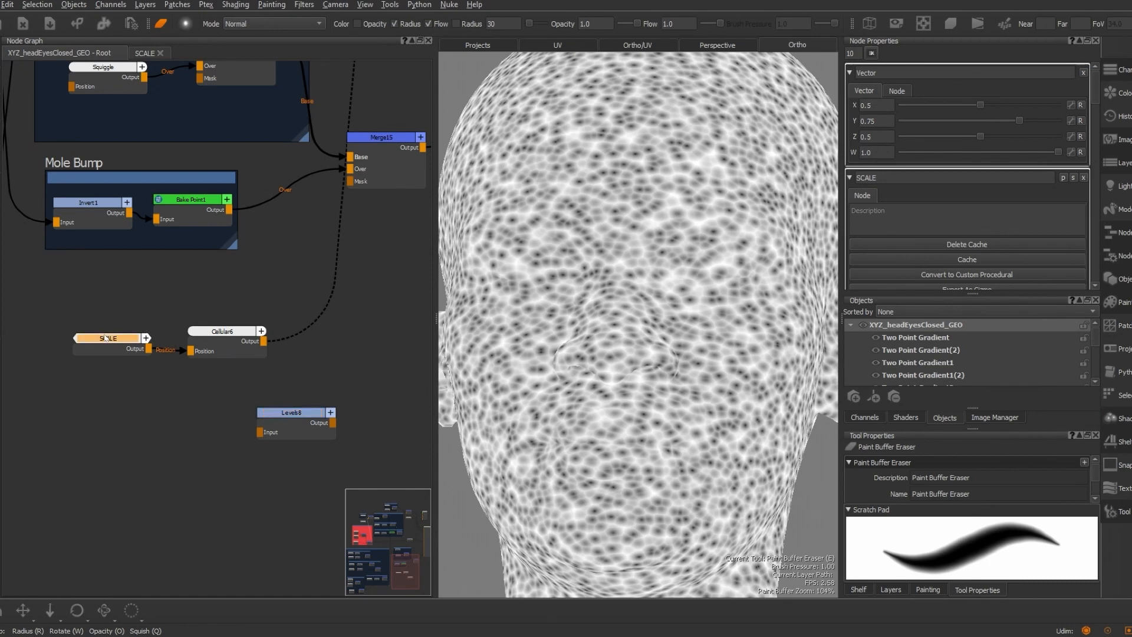
left_click(229, 337, "shift")
left_click_drag(229, 337, 176, 337)
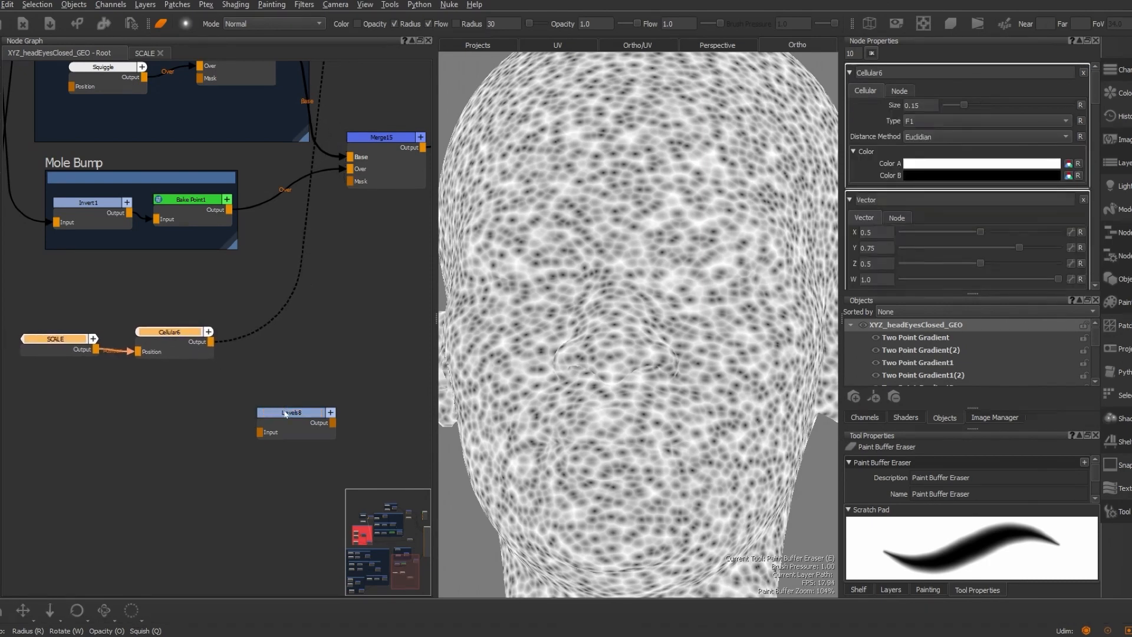
left_click_drag(285, 414, 315, 334)
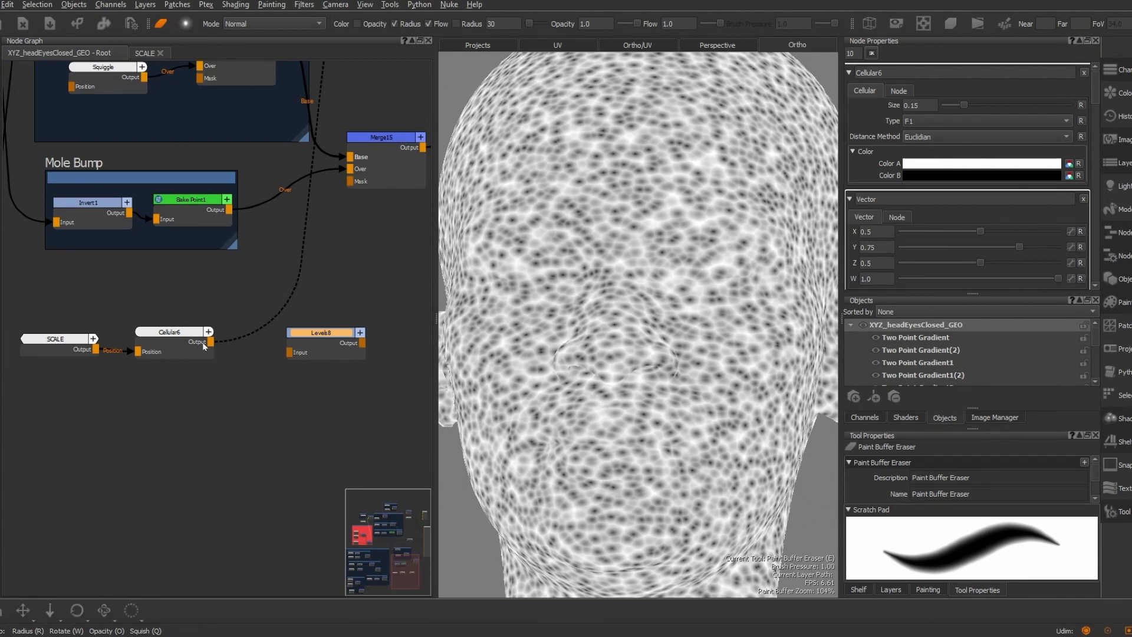
left_click_drag(211, 344, 328, 335)
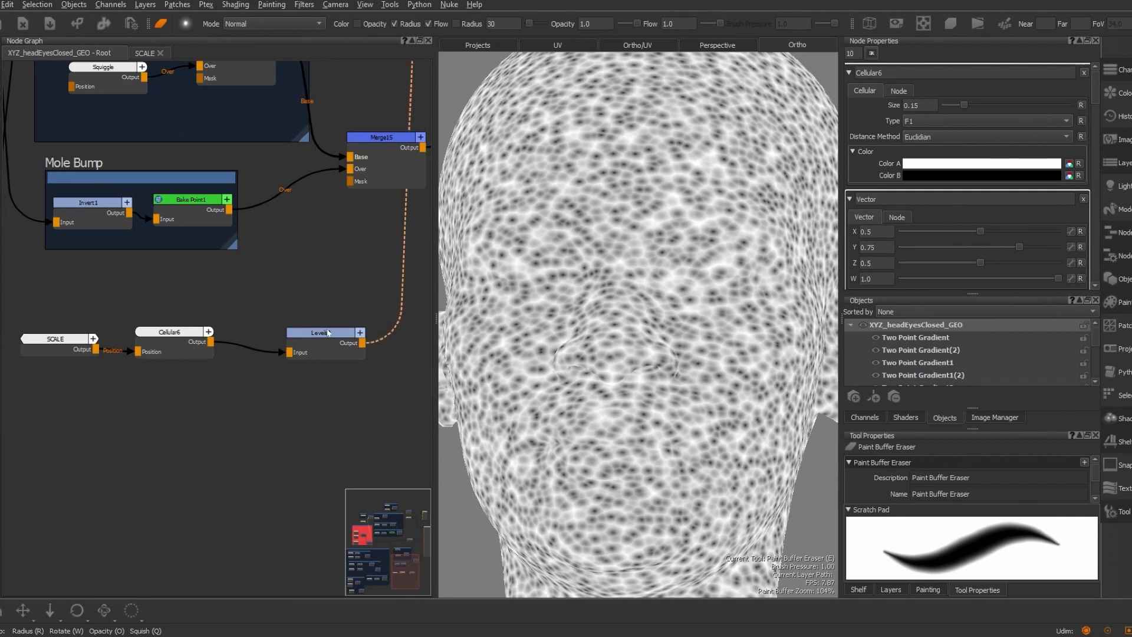
Set the new Levels node's input mid level to 0.85 and input black level to 0.3
left_click(328, 335)
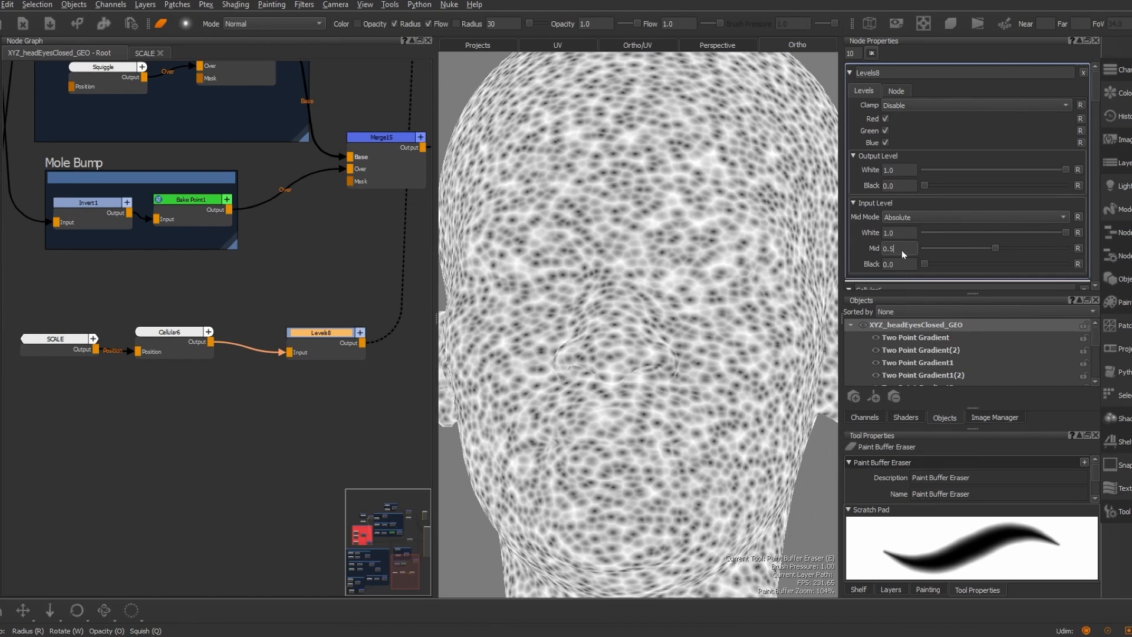
key("BackSpace")
type("85")
key("Return")
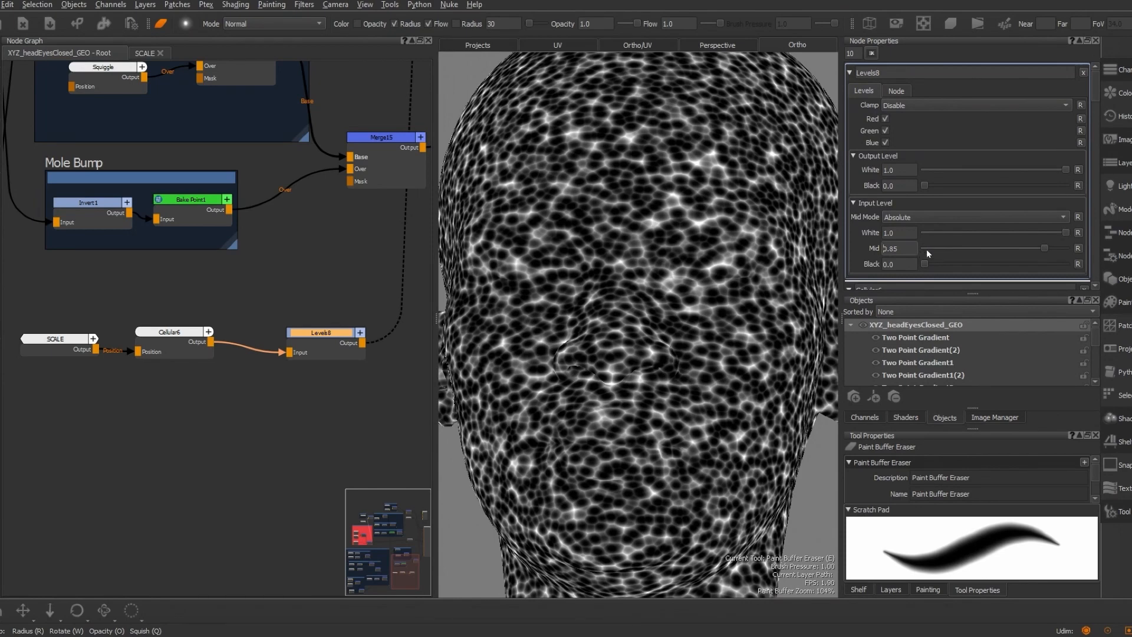
left_click(900, 264)
type("0.3")
key("Return")
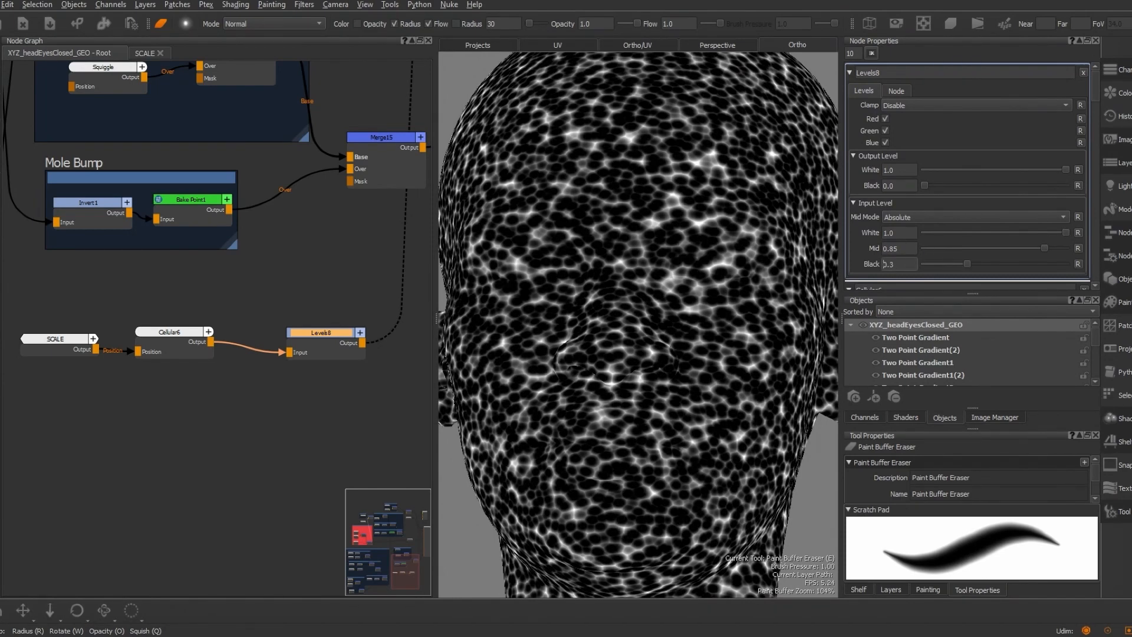
Try an output black level of 0.3 on the Levels node and undo the change
left_click(900, 185)
type("0.3")
key("Return")
key("ctrl+z")
Try a Cellular size of 0.01, and settle on a size of 0.09
left_click(171, 334)
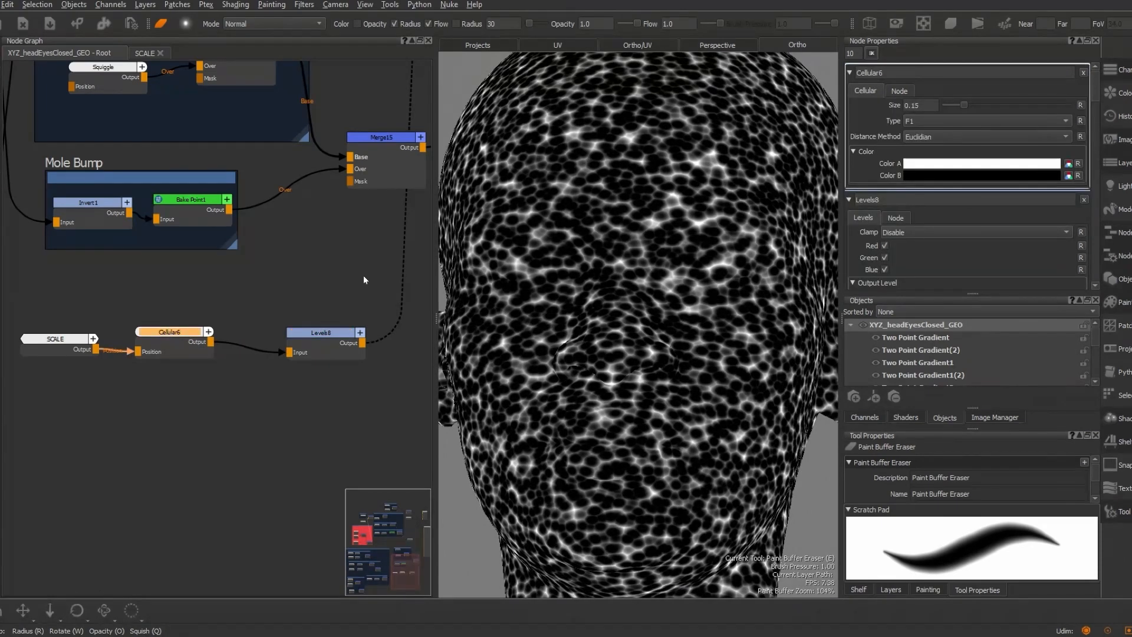
left_click(923, 106)
key("BackSpace")
type("01")
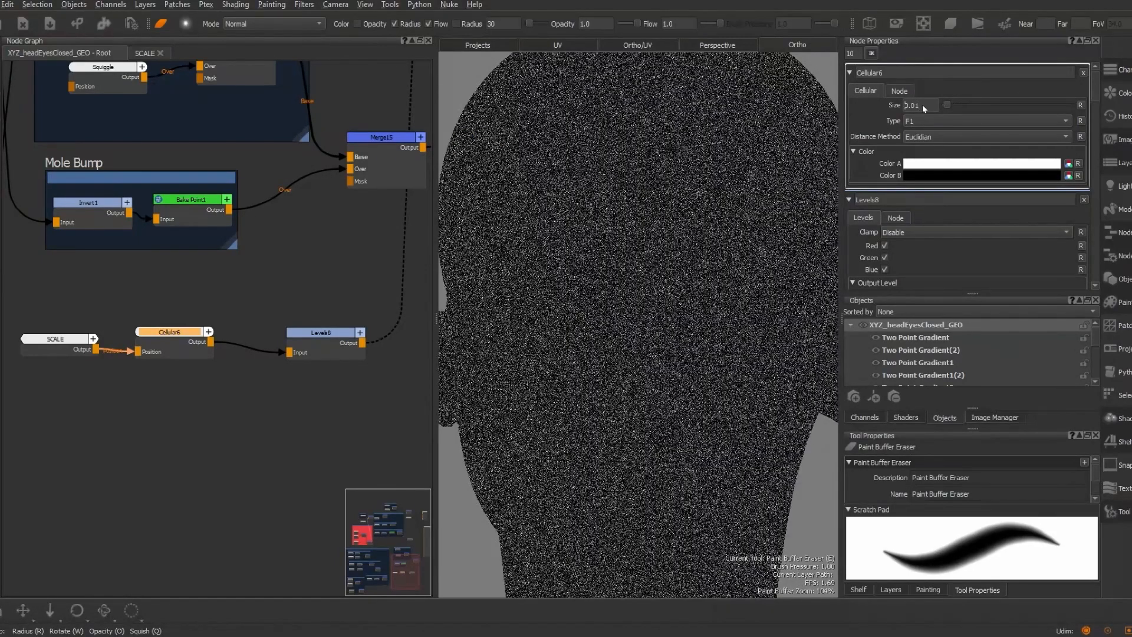
key("BackSpace")
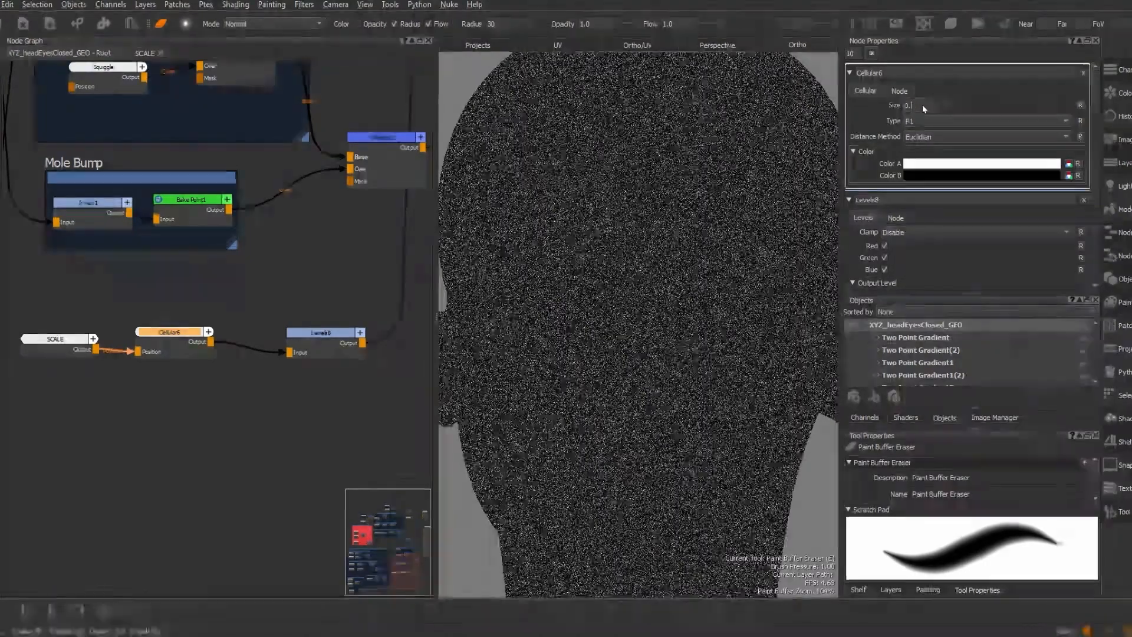
type("9")
key("Return")
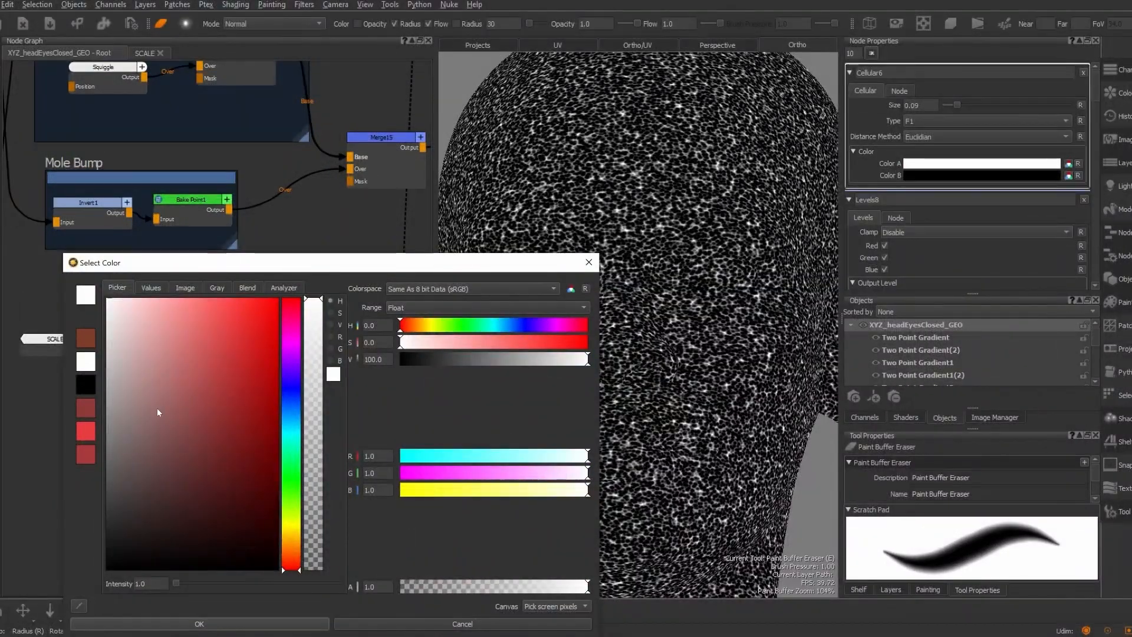
Invert the Cellular pattern's colors by setting Color A to black and Color B to white
left_click(85, 384)
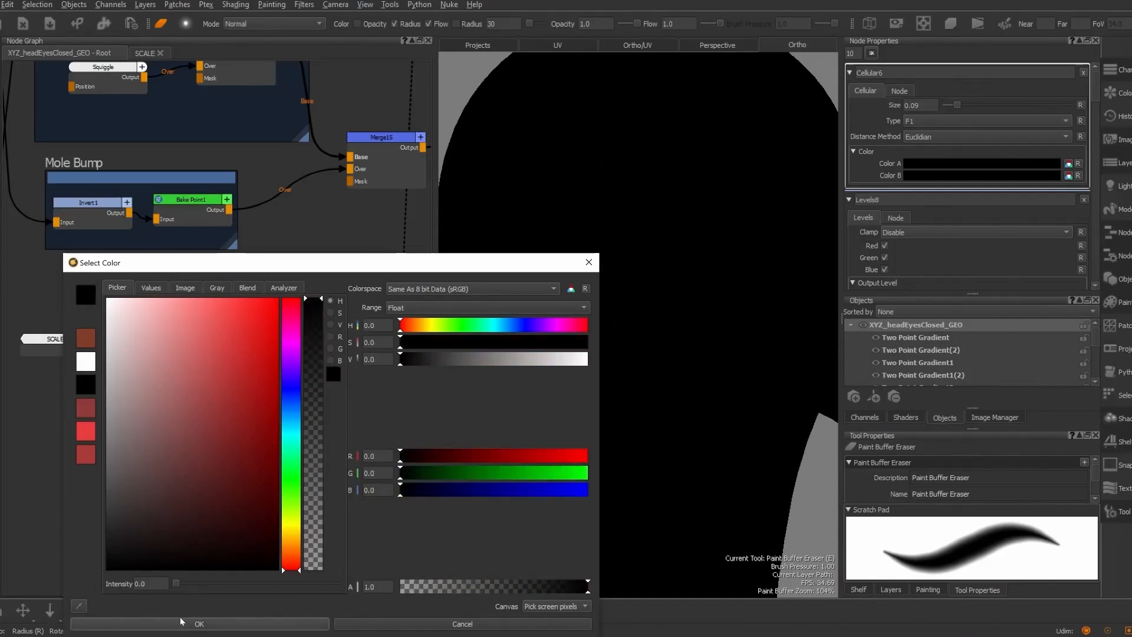
key("Return")
left_click(953, 175)
left_click(86, 360)
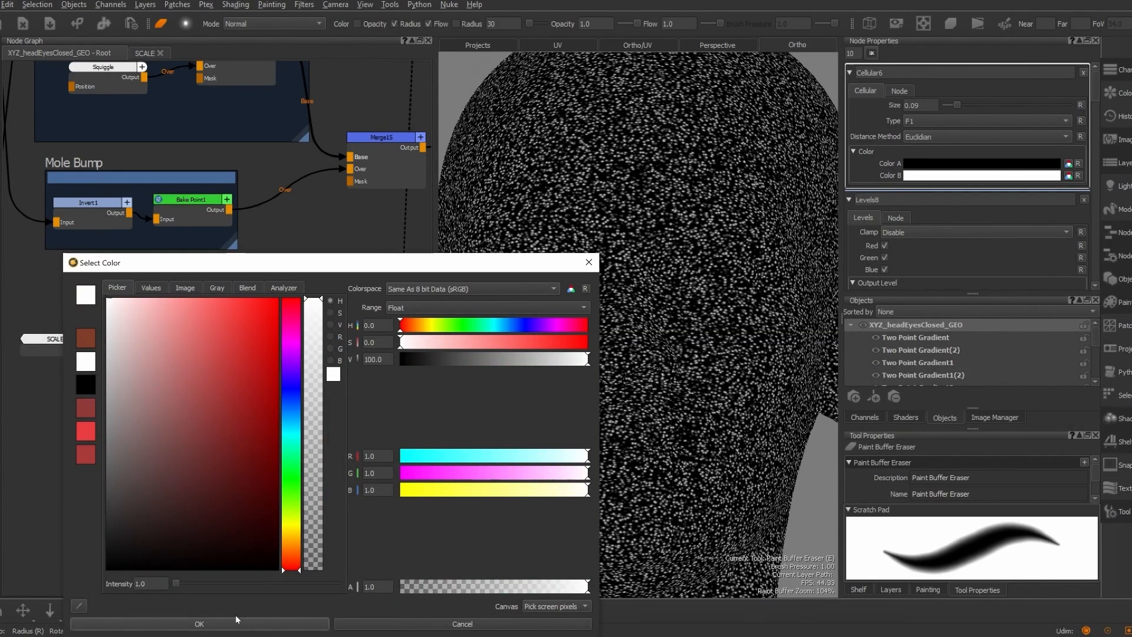
left_click(200, 623)
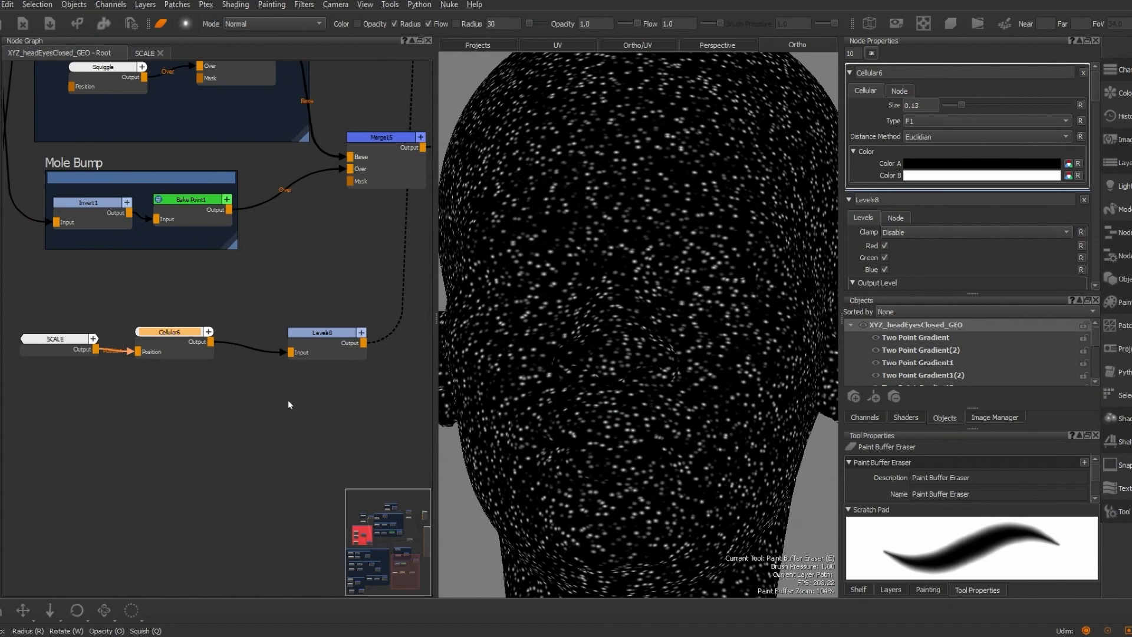
Move the Levels node closer to the Cellular node and check the speckle pattern around the whole head
left_click_drag(323, 333, 281, 335)
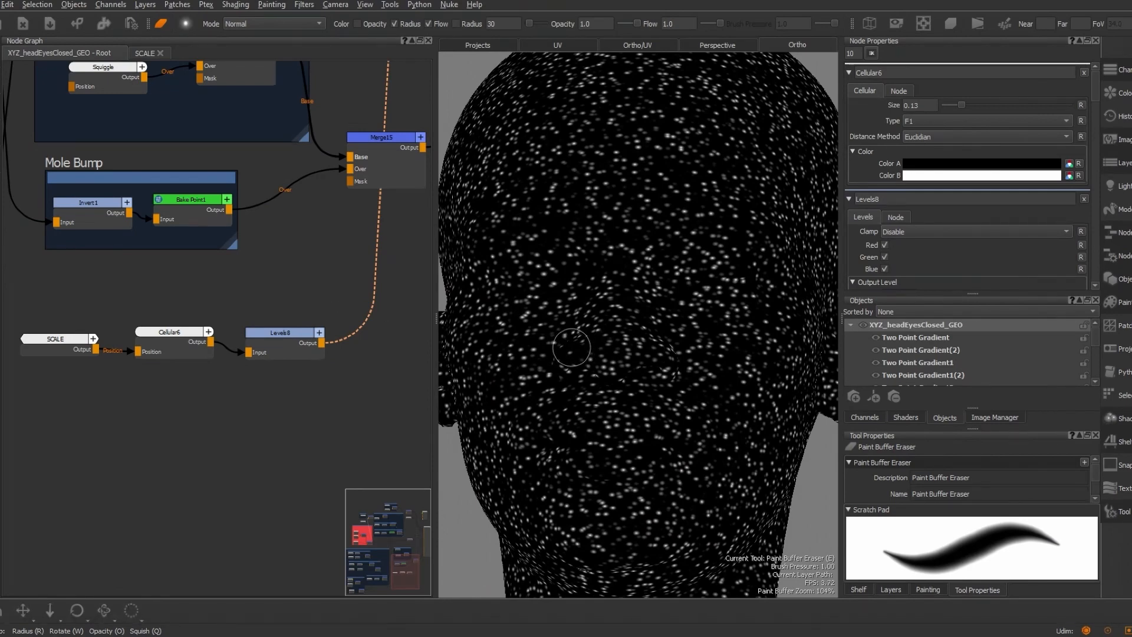
left_click_drag(538, 334, 629, 324, "alt")
right_click_drag(630, 324, 562, 317, "alt")
left_click_drag(562, 318, 609, 316, "alt")
mouse_move(609, 316)
right_mouse_down("alt")
mouse_move(650, 316)
mouse_move(631, 323)
right_mouse_up("alt")
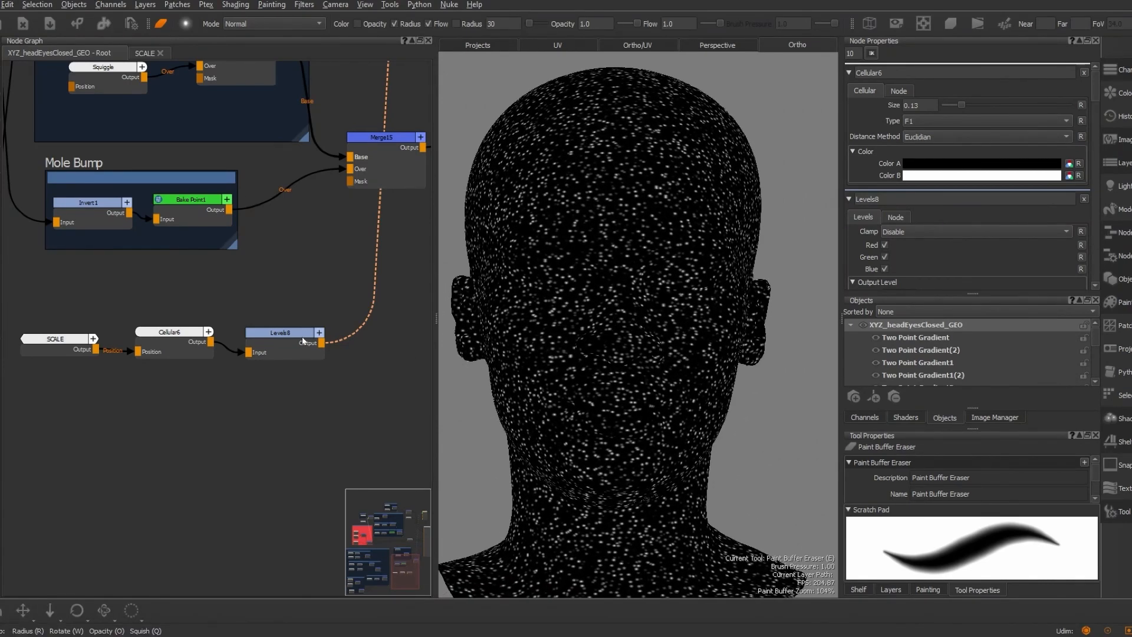
Create a Merge node below the Levels node
left_click(307, 382)
key("Tab")
type("merg")
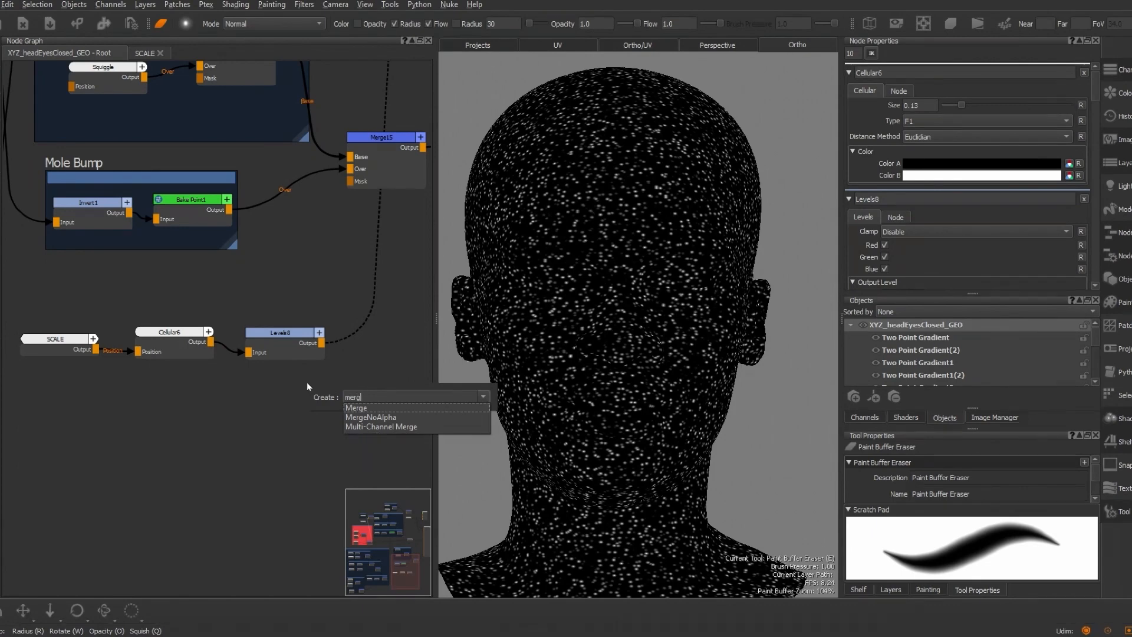
type("e")
key("Down")
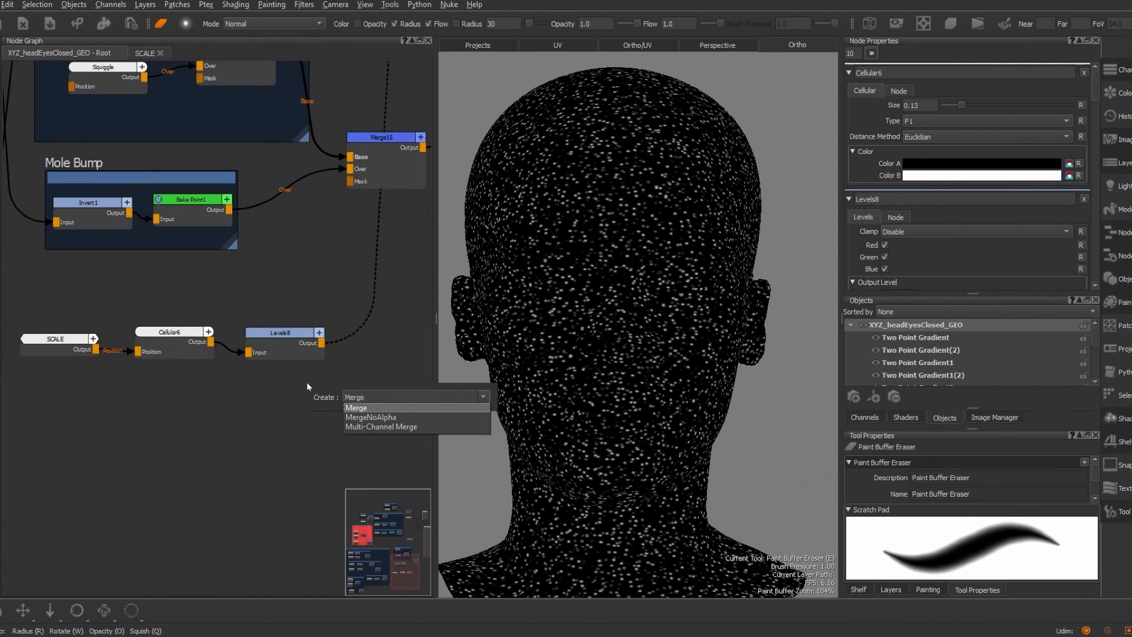
key("Return")
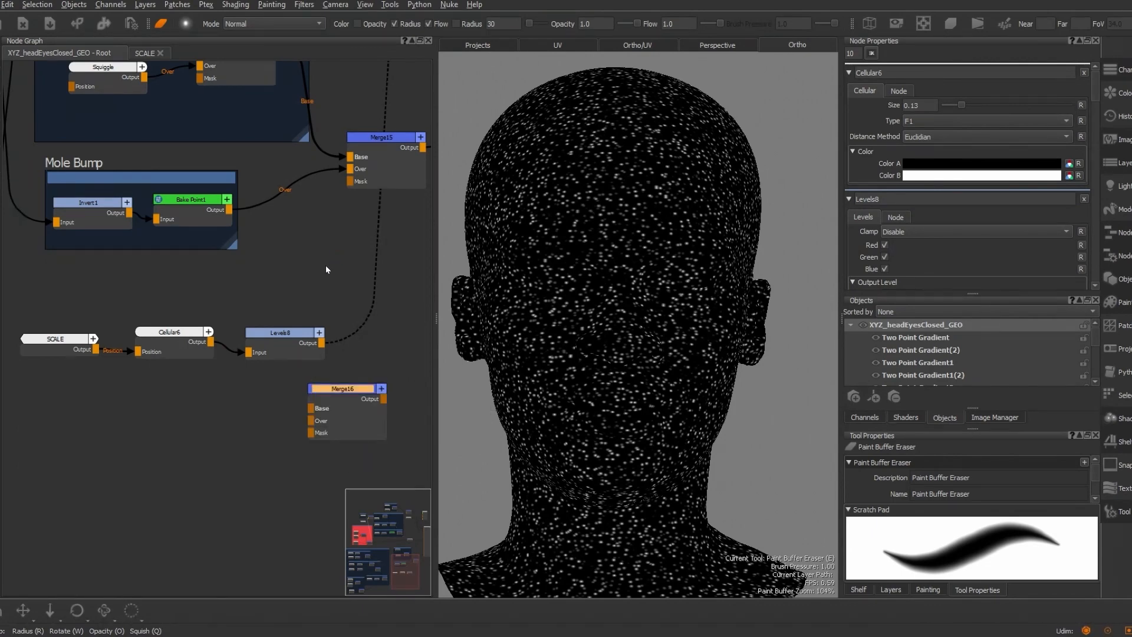
Place the new Merge node beside Merge15, feeding Merge15 into its Base and the Cellular branch's Levels output into its Over
scroll(325, 266, "down", 2)
middle_click_drag(324, 268, 223, 268)
left_click_drag(197, 384, 302, 263)
scroll(295, 137, "up", 4)
left_click_drag(294, 137, 242, 381)
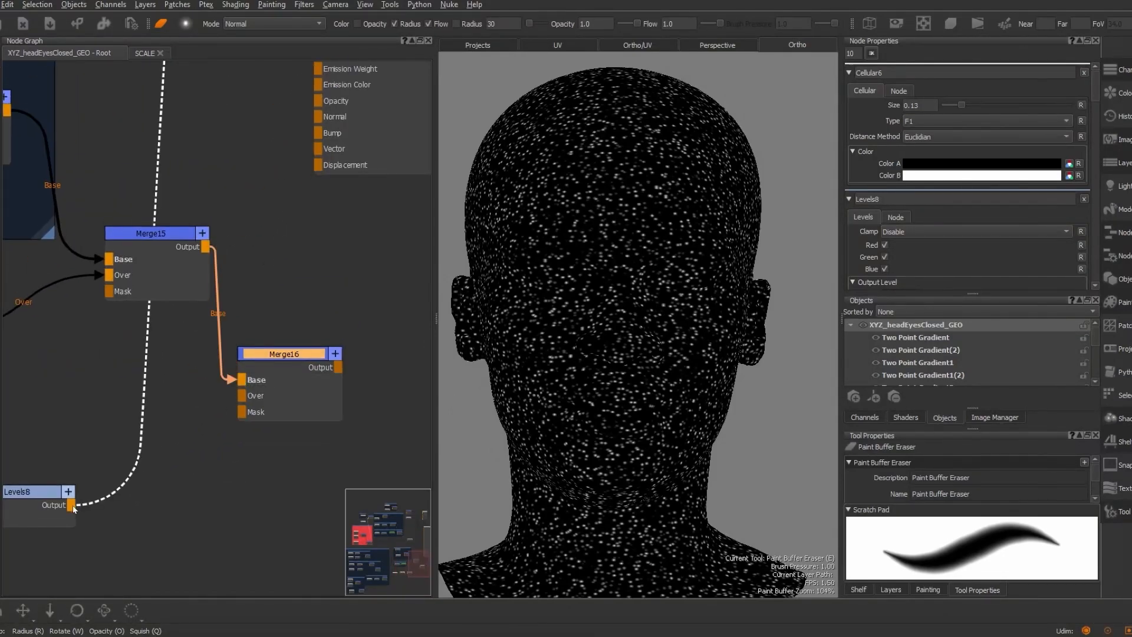
left_click_drag(71, 504, 241, 395)
left_click(277, 357)
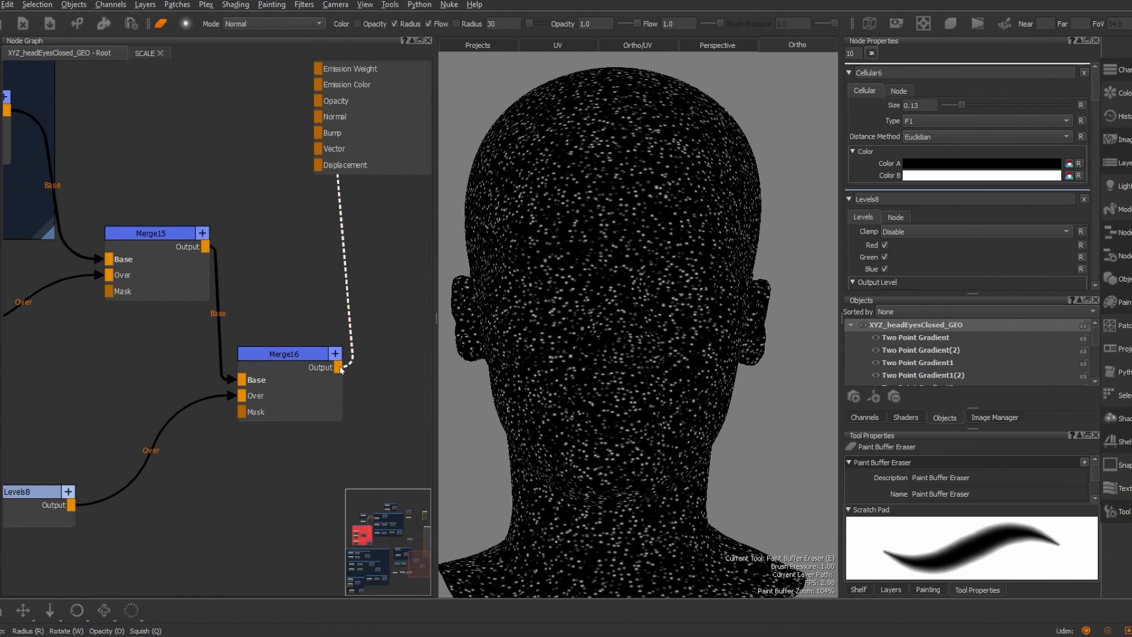
Connect the new Merge node to the shader's Bump input, set its mode to Screen, and view the shaded result
left_click_drag(340, 370, 319, 135)
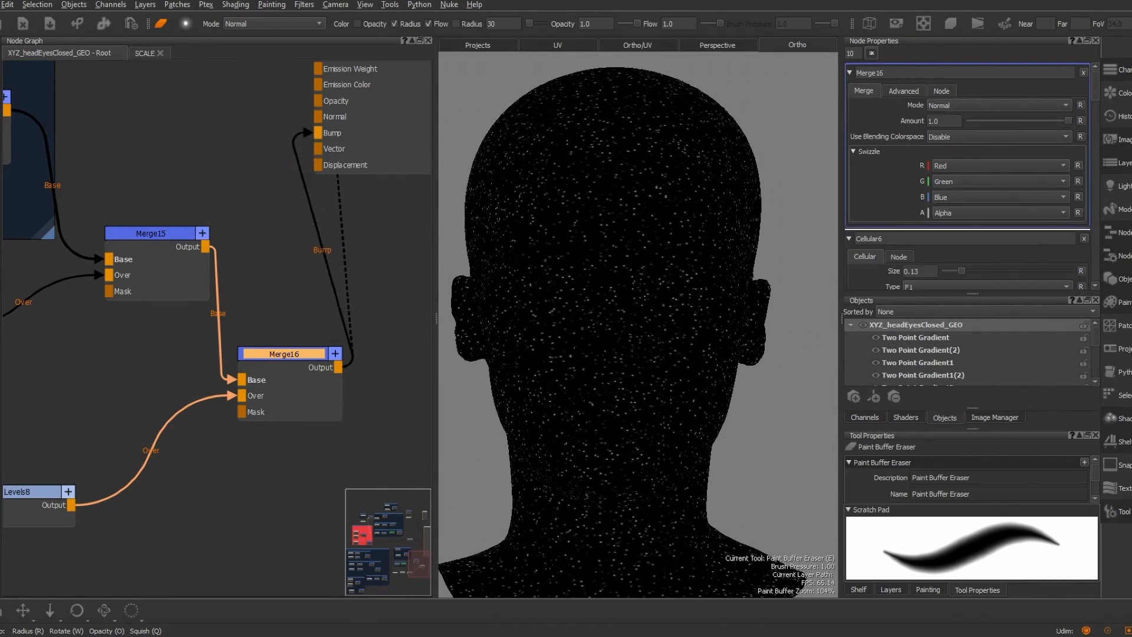
left_click(993, 106)
mouse_move(988, 149)
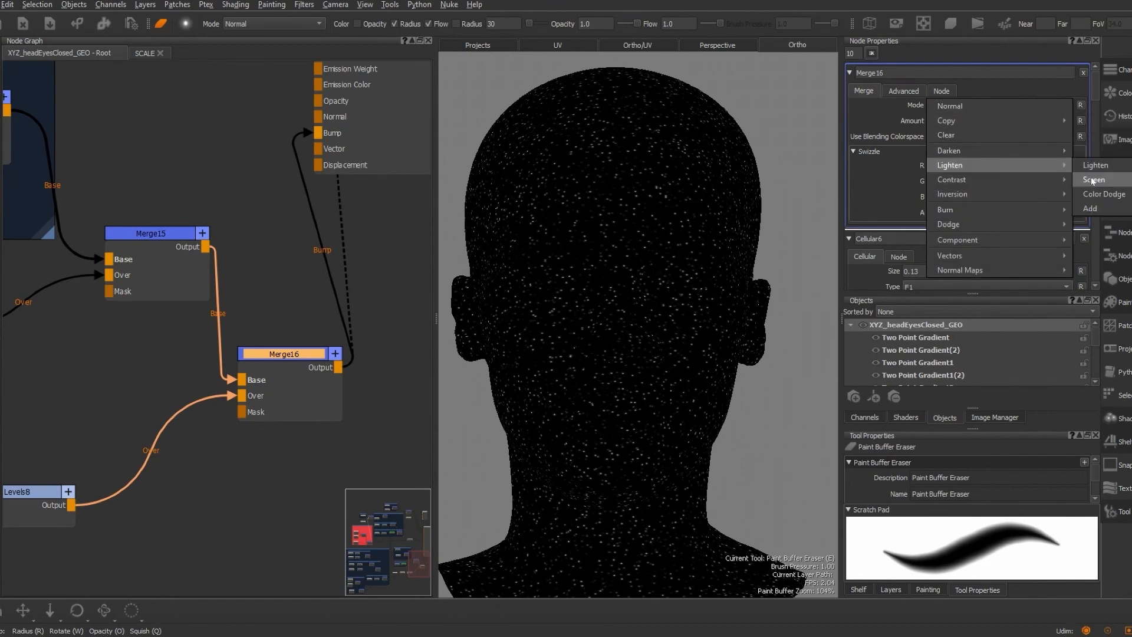
left_click(1093, 181)
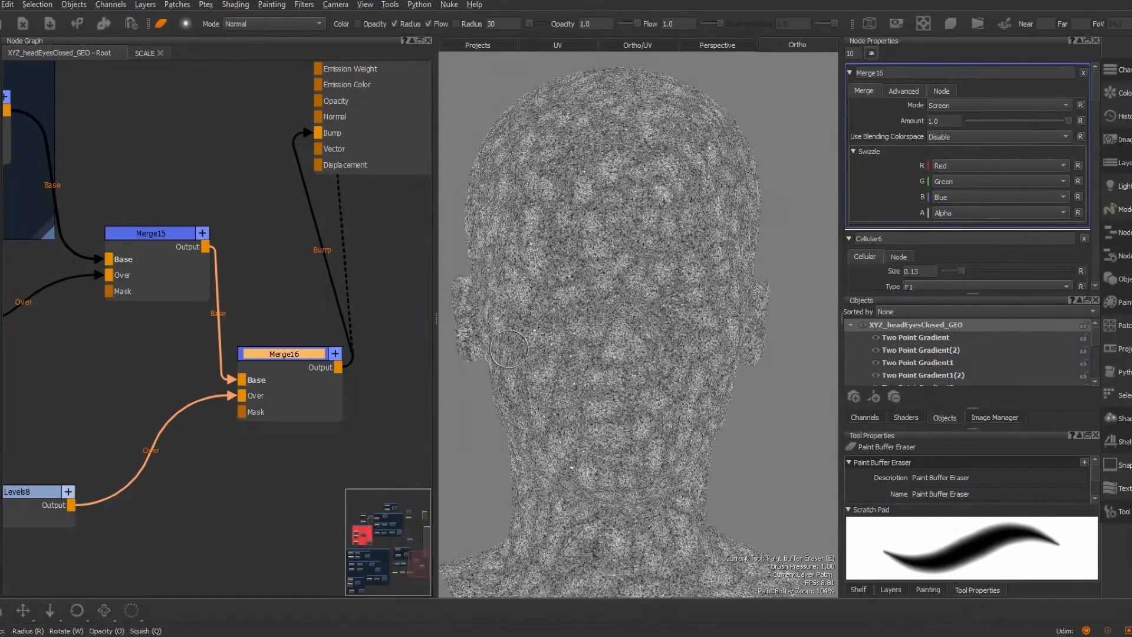
left_click_drag(298, 361, 301, 347)
left_click(380, 132)
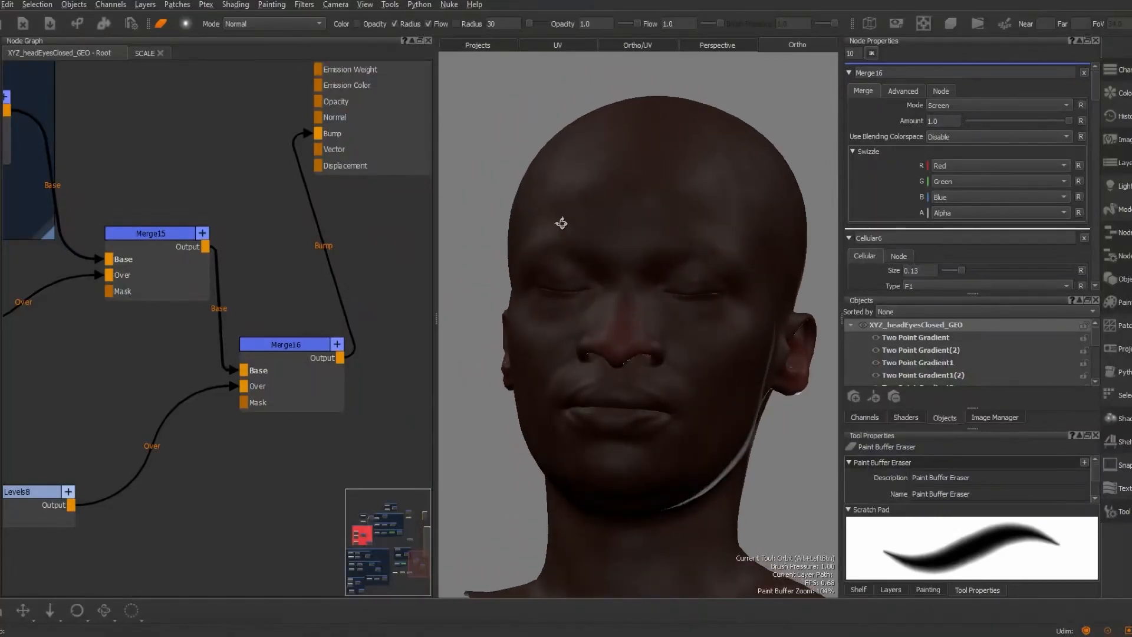
Examine the combined skin bump up close on the forehead and across the shaded face
scroll(642, 228, "up", 5)
middle_click_drag(617, 210, 688, 439, "alt")
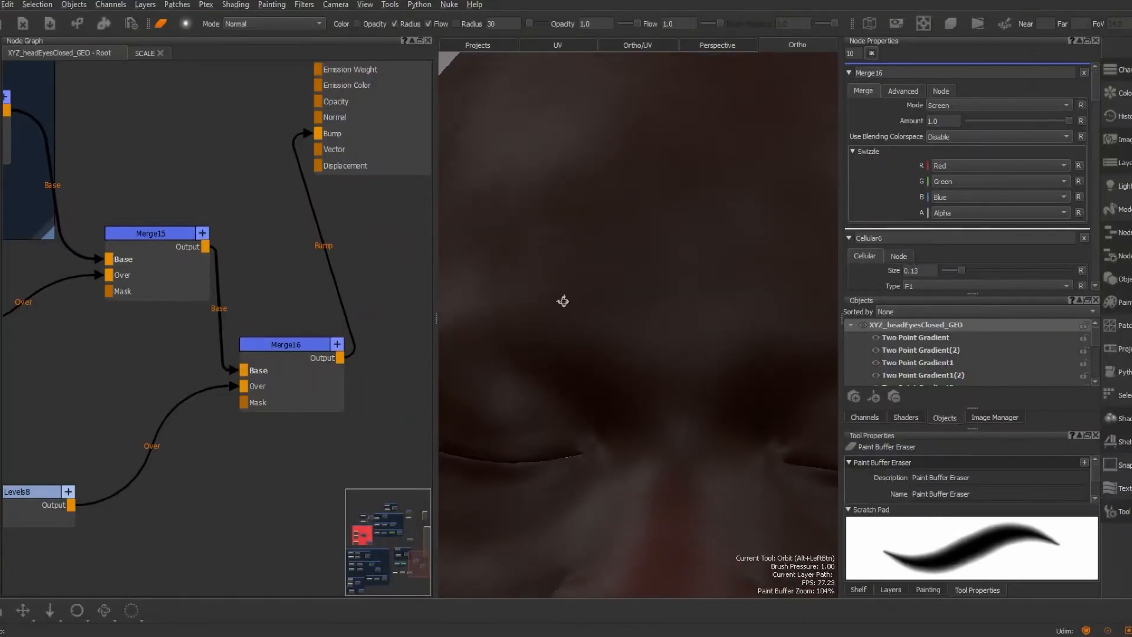
mouse_move(564, 301)
left_mouse_down("alt")
mouse_move(538, 298)
mouse_move(578, 309)
left_mouse_up("alt")
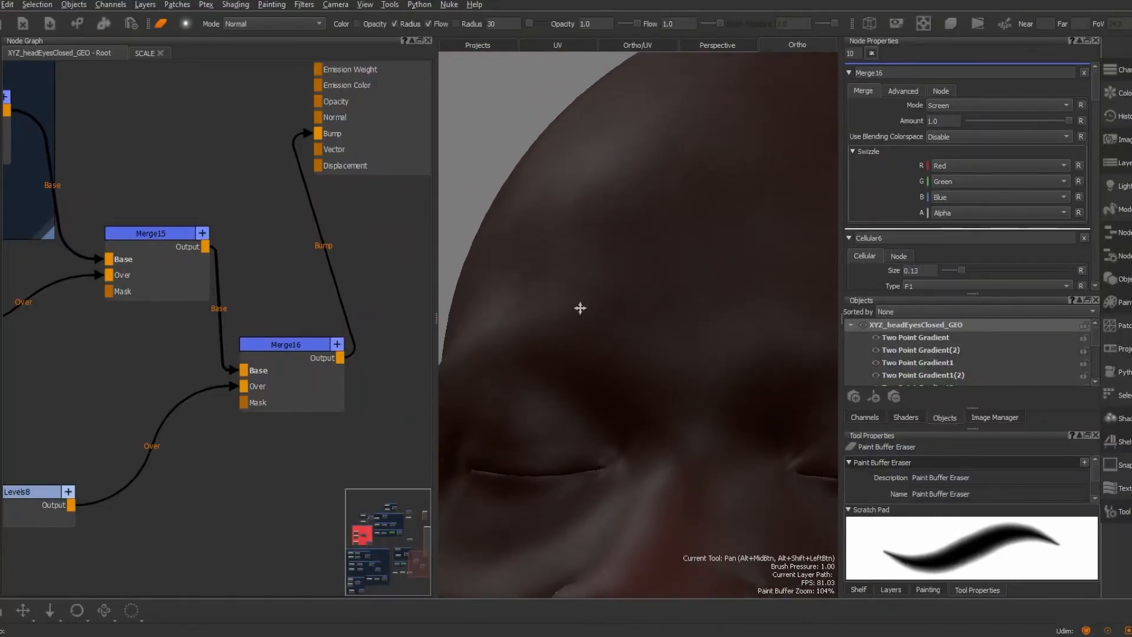
middle_click_drag(578, 308, 627, 331, "alt")
right_click_drag(627, 331, 674, 336, "alt")
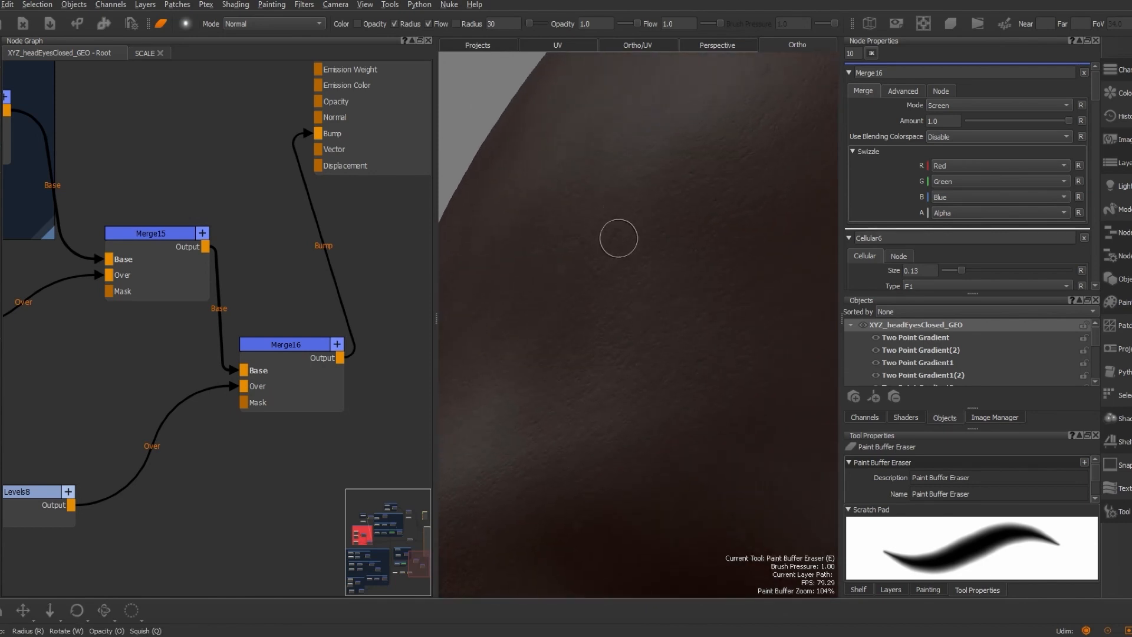
left_click_drag(619, 238, 637, 315, "alt")
right_click_drag(637, 315, 581, 310, "alt")
middle_click_drag(581, 310, 772, 259, "alt")
middle_click_drag(595, 291, 708, 289, "alt")
left_click_drag(679, 315, 556, 299, "alt")
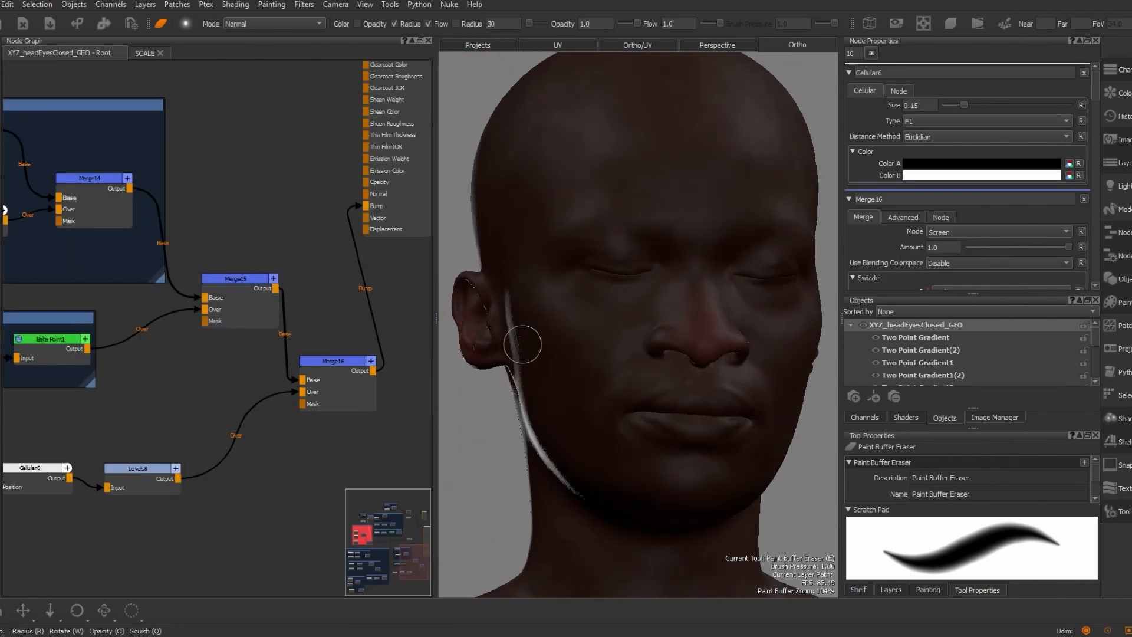
Add a Backdrop behind the SCALE, Cellular and Levels nodes and resize it to enclose all three
scroll(248, 485, "down", 2)
middle_click_drag(248, 485, 358, 452)
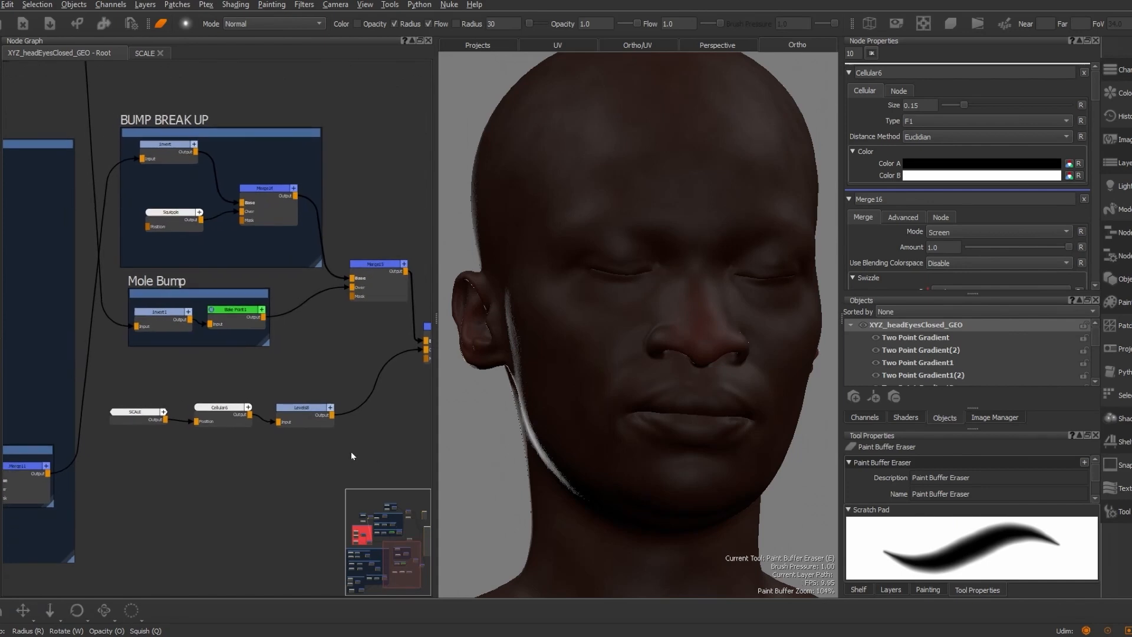
left_click_drag(379, 464, 107, 397)
key("Tab")
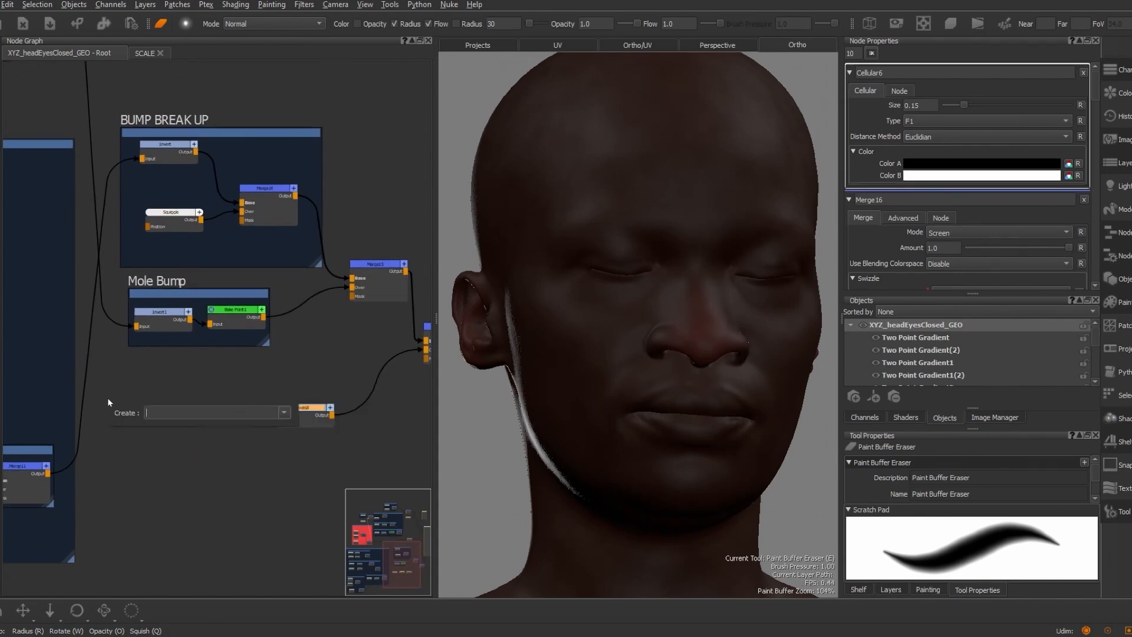
left_click(118, 366)
key("Tab")
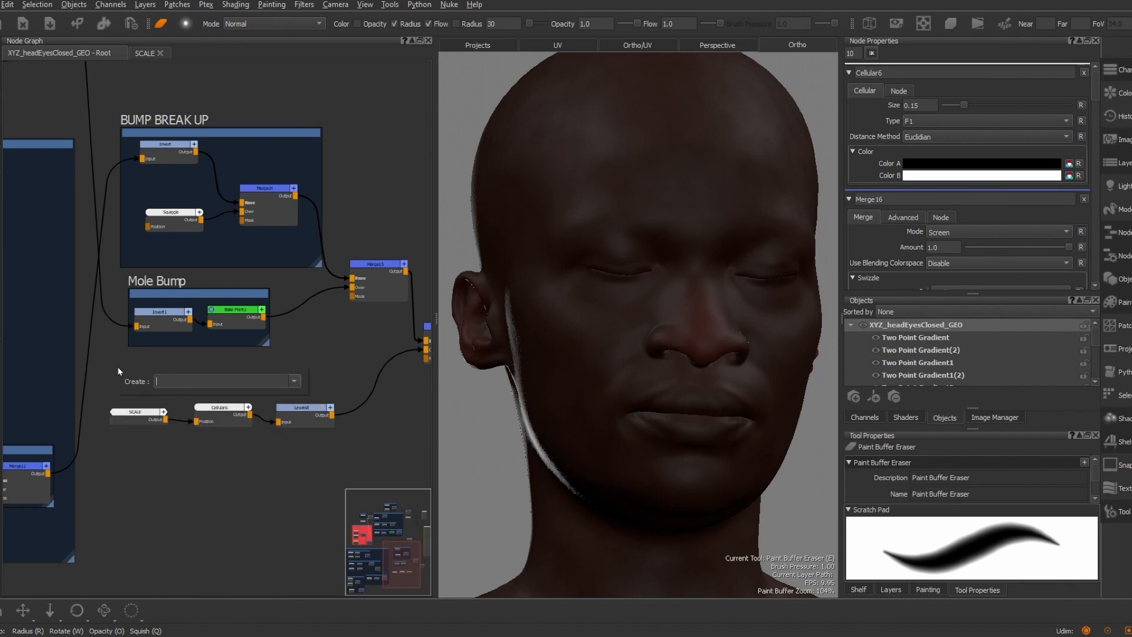
type("backdrop")
key("Return")
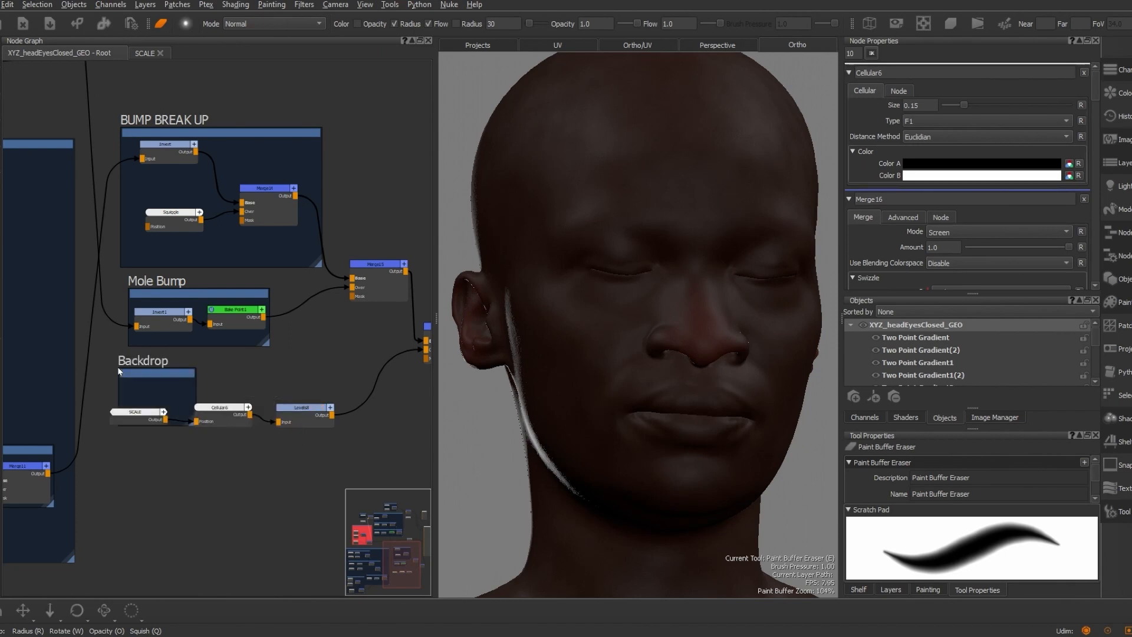
left_click_drag(136, 372, 116, 380)
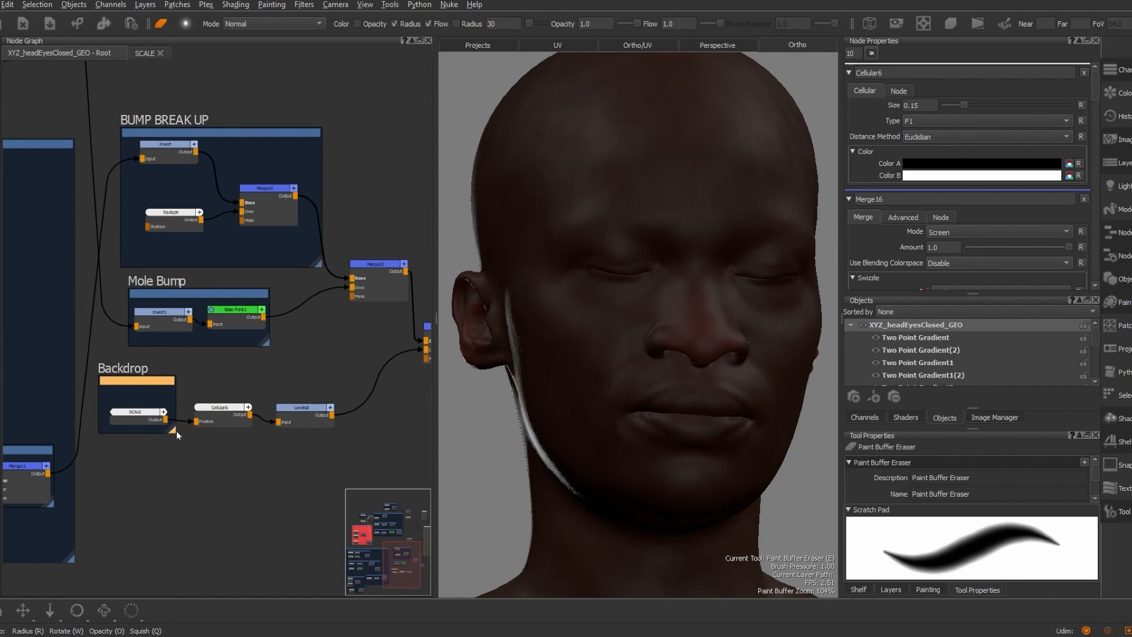
left_click_drag(176, 431, 345, 455)
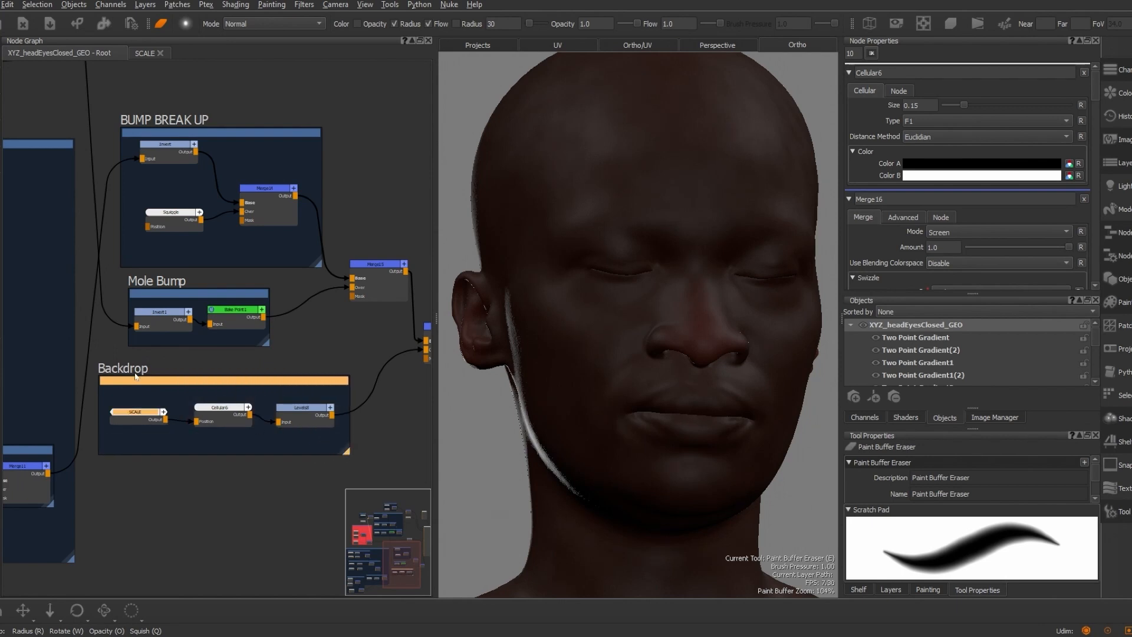
Rename the new backdrop as Pimples
left_click(144, 381)
double_click(143, 381)
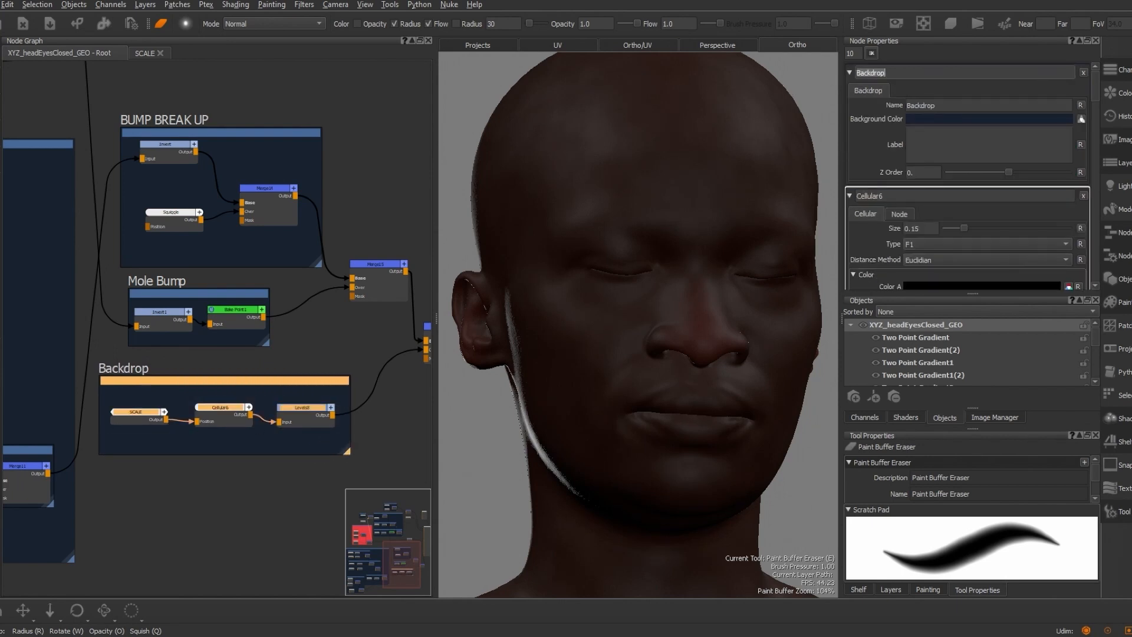
type("pimples")
key("Return")
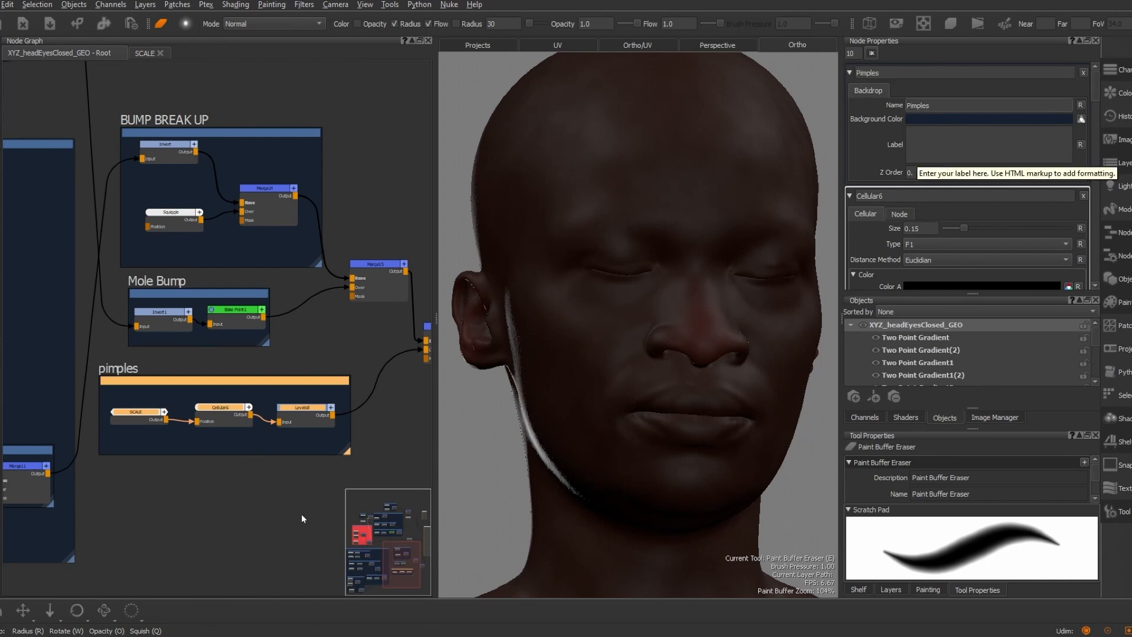
left_click(216, 518)
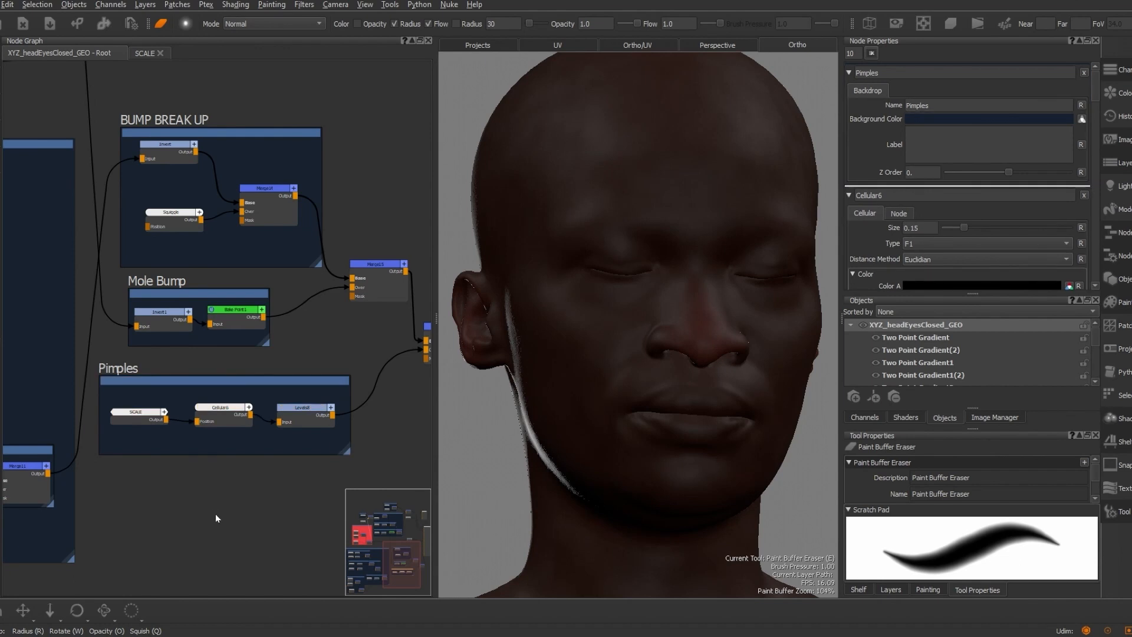
Duplicate the SCALE node and place the copy below the Pimples backdrop
left_click(130, 413)
key("ctrl+c")
left_click(119, 496)
key("ctrl+v")
left_click_drag(139, 505, 130, 506)
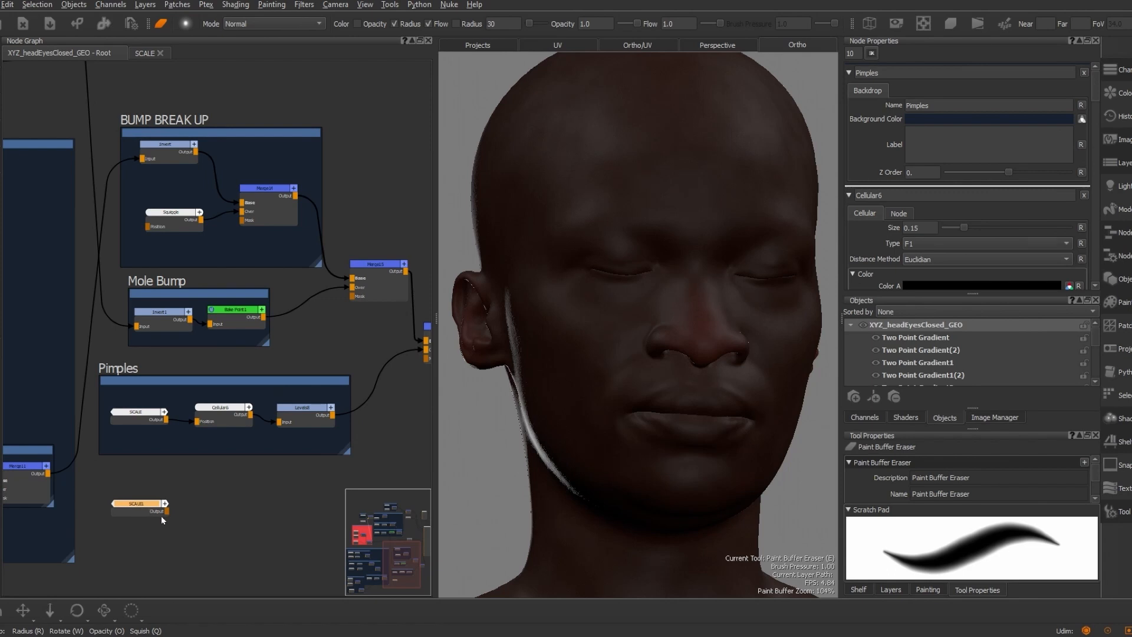
Create a Cloud node and align it beside the duplicated SCALE node
left_click(194, 510)
key("Tab")
type("dou")
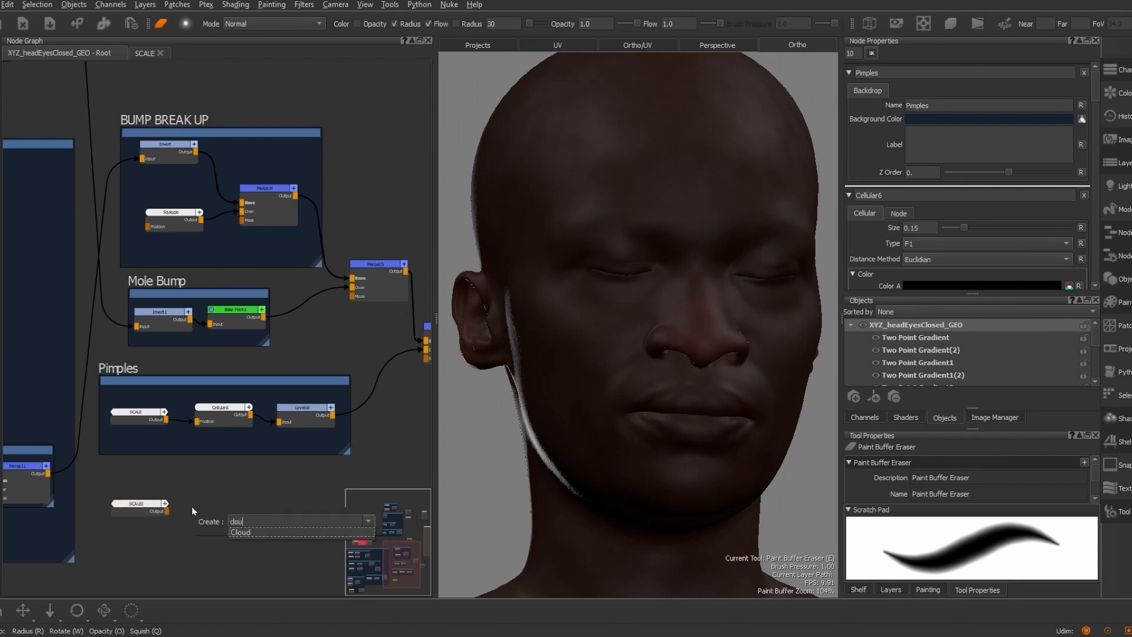
key("Down")
key("Return")
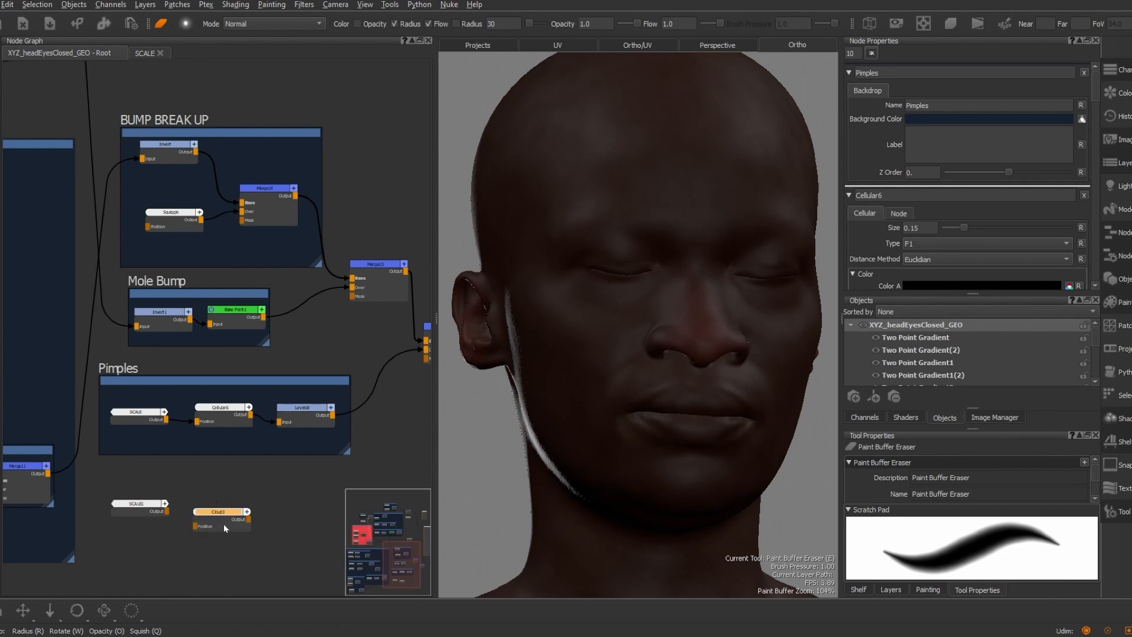
left_click_drag(225, 514, 227, 506)
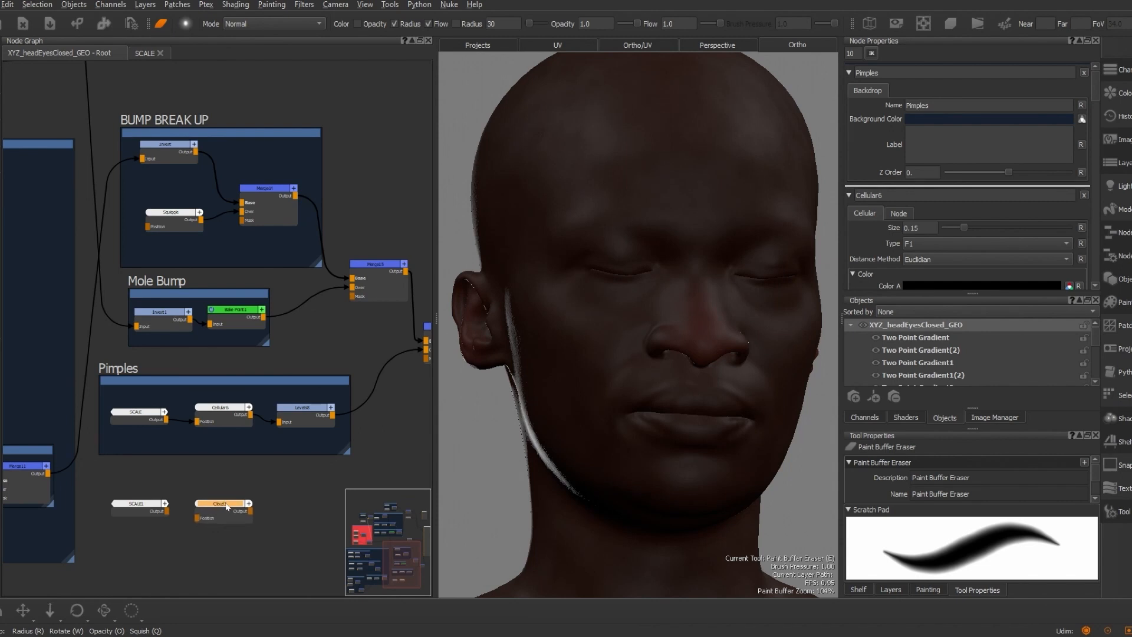
Set the Cloud node's Color A to black and Color B to white, and preview its output on the head
double_click(227, 506)
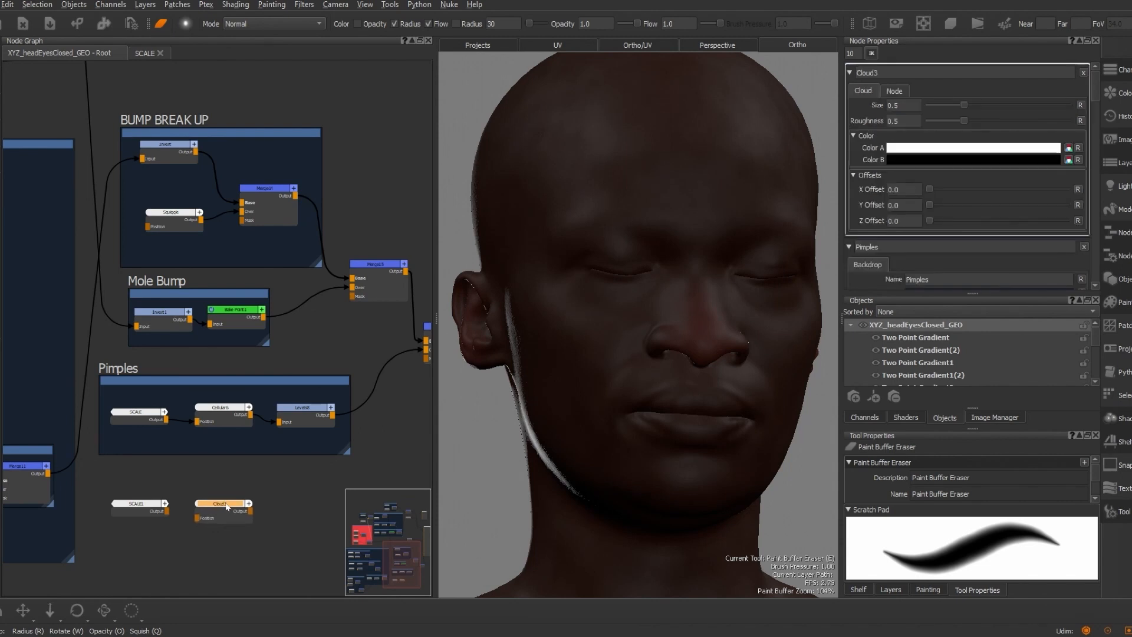
left_click(926, 148)
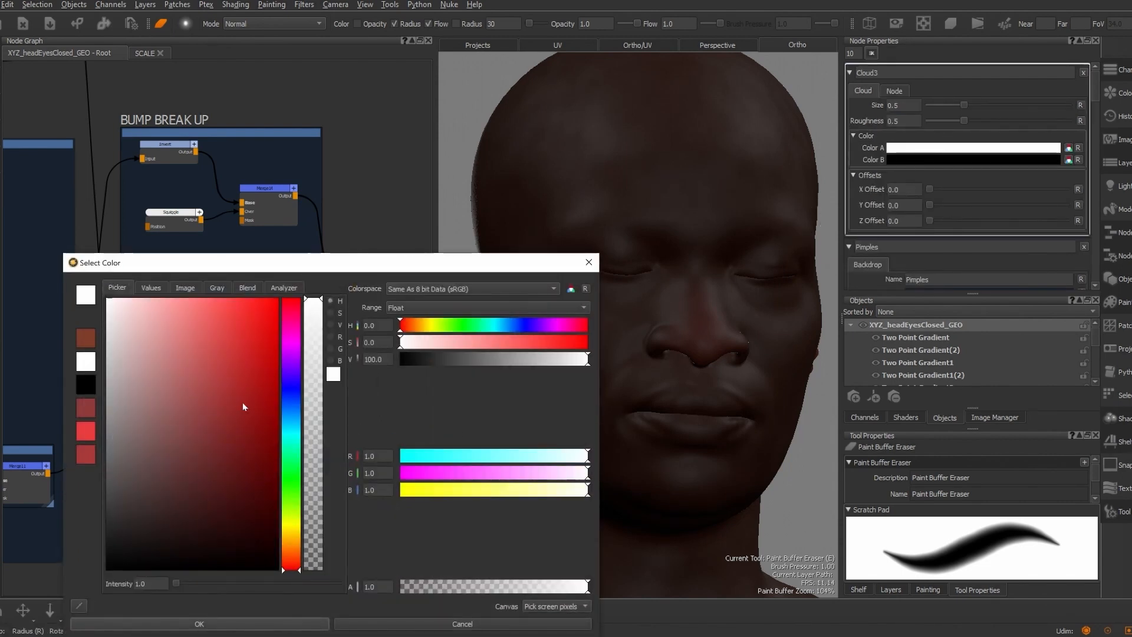
left_click_drag(228, 406, 36, 585)
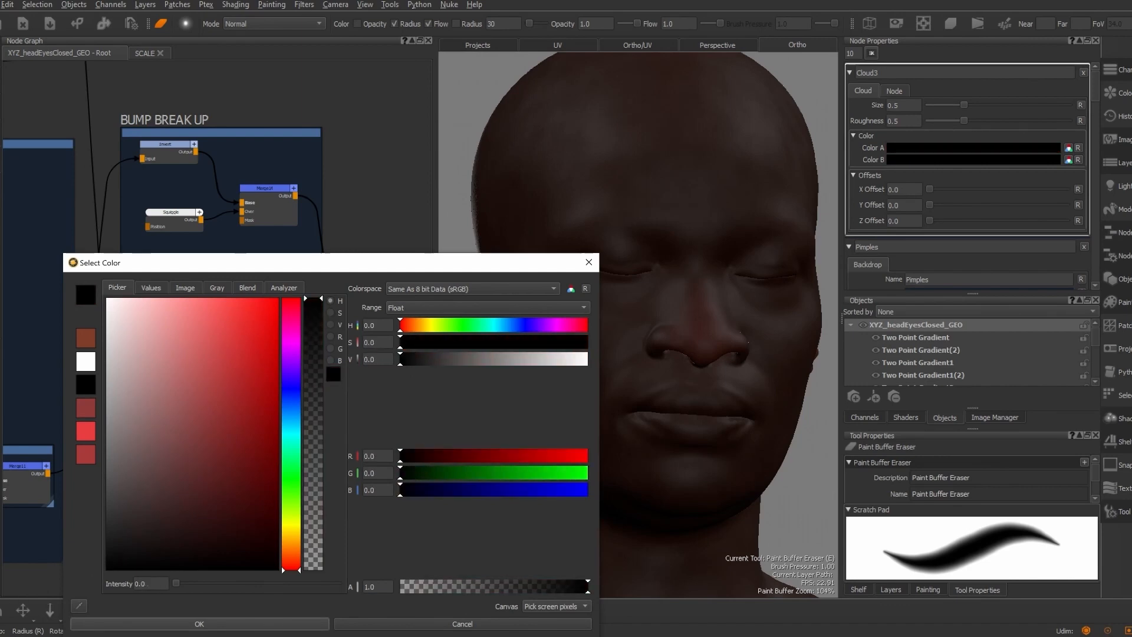
left_click(242, 623)
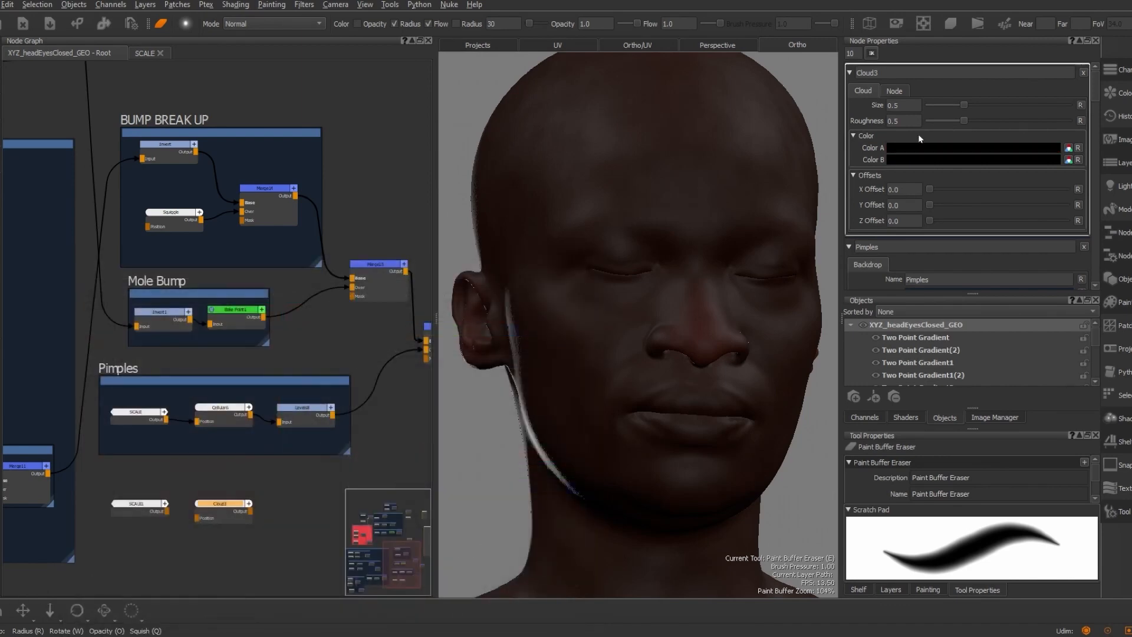
left_click(907, 163)
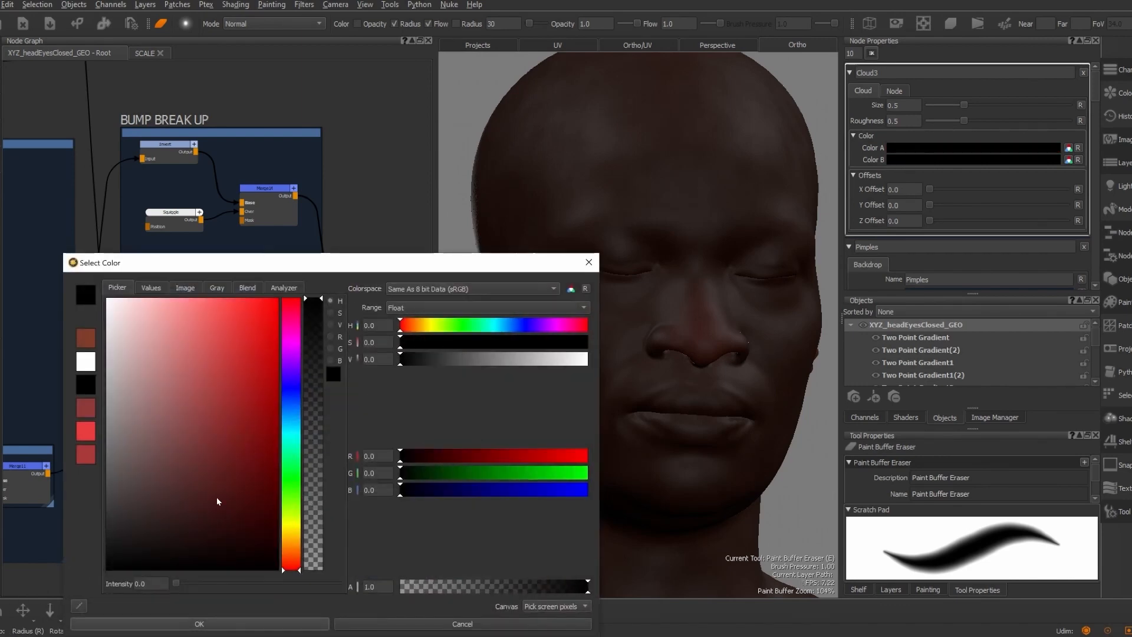
left_click_drag(219, 500, 50, 265)
left_click(224, 625)
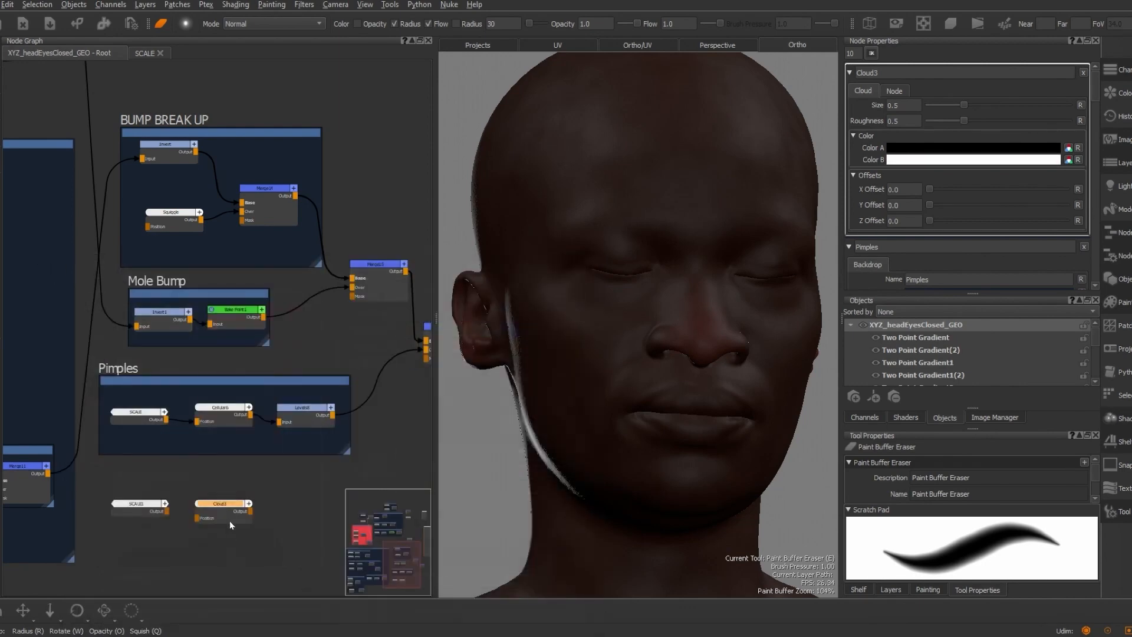
key("1")
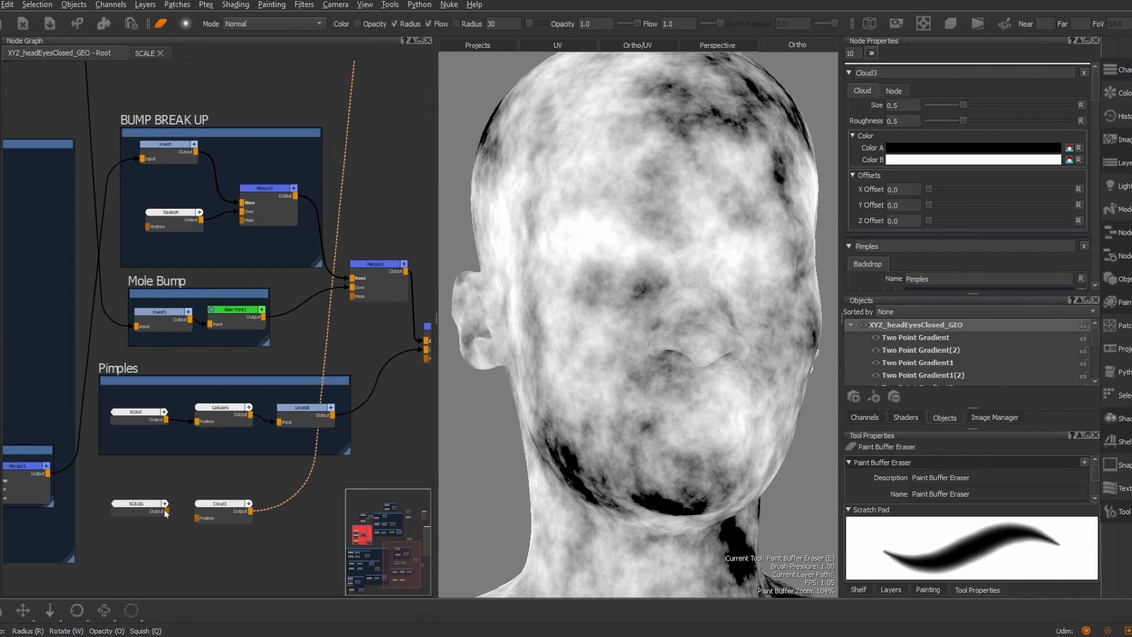
Feed the duplicated SCALE node into the Cloud's Position and set its internal Vector to X 0.225, Y 1.0 and Z 0.972
left_click_drag(164, 510, 197, 518)
double_click(138, 505)
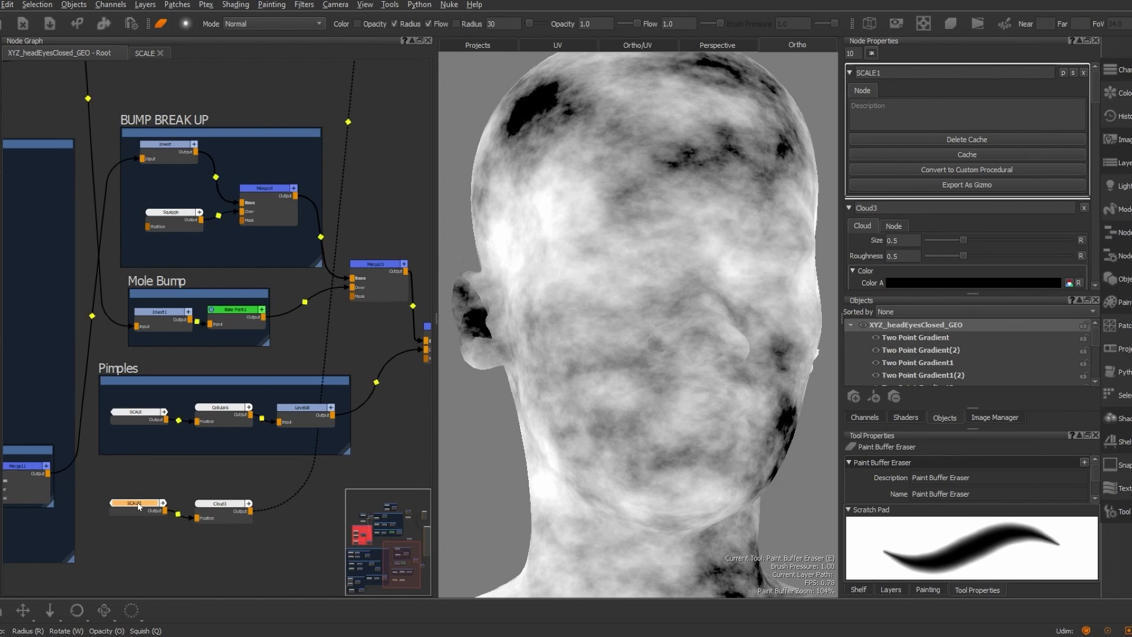
double_click(139, 505)
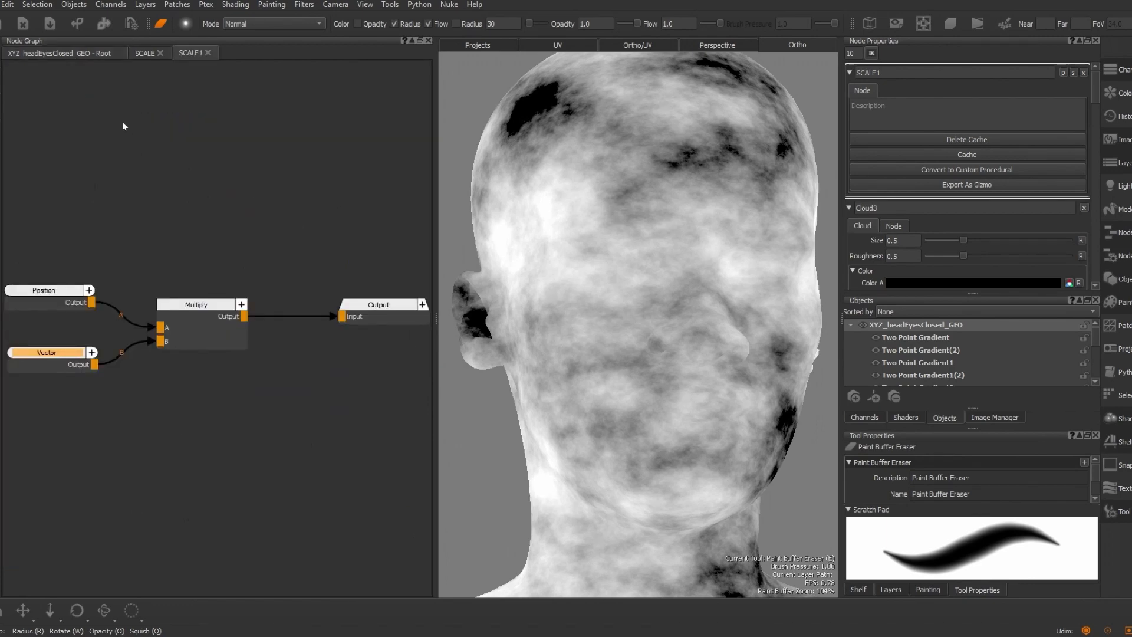
double_click(52, 352)
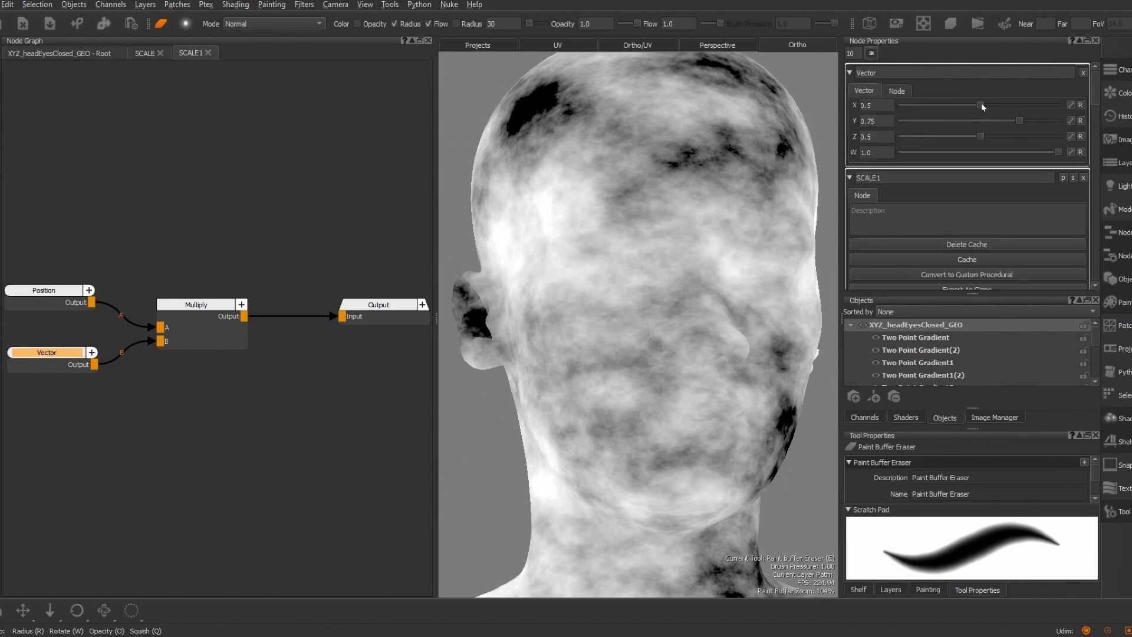
left_click_drag(981, 104, 1062, 122)
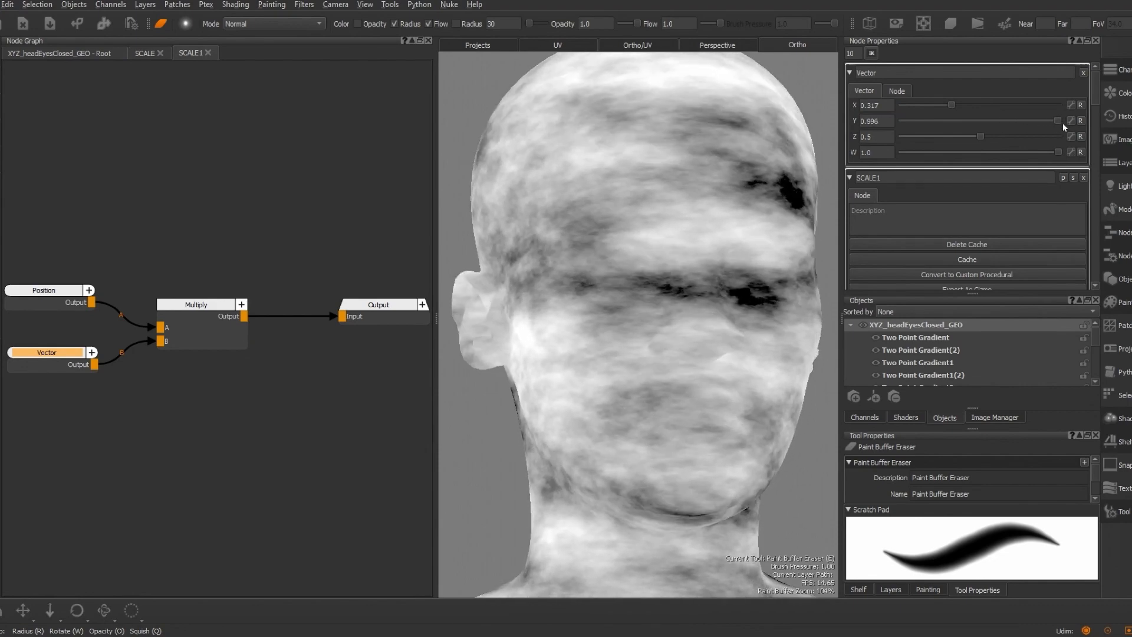
left_click_drag(983, 136, 1057, 140)
left_click_drag(957, 101, 900, 105)
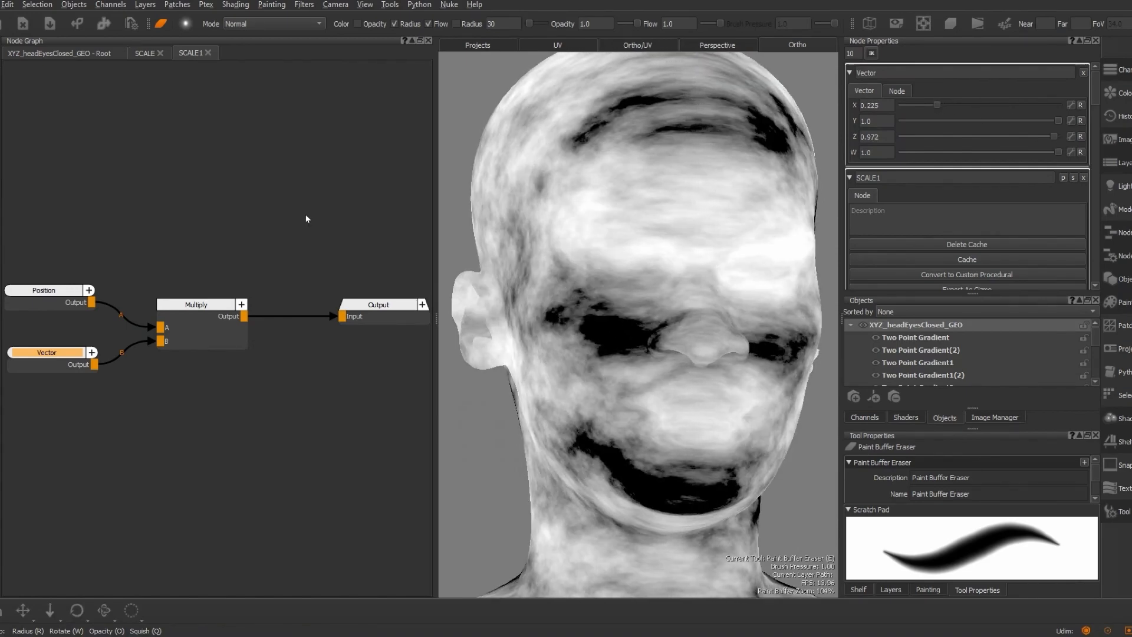
left_click(53, 54)
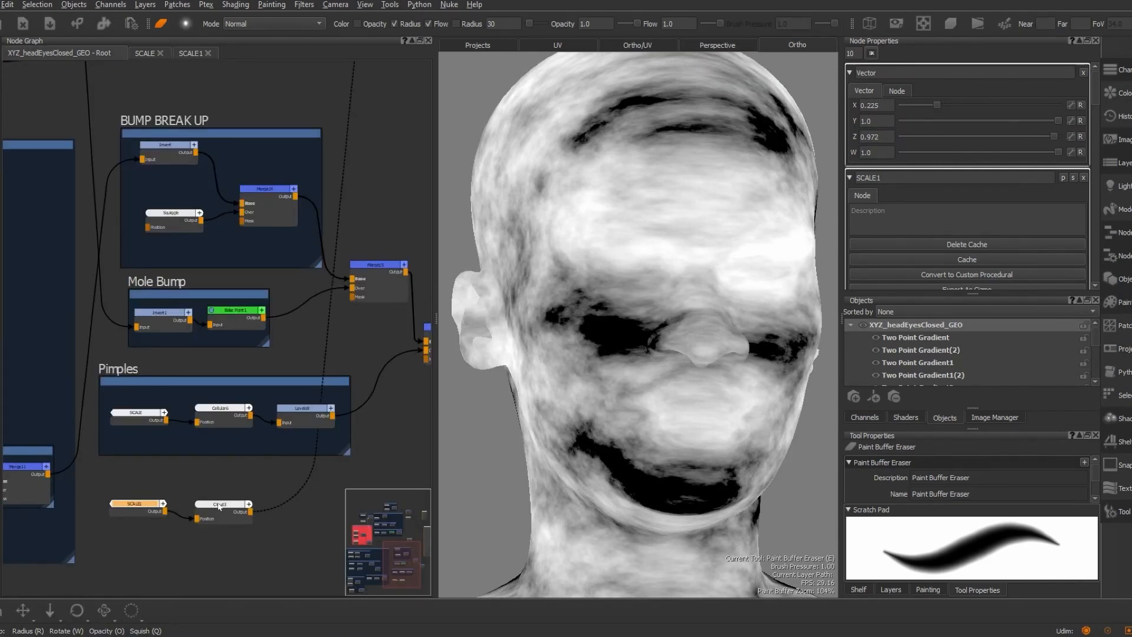
Set the Cloud node's Size to 0.189 and Roughness to 0.568
scroll(219, 506, "up", 6)
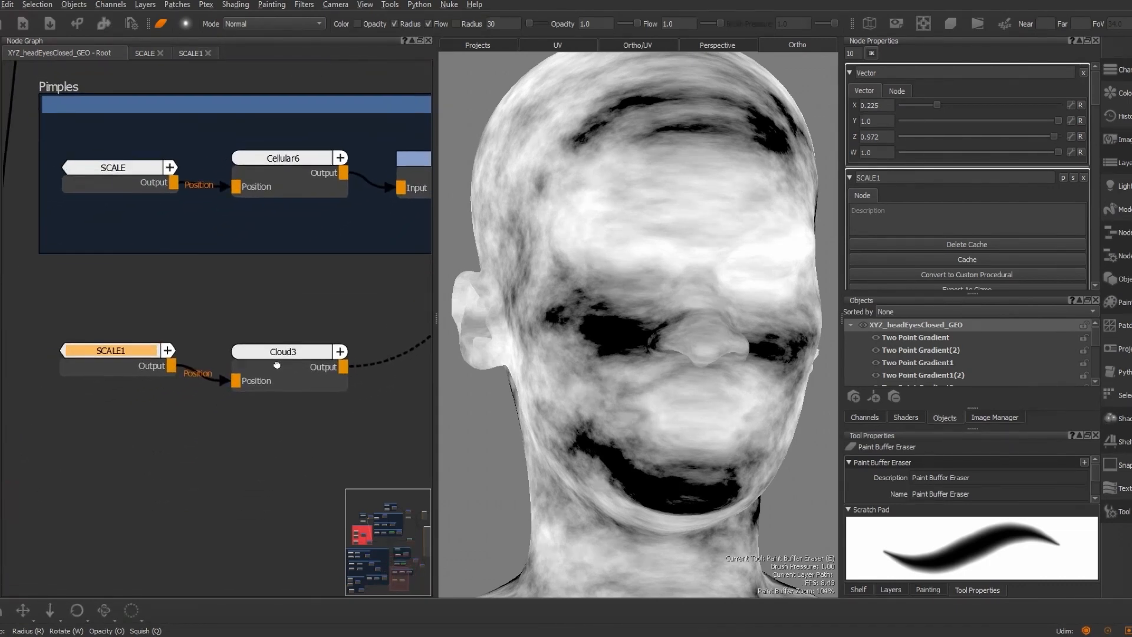
left_click(276, 364)
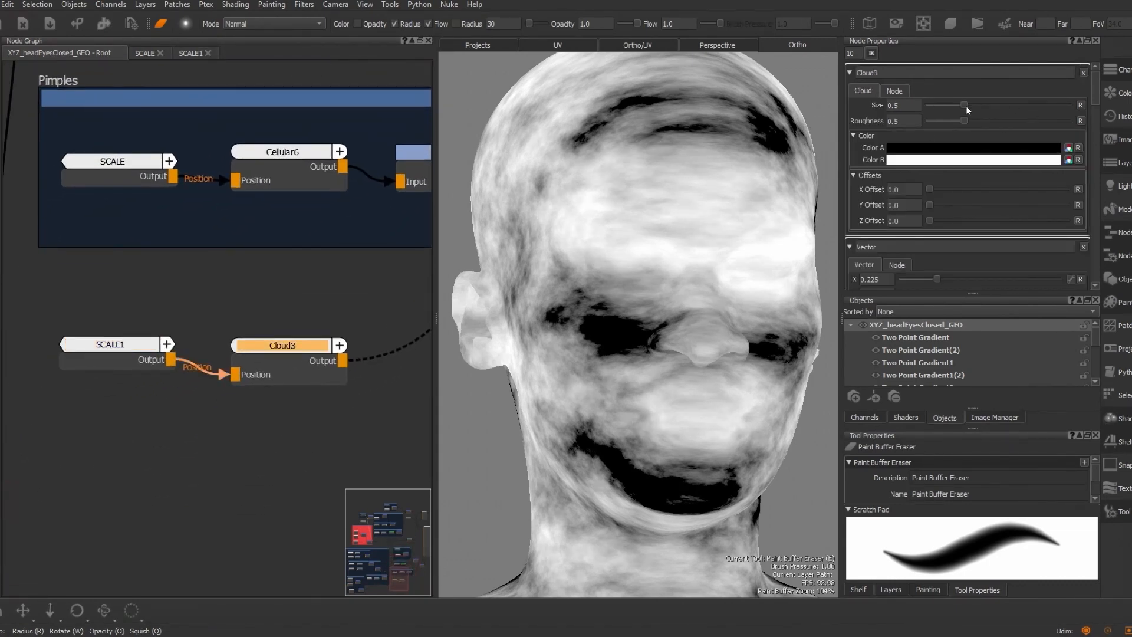
left_click_drag(964, 104, 932, 101)
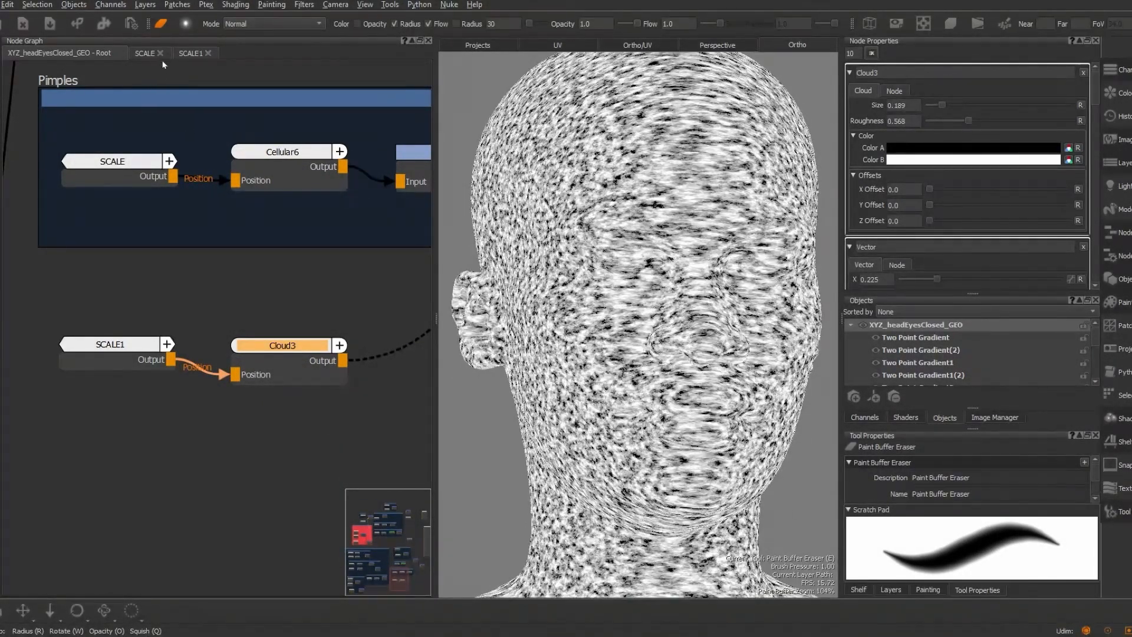
Close the original SCALE group's graph and set the Vector inside SCALE1 to X 0.088, Y 1.0 and Z 0.361
left_click(144, 54)
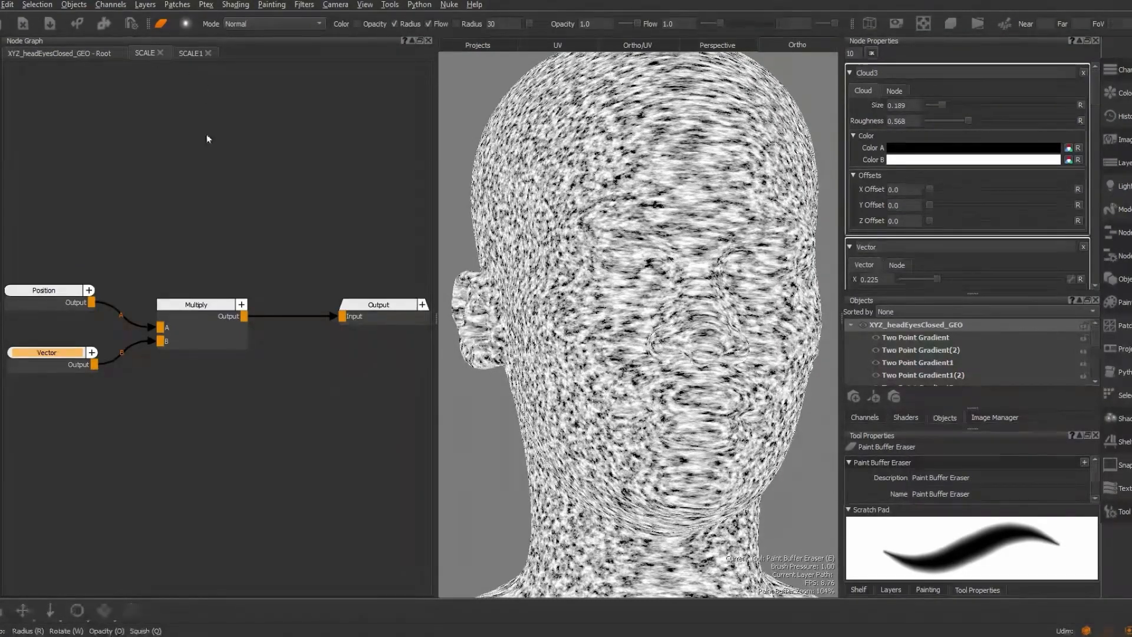
left_click(160, 53)
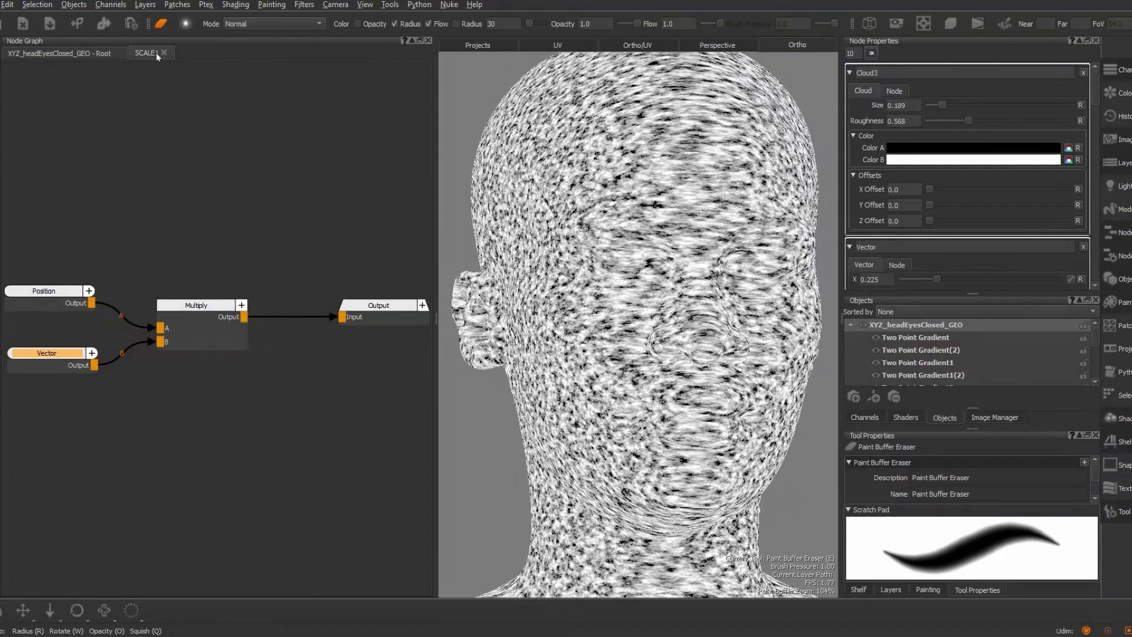
left_click(55, 353)
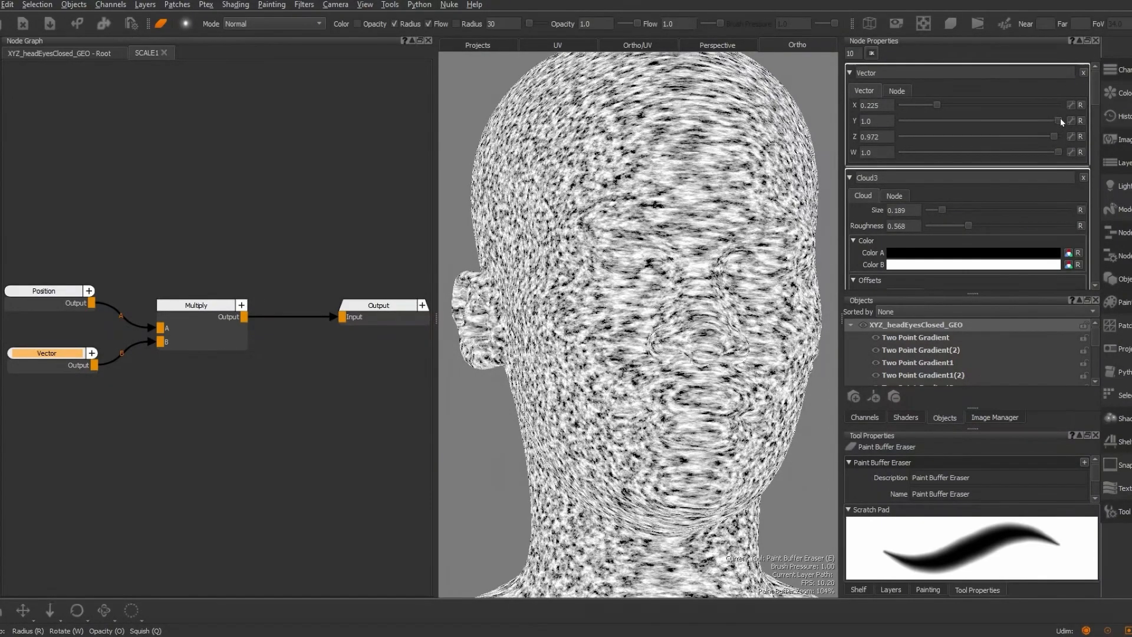
mouse_move(1060, 117)
left_mouse_down()
mouse_move(912, 118)
mouse_move(1129, 124)
left_mouse_up()
left_click_drag(1054, 137, 921, 108)
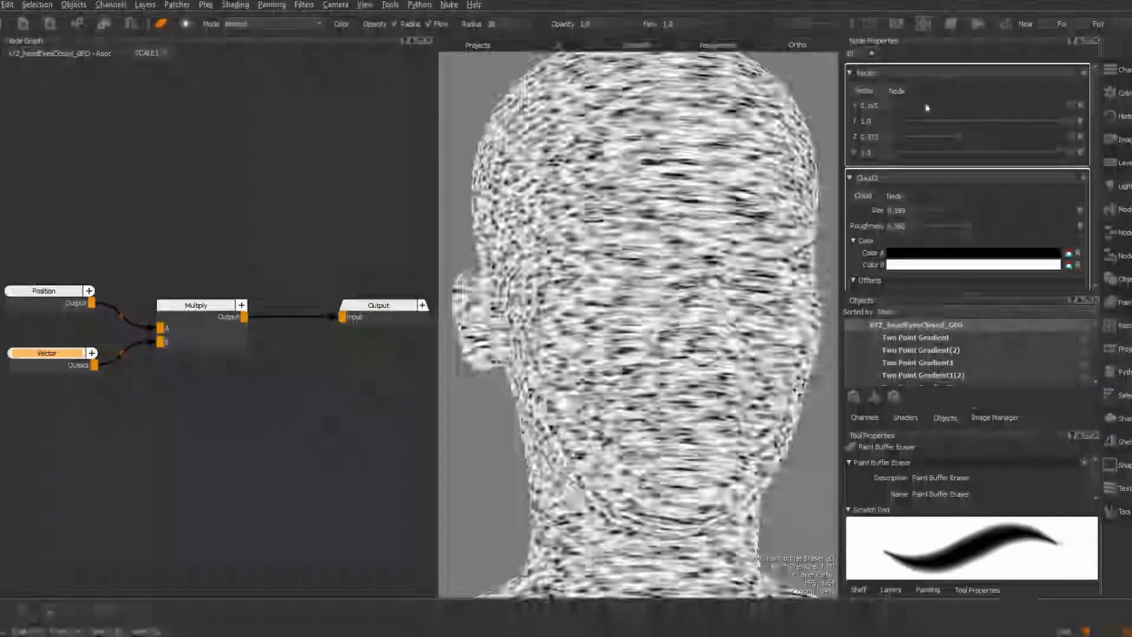
left_click_drag(921, 106, 914, 104)
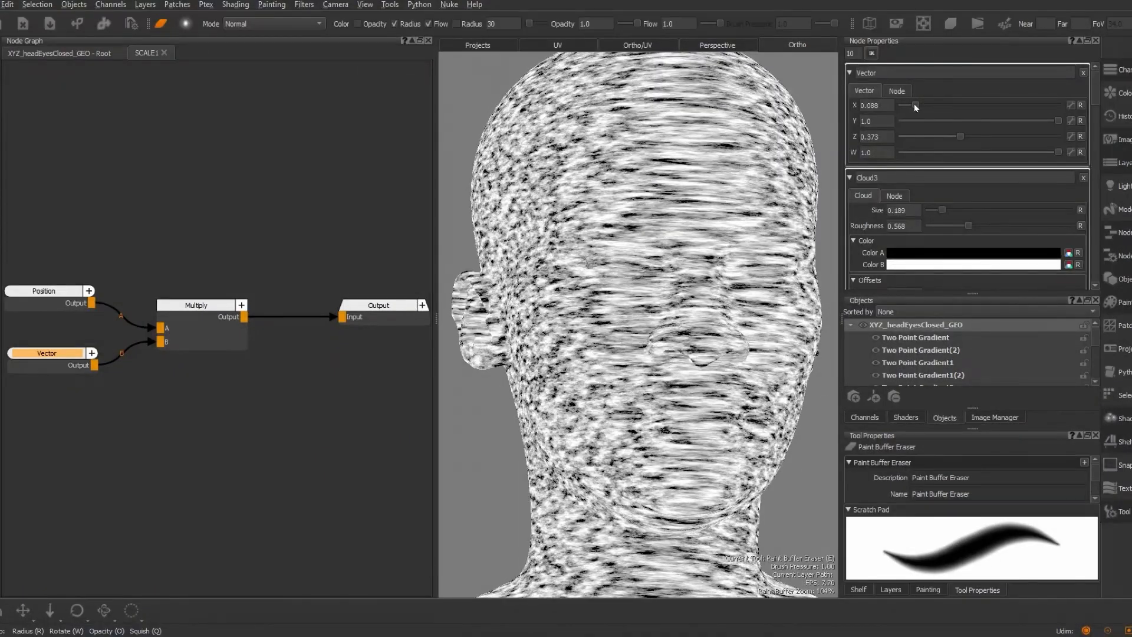
left_click_drag(960, 136, 959, 137)
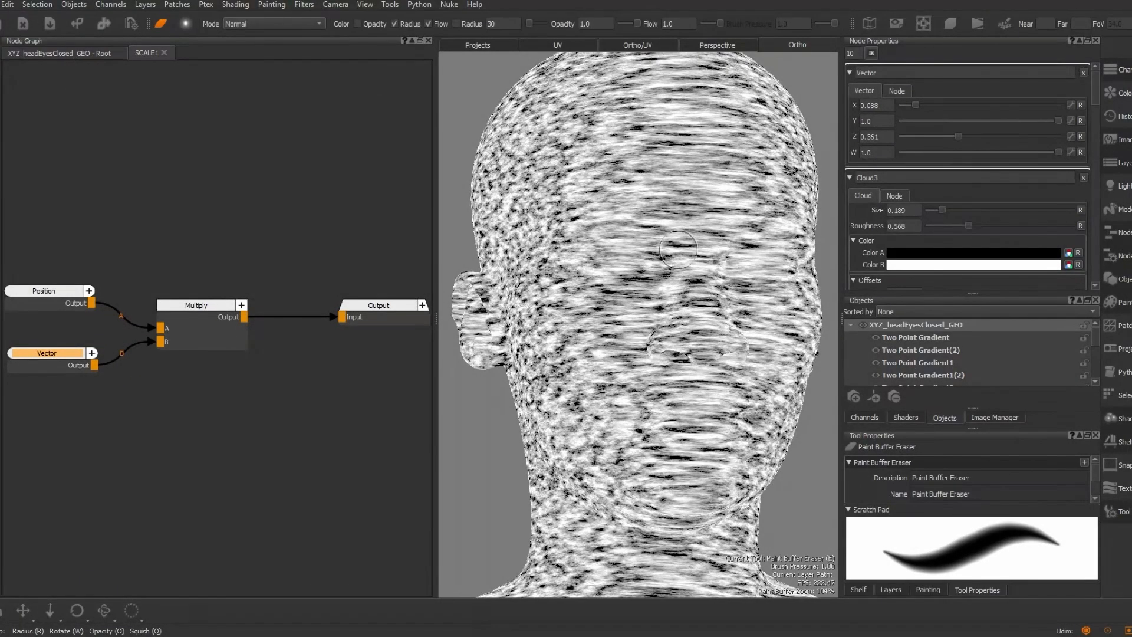
mouse_move(696, 246)
left_mouse_down("alt")
mouse_move(649, 259)
mouse_move(660, 230)
mouse_move(707, 228)
mouse_move(684, 165)
mouse_move(631, 180)
left_mouse_up("alt")
scroll(682, 159, "up", 3)
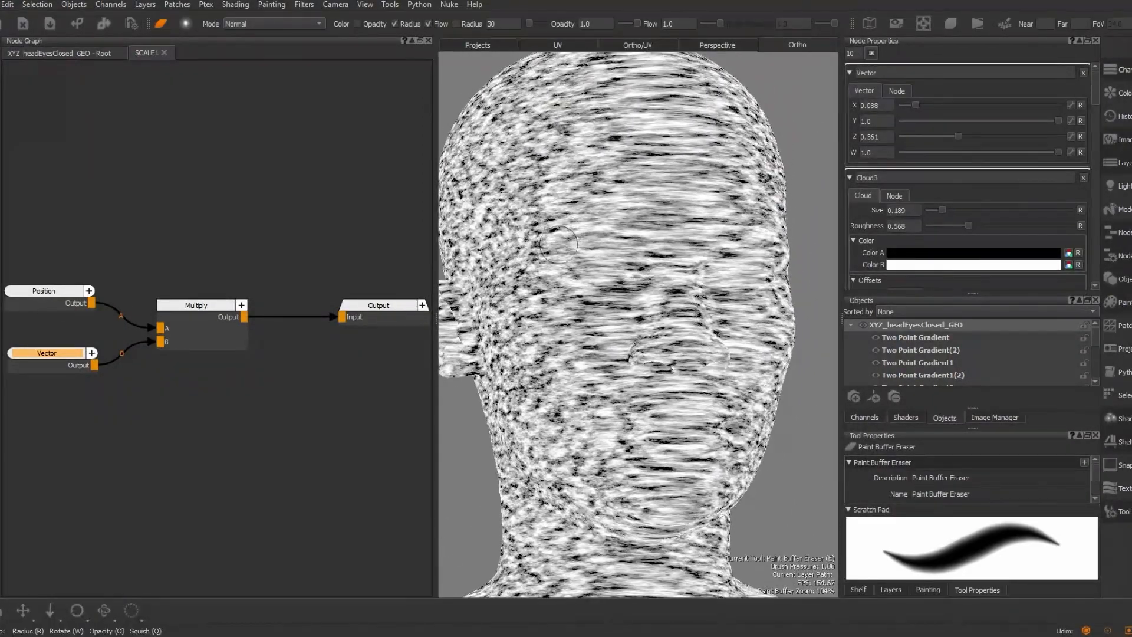
left_click(211, 390)
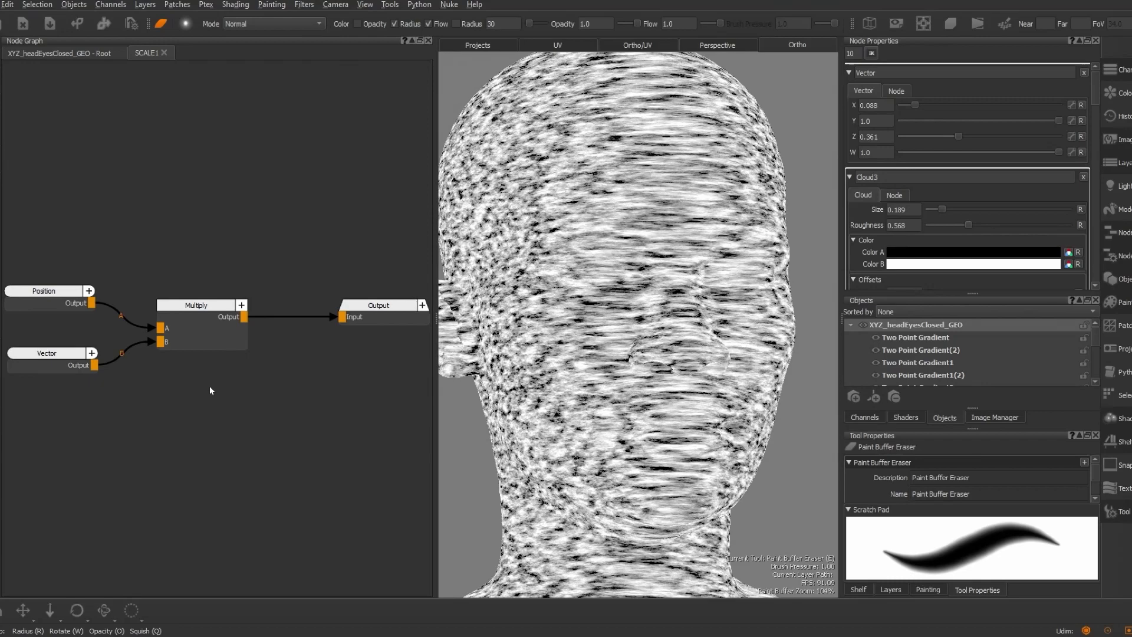
left_click(68, 53)
Create a Levels node beside the Cloud node in the root graph and connect the Cloud output to its input
scroll(247, 429, "down", 3)
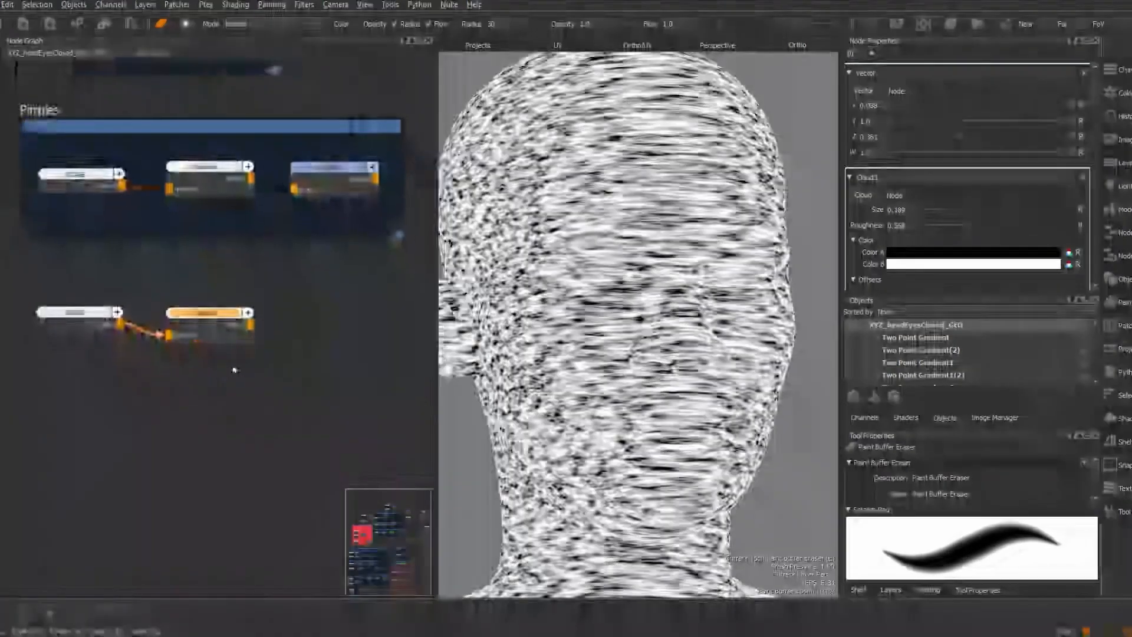
key("Tab")
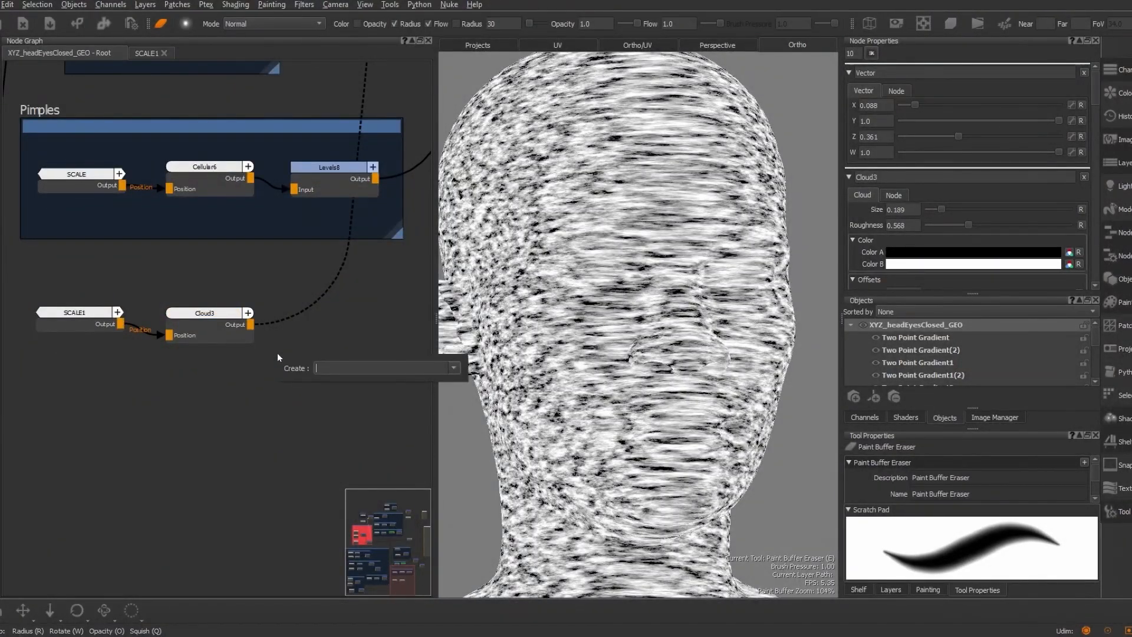
type("le")
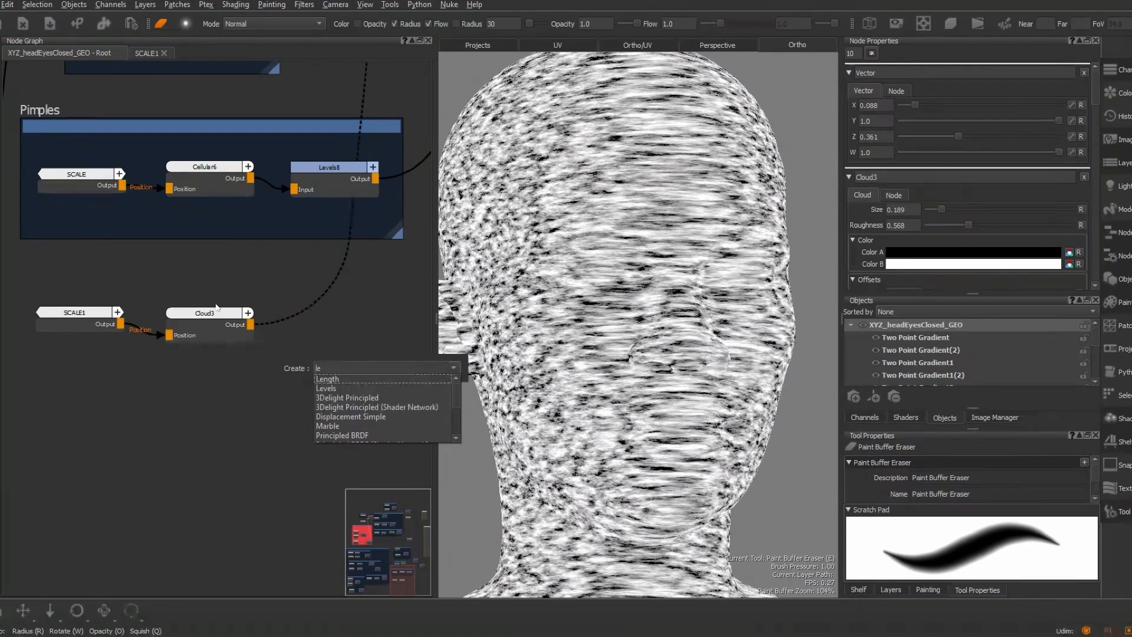
key("Down")
key("Return")
scroll(295, 364, "up", 4)
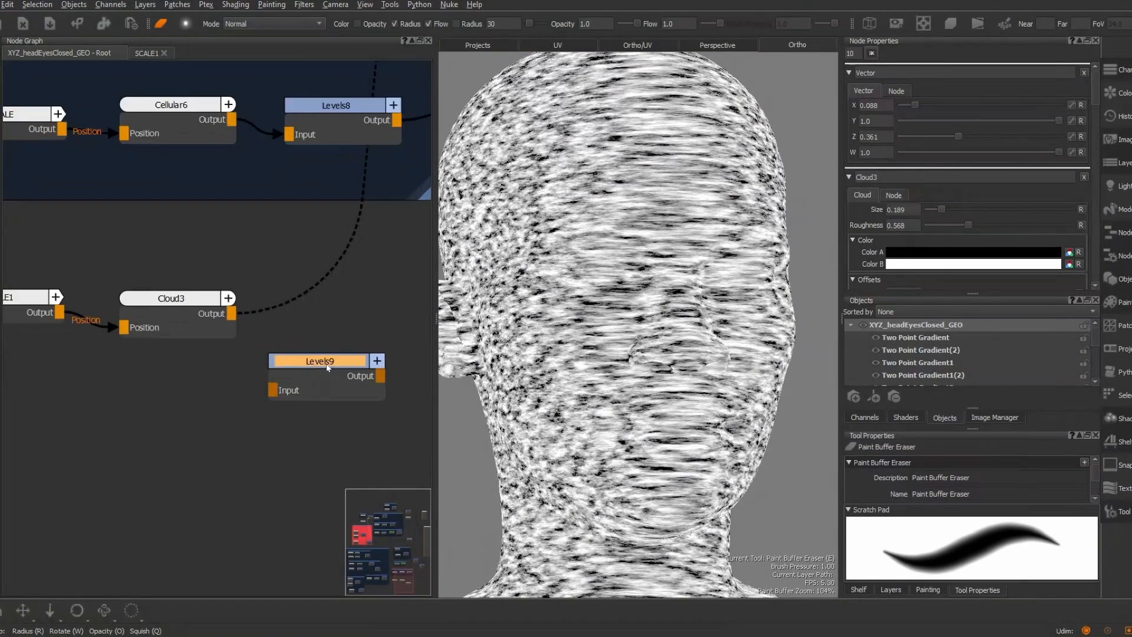
left_click_drag(340, 337, 361, 271)
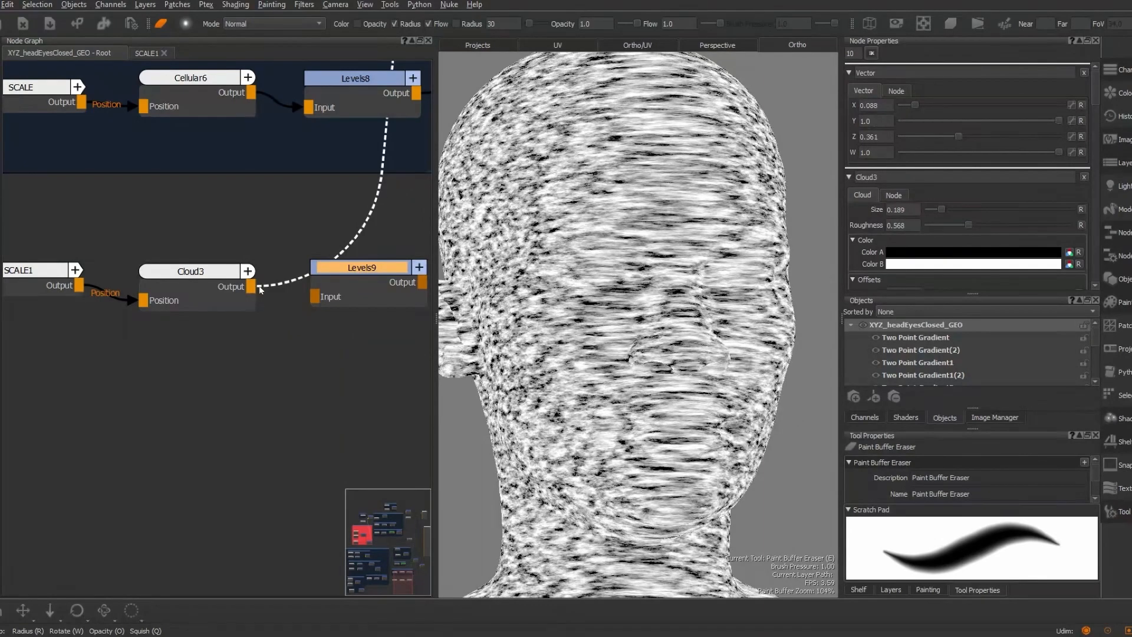
left_click(190, 271)
left_click_drag(251, 287, 323, 299)
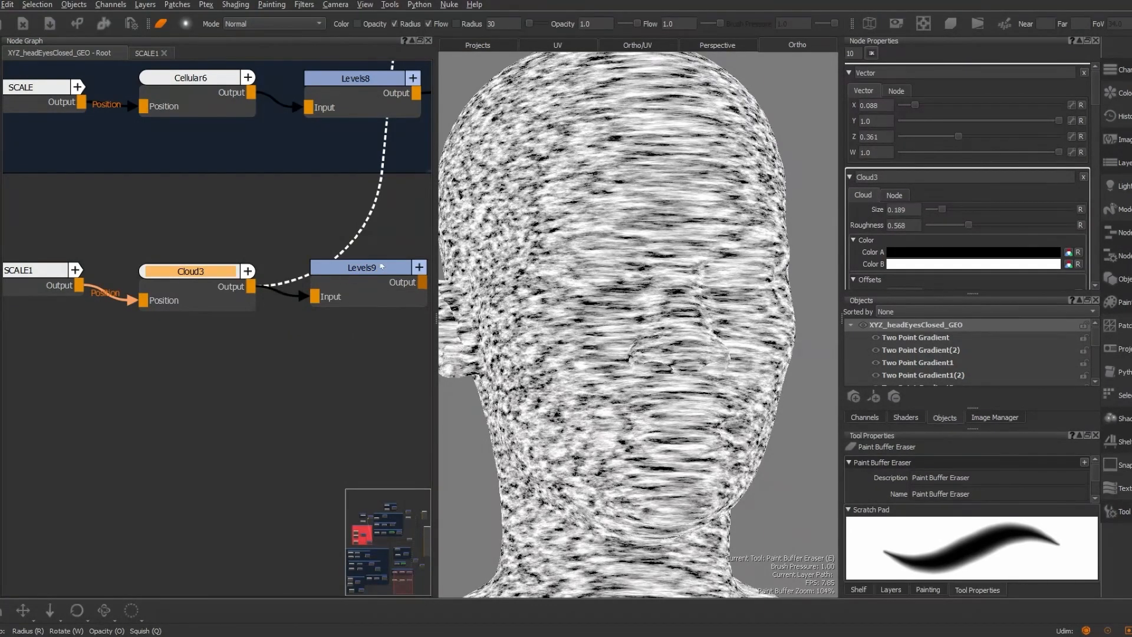
left_click_drag(382, 266, 366, 269)
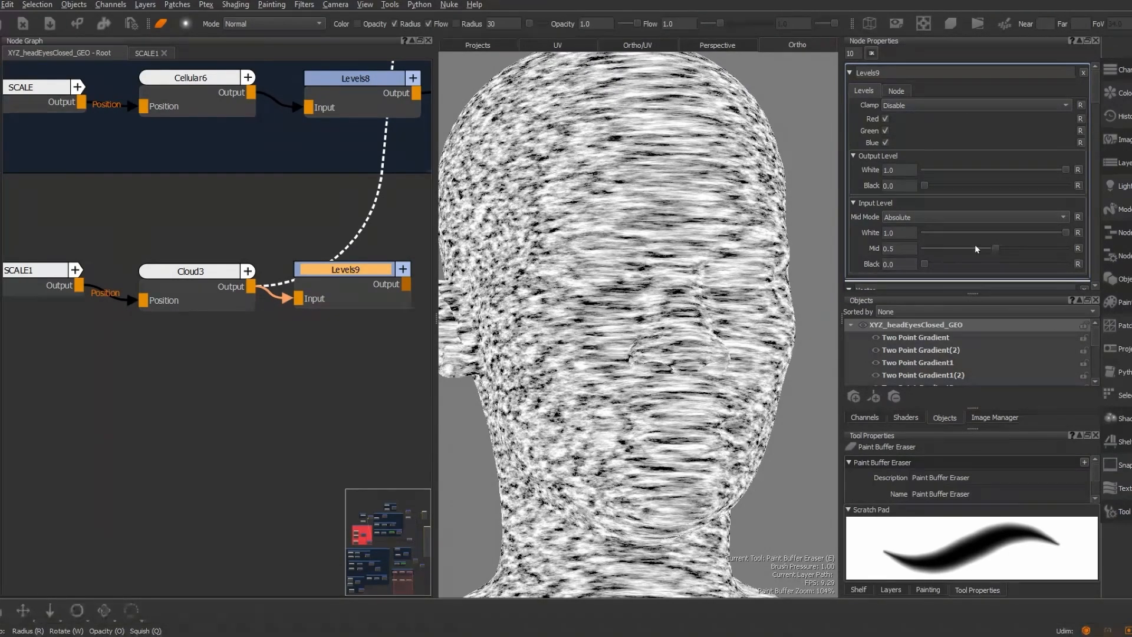
Preview the new Levels node on the head and set its input Mid to 0.868 and input Black to 0.313
double_click(899, 248)
type("0.85")
key("Return")
left_click(341, 271)
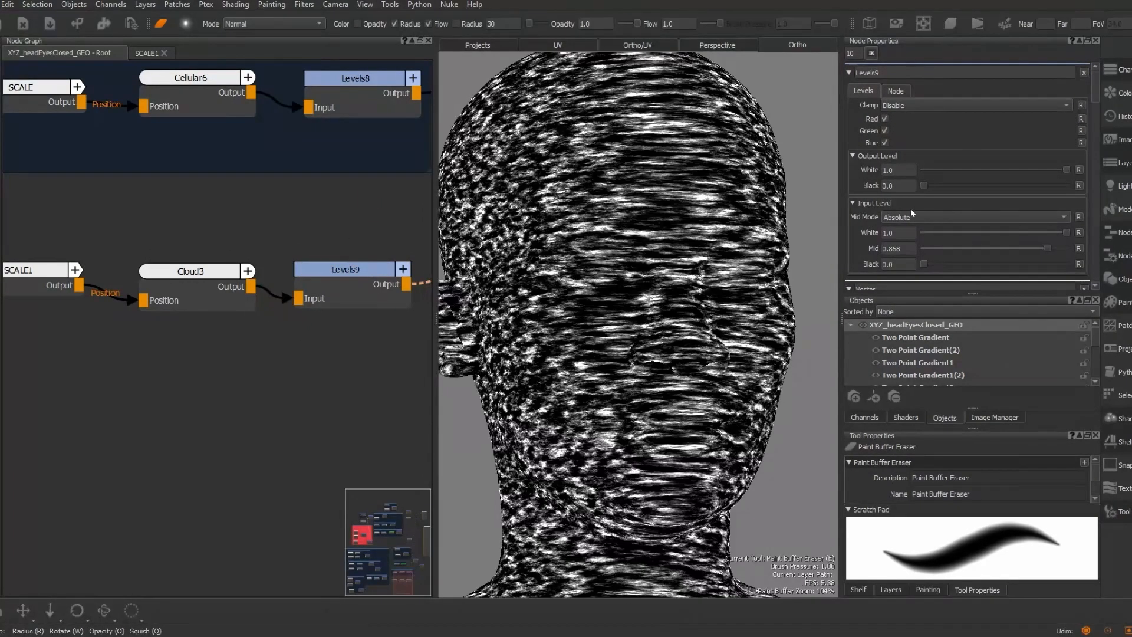
left_click_drag(940, 267, 971, 265)
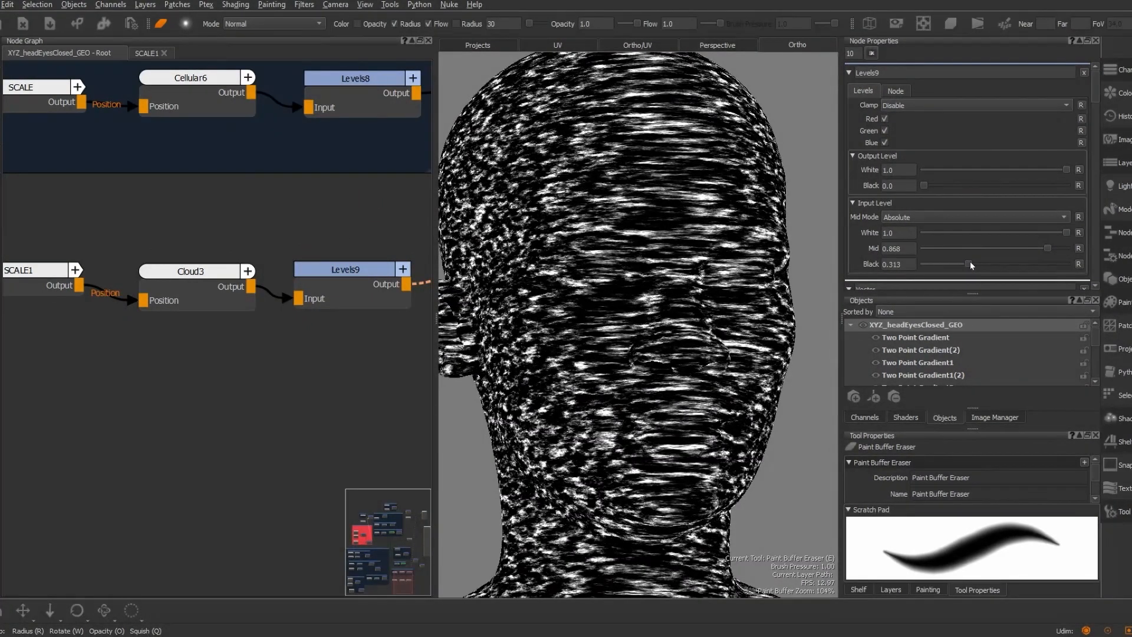
left_click_drag(1048, 246, 1059, 249)
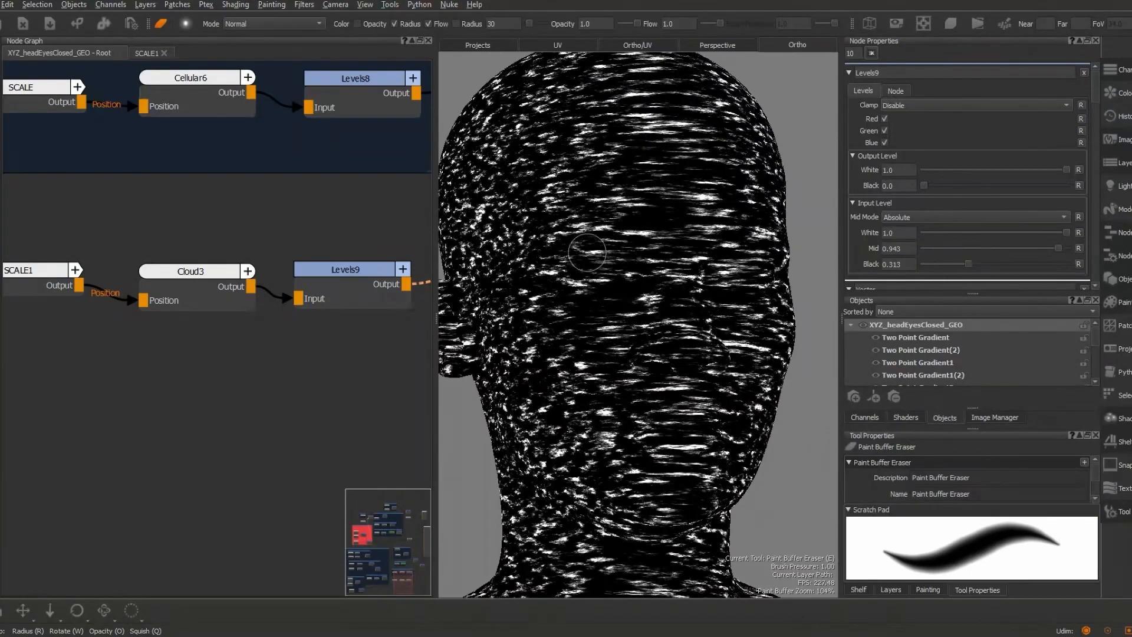
left_click(216, 272)
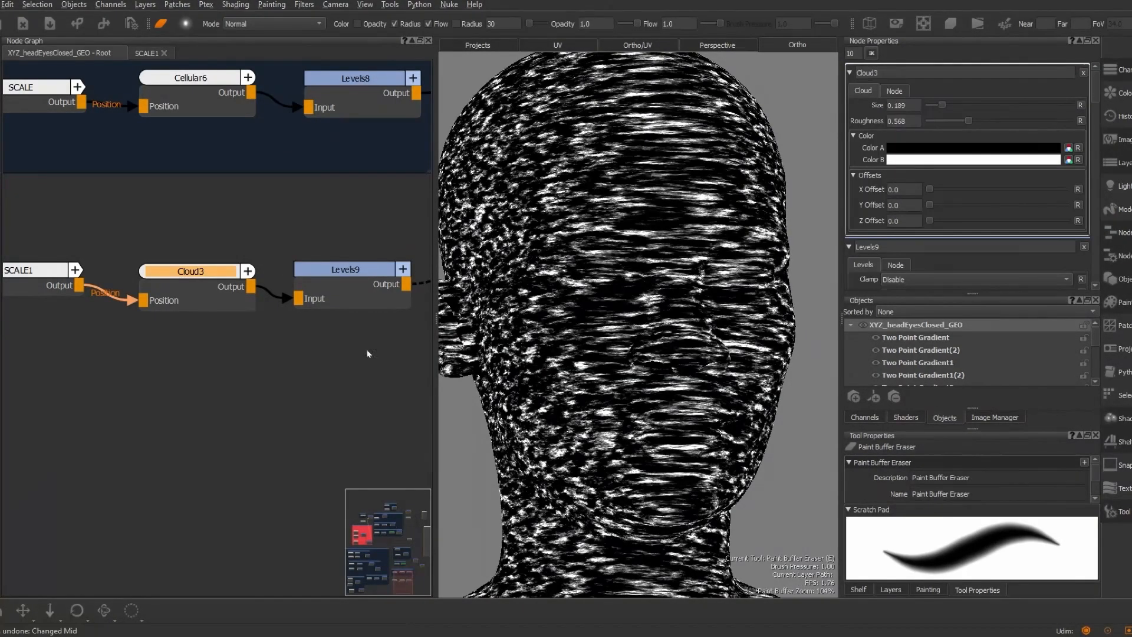
Create an Invert node, connect the new Levels output to its input, and preview the inverted result on the head
middle_click_drag(369, 354, 269, 362)
left_click(324, 347)
key("Tab")
type("Invert")
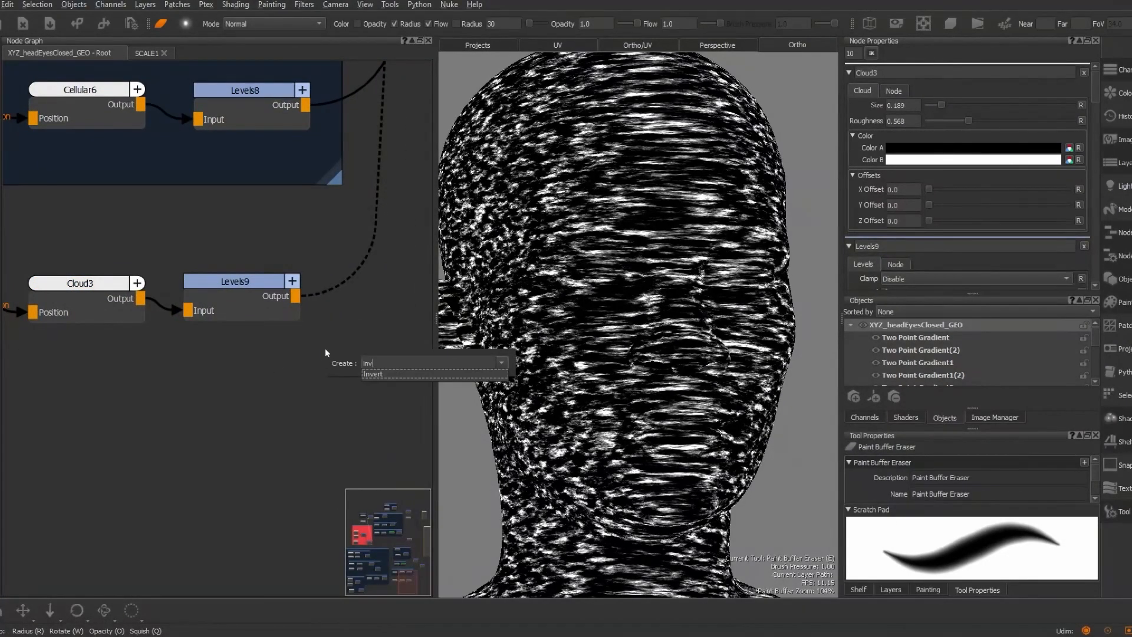
key("Return")
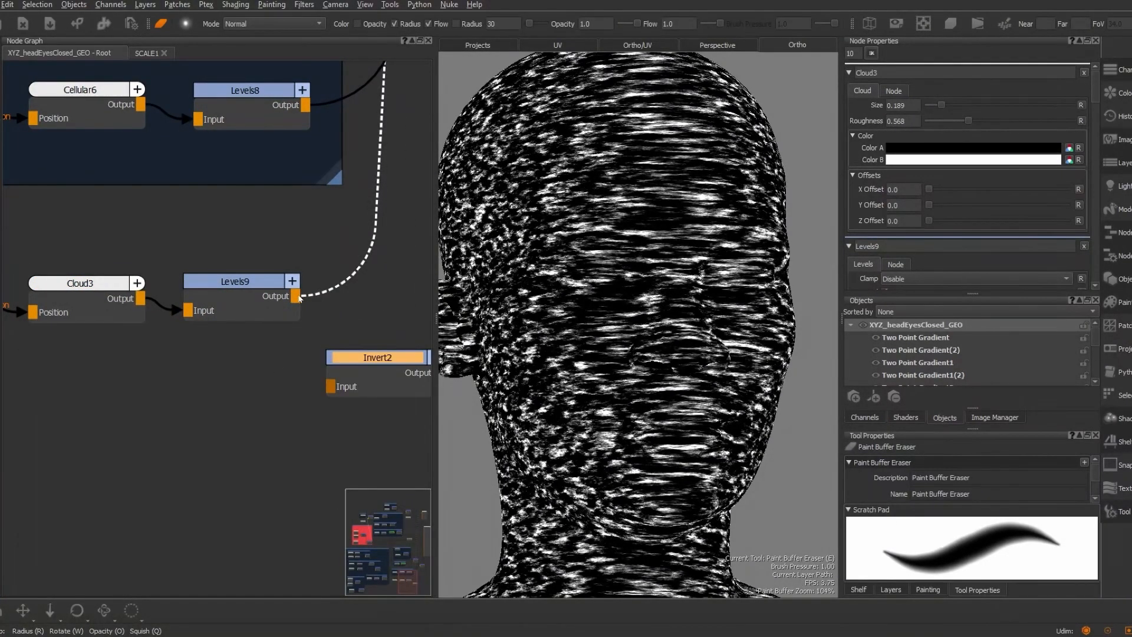
left_click_drag(295, 296, 332, 386)
left_click(371, 358)
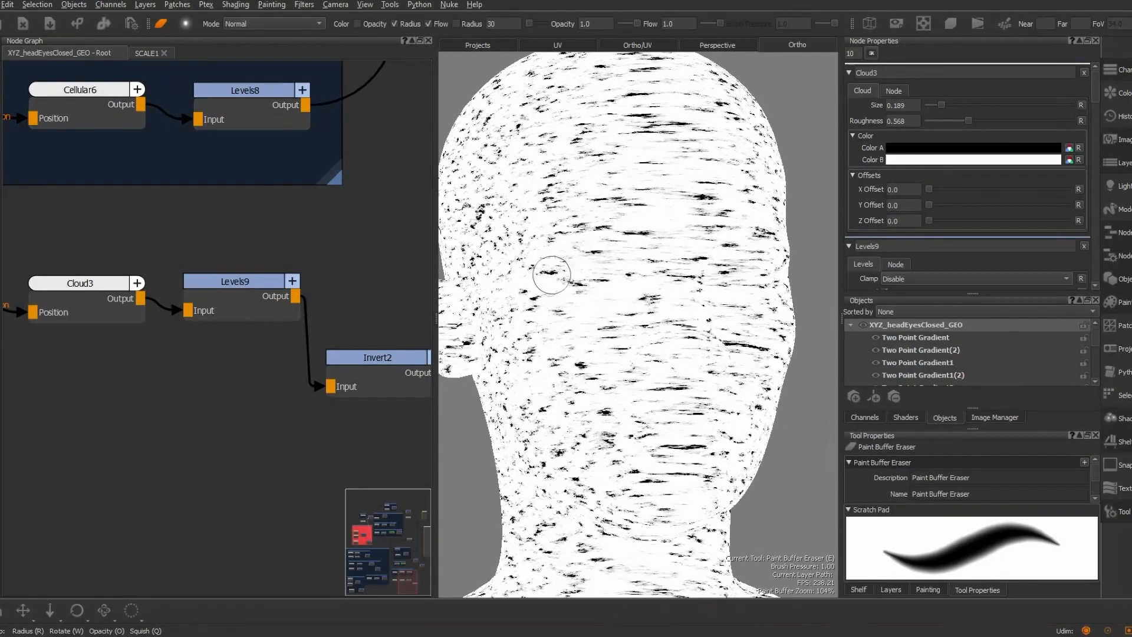
Line up the SCALE1, Cloud, Levels and Invert nodes in an evenly spaced row below the Pimples backdrop
scroll(392, 313, "down", 1)
left_click_drag(386, 352, 357, 295)
scroll(369, 319, "up", 2)
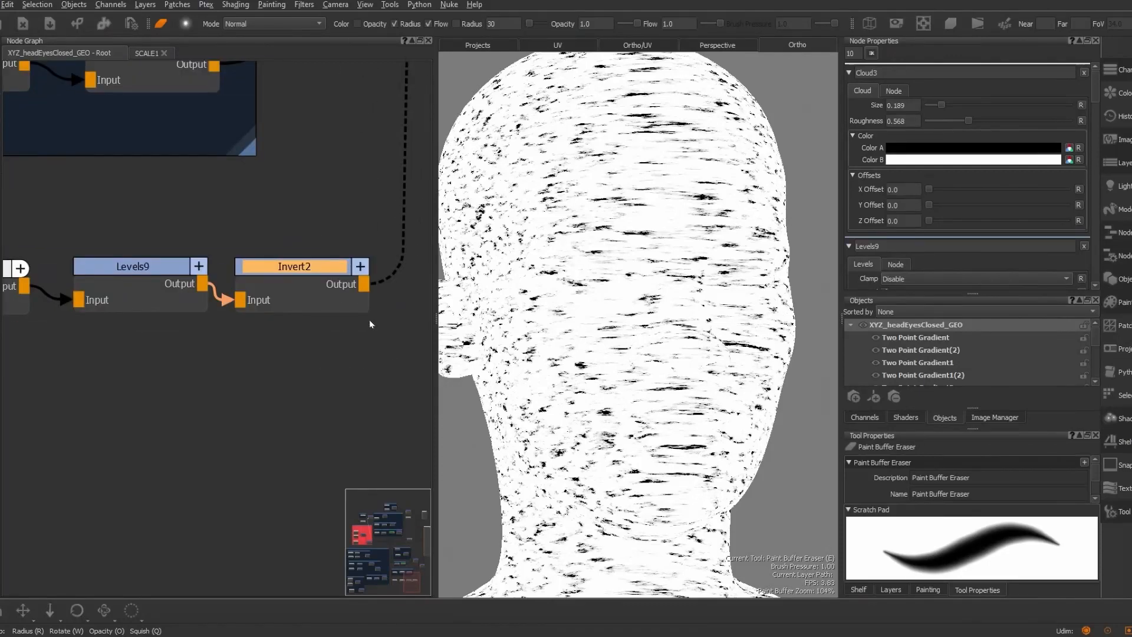
left_click_drag(287, 267, 314, 261)
scroll(294, 335, "down", 2)
middle_click_drag(239, 353, 347, 329)
left_click_drag(137, 287, 107, 285)
left_click_drag(224, 290, 195, 287)
left_click_drag(310, 287, 283, 283)
left_click_drag(396, 287, 357, 287)
Create a Merge node between the Invert node and the existing Merge that feeds the shader's Bump
scroll(380, 322, "down", 2)
middle_click_drag(380, 322, 295, 345)
key("Tab")
type("me")
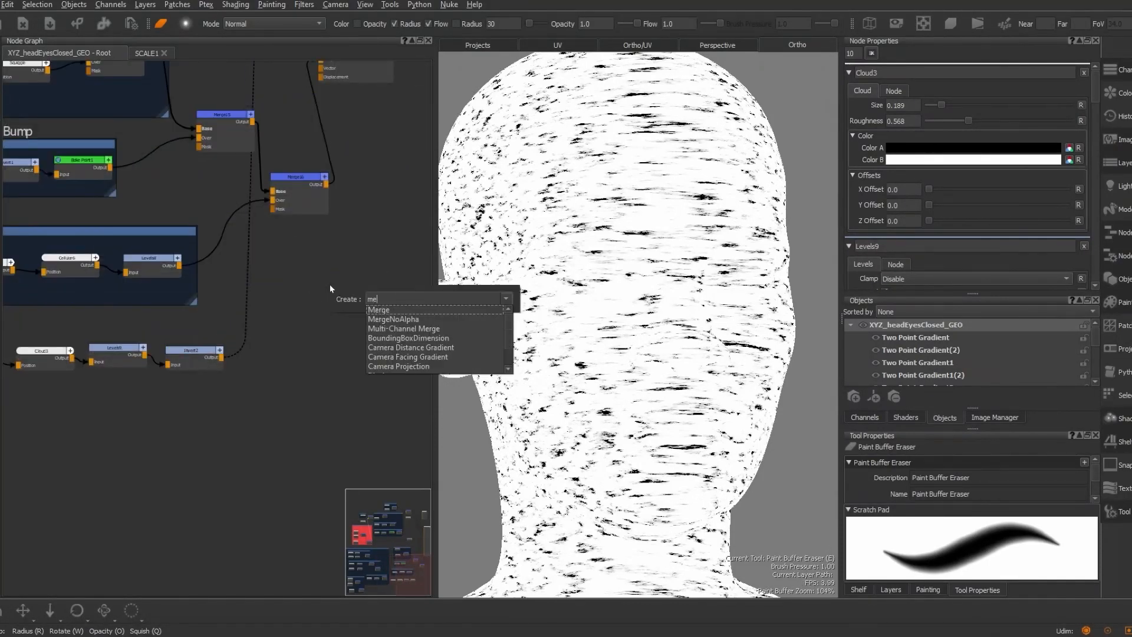
key("Return")
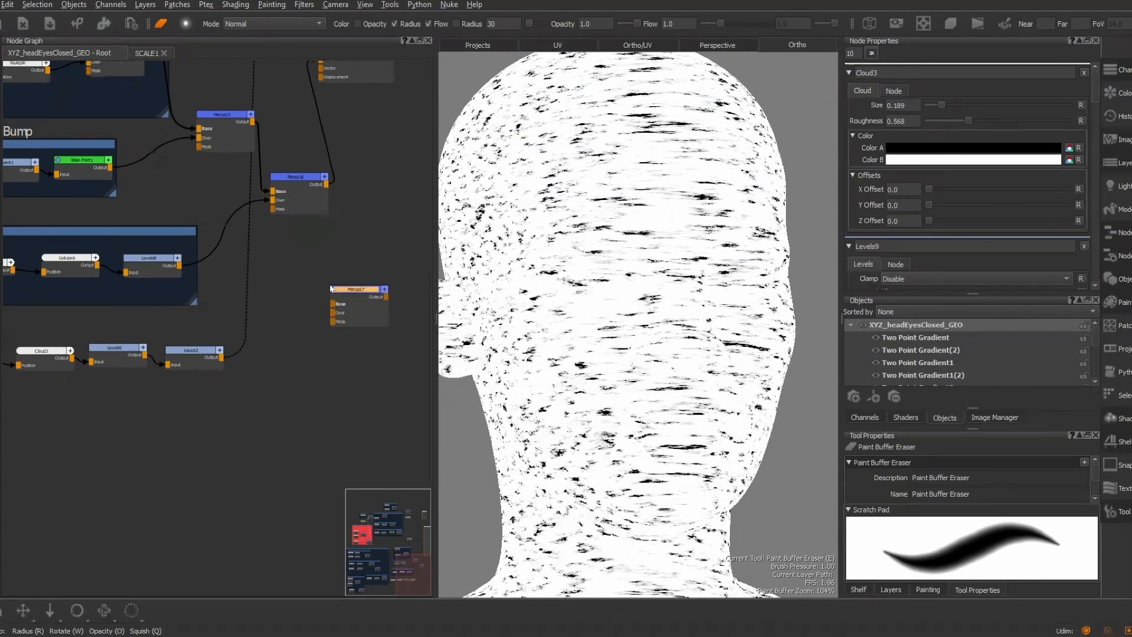
scroll(359, 249, "up", 2)
middle_click_drag(359, 248, 231, 292)
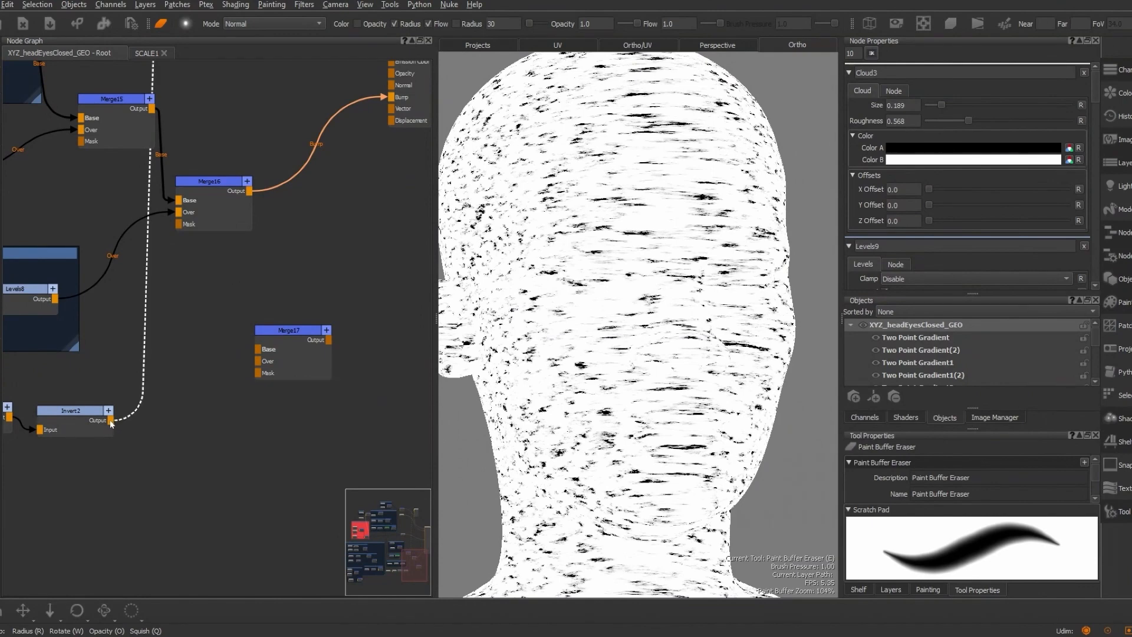
Wire the previous Merge and the Invert node into the new Merge's Base and Over, and feed its output into the shader's Bump
left_click_drag(112, 424, 263, 362)
left_click_drag(391, 97, 319, 210)
scroll(358, 274, "down", 1)
middle_click_drag(358, 276, 348, 345)
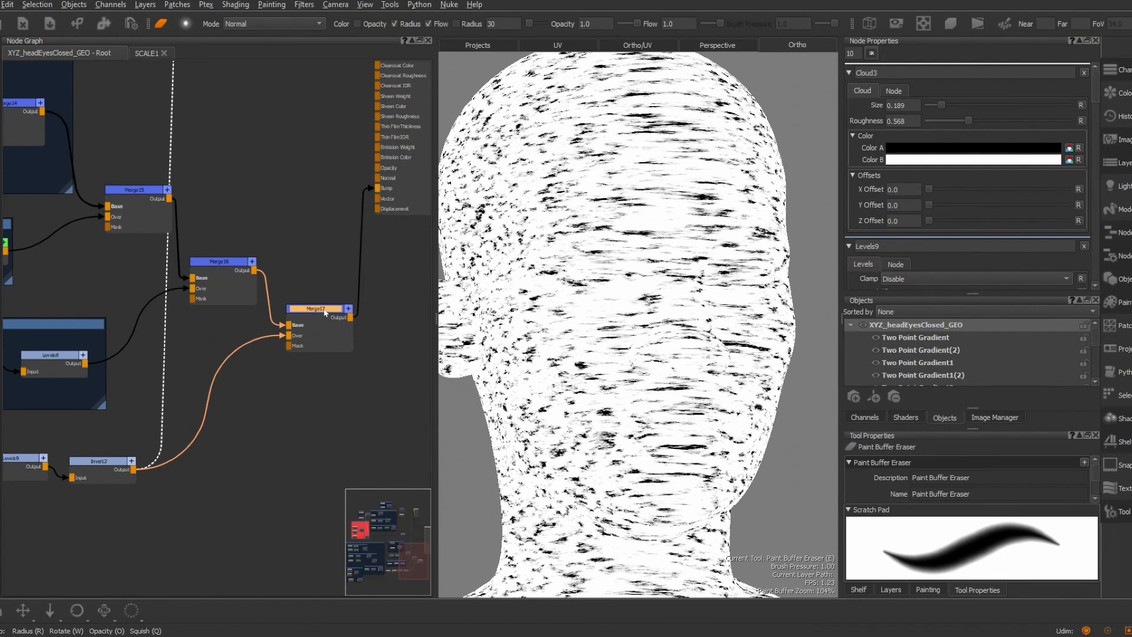
Set the new Merge node's blend mode to Multiply and preview its result on the head
double_click(325, 313)
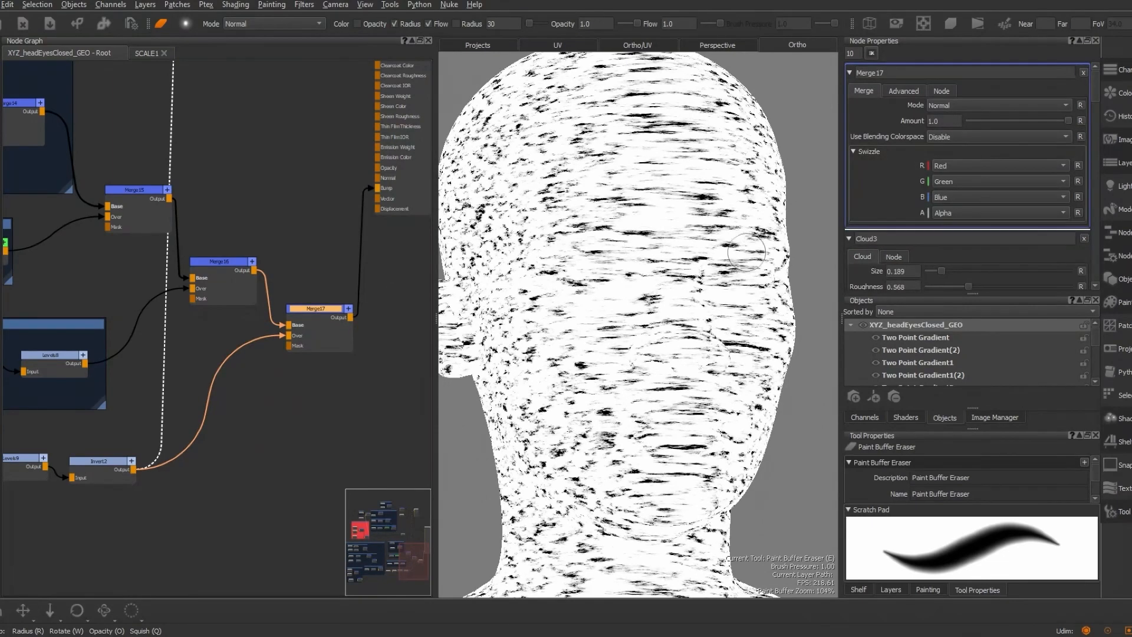
left_click(1048, 104)
mouse_move(992, 149)
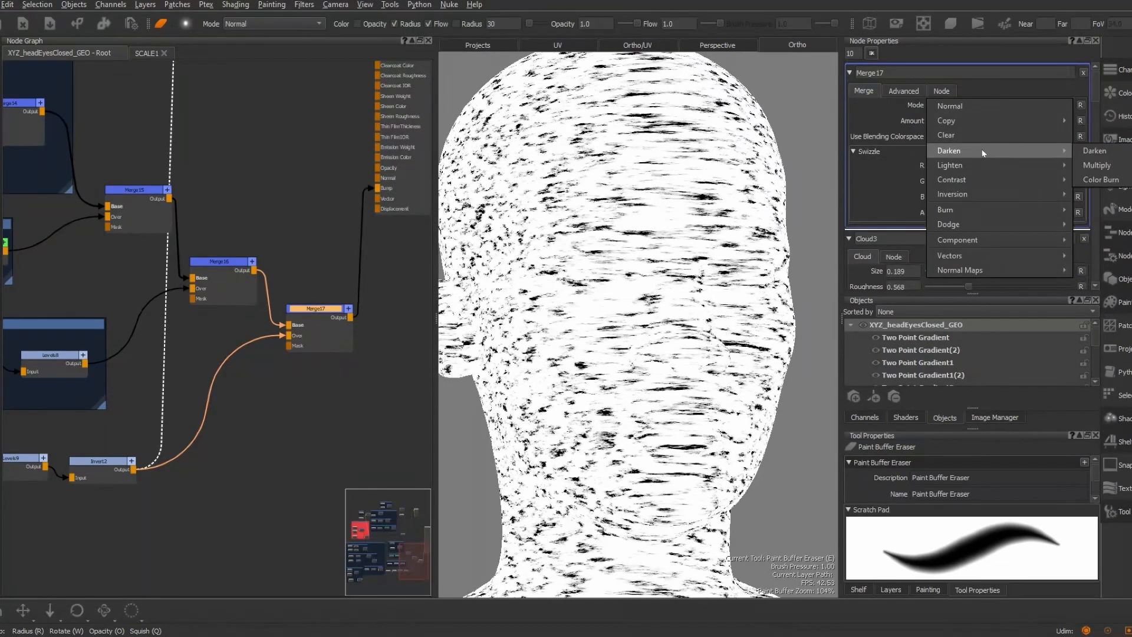
left_click(1107, 167)
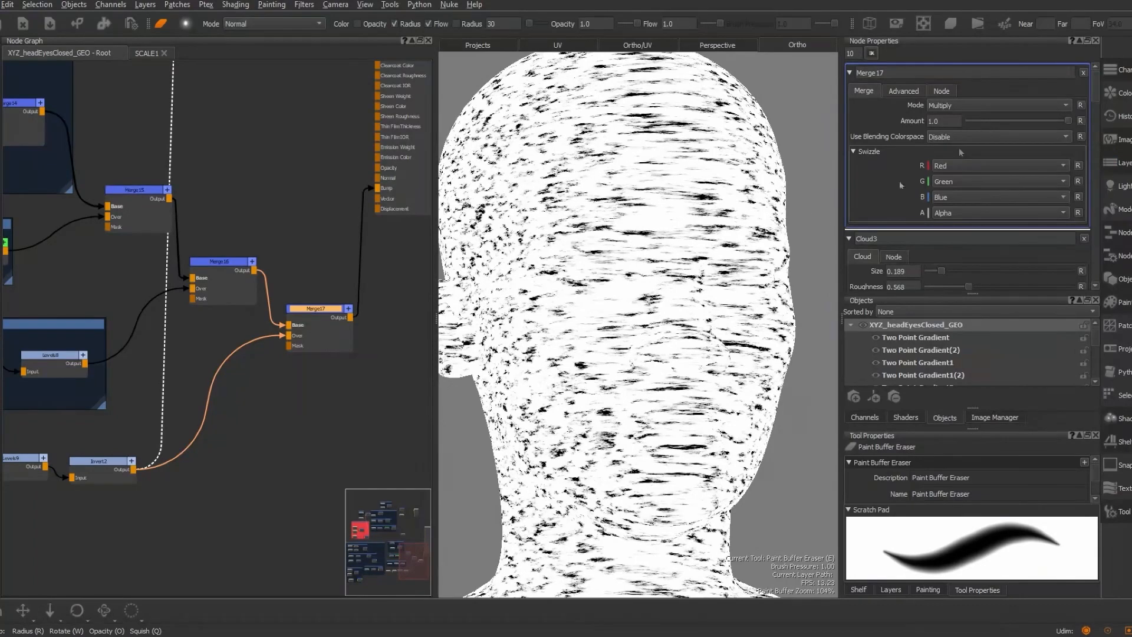
key("1")
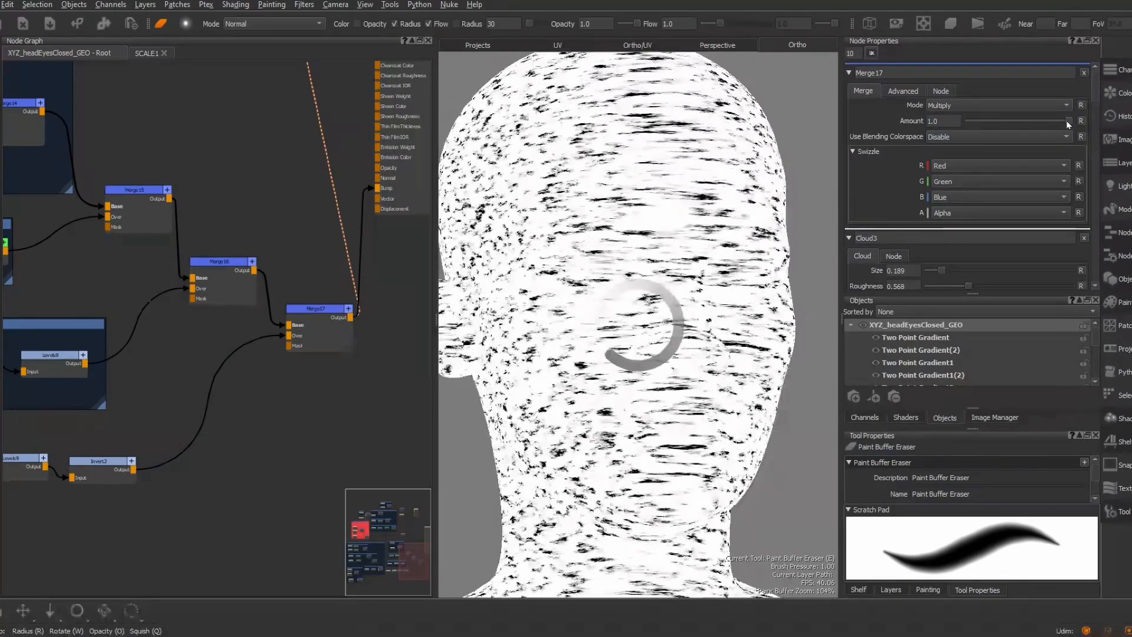
Set the Amount of the Multiply Merge node to 0.75
left_click_drag(1067, 120, 1031, 122)
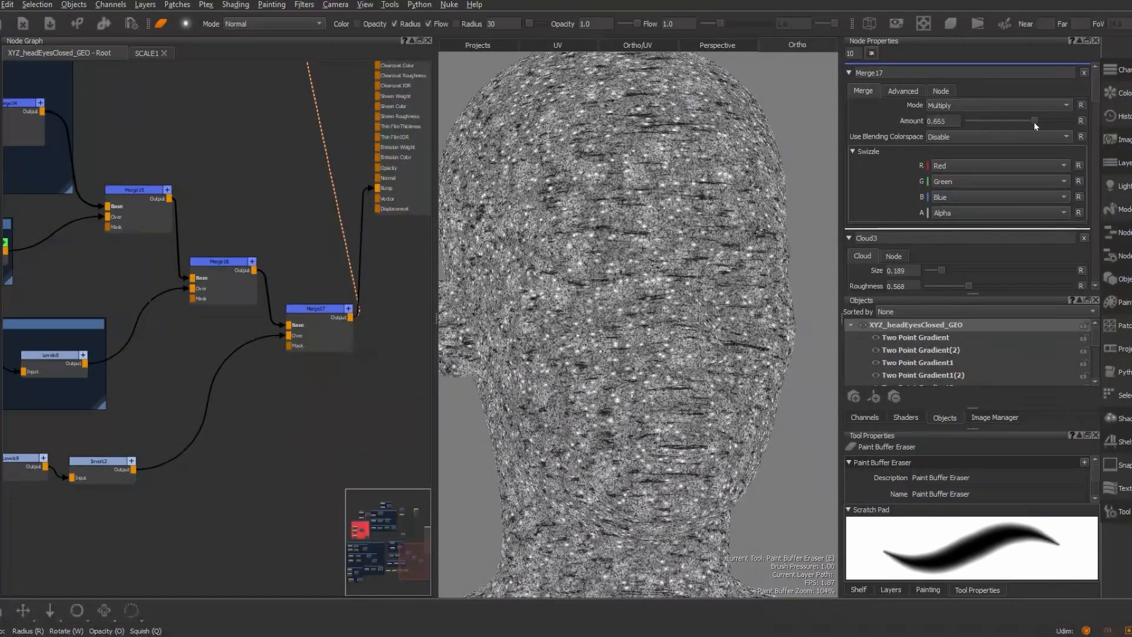
double_click(951, 123)
type("0.7")
key("Return")
type("5")
Group the SCALE1, Cloud, Levels and Invert nodes in a new backdrop and name it Wrinkles
scroll(290, 427, "down", 1)
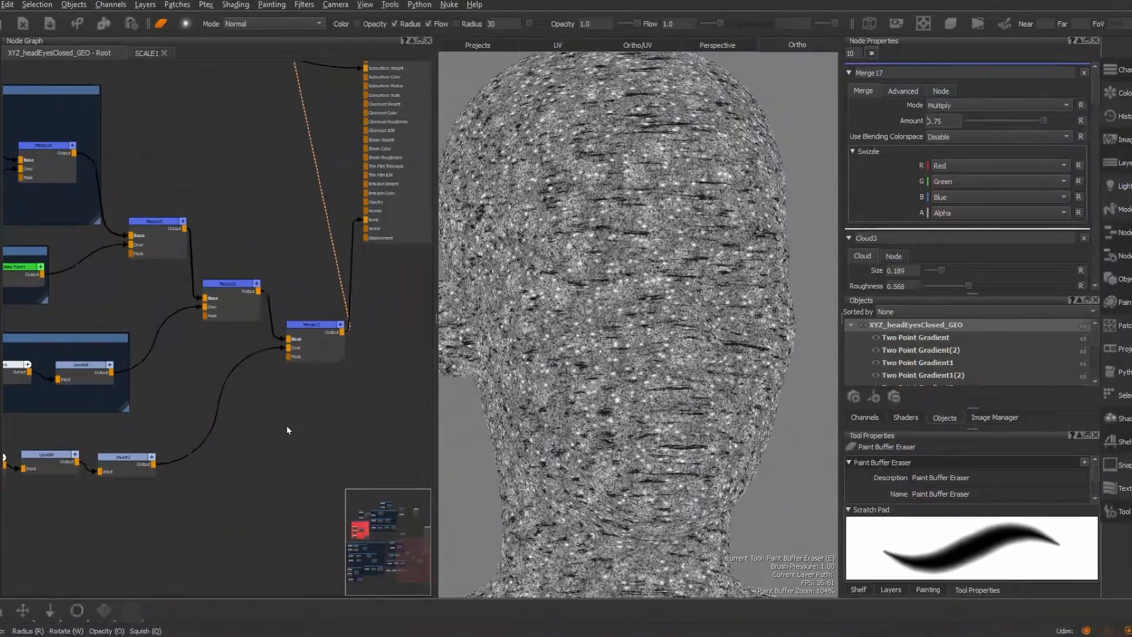
middle_click_drag(288, 430, 406, 350)
scroll(291, 424, "down", 1)
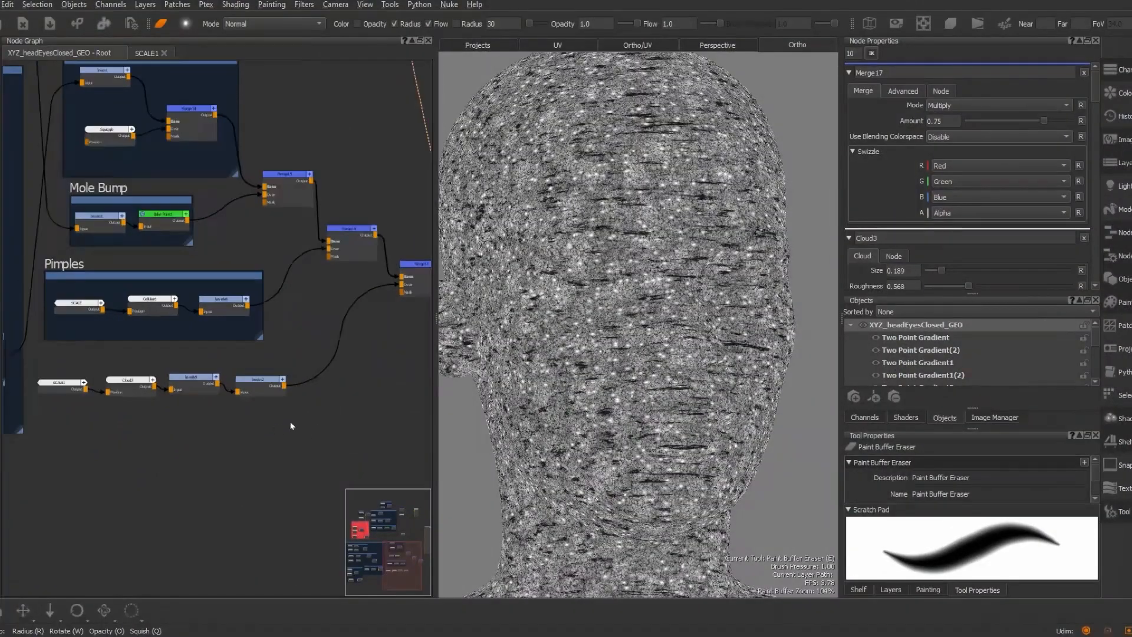
middle_click_drag(290, 425, 347, 421)
key("Tab")
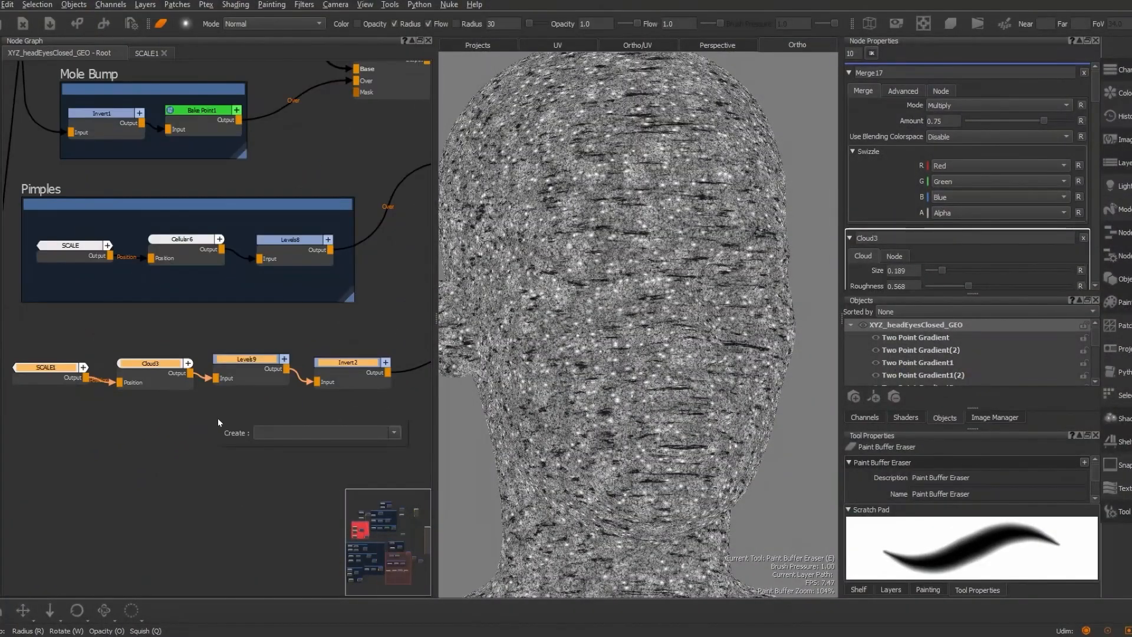
type("backdrop")
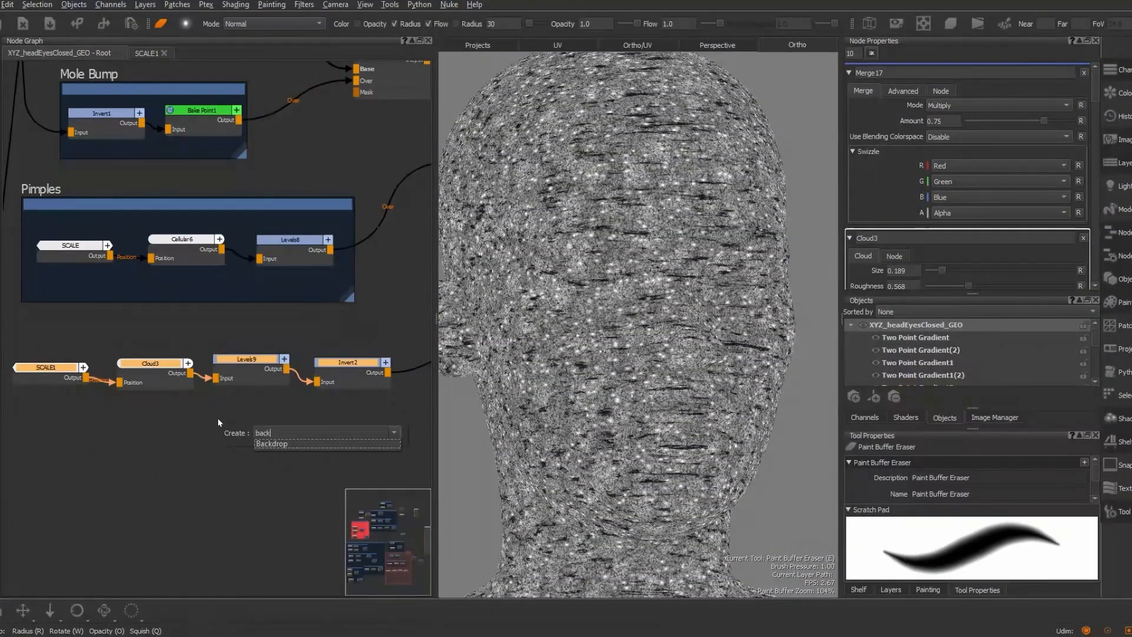
key("Return")
left_click(205, 340)
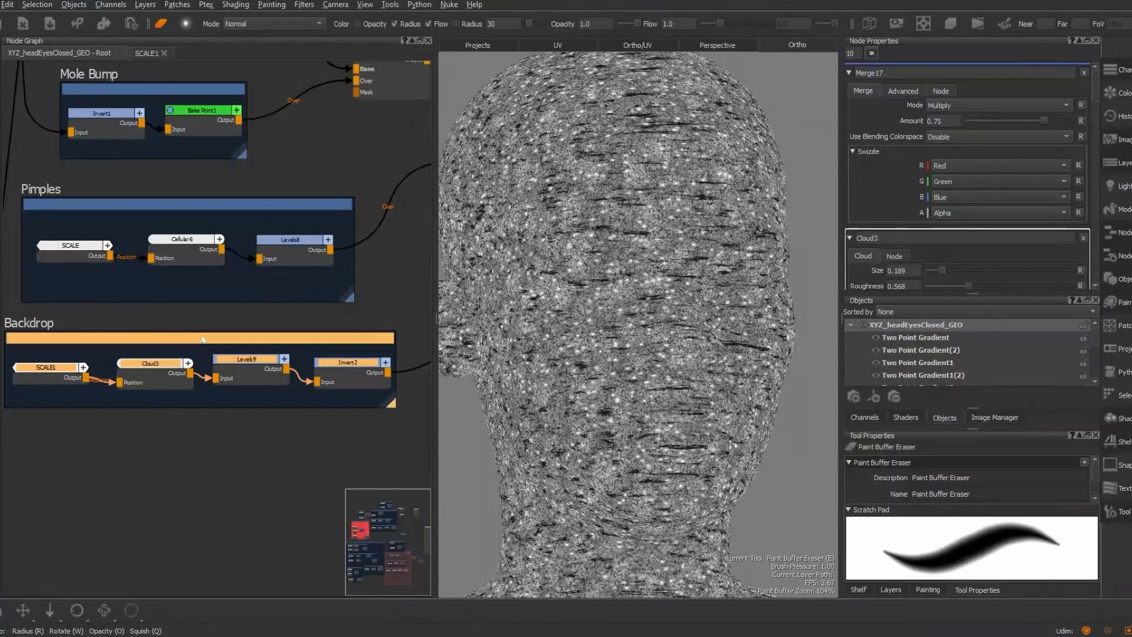
double_click(900, 72)
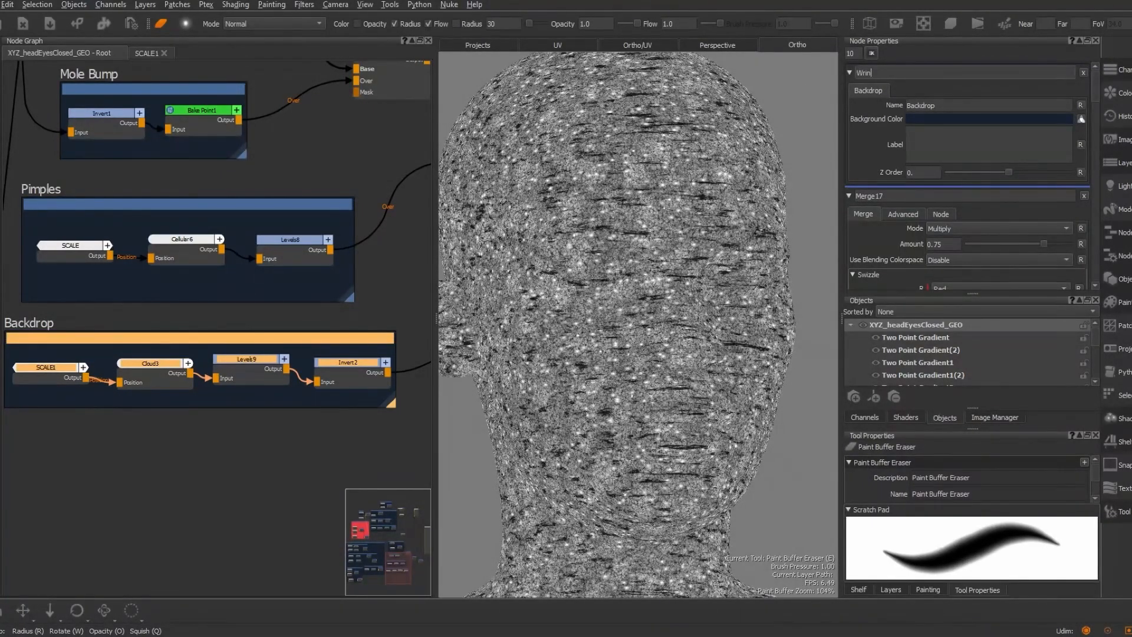
key("Return")
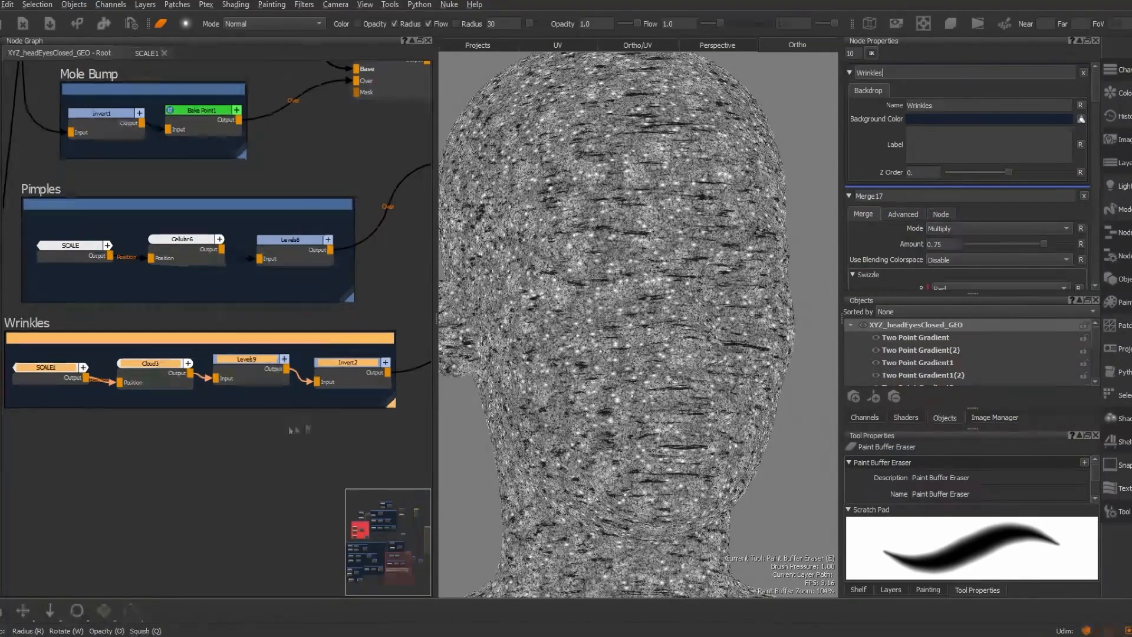
Create a Two Point Gradient node in the empty area below the Multiply Merge
middle_click_drag(377, 448, 293, 321)
key("Tab")
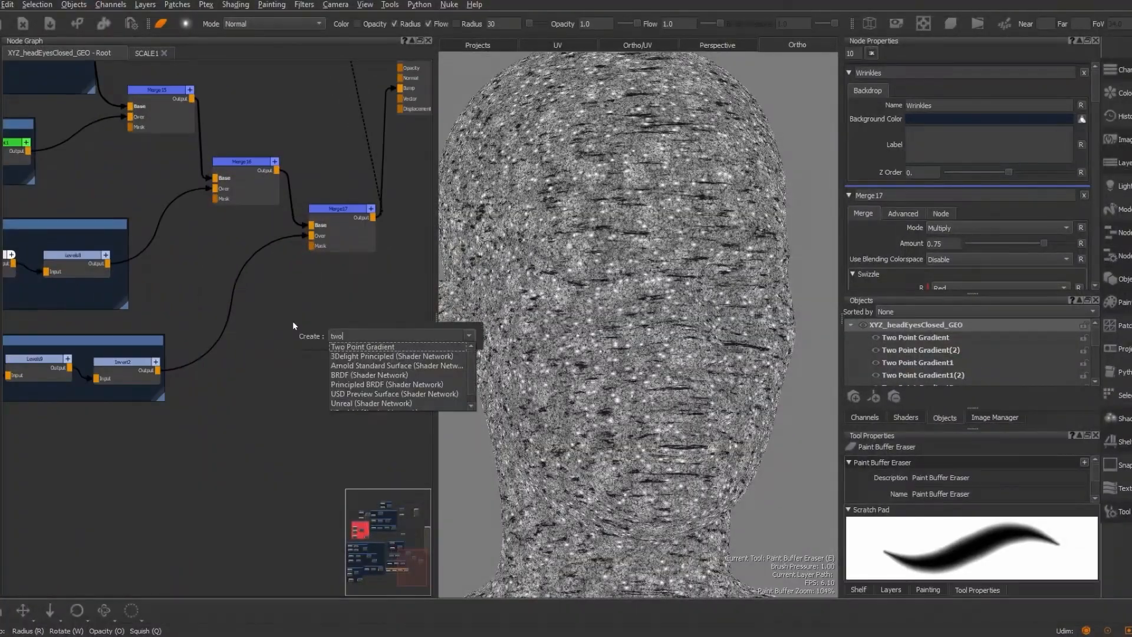
key("Return")
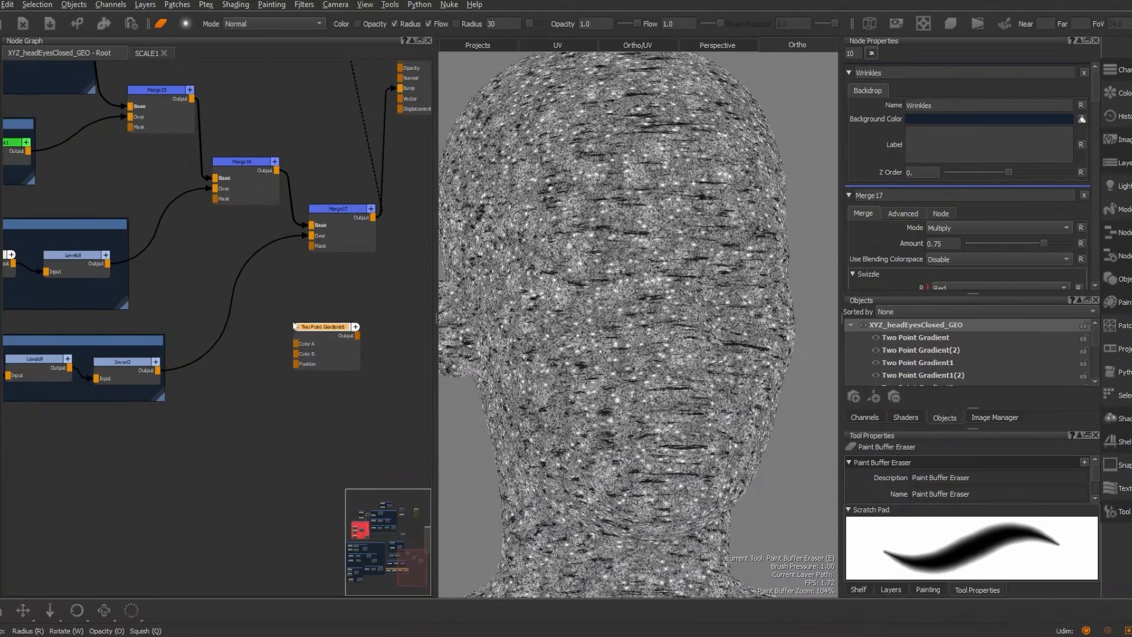
scroll(325, 323, "up", 3)
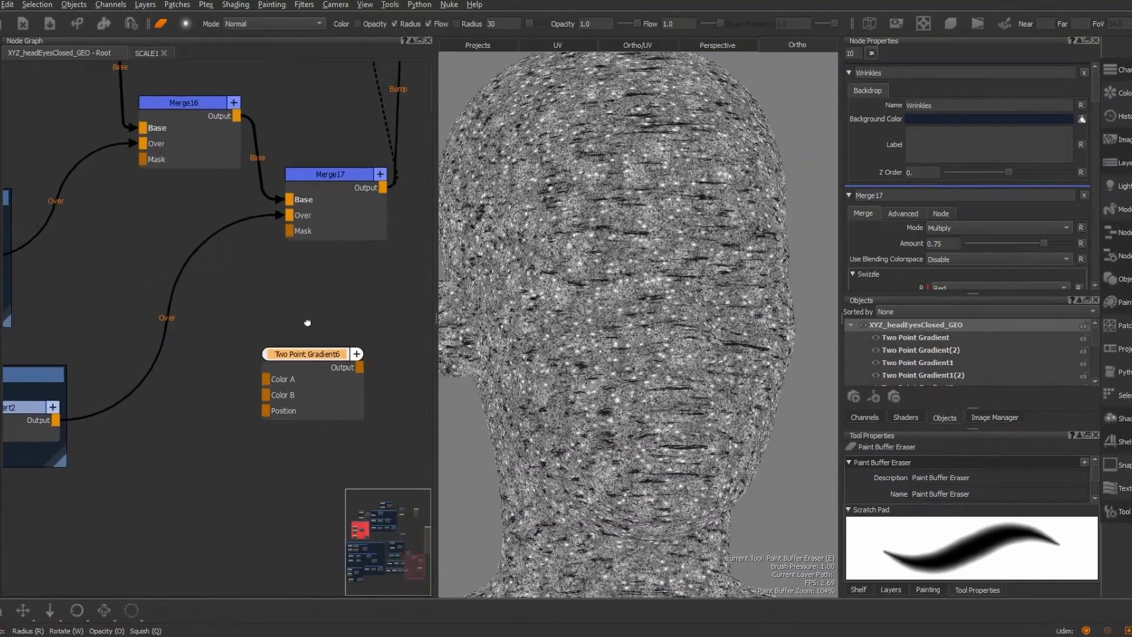
Preview the new gradient node on the head, then add its two locators and set its mode to Radial
double_click(257, 355)
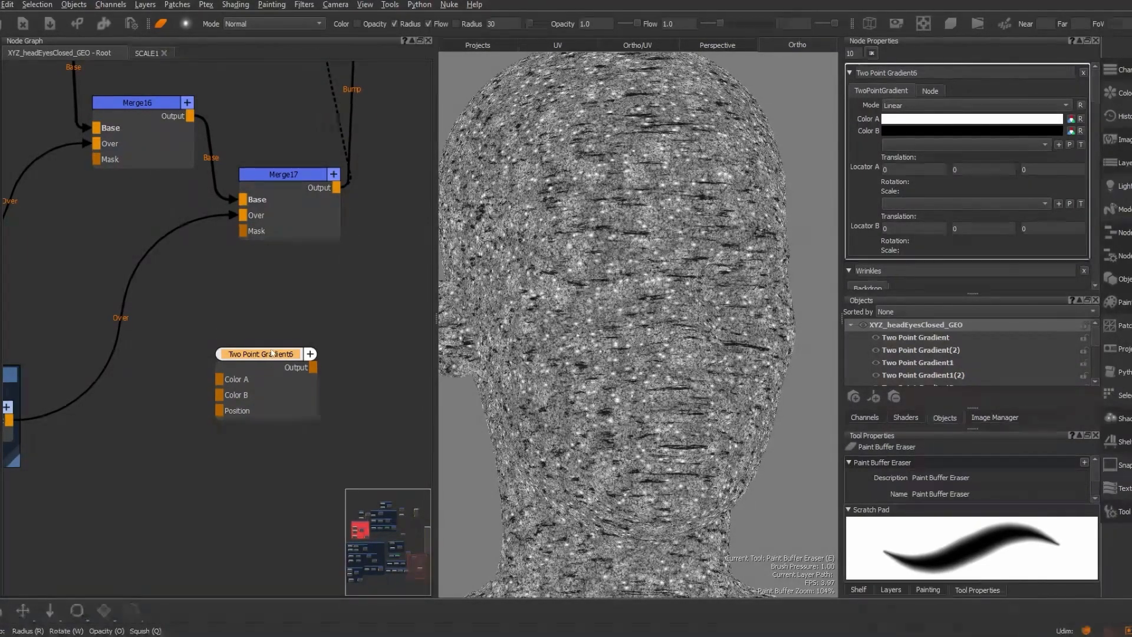
left_click_drag(269, 352, 206, 394)
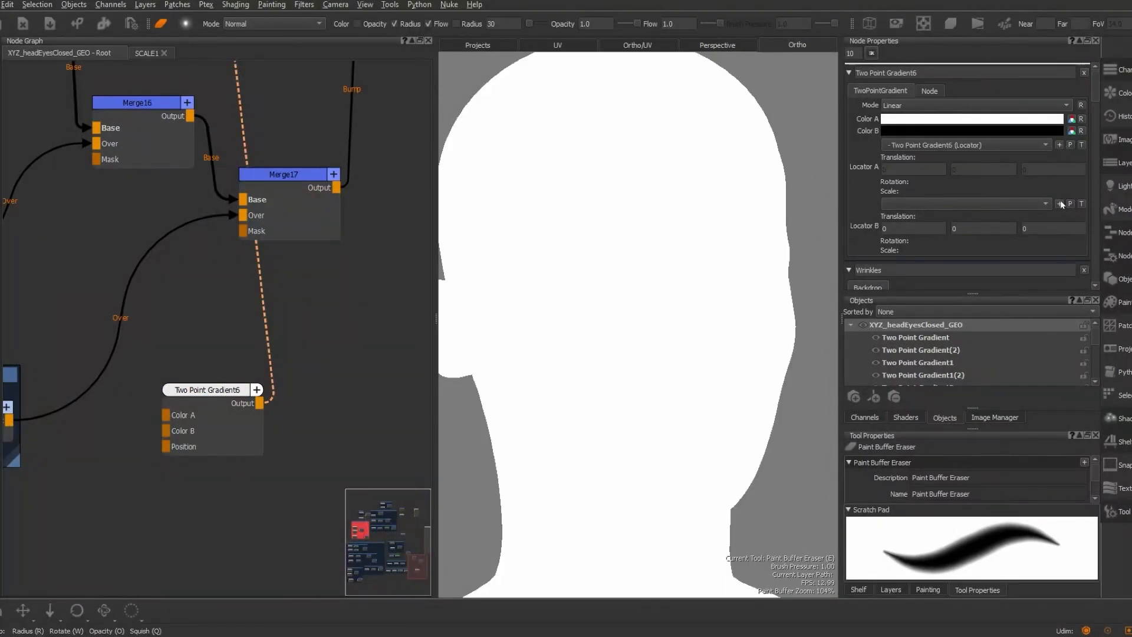
left_click(1006, 104)
left_click(921, 115)
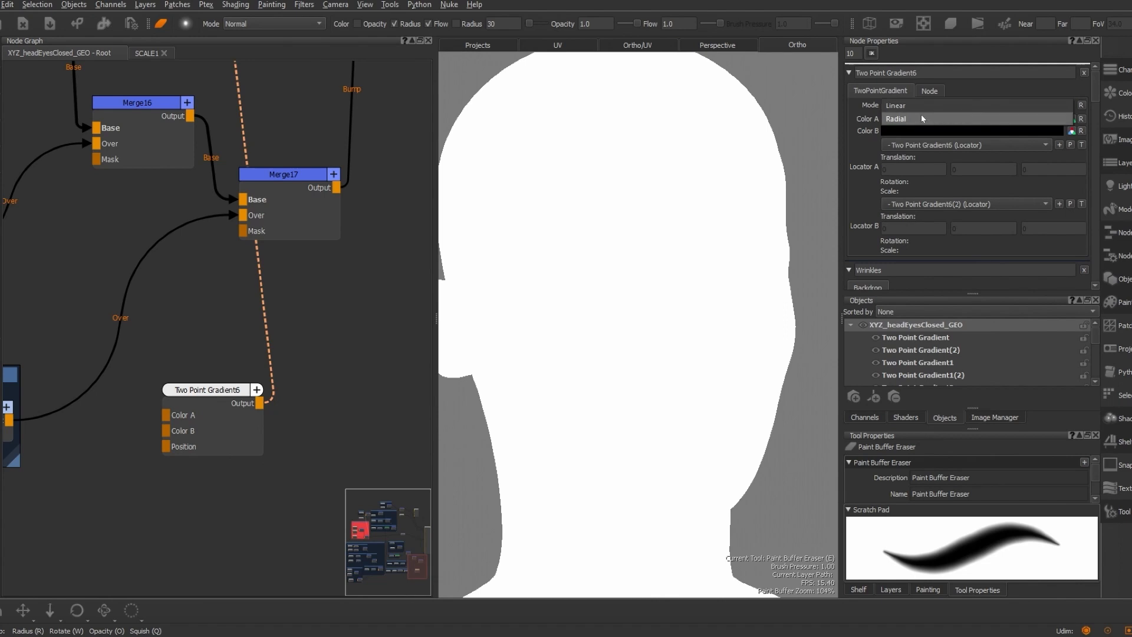
Move the gradient's Locator A up to face height and out in front of the face
left_click(1070, 145)
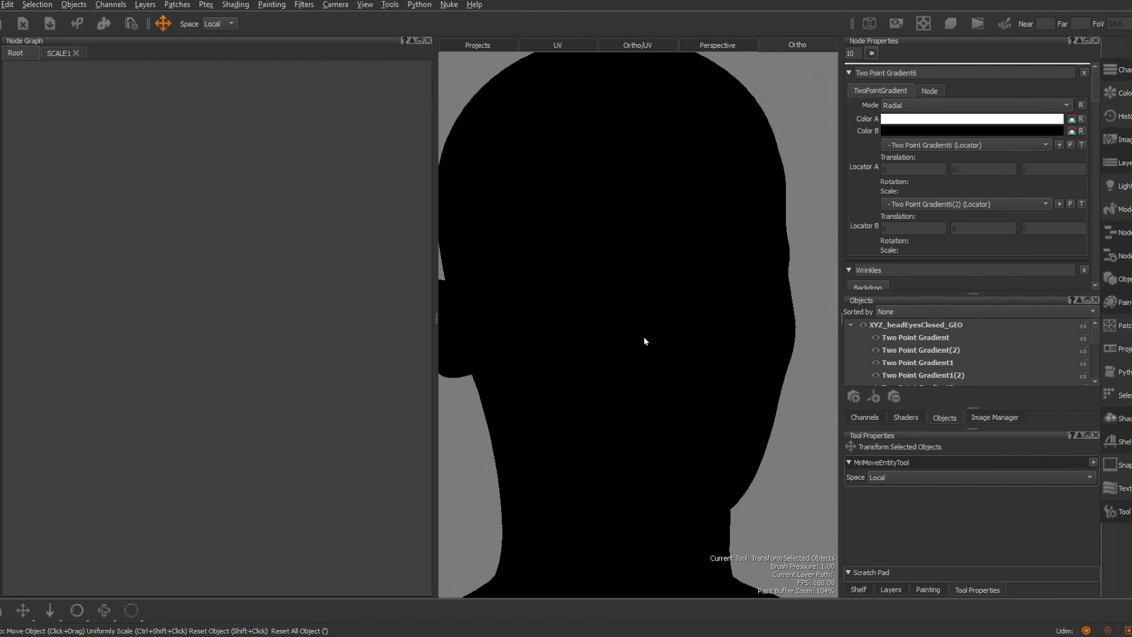
left_click_drag(629, 340, 627, 369, "alt")
right_click_drag(627, 369, 618, 349, "alt")
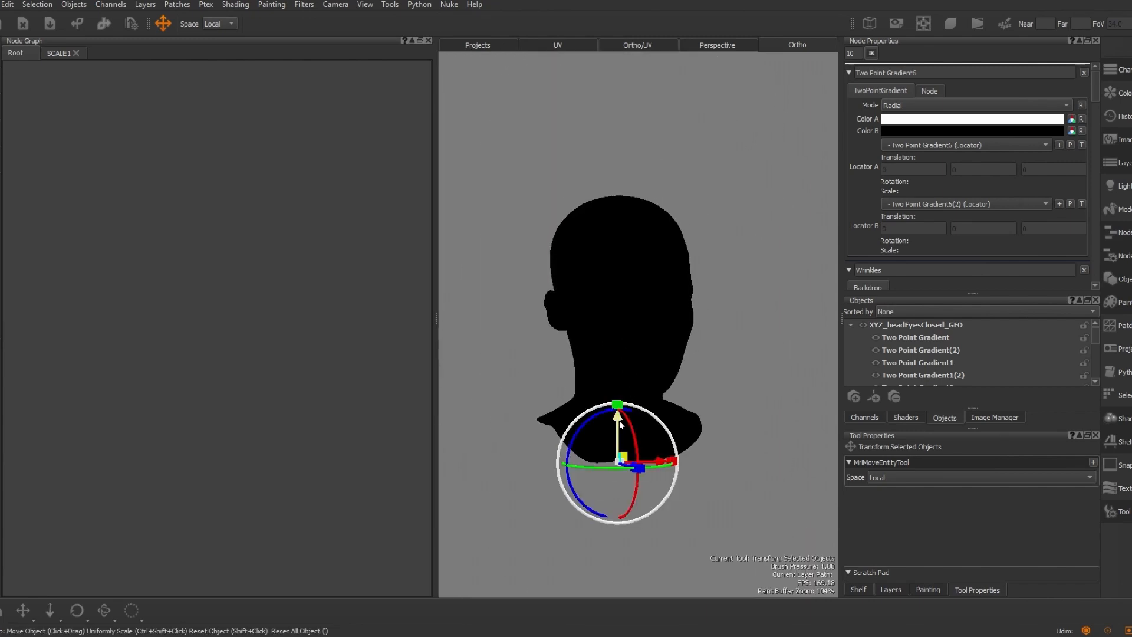
left_click_drag(622, 369, 632, 275)
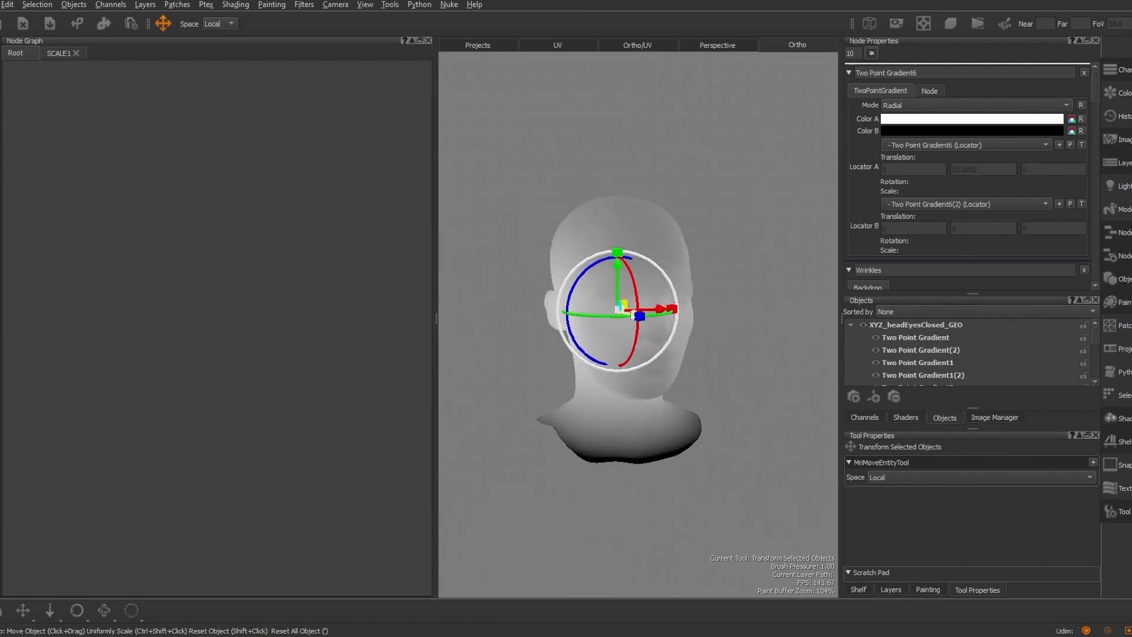
mouse_move(632, 316)
left_mouse_down()
mouse_move(716, 354)
mouse_move(702, 363)
left_mouse_up()
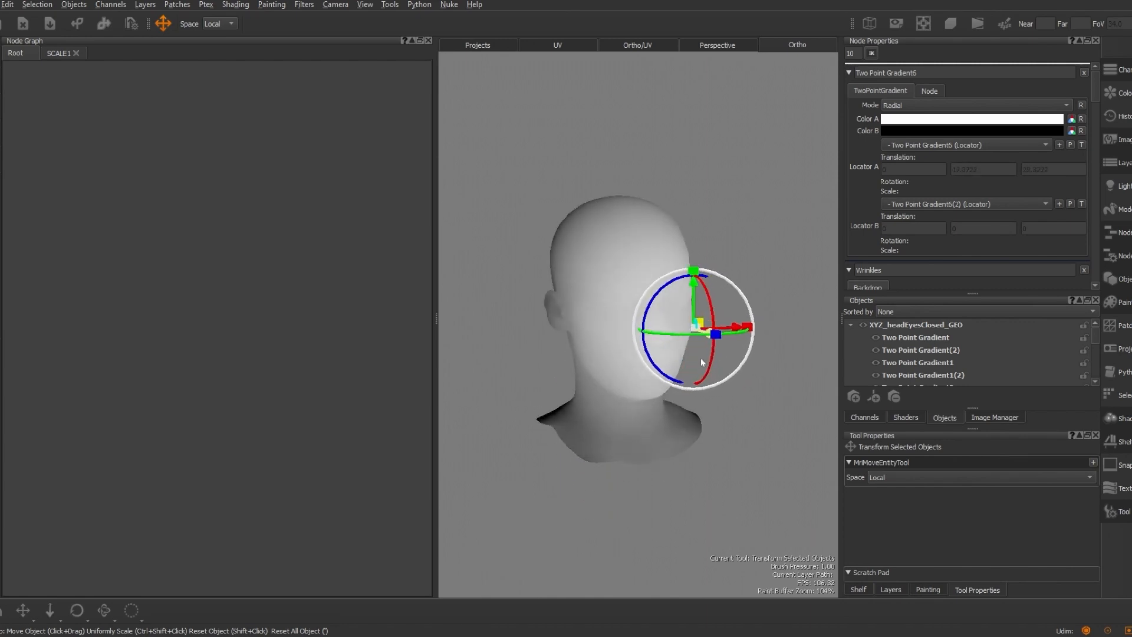
middle_click_drag(746, 292, 596, 295)
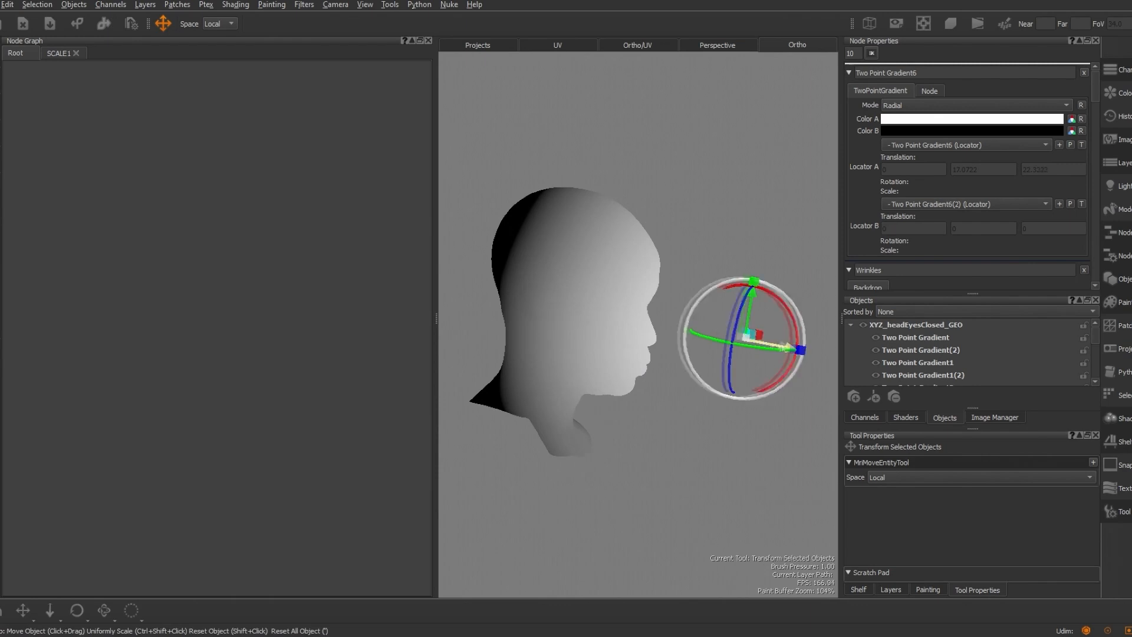
left_click_drag(739, 290, 678, 247)
middle_click_drag(678, 247, 828, 248)
left_click_drag(687, 284, 678, 283)
left_click_drag(678, 283, 710, 282, "alt")
right_click_drag(710, 282, 648, 277, "alt")
Raise Locator B to the forehead and fine-tune both locators so the radial gradient covers only the forehead and upper face
left_click(1081, 204)
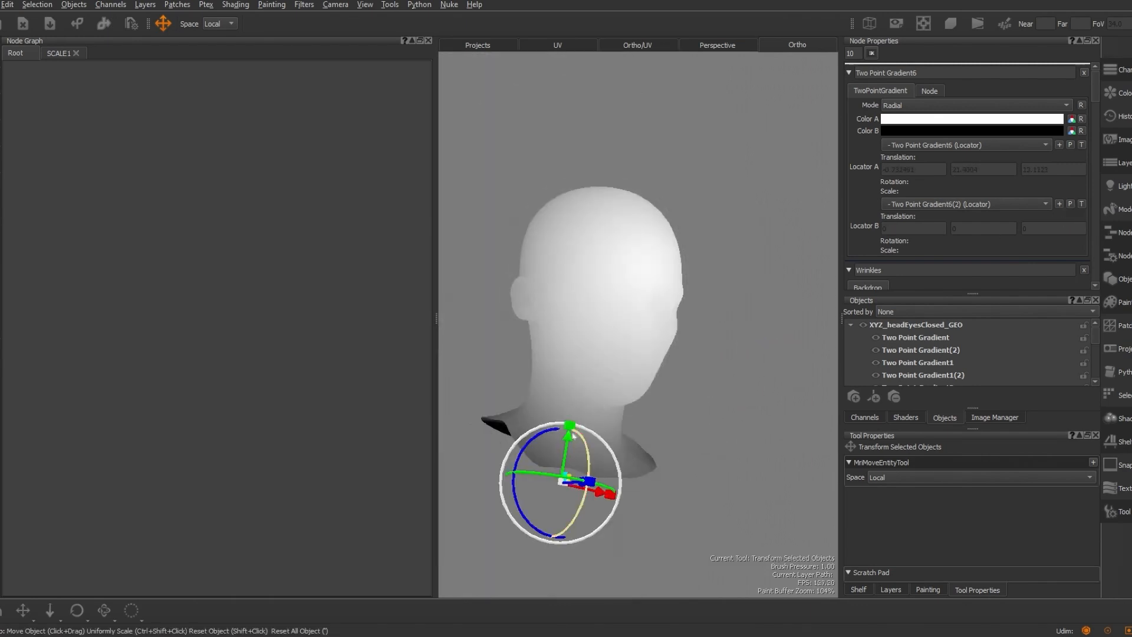
left_click_drag(571, 433, 647, 190)
left_click(1070, 145)
left_click_drag(678, 270, 716, 277)
left_click(1071, 204)
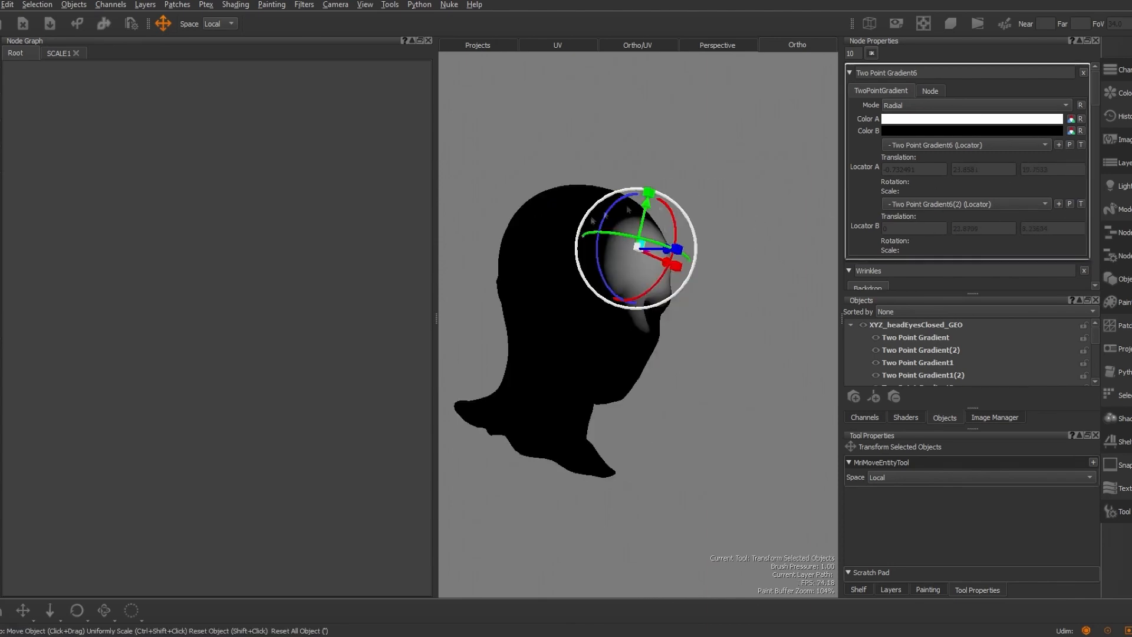
left_click_drag(646, 202, 644, 216)
left_click_drag(664, 263, 463, 338)
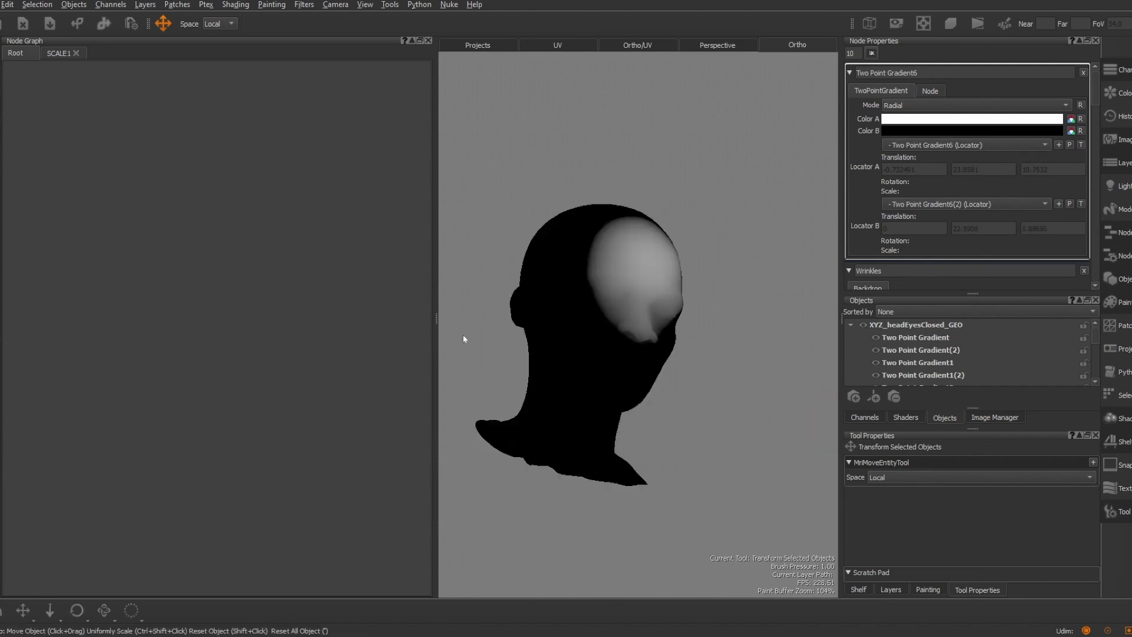
Connect the gradient's output to the Multiply Merge's Mask input and view the shaded head's forehead up close
left_click(67, 53)
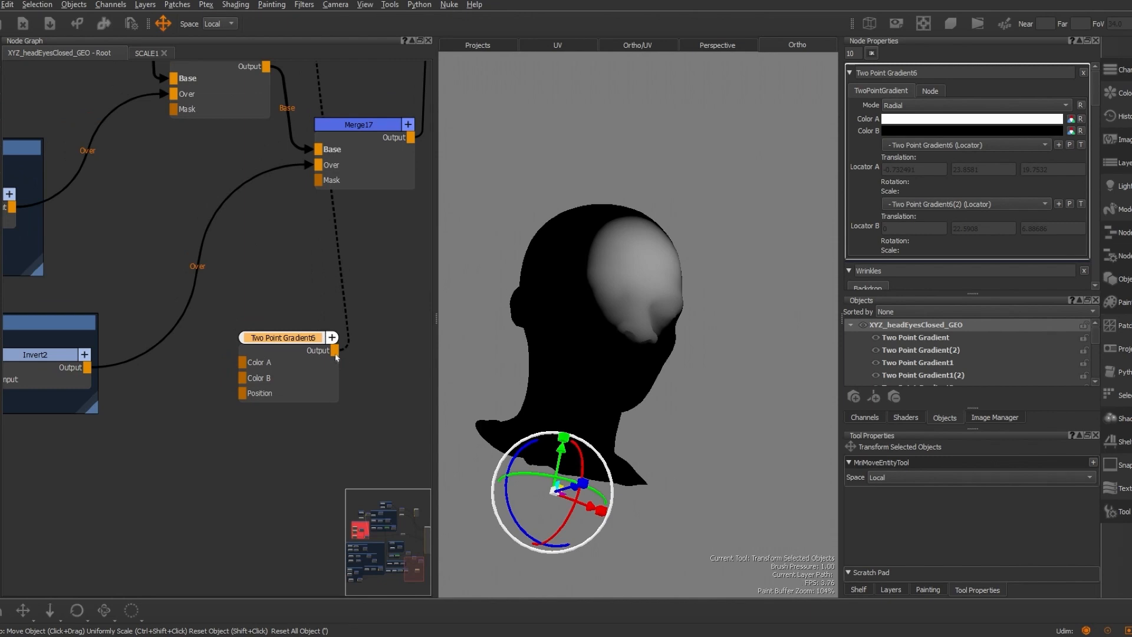
left_click_drag(334, 353, 363, 151)
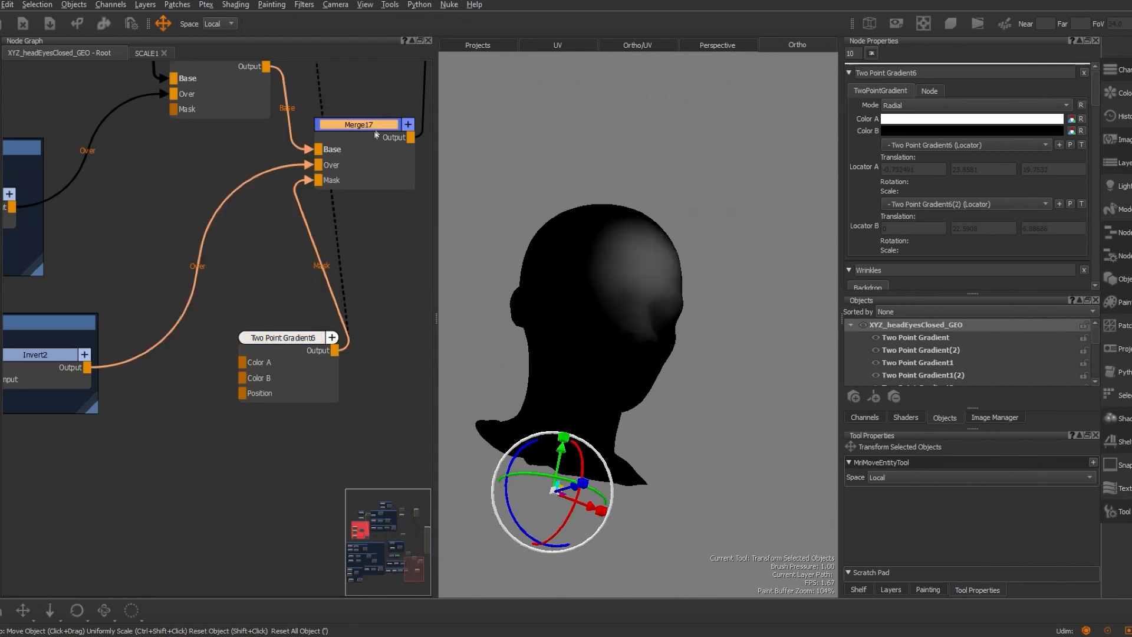
scroll(383, 122, "down", 3)
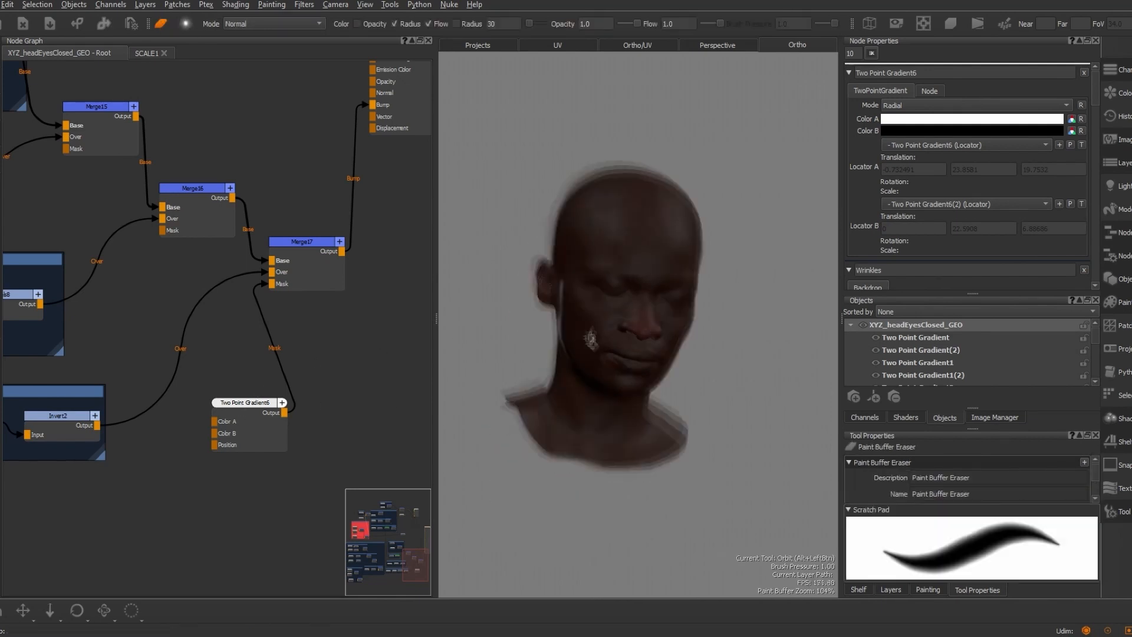
mouse_move(593, 336)
right_mouse_down("alt")
mouse_move(642, 279)
mouse_move(689, 369)
mouse_move(678, 344)
right_mouse_up("alt")
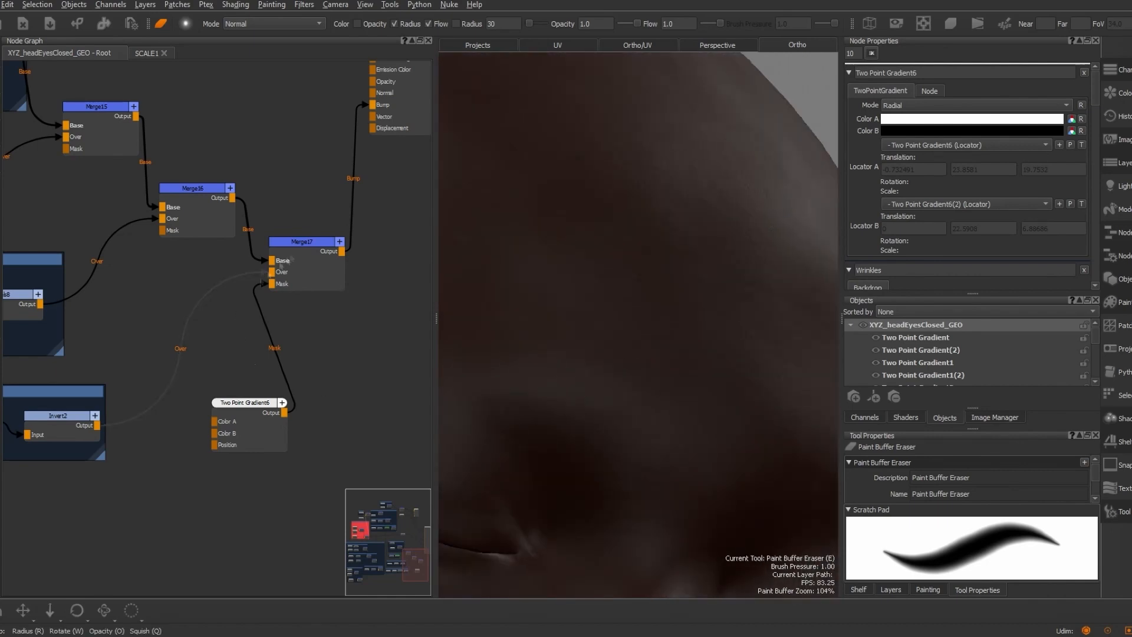
Shift the gradient node slightly and set the Multiply Merge's Amount to 1.0
left_click_drag(282, 263, 272, 272)
left_click_drag(244, 402, 231, 407)
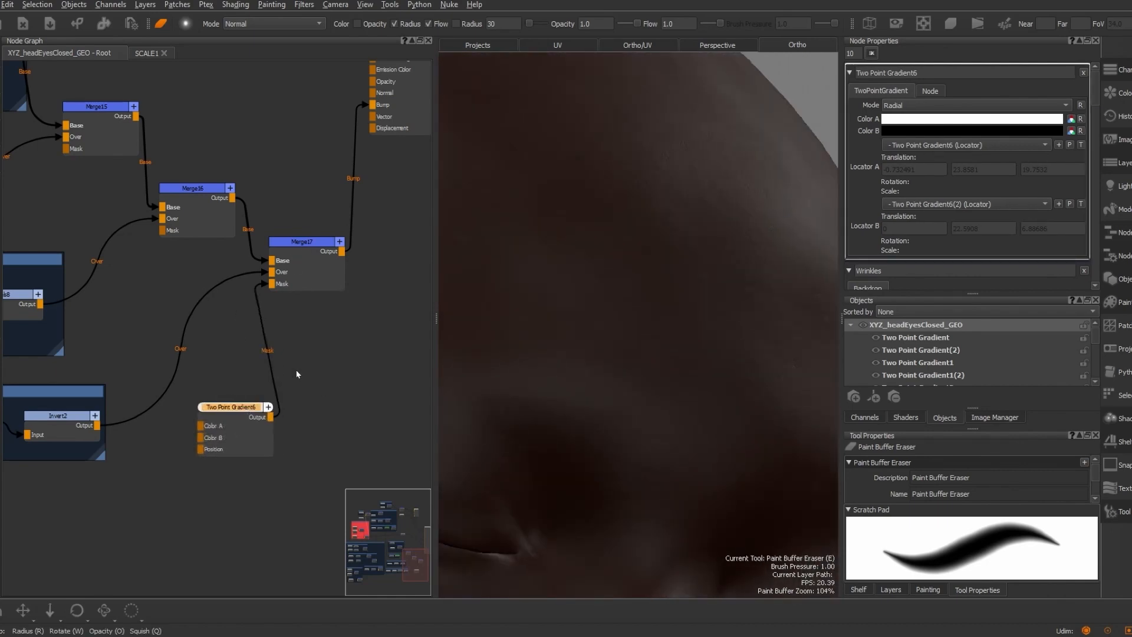
left_click(312, 243)
right_click_drag(697, 362, 614, 339, "alt")
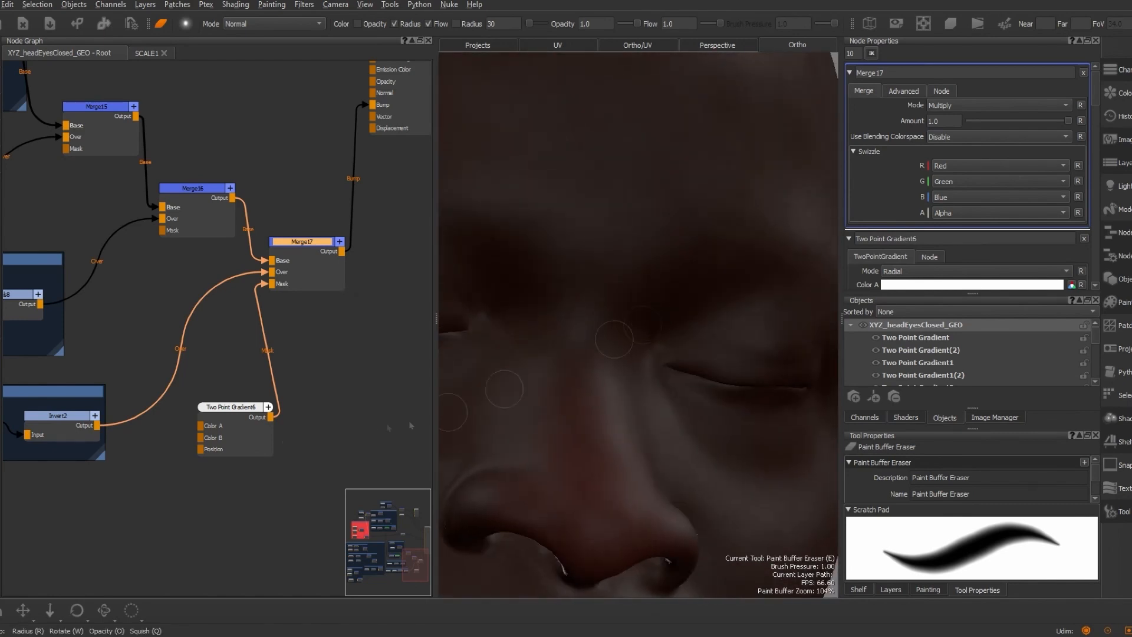
Create a Levels node between the Two Point Gradient and the Merge's Mask input, placed beside the gradient
left_click(246, 376)
key("Tab")
type("levels")
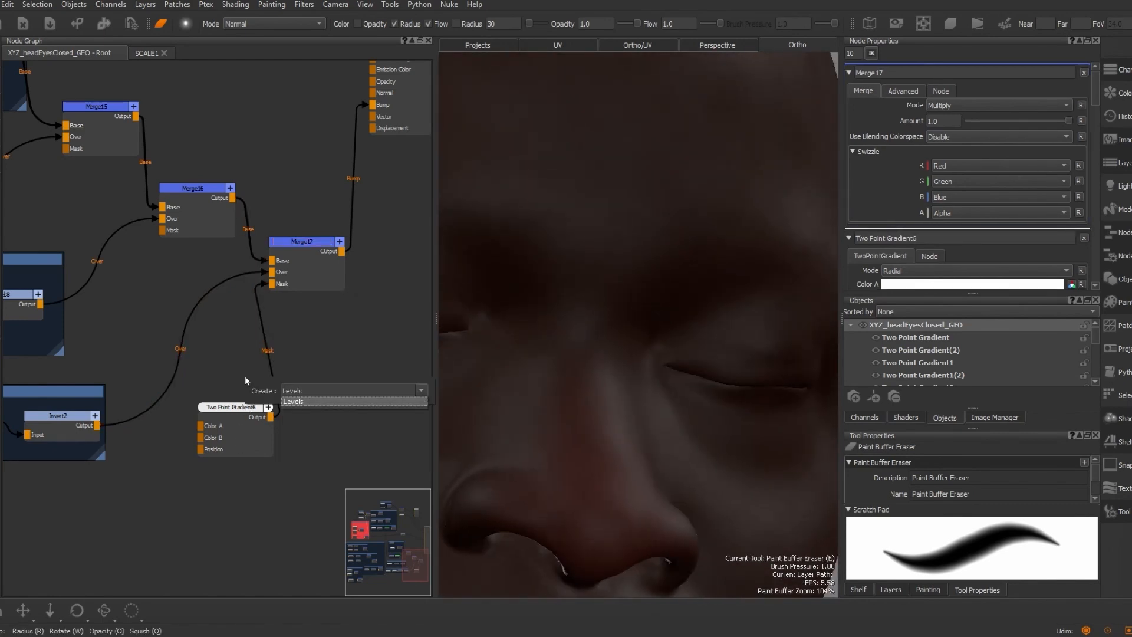
key("Return")
left_click_drag(308, 479, 332, 424)
scroll(248, 362, "up", 1)
scroll(233, 428, "down", 2)
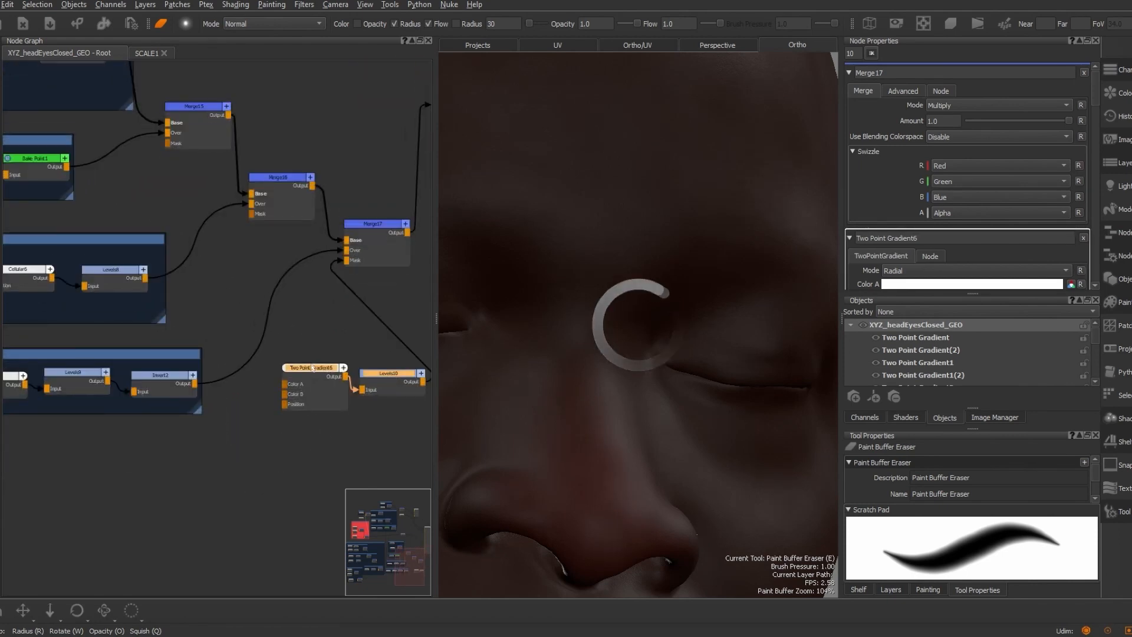
Place the radial gradient and its Levels node below the wrinkles group, and set the Levels input Mid to 0.387
left_click_drag(288, 375, 184, 454)
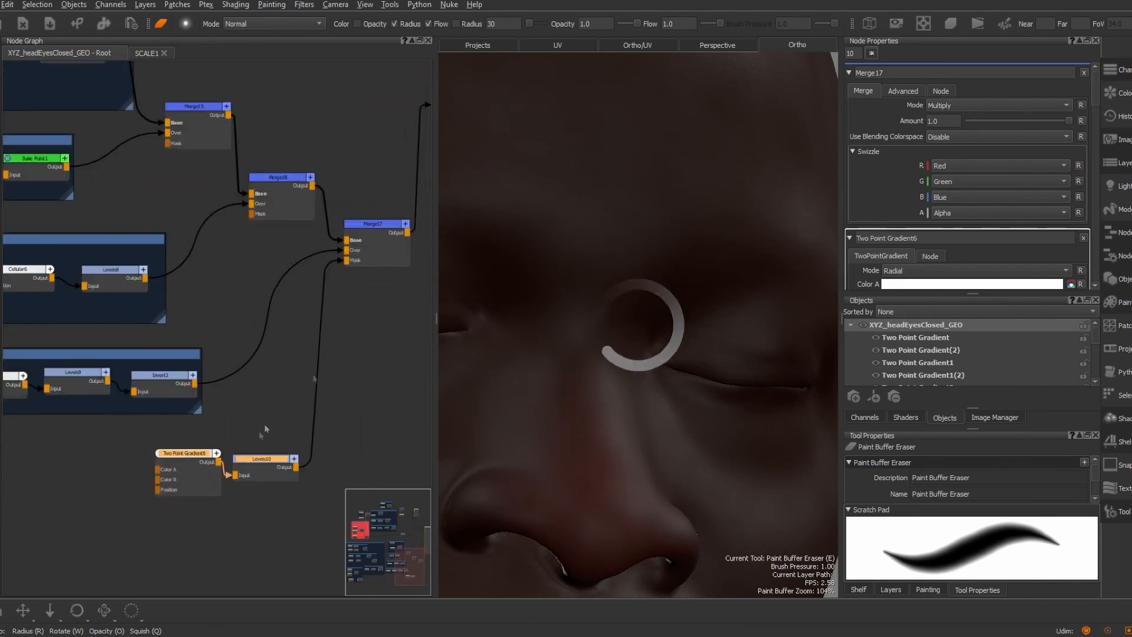
left_click_drag(261, 463, 266, 459)
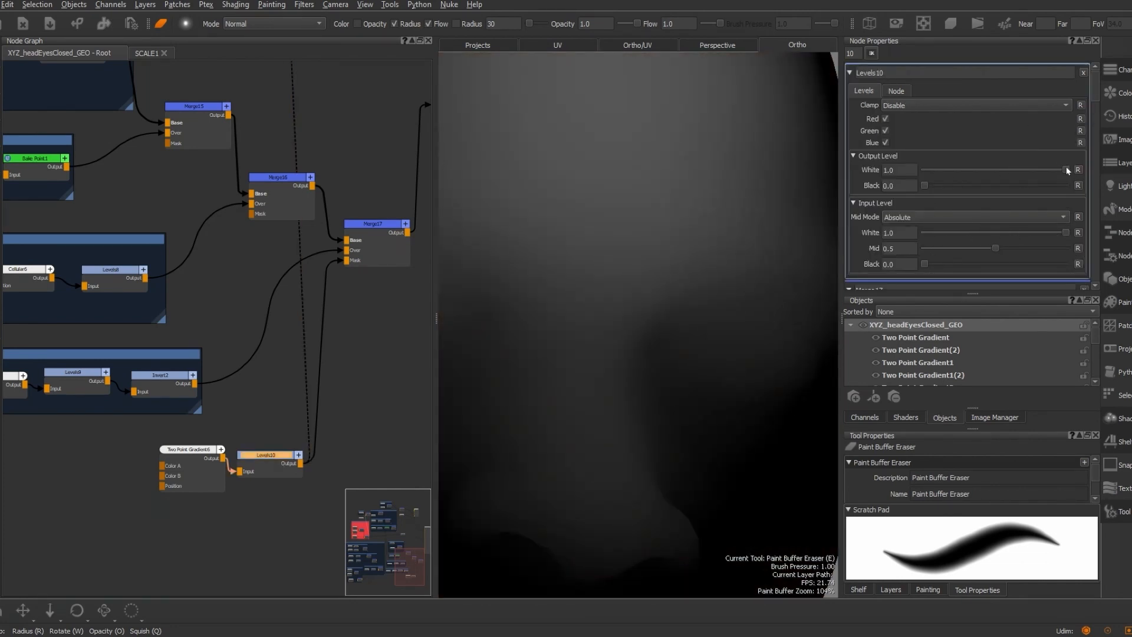
left_click_drag(927, 187, 949, 187)
key("ctrl+z")
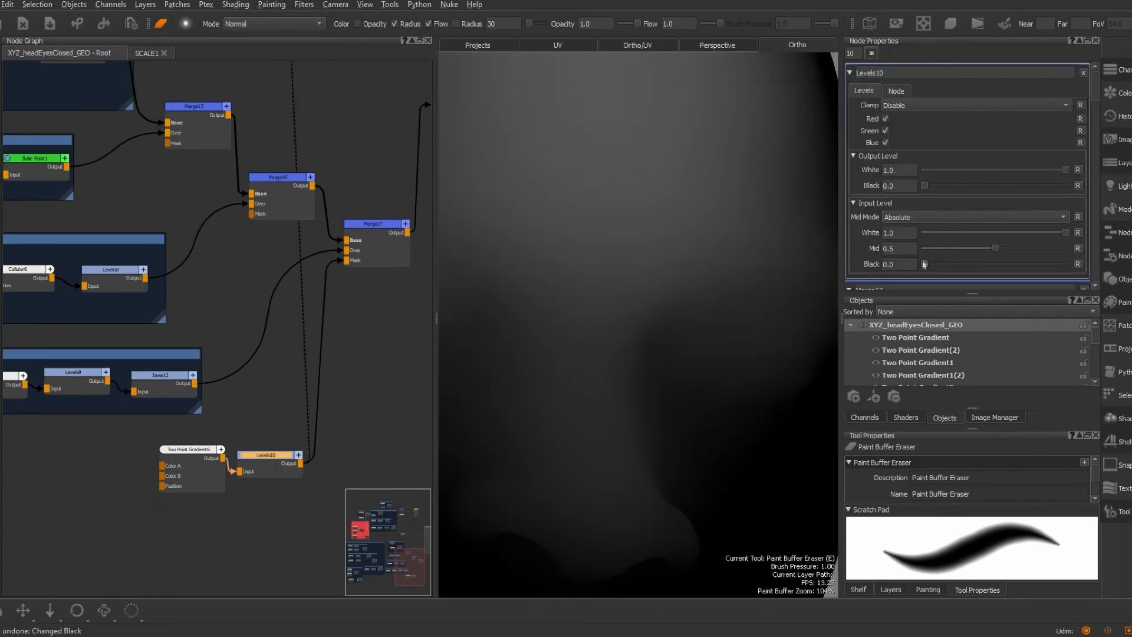
left_click_drag(995, 248, 982, 248)
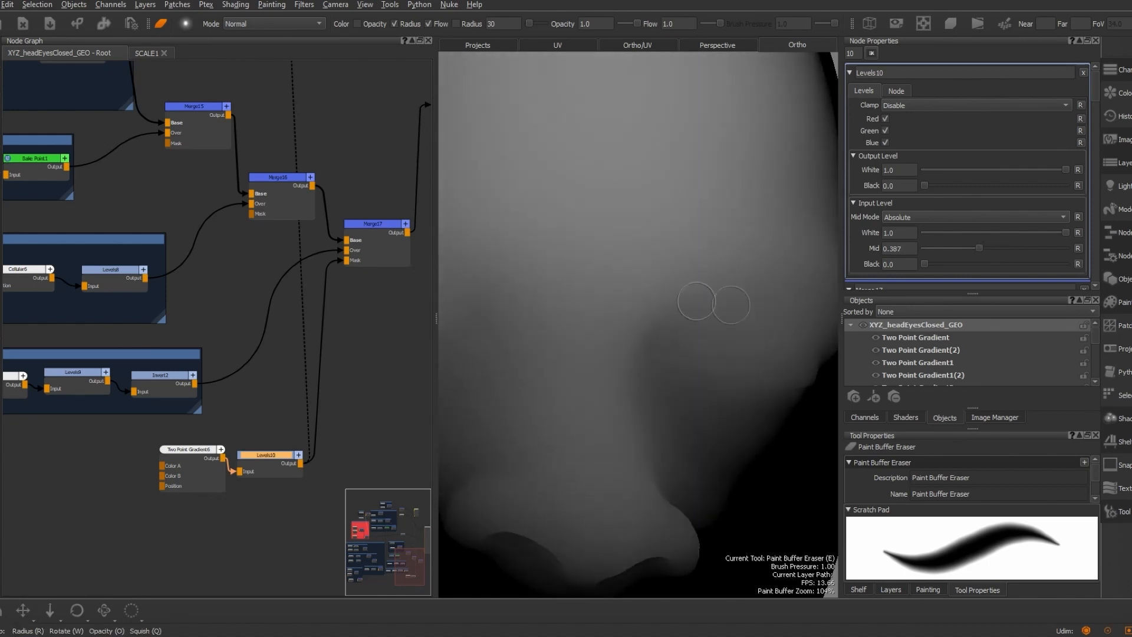
key("ctrl+z")
key("ctrl+y")
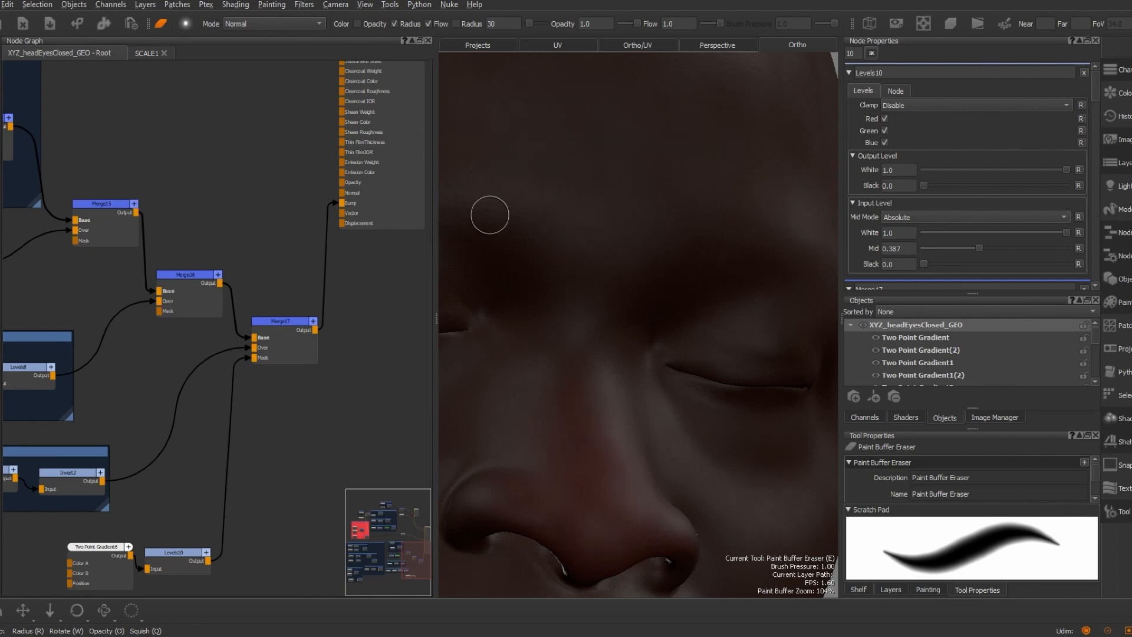
Examine the shaded bump detail around the eyelids and forehead up close, and from the side and front of the whole head
middle_click_drag(489, 214, 715, 240)
scroll(576, 240, "up", 10)
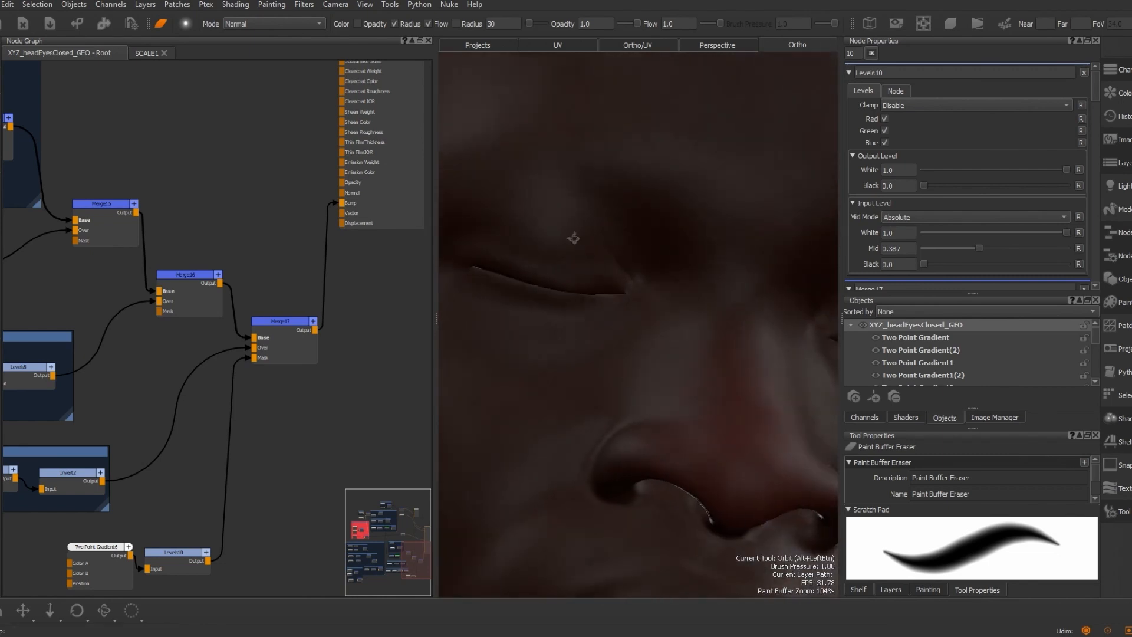
right_click_drag(760, 319, 680, 286, "alt")
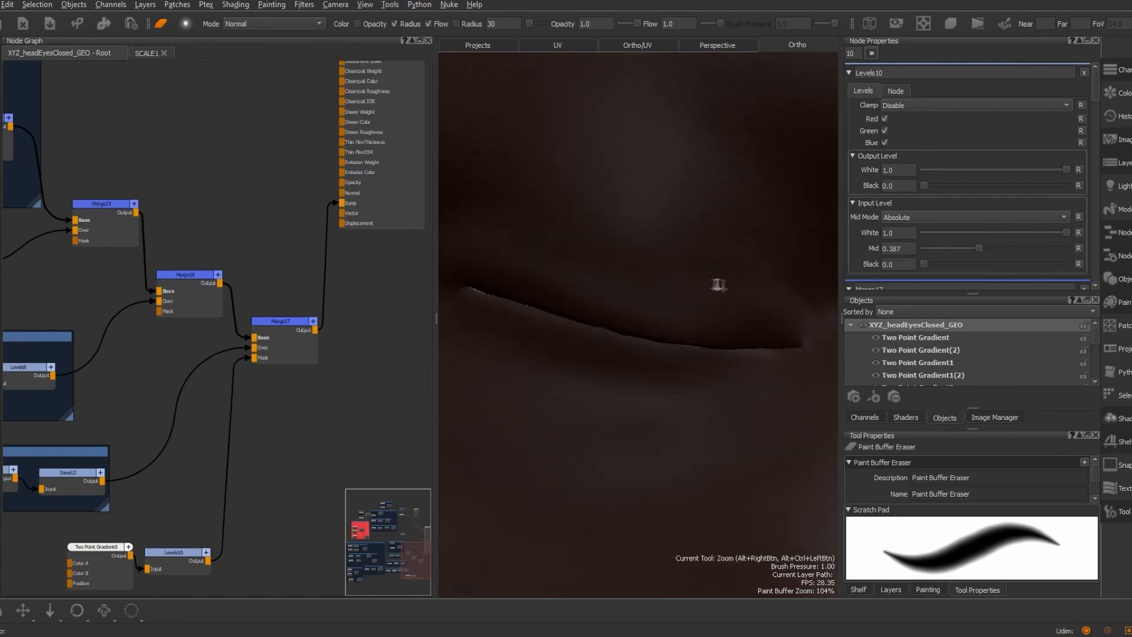
left_click_drag(700, 291, 715, 266, "alt")
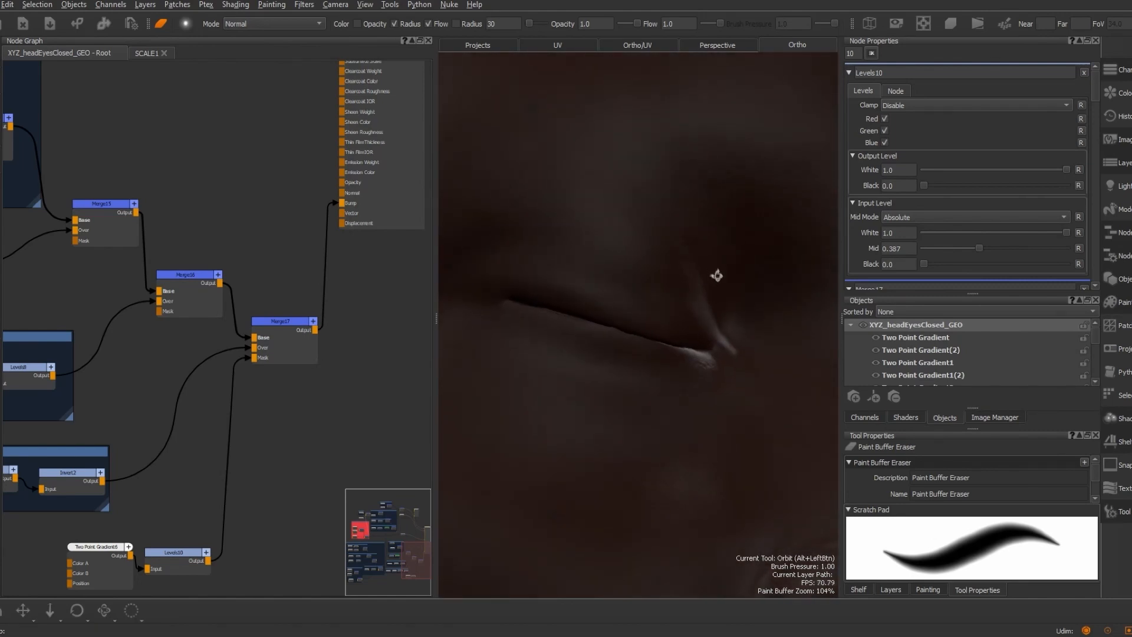
left_click_drag(604, 181, 632, 220, "alt")
scroll(717, 223, "down", 6)
mouse_move(718, 222)
left_mouse_down("alt")
mouse_move(568, 283)
mouse_move(623, 288)
mouse_move(654, 270)
mouse_move(716, 189)
mouse_move(690, 222)
left_mouse_up("alt")
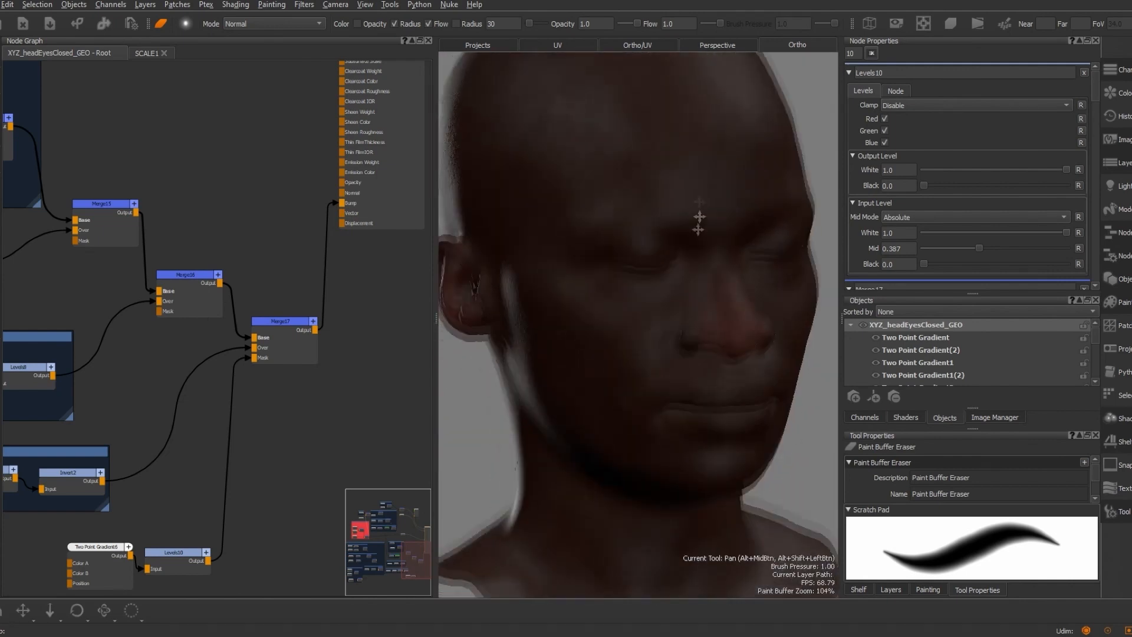
scroll(690, 222, "down", 5)
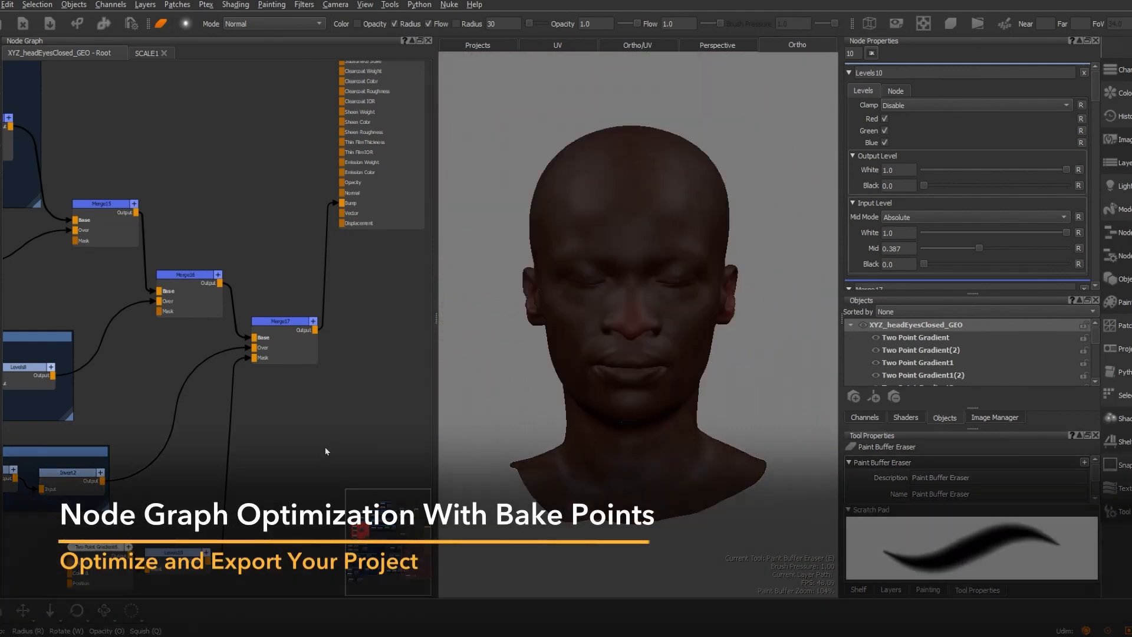
Insert a Bake Point between the final Multiply Merge and the shader's Bump input, and bake it
right_click(348, 317)
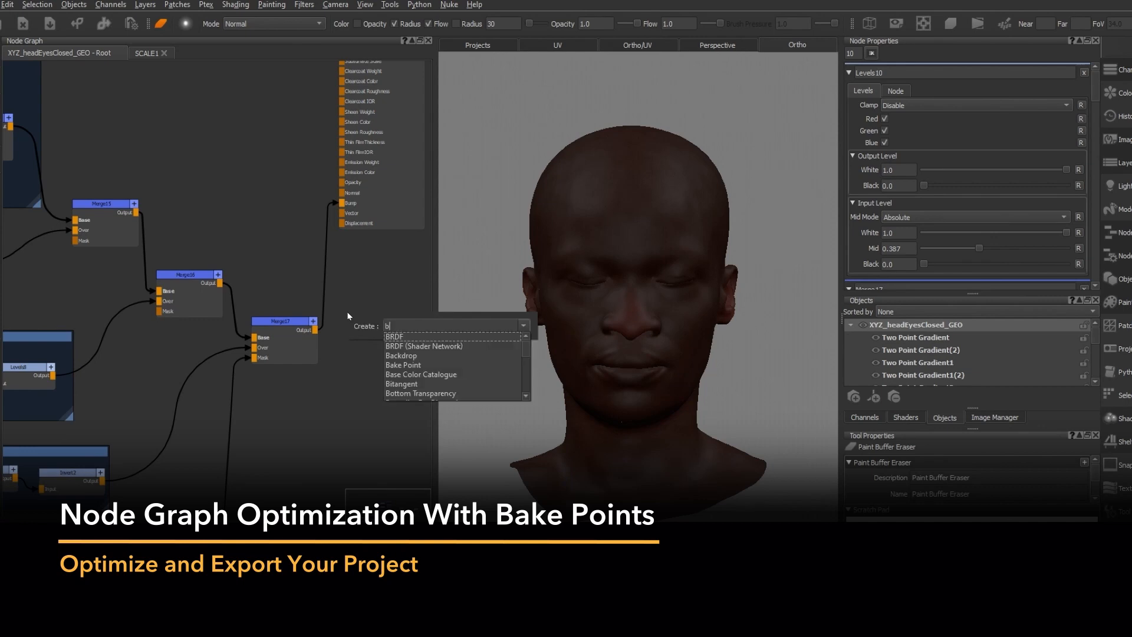
type("bake")
key("Return")
left_click(546, 392)
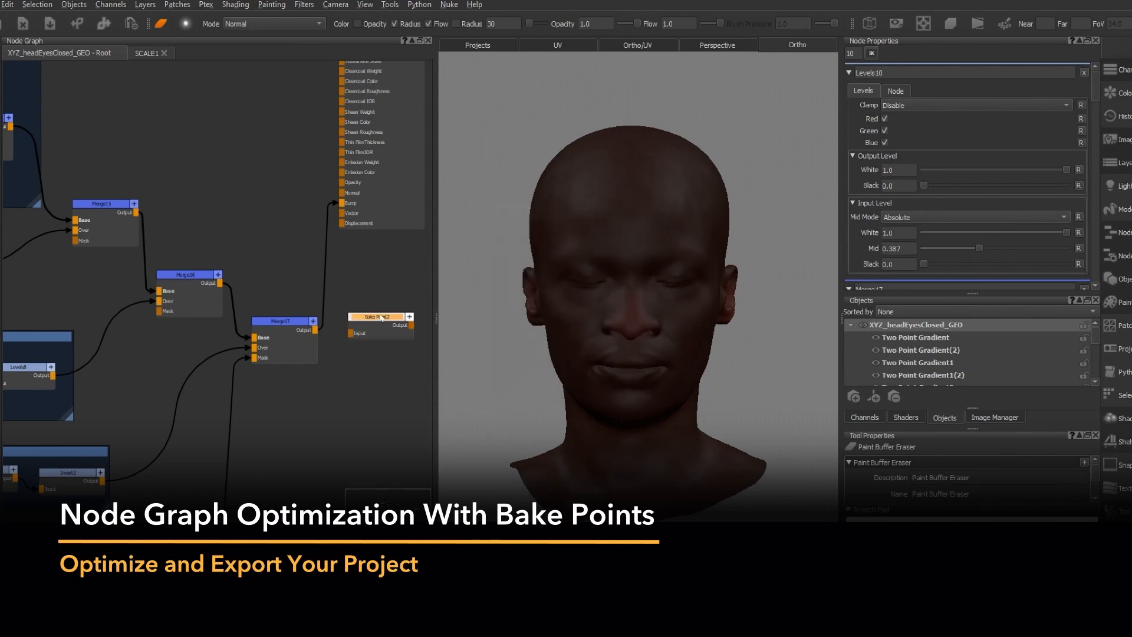
left_click_drag(375, 314, 282, 197)
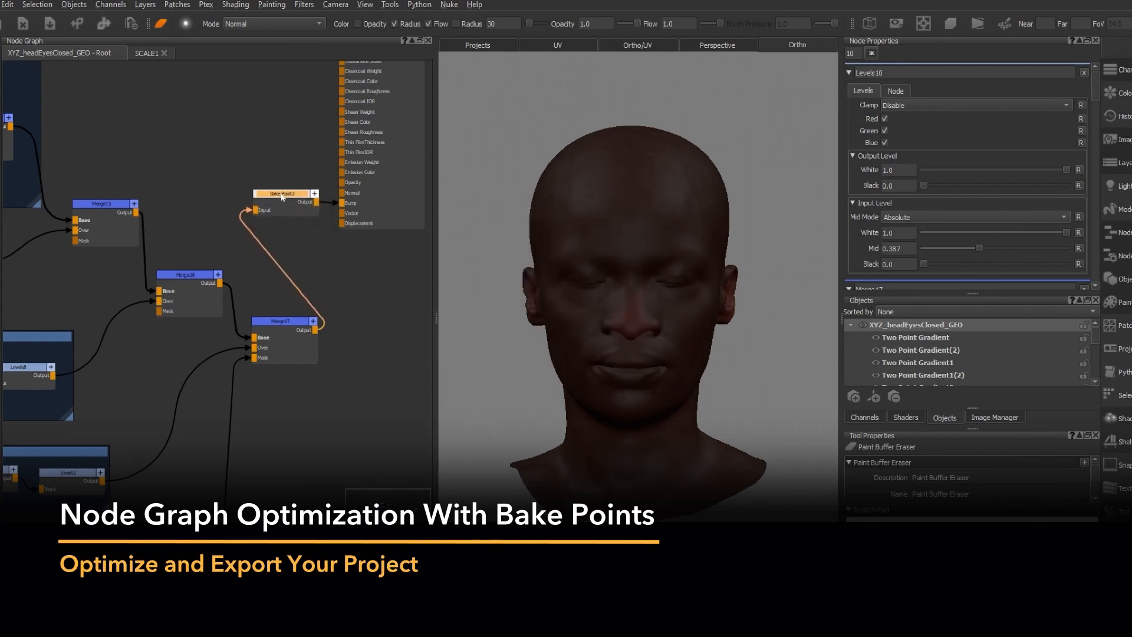
left_click(965, 169)
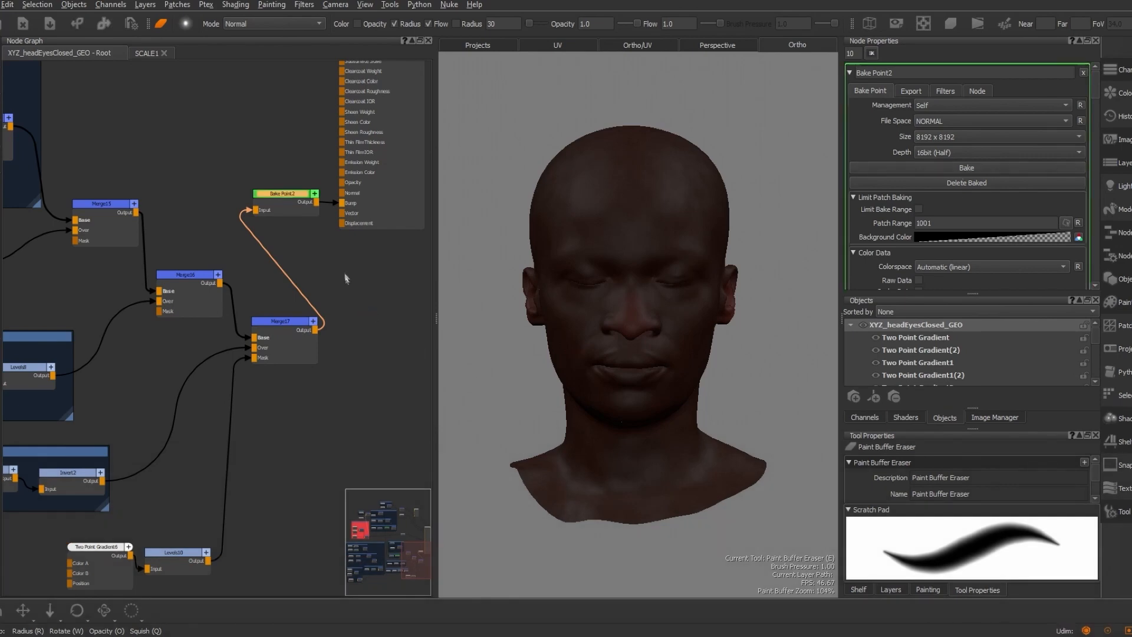
Insert a Bake Point between the Levels node and the shader's Subsurface Weight input, bake it and place it beside the shader
middle_click_drag(253, 143, 294, 337)
middle_click_drag(235, 244, 274, 340)
left_click(274, 341)
key("Tab")
type("bake")
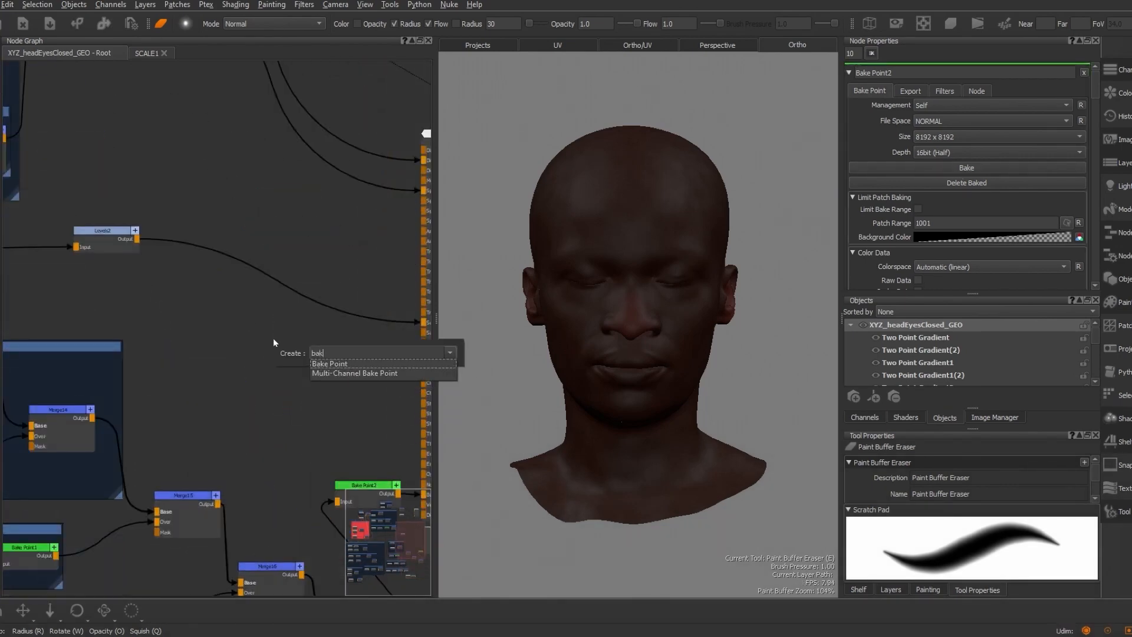
key("Return")
left_click(536, 390)
left_click_drag(301, 352, 346, 310)
left_click(935, 170)
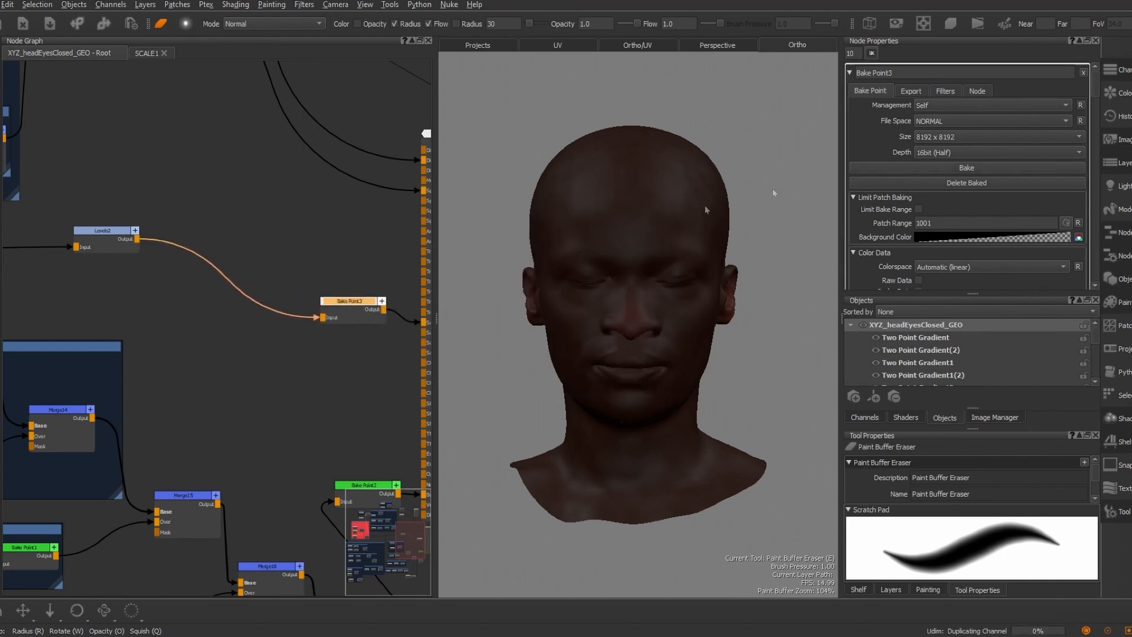
left_click_drag(353, 300, 368, 298)
Insert a Bake Point on the connection feeding the shader's Specular Weight input and bake it
middle_click_drag(368, 298, 372, 352)
key("Tab")
type("bake")
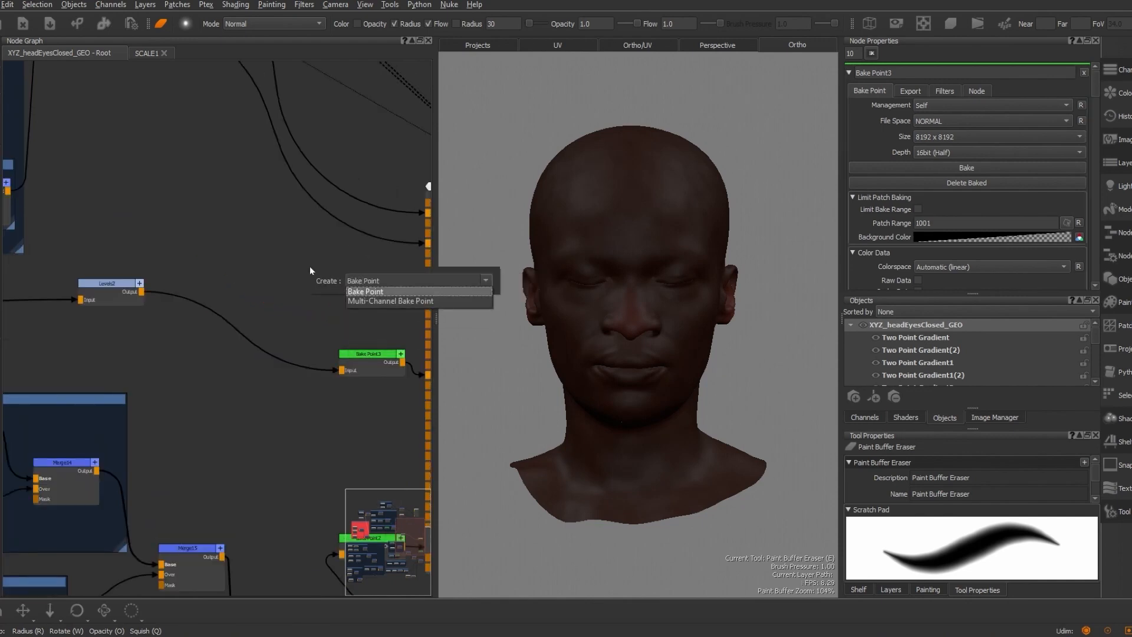
key("Return")
key("Return")
left_click_drag(349, 266, 373, 239)
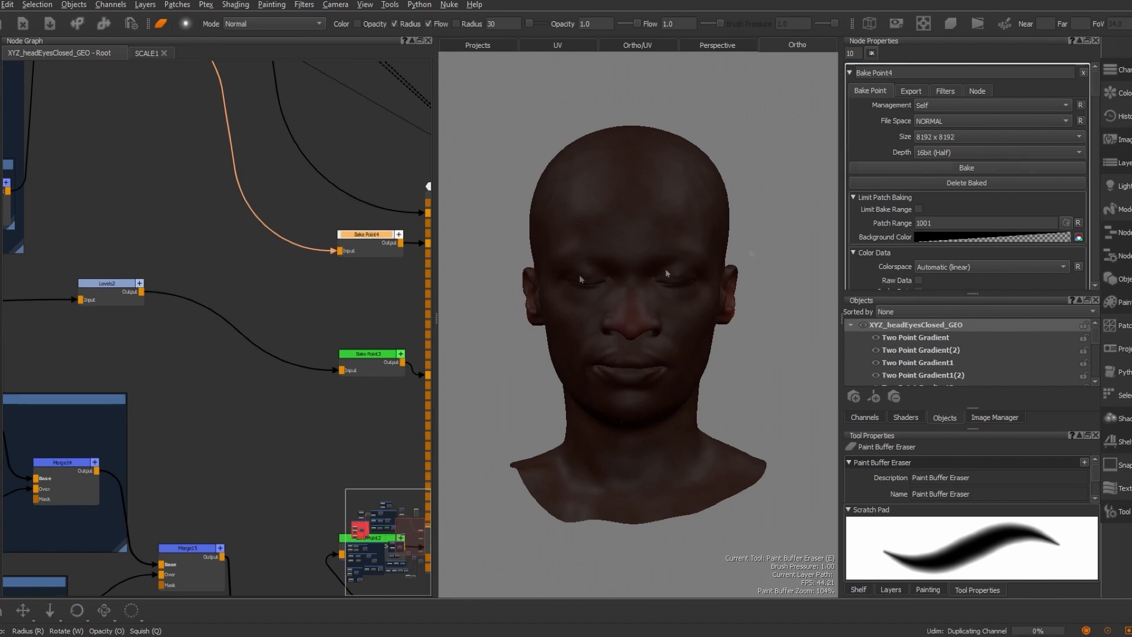
key("Tab")
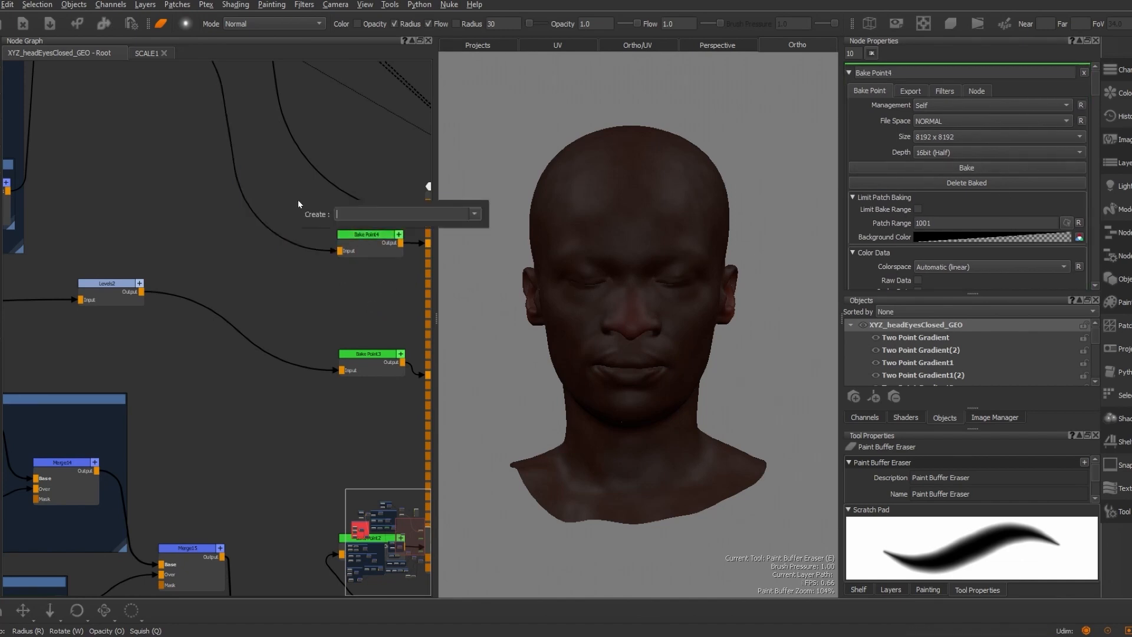
type("bake")
key("Return")
left_click(533, 387)
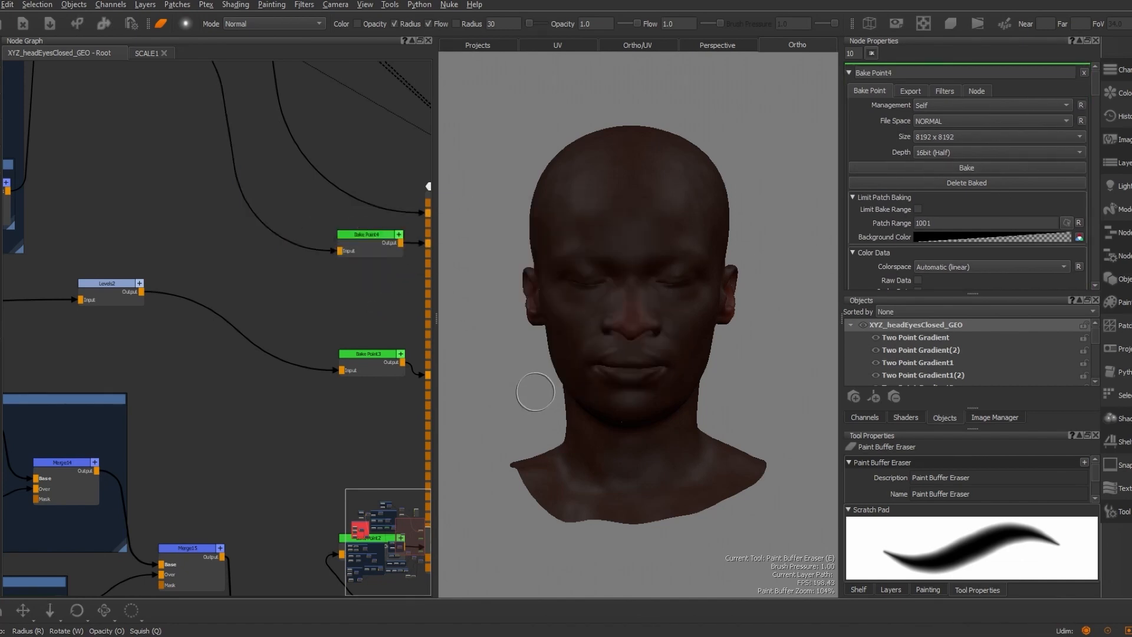
Create a Bake Point and insert it on the connection feeding the shader's Diffuse Color input
scroll(323, 283, "down", 3)
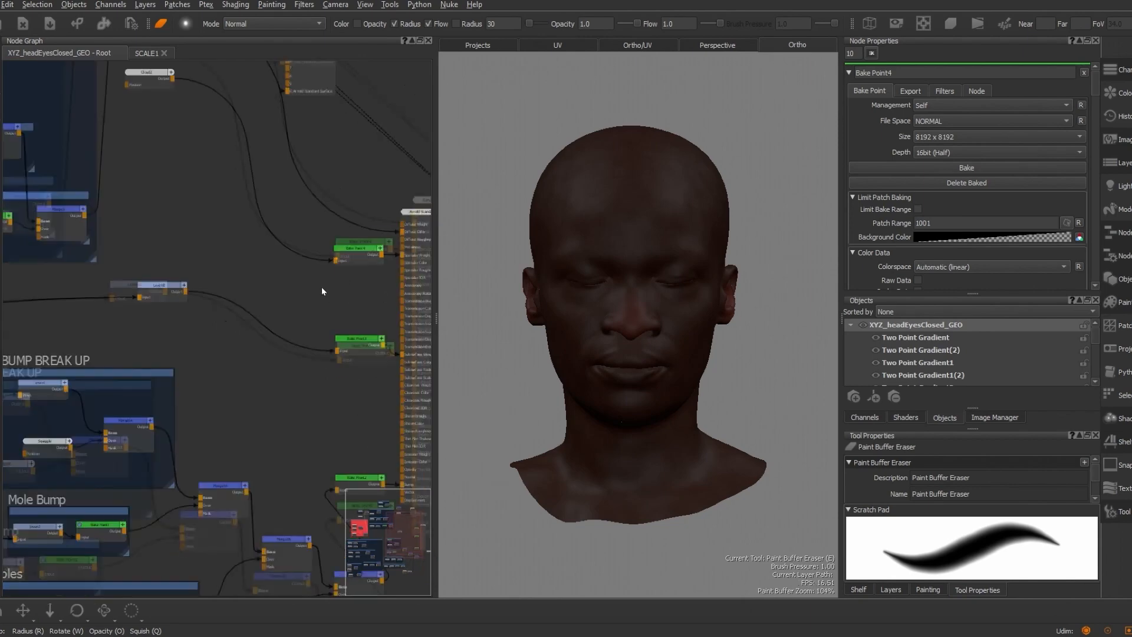
scroll(349, 341, "up", 5)
middle_click_drag(303, 303, 243, 349)
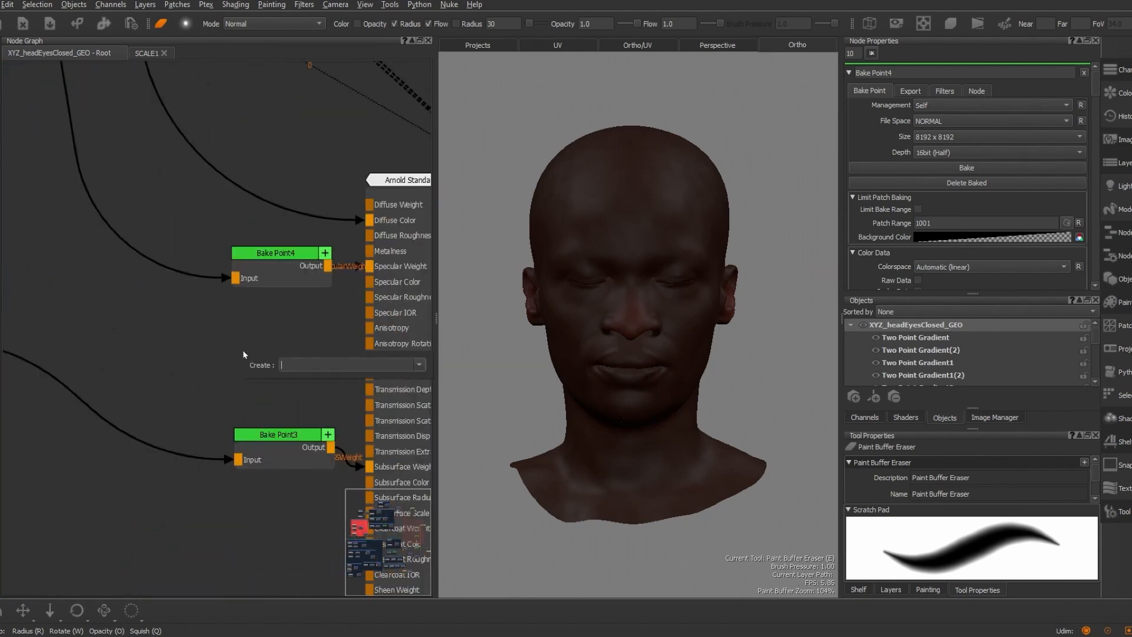
key("Tab")
type("bak")
key("Return")
key("Return")
left_click_drag(289, 358, 274, 208)
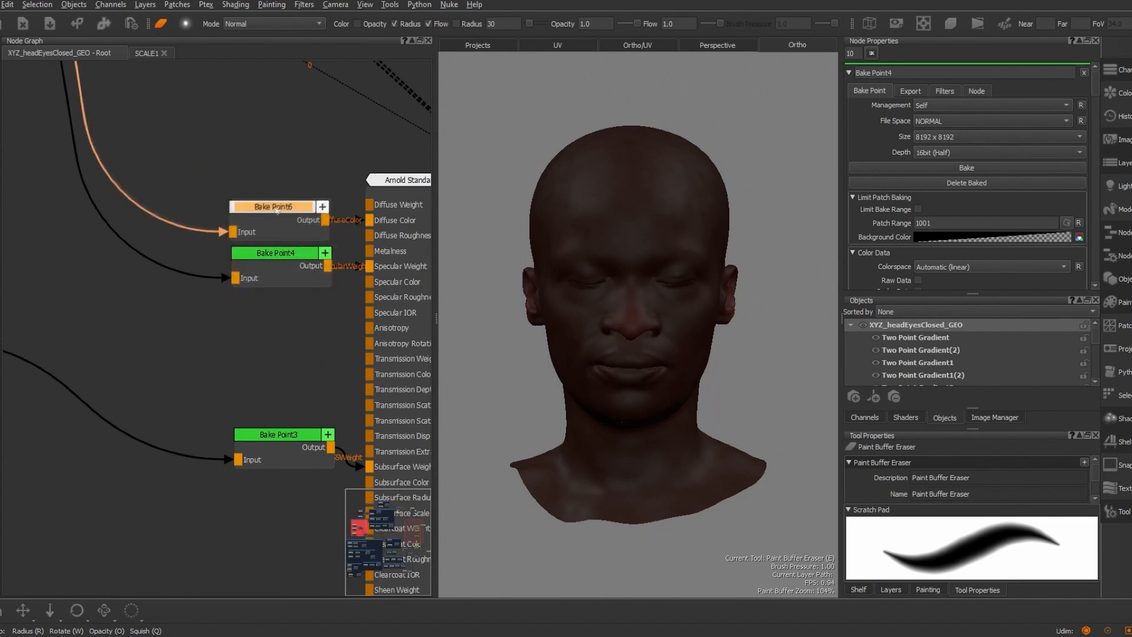
Open the disk export path options of the Diffuse Color Bake Point
scroll(238, 263, "up", 2)
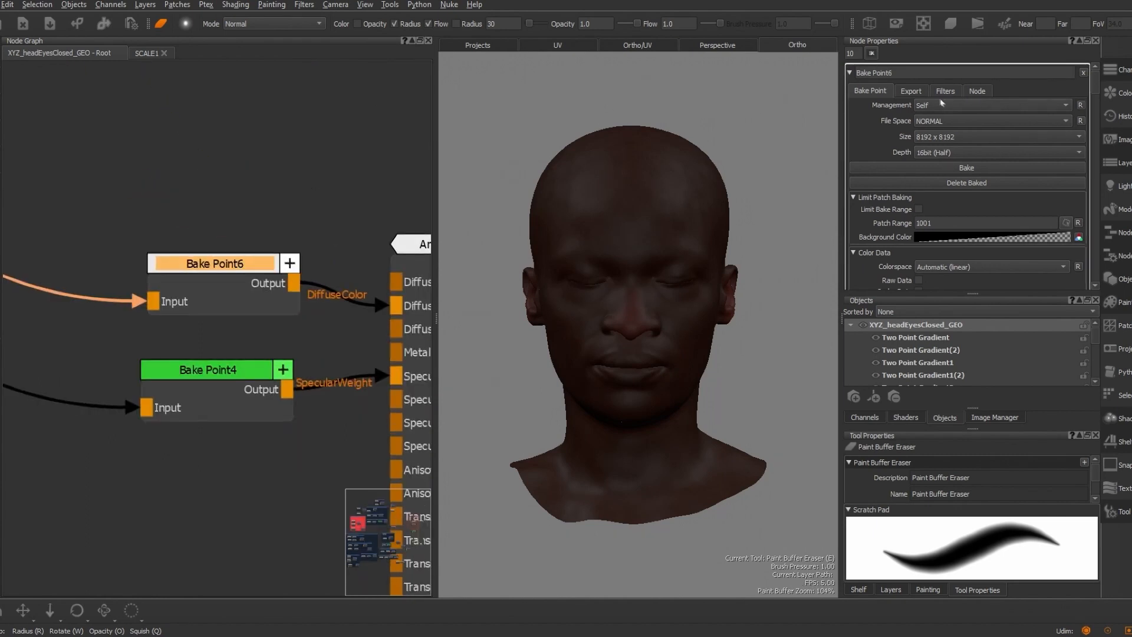
left_click(912, 92)
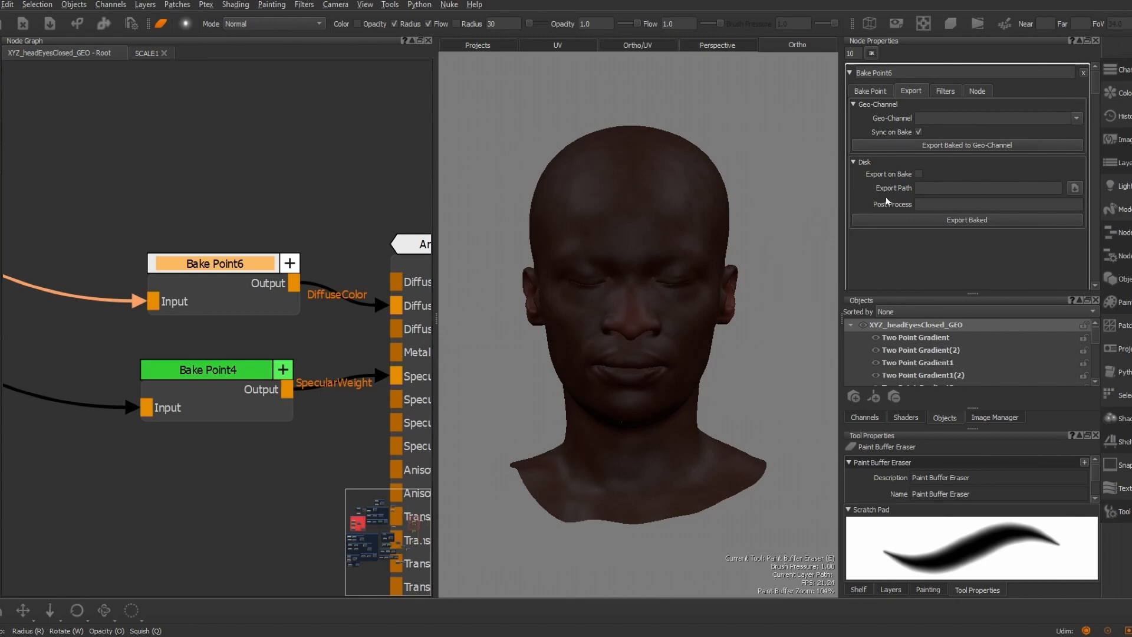
left_click(1074, 188)
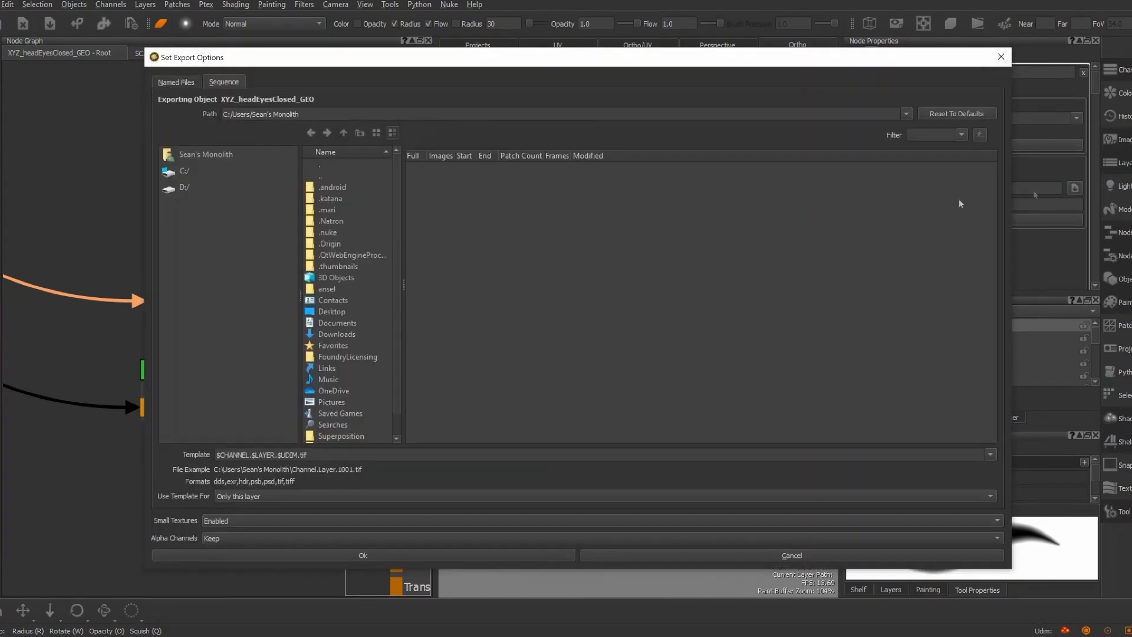